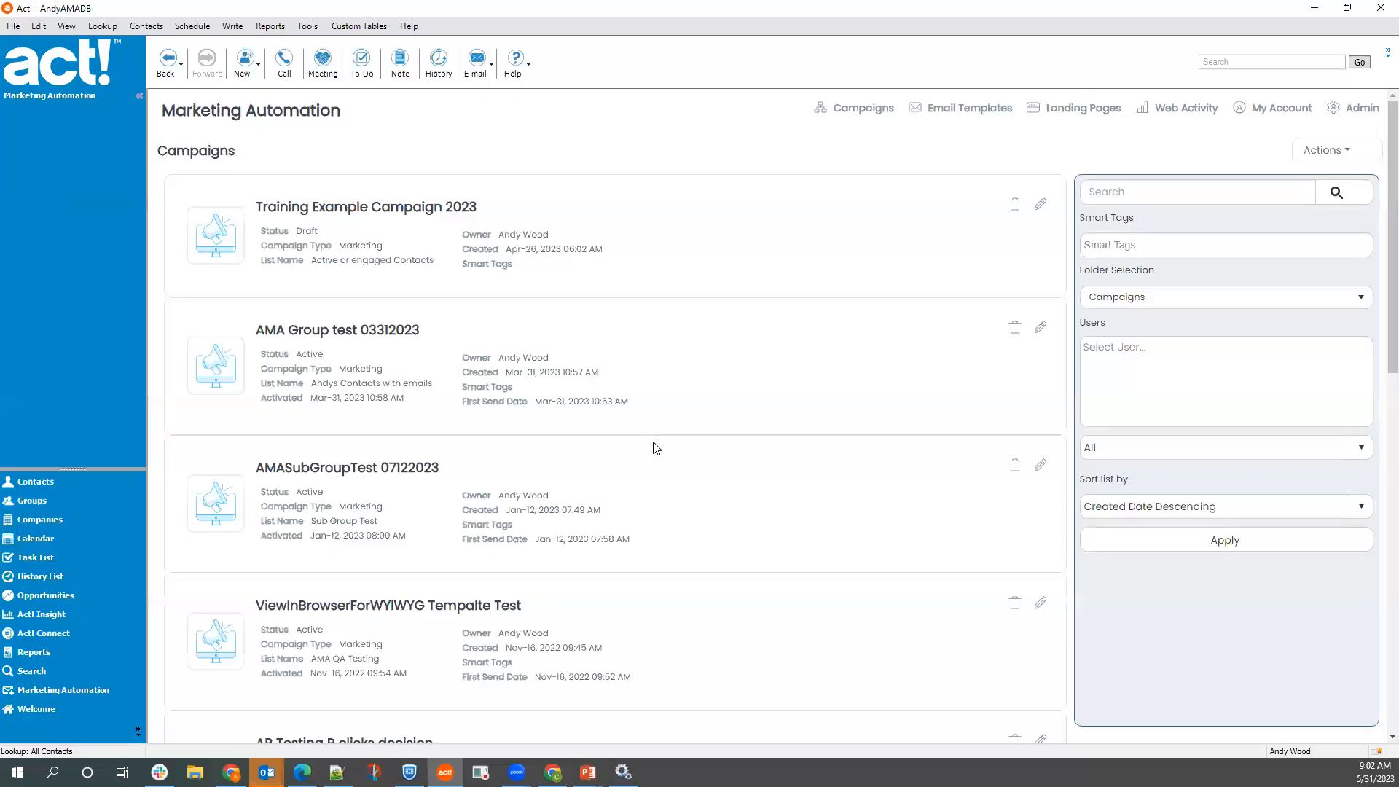
- Open the Account - Configuration page in the Marketing Automation administration area
click(887, 122)
click(1359, 109)
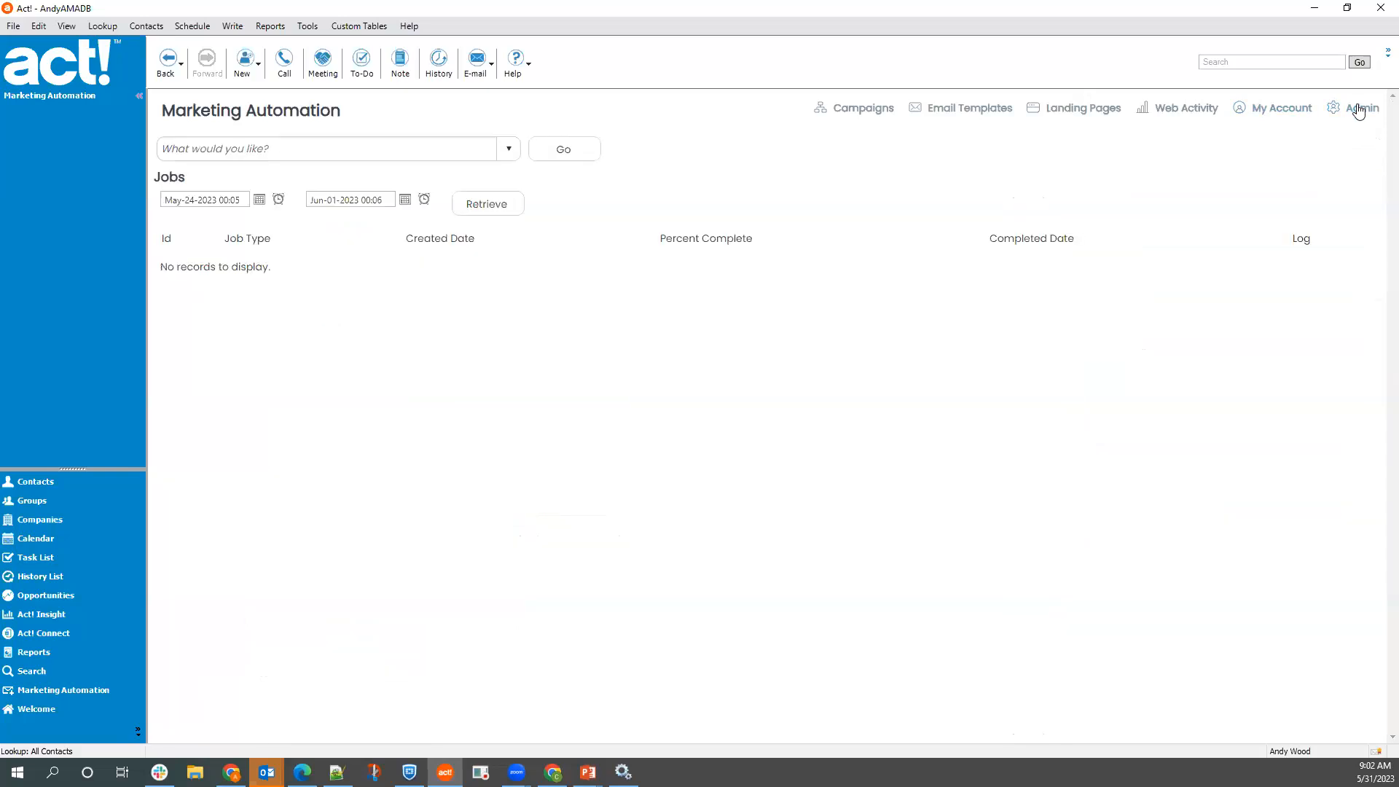
click(458, 157)
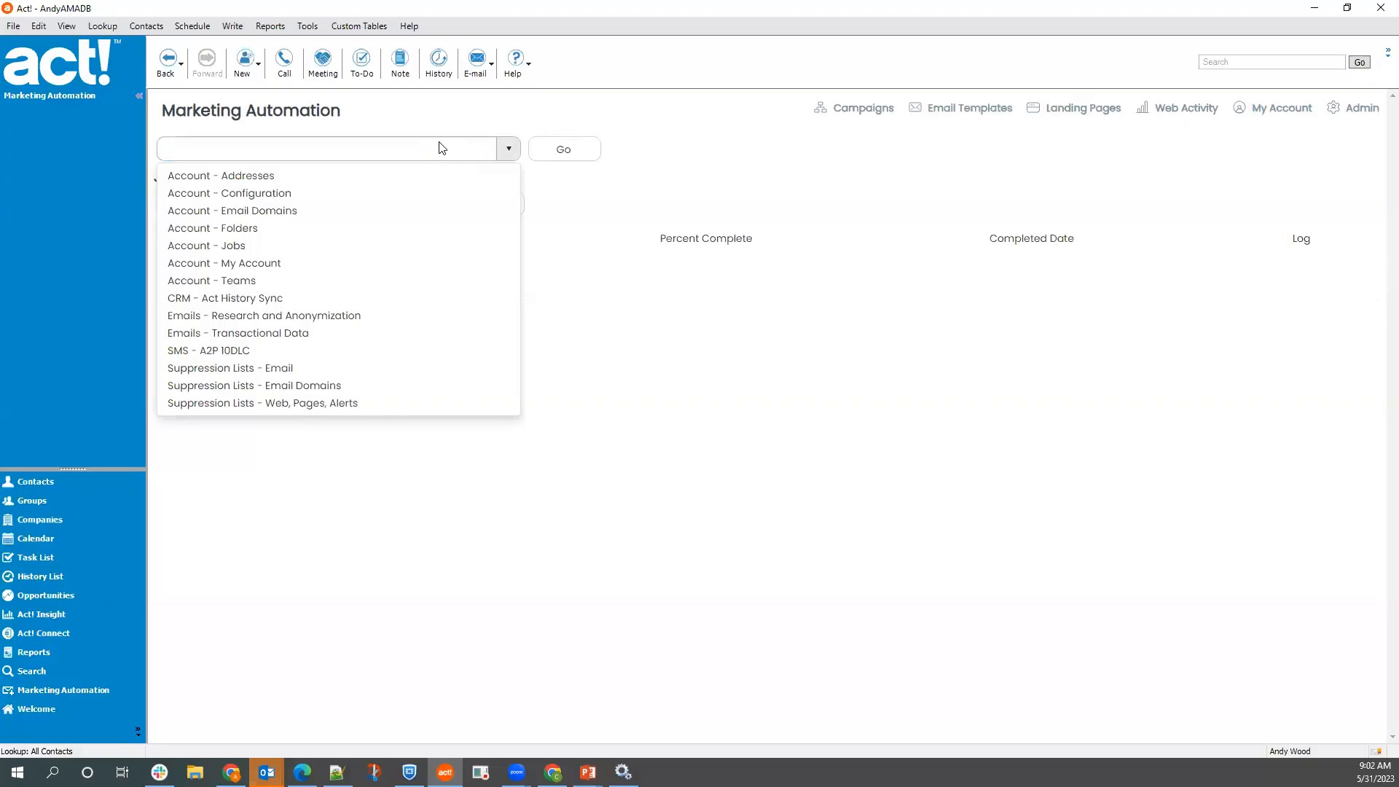
click(276, 194)
click(553, 154)
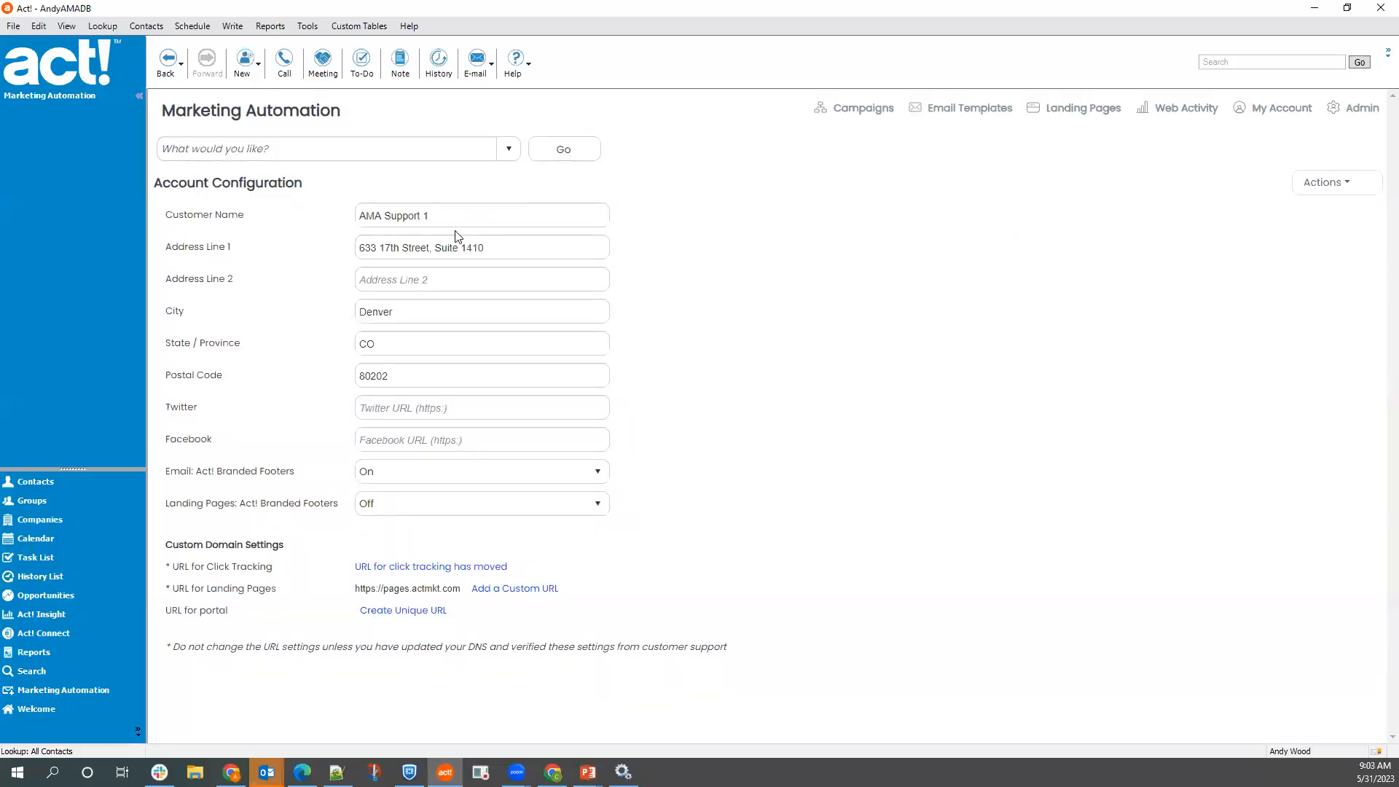
- Save the account configuration with the existing customer name and address details, and dismiss the confirmation
drag(440, 218, 357, 216)
click(1300, 186)
click(1327, 183)
click(1330, 184)
click(1308, 218)
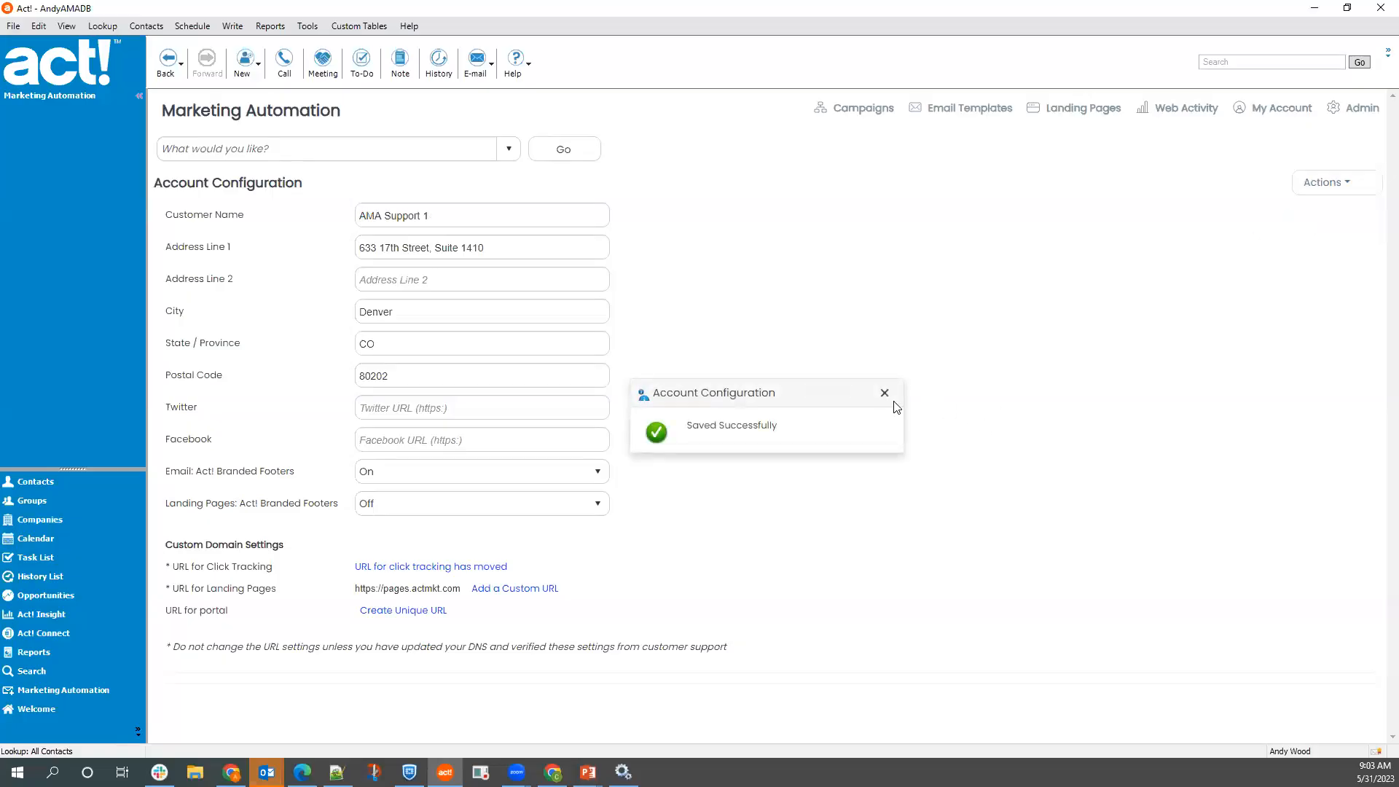
click(885, 393)
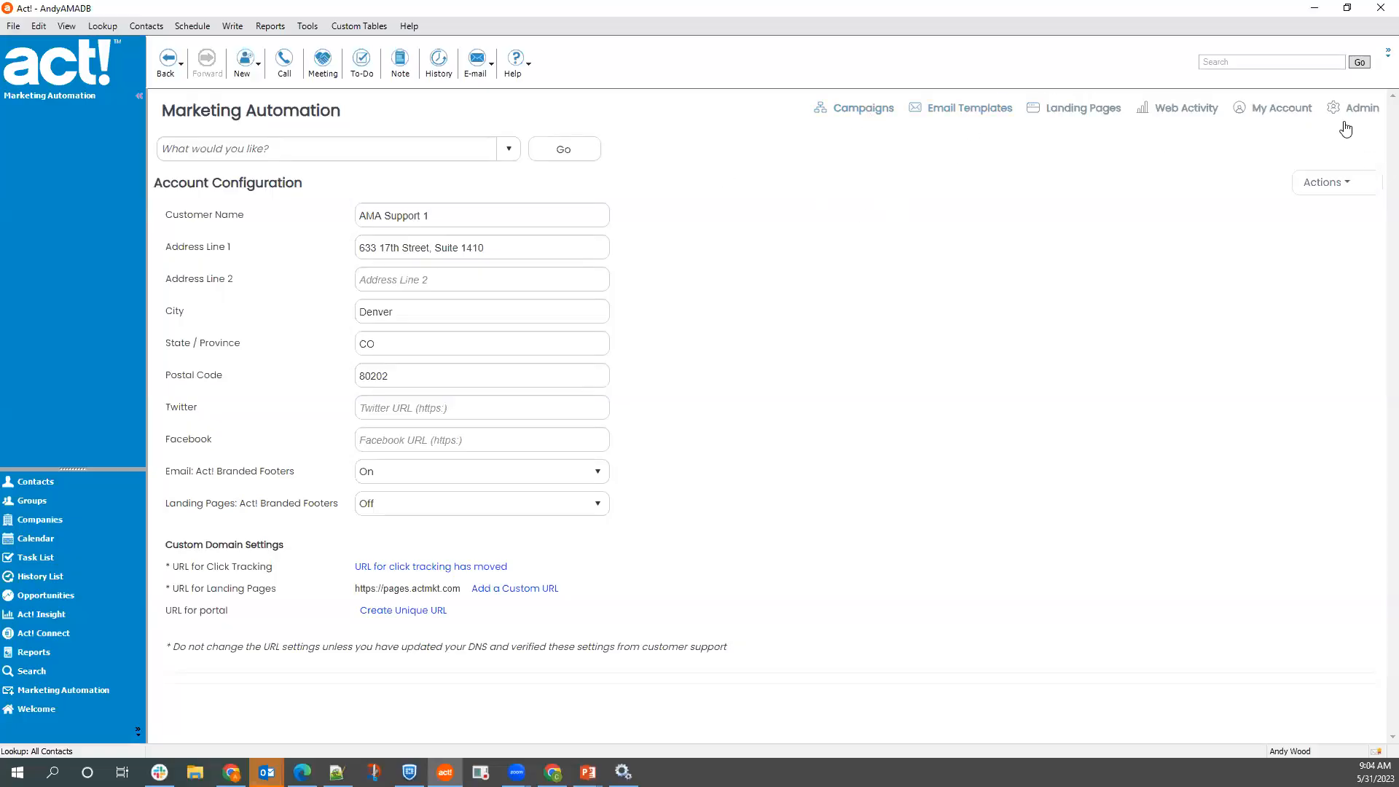
- Open the Suppression Lists - Email page from the administration area
click(1366, 112)
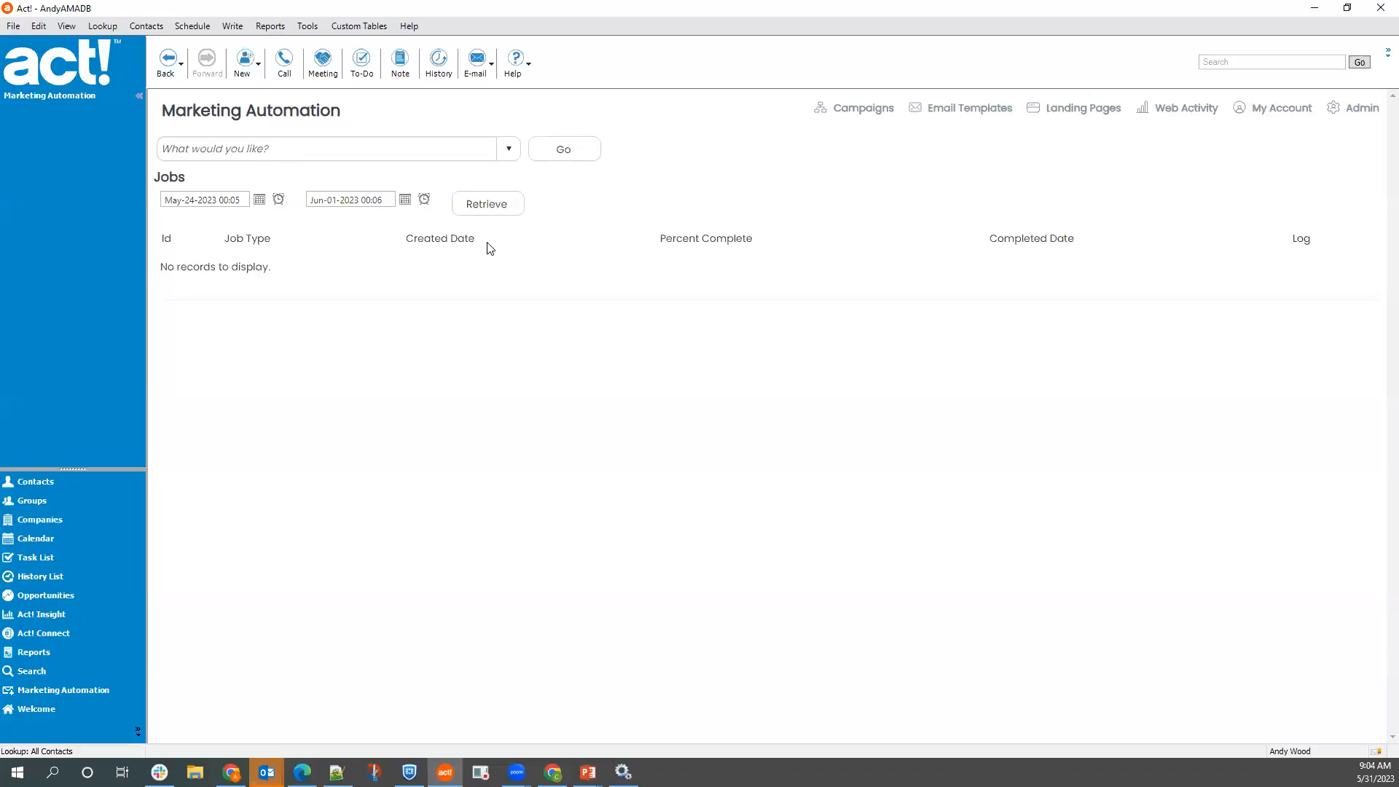
click(509, 150)
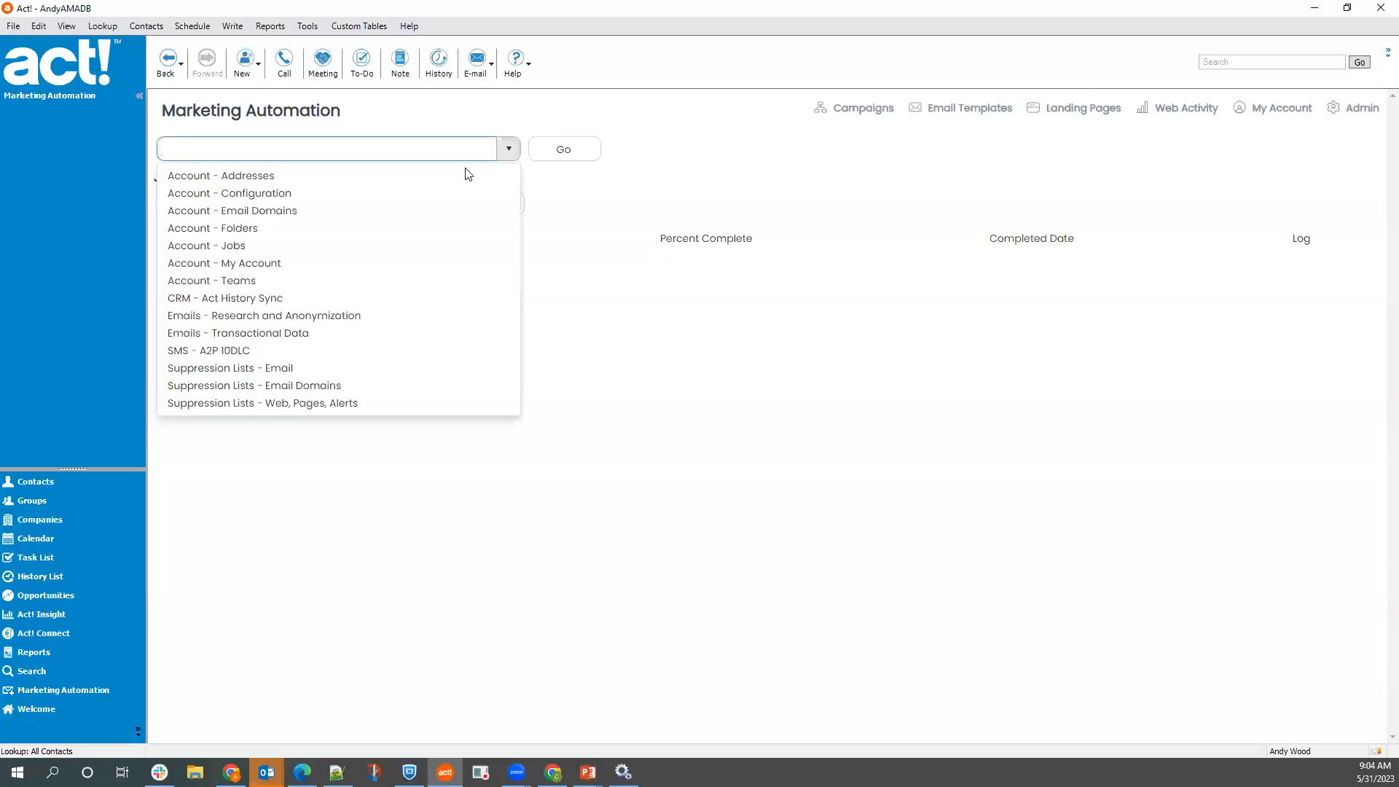
click(320, 372)
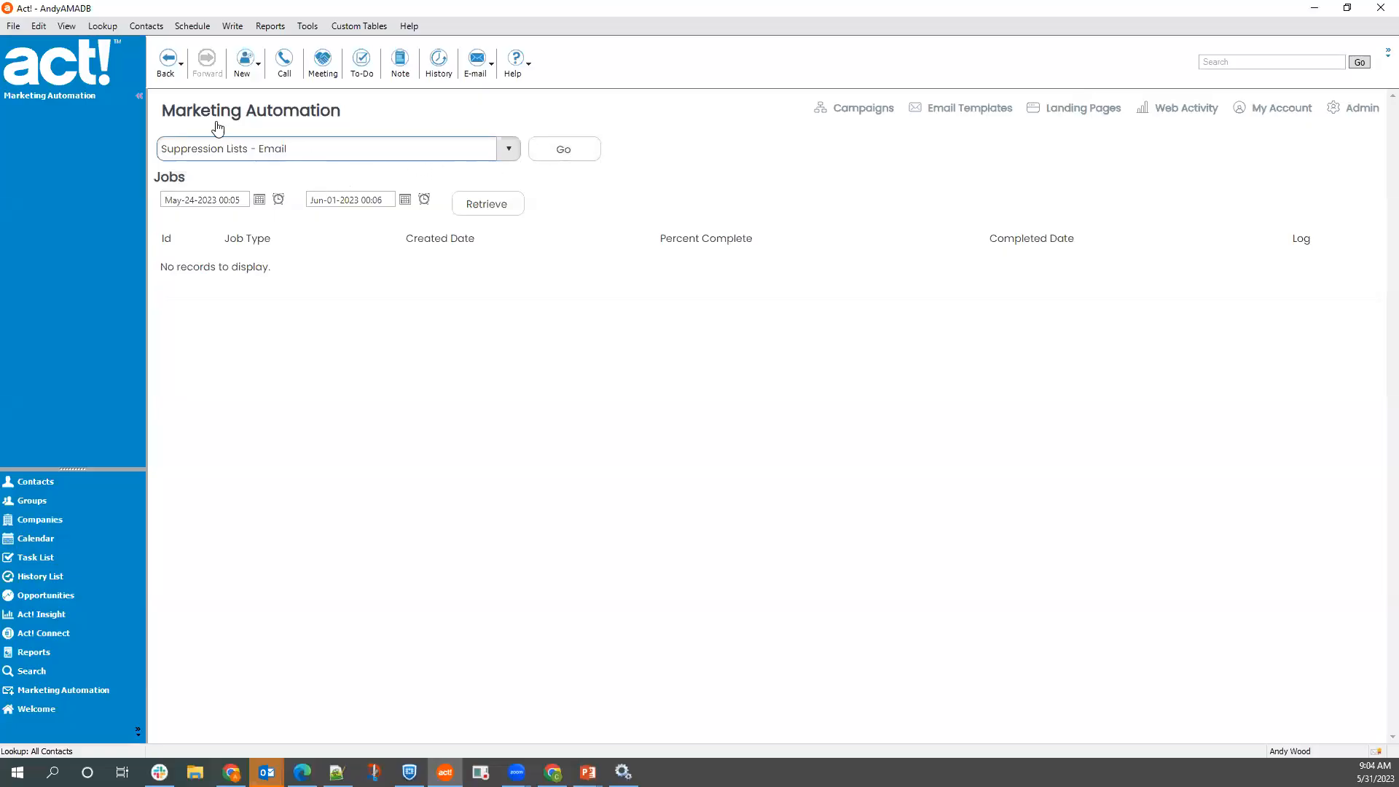
click(554, 156)
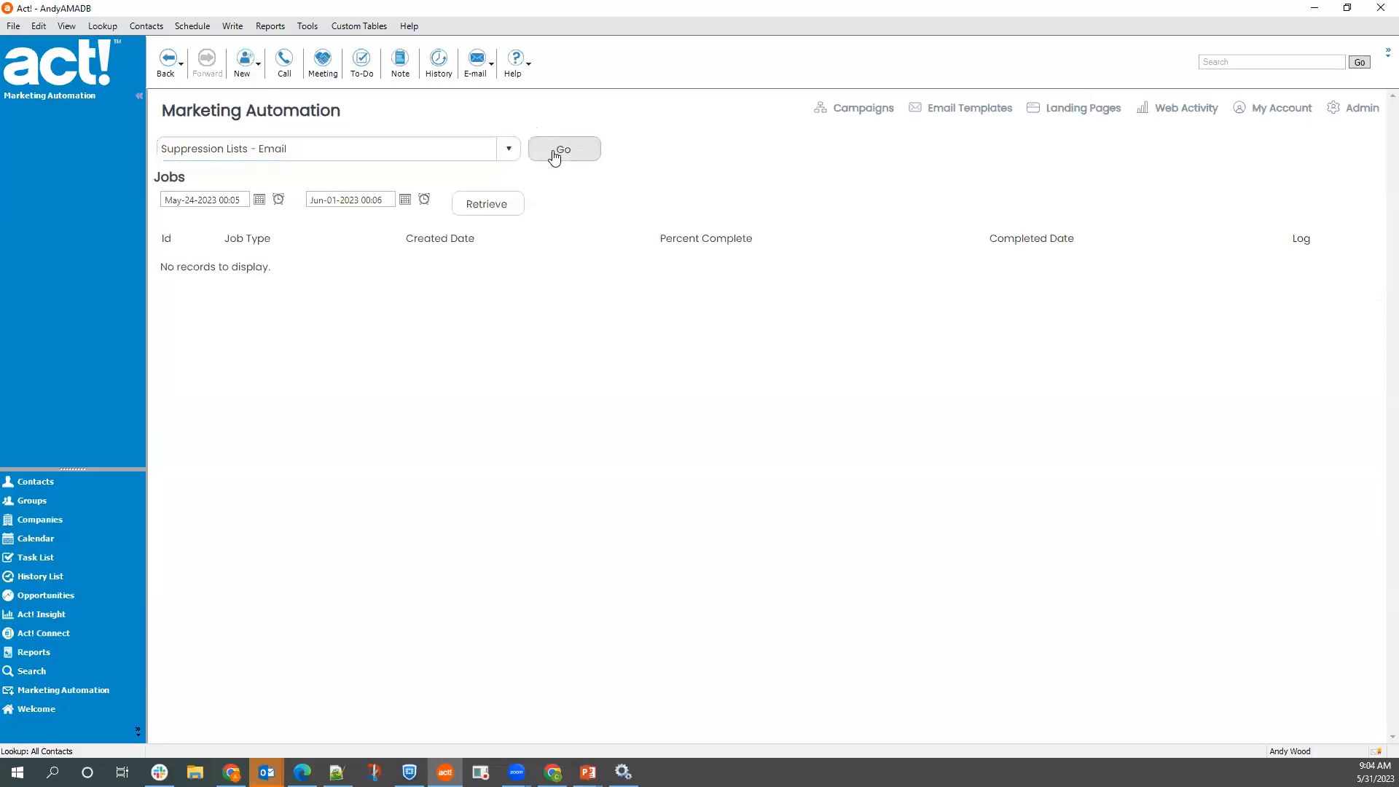
- Examine the email suppression list's import form, its file picker and its suppression reason choices, and close it without uploading
click(1326, 197)
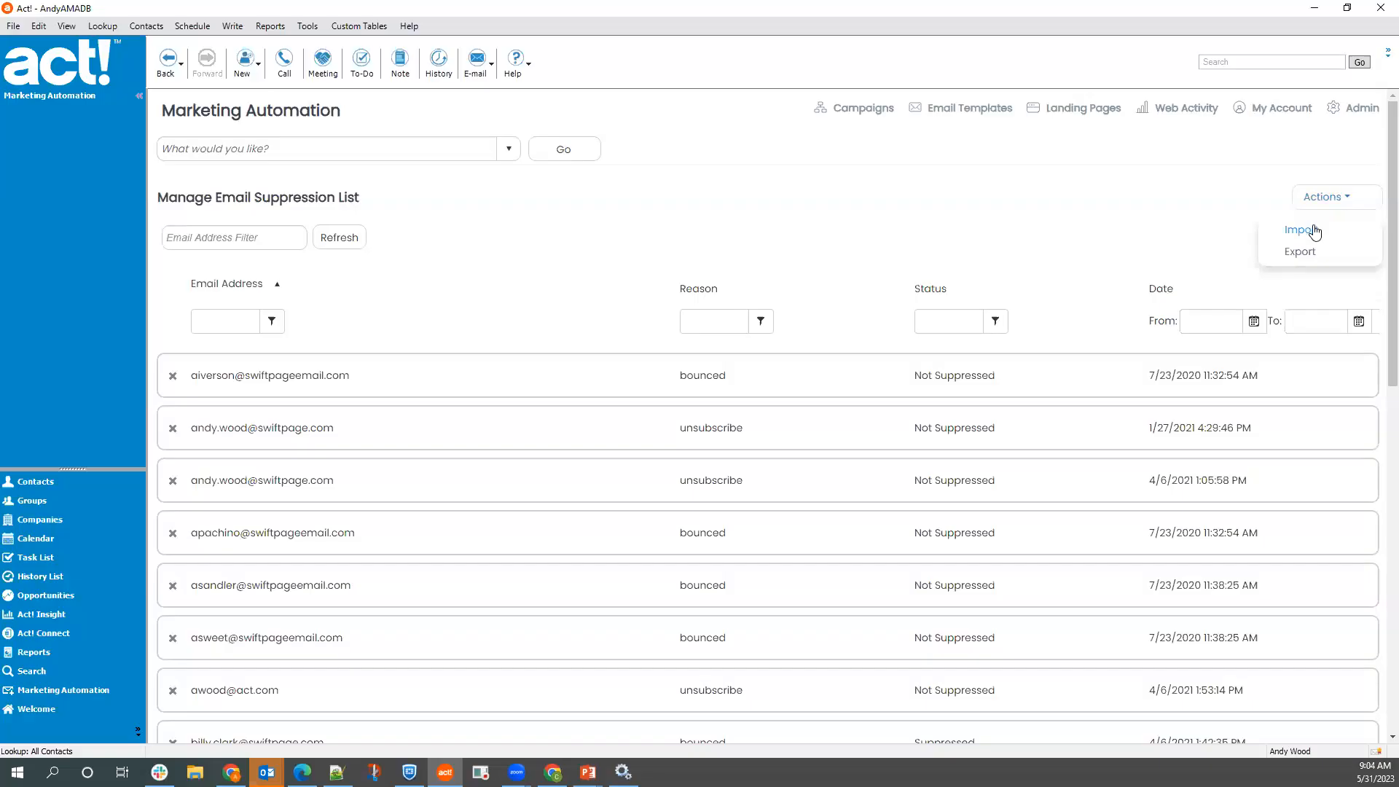
click(1312, 228)
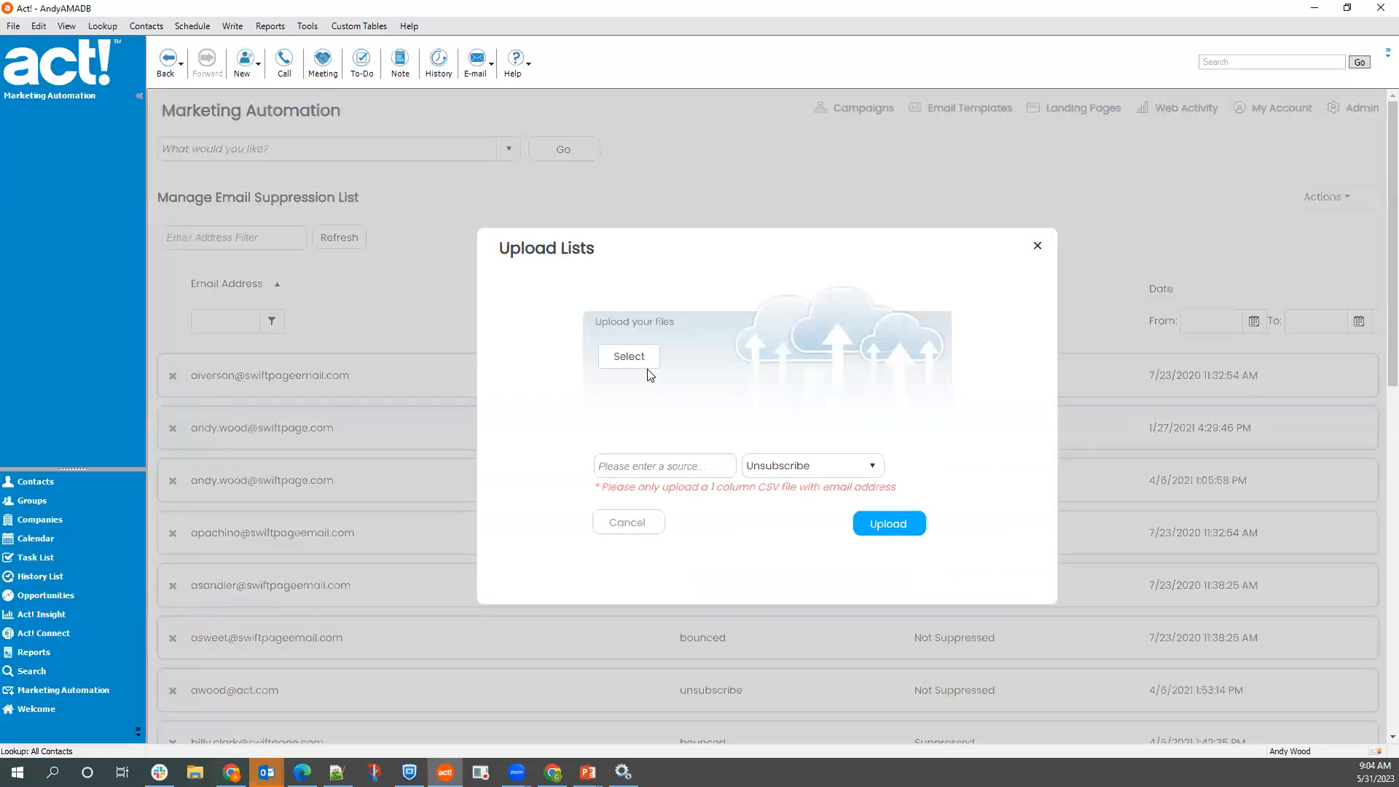
click(629, 356)
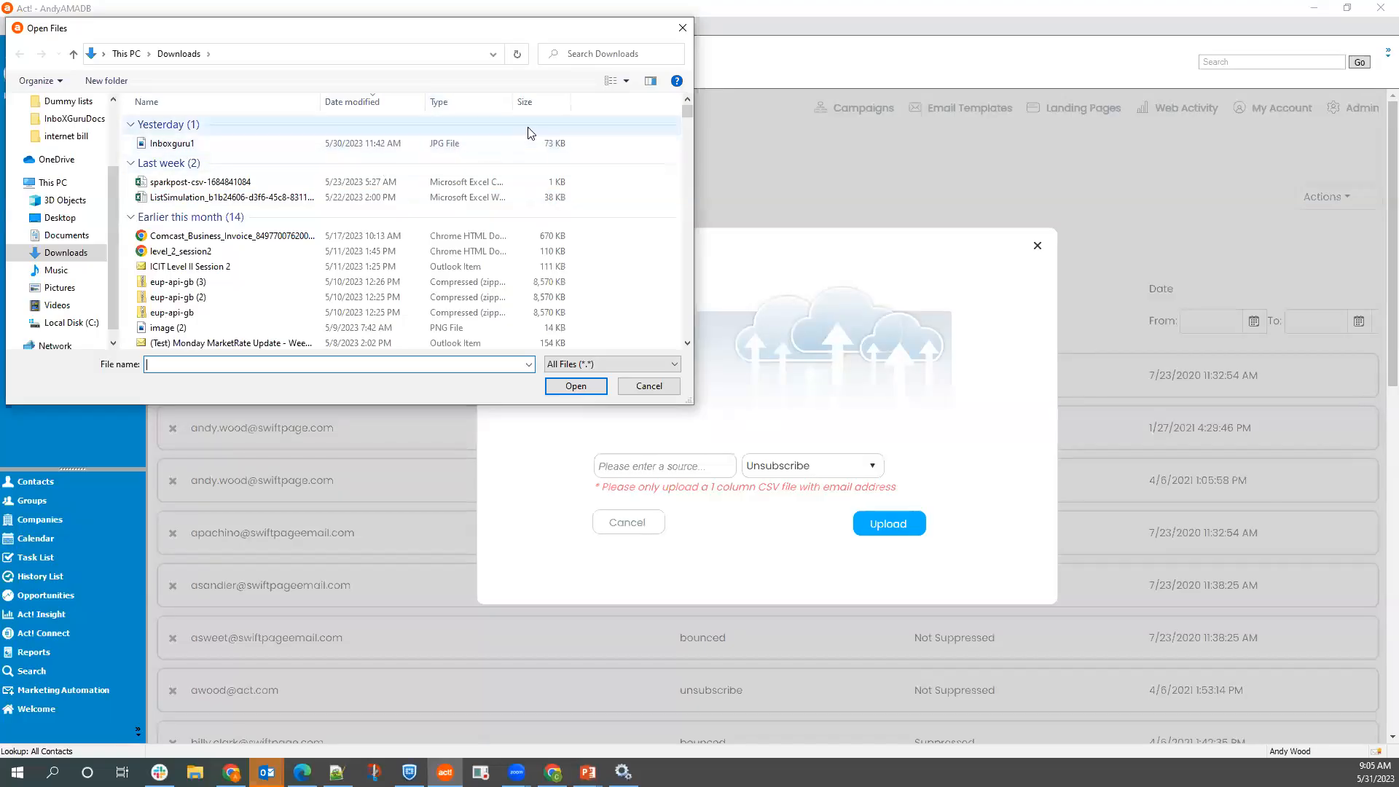
click(682, 33)
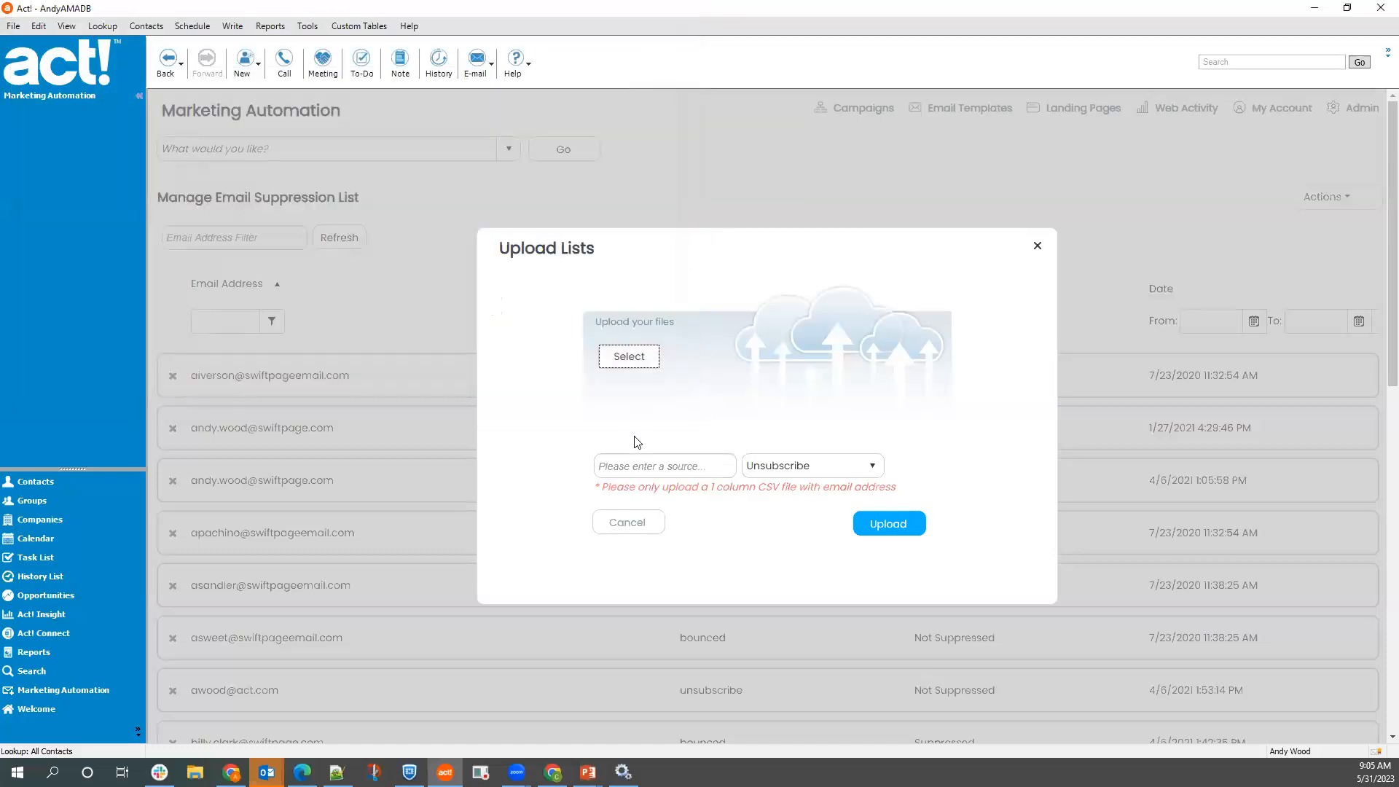
click(818, 469)
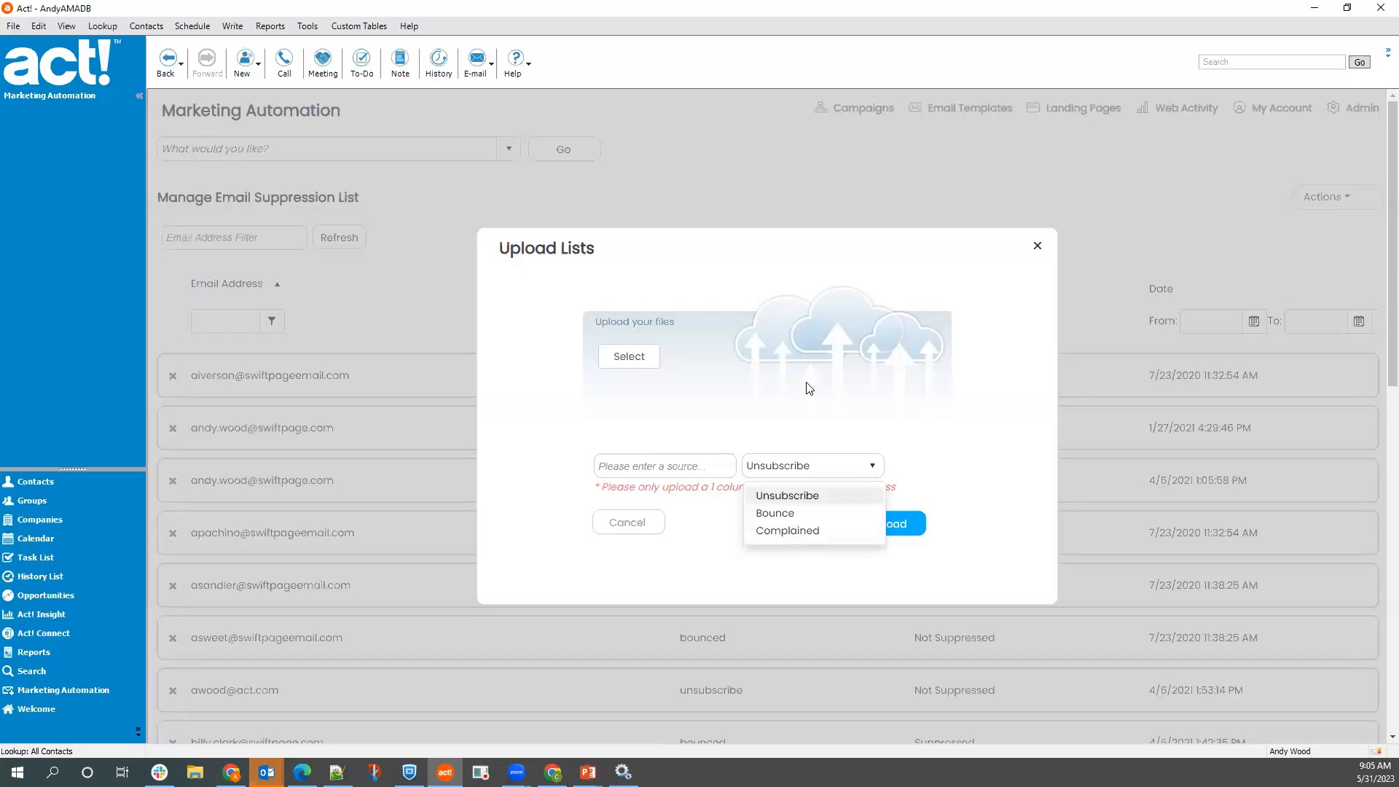
click(947, 501)
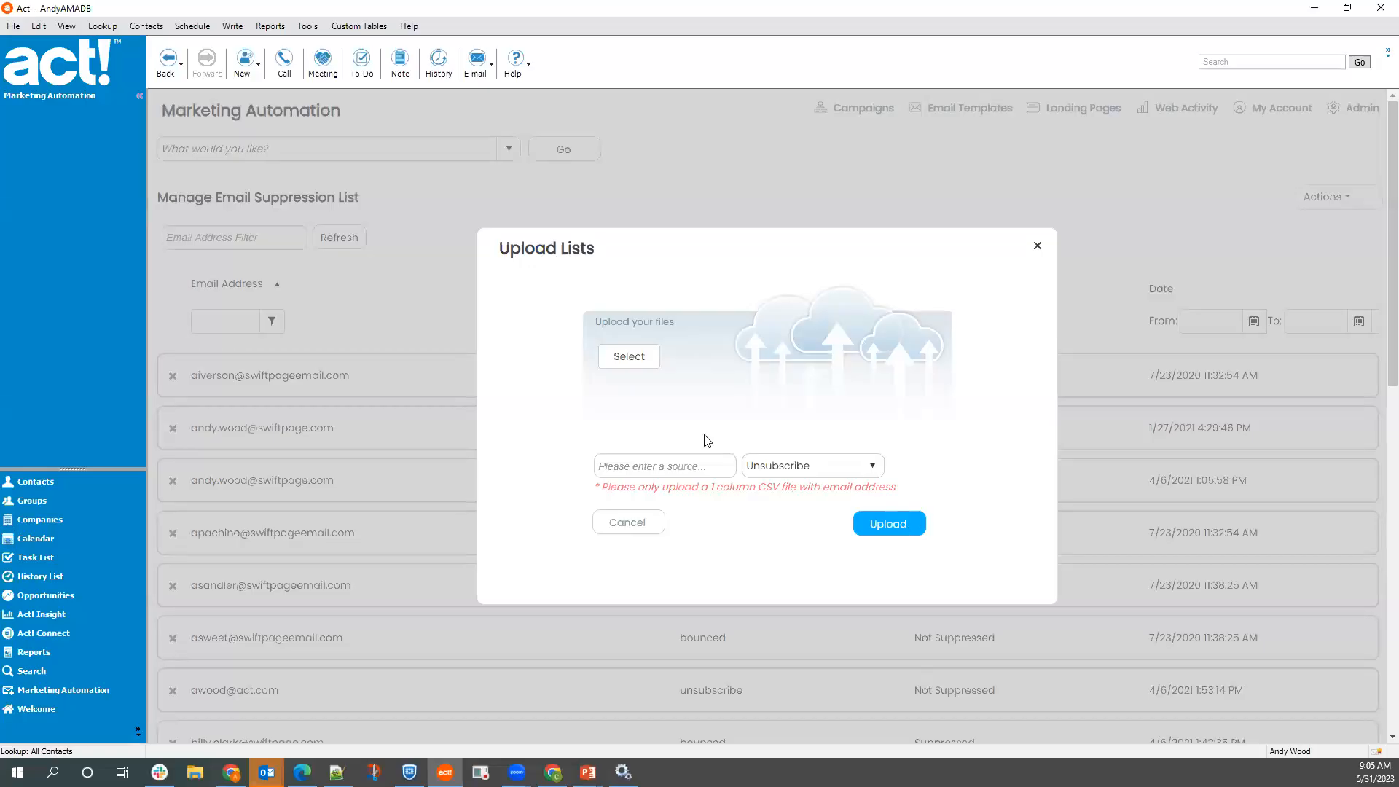
click(1039, 249)
click(1324, 201)
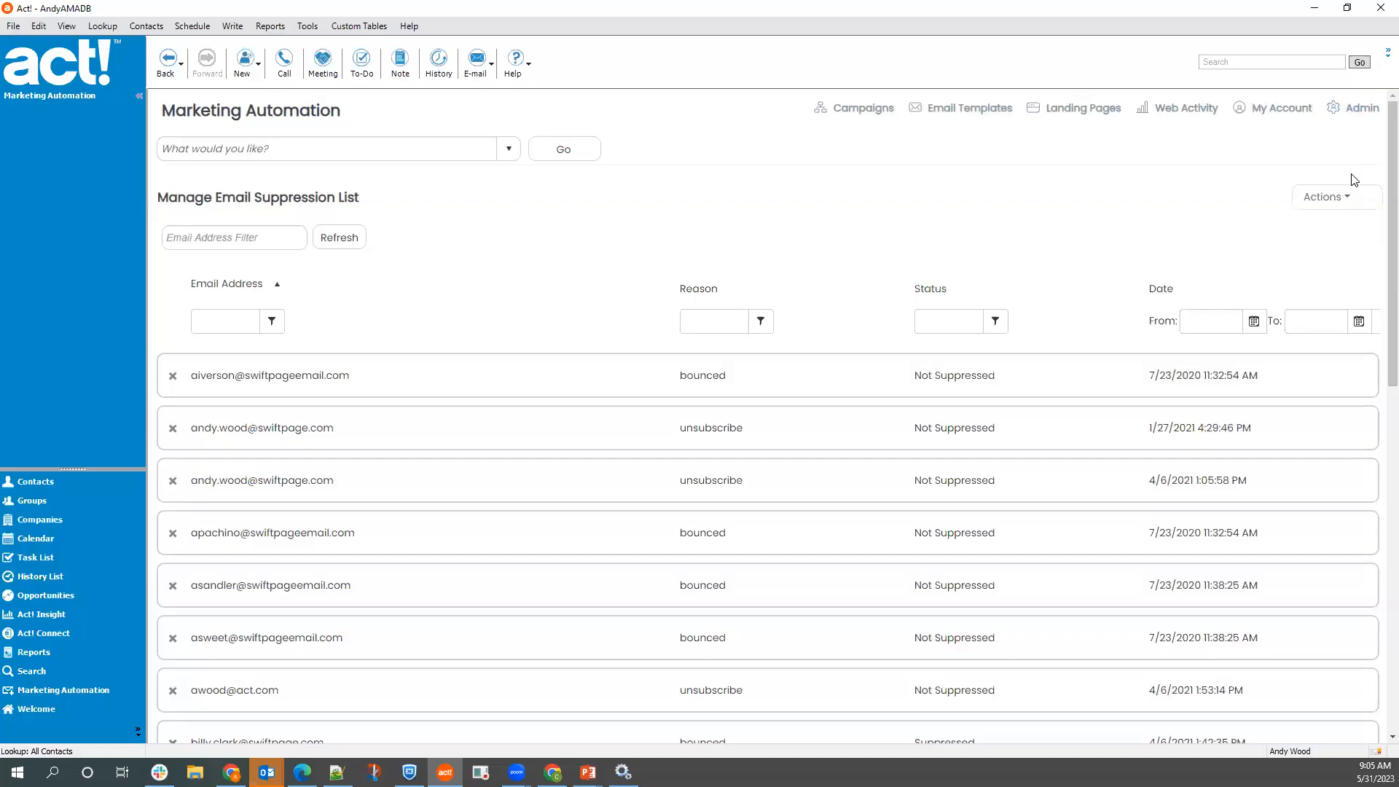
- Open the Account - Addresses page from the administration area
click(1352, 107)
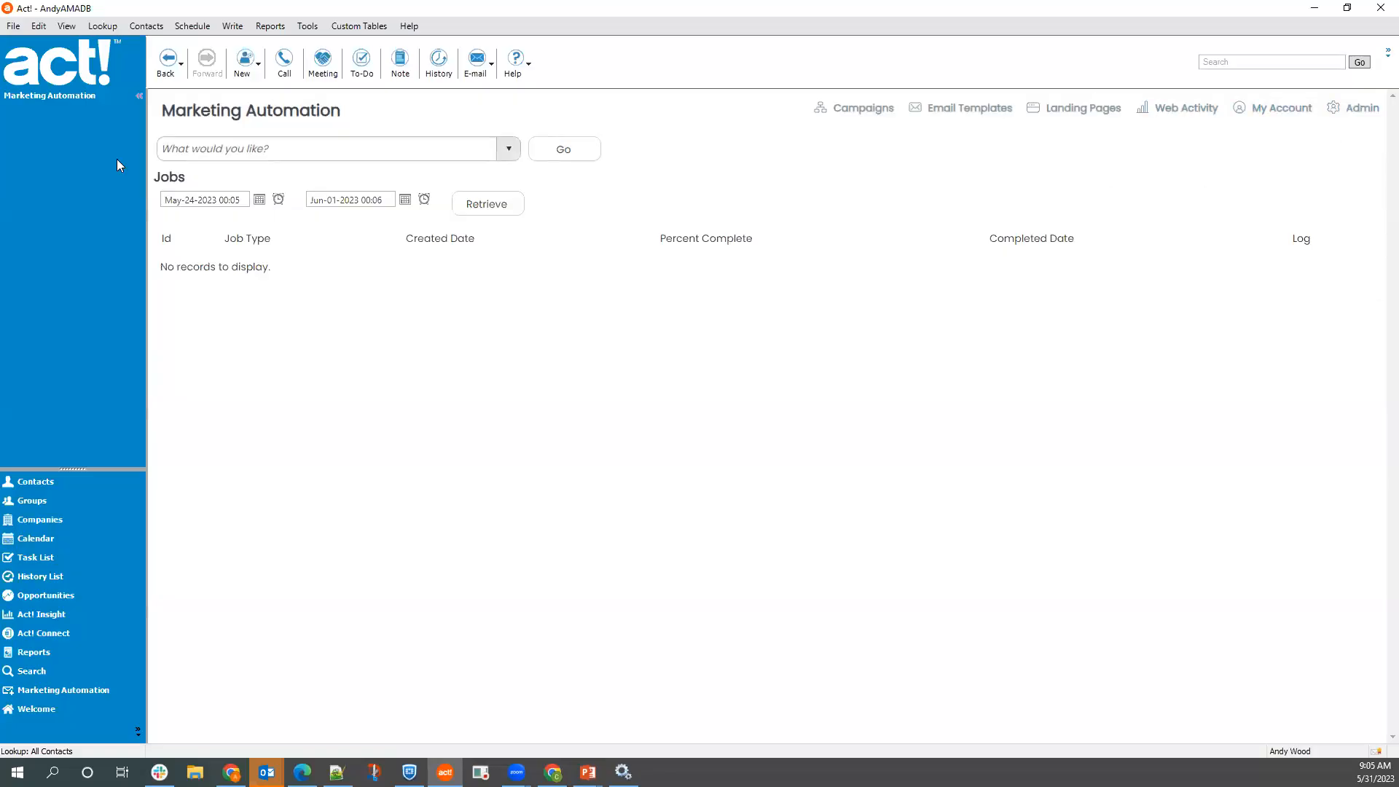
click(505, 156)
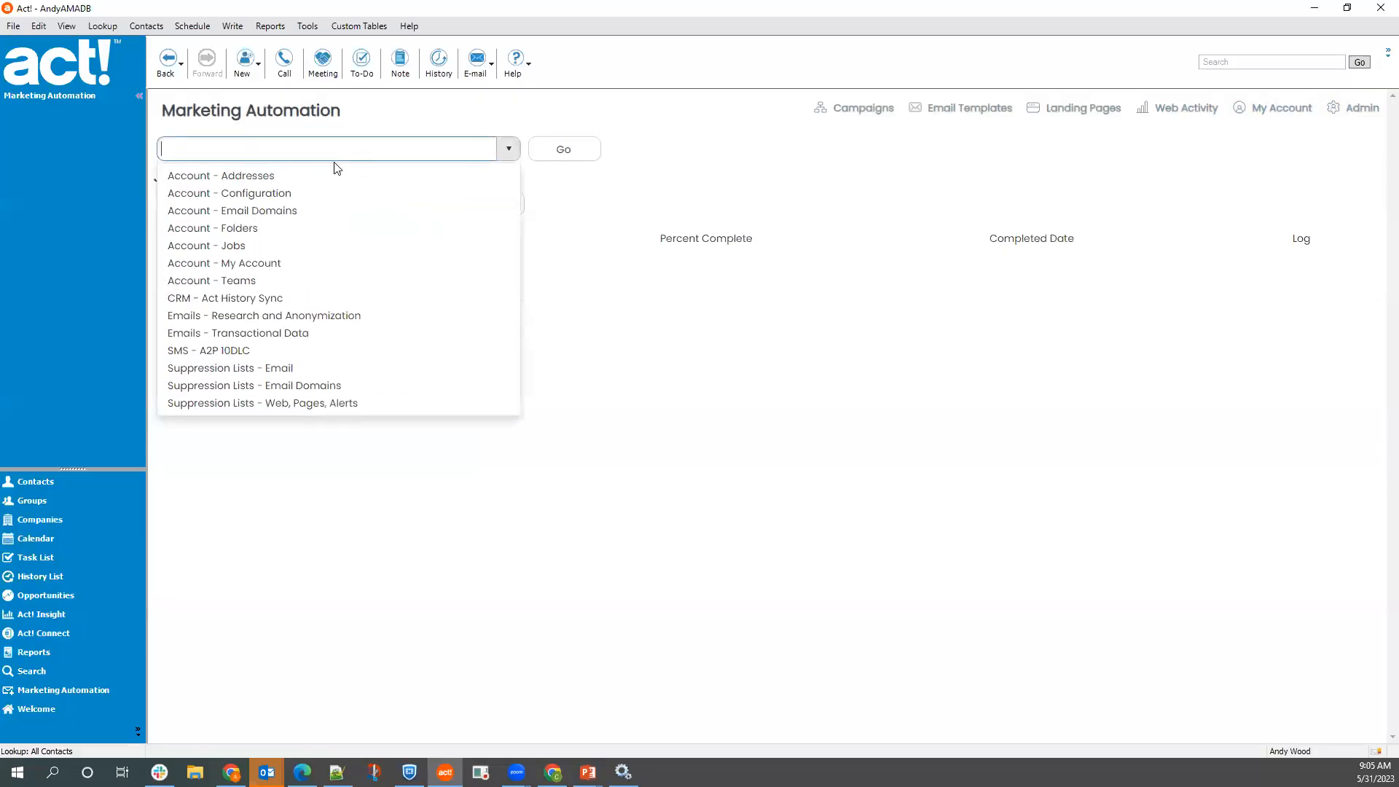
click(245, 176)
click(579, 152)
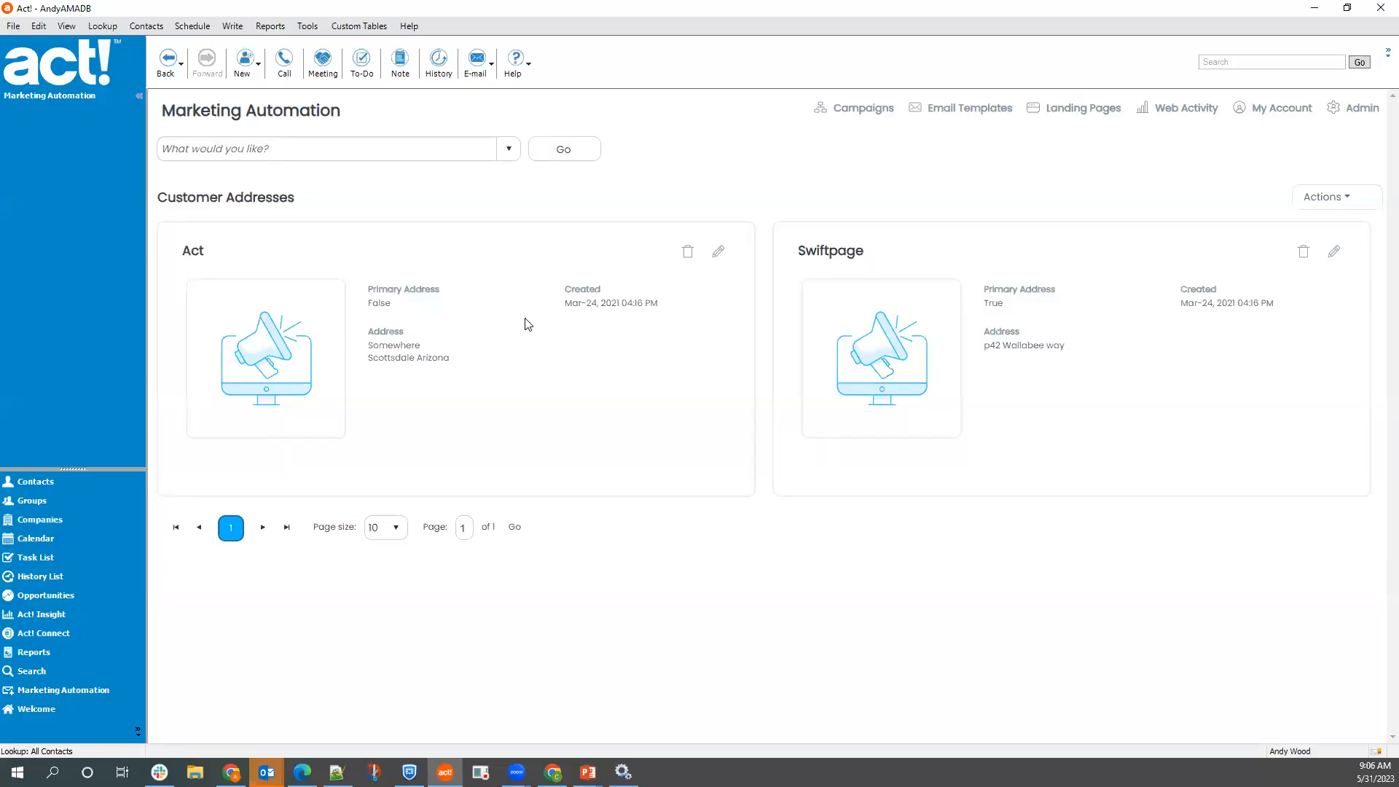
- View the blank form for adding a customer address and close it without saving
click(1335, 207)
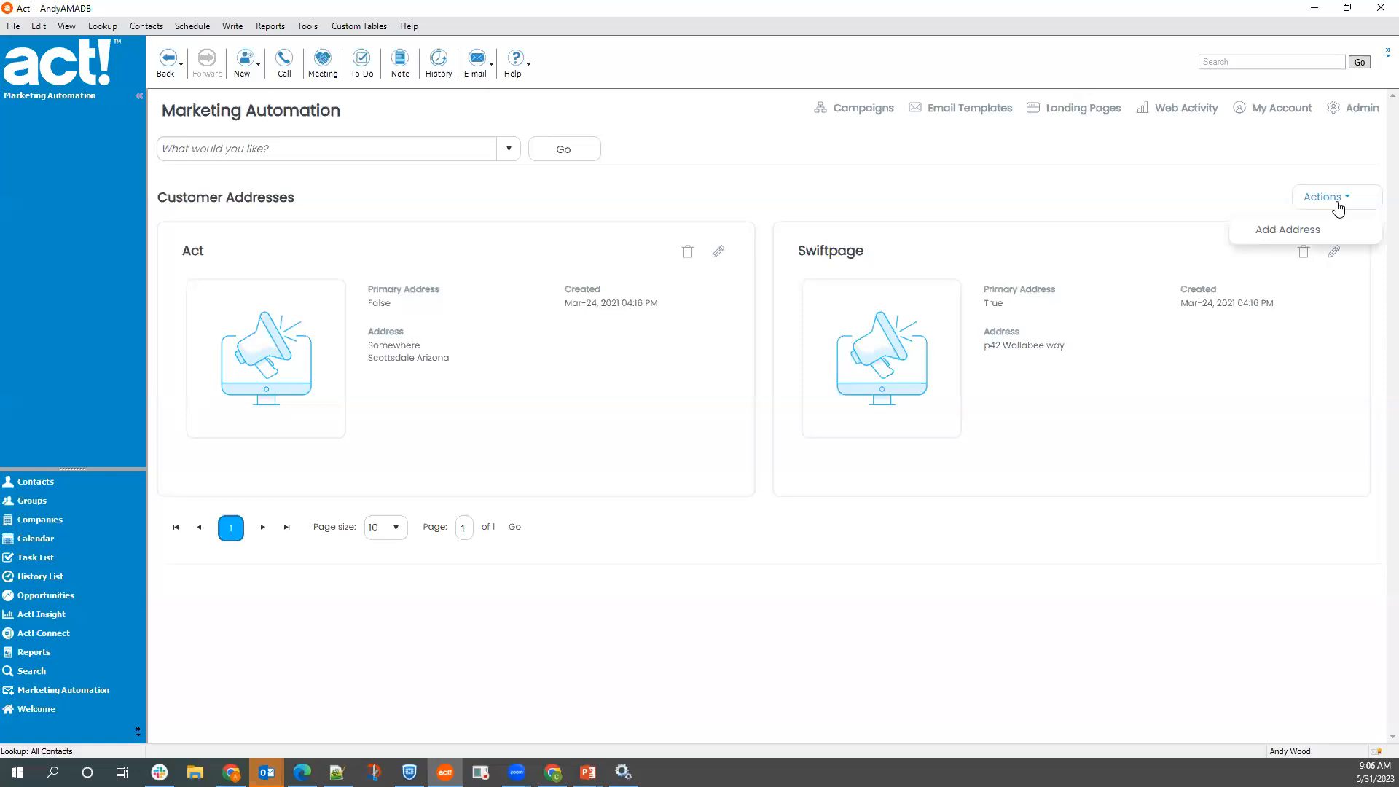
click(1284, 232)
click(706, 335)
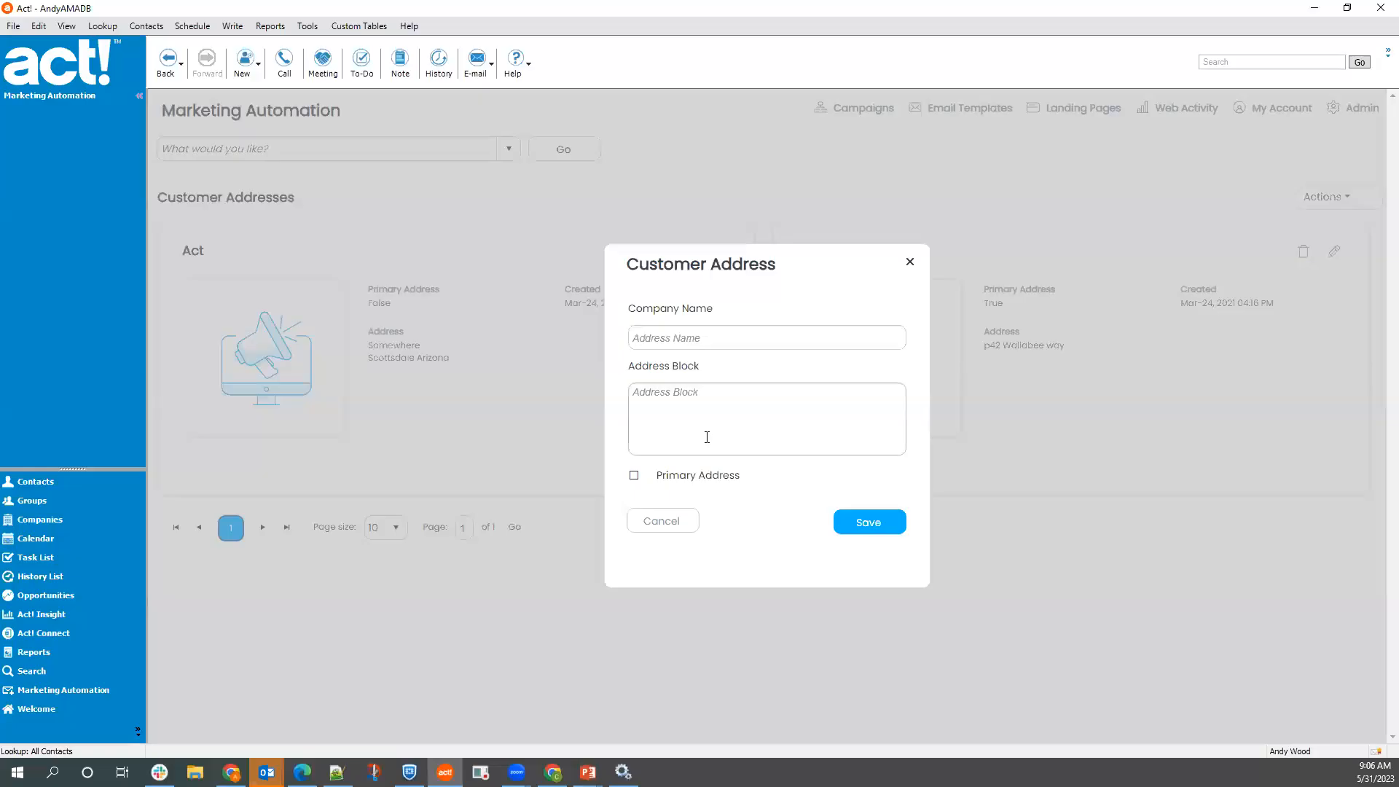
click(910, 261)
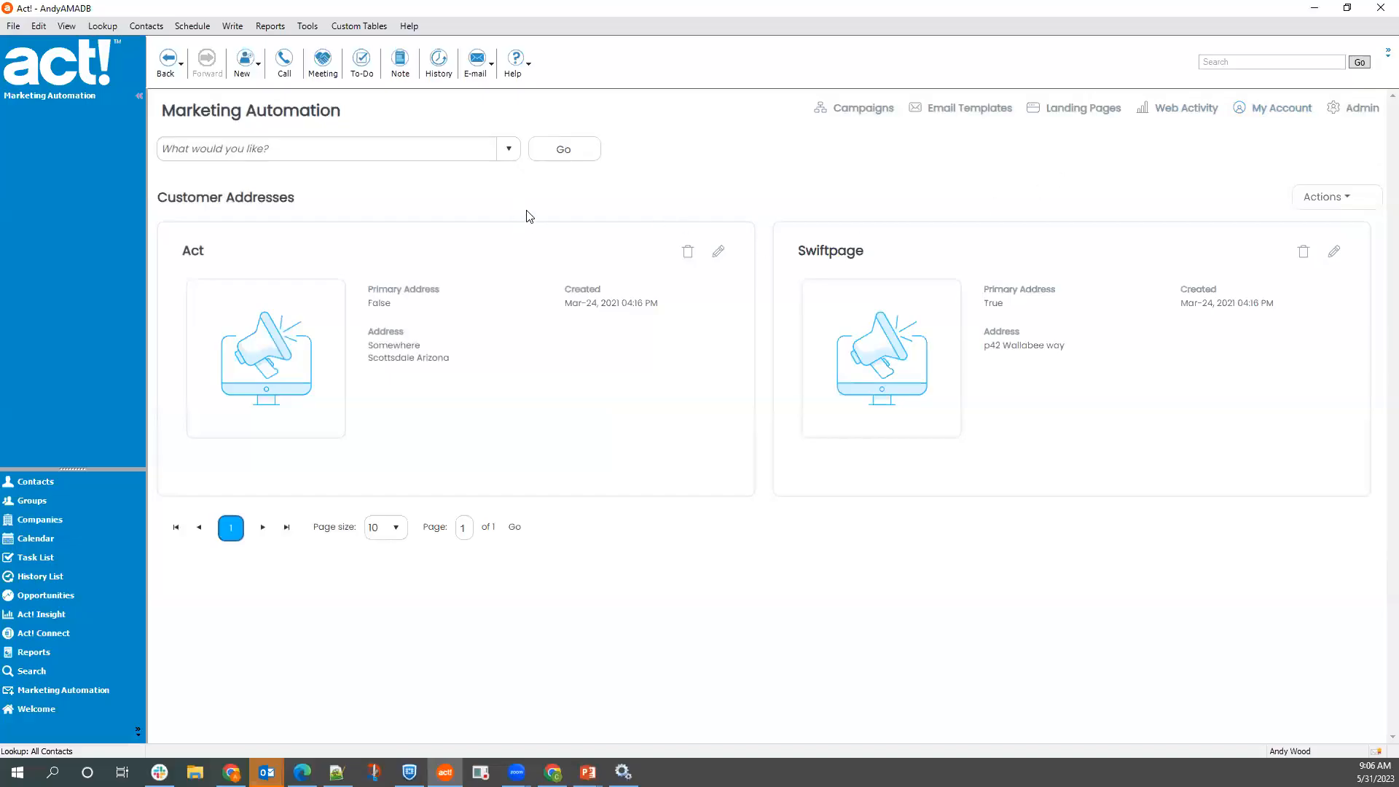
- Open the Account - Folders page from the administration area
click(510, 151)
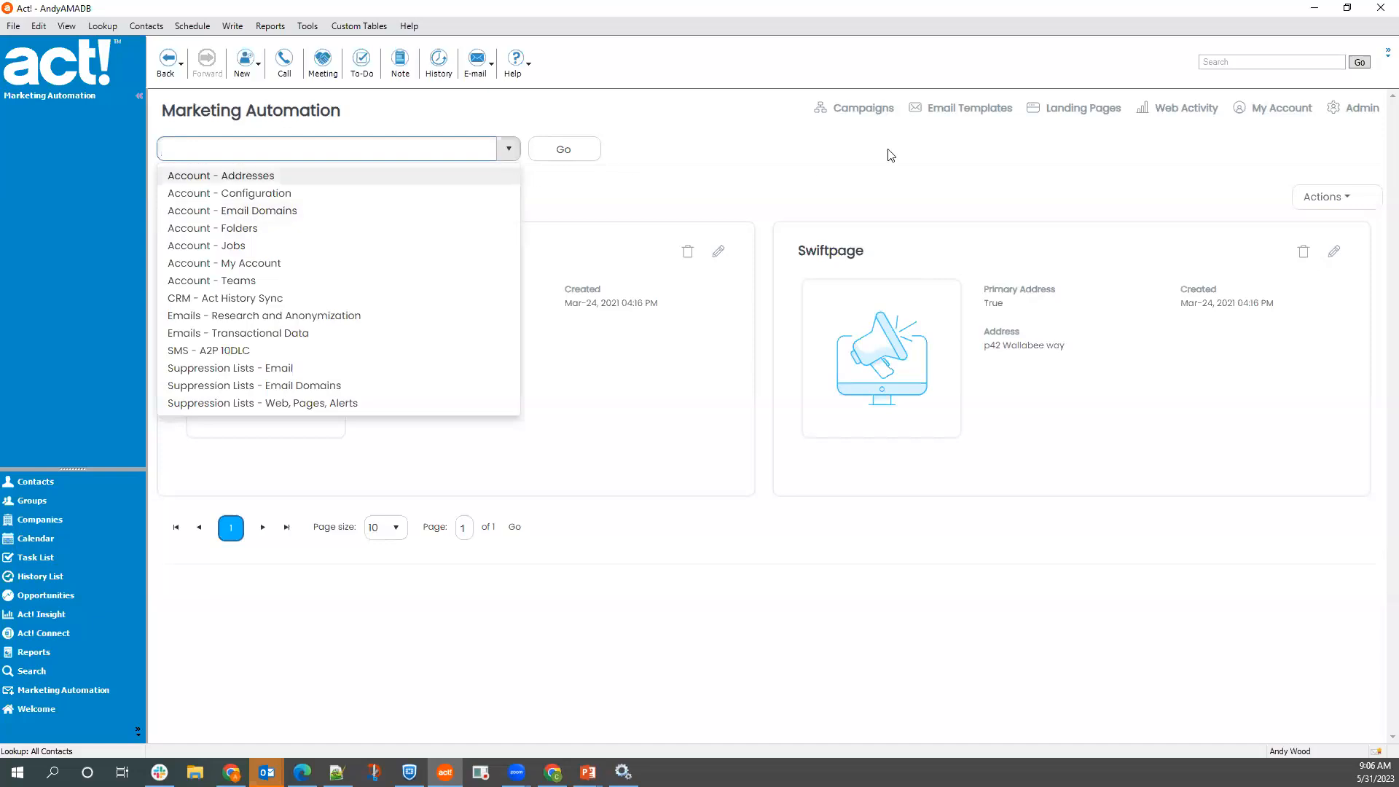
click(1367, 110)
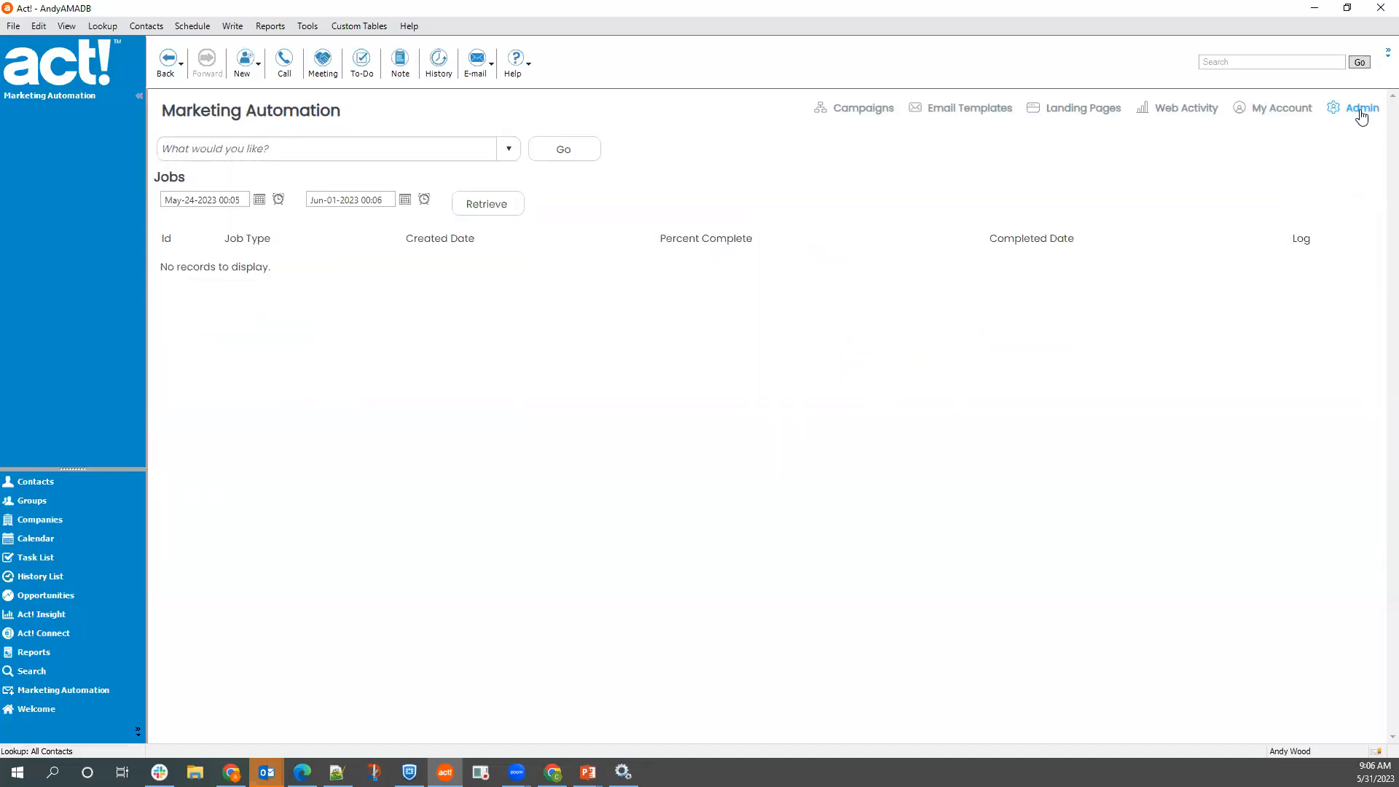
click(510, 150)
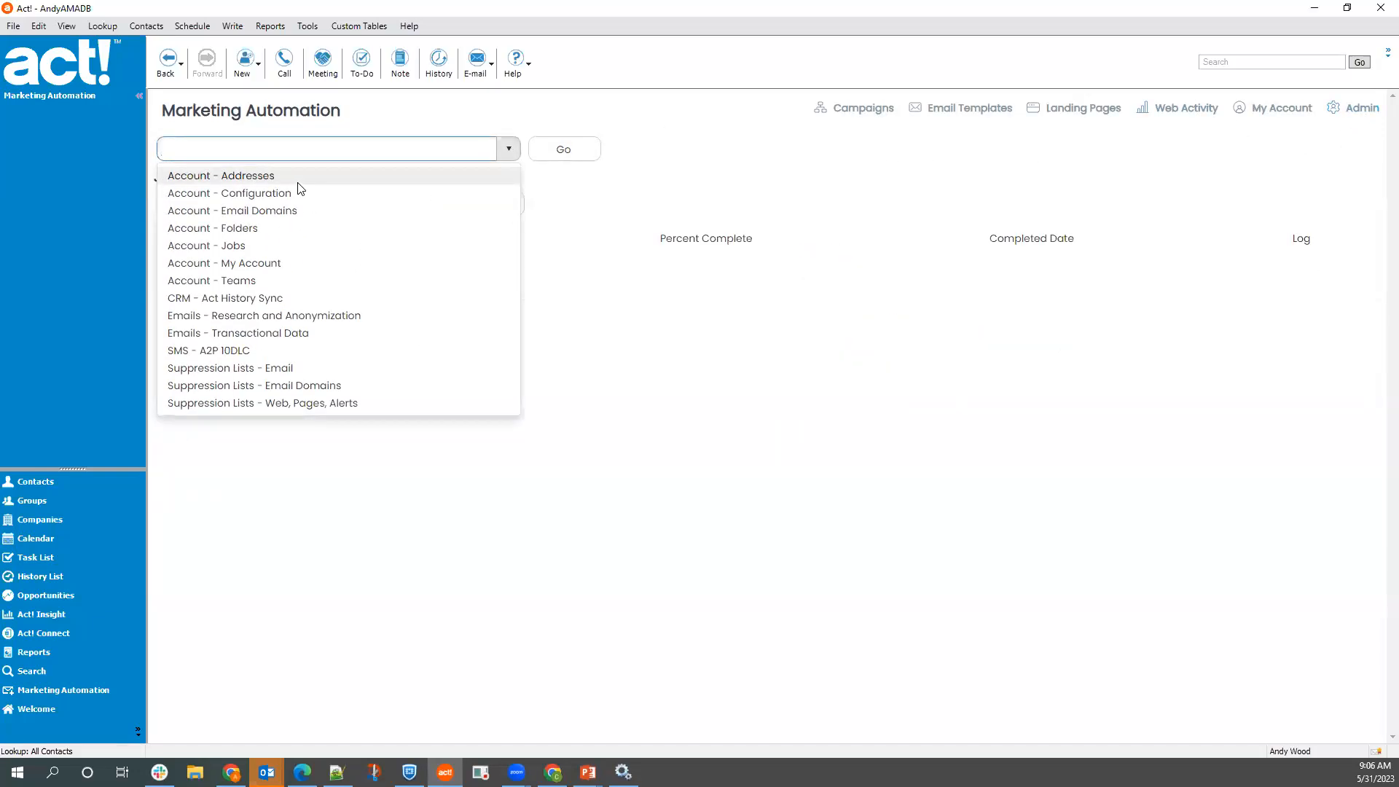
click(276, 227)
click(548, 149)
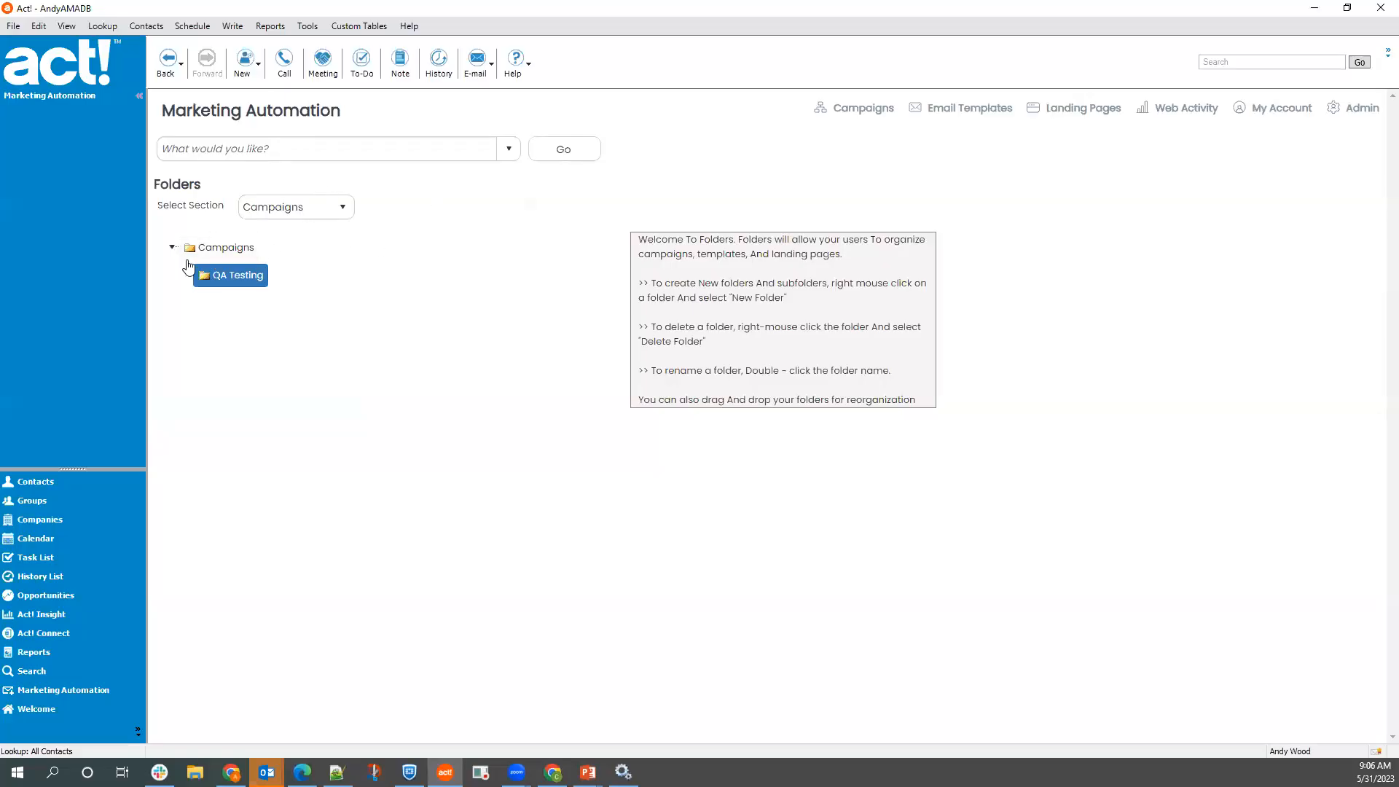
- Check which sections can hold folders and view the folder creation option for the root Campaigns folder
click(300, 210)
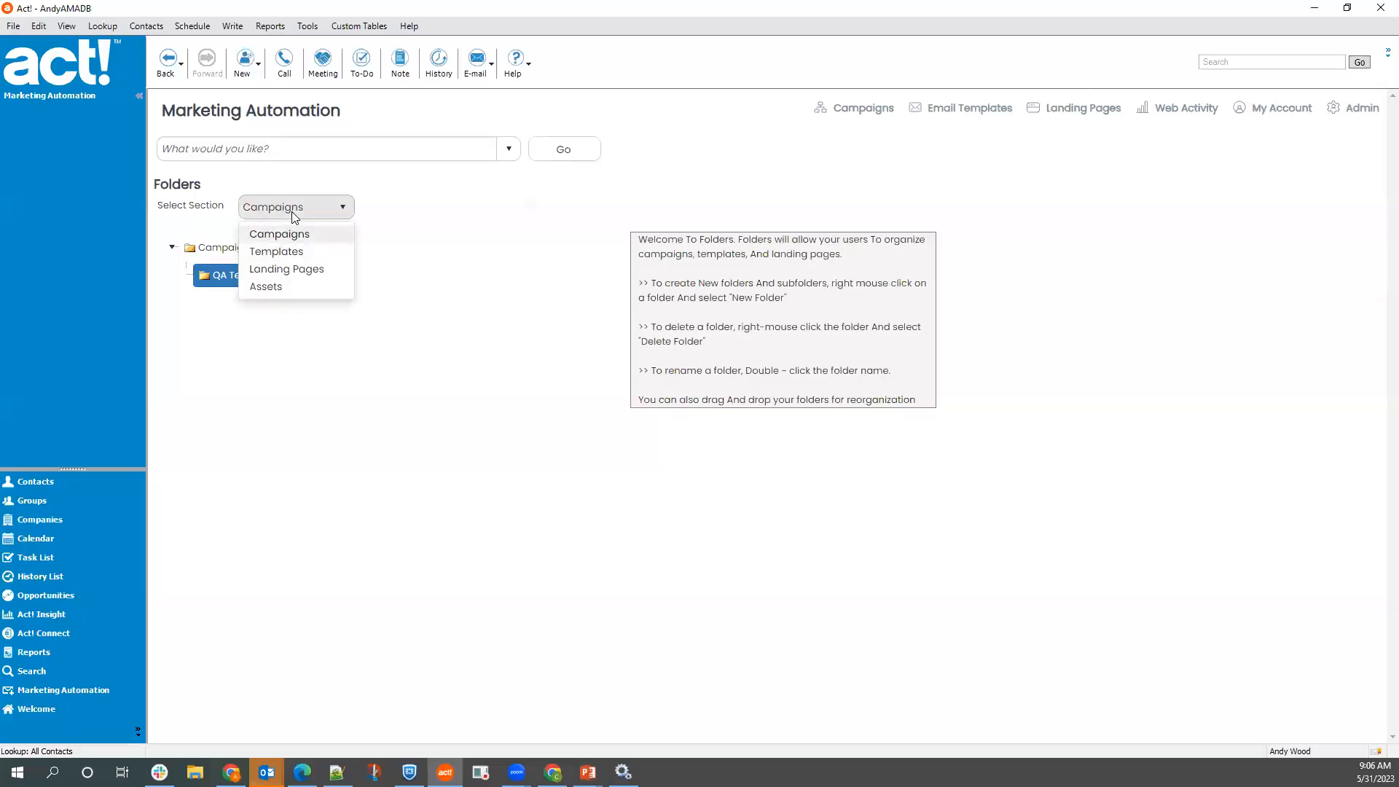
click(385, 211)
right_click(229, 248)
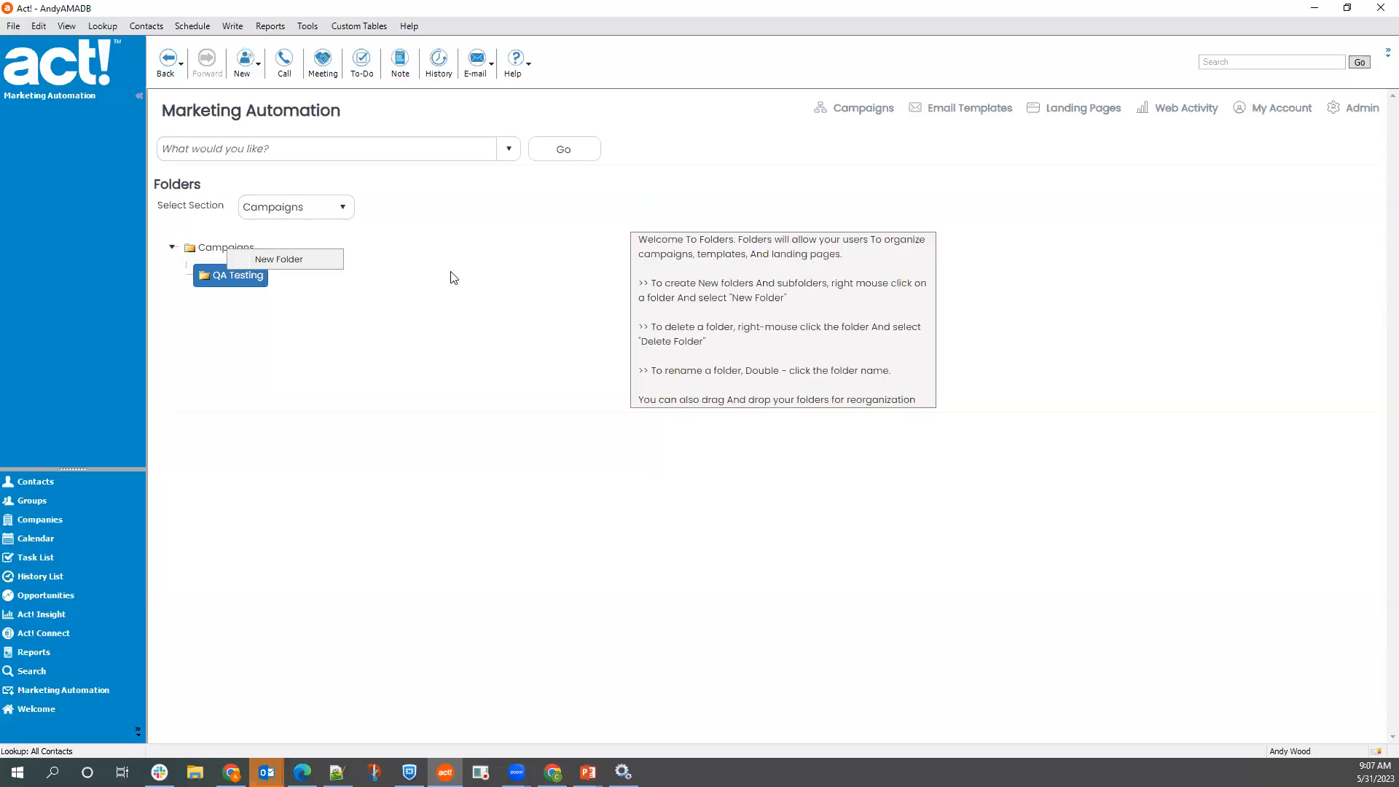
- Open the campaigns list and switch it to Grid View
click(851, 111)
click(851, 111)
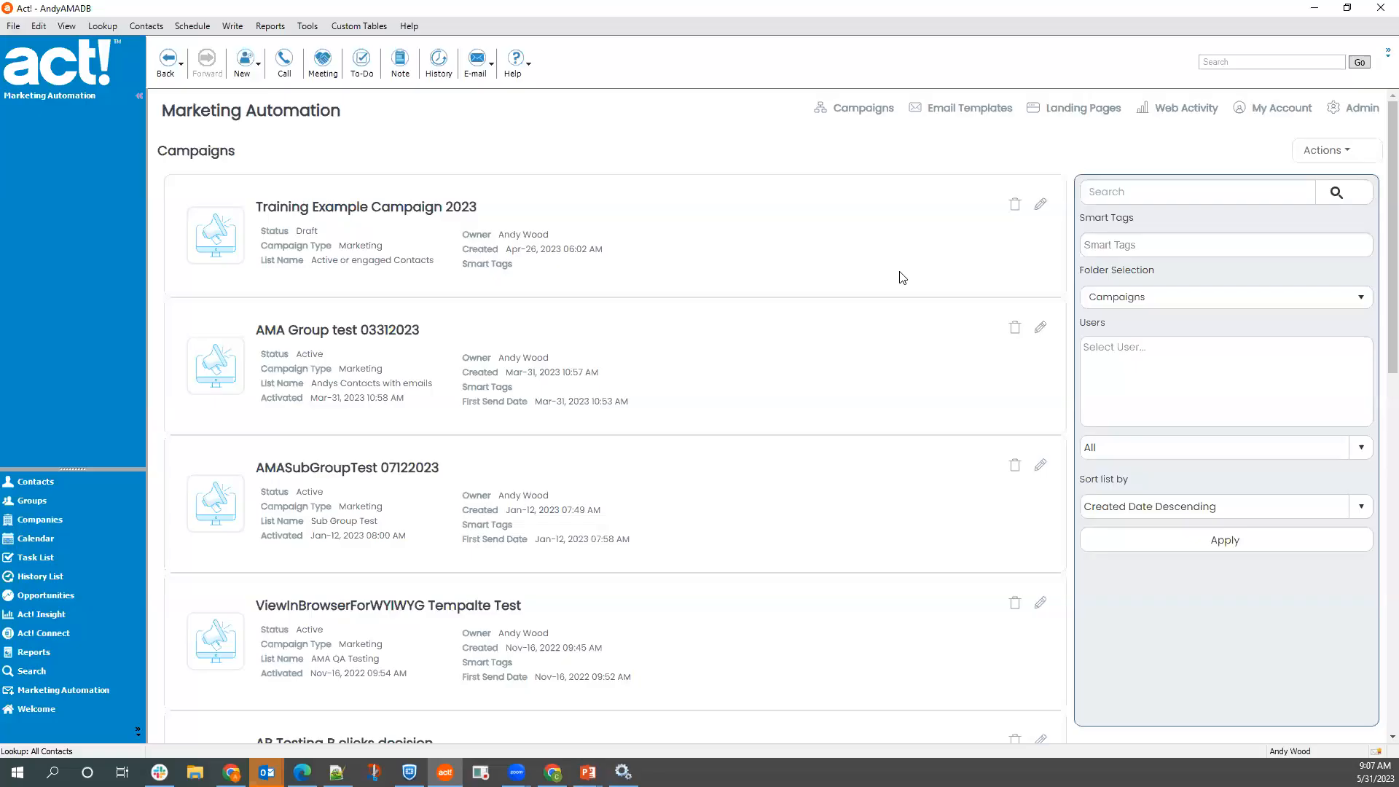
click(1302, 156)
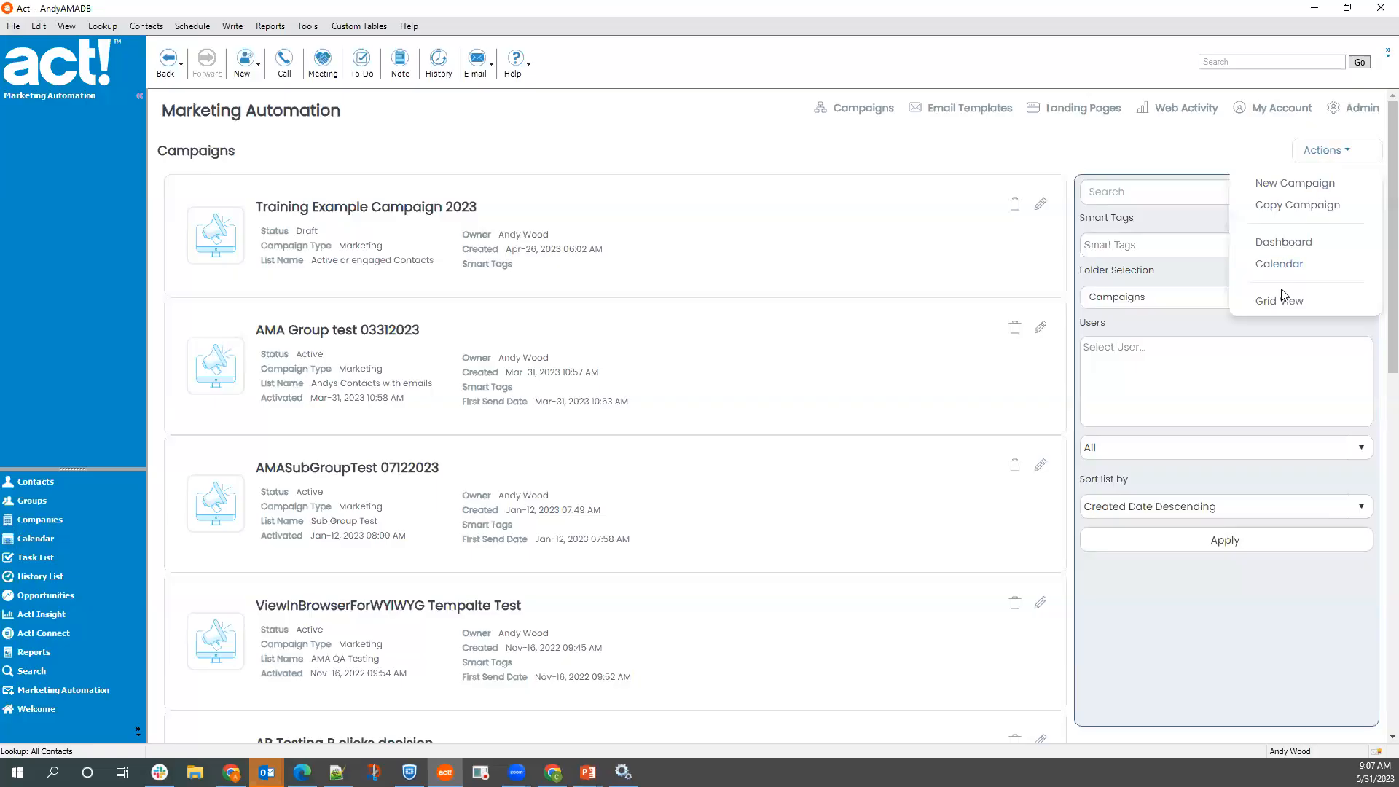
click(1283, 310)
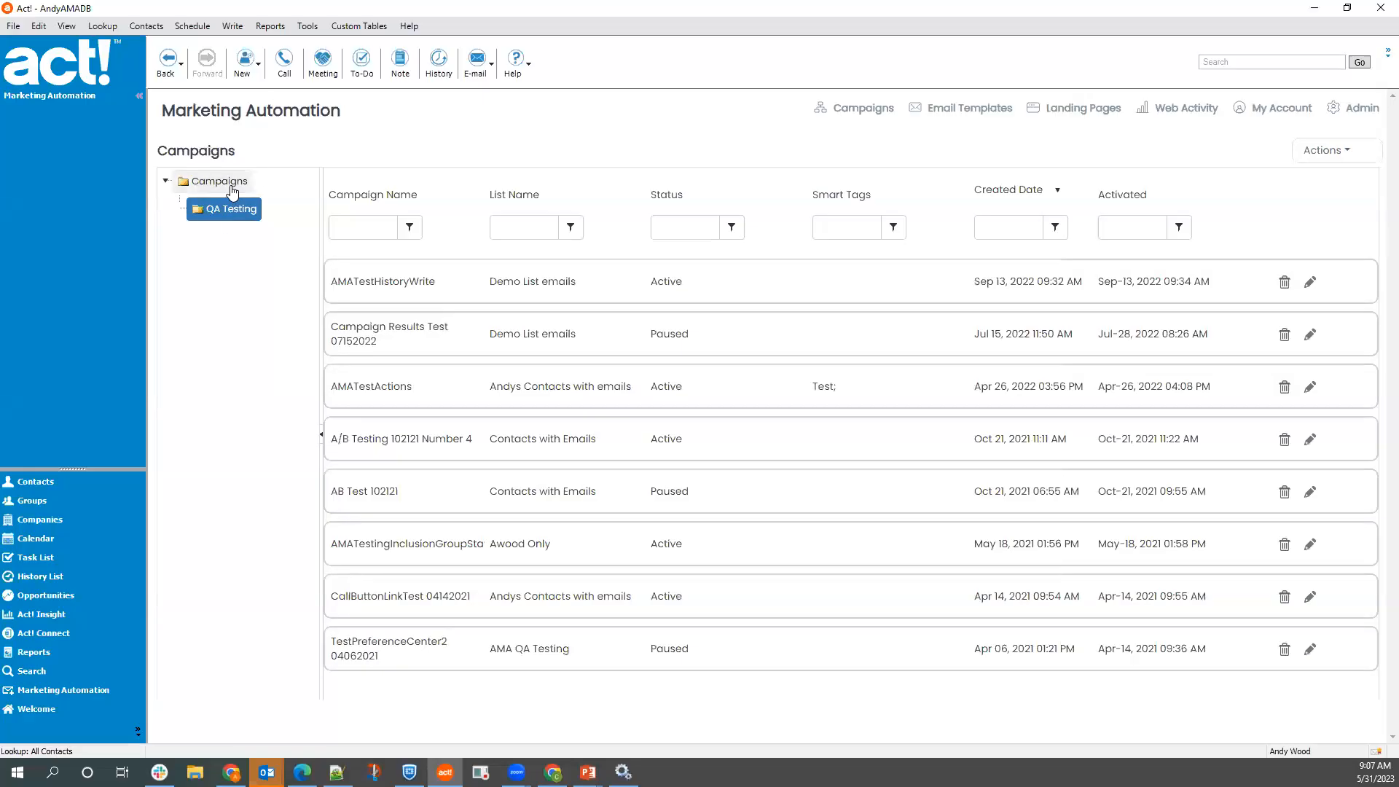
- Compare the campaigns stored in the root Campaigns folder with those in the QA Testing subfolder
click(232, 190)
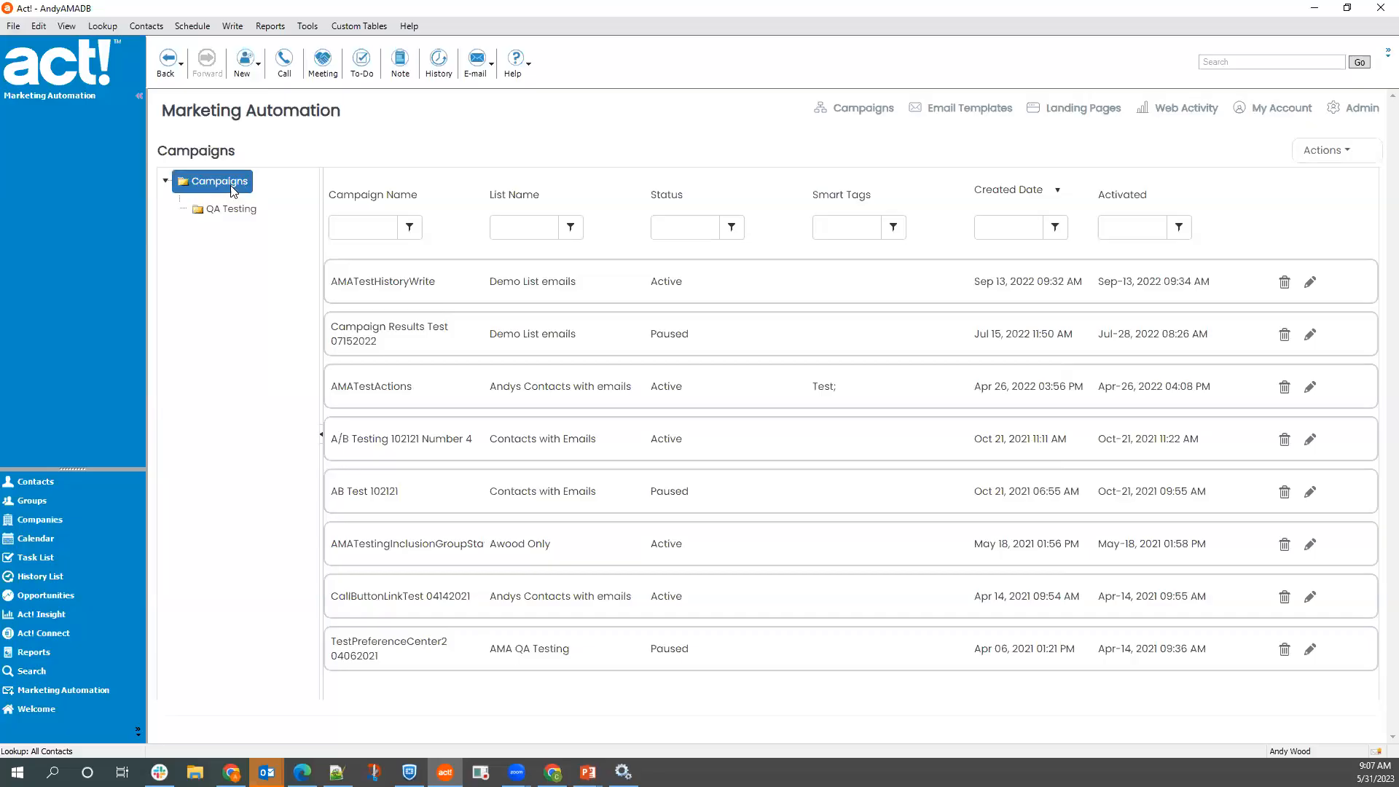
click(228, 207)
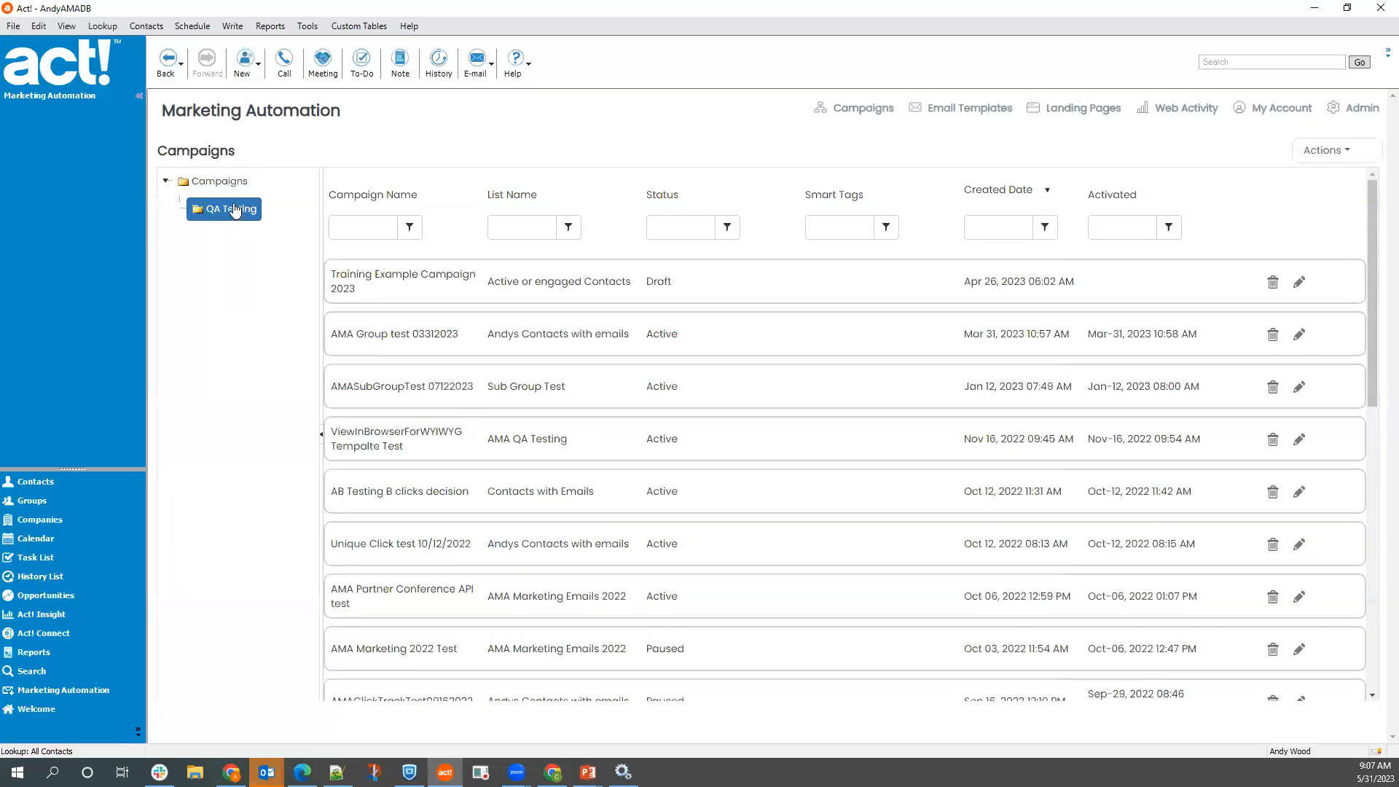
click(228, 188)
click(233, 208)
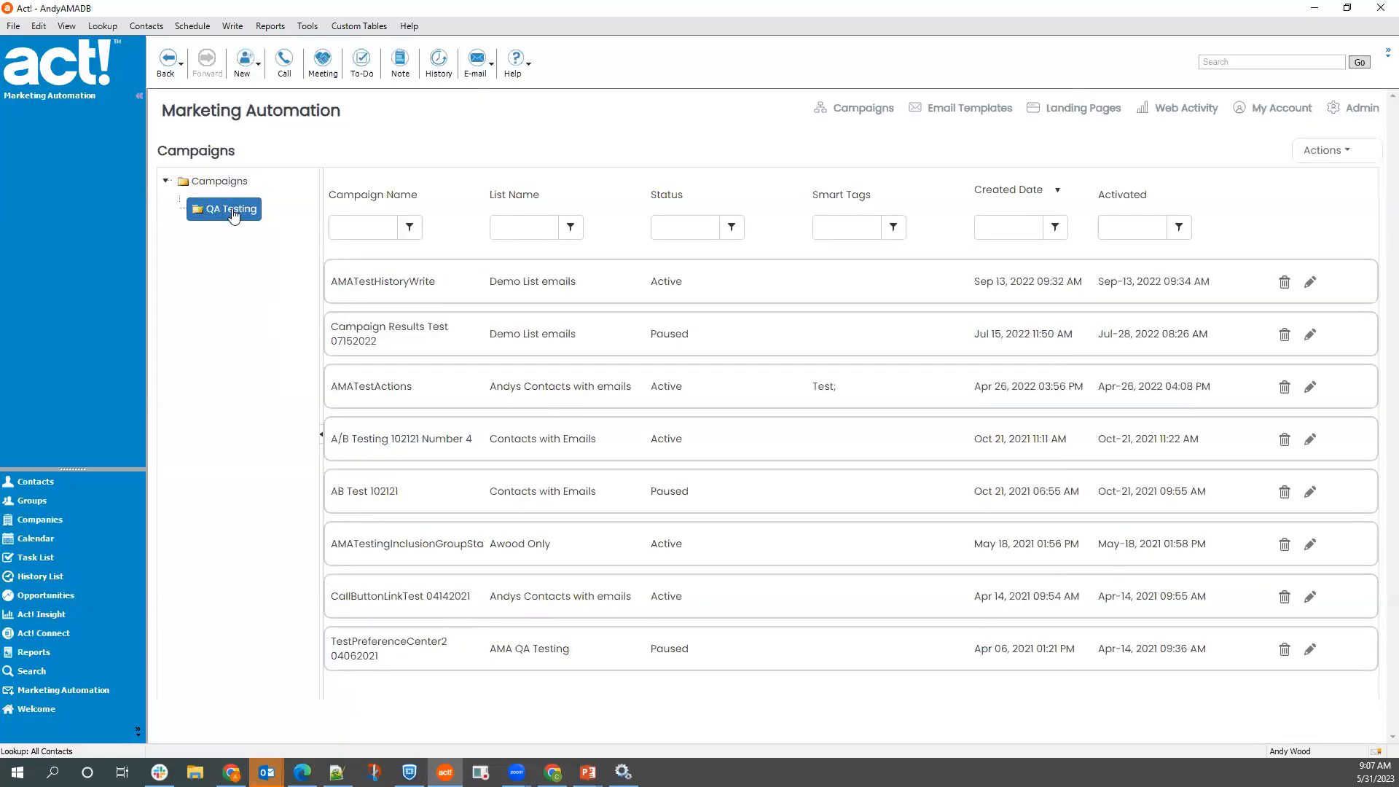
click(228, 188)
click(233, 209)
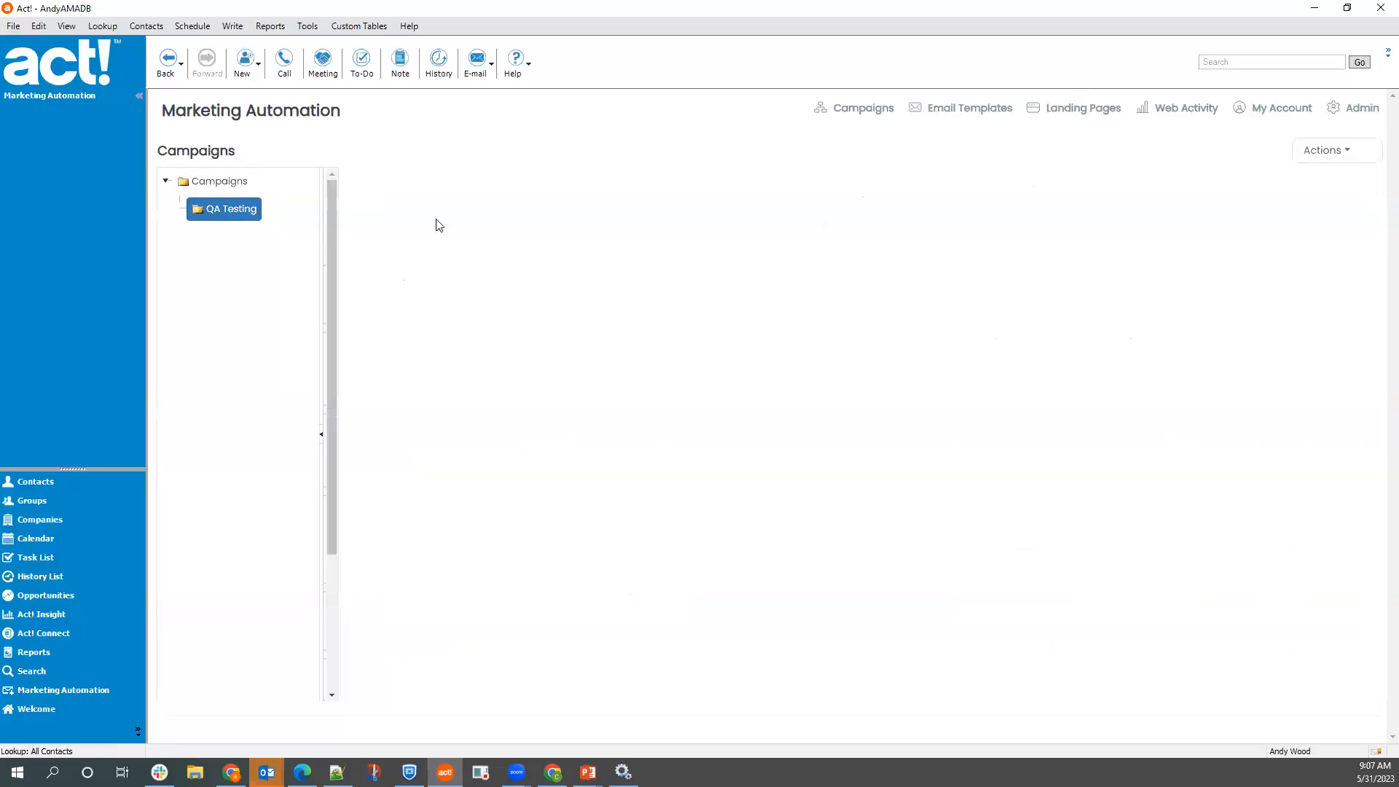
- Switch the campaigns from Grid View back to the list layout and check the available sort orders
click(1359, 152)
click(1306, 301)
click(1332, 151)
click(1322, 302)
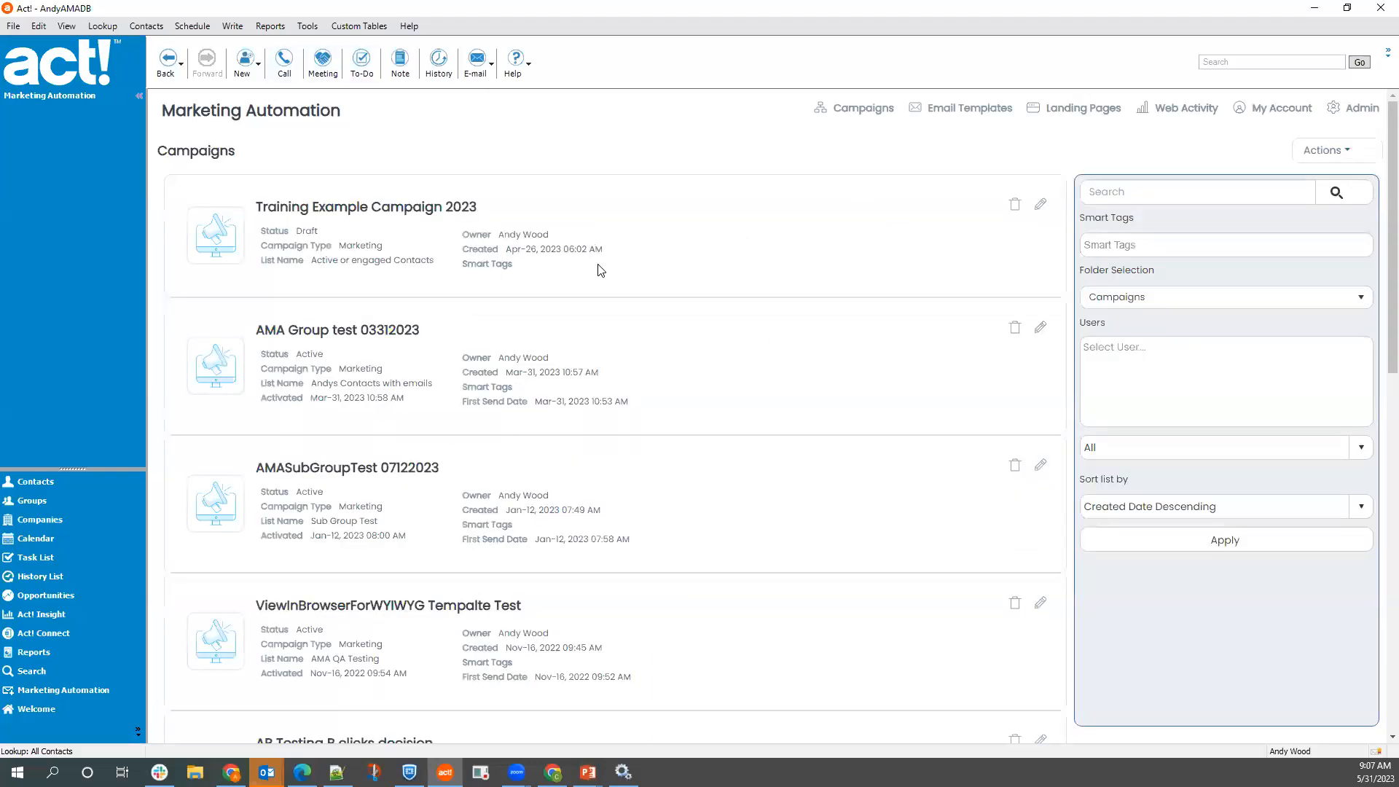
click(1127, 511)
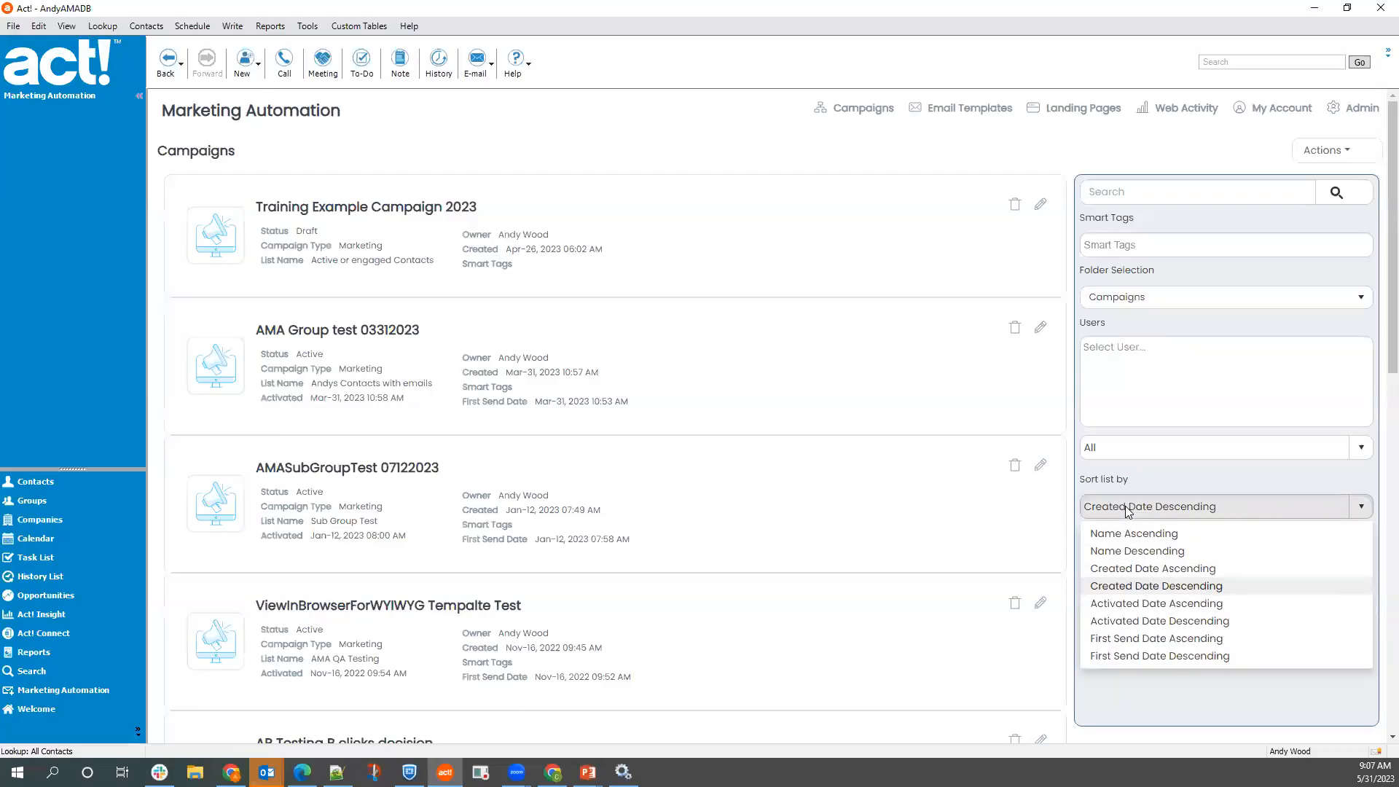
click(838, 181)
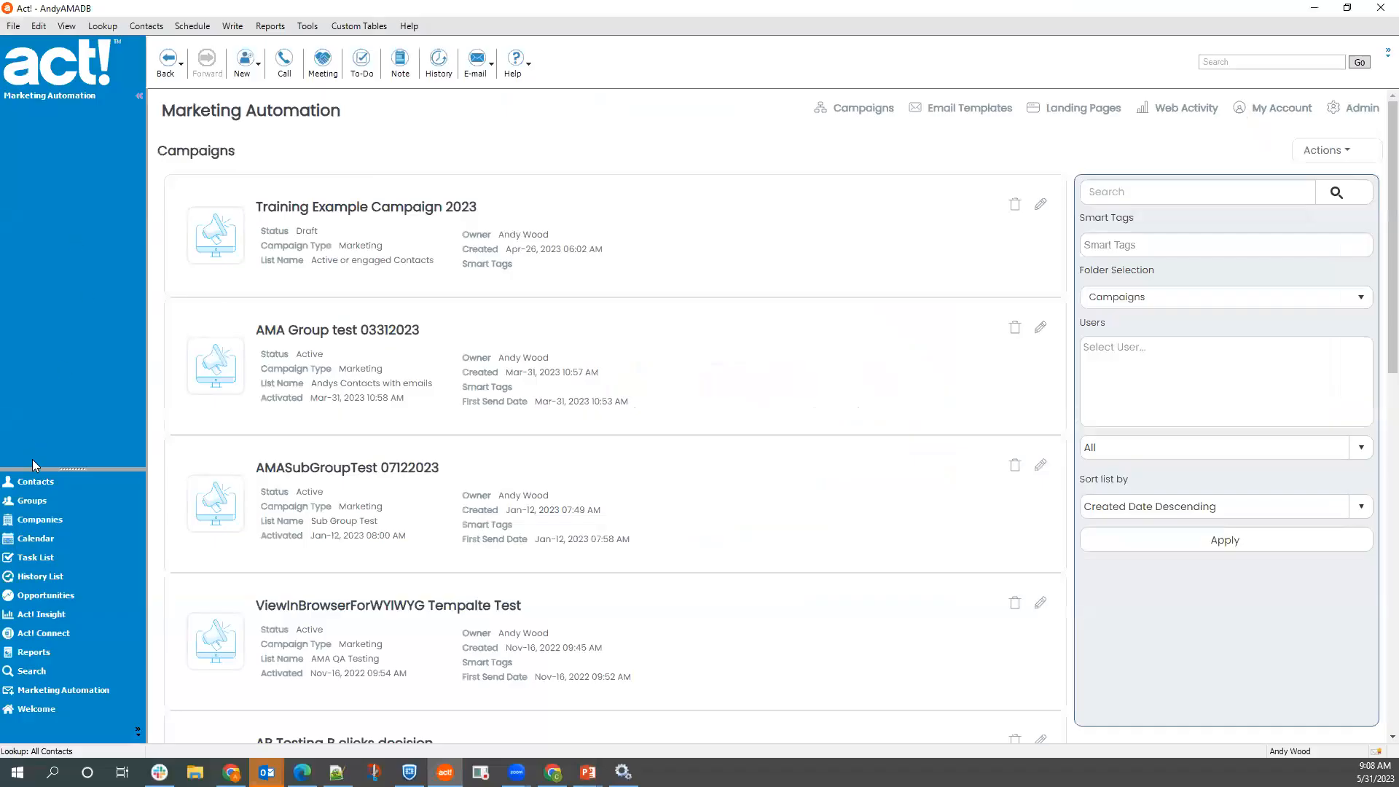
- Open the Groups area and look through several groups, including Dynamic Mail Buster and Drip campaign Example, to examine their contacts
click(32, 500)
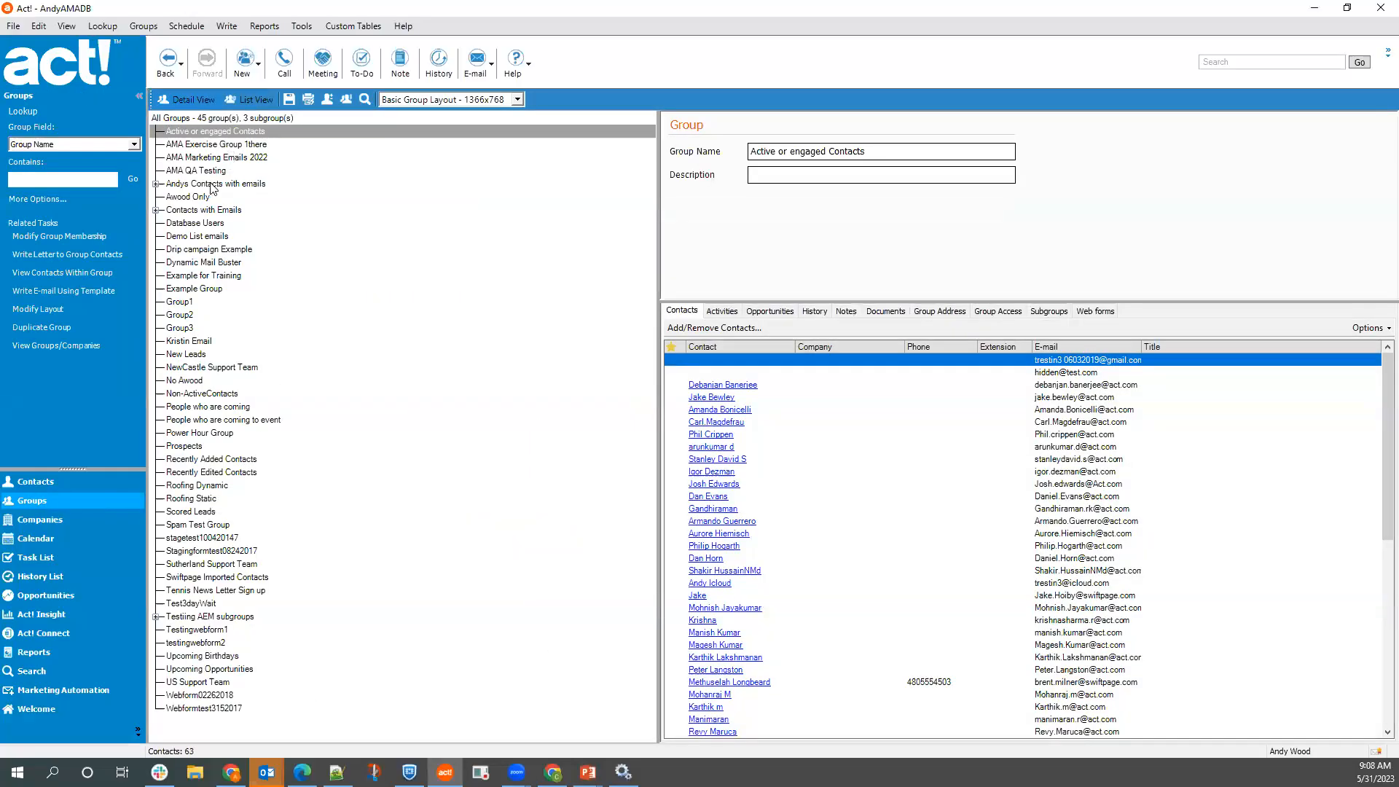
click(225, 173)
double_click(227, 186)
click(224, 279)
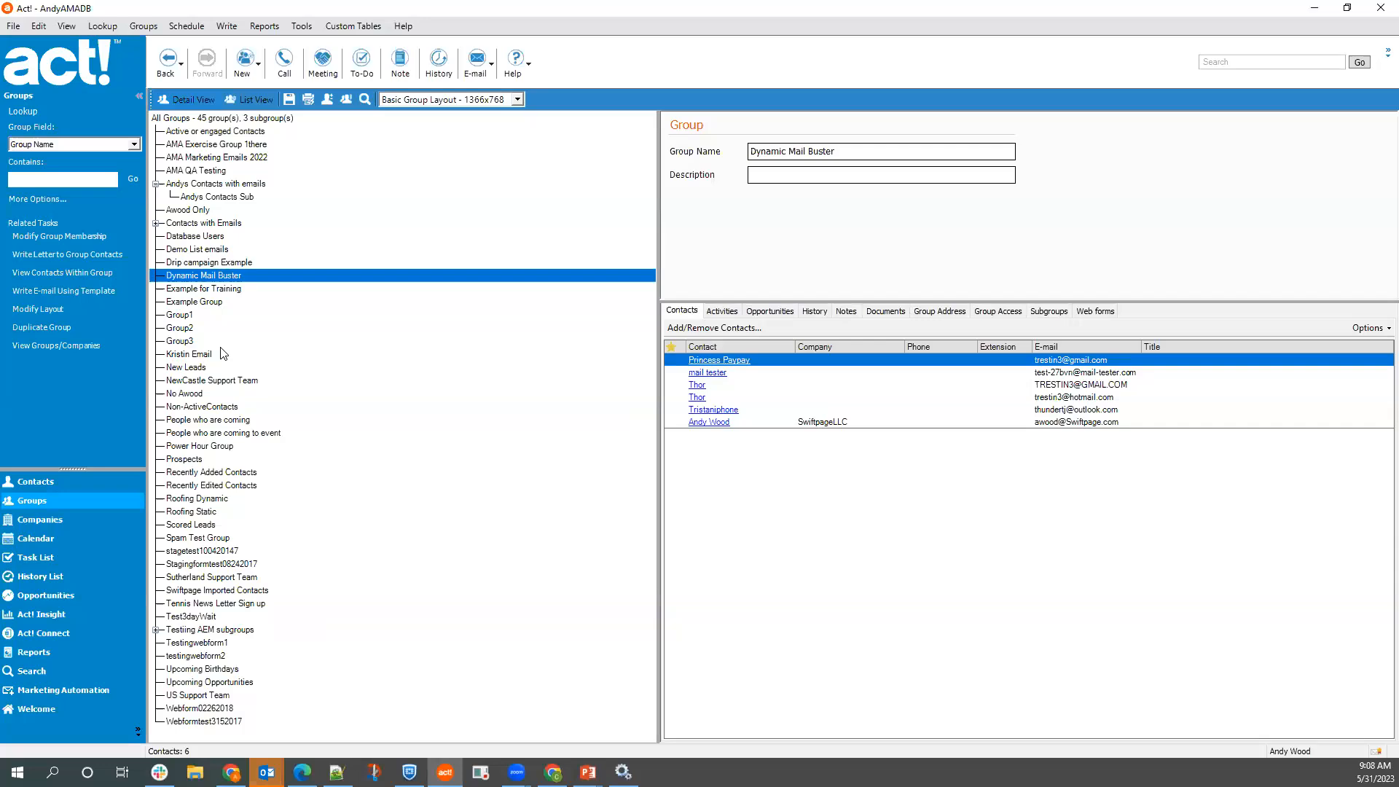
click(217, 377)
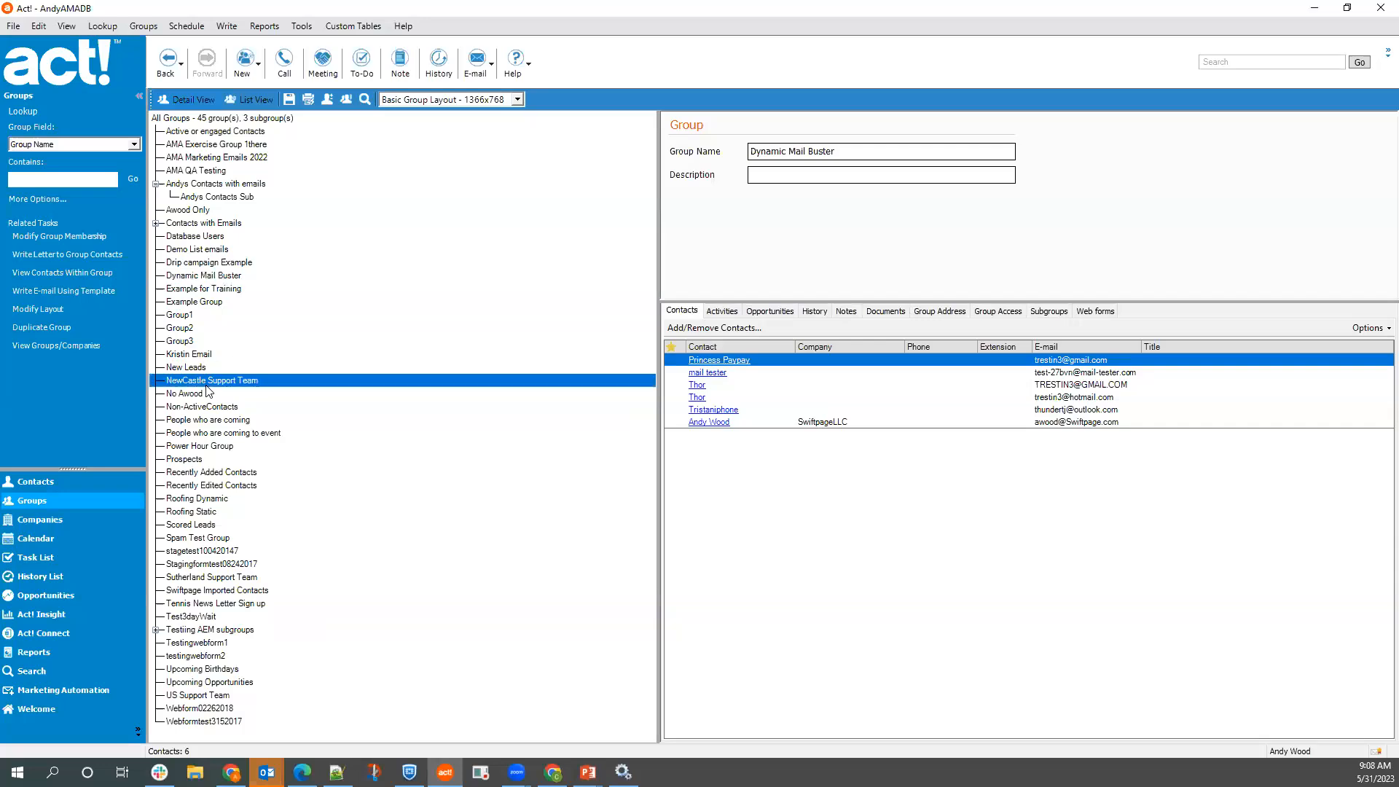
click(200, 263)
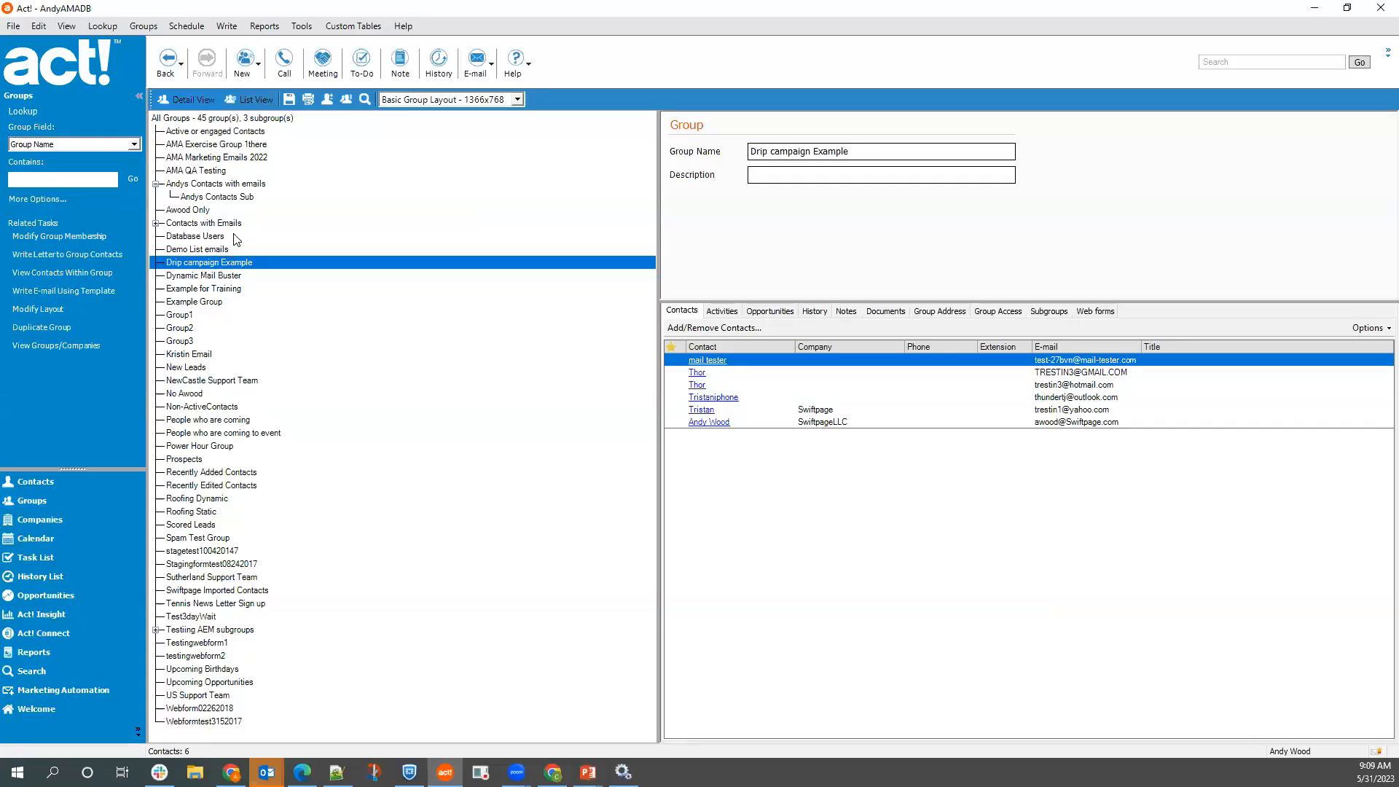
- Check the lookup options available for groups and view the Database Users group
double_click(224, 185)
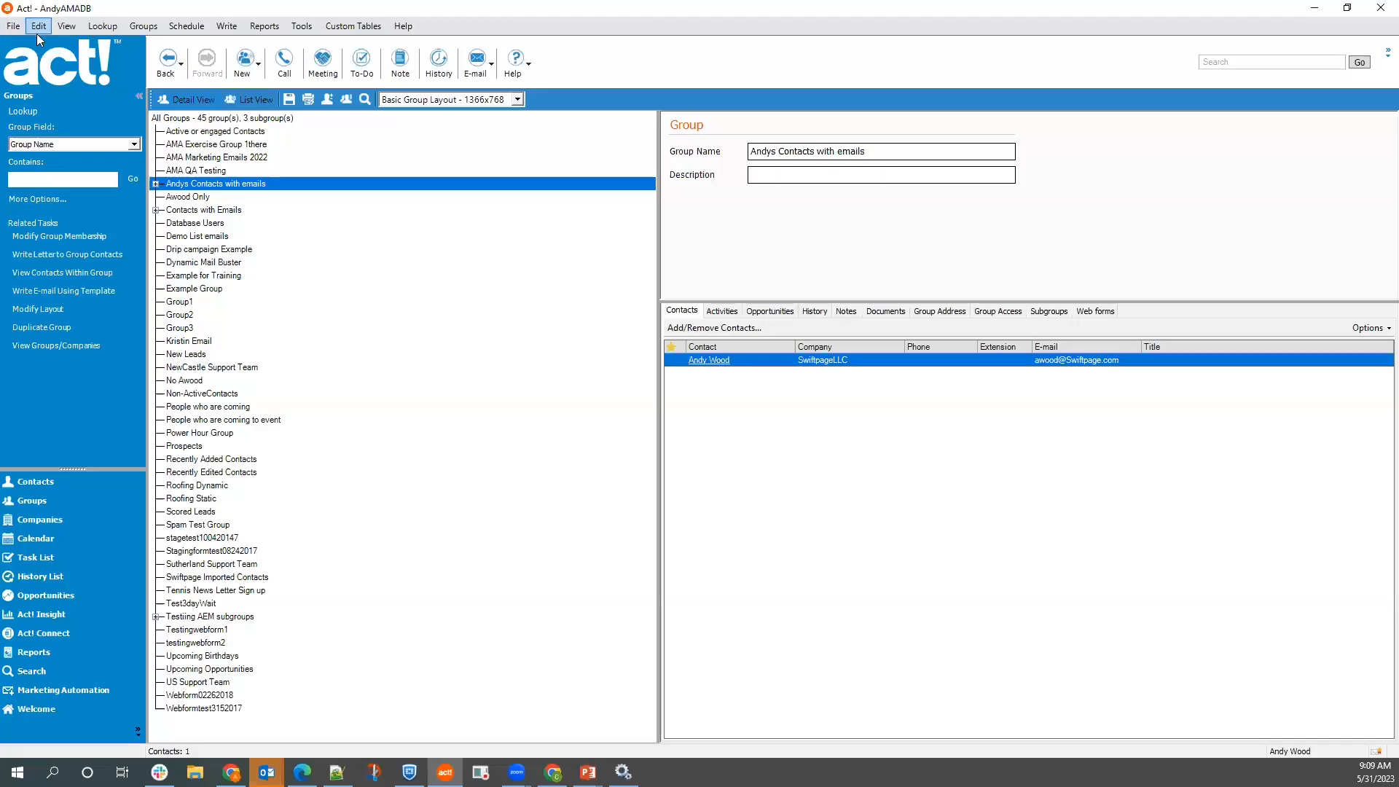
click(98, 27)
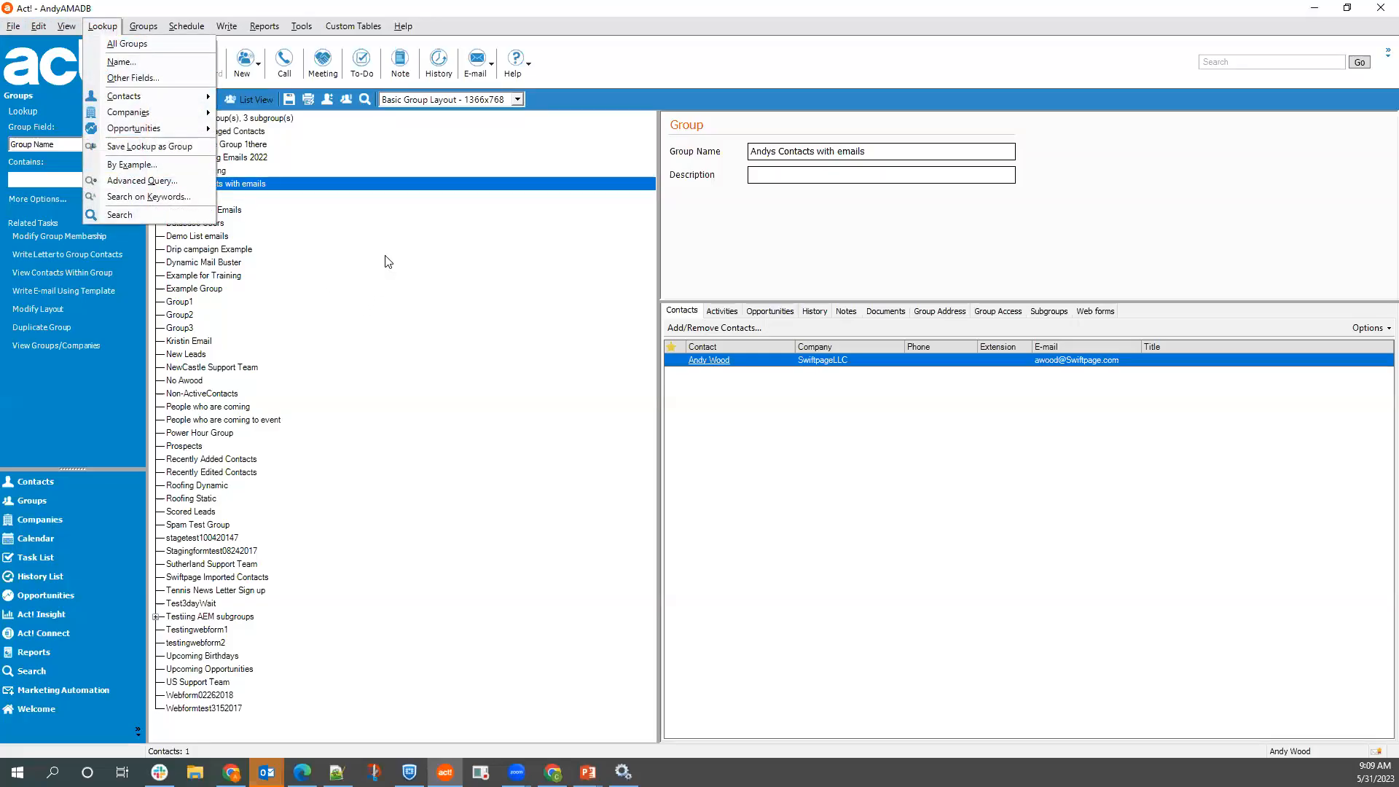
click(306, 222)
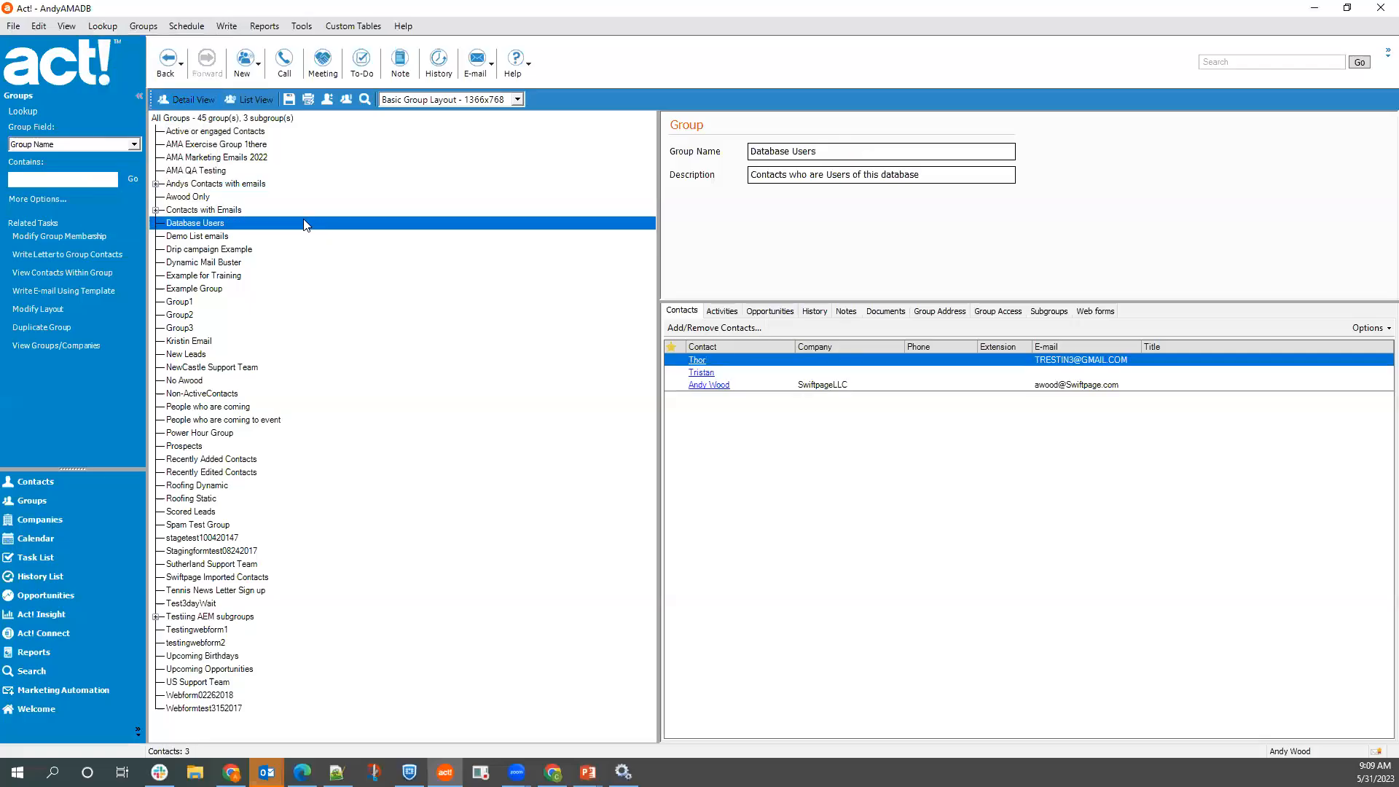
- Examine the Campaign Results fields available as dynamic criteria for the first group containing a subgroup, and leave without saving
double_click(248, 185)
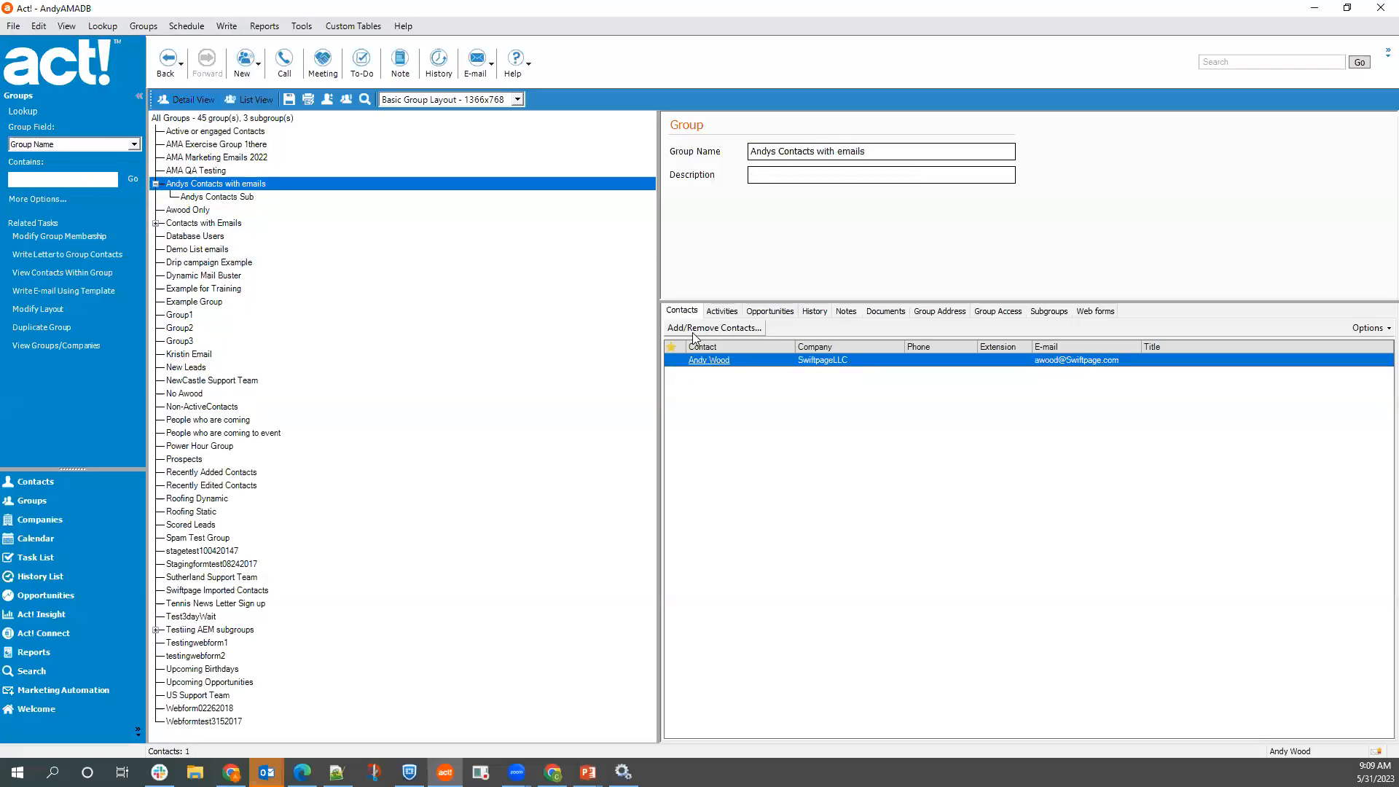
click(714, 328)
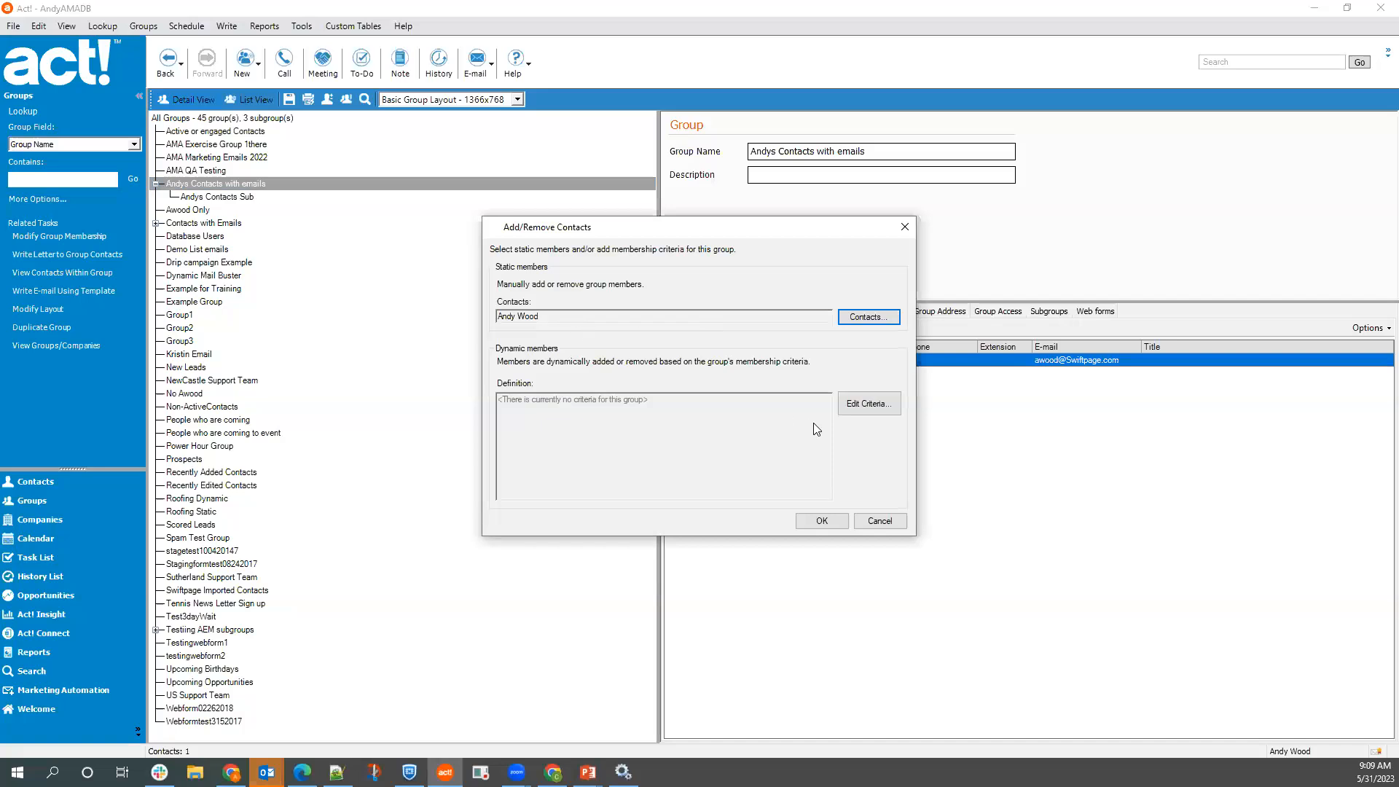
click(874, 405)
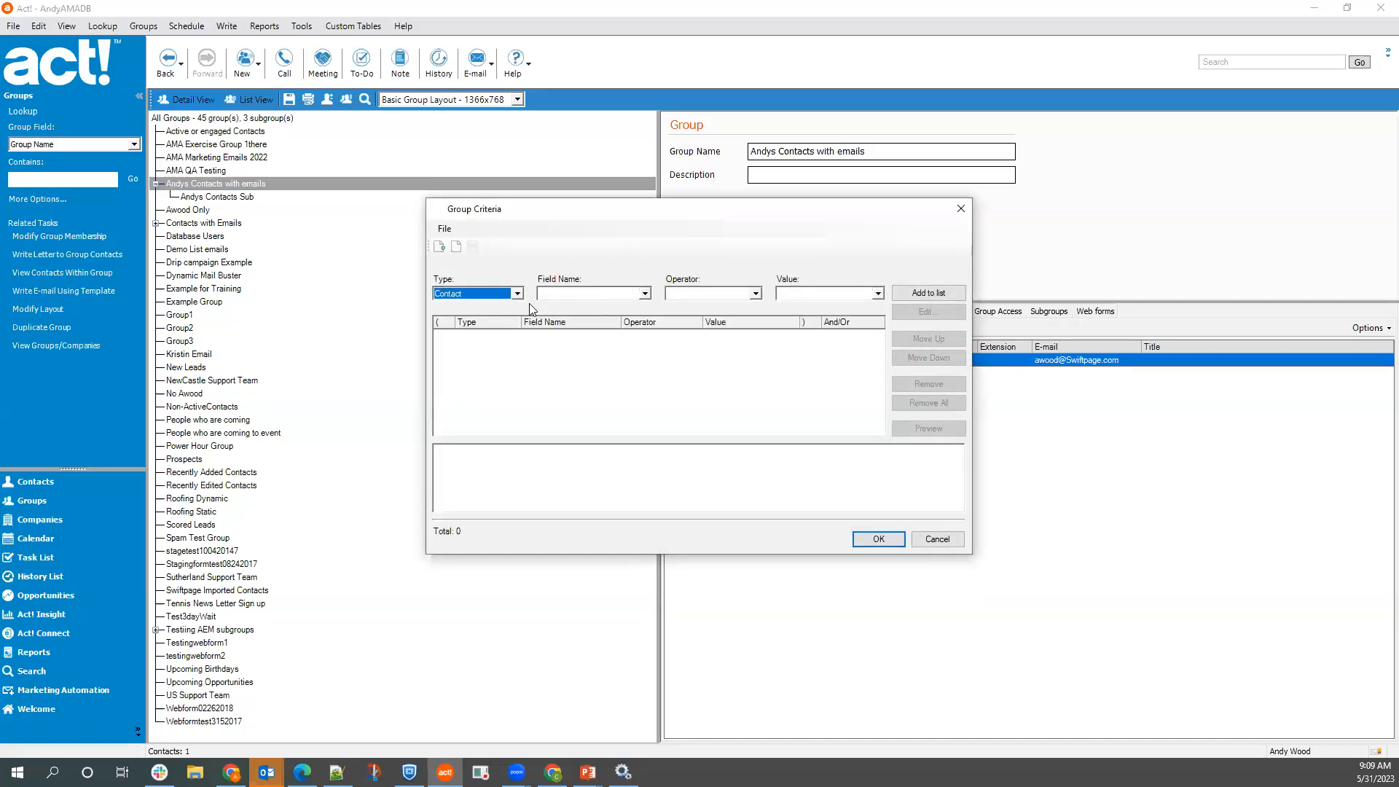
click(516, 293)
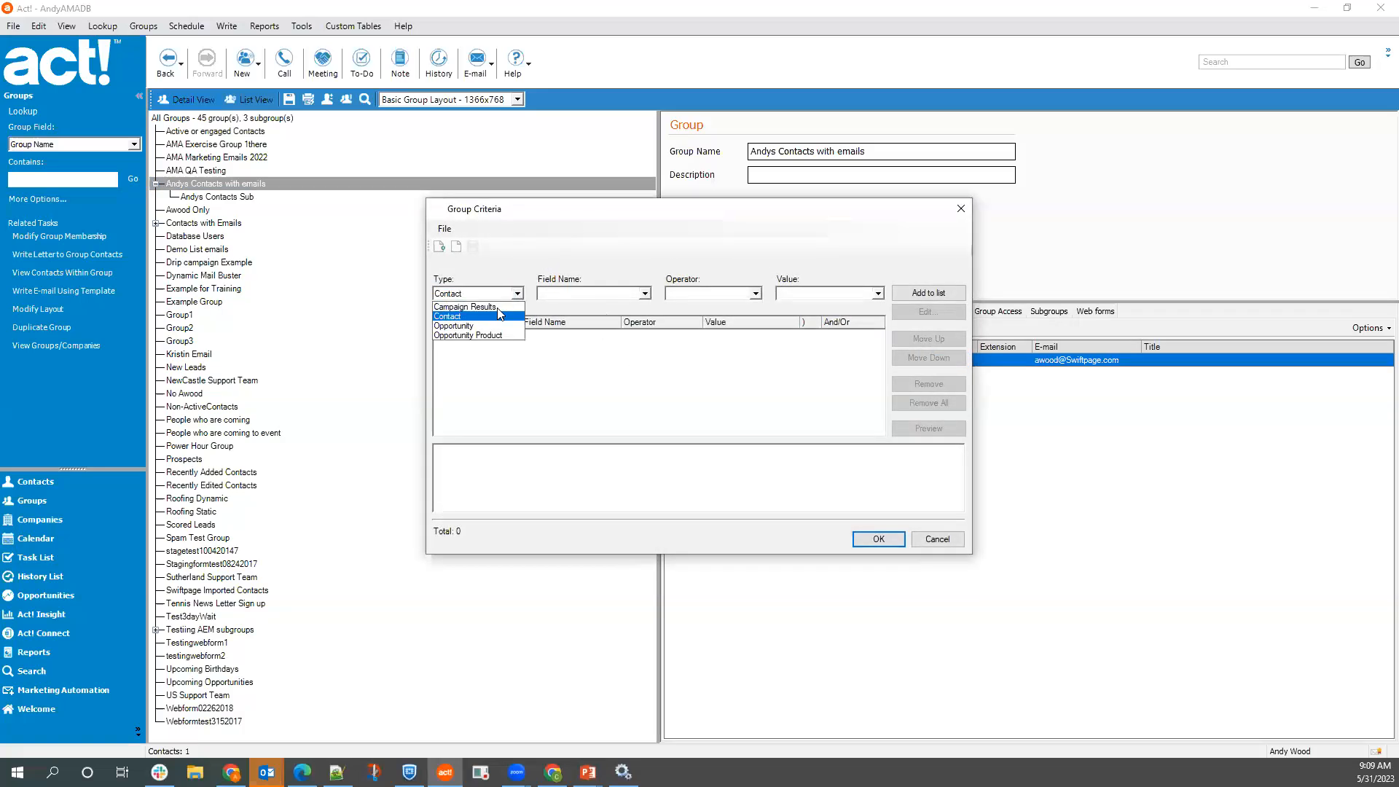
click(467, 307)
click(567, 295)
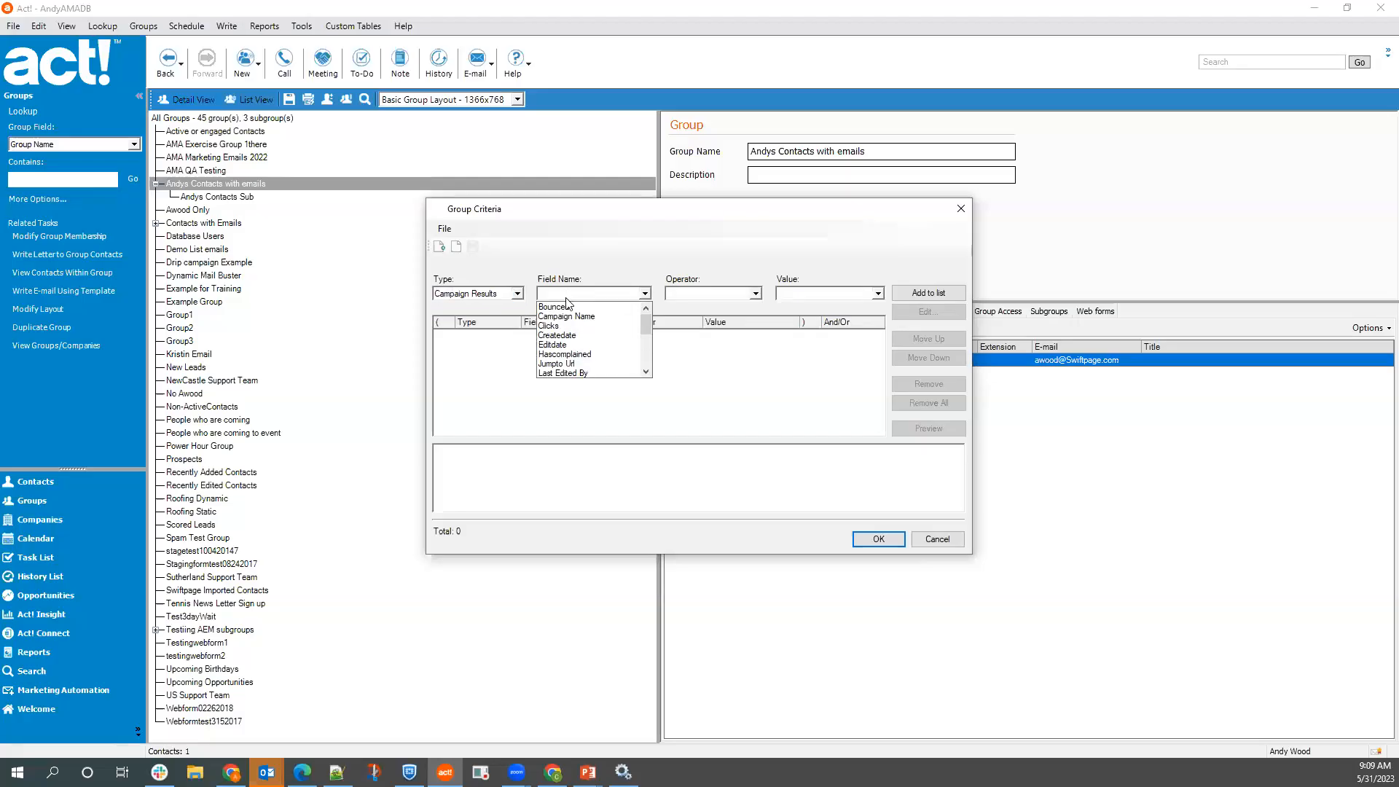
scroll(580, 335, down, 2)
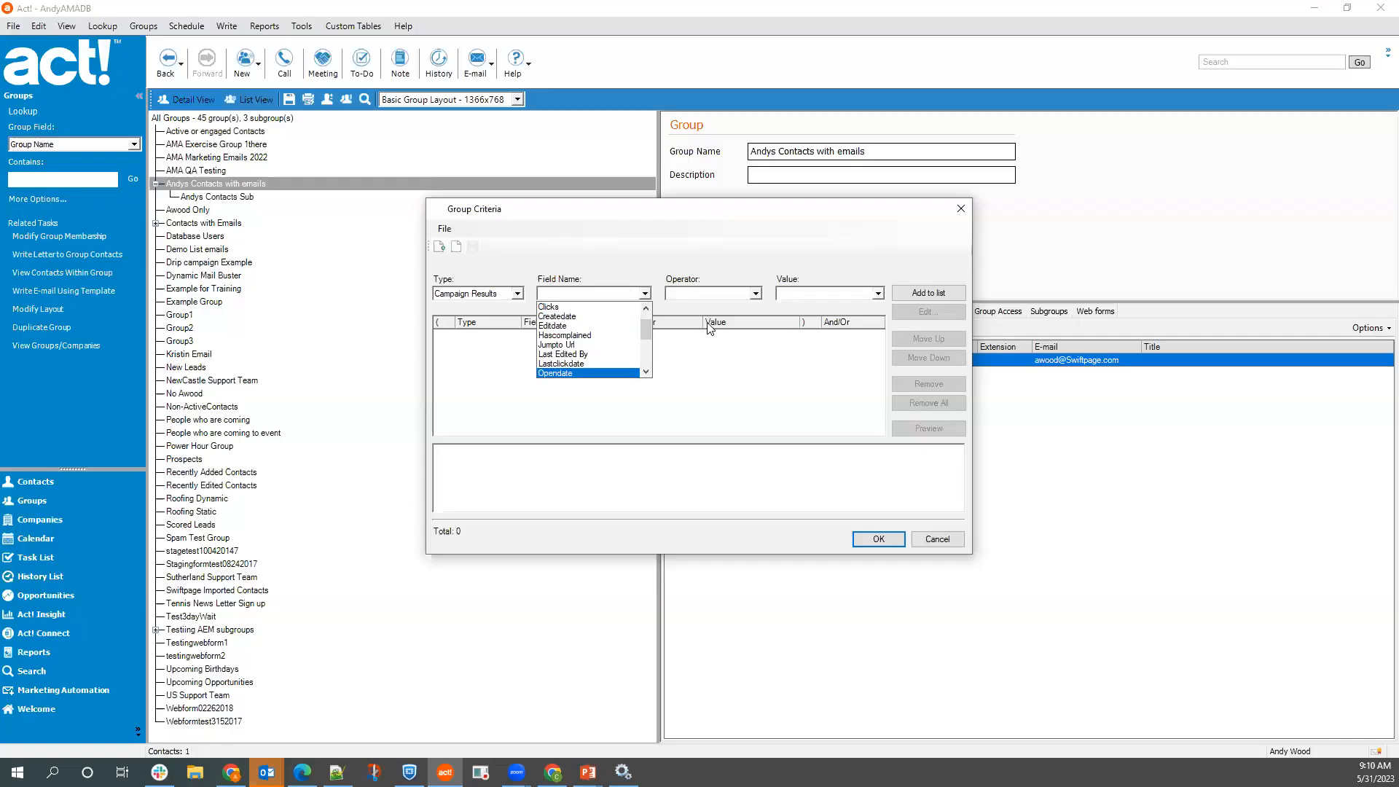
click(961, 211)
click(959, 211)
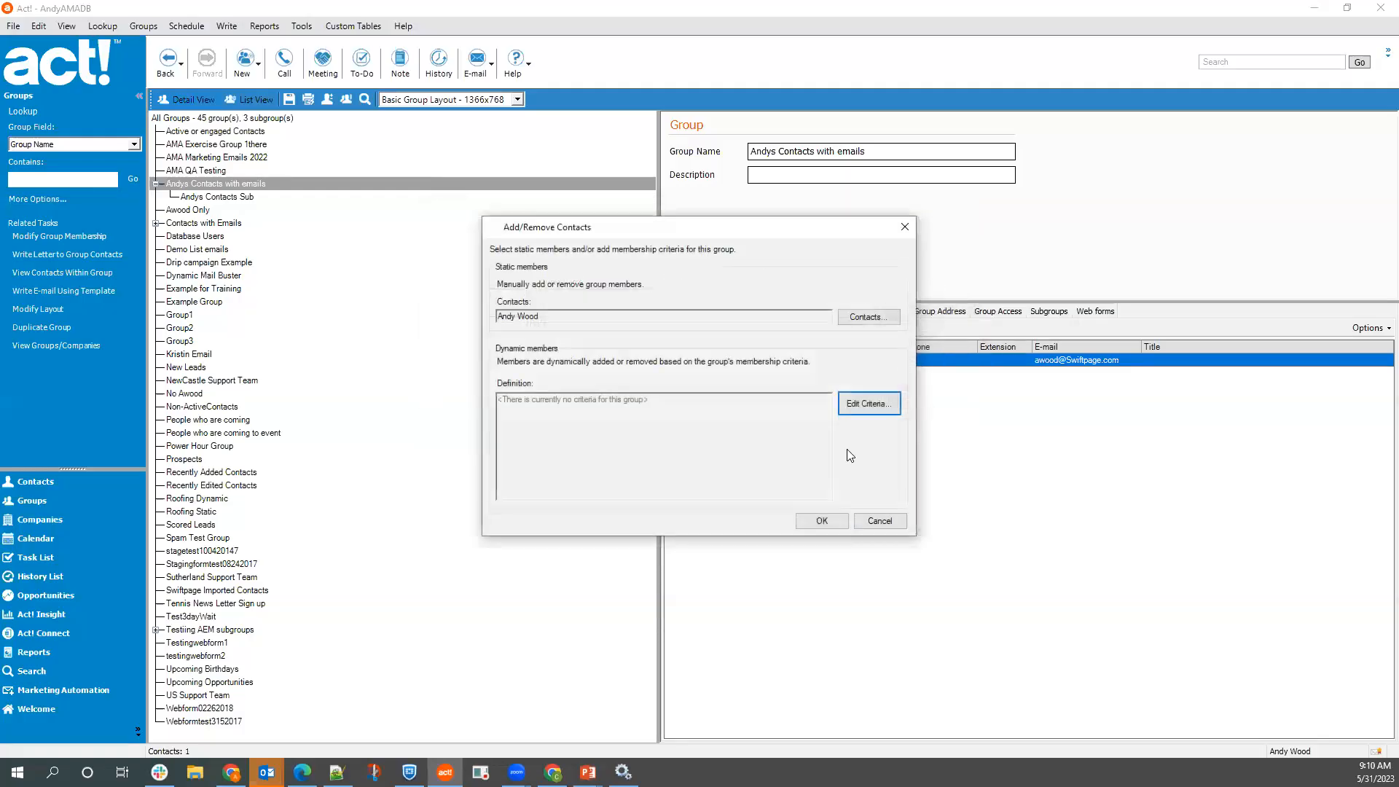
click(880, 520)
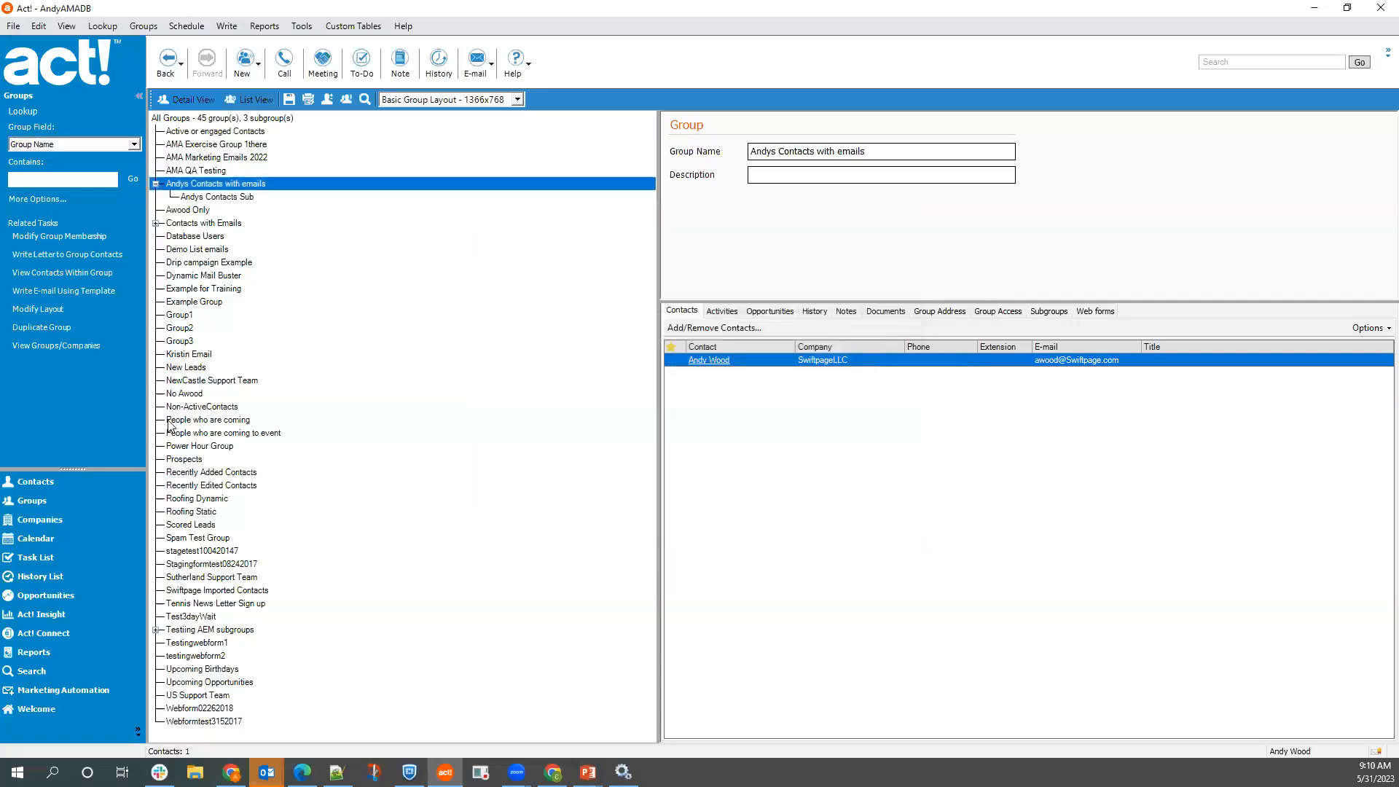
- Return to Marketing Automation and start a new template from the Email Templates page
click(73, 696)
click(74, 690)
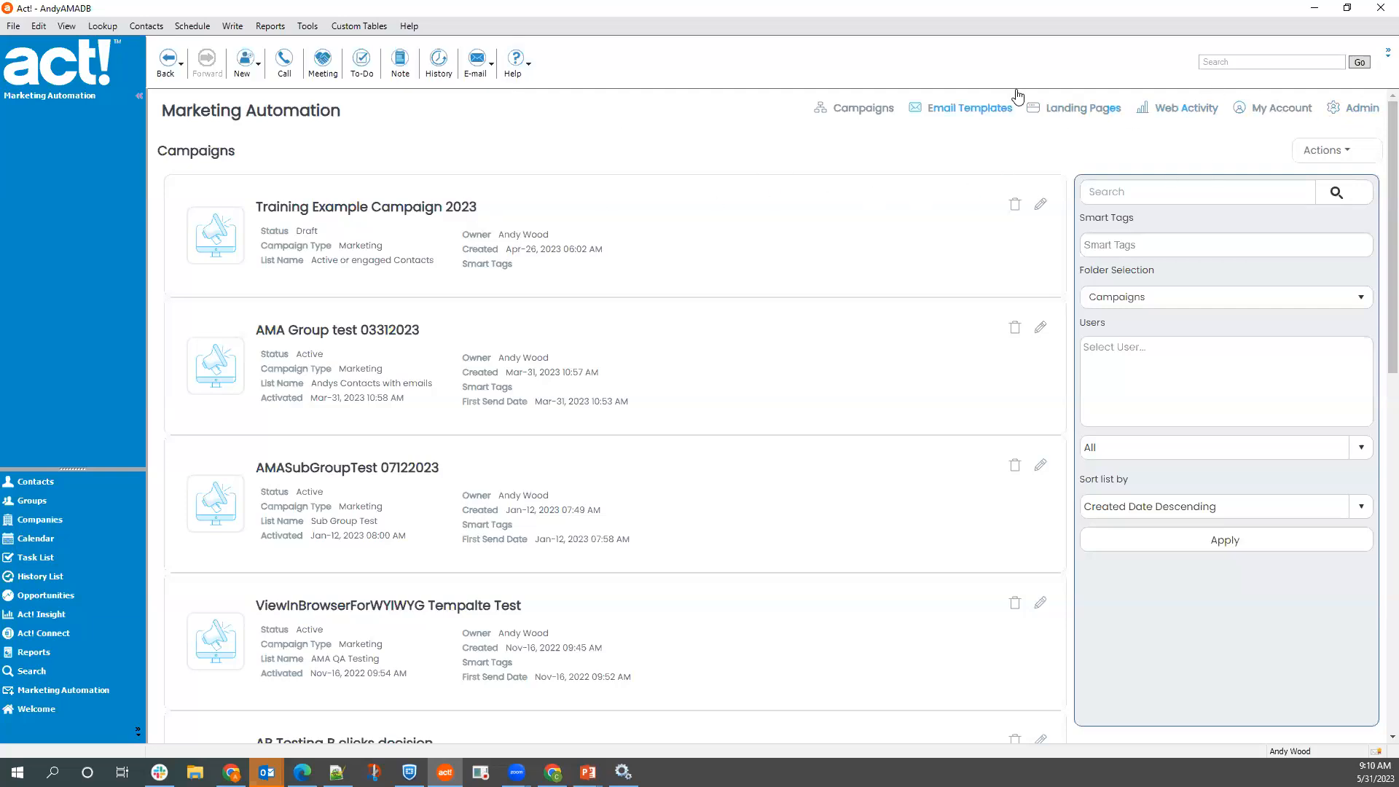
click(940, 113)
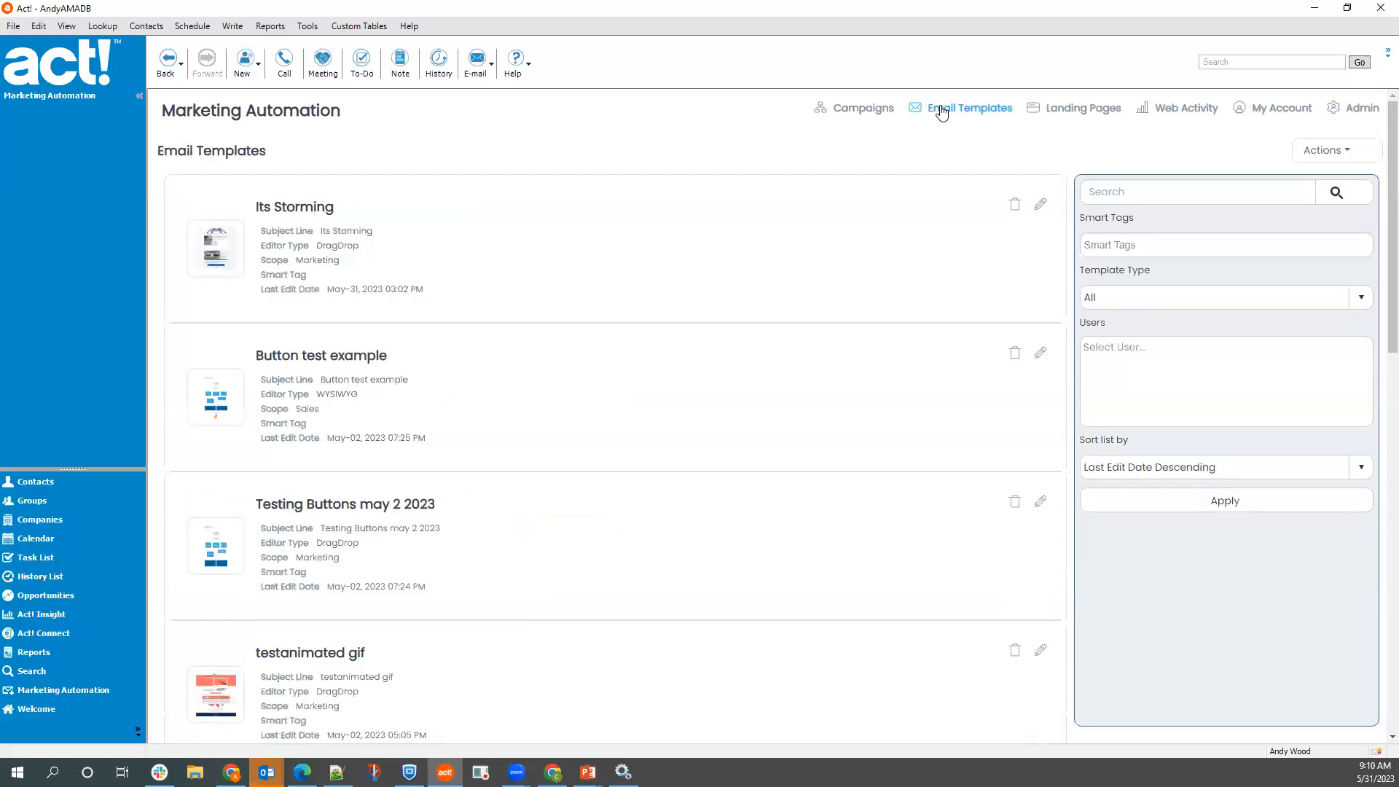
click(1315, 152)
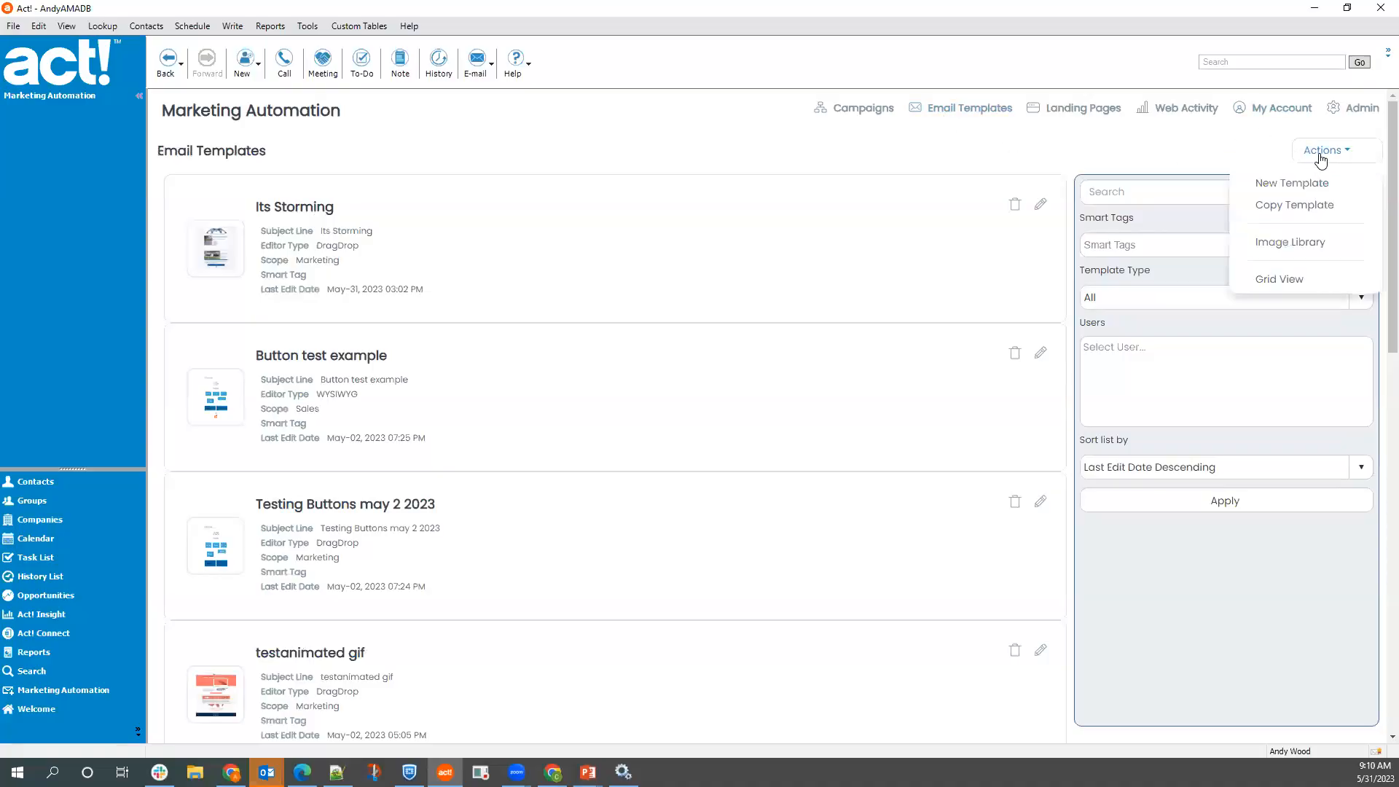
click(1304, 183)
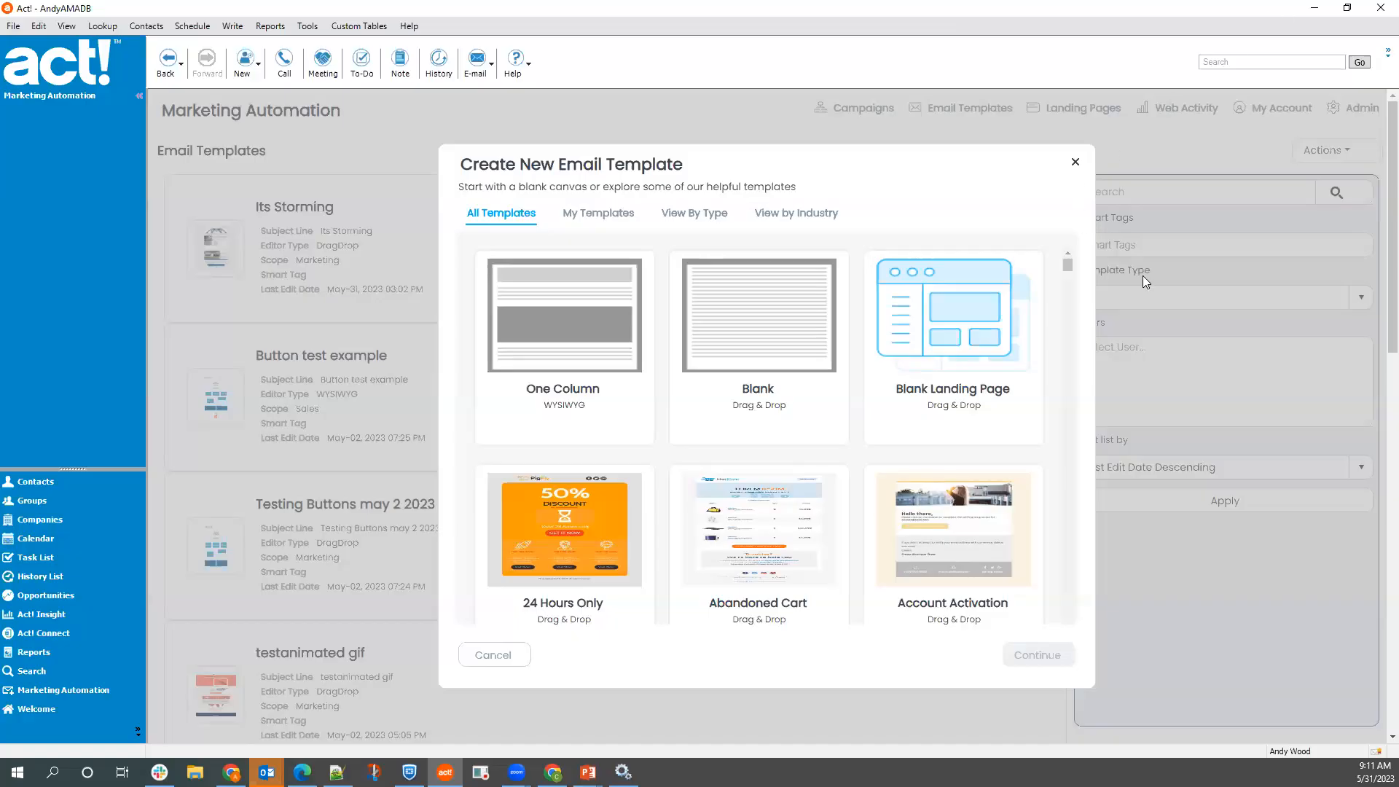
- Browse the gallery of all predesigned email templates and return to the beginning of the gallery
scroll(791, 370, down, 5)
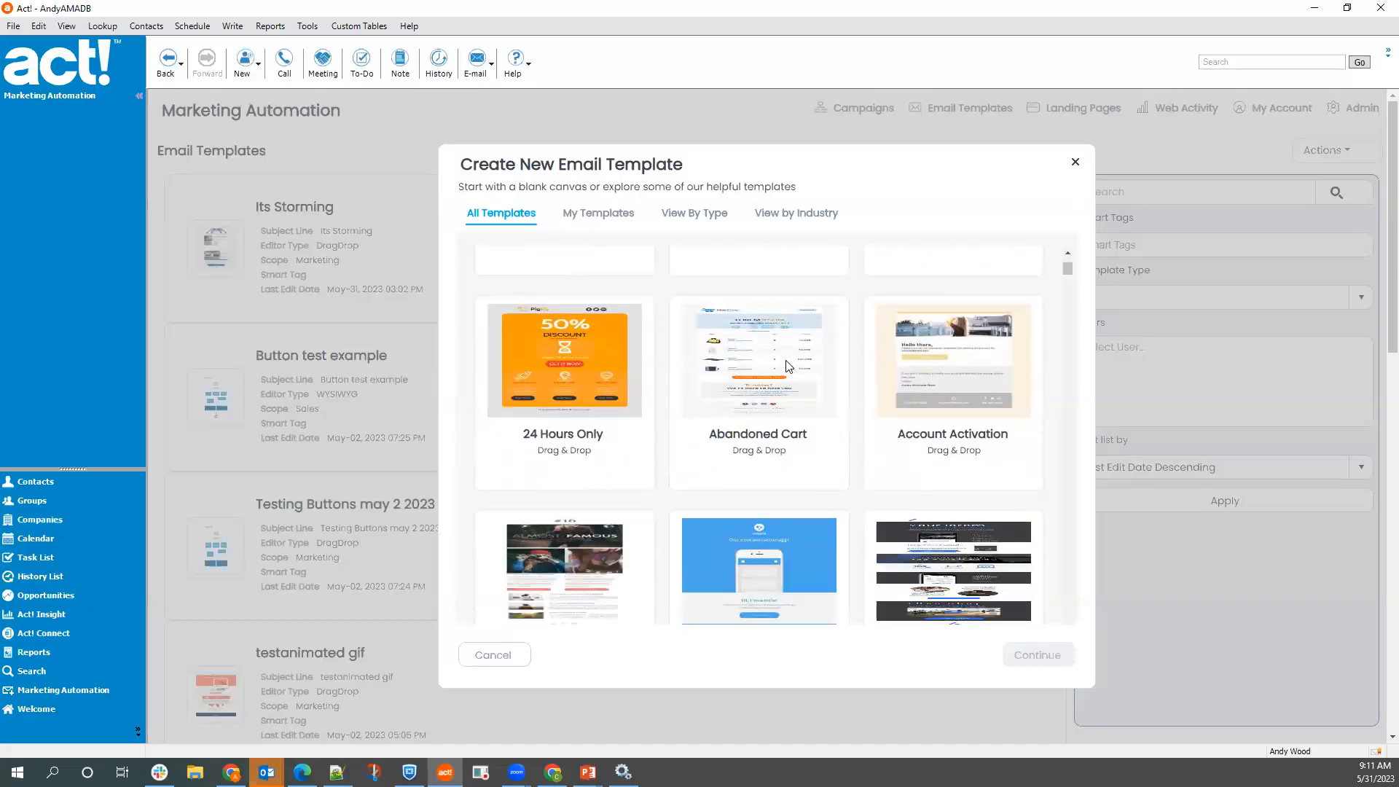
scroll(776, 369, down, 10)
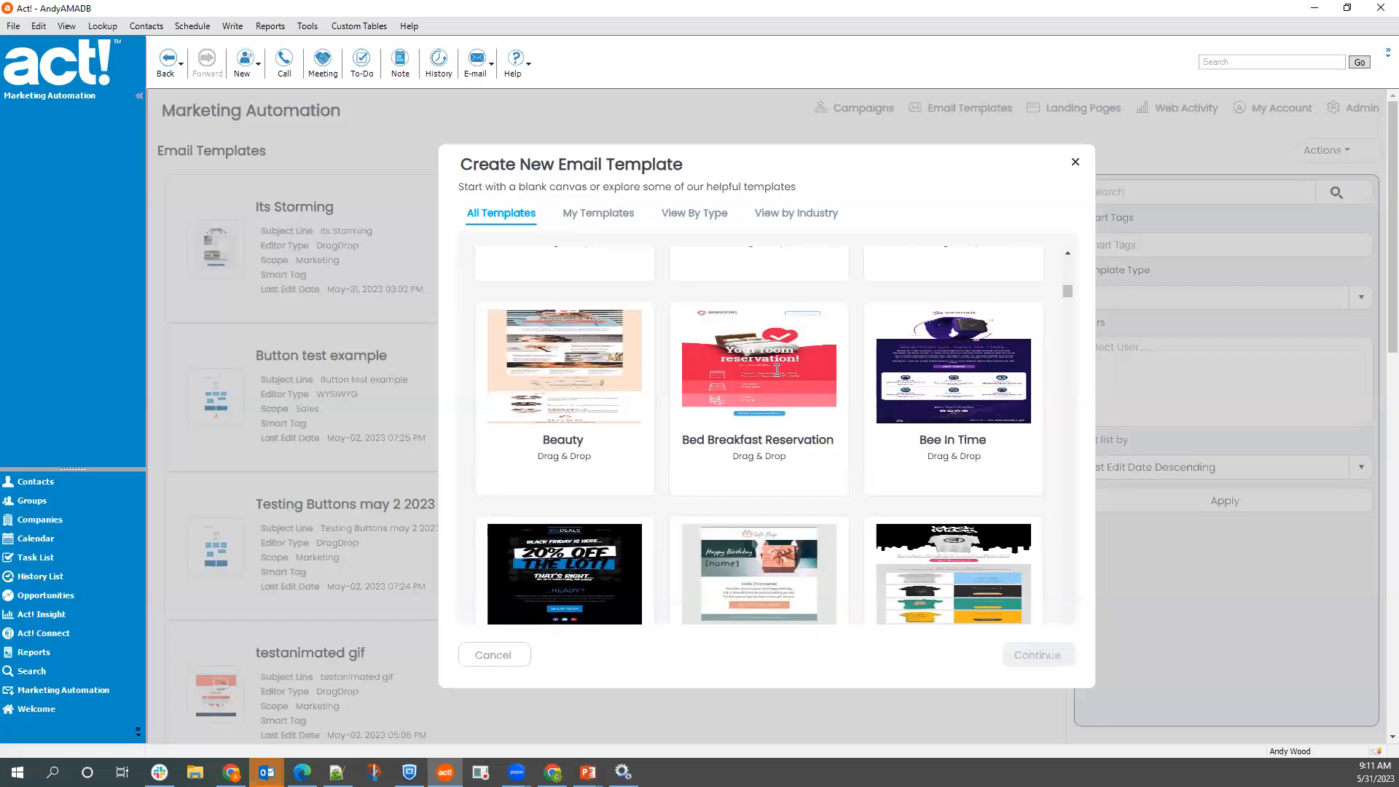
scroll(777, 370, down, 15)
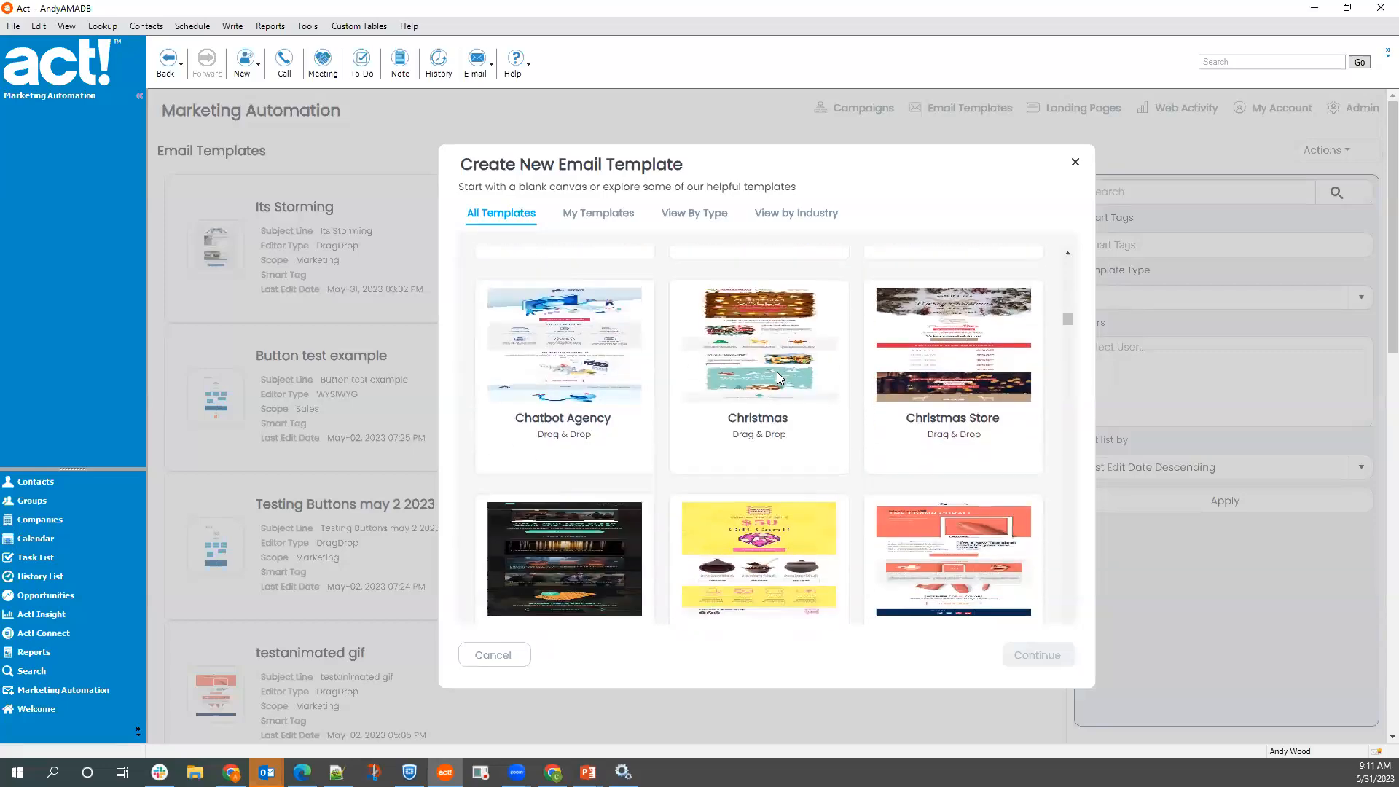
scroll(778, 376, down, 15)
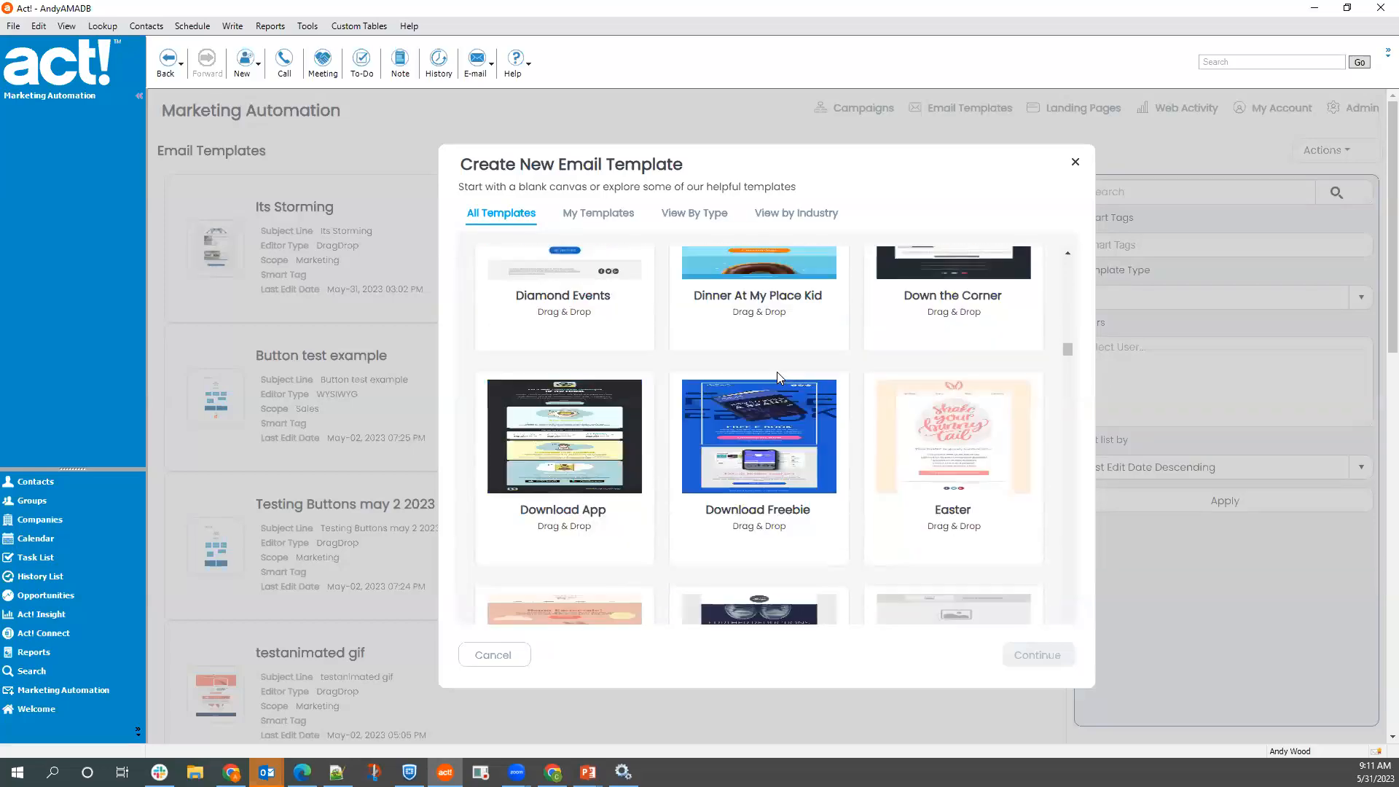
scroll(779, 376, down, 12)
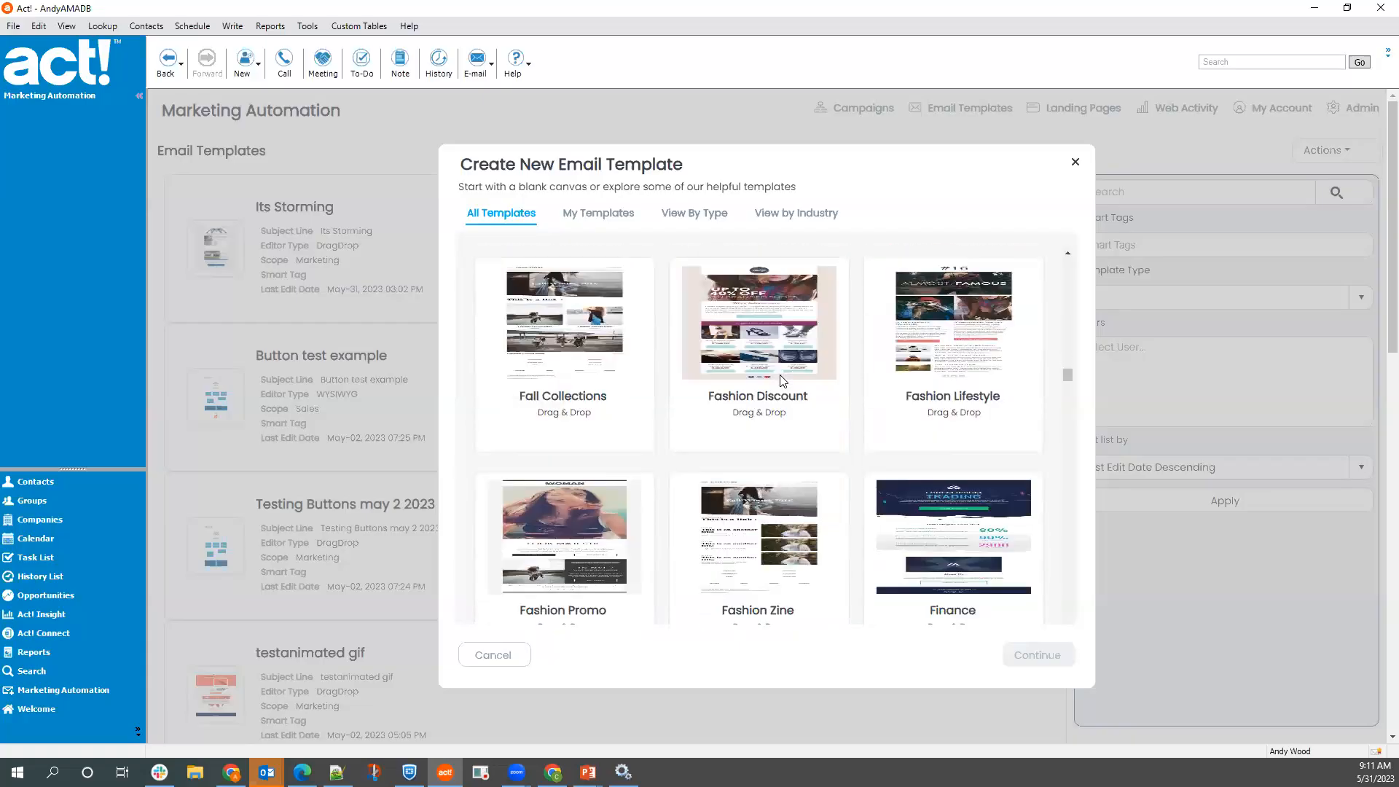
scroll(784, 378, down, 2)
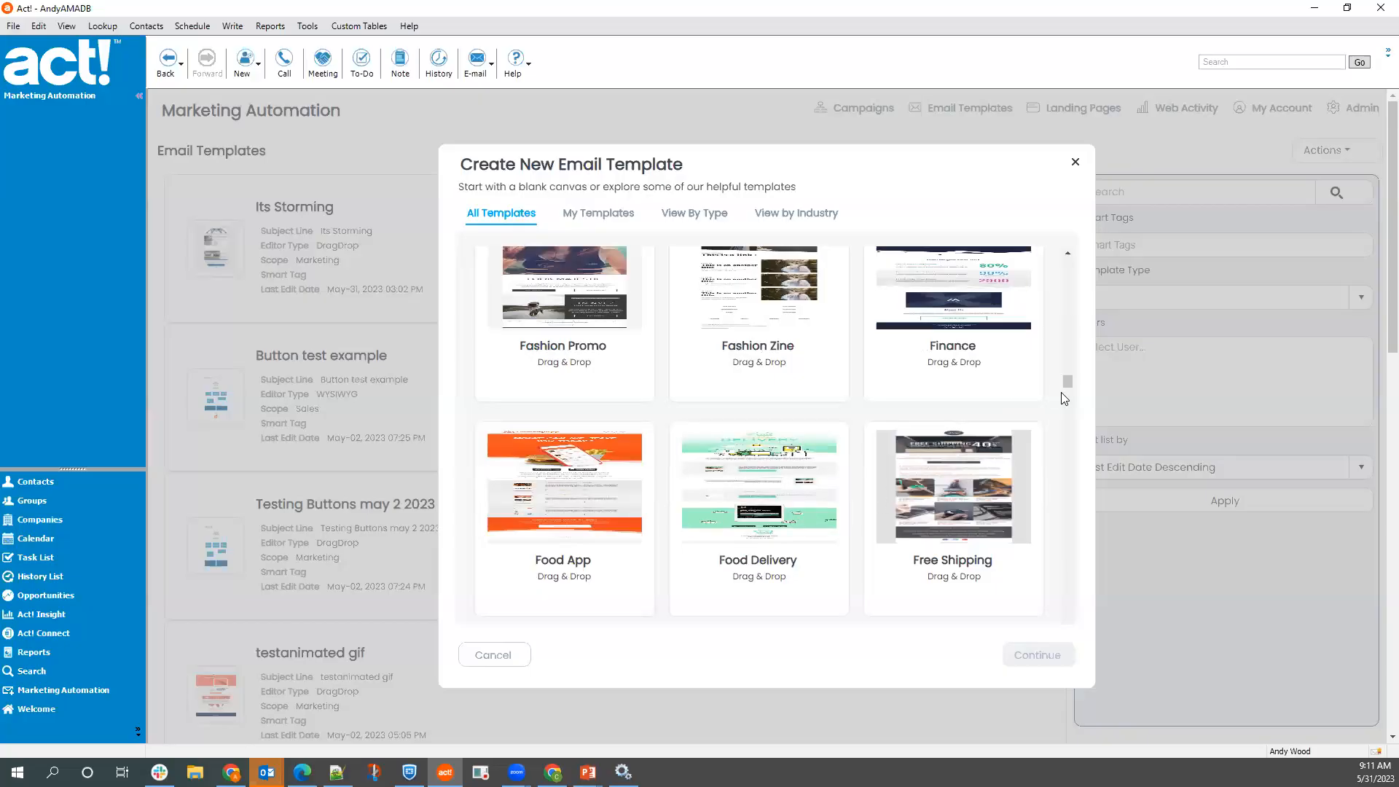
drag(1068, 383, 1062, 255)
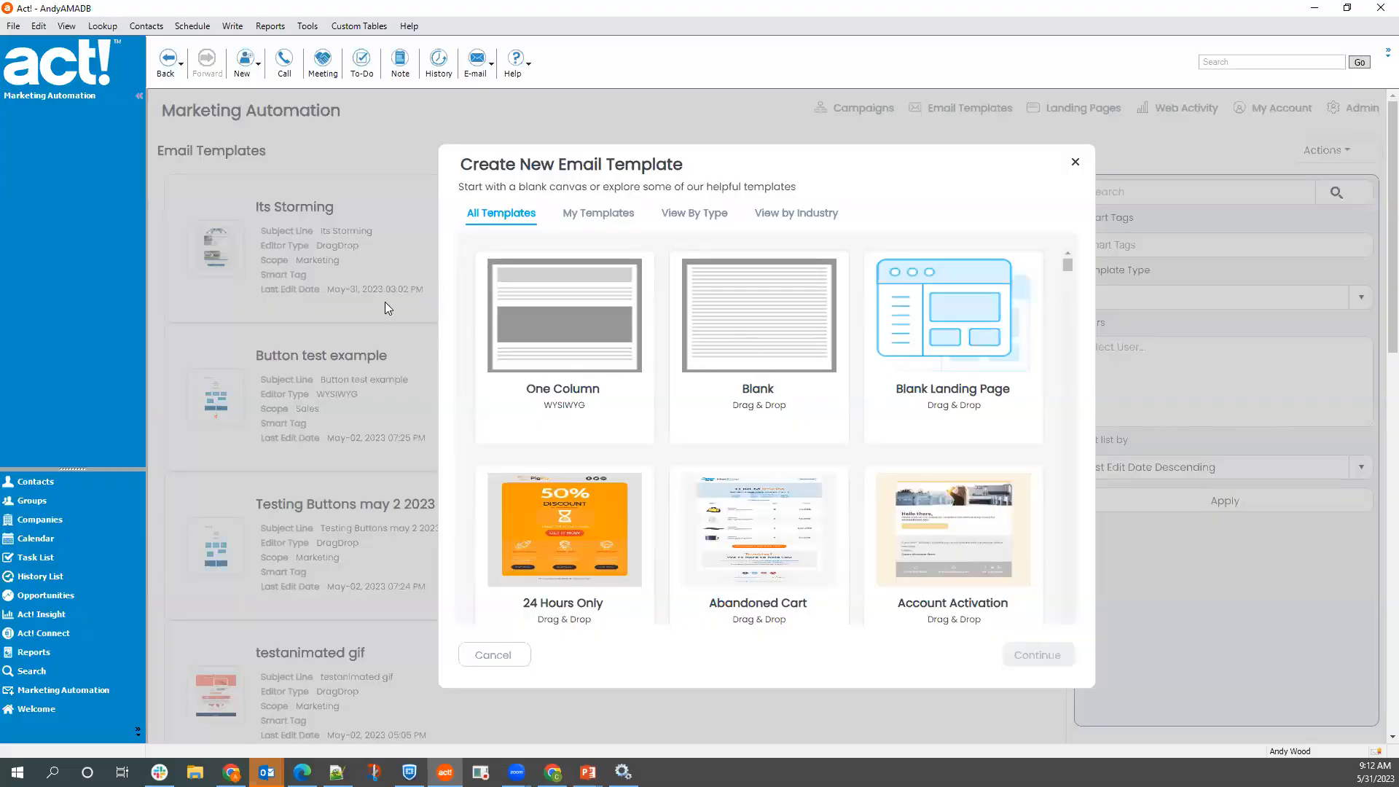
- Create a Blank drag-and-drop email template named StormTime with the smart tag Roofing 2023
click(776, 321)
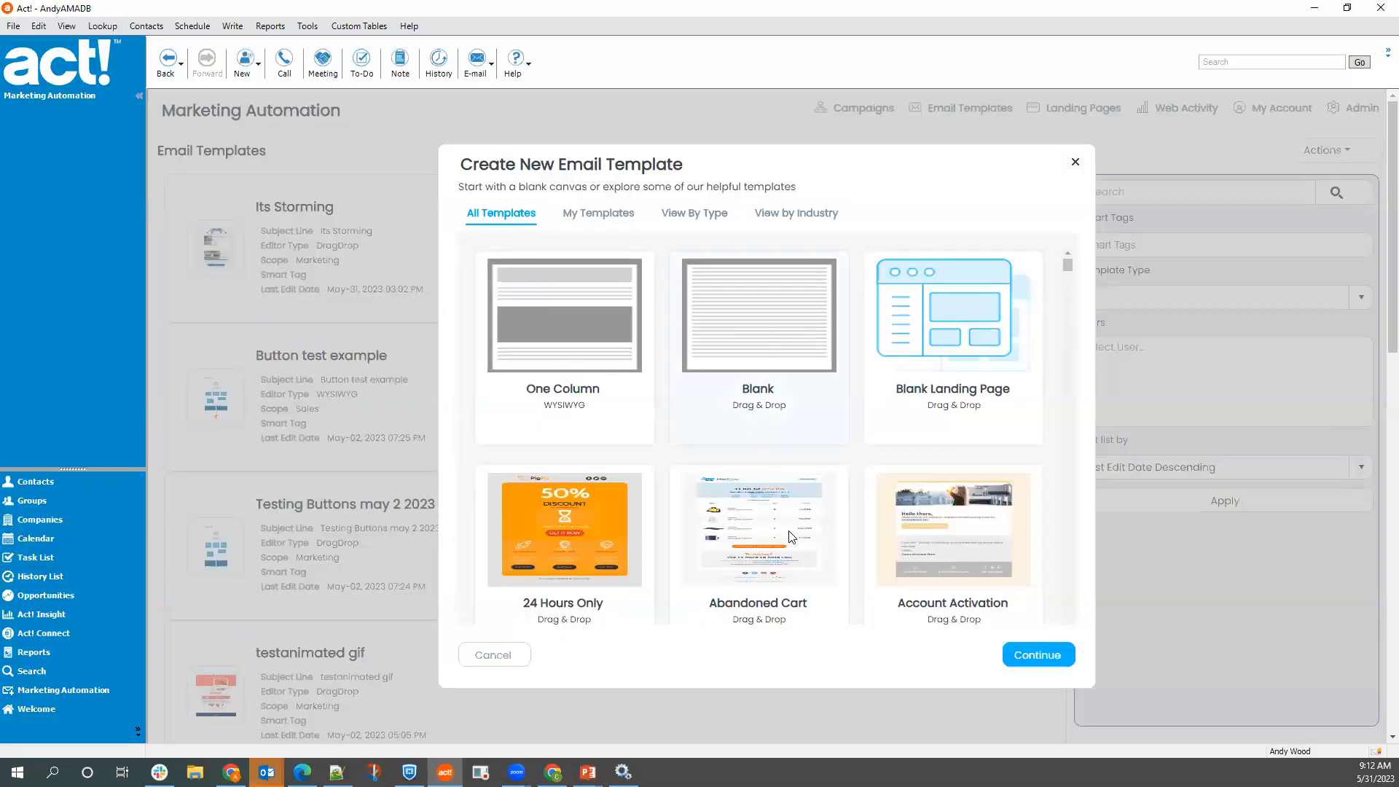
click(1056, 662)
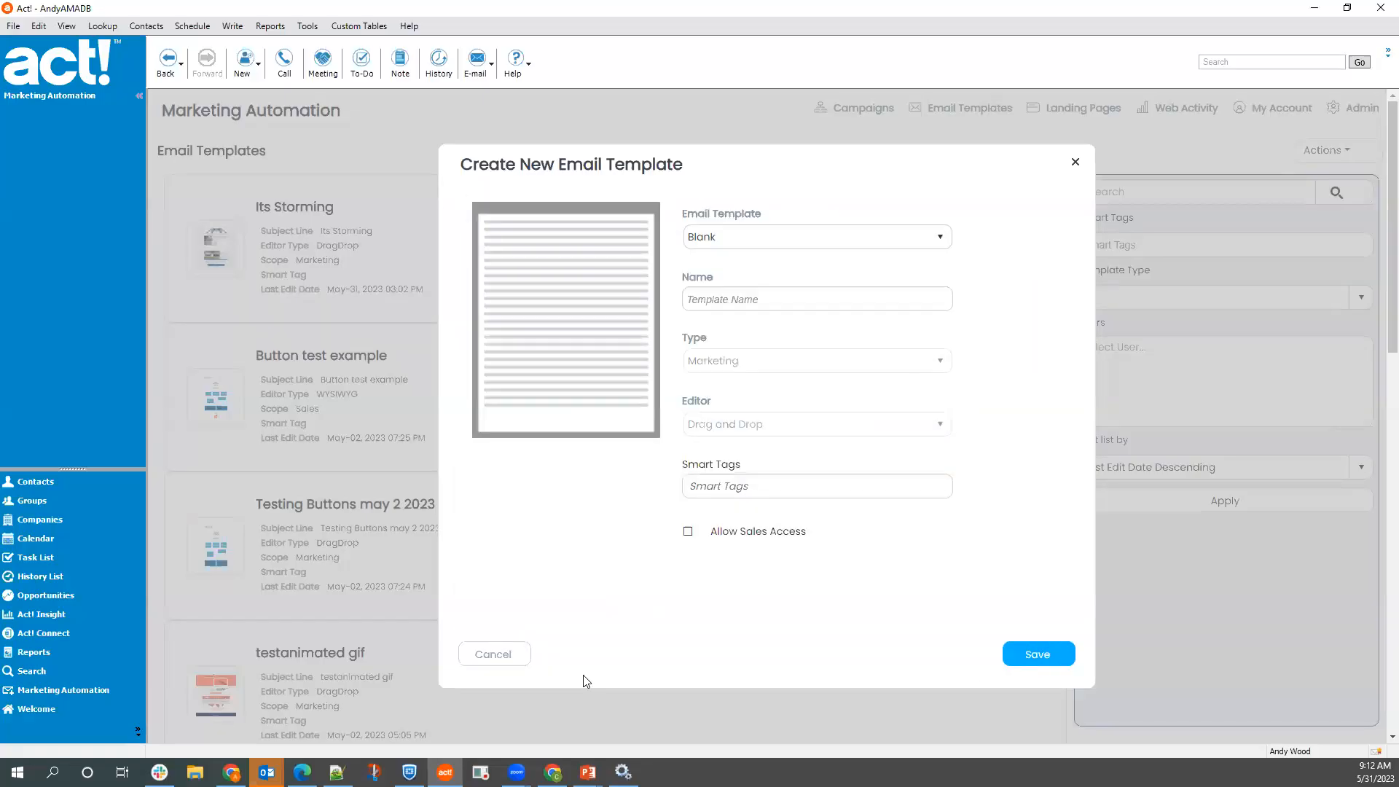
click(740, 297)
text(StormTime)
click(730, 479)
text(Roofing)
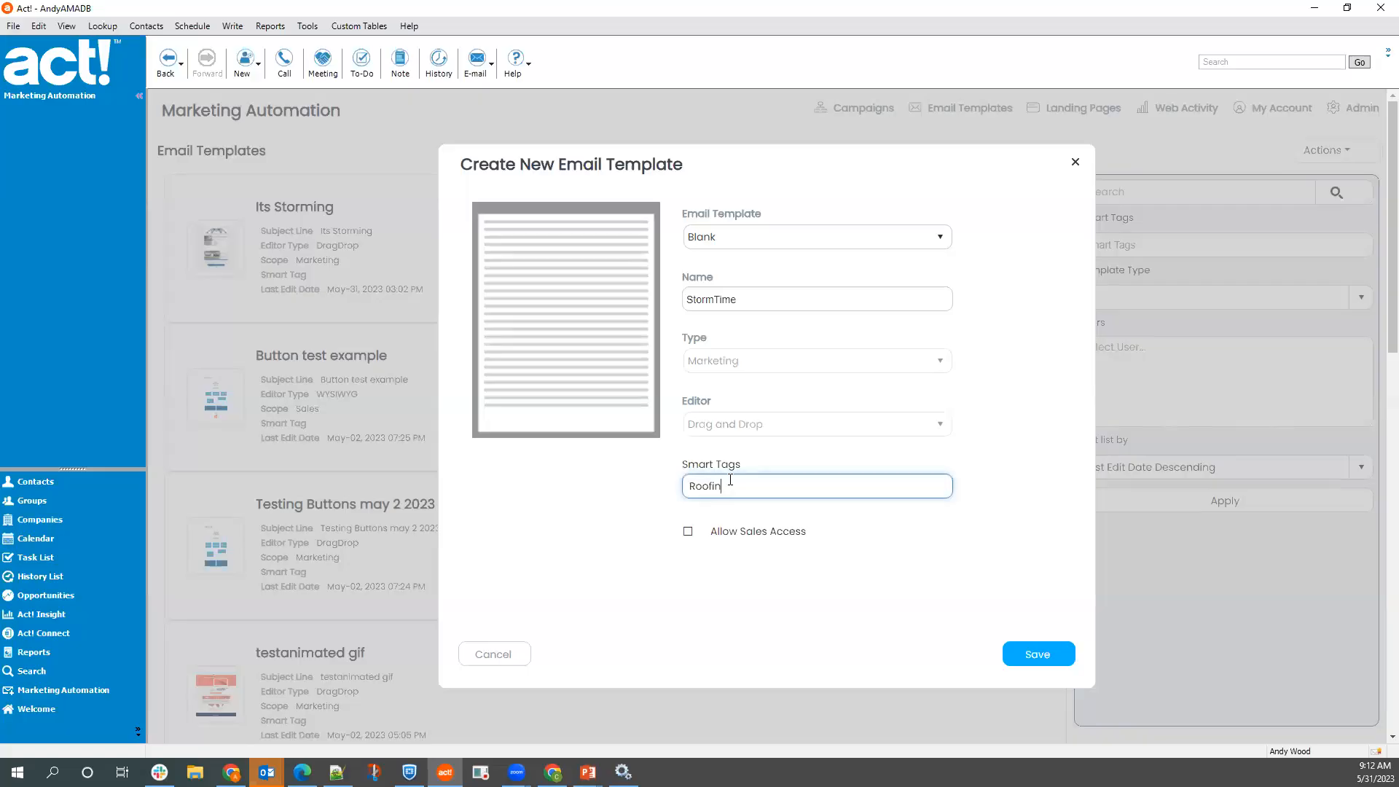
text( 2023)
click(1054, 654)
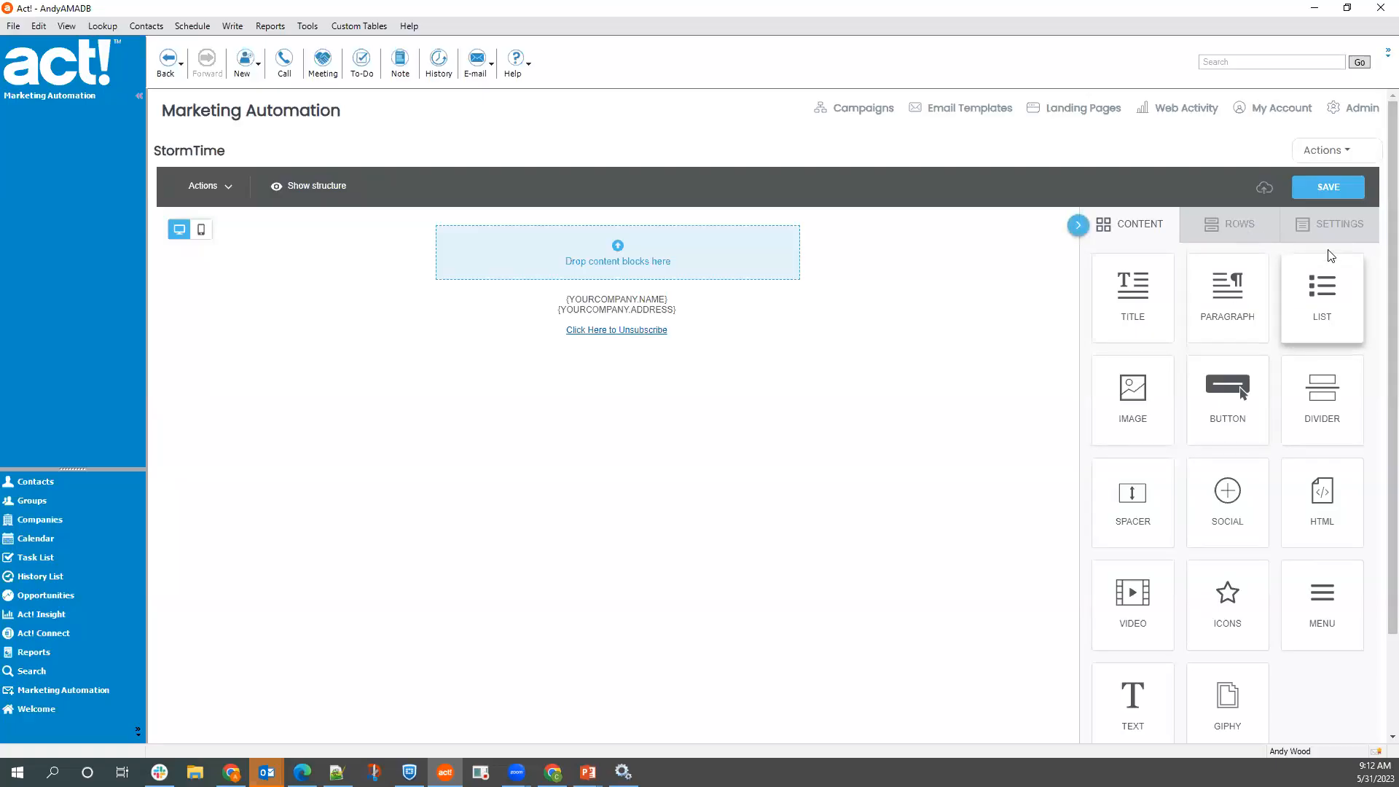
- Set the StormTime template's content area width to 600px in the general options
click(1336, 232)
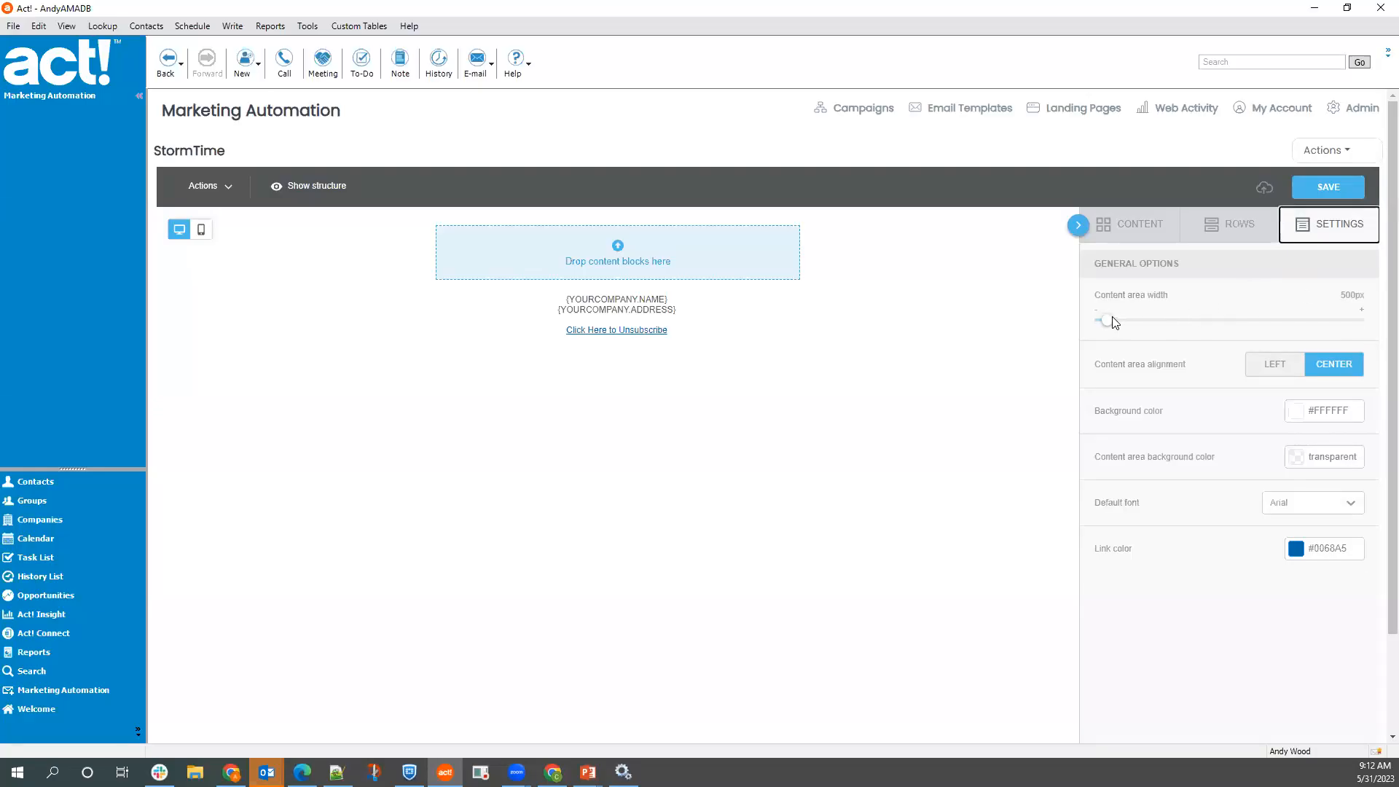
drag(1106, 321, 1176, 335)
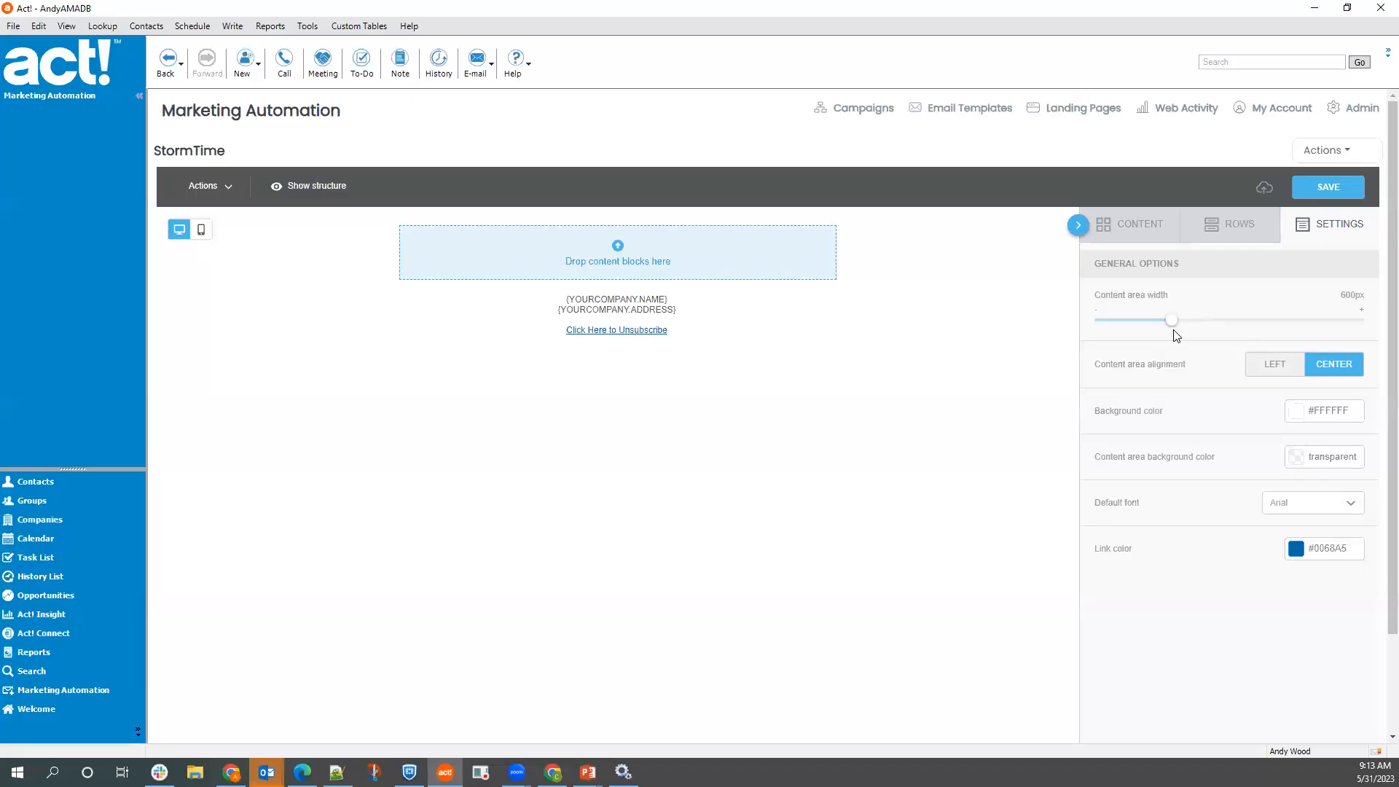
- Try left alignment for the content area and restore the center alignment
click(1291, 363)
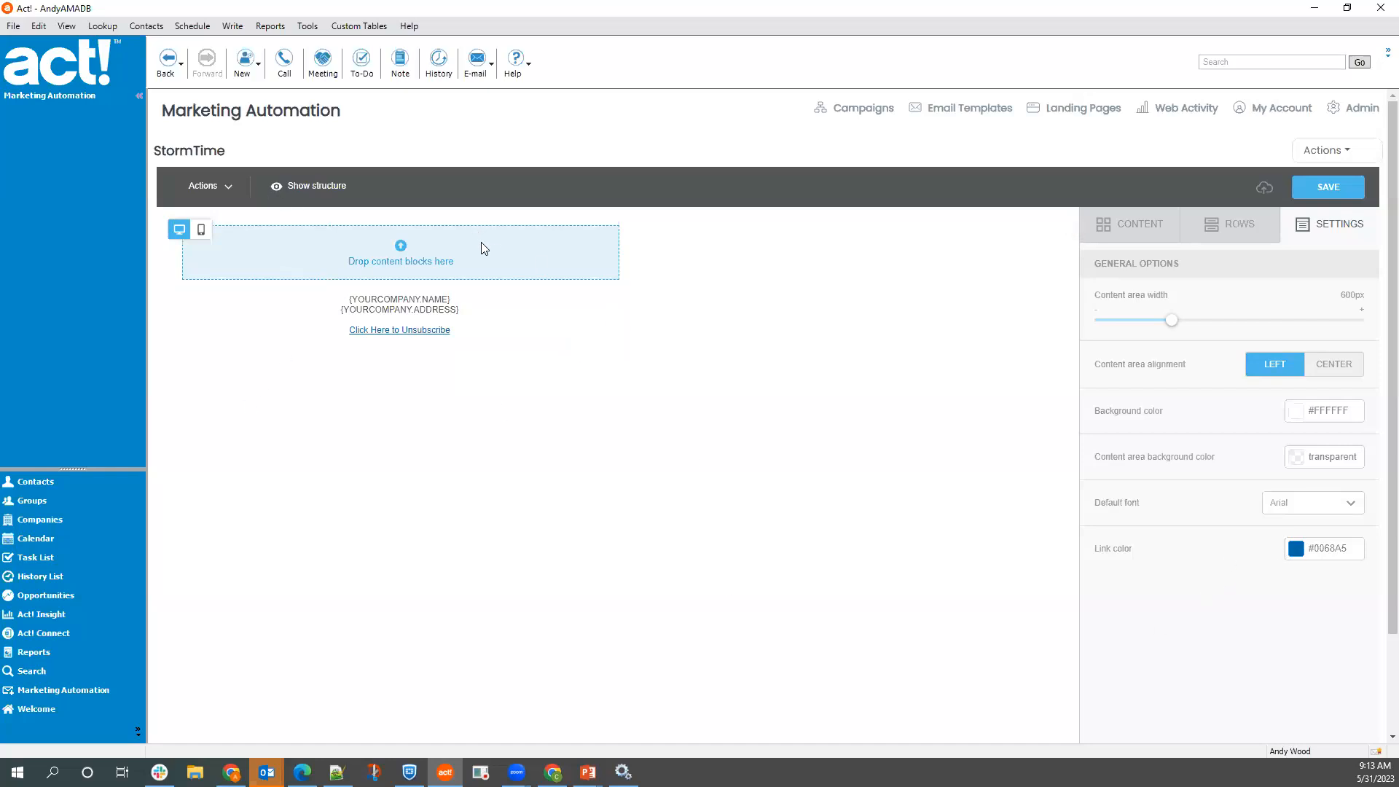
click(1338, 364)
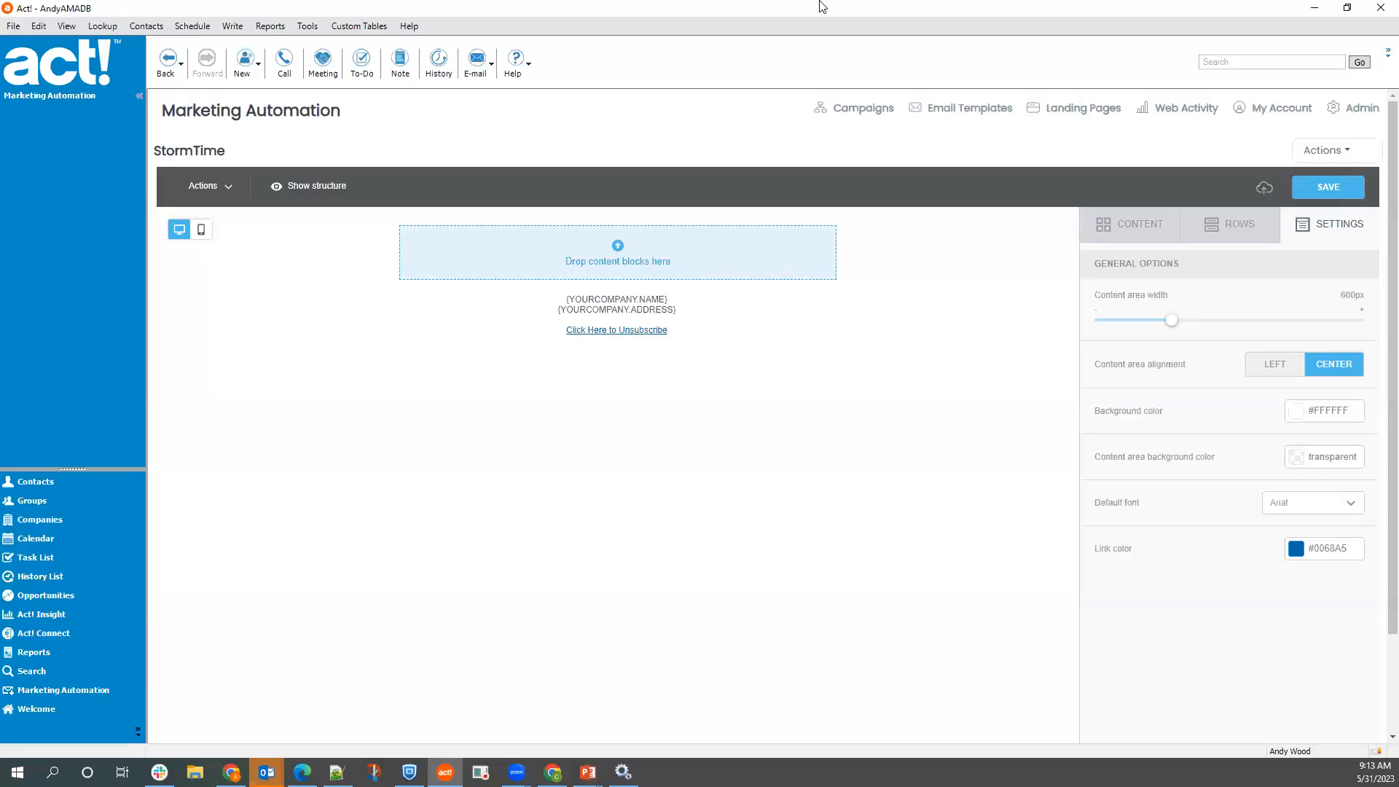
- Set the template's background color to the light gray swatch #f0f4f5
scroll(1054, 521, down, 1)
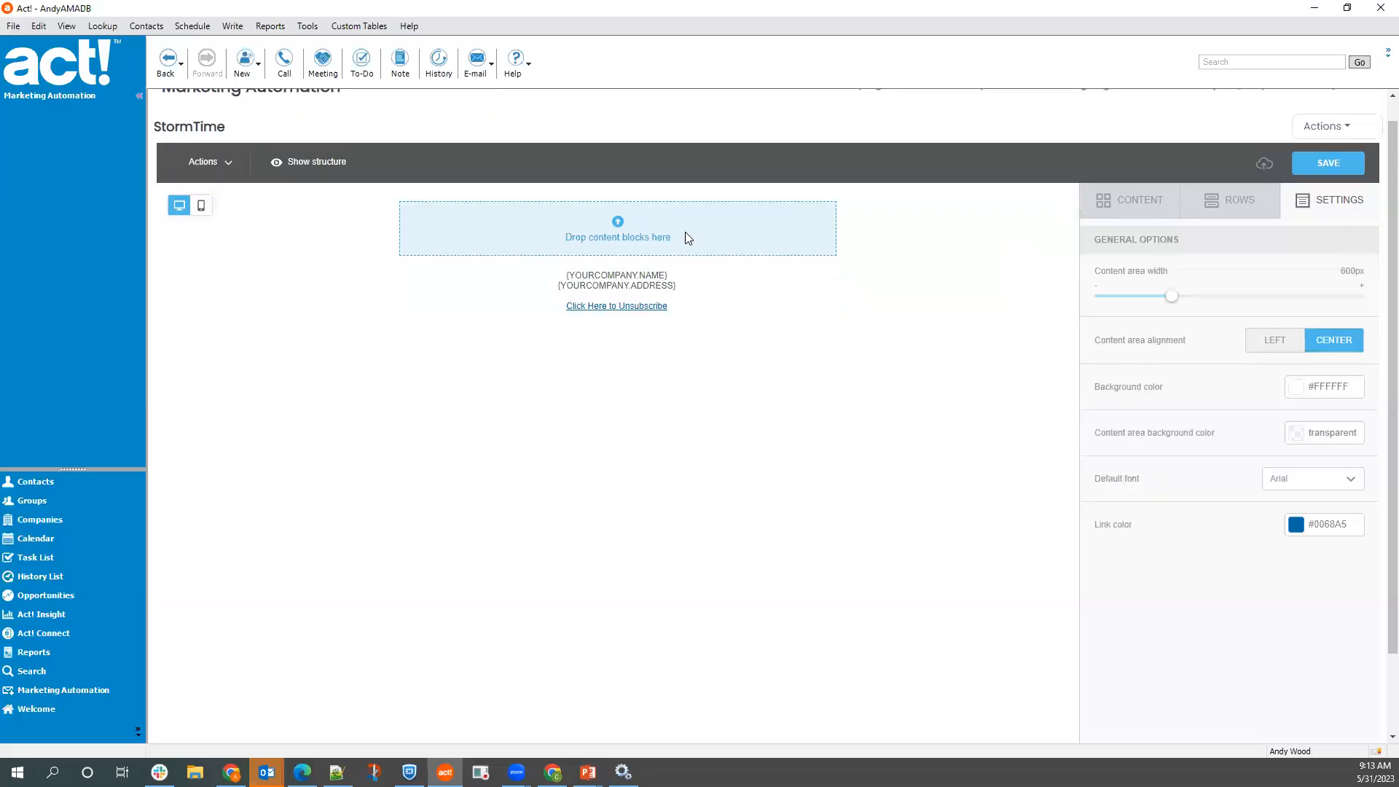
click(1298, 392)
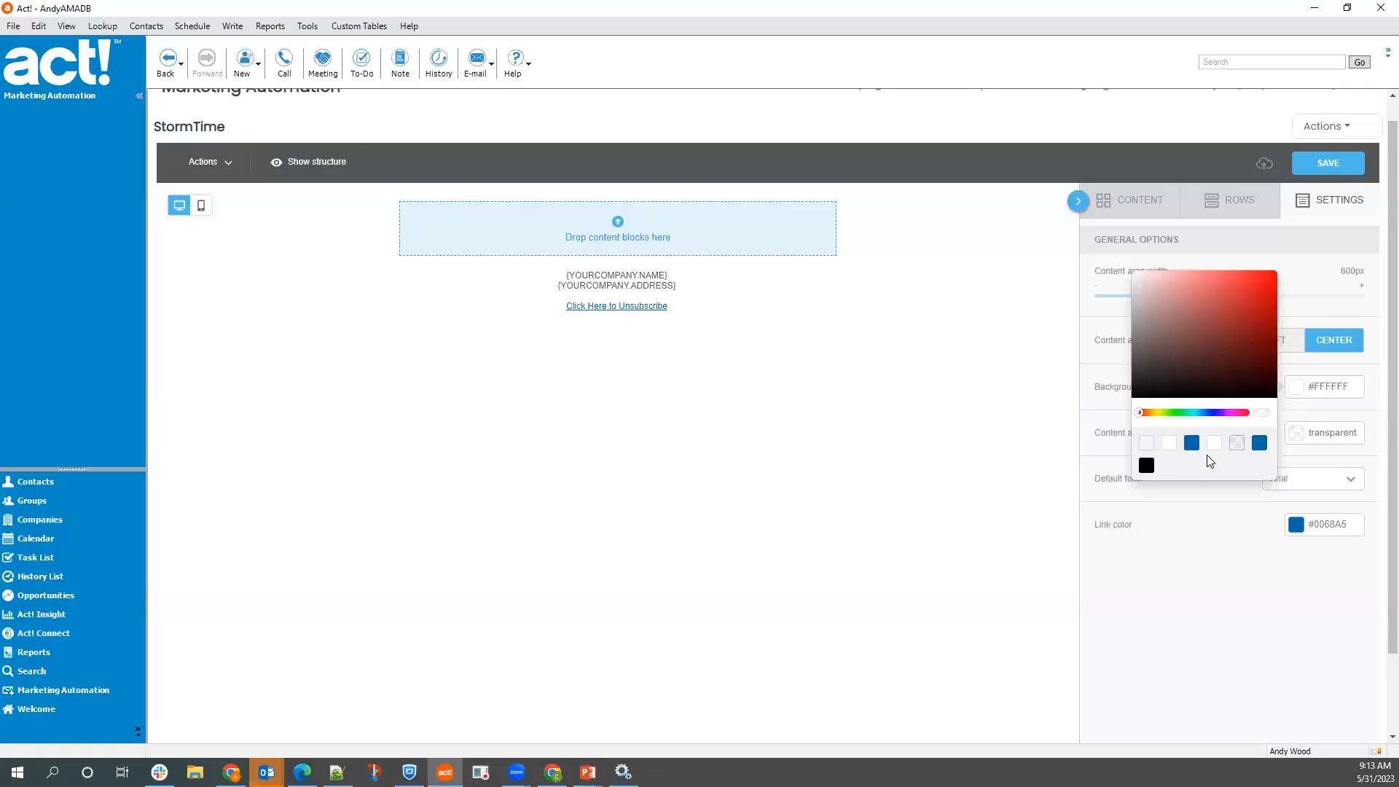
click(1146, 446)
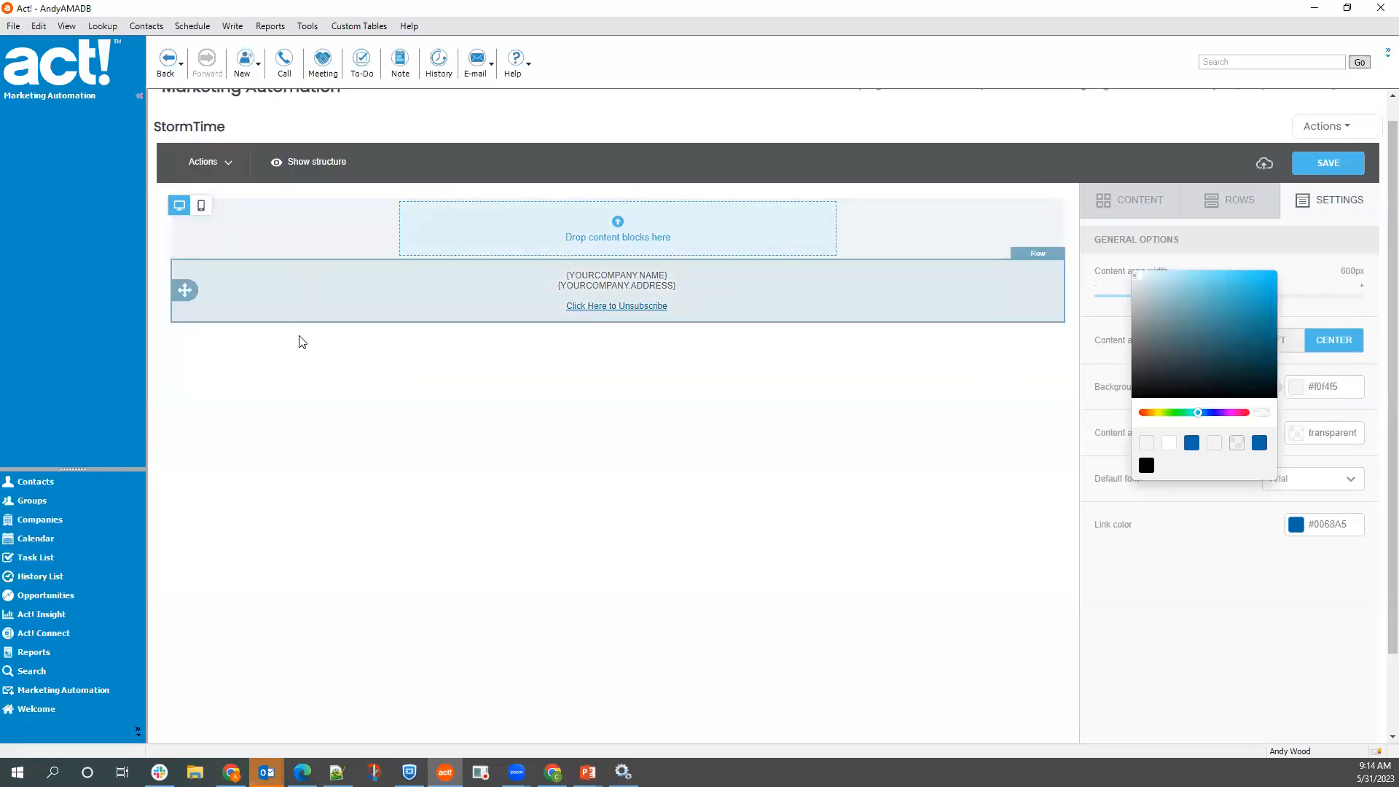
scroll(1245, 611, up, 1)
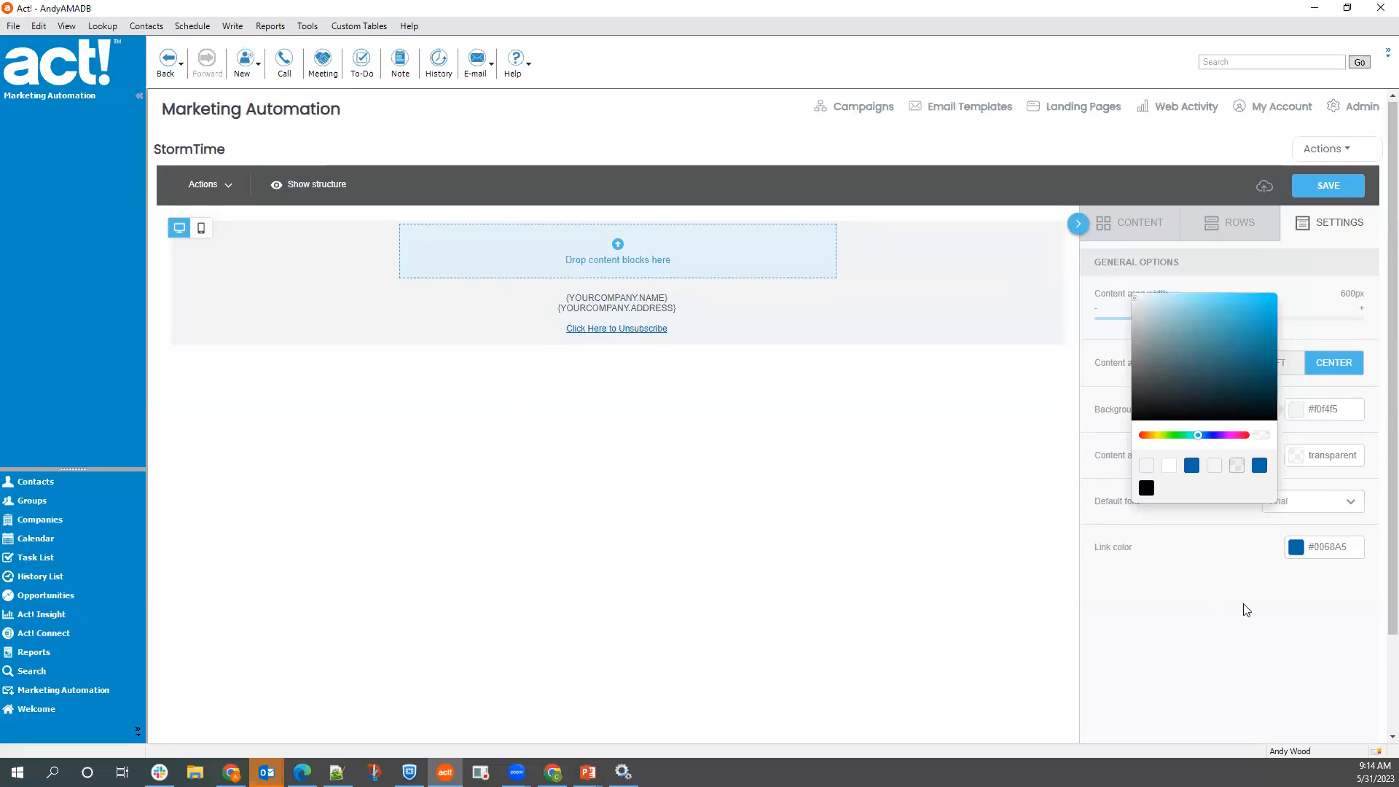
click(1199, 591)
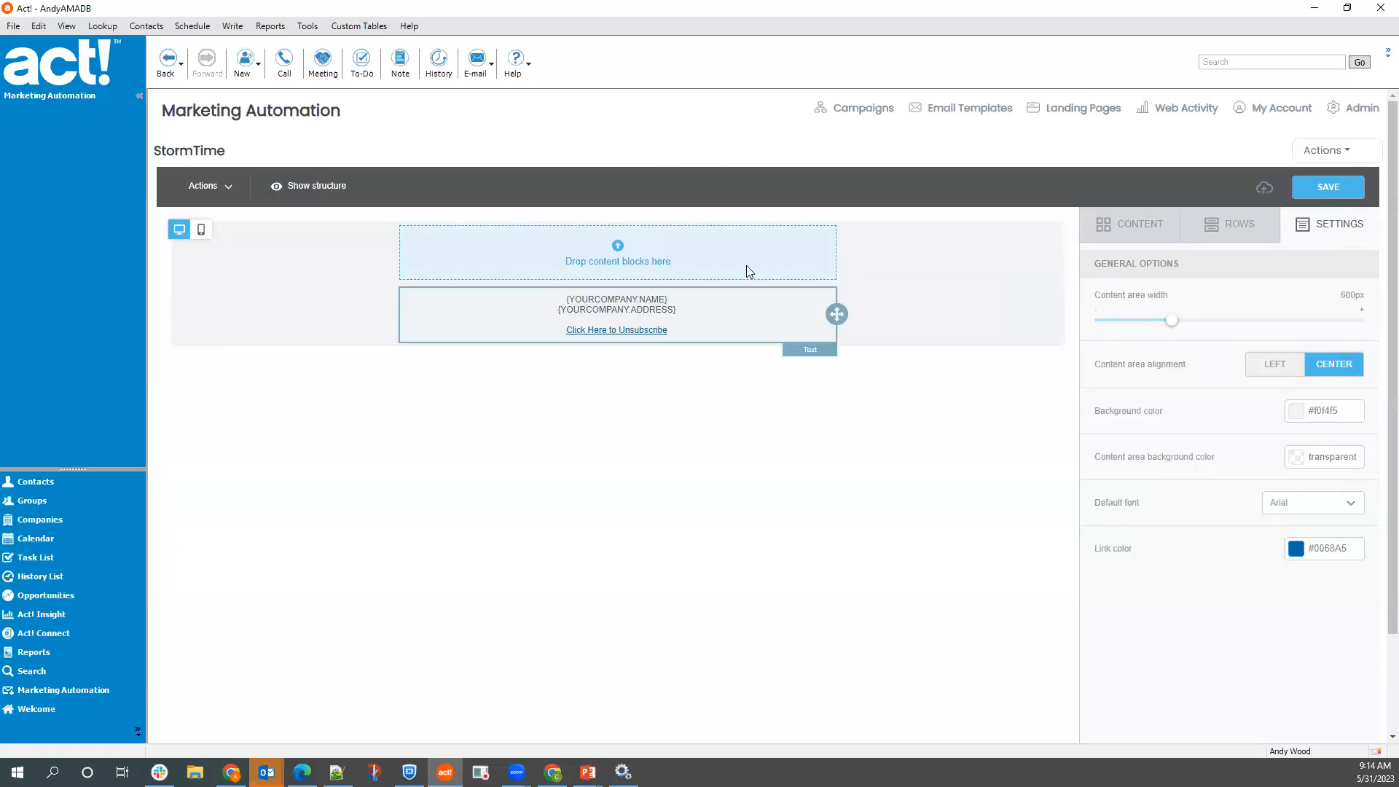
- Set the content area background color to white, #ffffff
click(1298, 457)
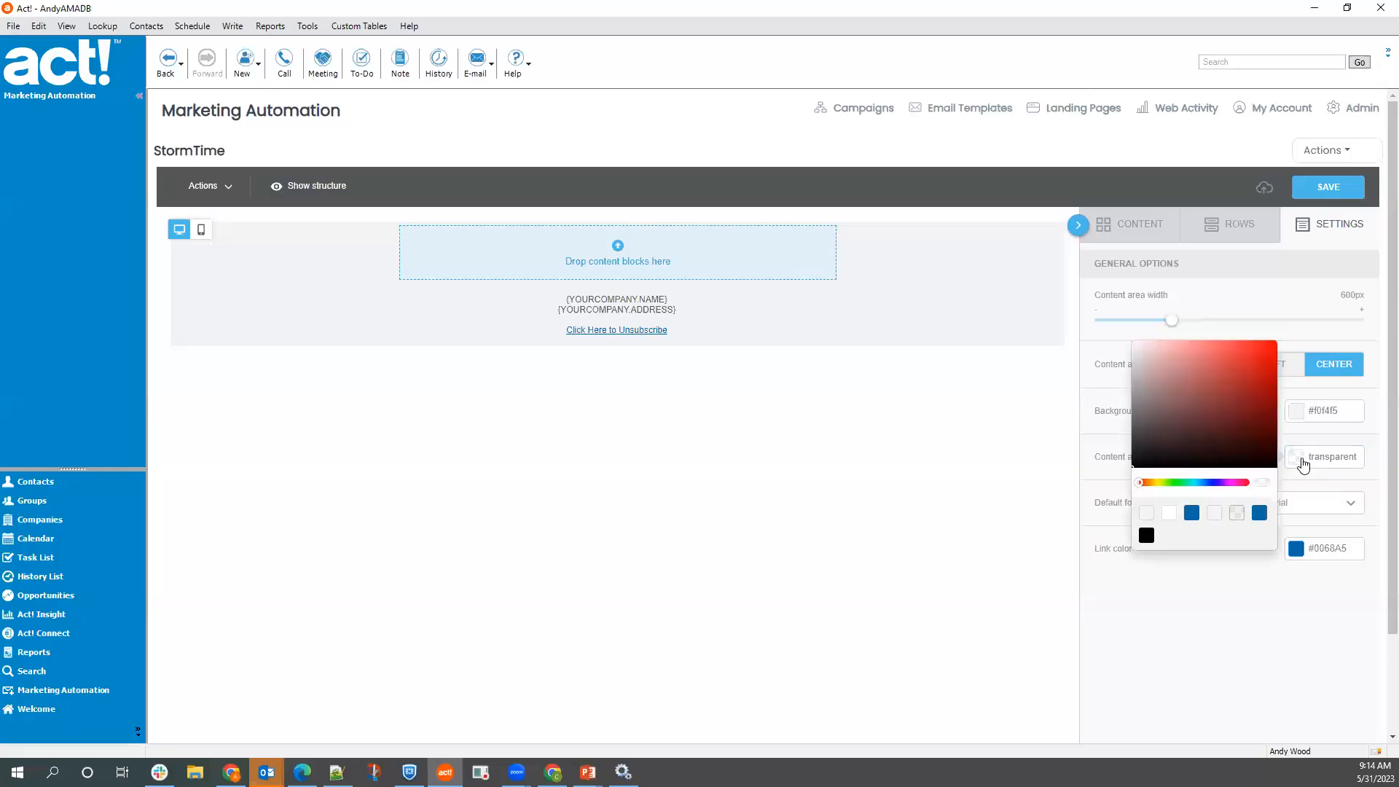
click(1170, 518)
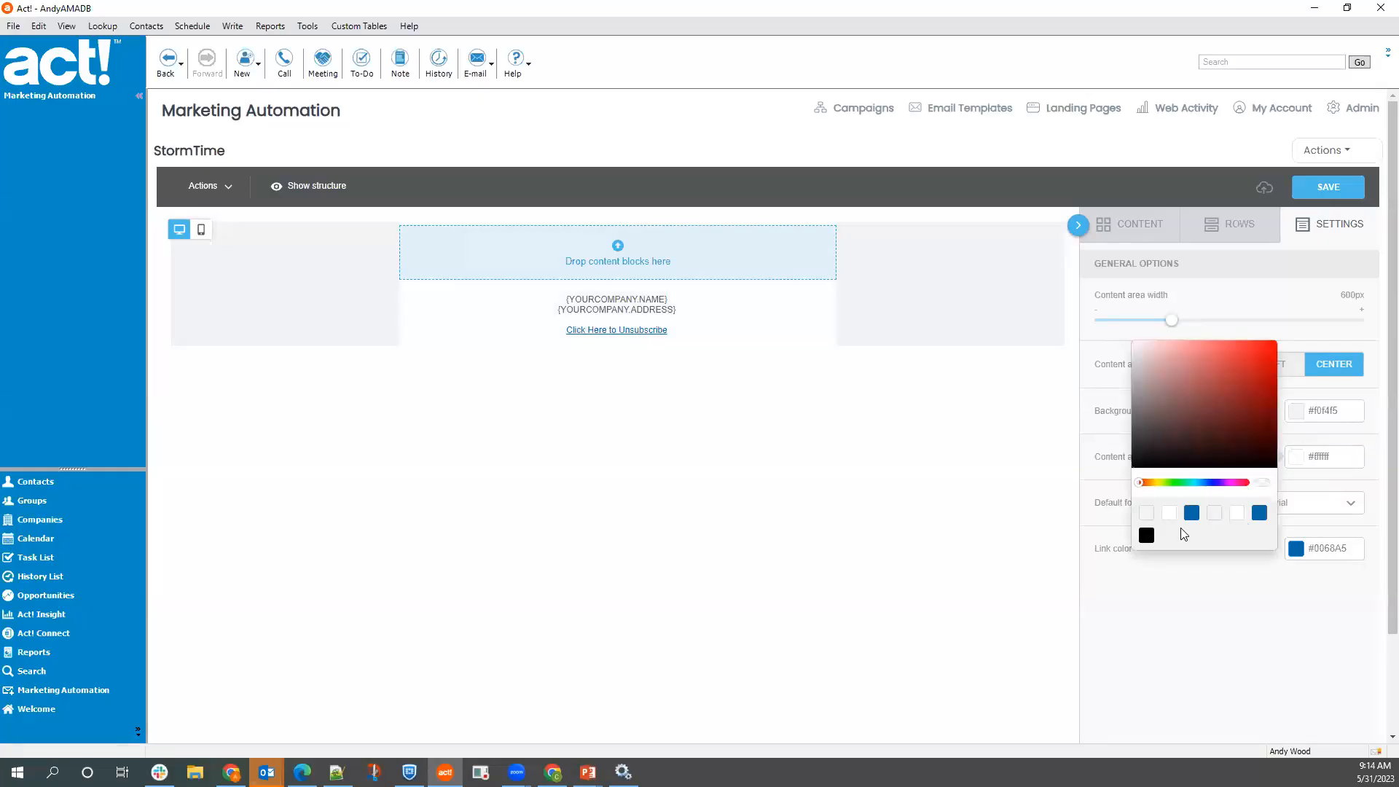
click(1332, 483)
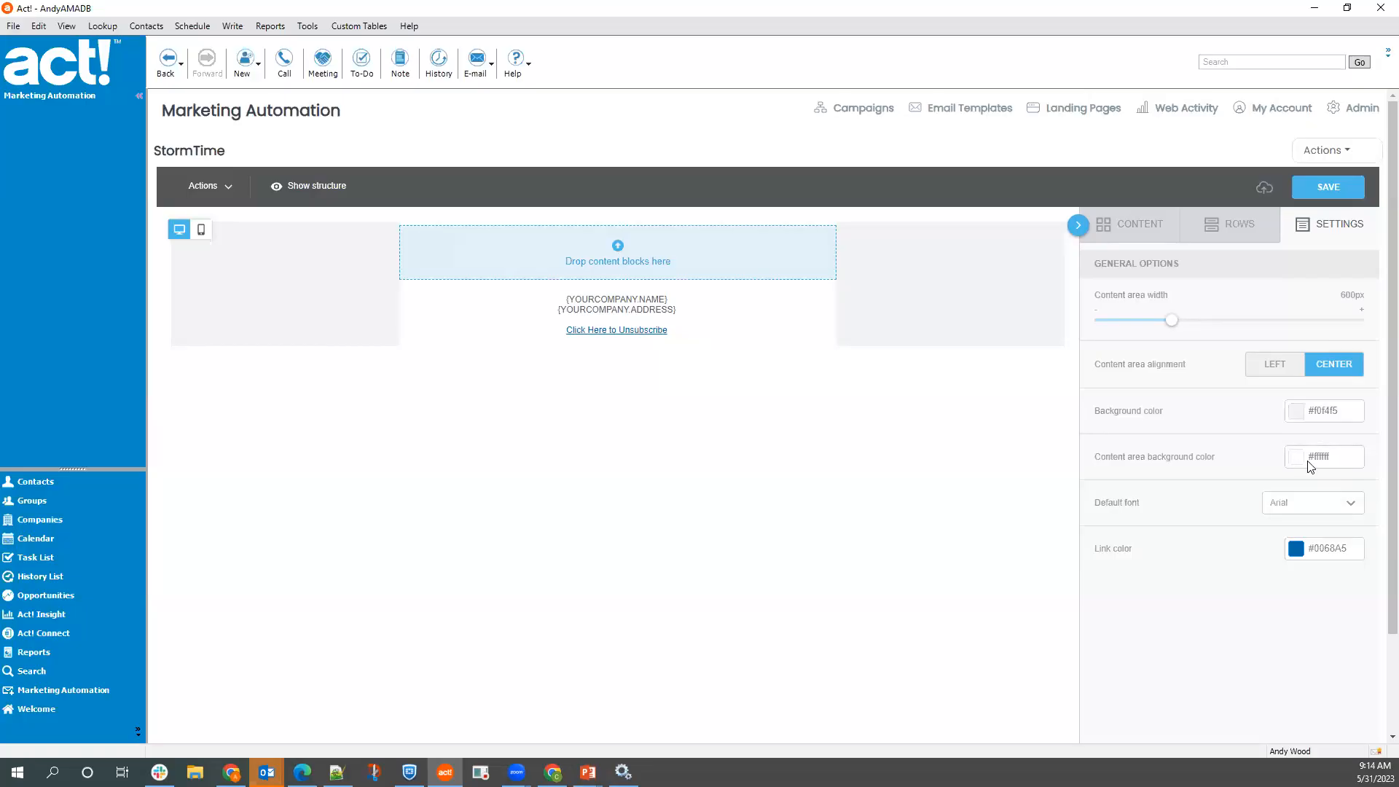
click(1343, 463)
click(1229, 603)
- Try Ubuntu as the template's default font and switch back to Arial
click(1293, 515)
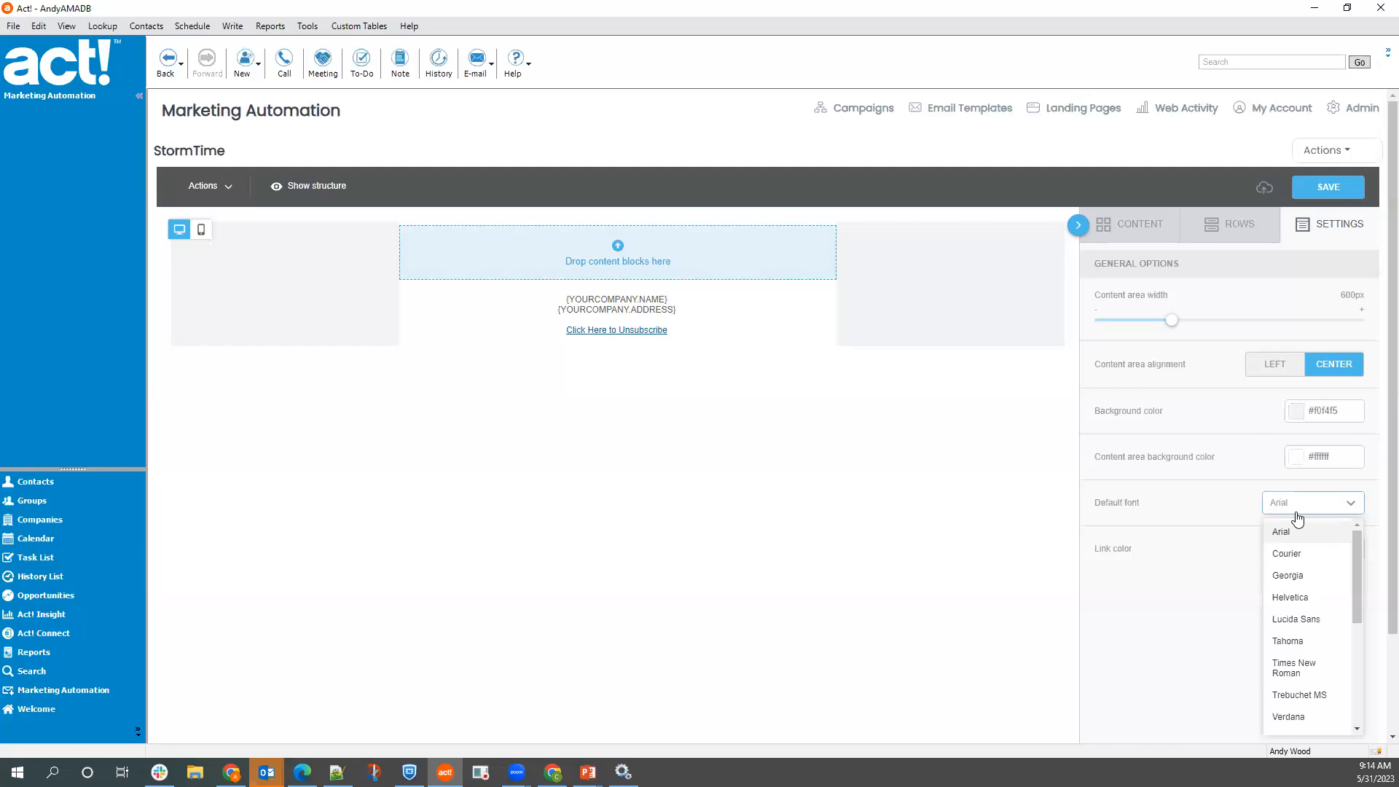
scroll(1309, 618, down, 1)
scroll(1309, 617, down, 3)
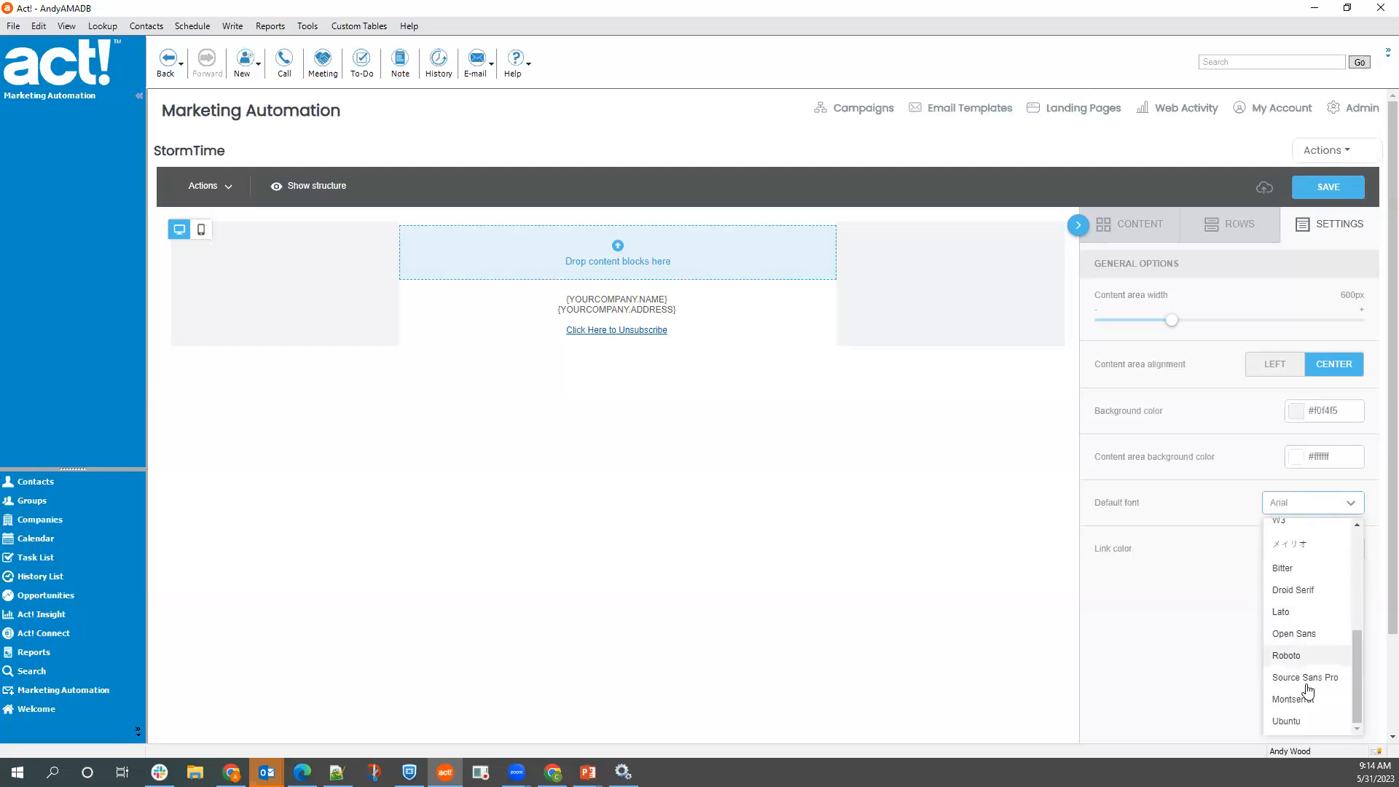
click(1309, 721)
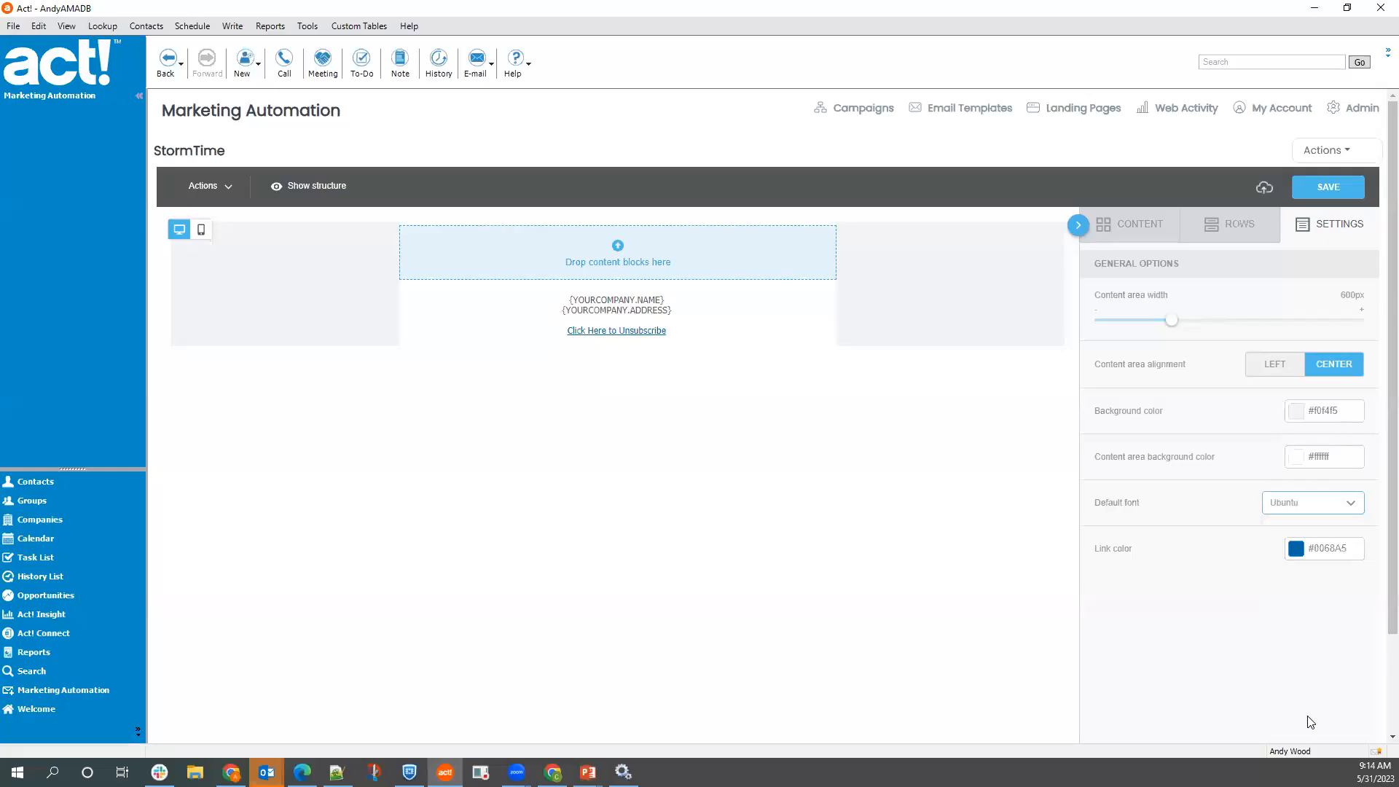
click(1328, 504)
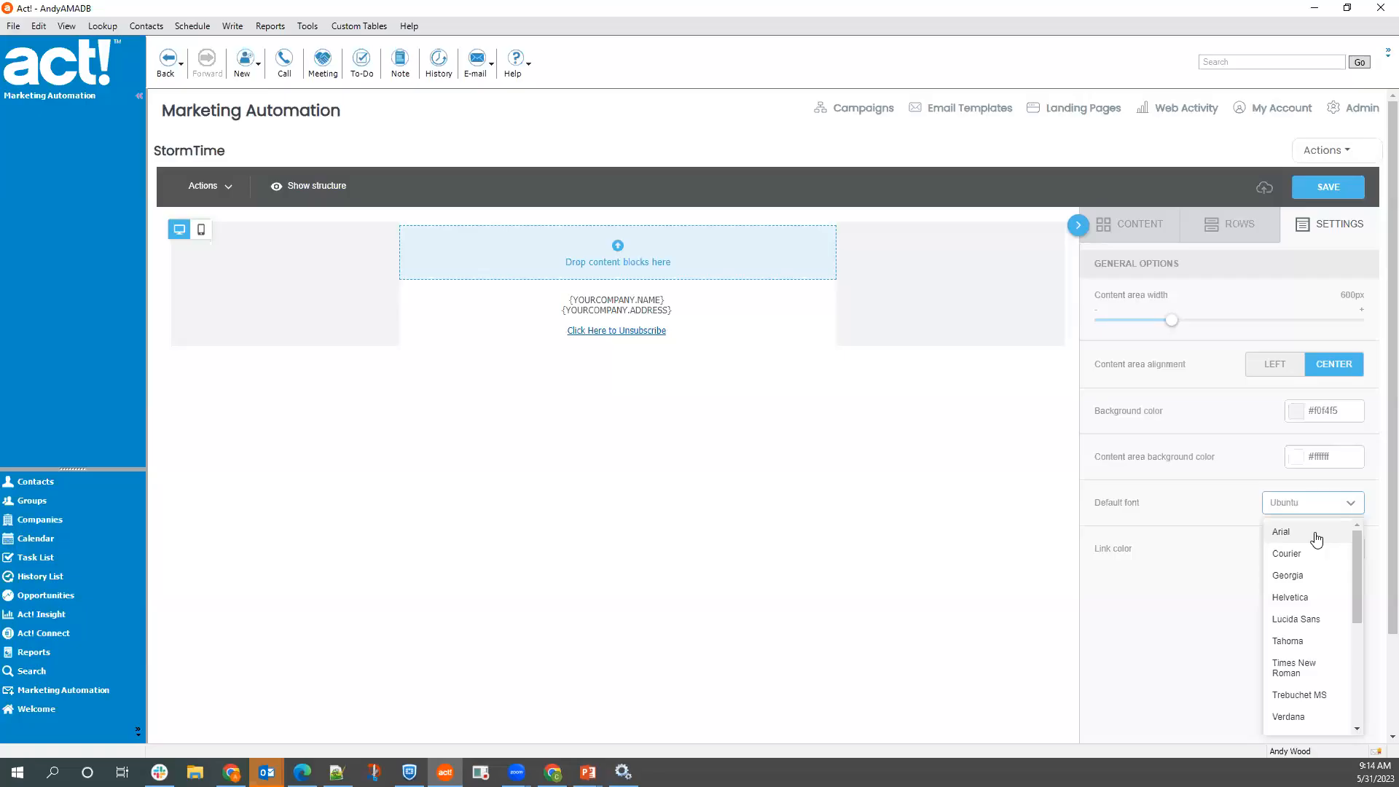
click(1315, 536)
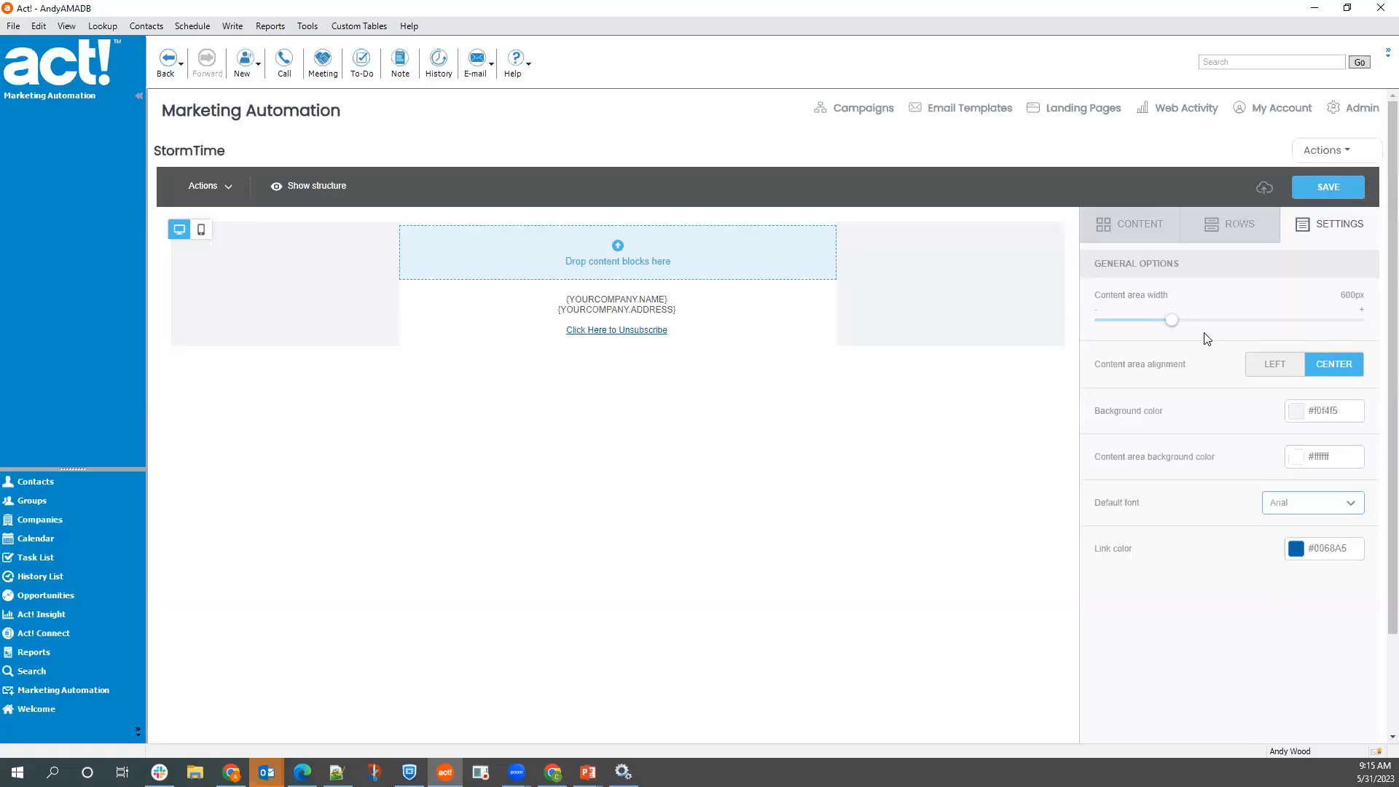
- Add two single-column rows and two rows with a narrow first and wide second column above the company footer
click(1245, 236)
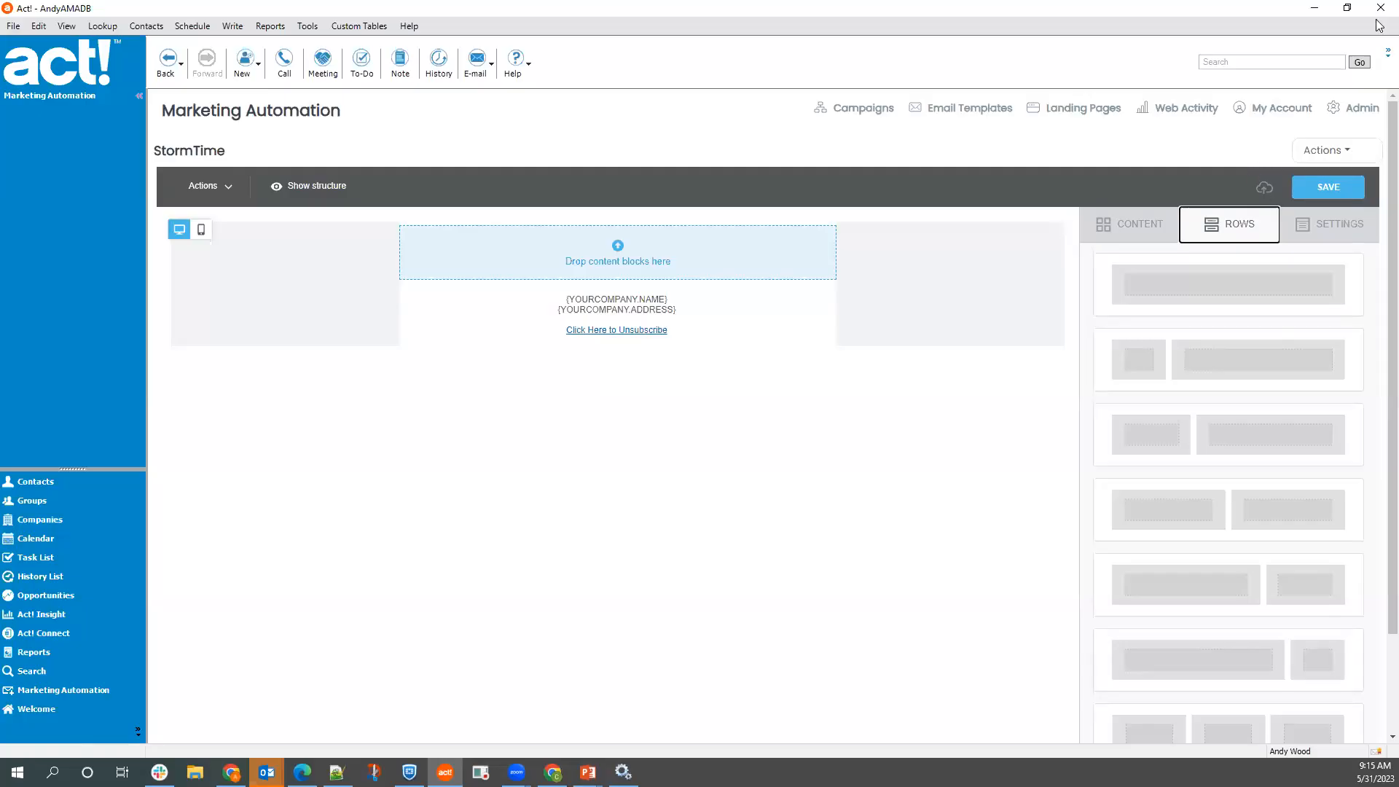
drag(1293, 281, 621, 227)
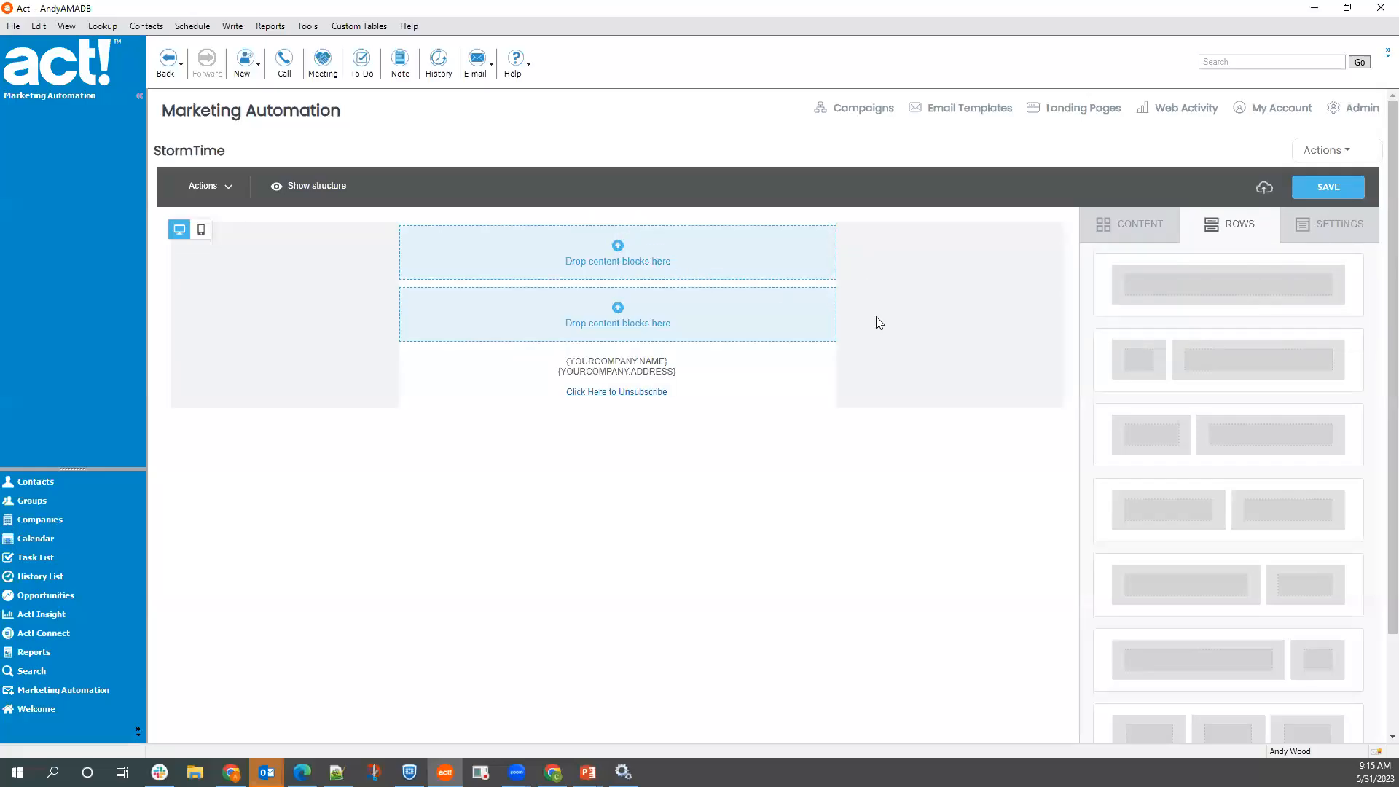
drag(1237, 284, 728, 344)
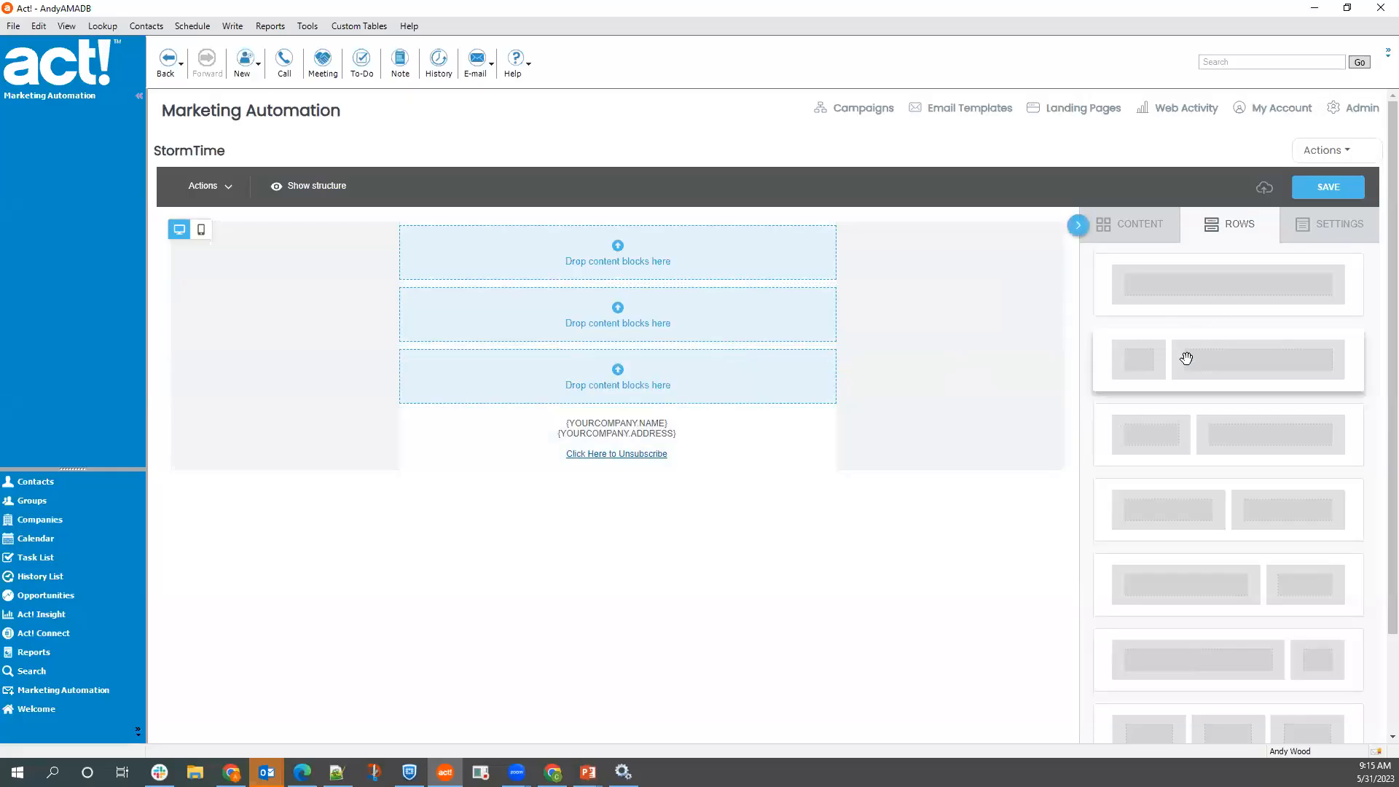
drag(1226, 431, 592, 402)
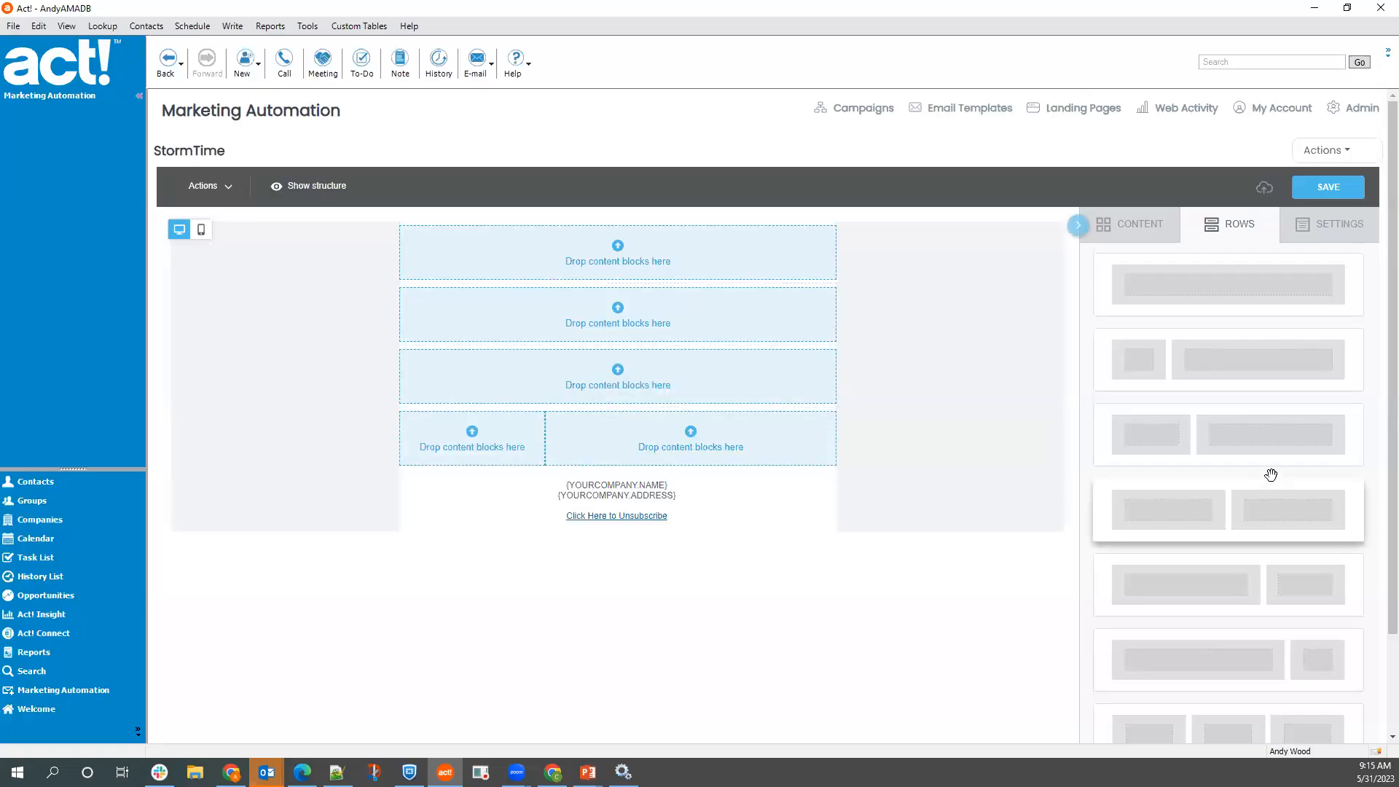
drag(1239, 447, 745, 466)
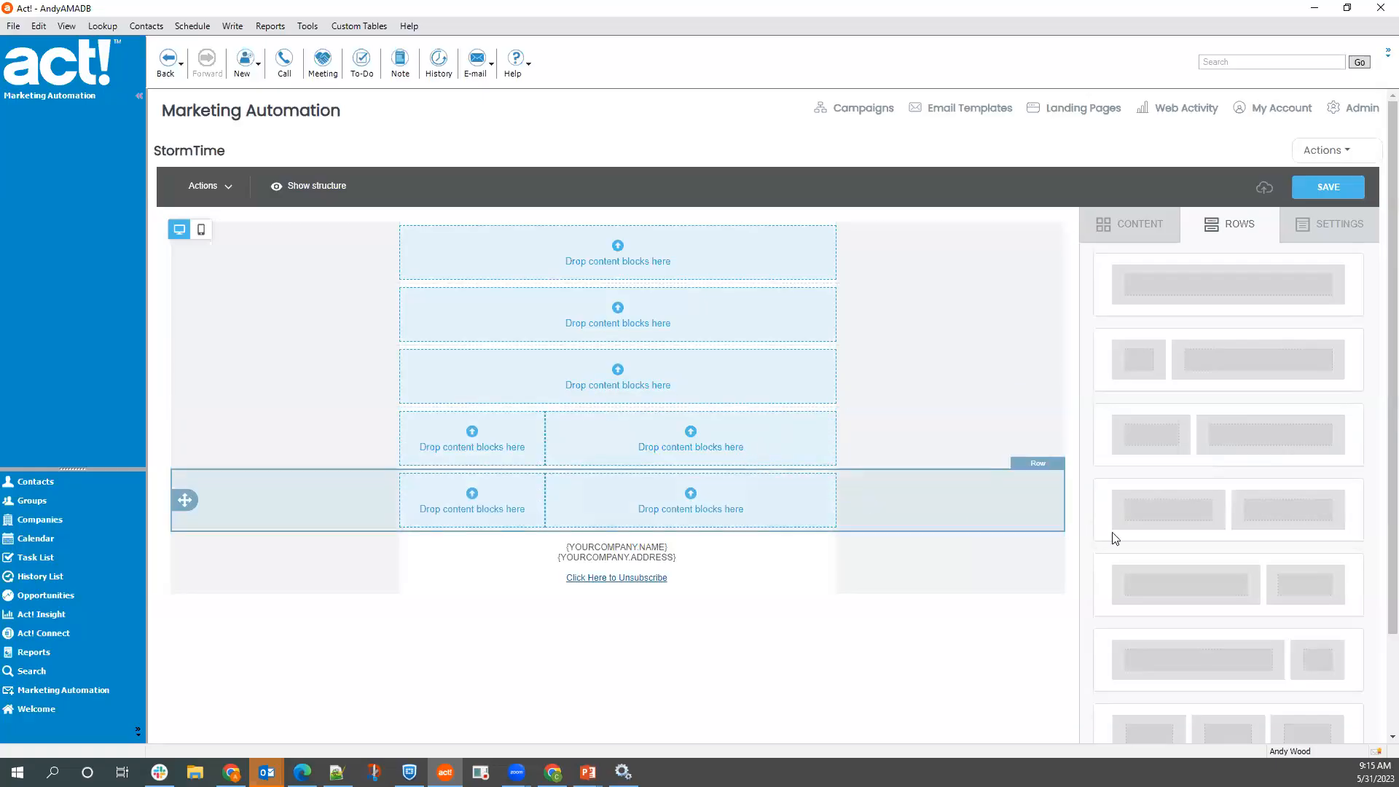
- Extend the layout above the footer with a single-column row, a narrow-and-wide two-column row, and two more single-column rows
drag(1221, 284, 725, 509)
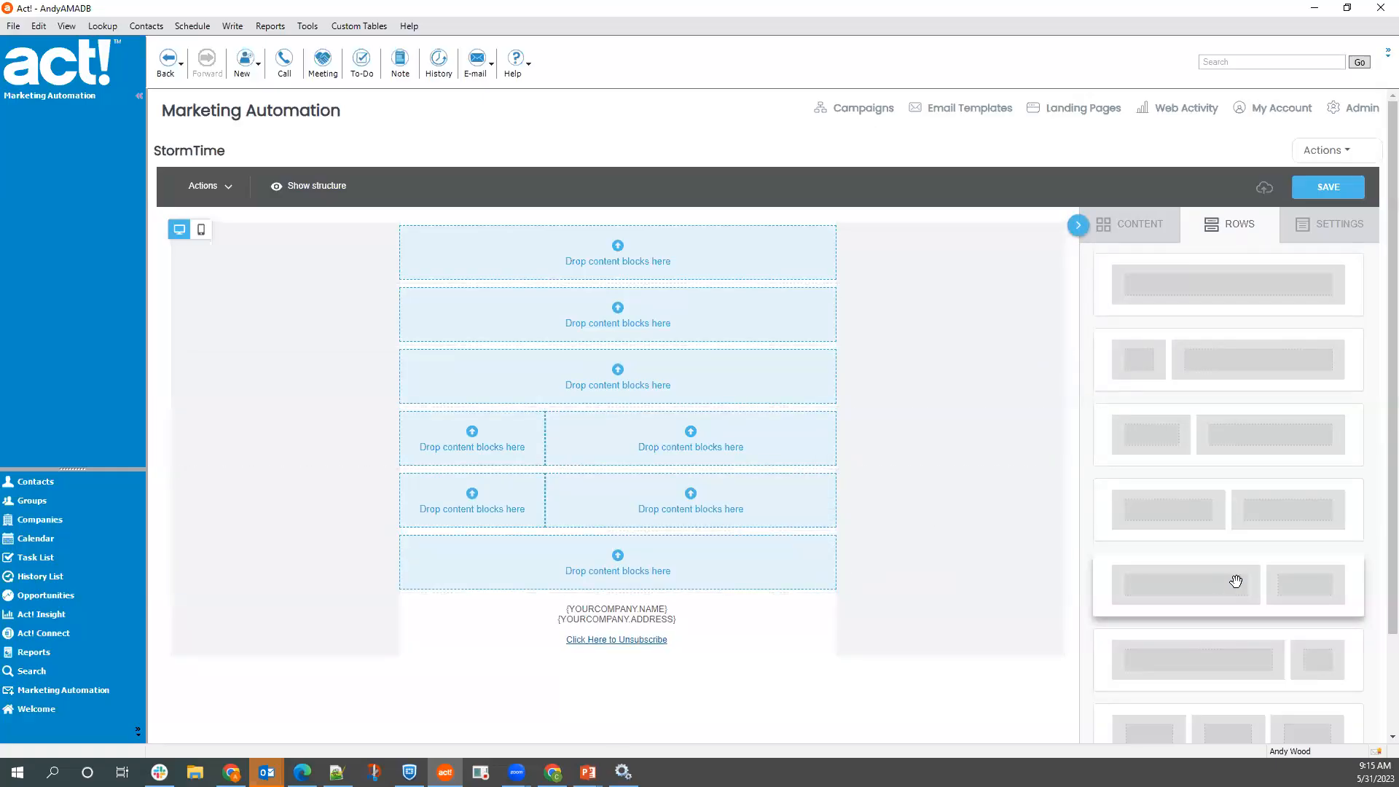
drag(1250, 447, 687, 589)
drag(1227, 300, 590, 659)
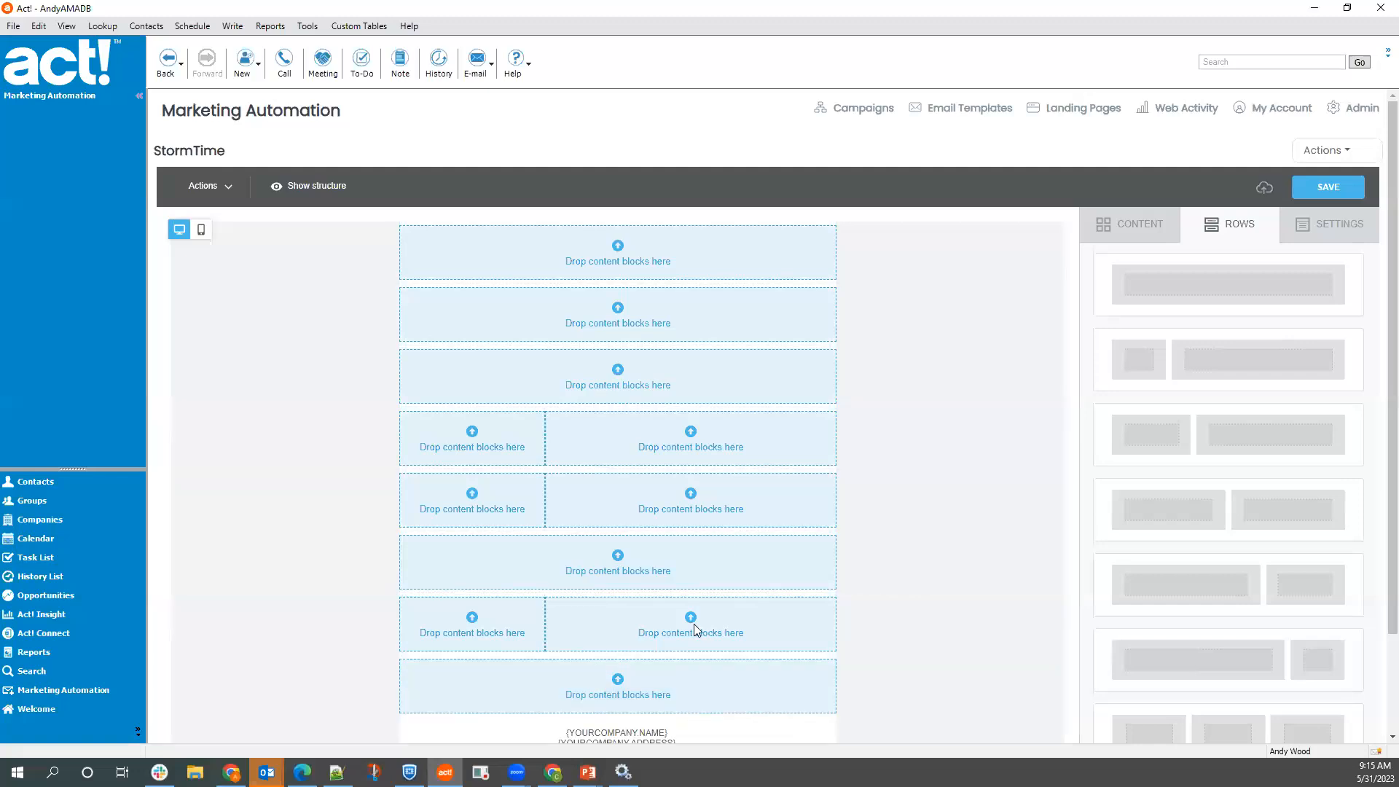
scroll(801, 583, down, 2)
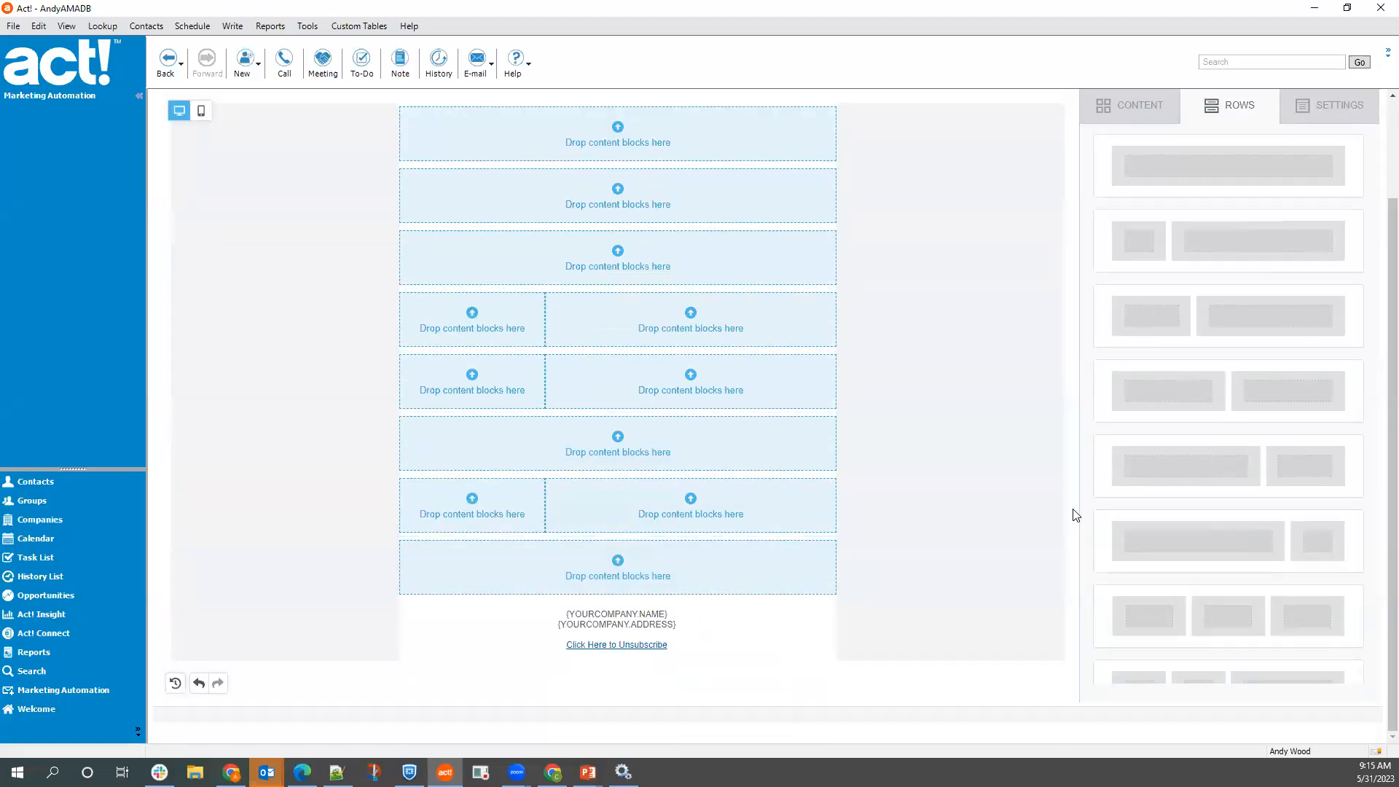
scroll(1074, 514, up, 2)
scroll(1074, 514, down, 1)
drag(1237, 221, 651, 662)
scroll(743, 609, down, 2)
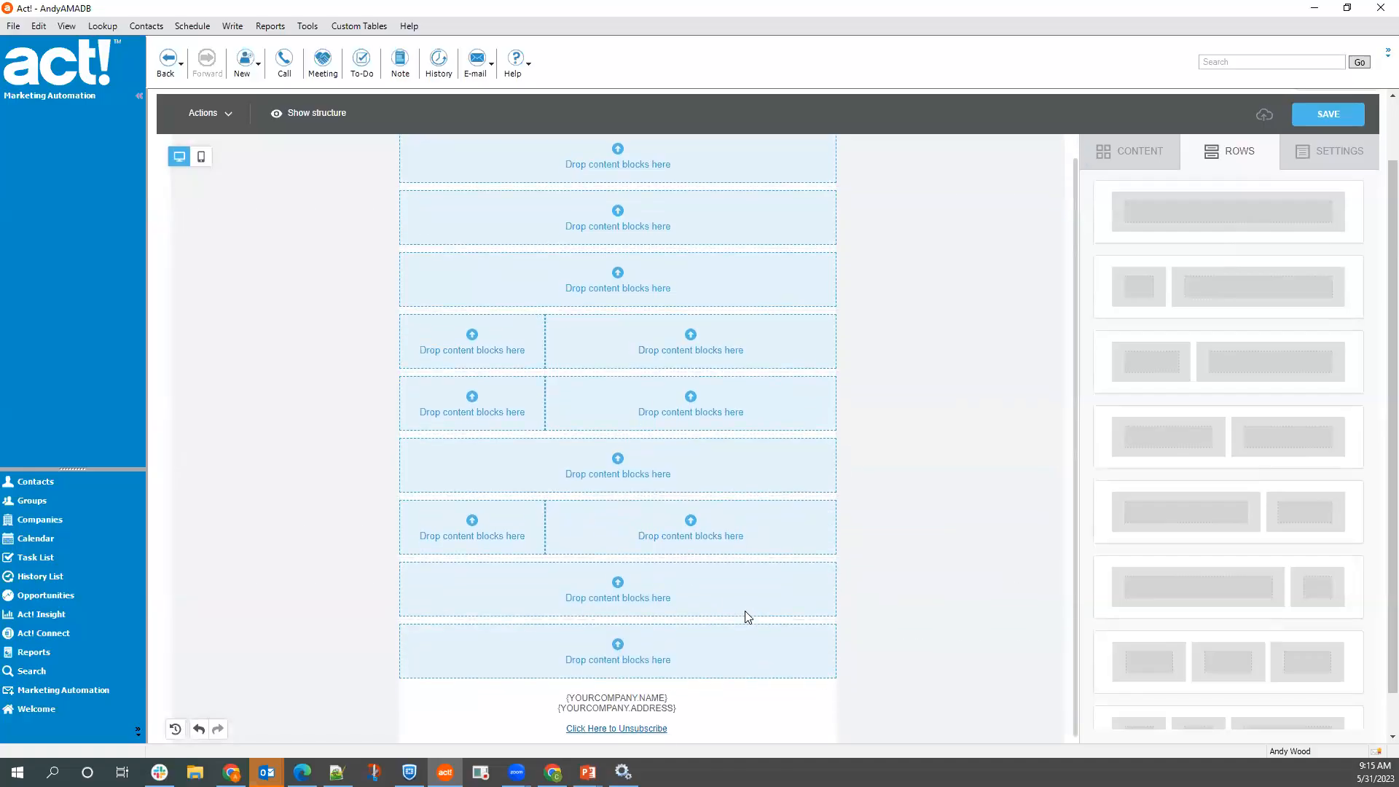
- Fill the first three single-column rows with a text block, an image block and another text block
scroll(743, 614, up, 2)
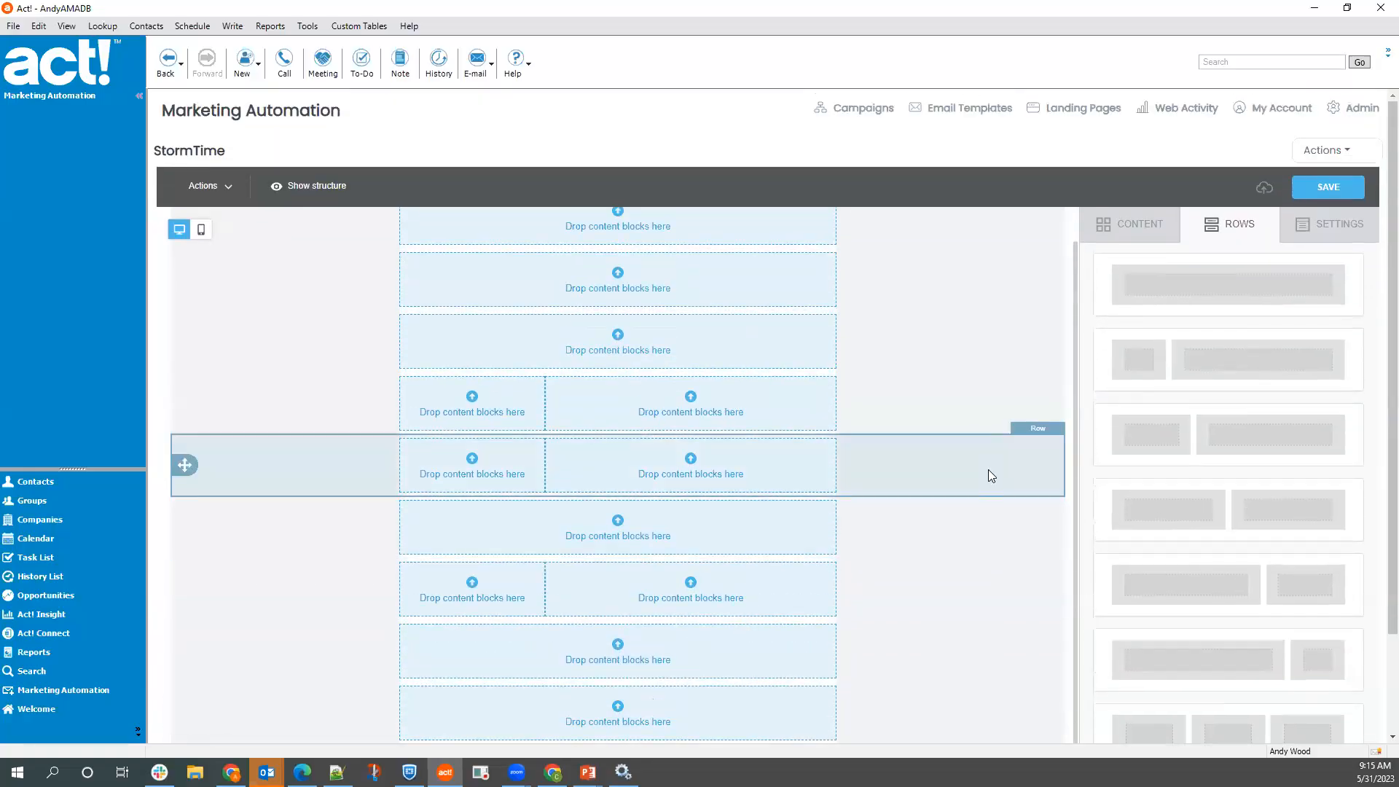
scroll(991, 475, up, 1)
click(1162, 232)
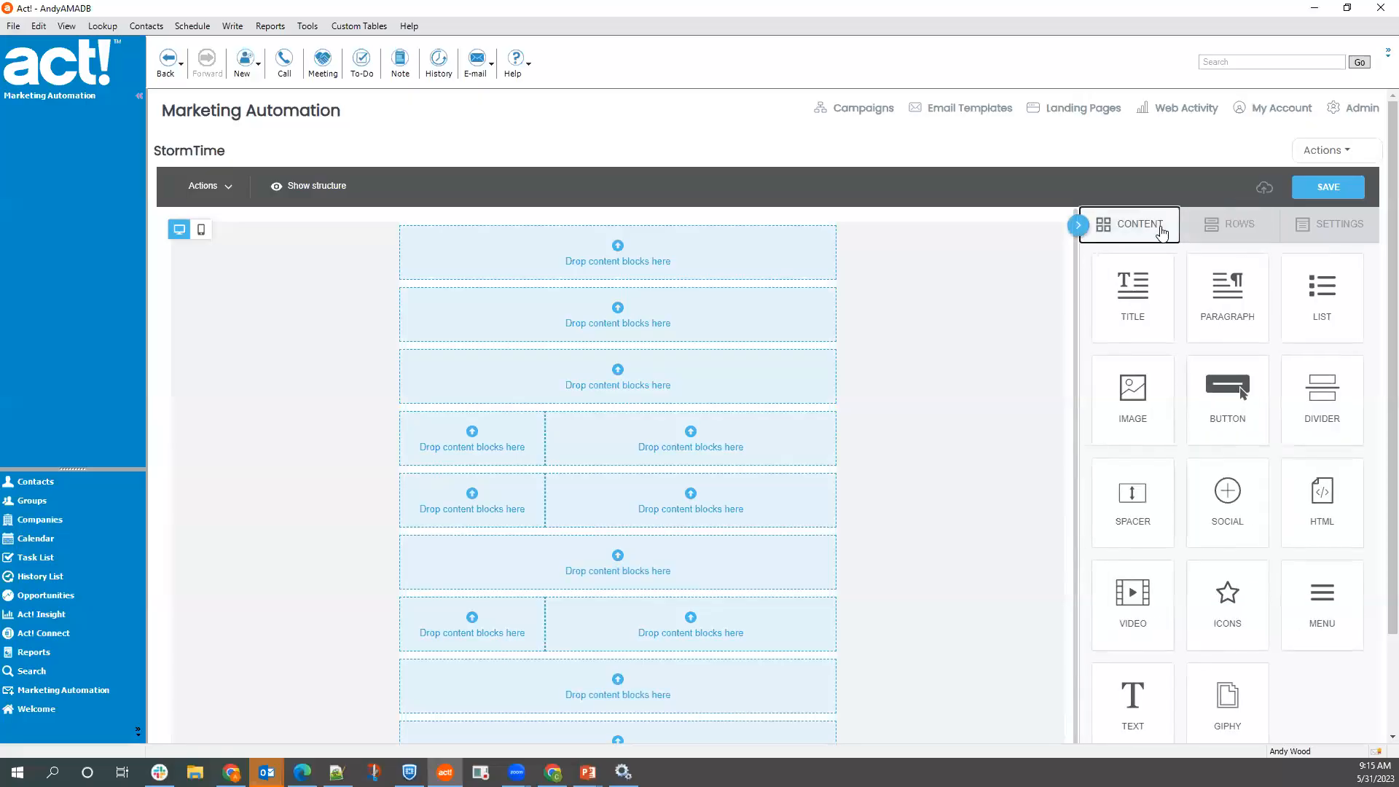
drag(1153, 684, 676, 266)
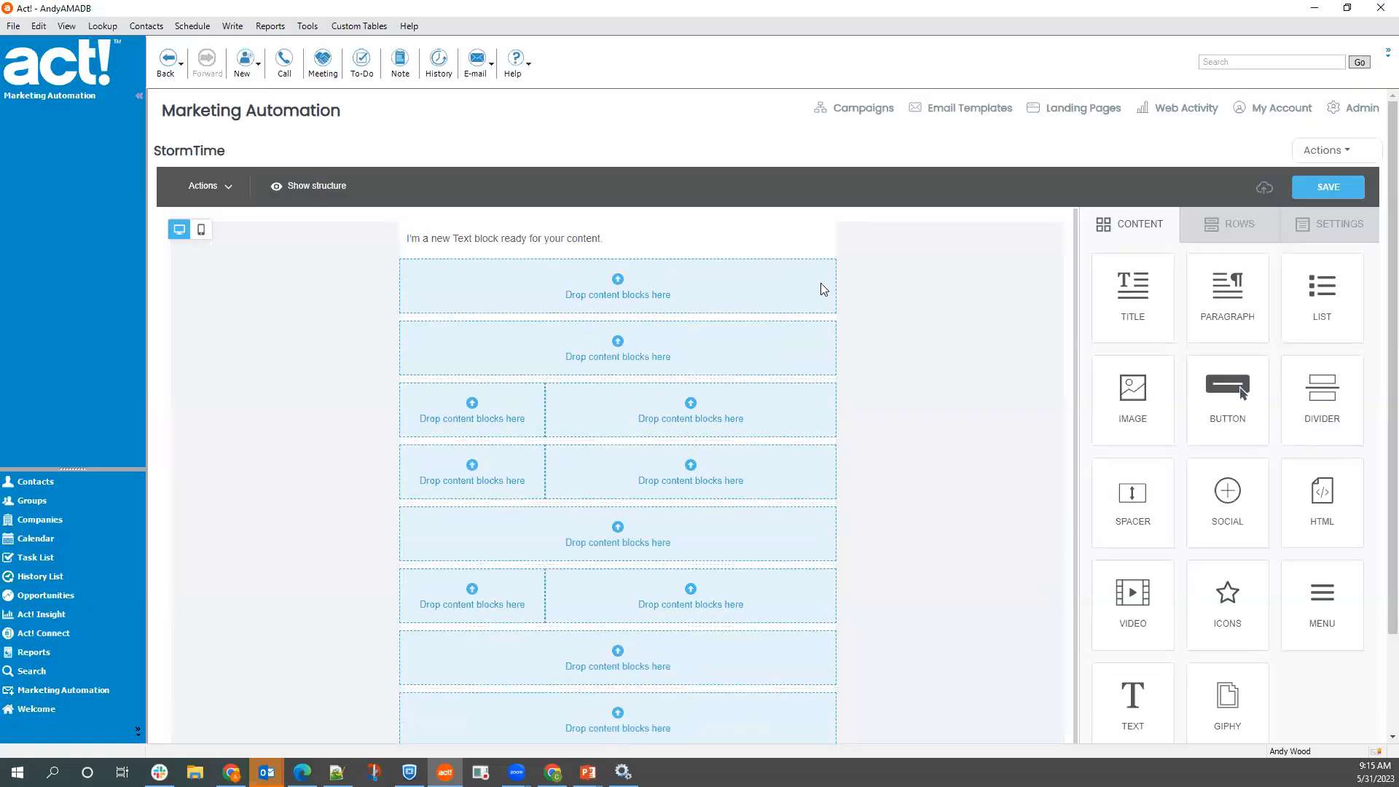
drag(1146, 412, 723, 306)
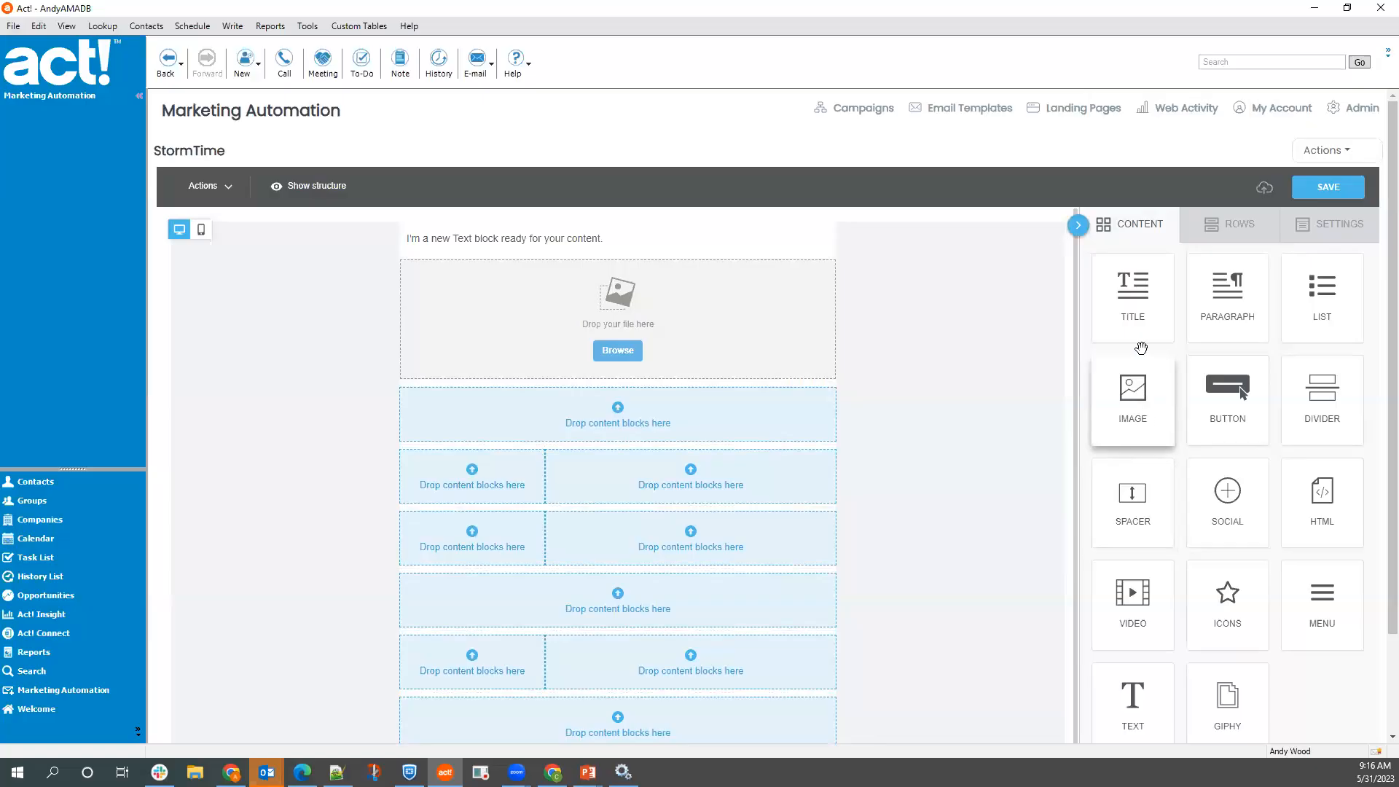
drag(1141, 722, 650, 422)
- Place image blocks in the narrow columns and text blocks in the wide columns of the first two two-column rows
drag(1131, 397, 450, 440)
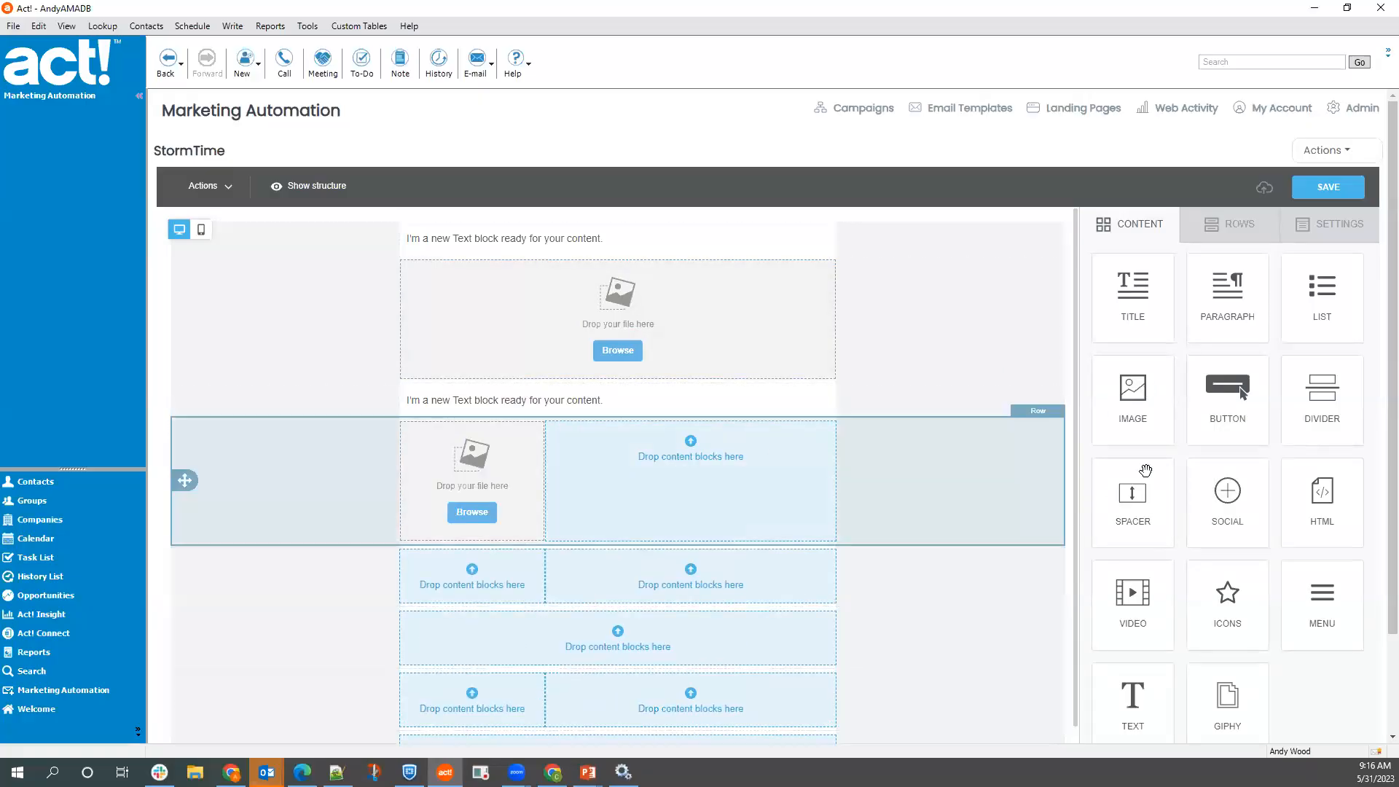
drag(1131, 397, 503, 565)
drag(1132, 699, 759, 496)
drag(1135, 691, 810, 583)
- Add a text block to the next single-column row, and a video block with text beside it in the row below
scroll(863, 522, down, 2)
scroll(863, 522, down, 2)
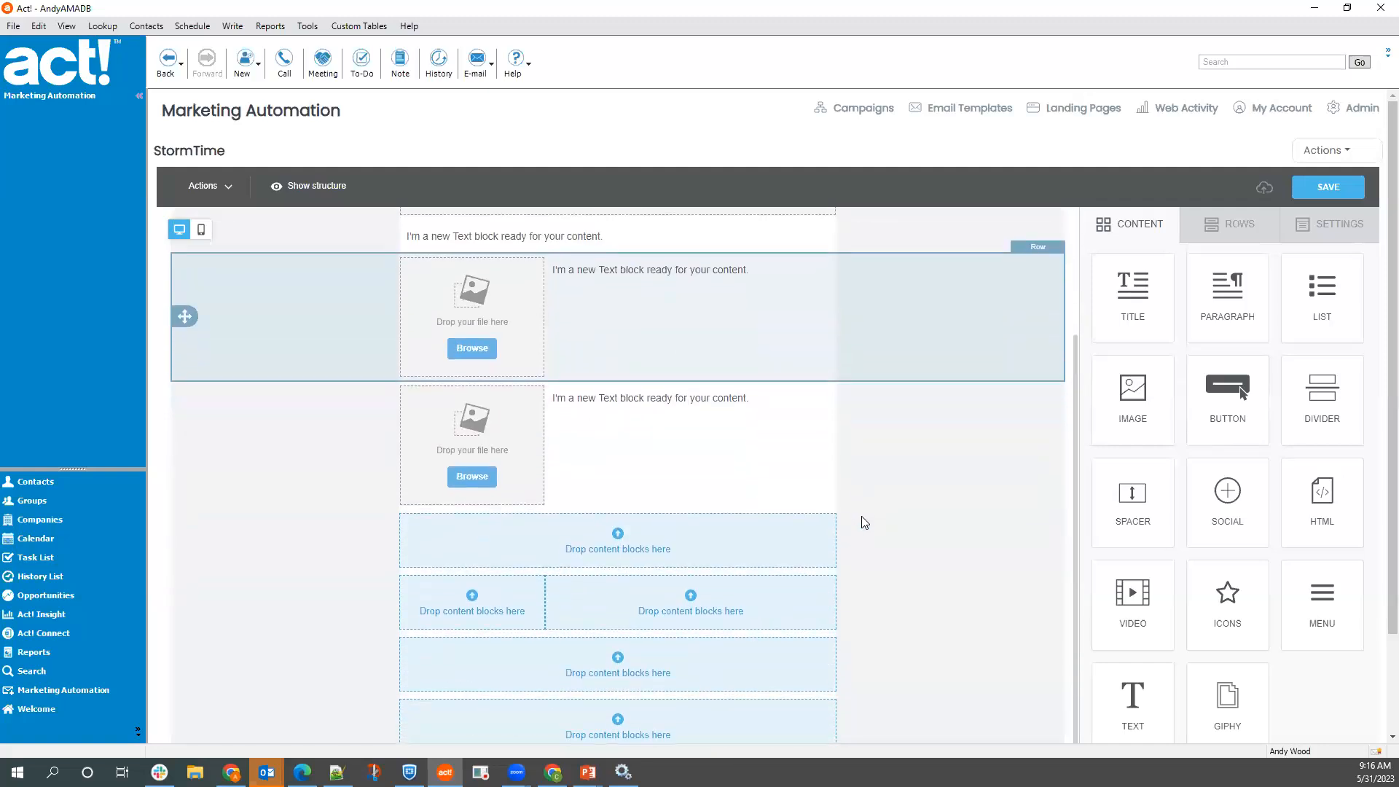
drag(1131, 701, 646, 519)
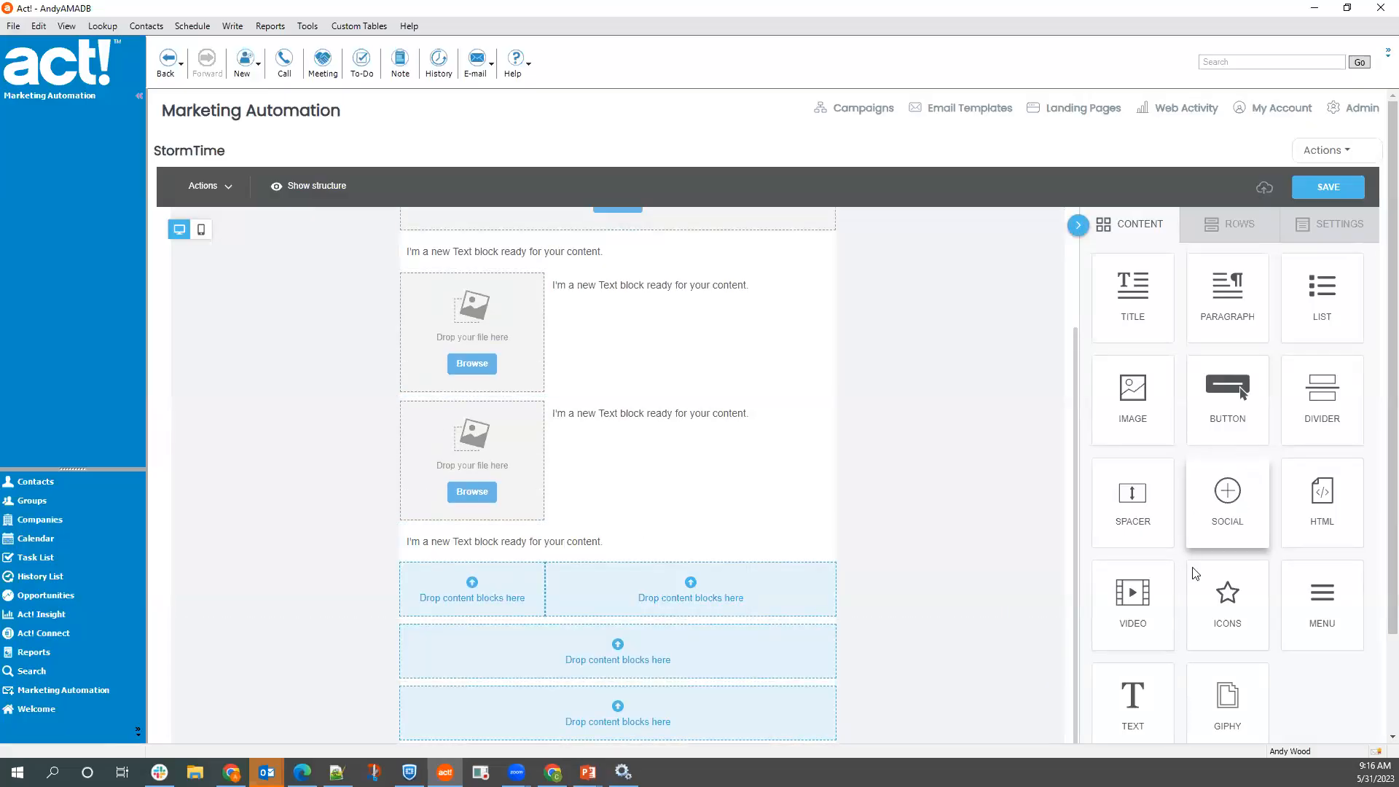
drag(1150, 591, 485, 605)
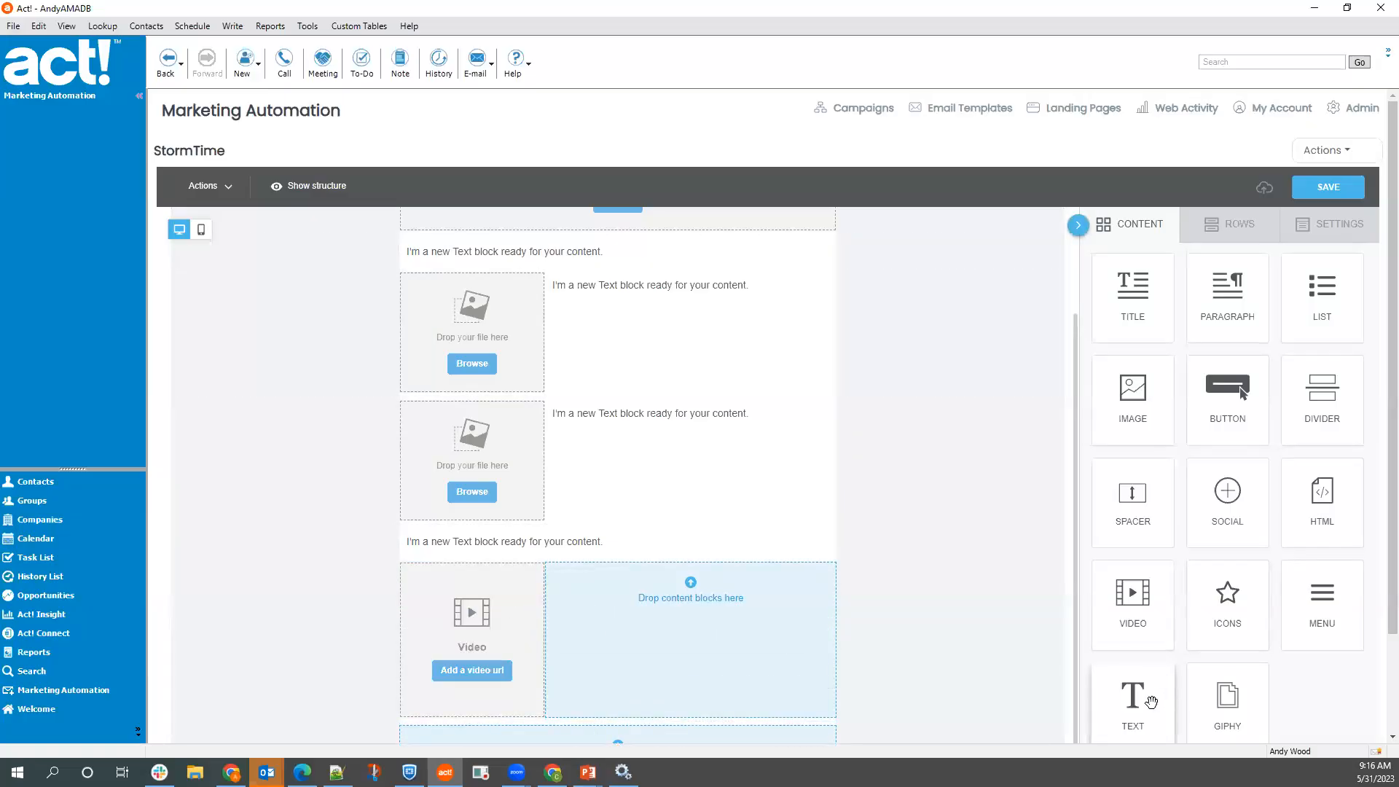
drag(1150, 691, 717, 634)
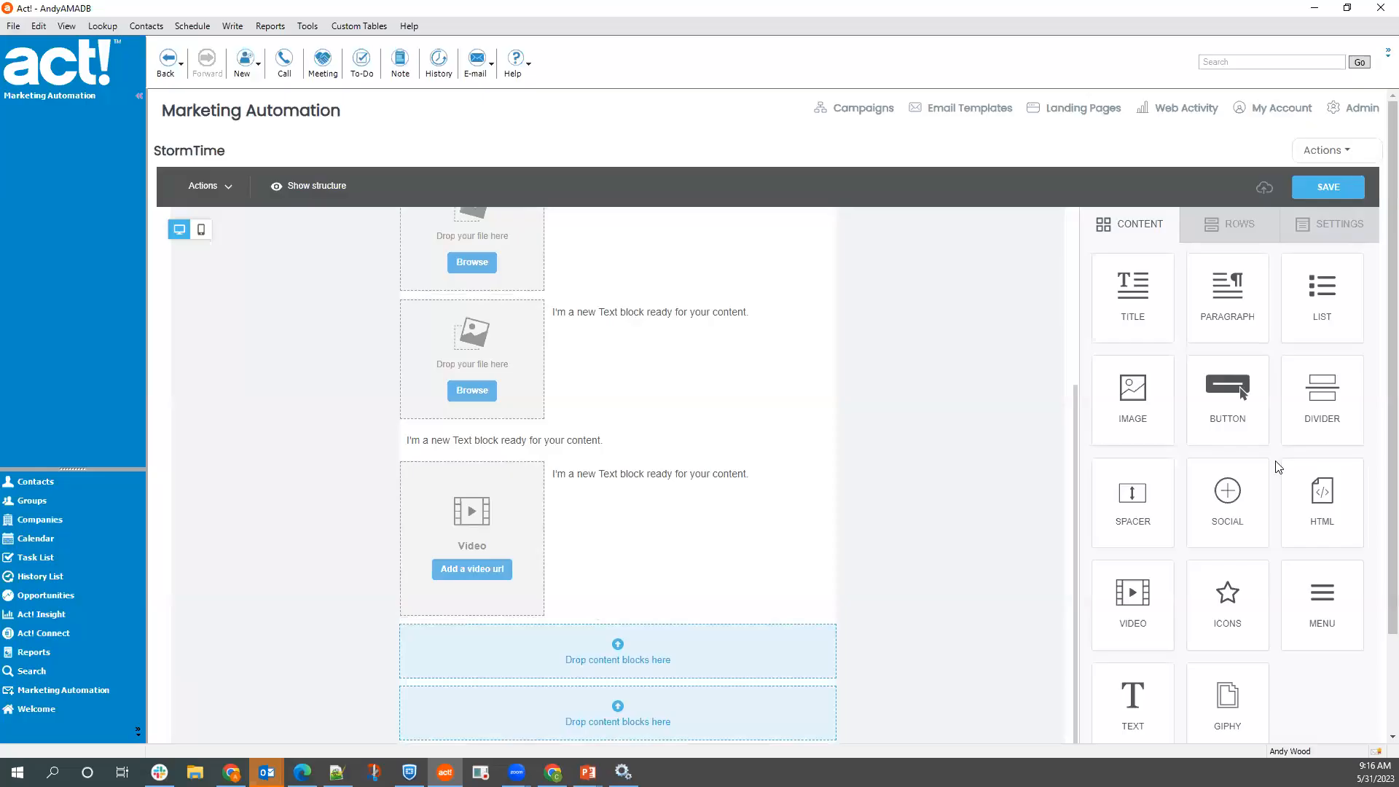
- Add a button block and a social icons block to the last two empty rows above the footer
drag(1231, 393, 685, 649)
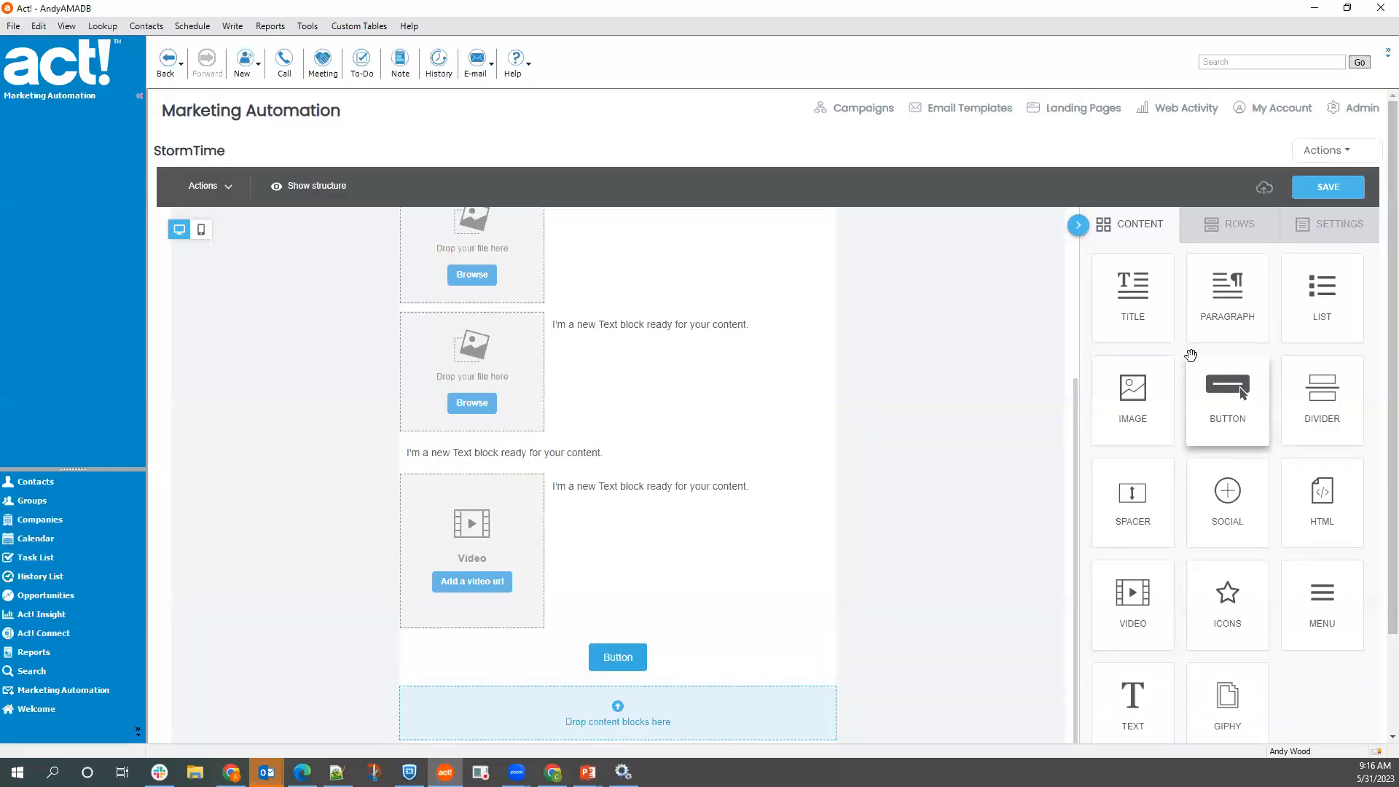
mouse_move(1230, 502)
mouse_down()
mouse_move(968, 609)
mouse_move(663, 691)
mouse_up()
scroll(724, 658, down, 2)
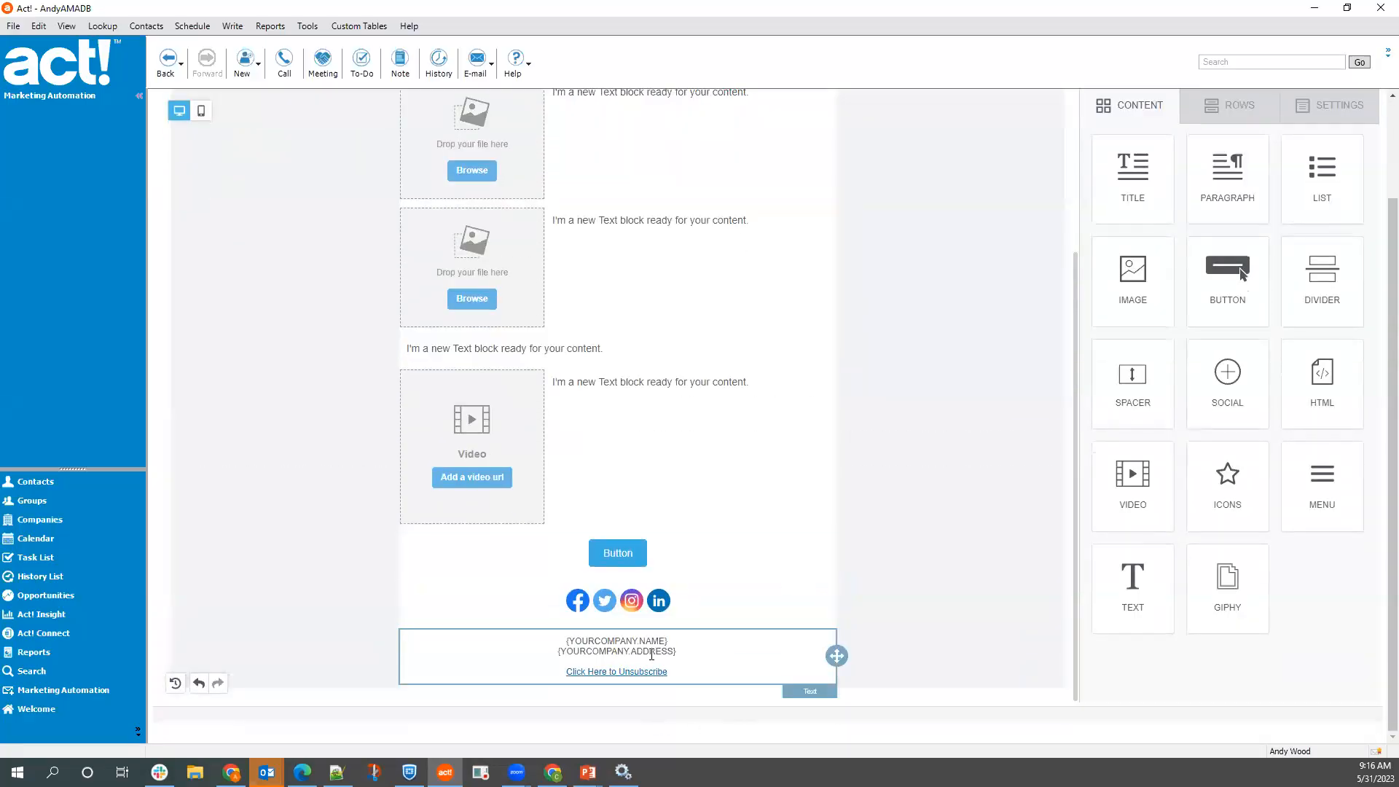
- Replace the top text block's placeholder with the "Click to view this email in a browser" special link, aligned right
scroll(790, 620, up, 3)
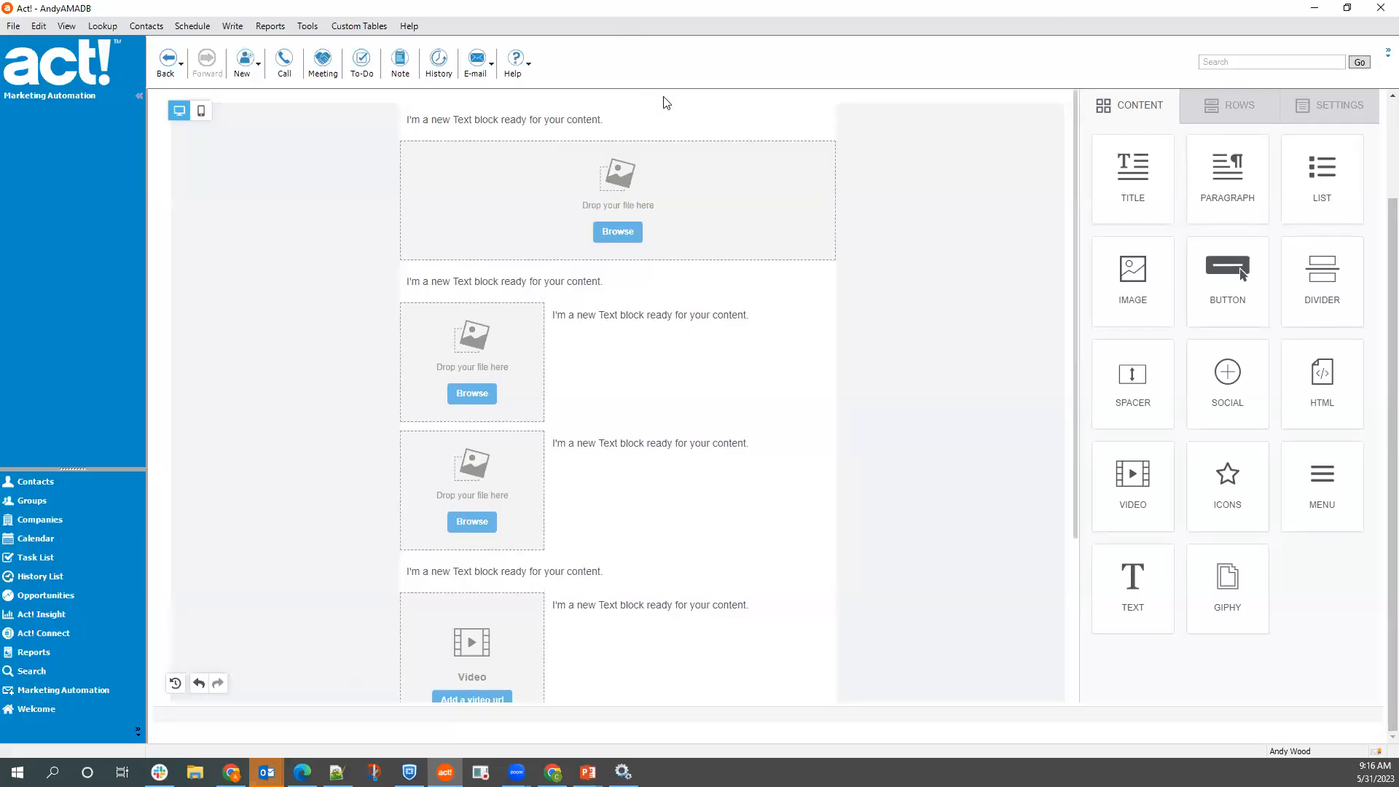
click(639, 116)
drag(636, 117, 404, 102)
key(BackSpace)
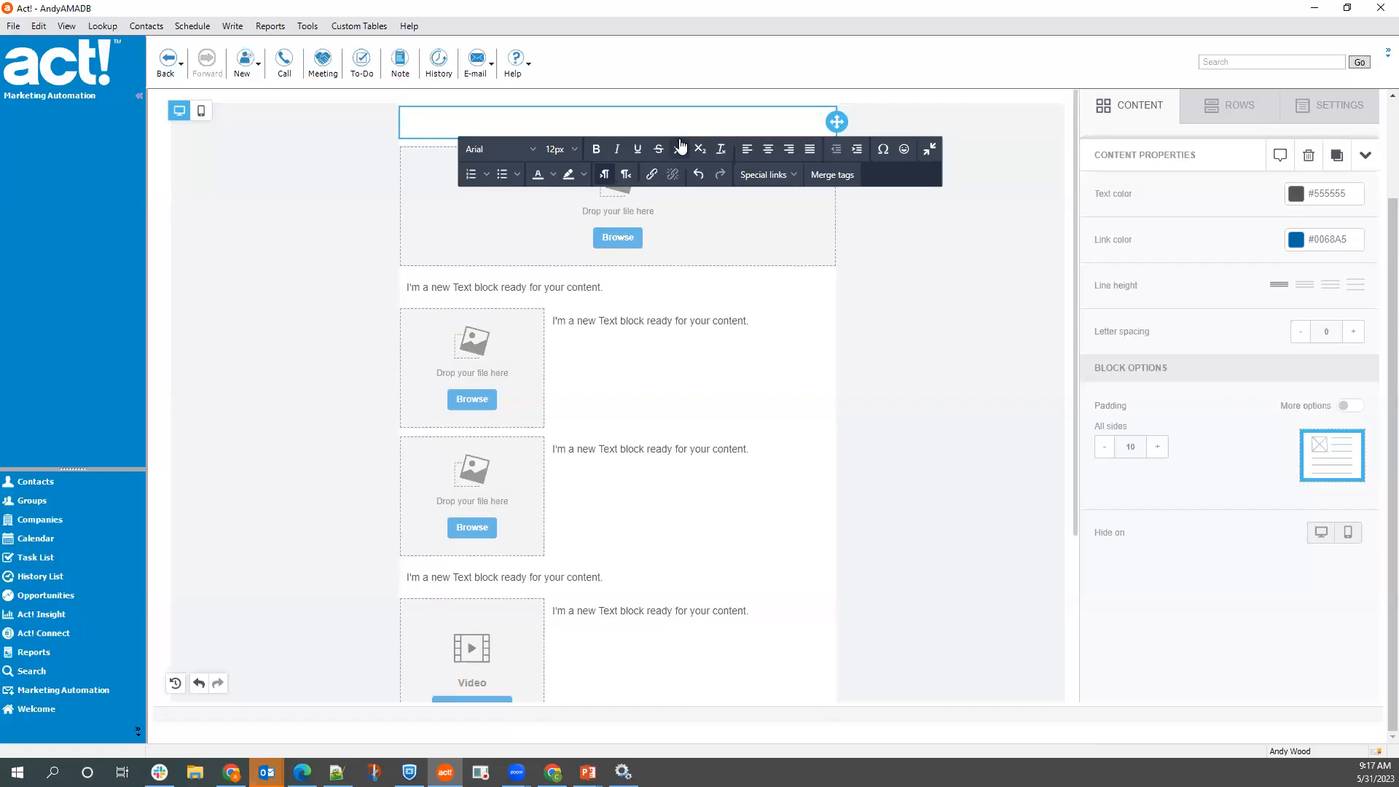
click(796, 178)
mouse_move(777, 218)
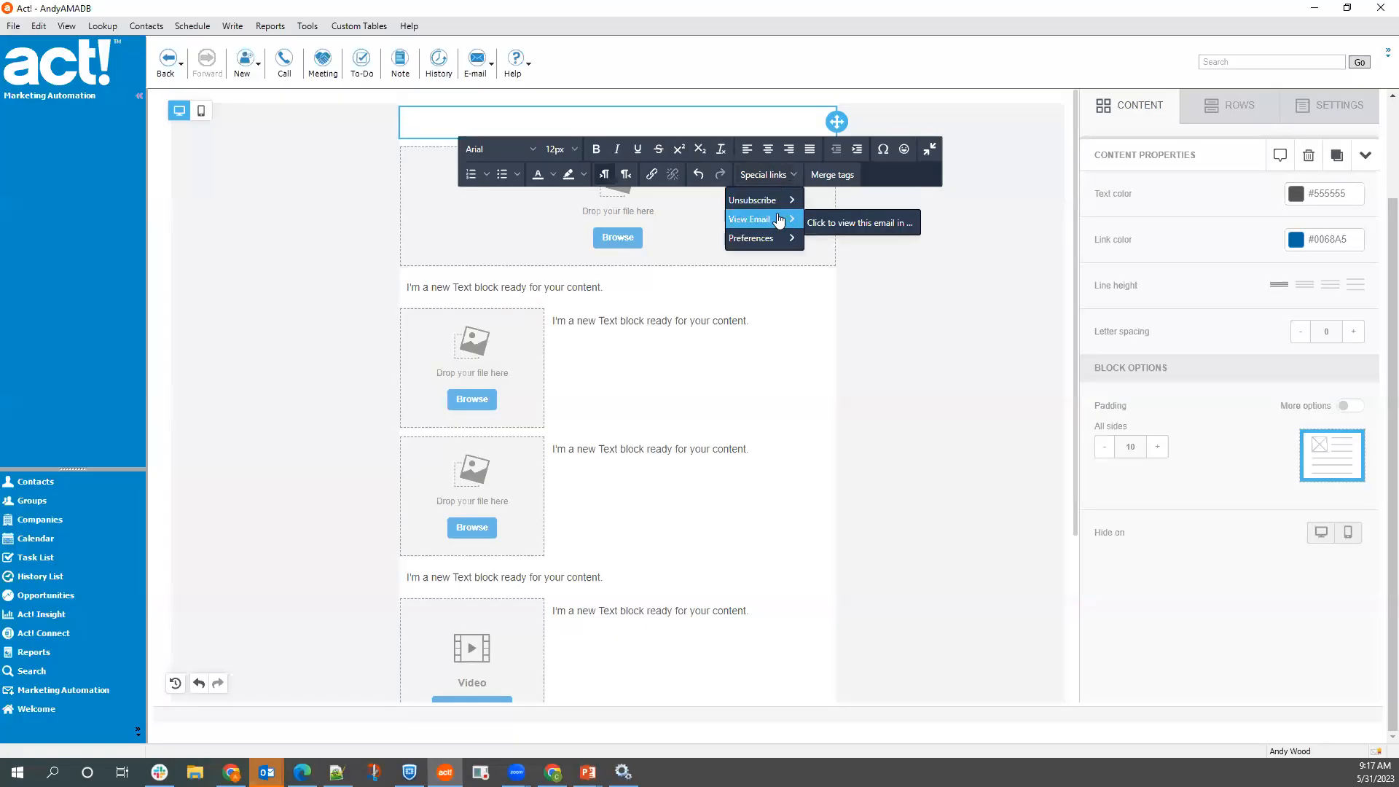
click(829, 225)
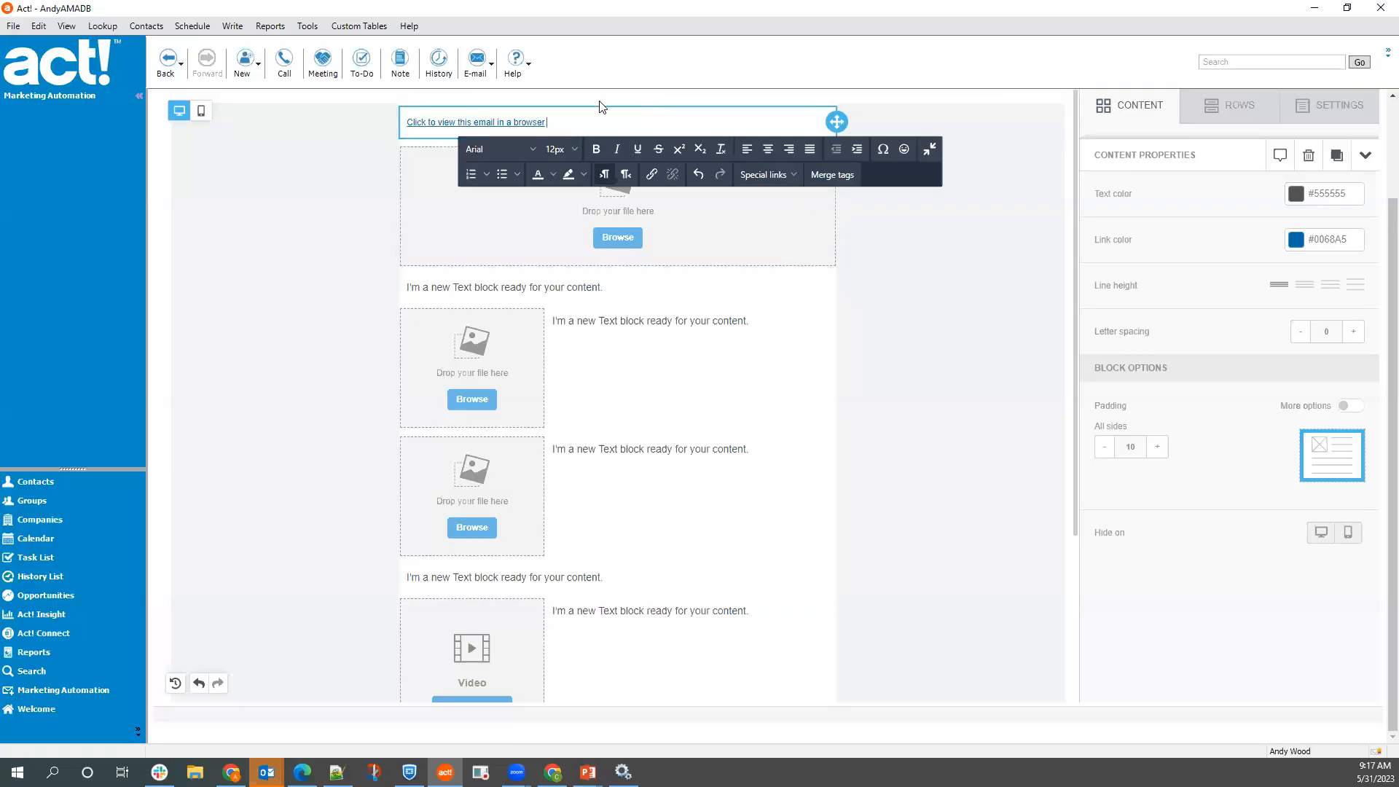
click(789, 150)
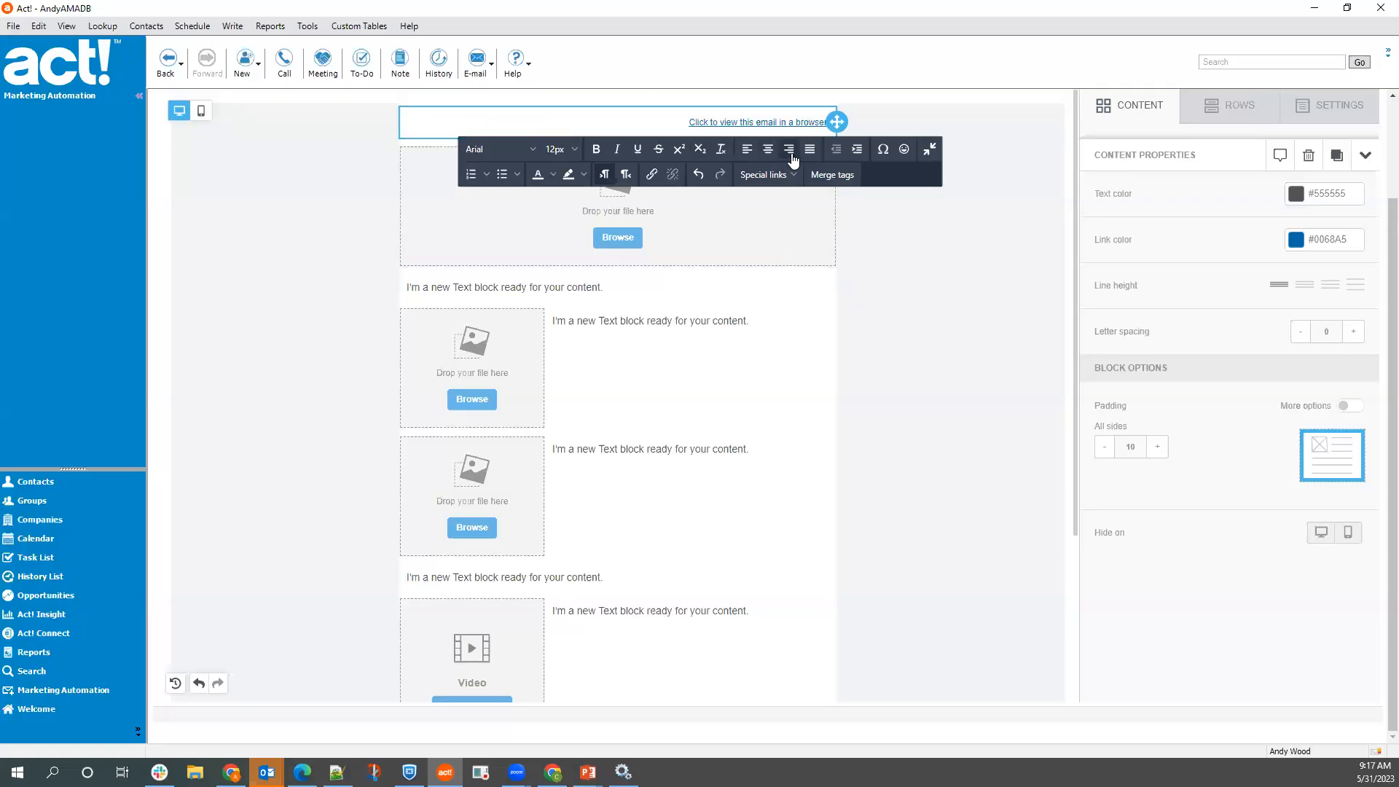
- Open the file manager for the full-width image block below the browser-view link
click(746, 237)
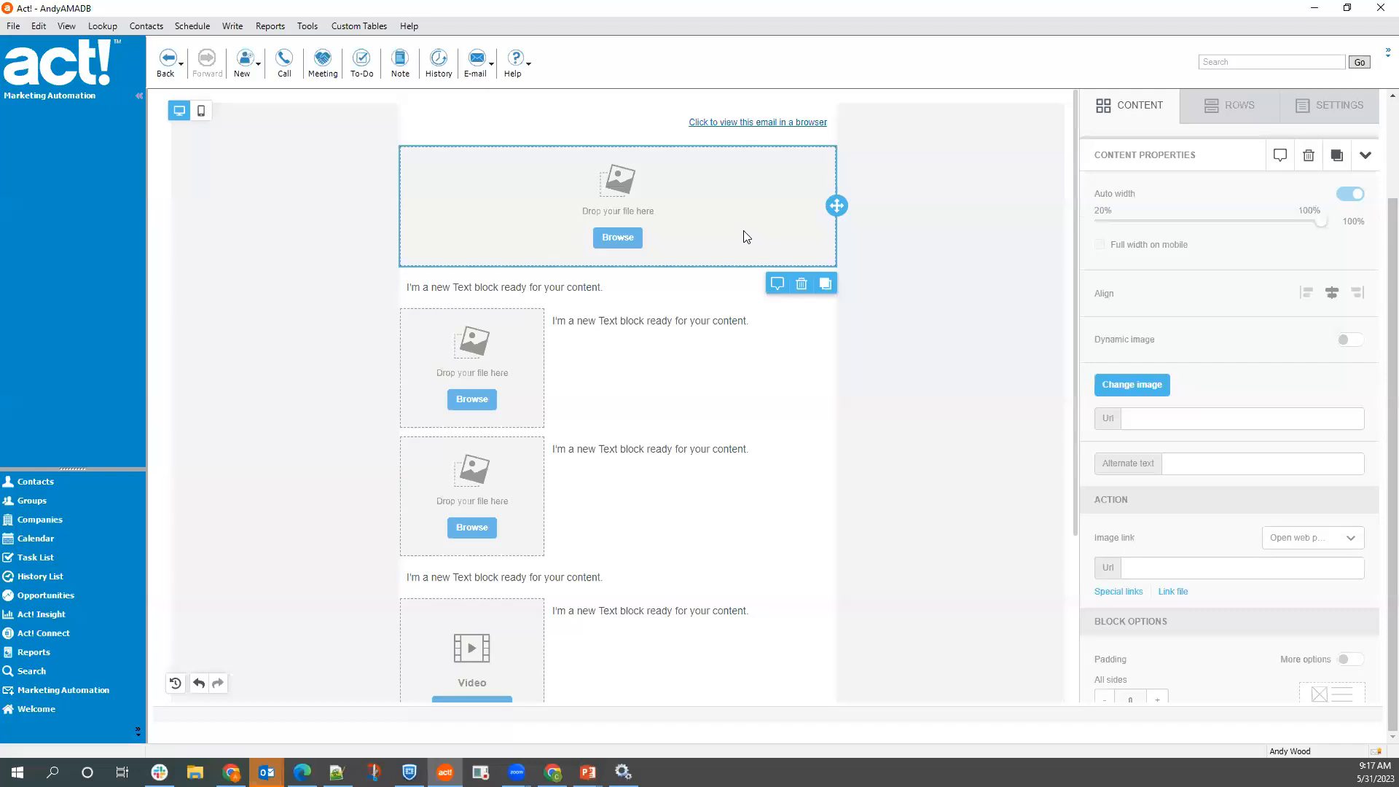
click(616, 239)
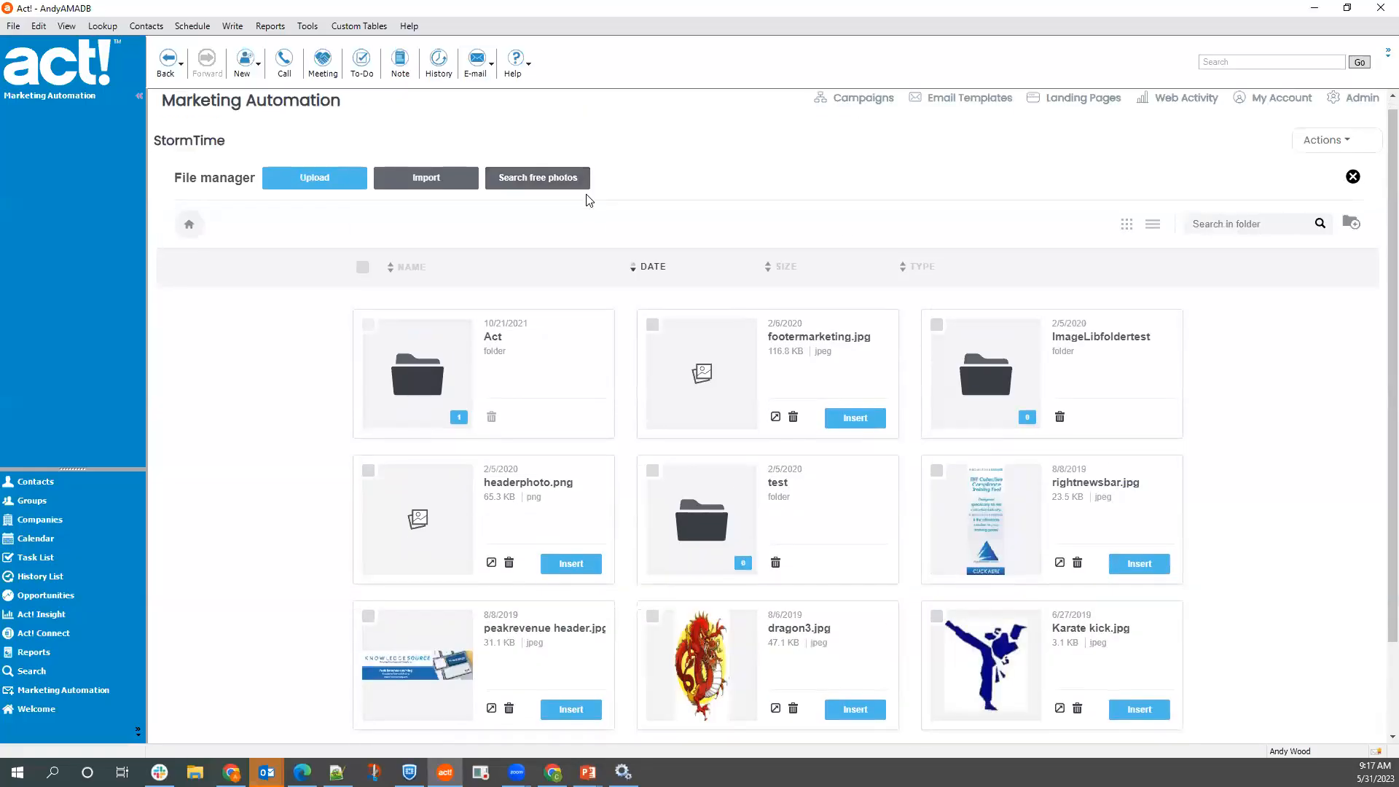
scroll(587, 197, up, 1)
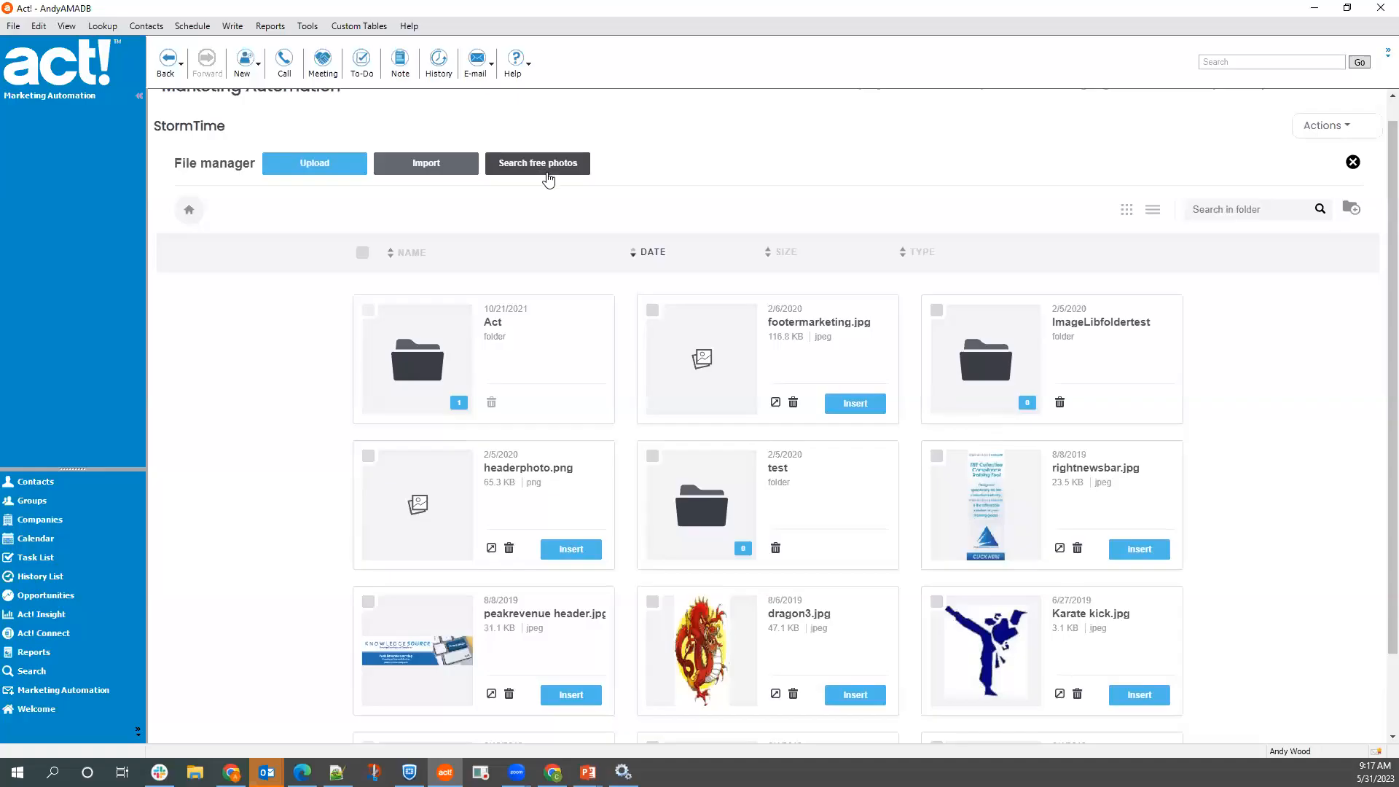
scroll(548, 180, up, 1)
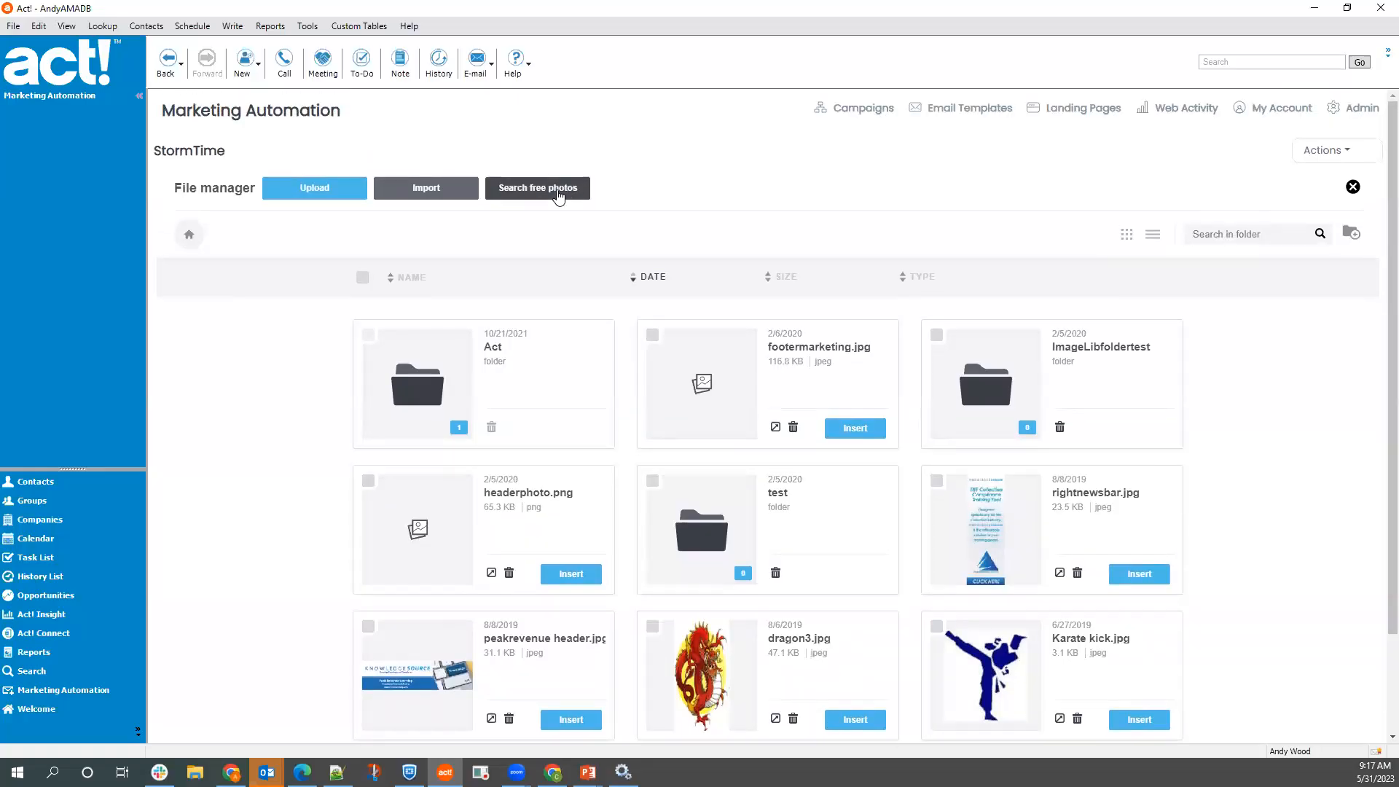
- Look at the free photo search and the contents of the Roofing folder, and return to the file manager's root folder
click(562, 191)
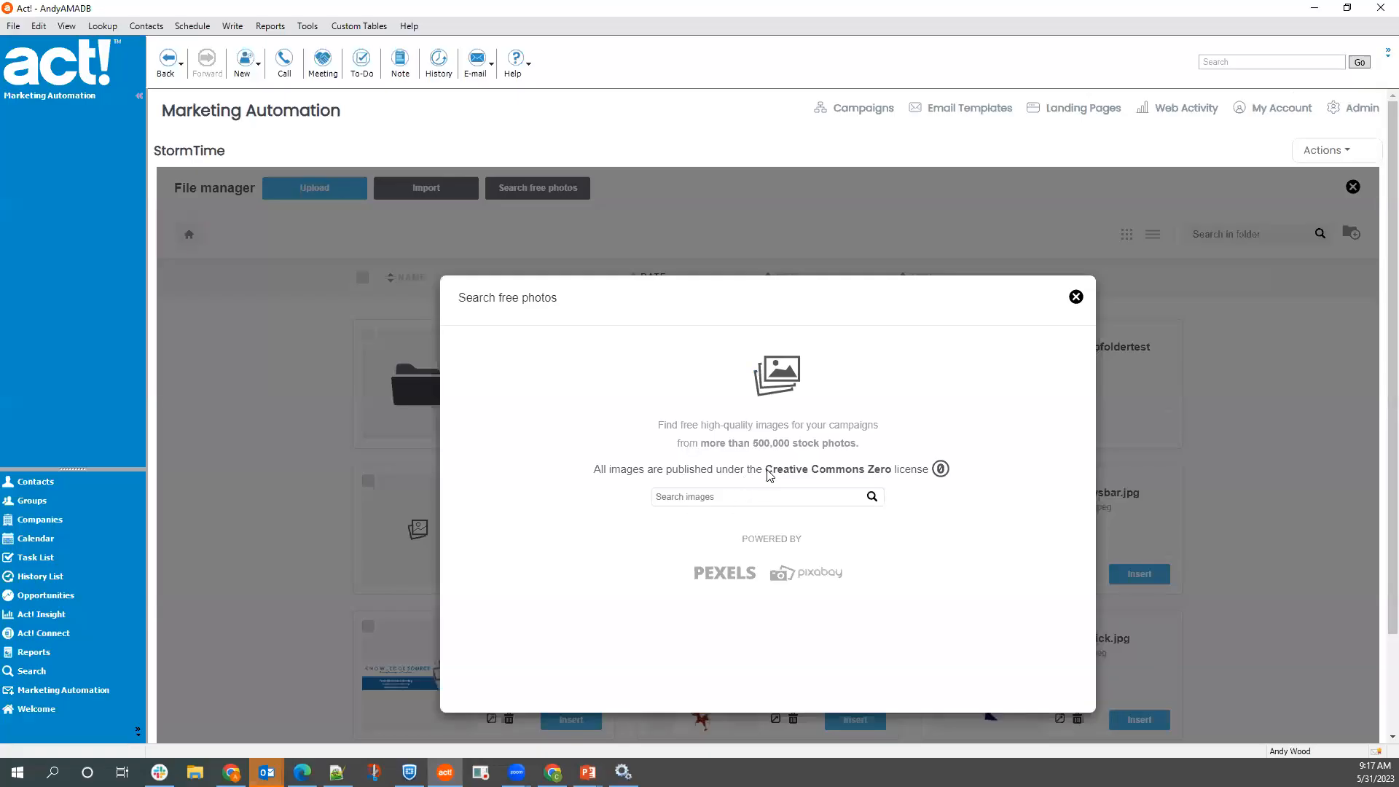
click(1075, 297)
scroll(1071, 620, down, 6)
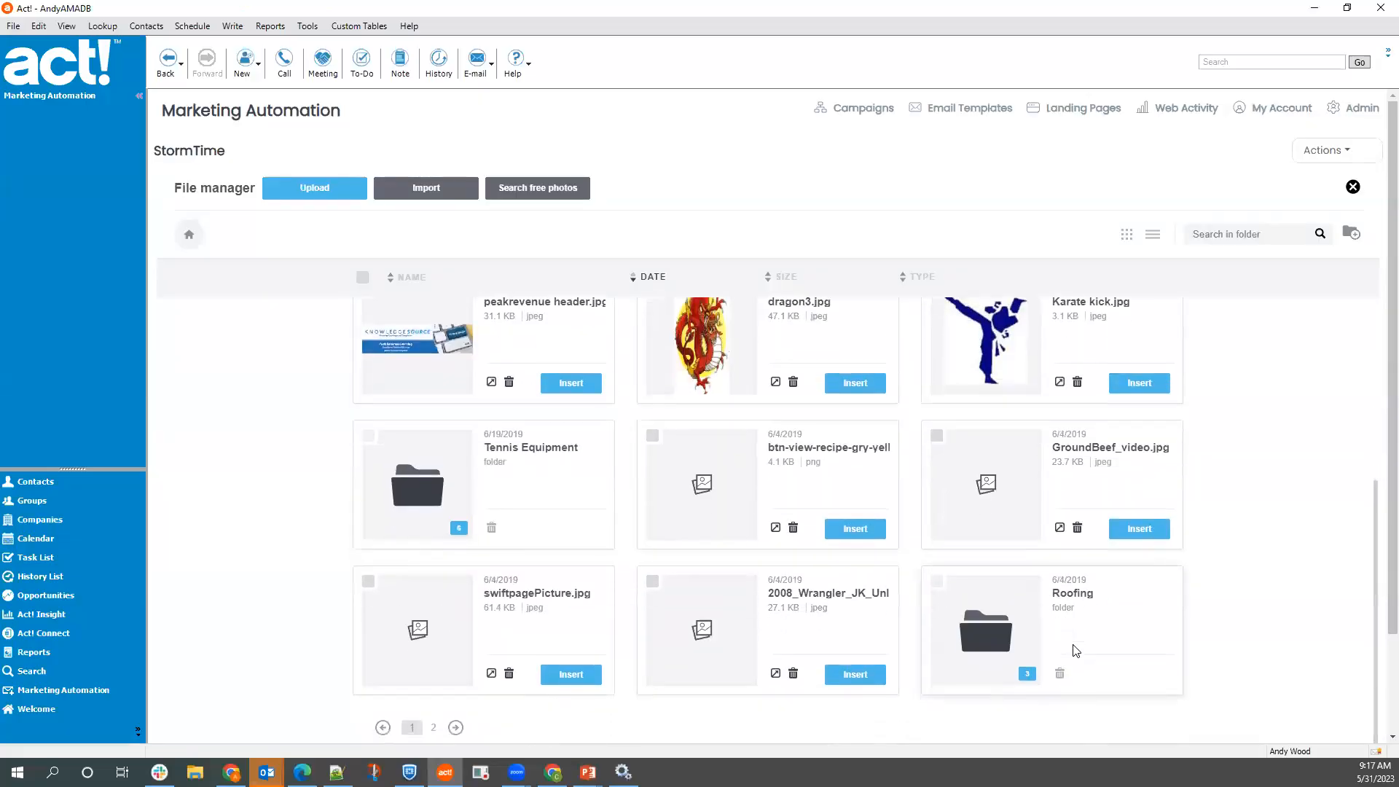
click(1020, 529)
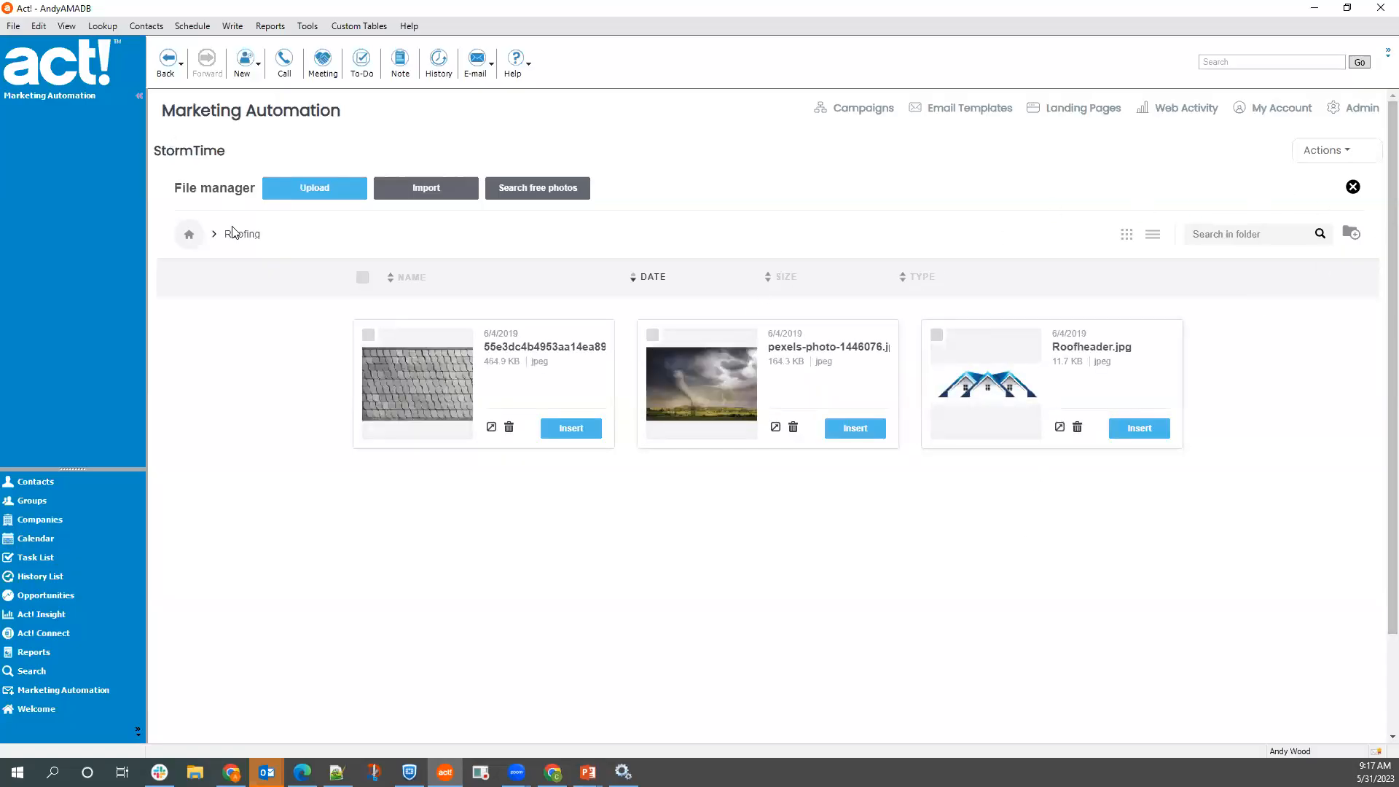
click(191, 235)
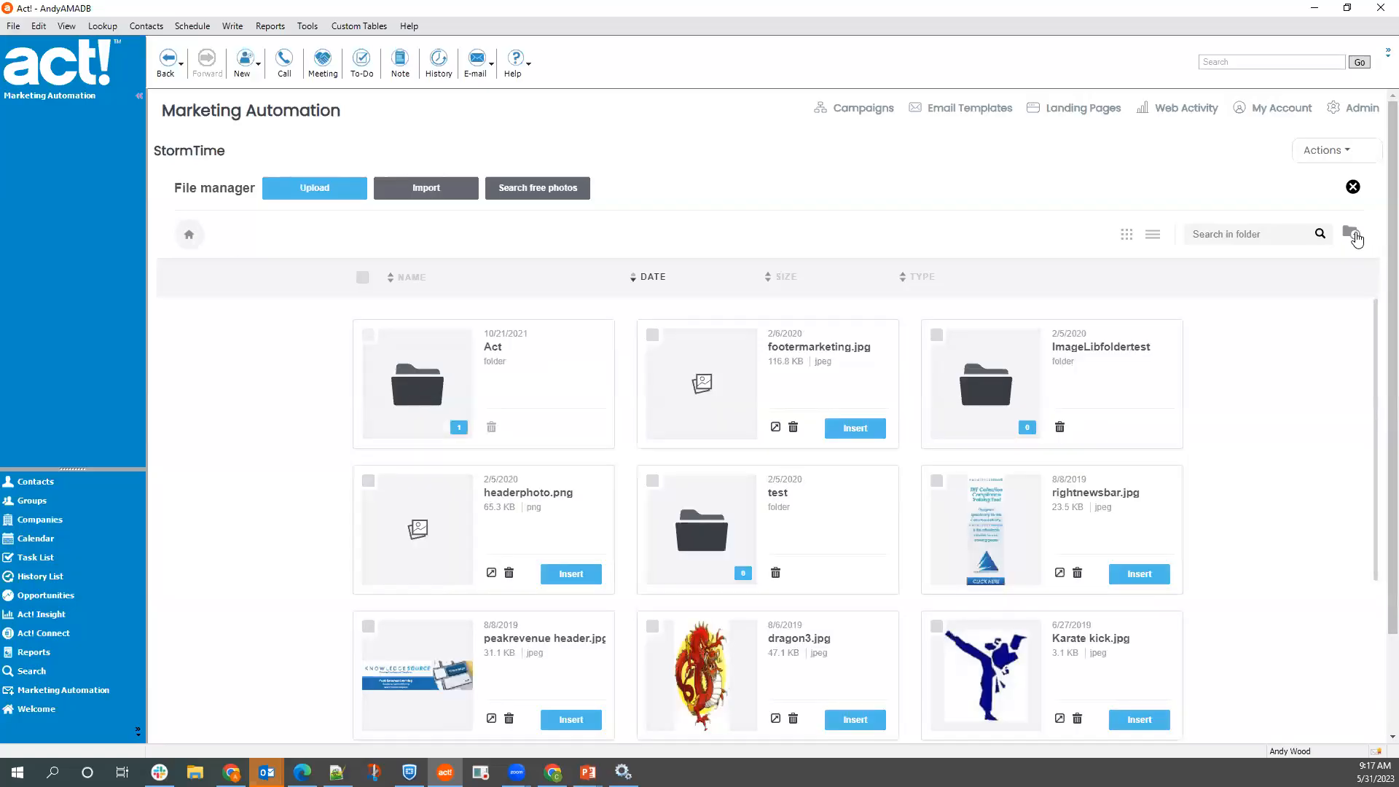
click(1352, 233)
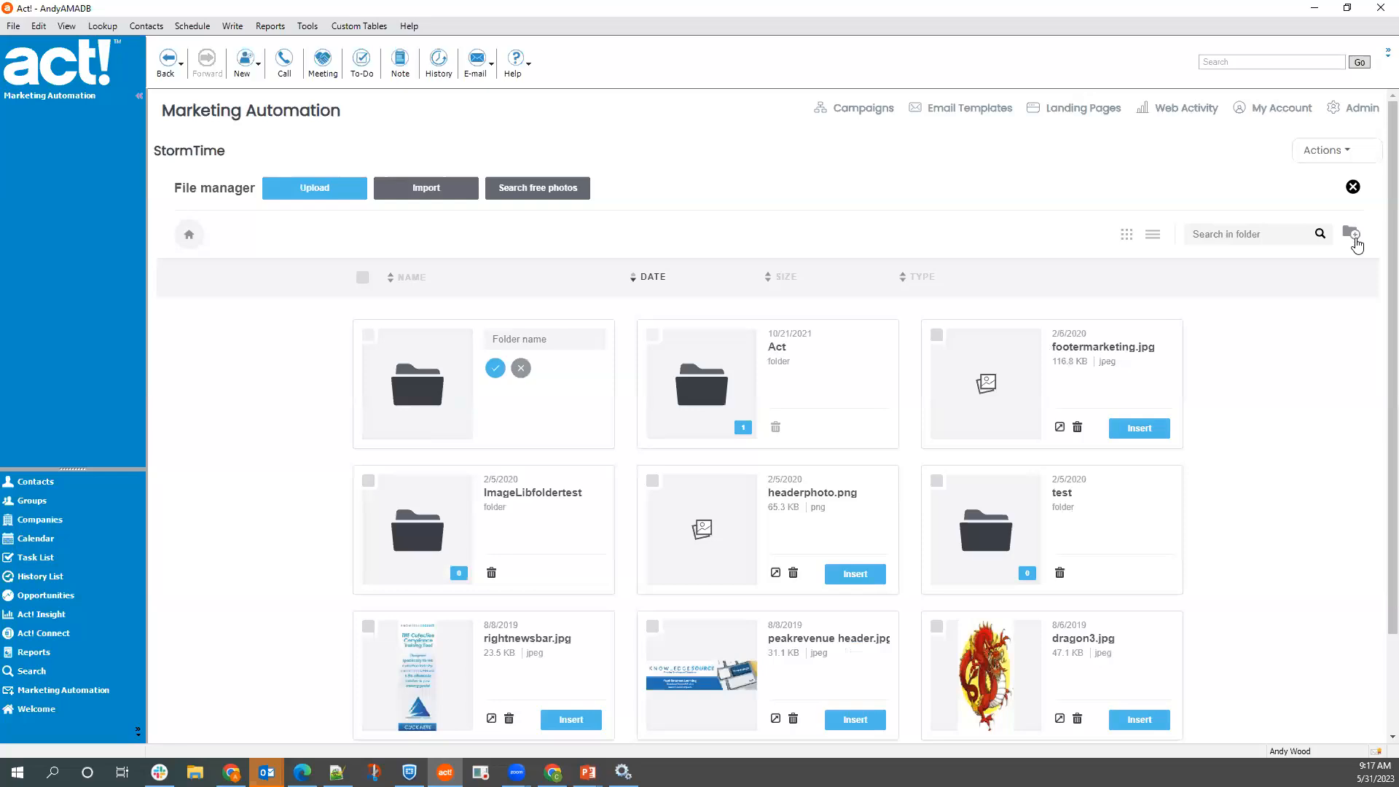
click(1354, 239)
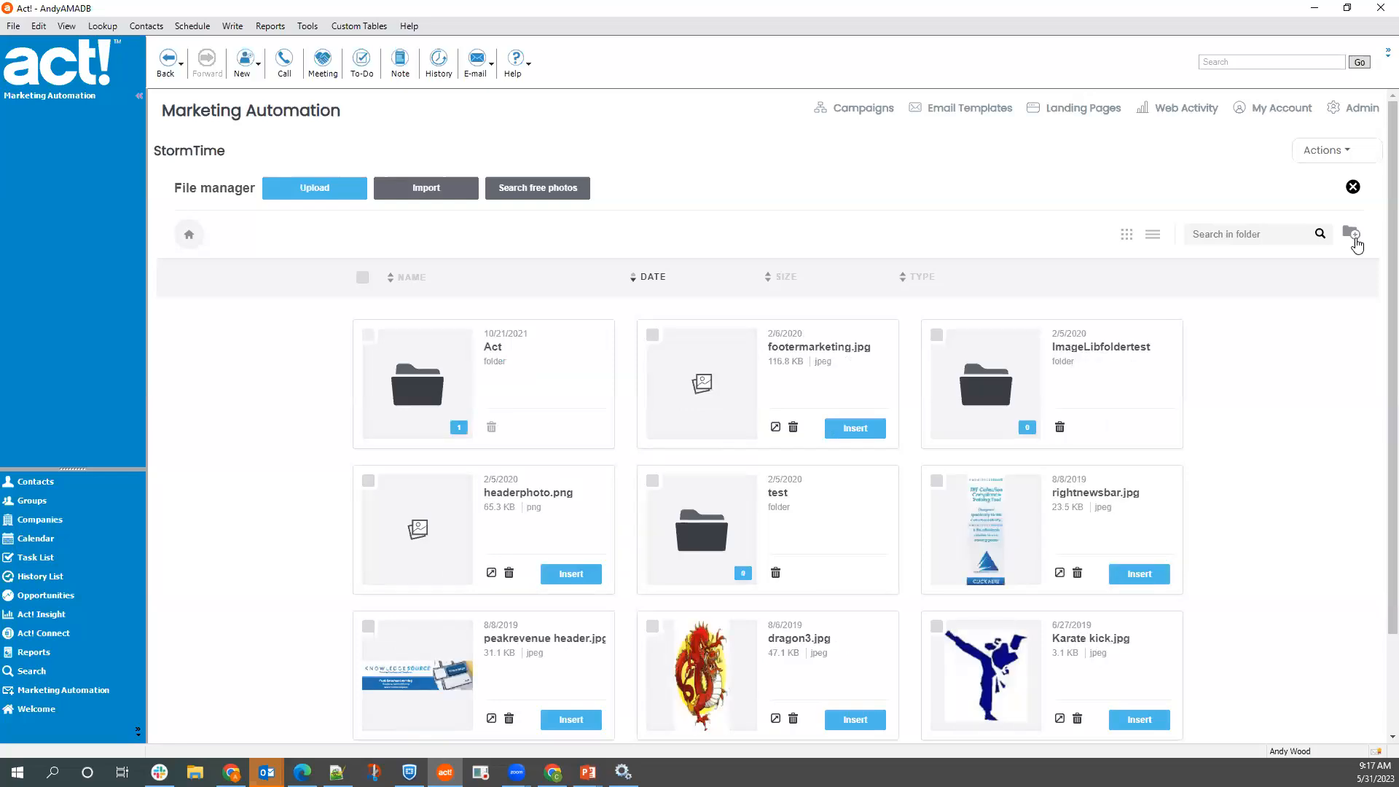
scroll(1275, 393, down, 5)
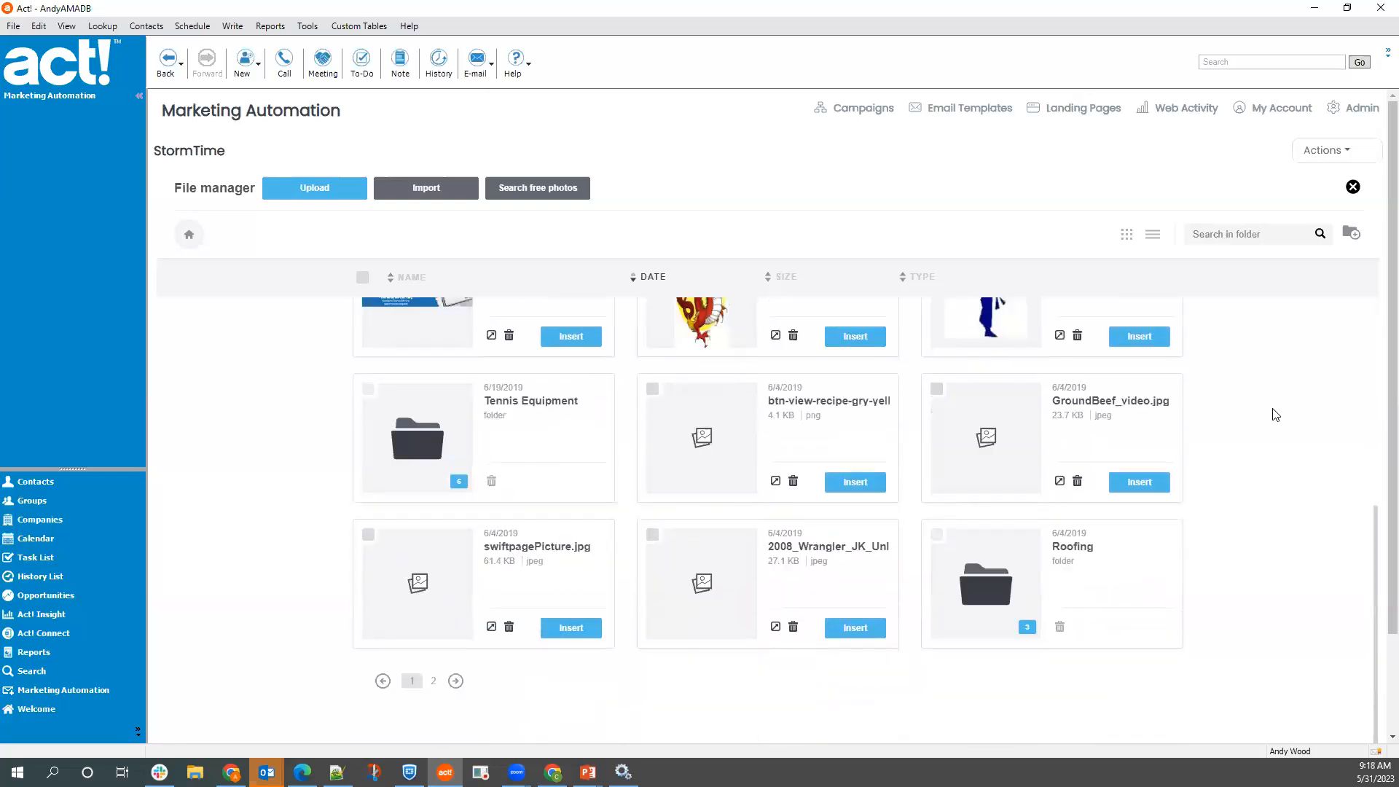
scroll(1281, 335, up, 3)
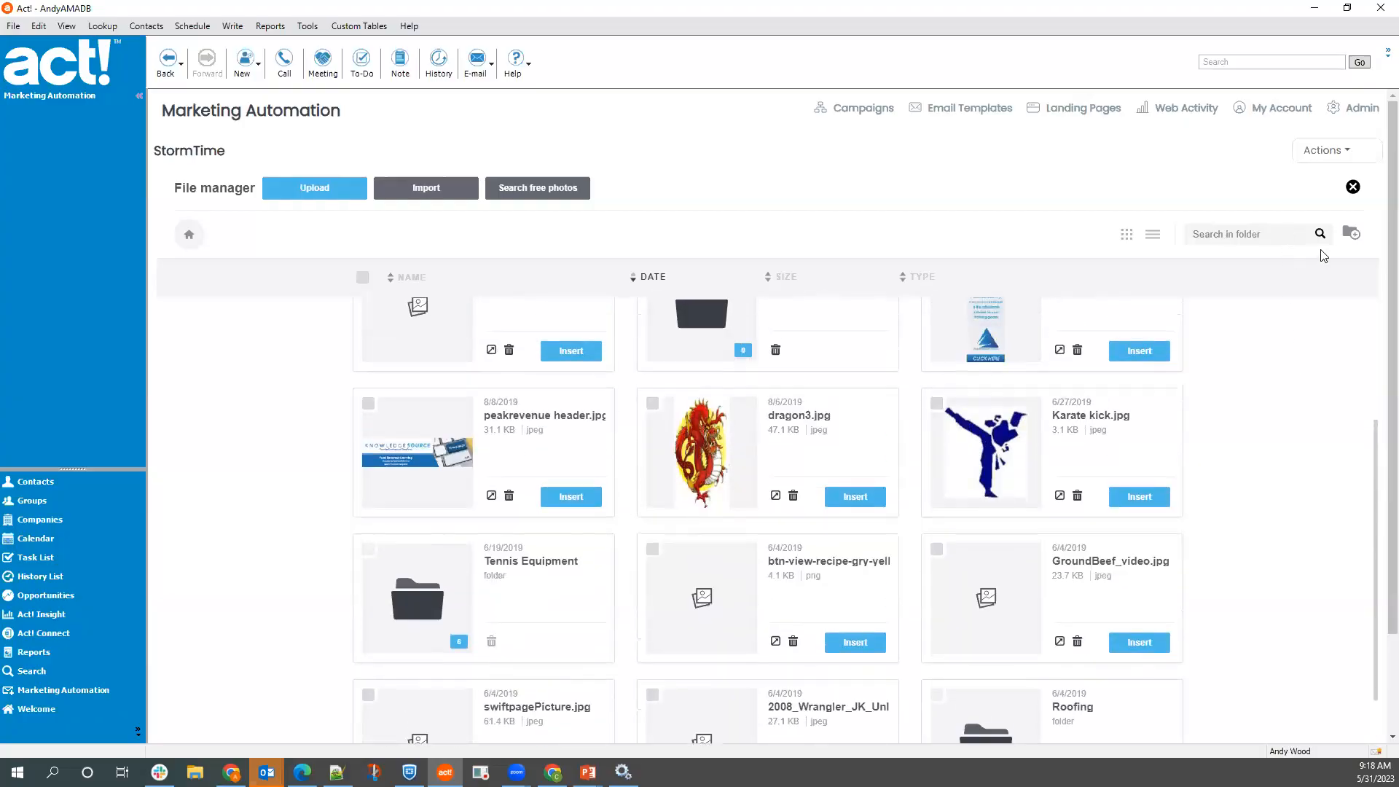
click(1350, 234)
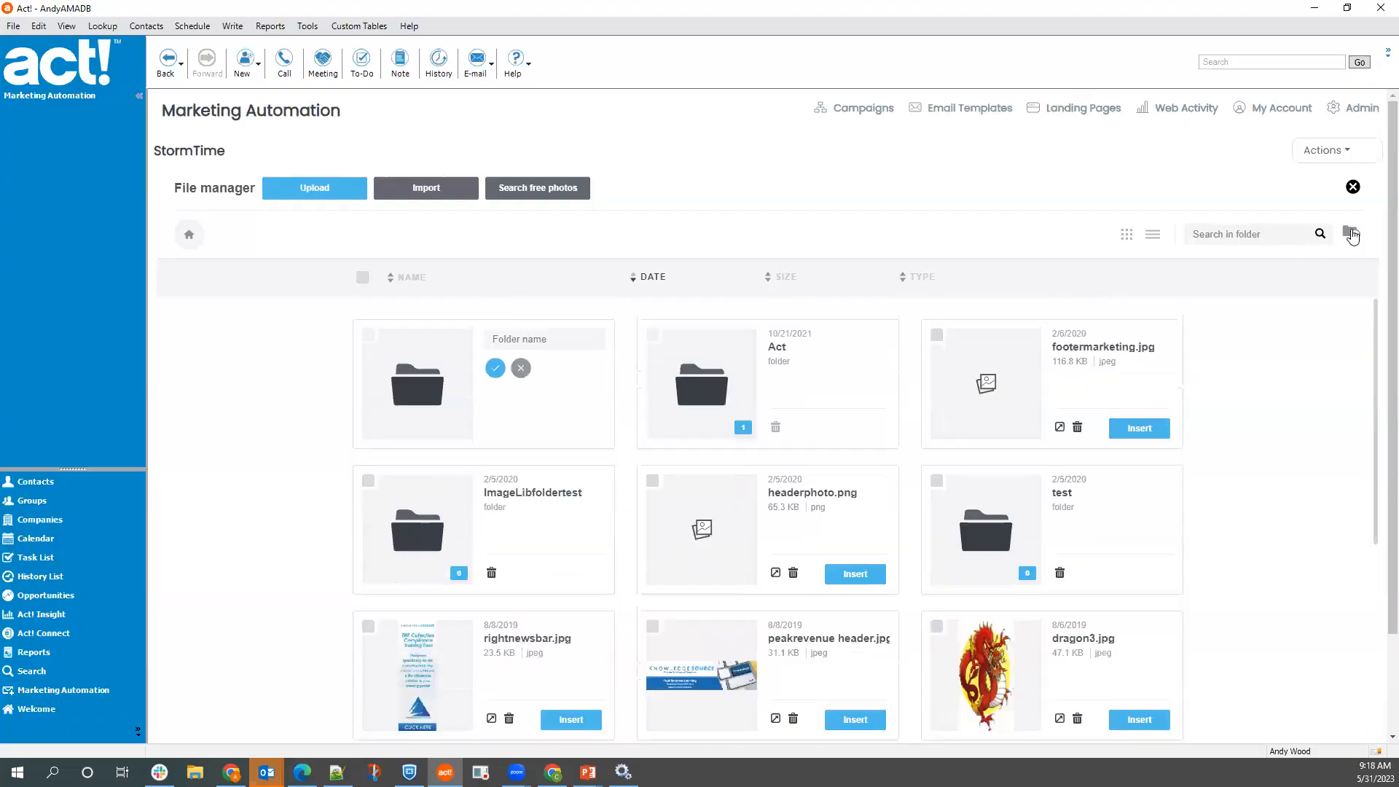
click(520, 368)
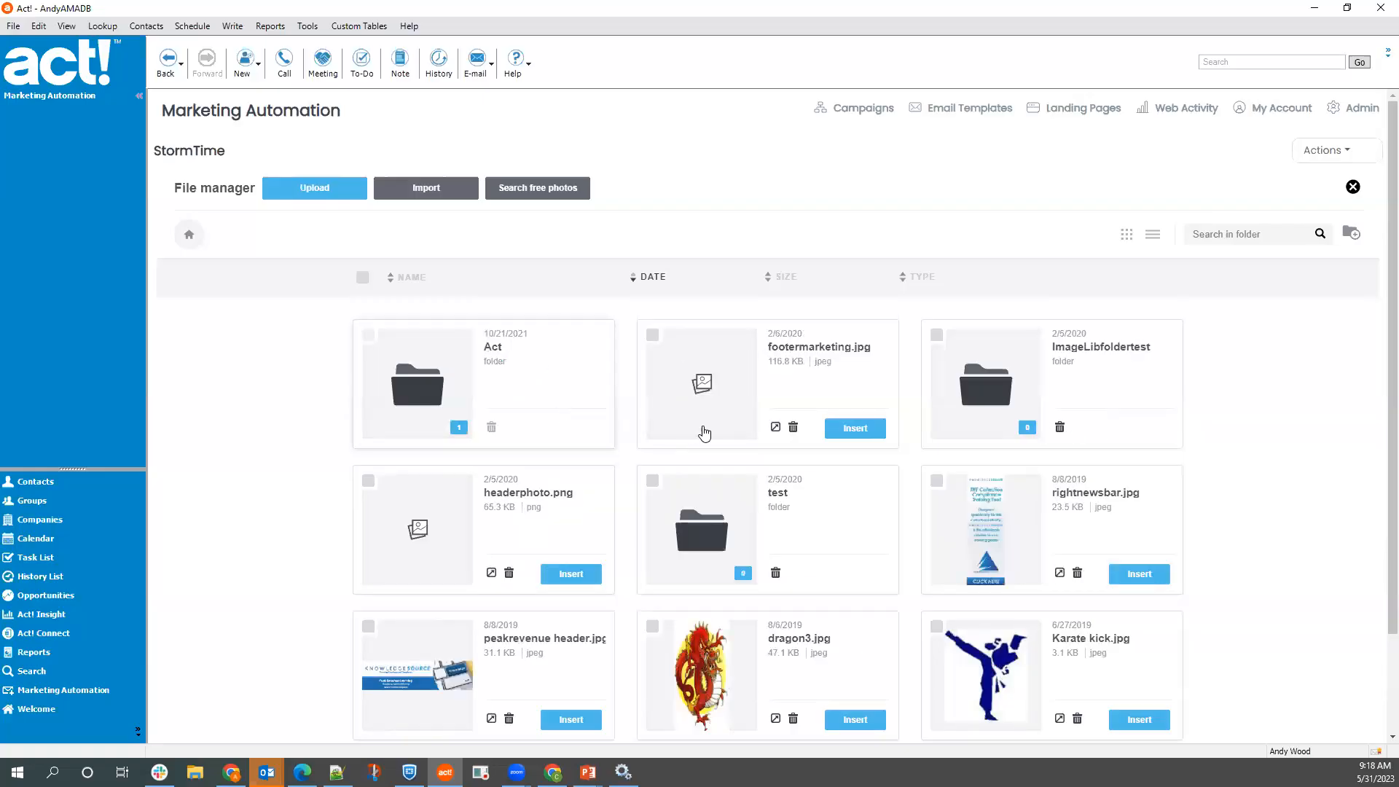
- Insert Roofheader.jpg from the Roofing folder into the full-width image block
scroll(1027, 452, down, 5)
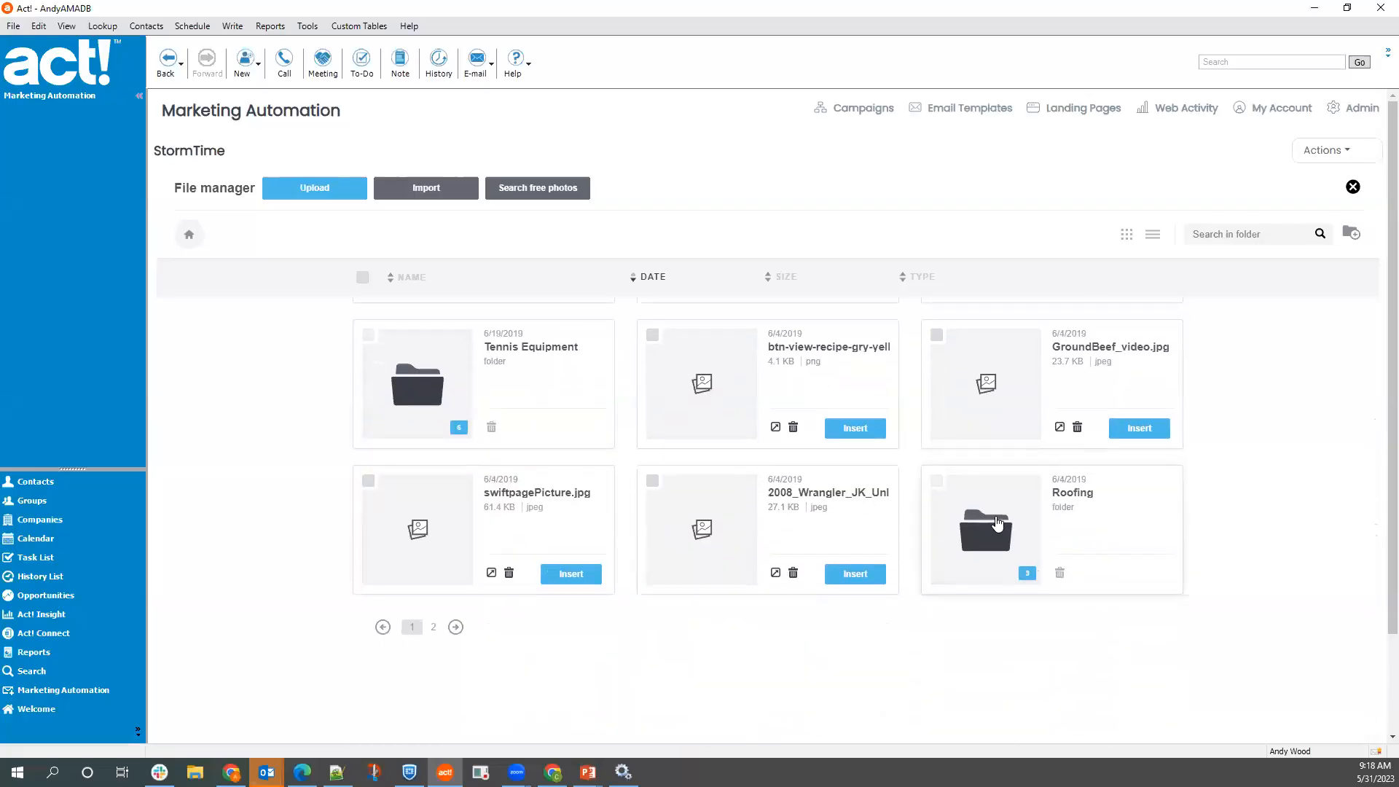
click(1001, 525)
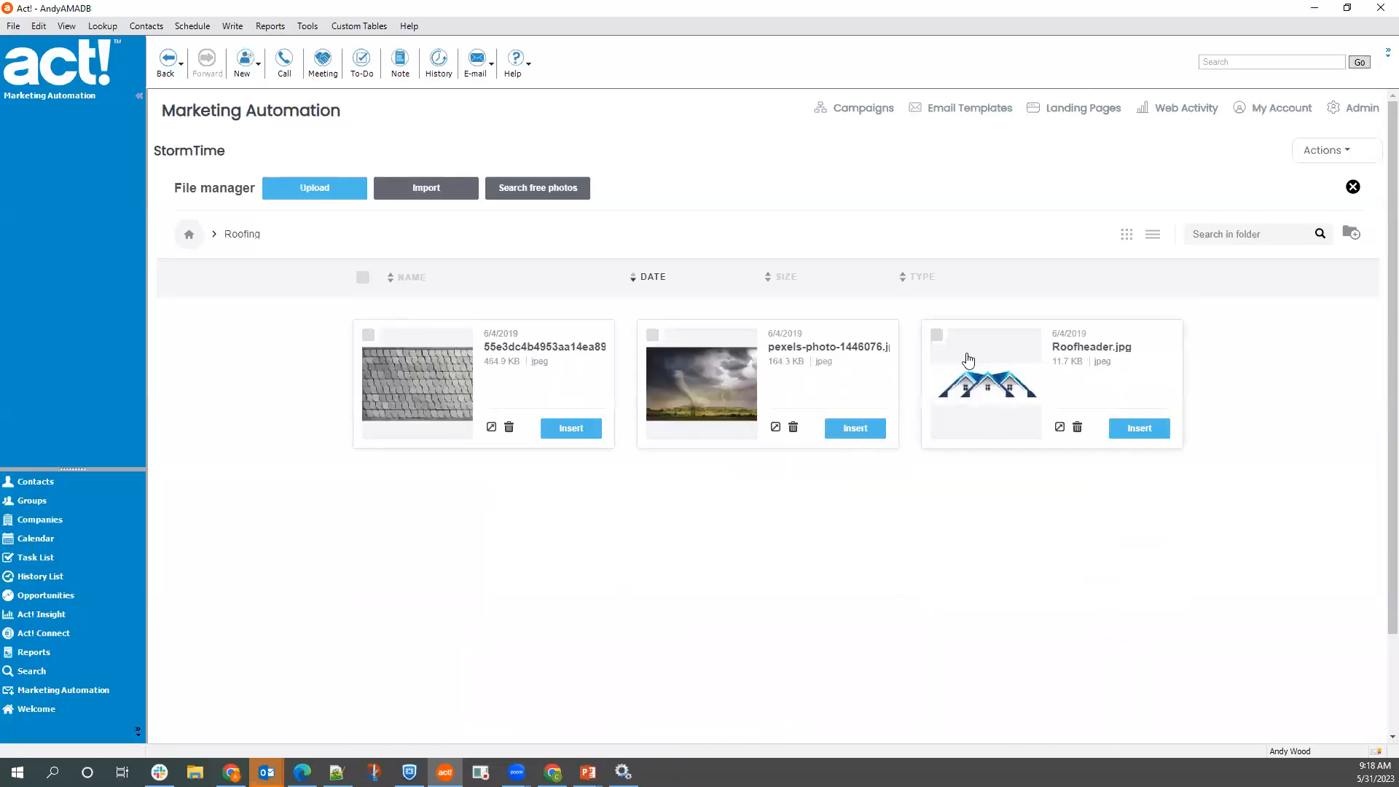
click(936, 335)
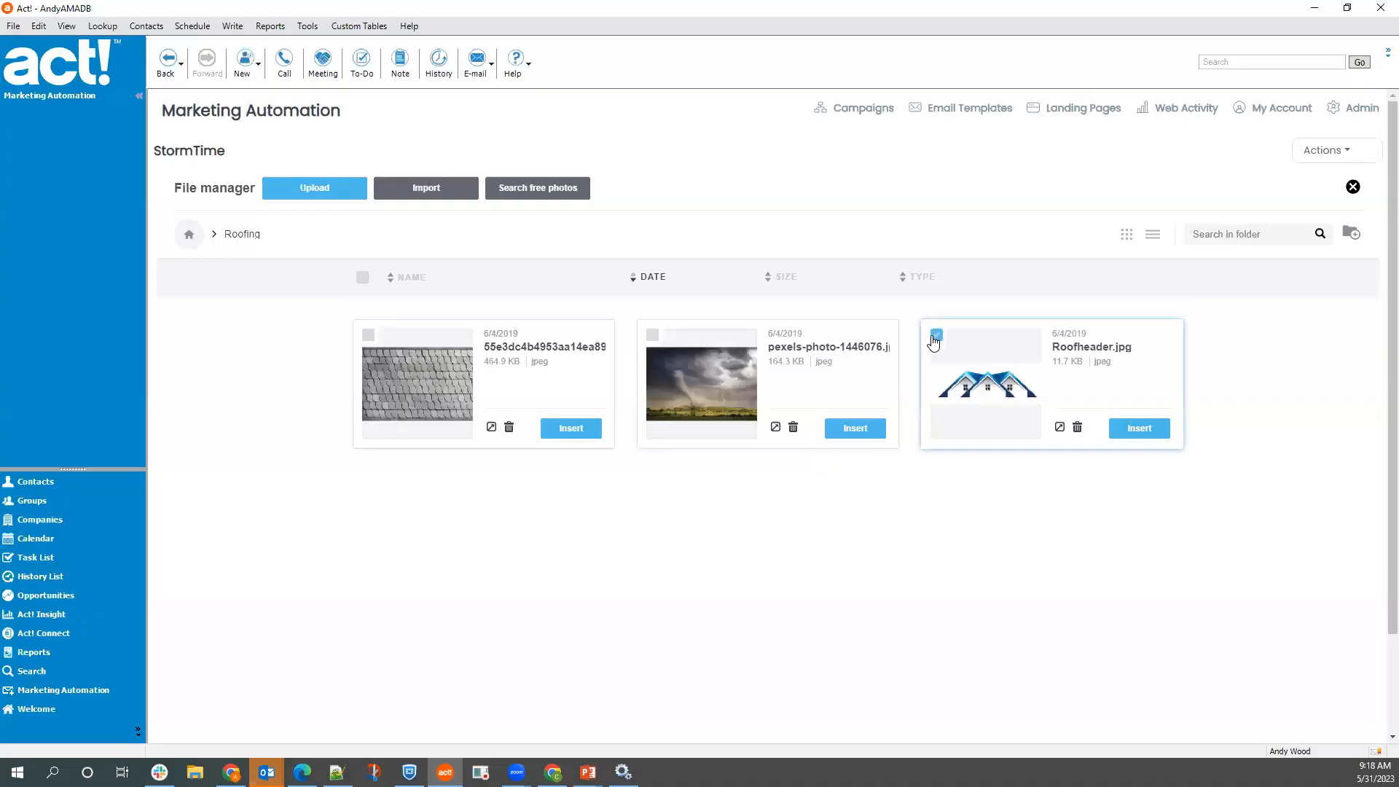
click(1131, 428)
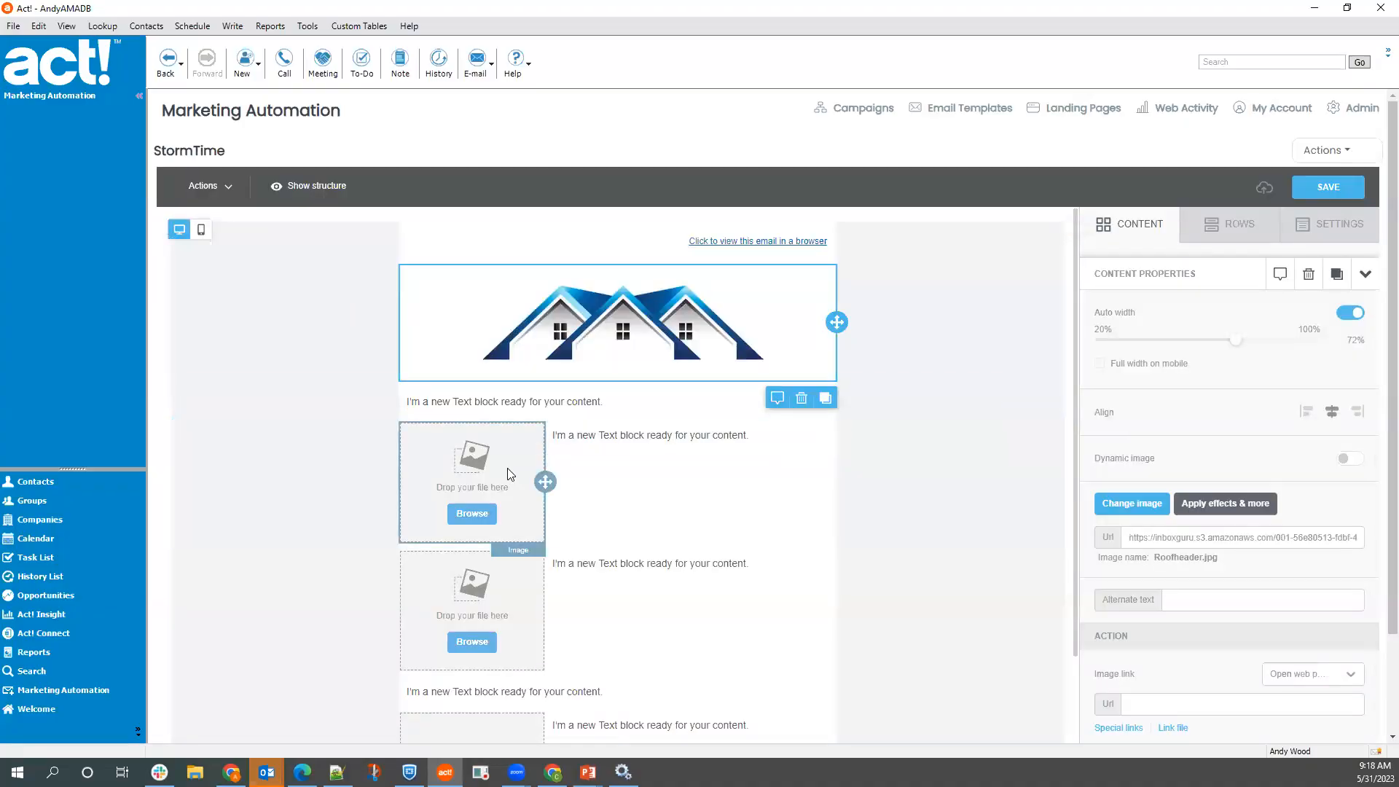
- Insert the storm photo pexels-photo-1446076 and the grey shingles photo from the Roofing folder into the two narrow-column image blocks
click(481, 513)
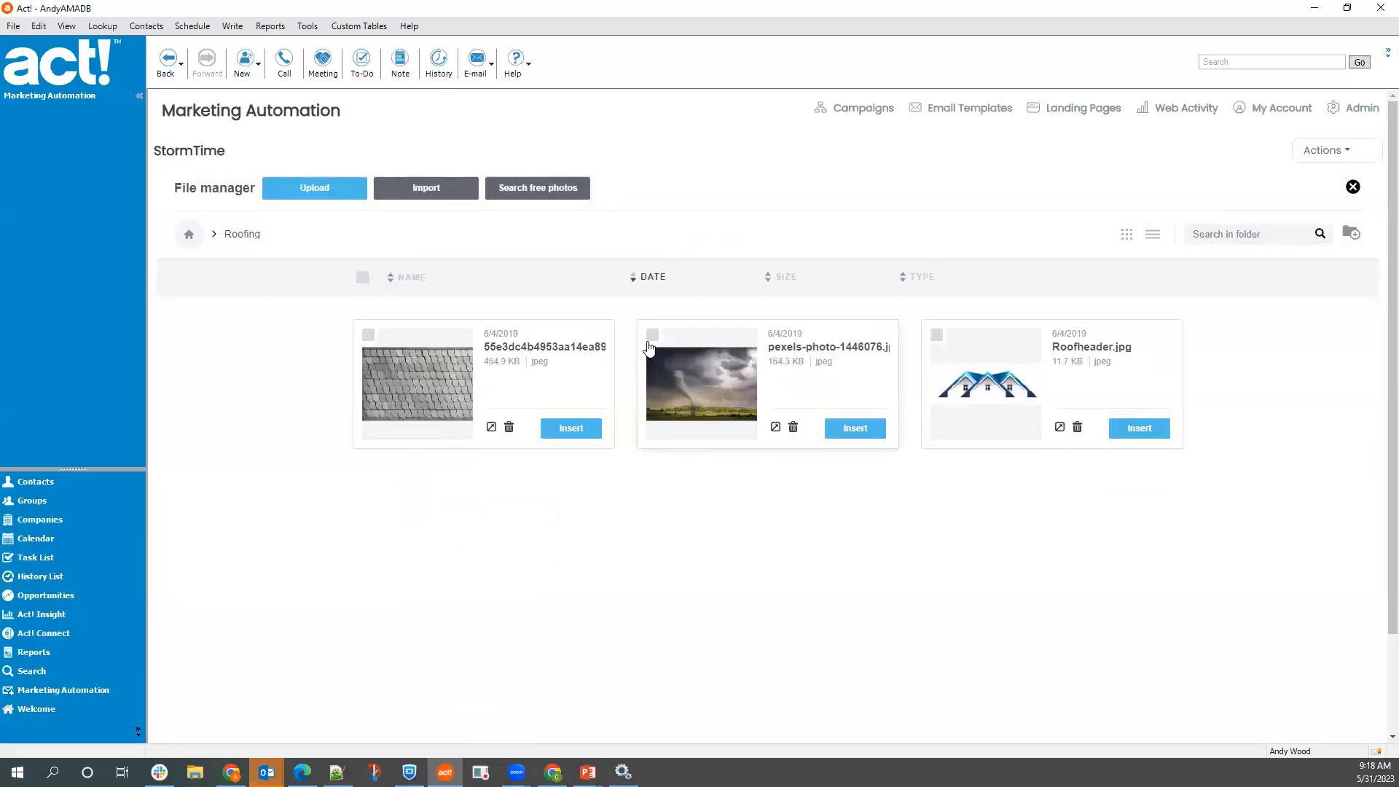
click(653, 336)
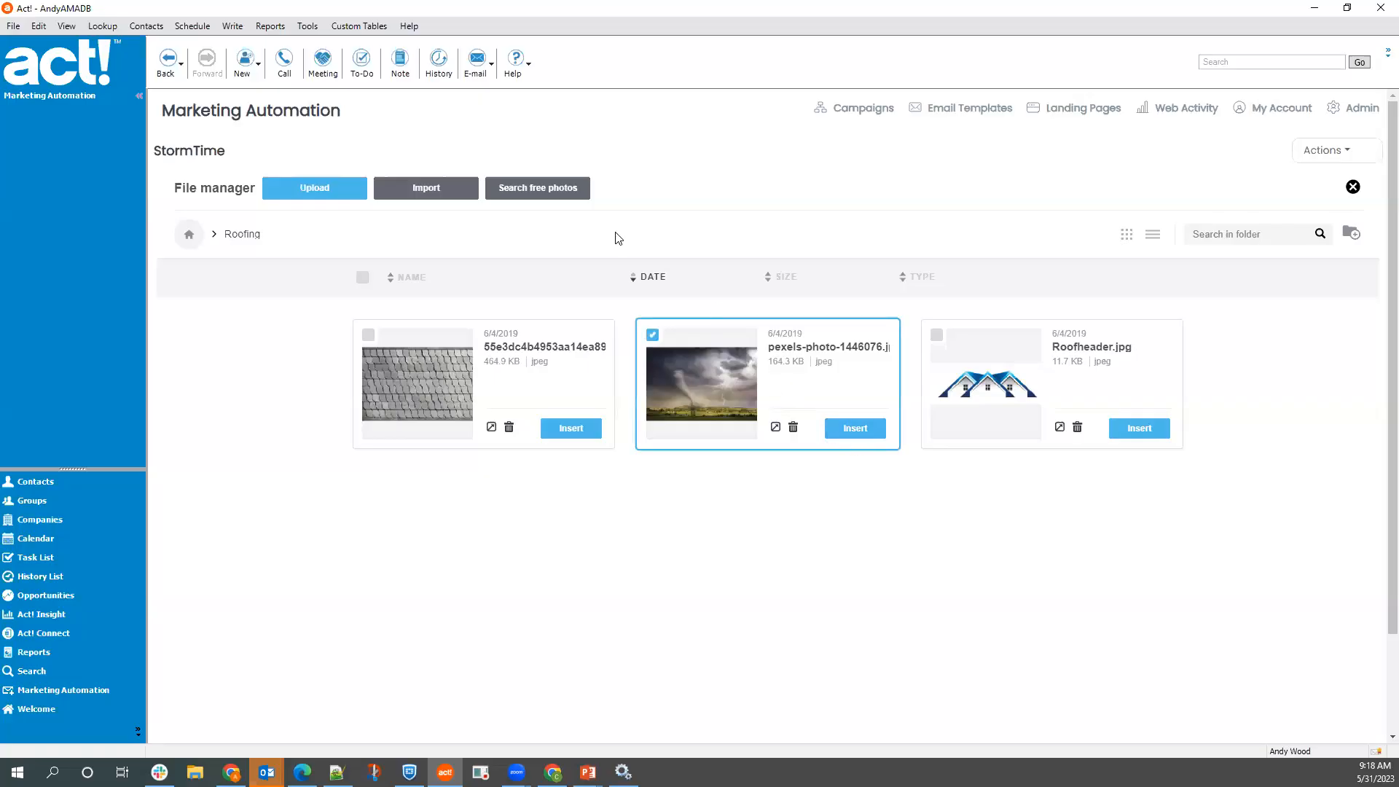
click(867, 437)
click(471, 619)
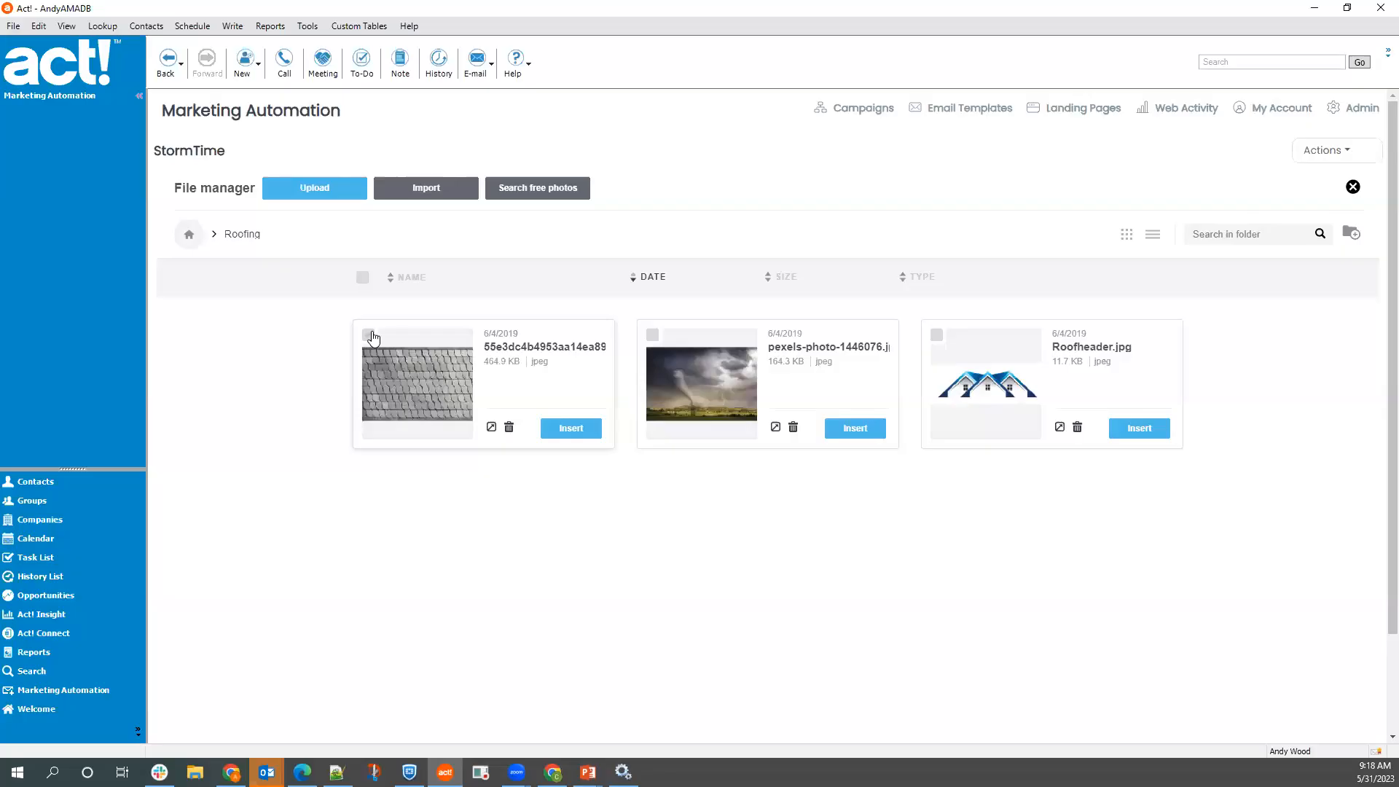
click(594, 430)
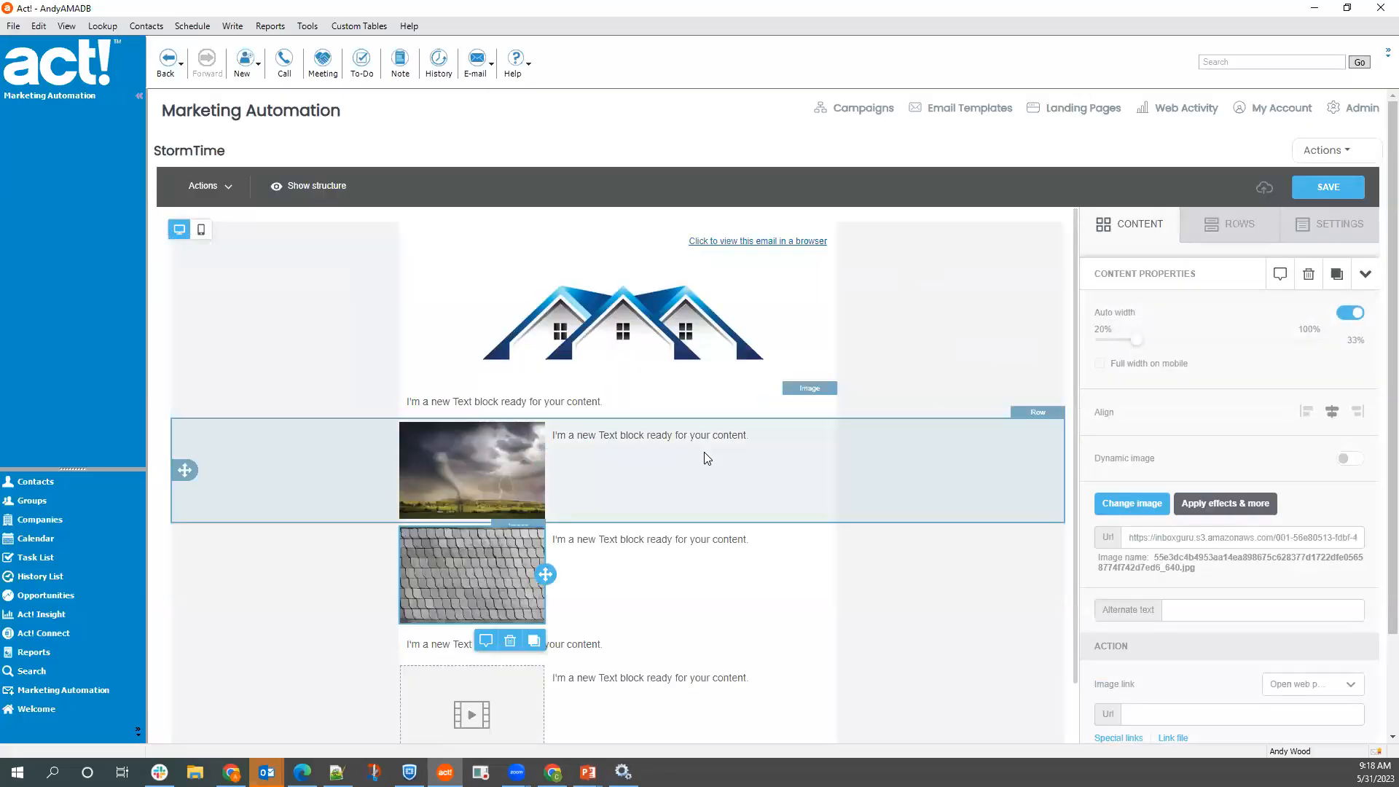
- Search the free photos for "shingles" as an alternative to the second narrow-column image, and browse them without importing any
click(1137, 504)
click(553, 197)
click(746, 497)
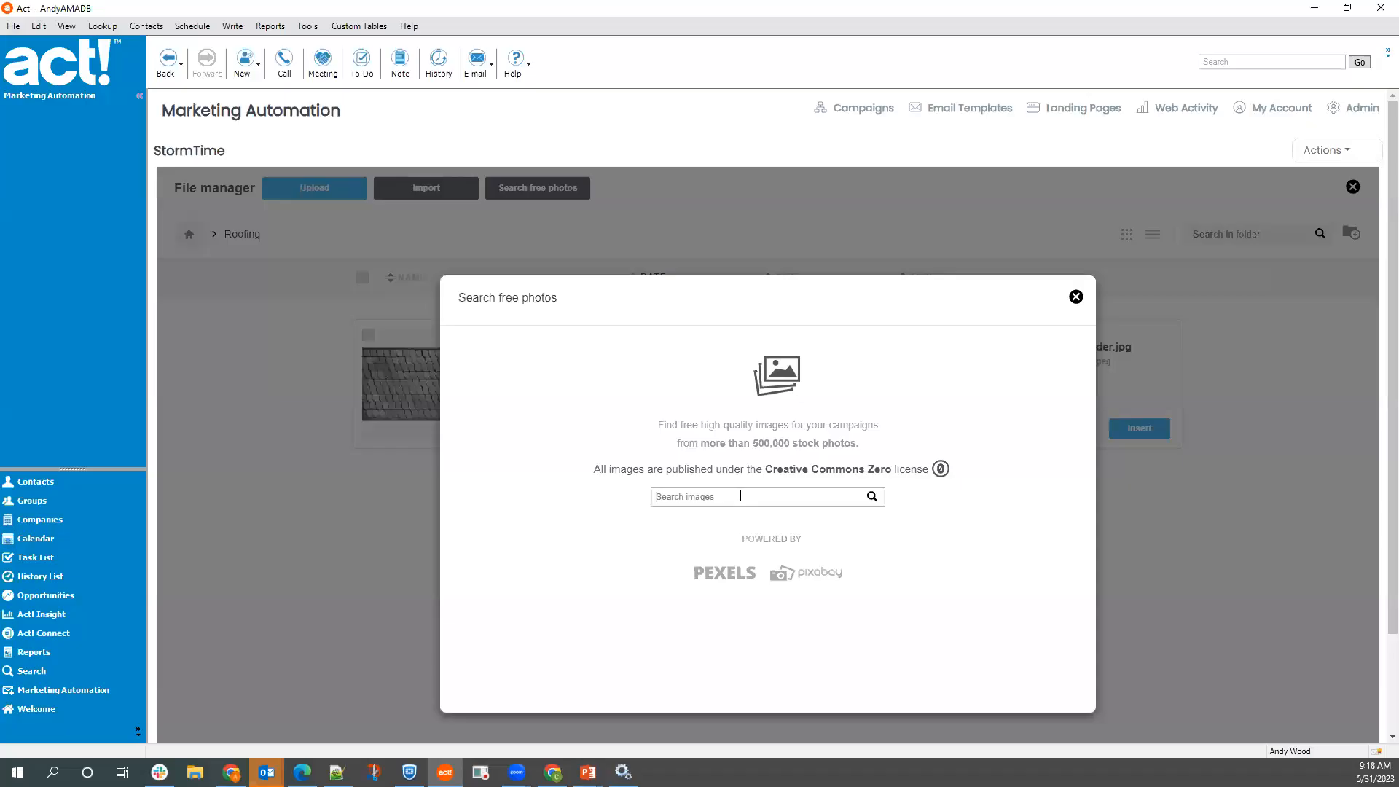
text(shingles)
click(872, 498)
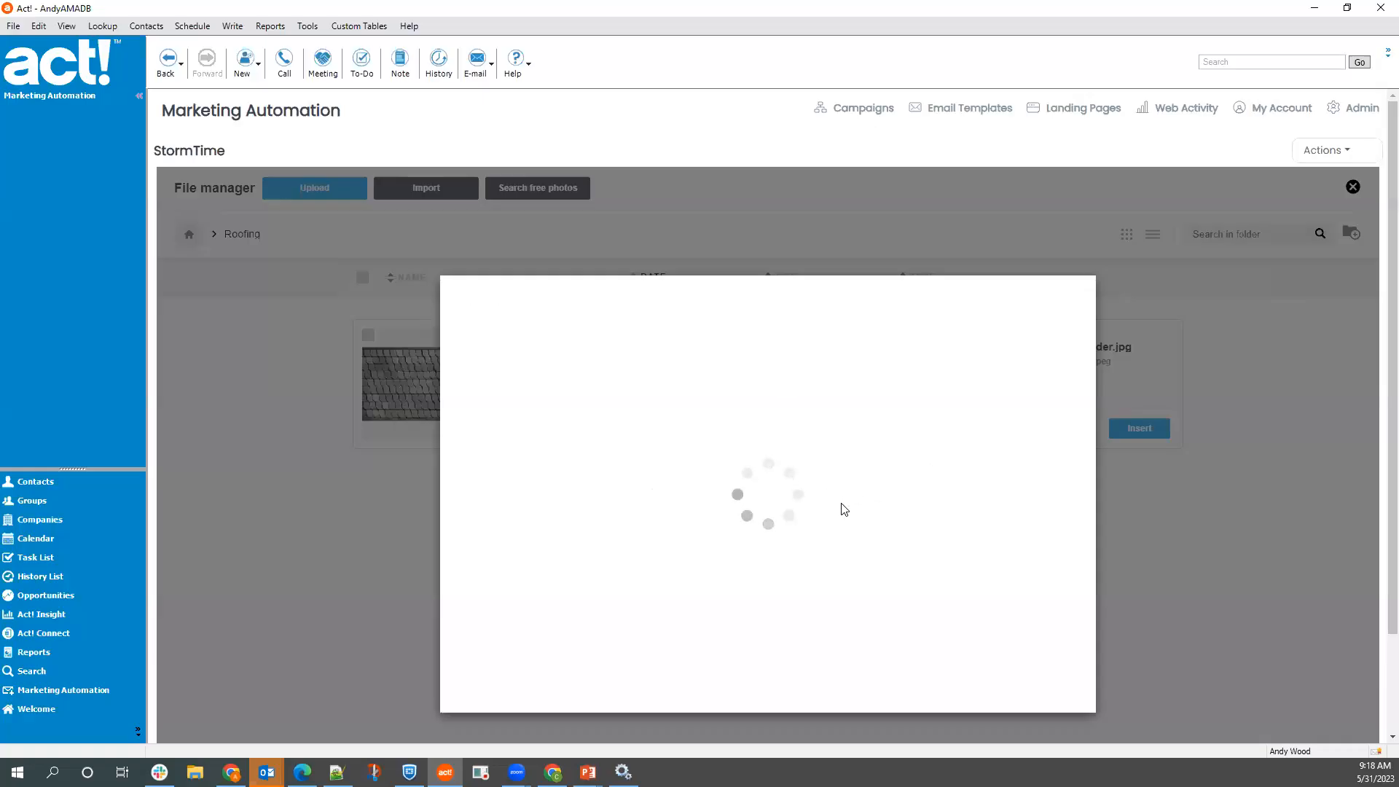
scroll(933, 501, down, 5)
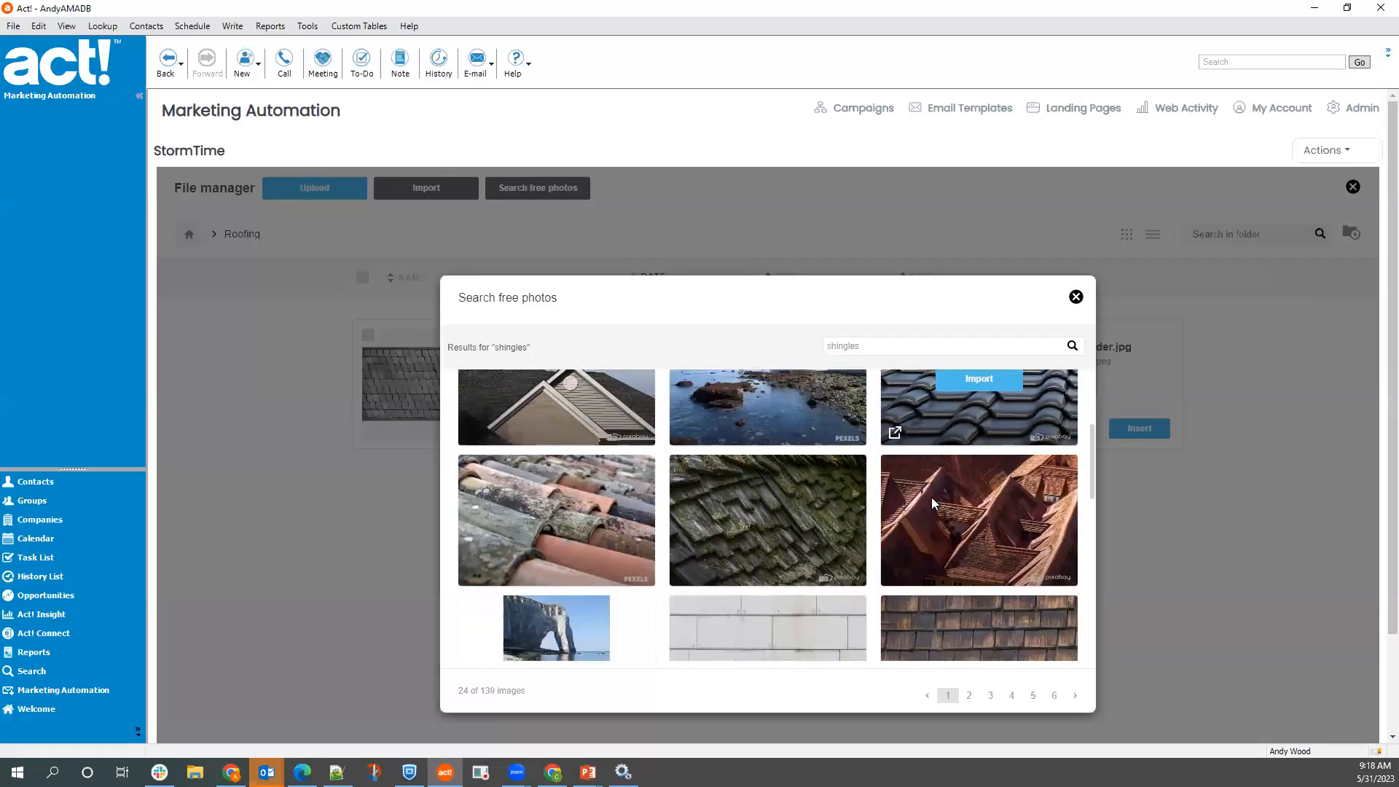
scroll(933, 501, down, 3)
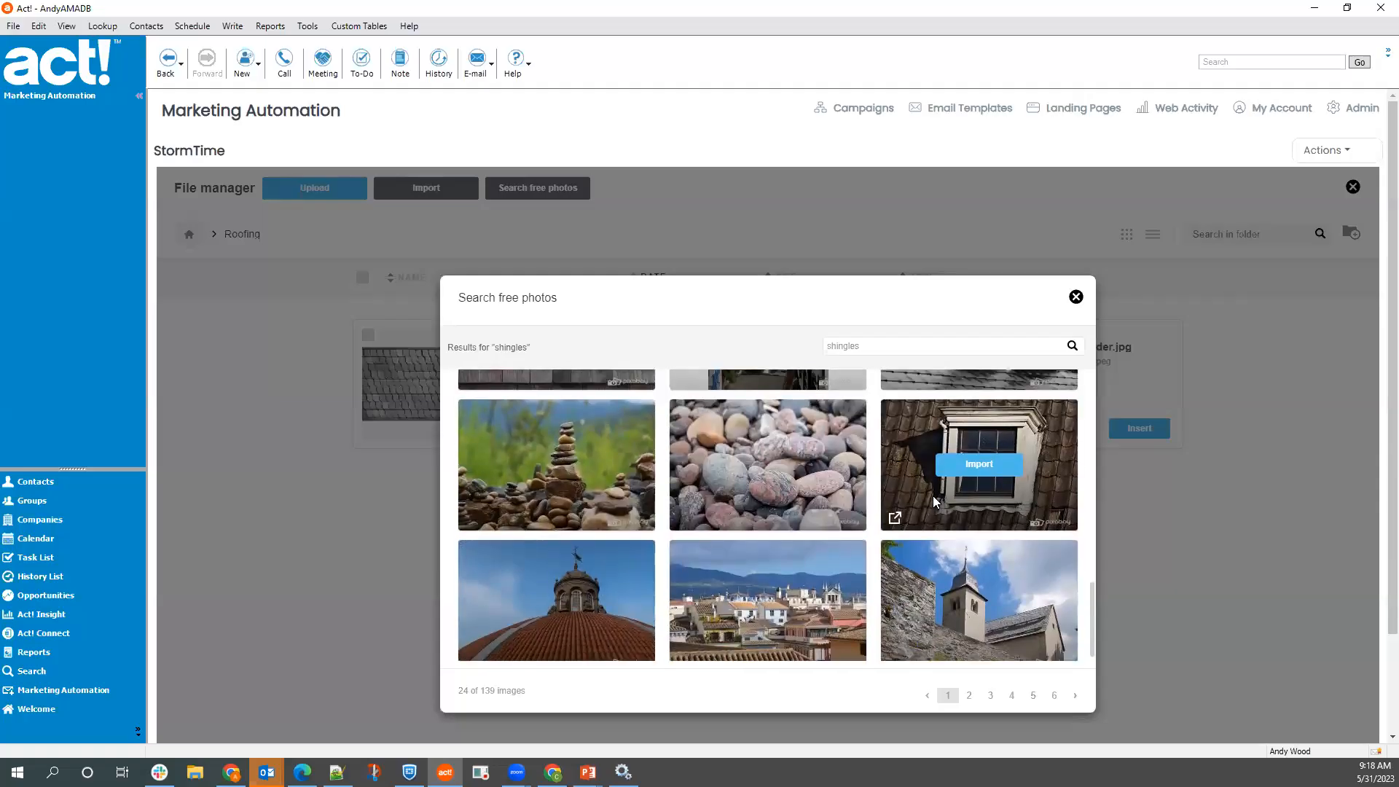
scroll(933, 501, up, 5)
scroll(935, 501, up, 2)
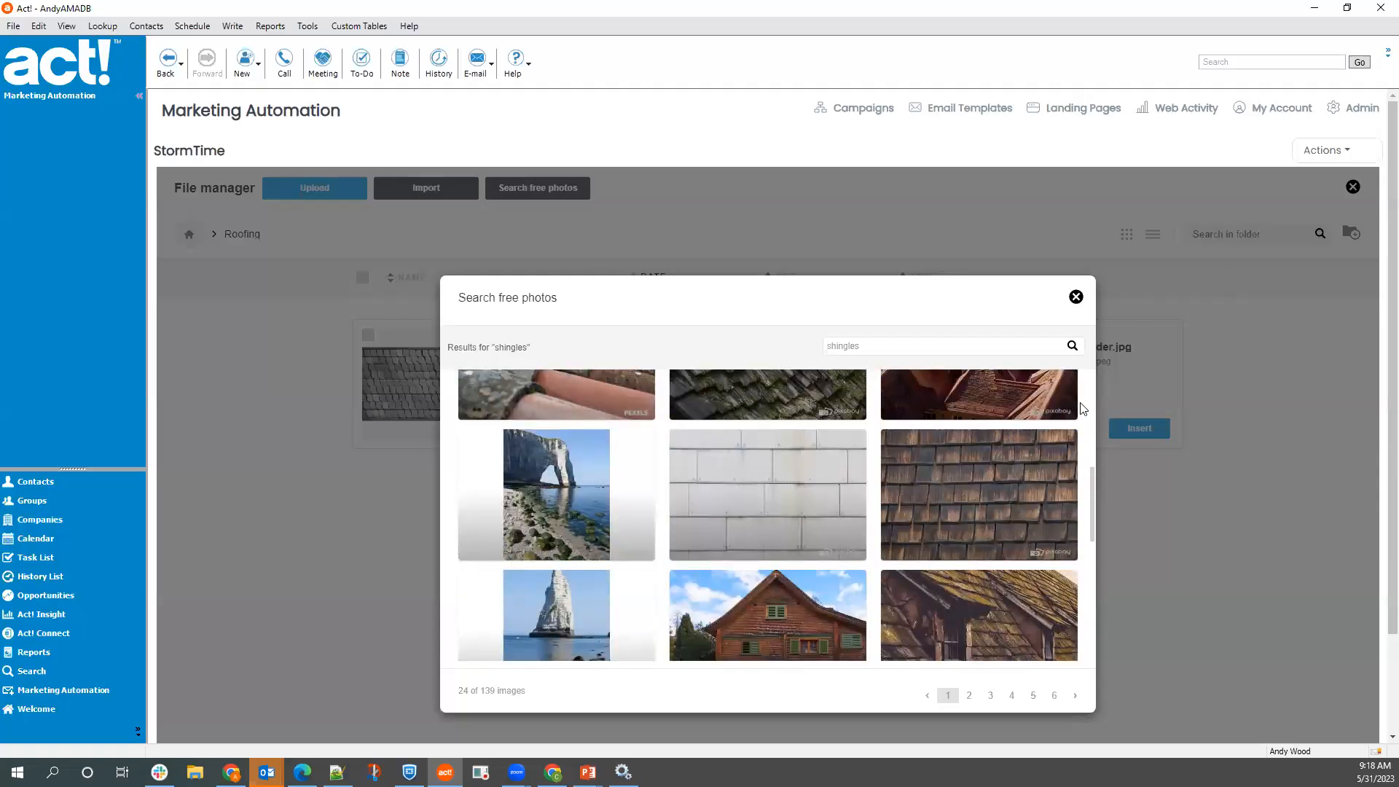
click(1076, 298)
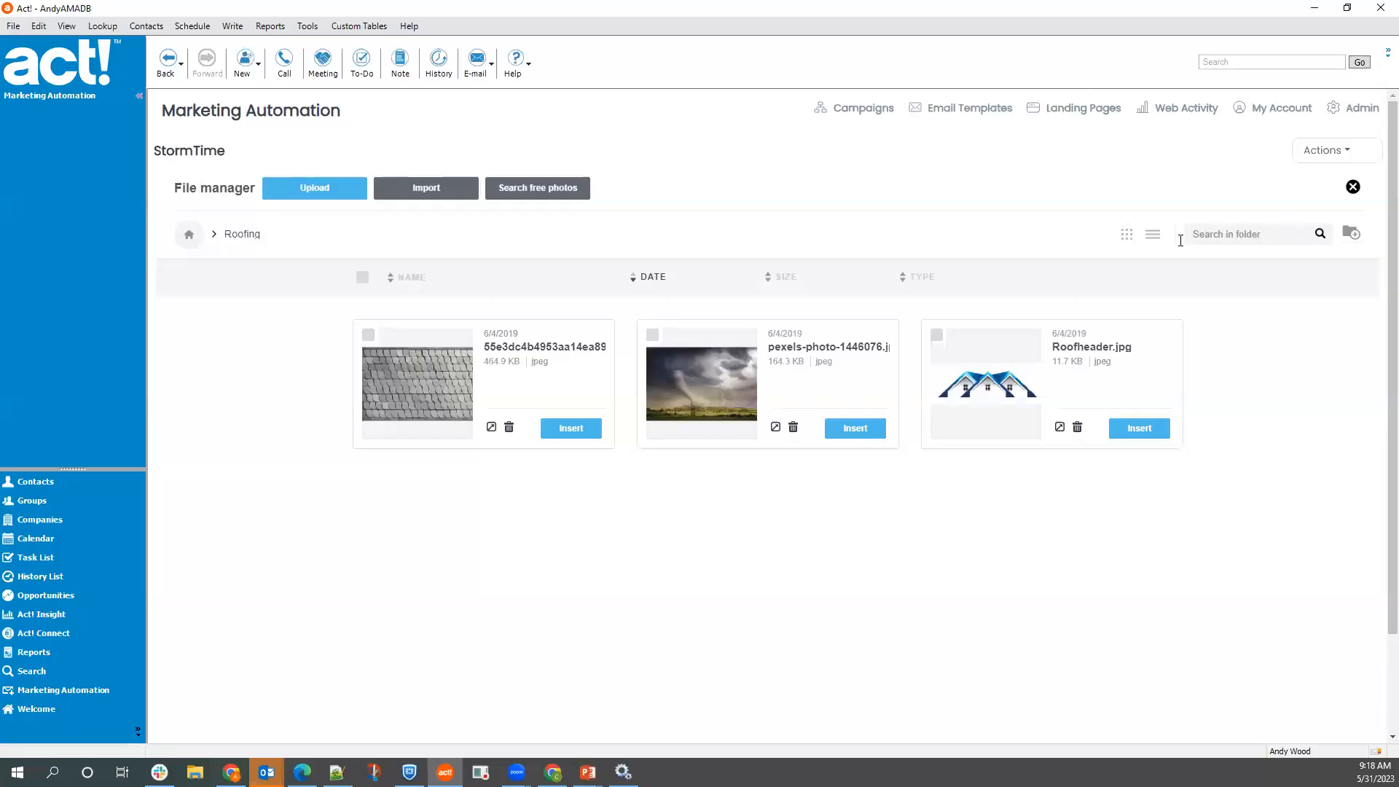
click(1353, 187)
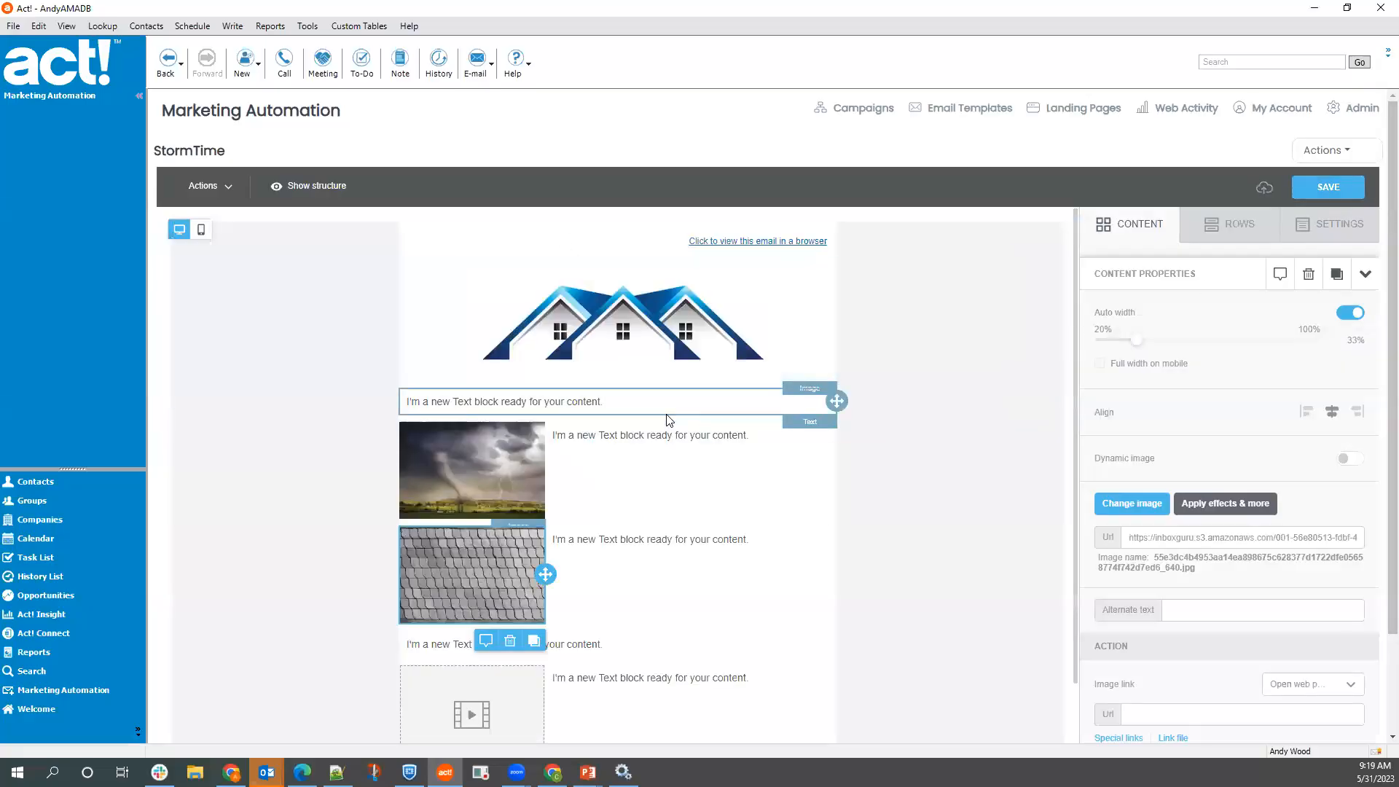
scroll(526, 408, down, 2)
scroll(528, 405, down, 1)
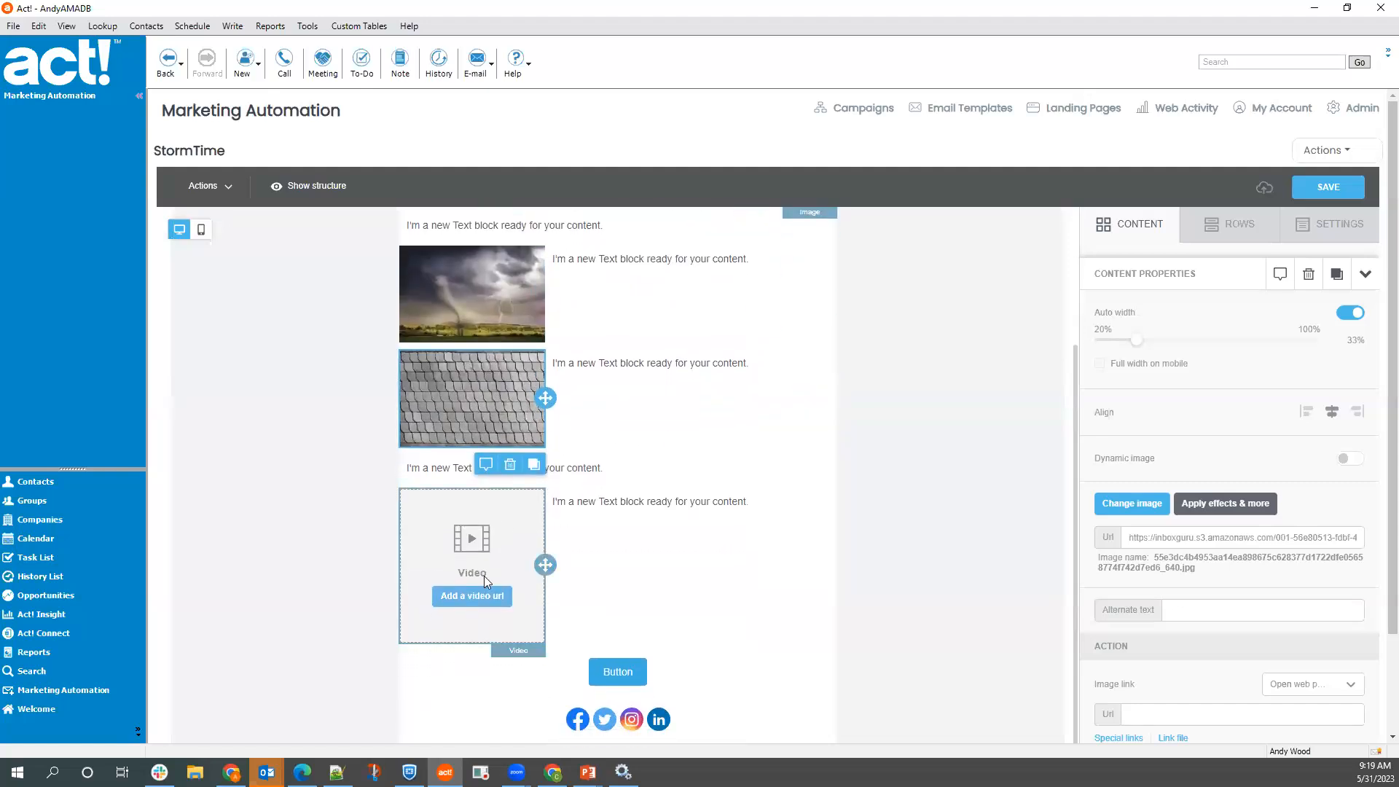
click(487, 596)
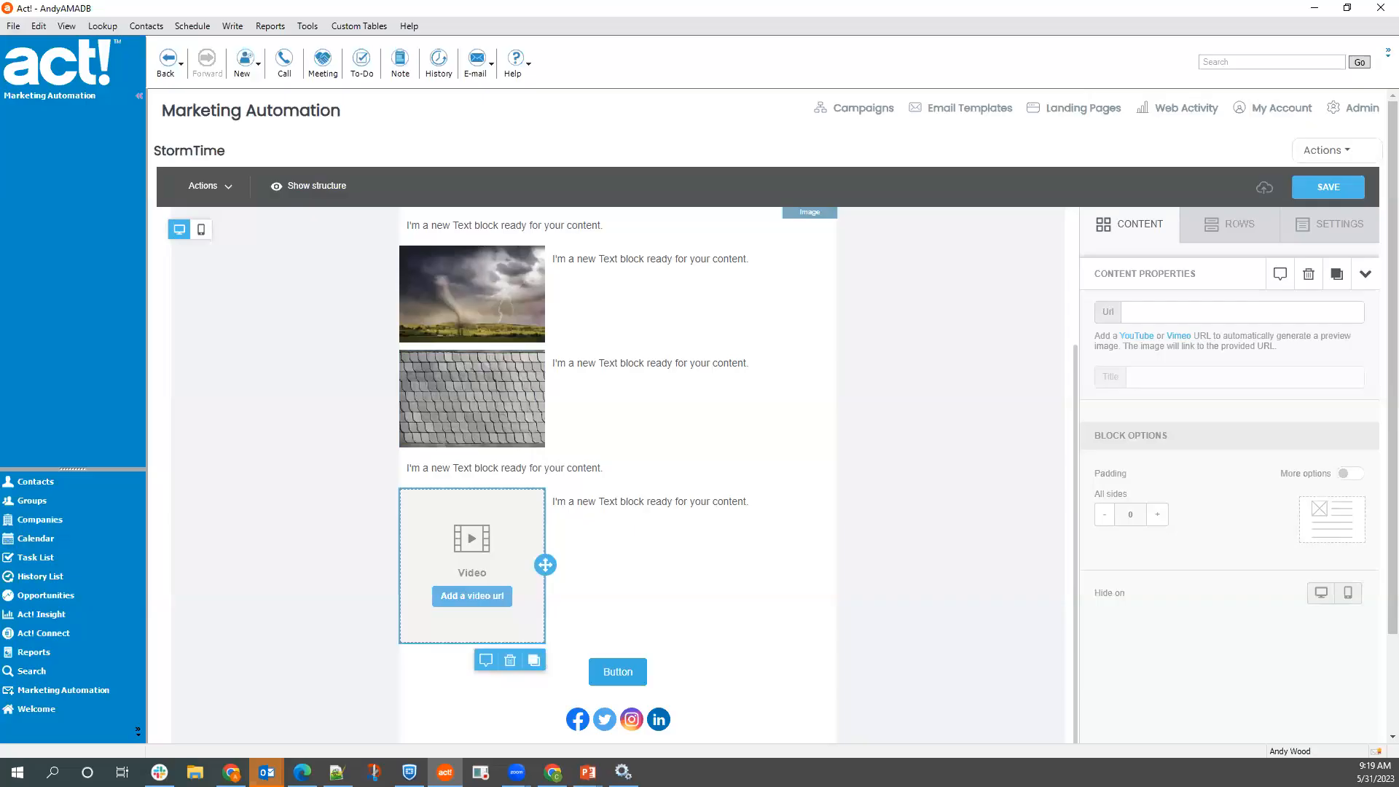
key(alt+Tab)
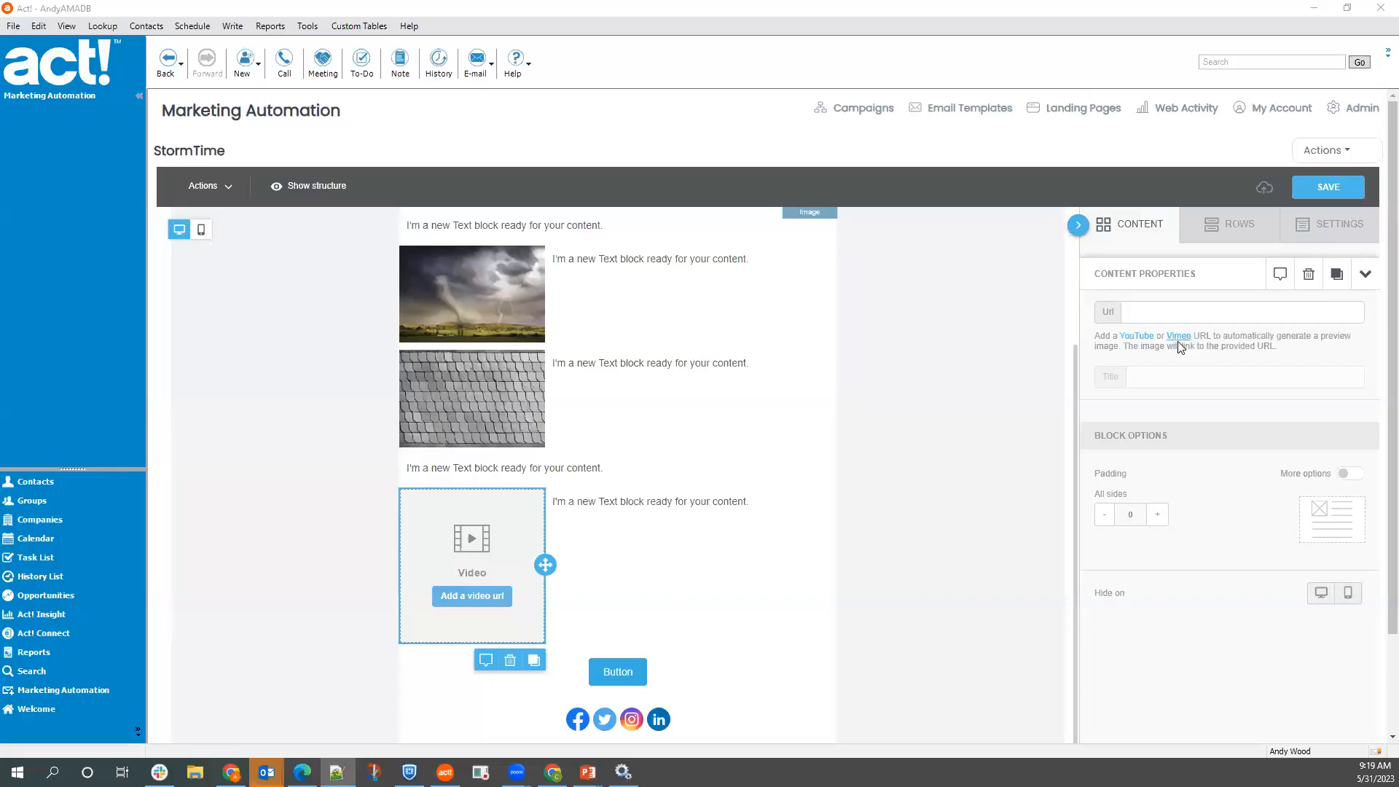
click(1177, 313)
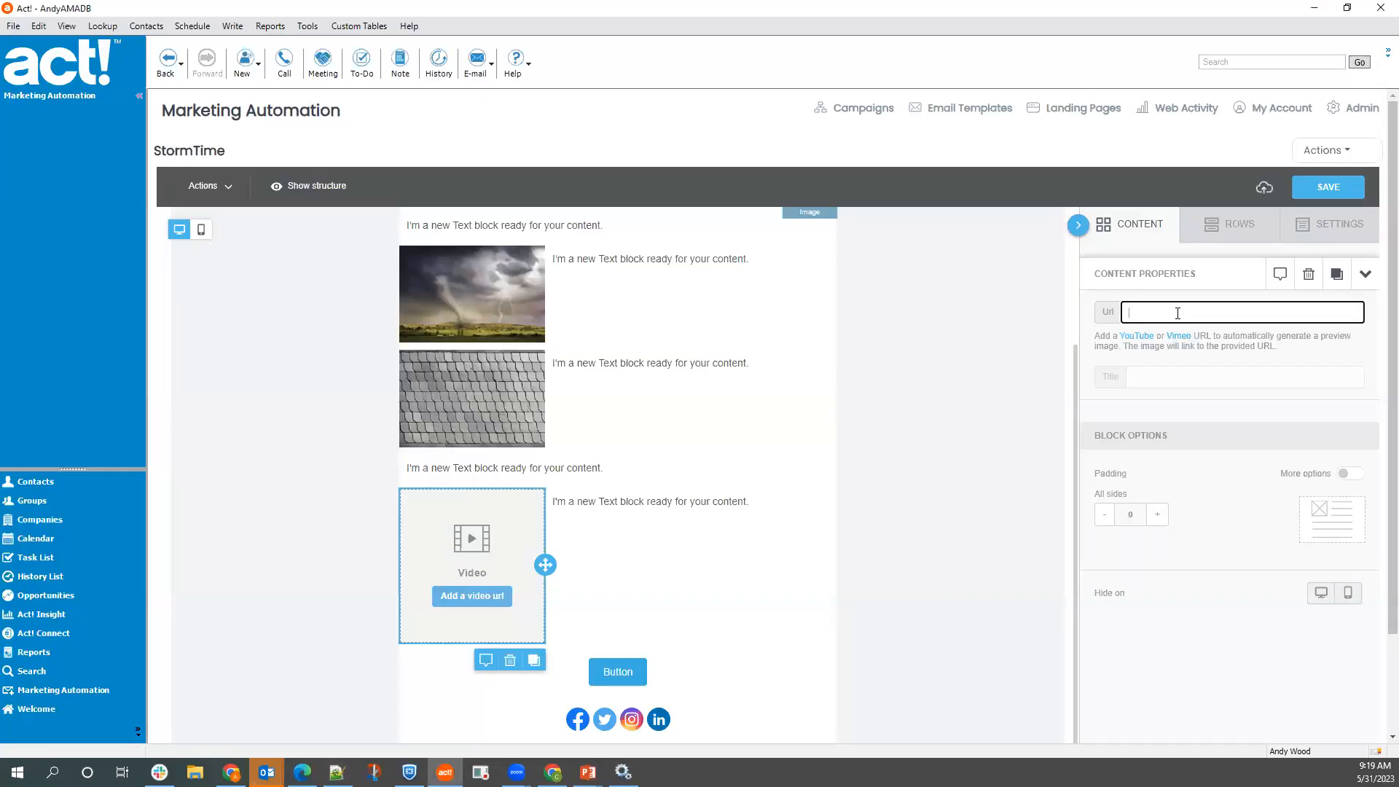
text(https://youtu.be/Gi7GOcwUwQg)
key(Tab)
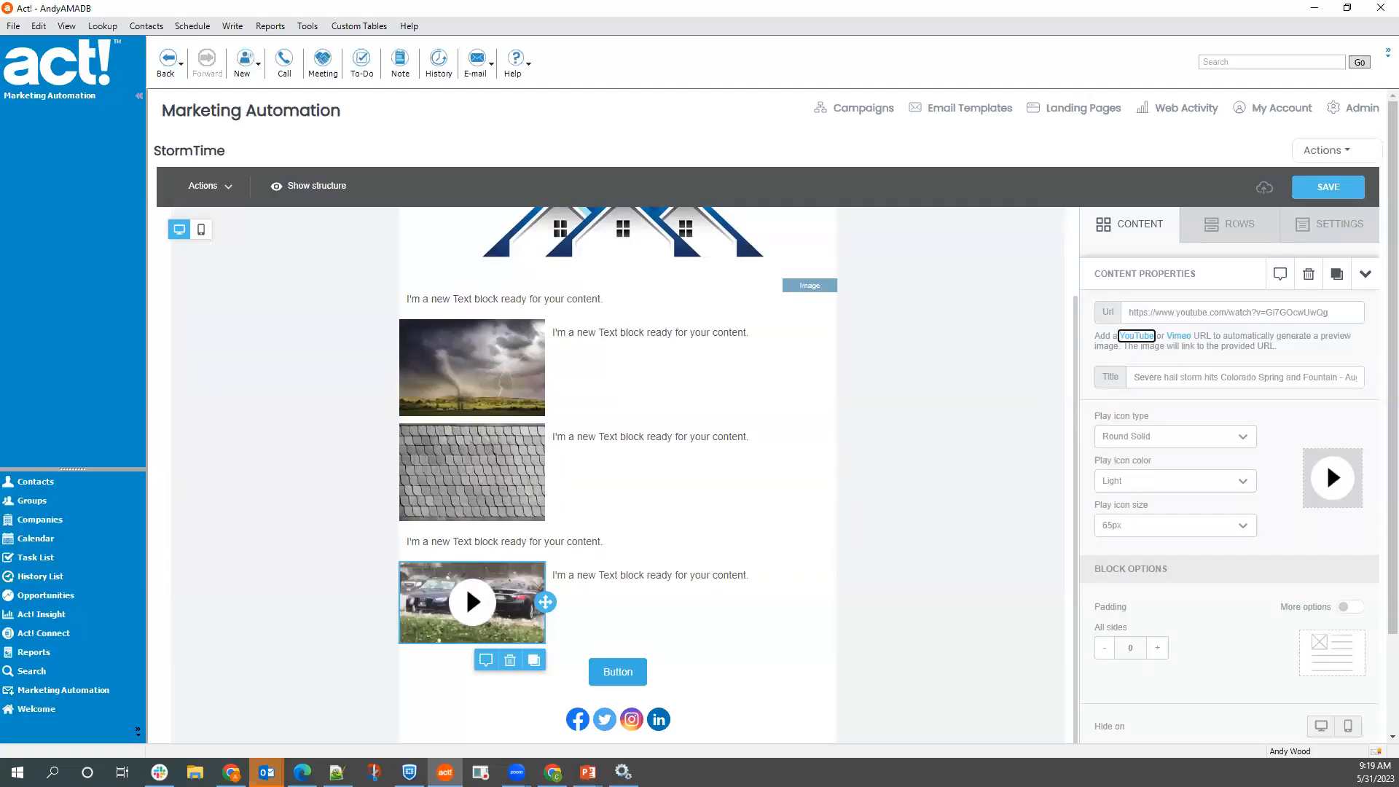
- Replace the text below the header image with the title from the Notepad++ notes, "It's that time is your Roof really still protecting?"
key(alt+Tab)
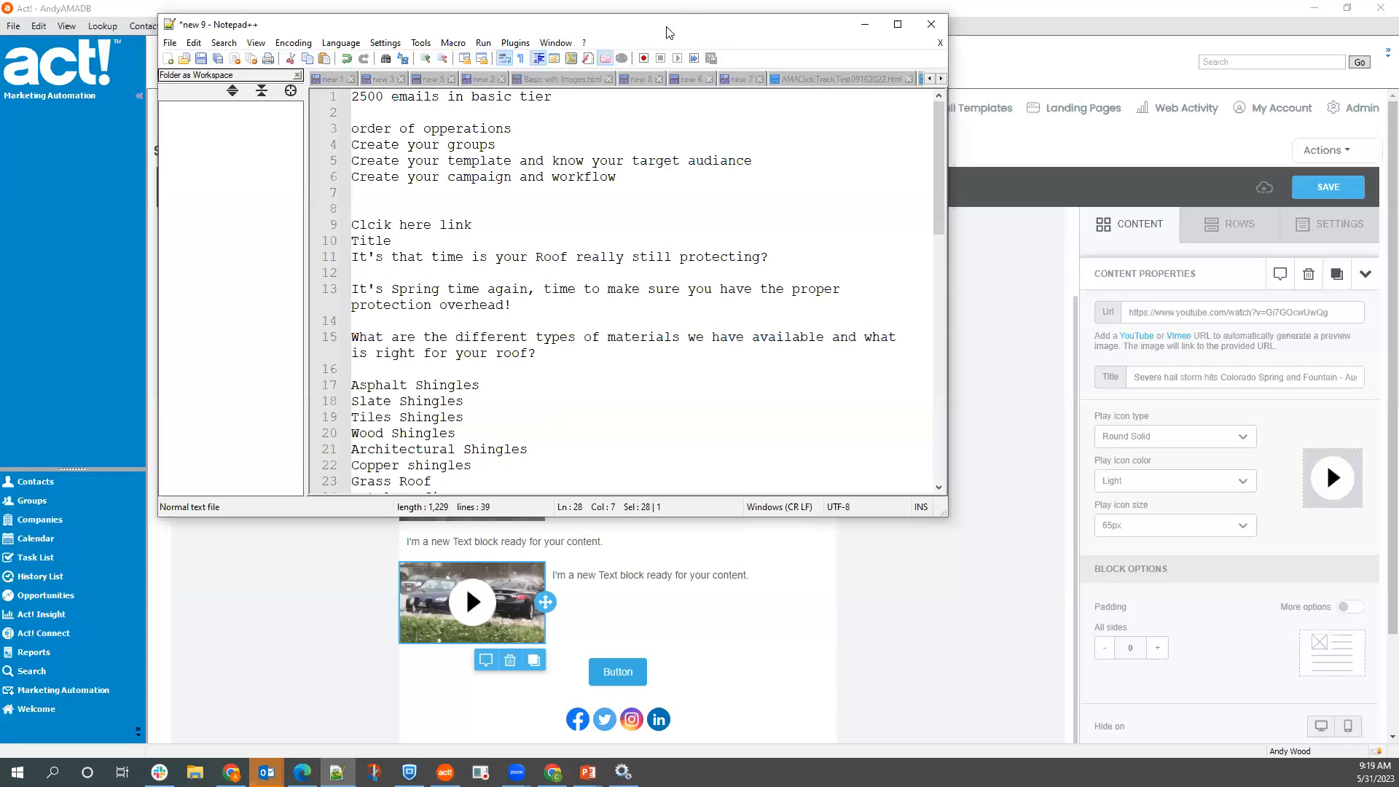
scroll(483, 297, down, 1)
scroll(484, 296, down, 4)
scroll(487, 295, up, 5)
scroll(488, 294, down, 2)
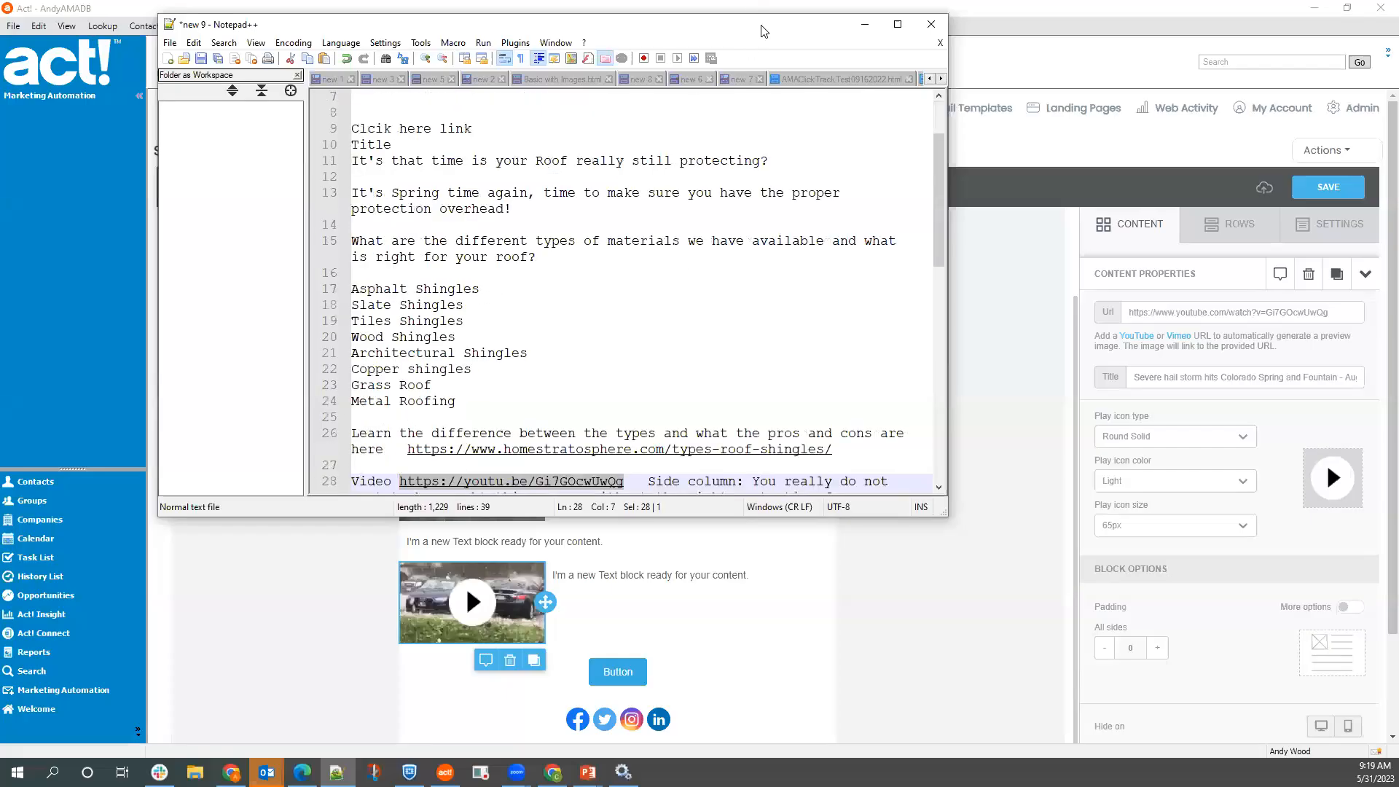
drag(744, 30, 745, 0)
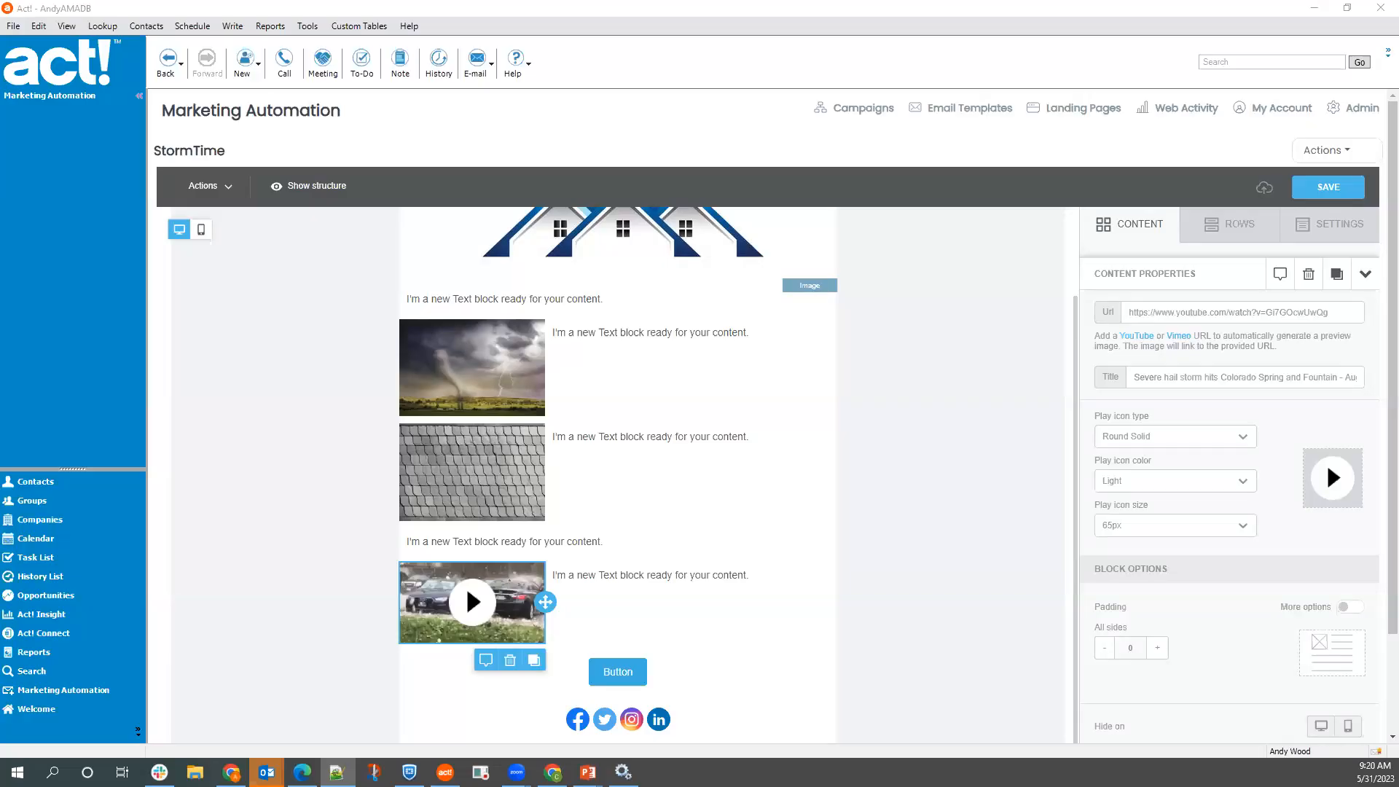
drag(609, 300, 405, 311)
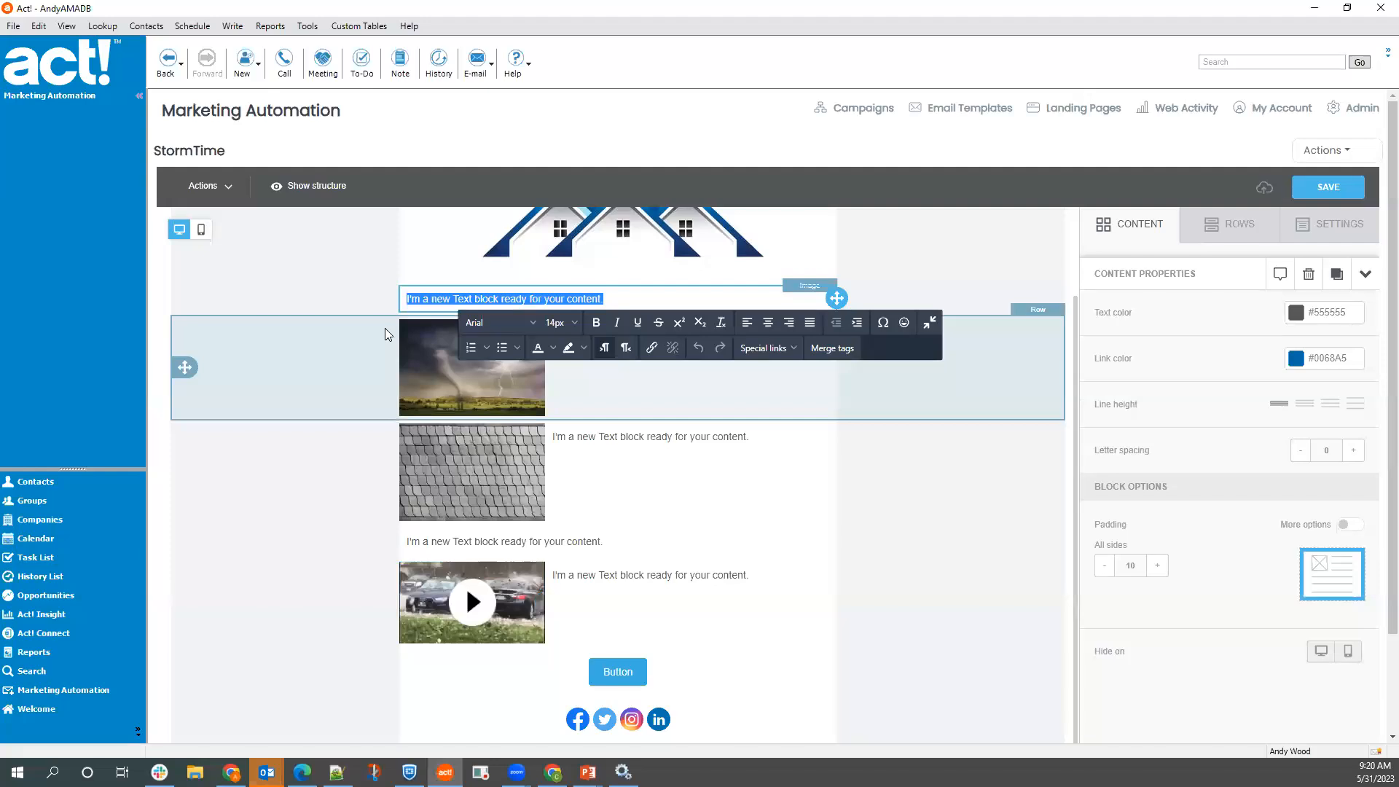
text(It's that time is your Roof really still protecting?)
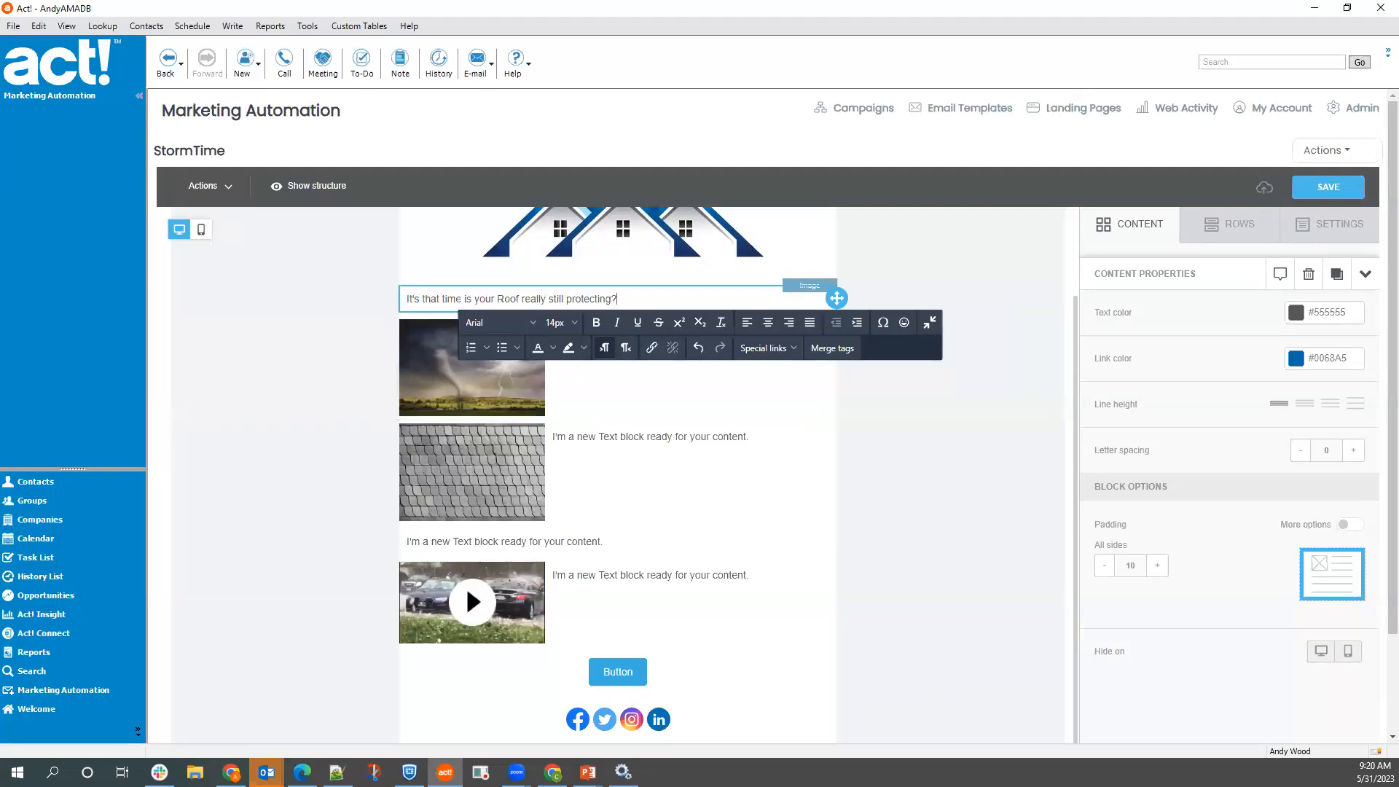
- Replace the placeholder text beside the storm photo with "It's Spring time again, time to make sure you have the proper protection overhead!"
key(alt+Tab)
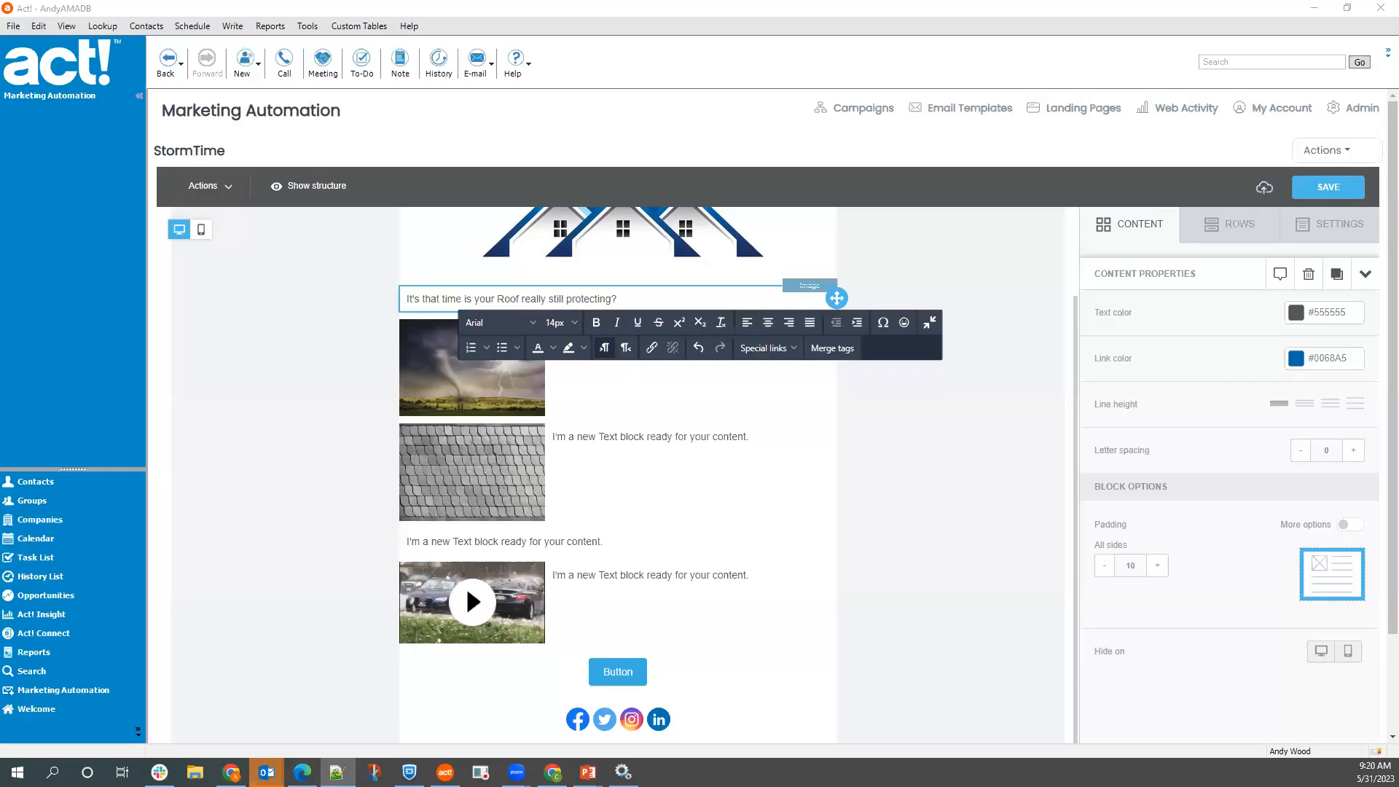
click(703, 381)
click(687, 351)
drag(751, 333, 518, 336)
text(It's Spring time again, time to make sure you have the proper protection overhead!)
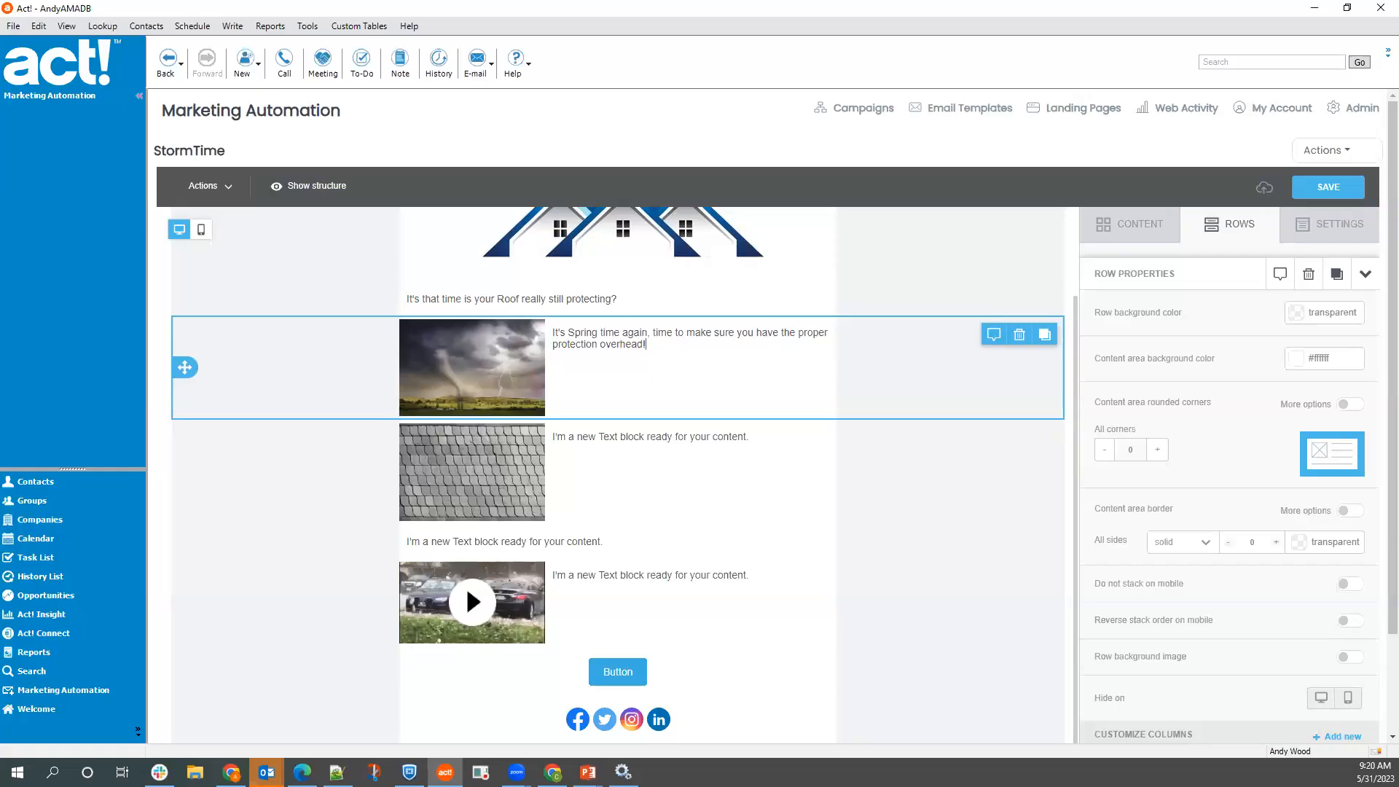
- Add a second paragraph beside the storm photo: "What are the different types of materials we have available and what is right for your roof?"
key(alt+Tab)
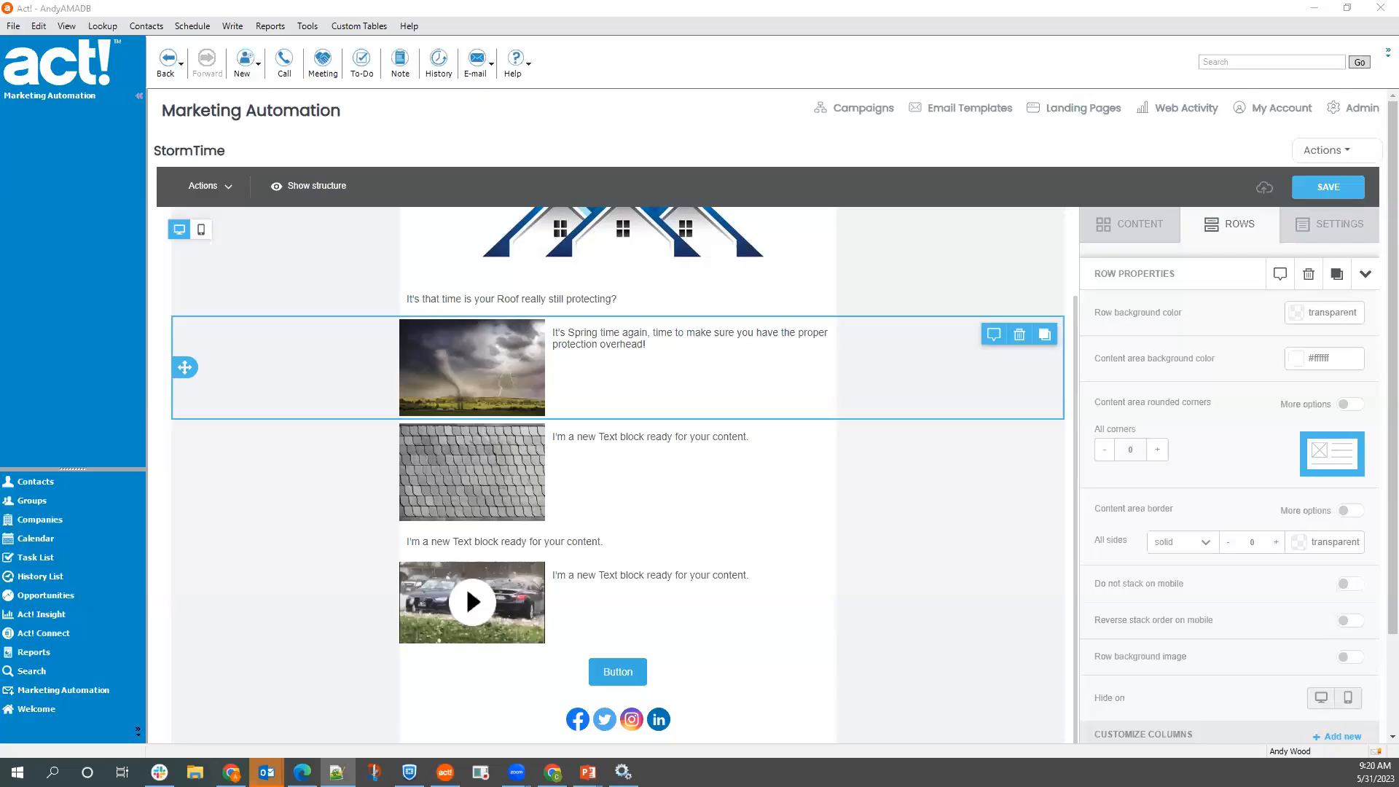
click(623, 386)
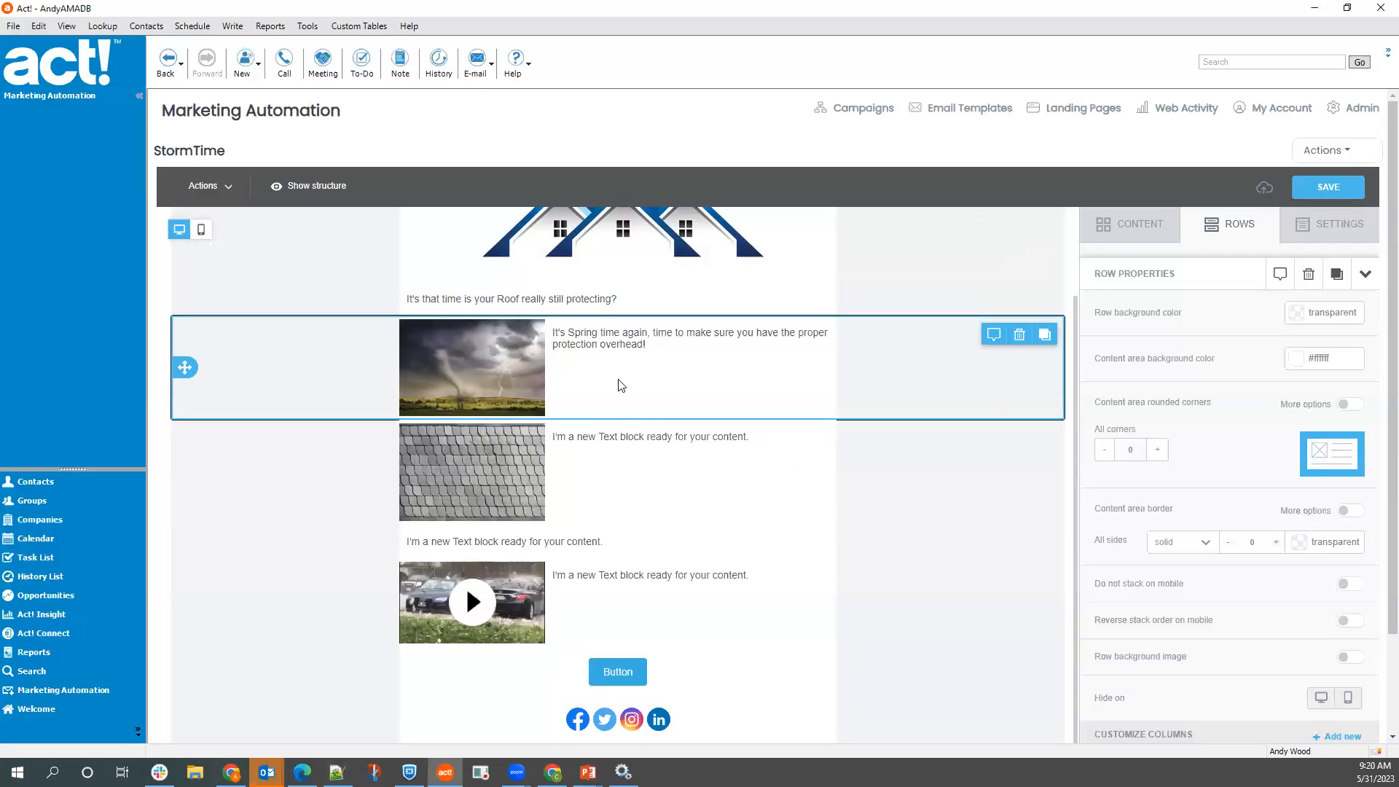
click(645, 361)
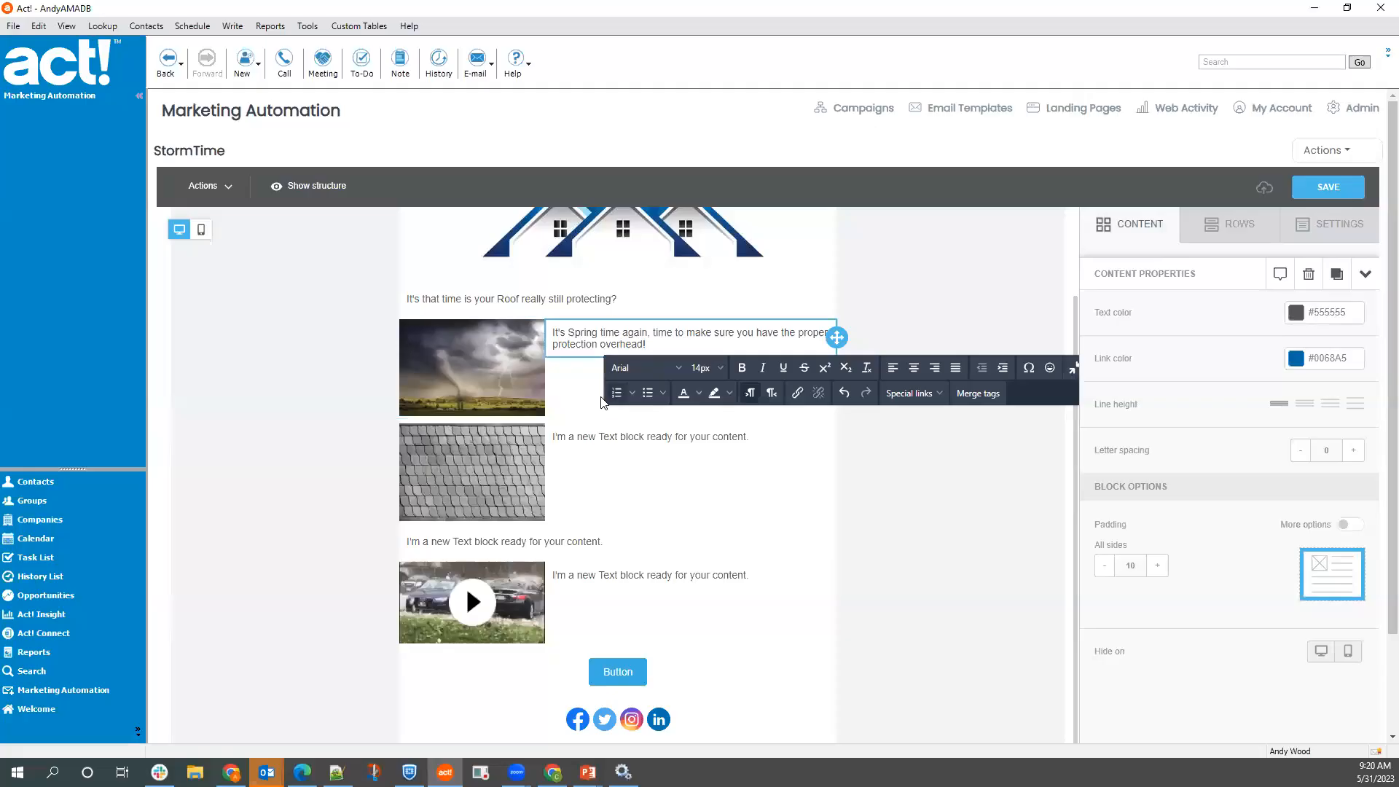
click(662, 344)
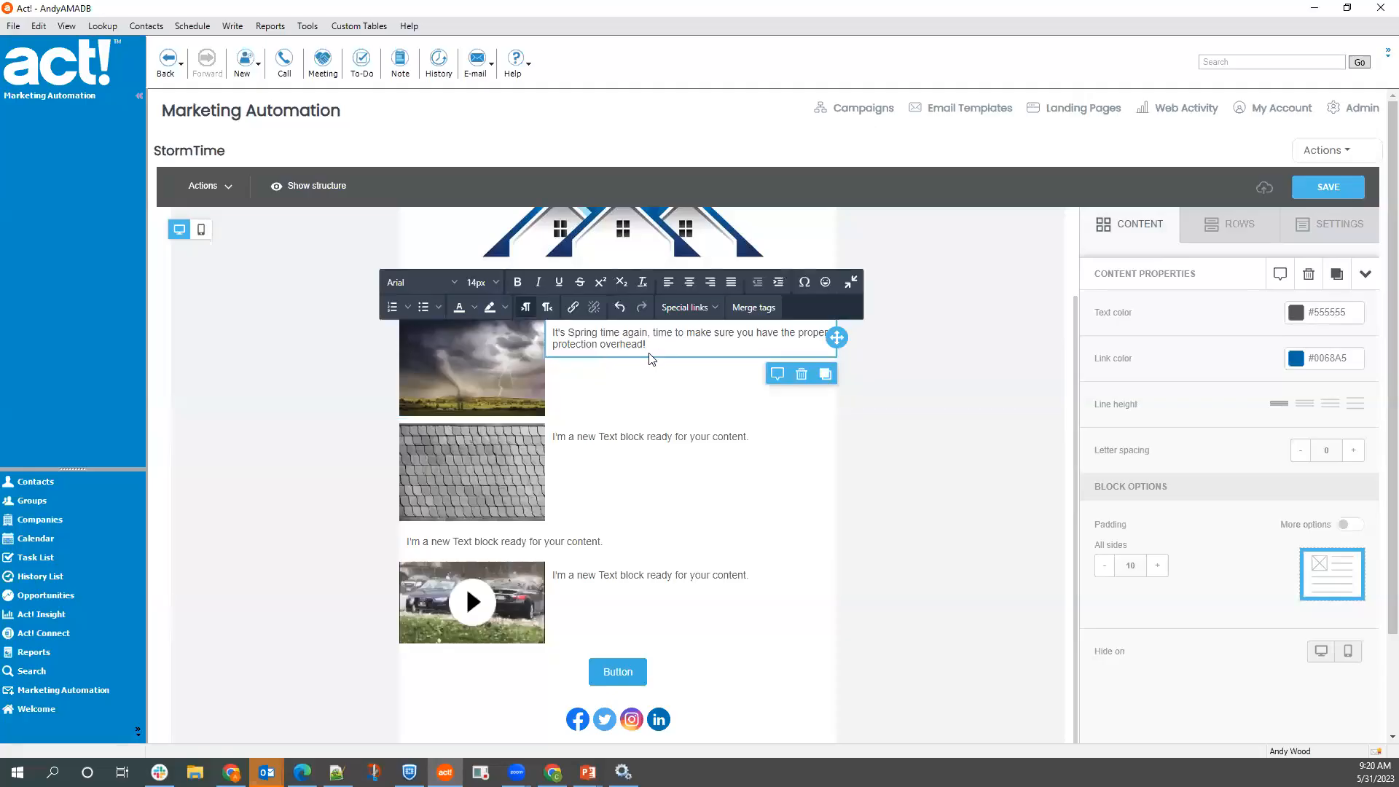
key(Return)
text(What are the different types of materials we have available and what is right for your roof?)
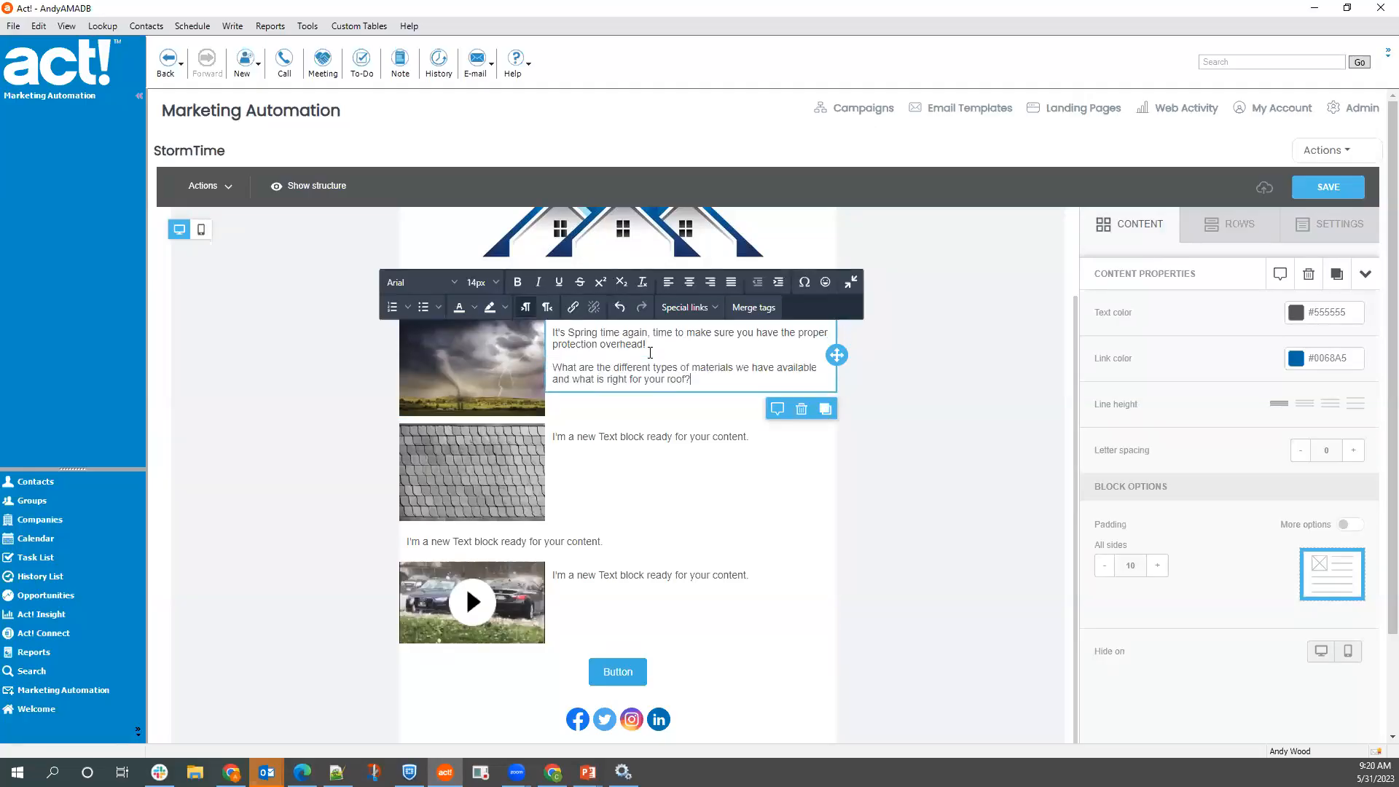
- Replace the placeholder beside the shingles photo with Asphalt, Slate, Tiles, Wood, Architectural and Copper shingles, Grass Roof and Metal Roofing, one per line
key(alt+Tab)
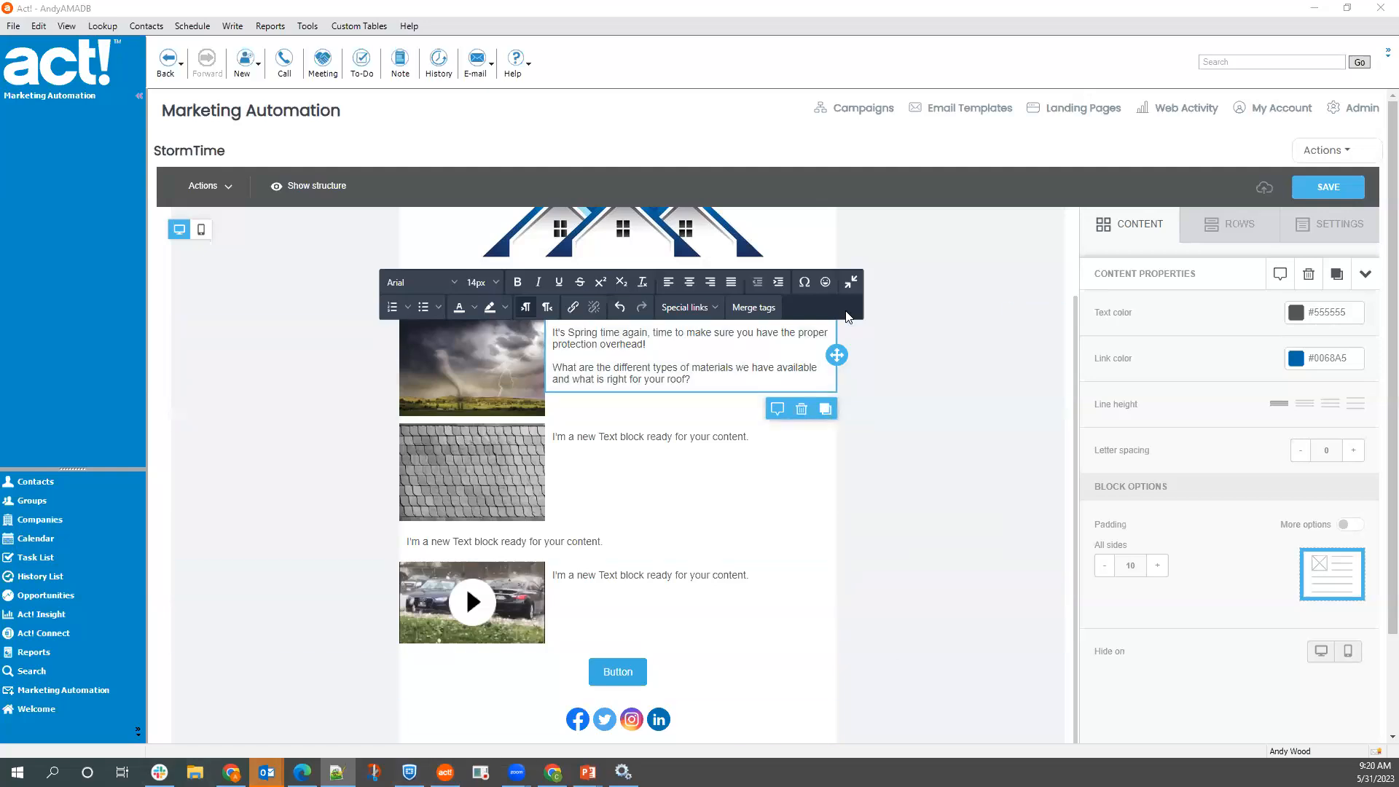
drag(749, 436, 543, 424)
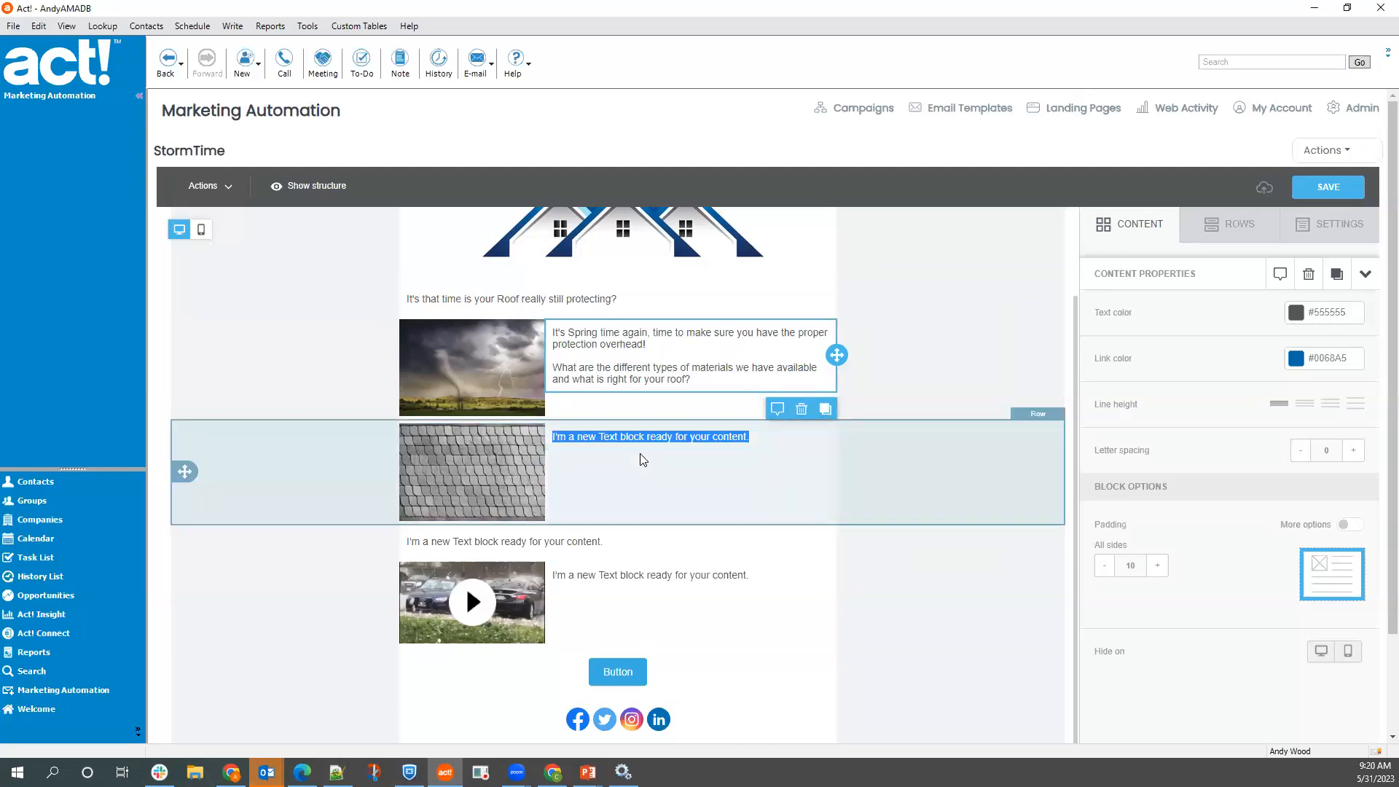
text(Asphalt Shingles Slate Shingles Tiles Shingles Wood Shingles Architectural Shingles Copper shingles Grass Roof Metal Roofing)
- Format the roofing materials as a filled-dot bulleted list and split the lines so each material has its own bullet
drag(646, 516, 551, 438)
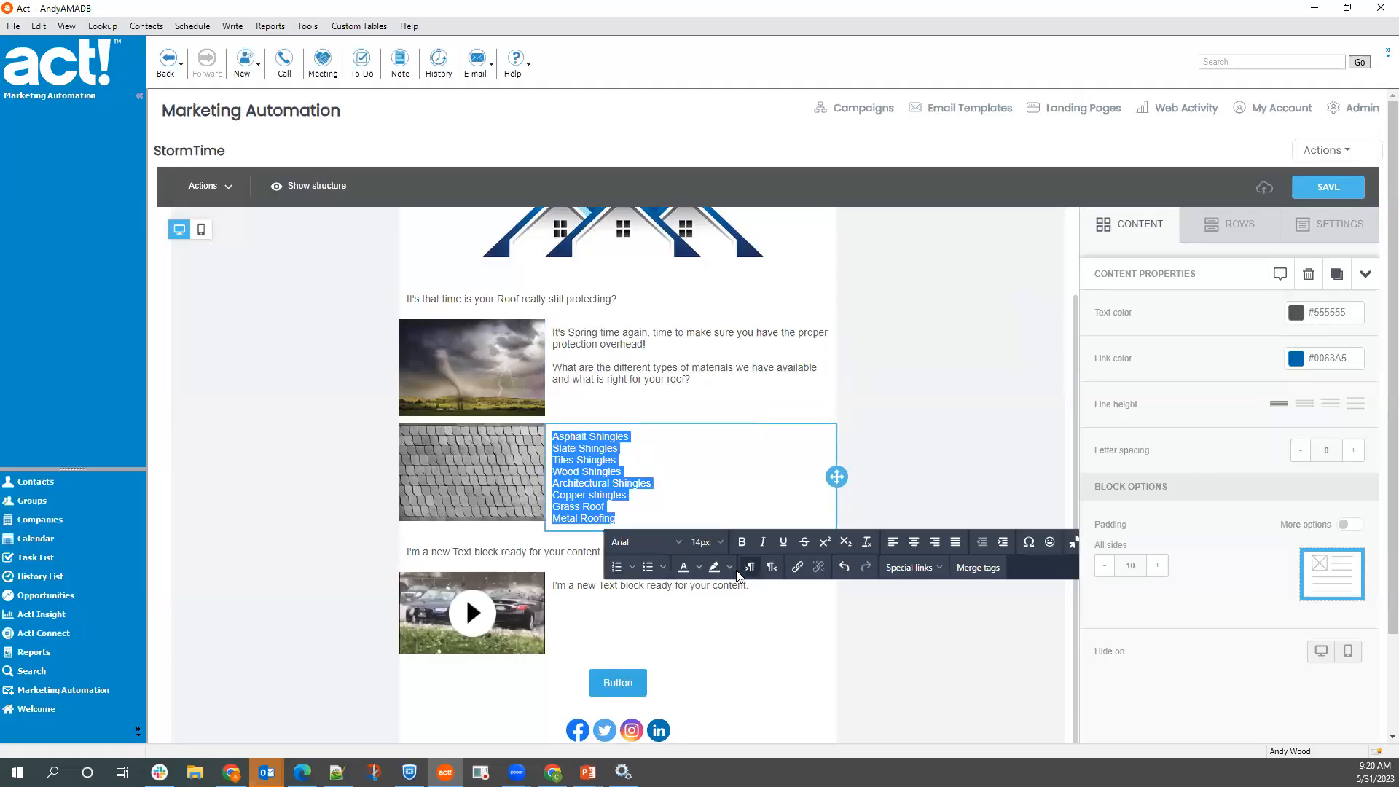
click(664, 567)
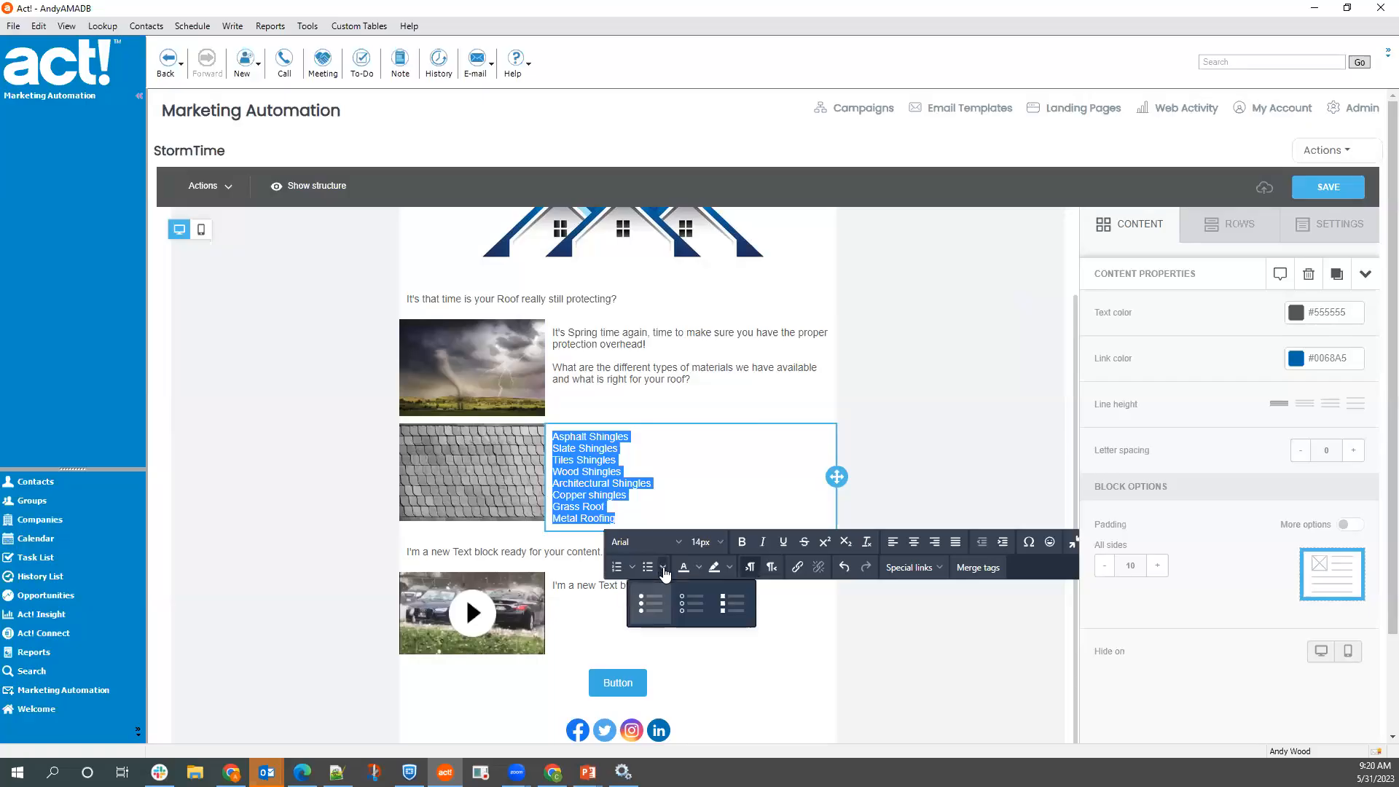
click(650, 599)
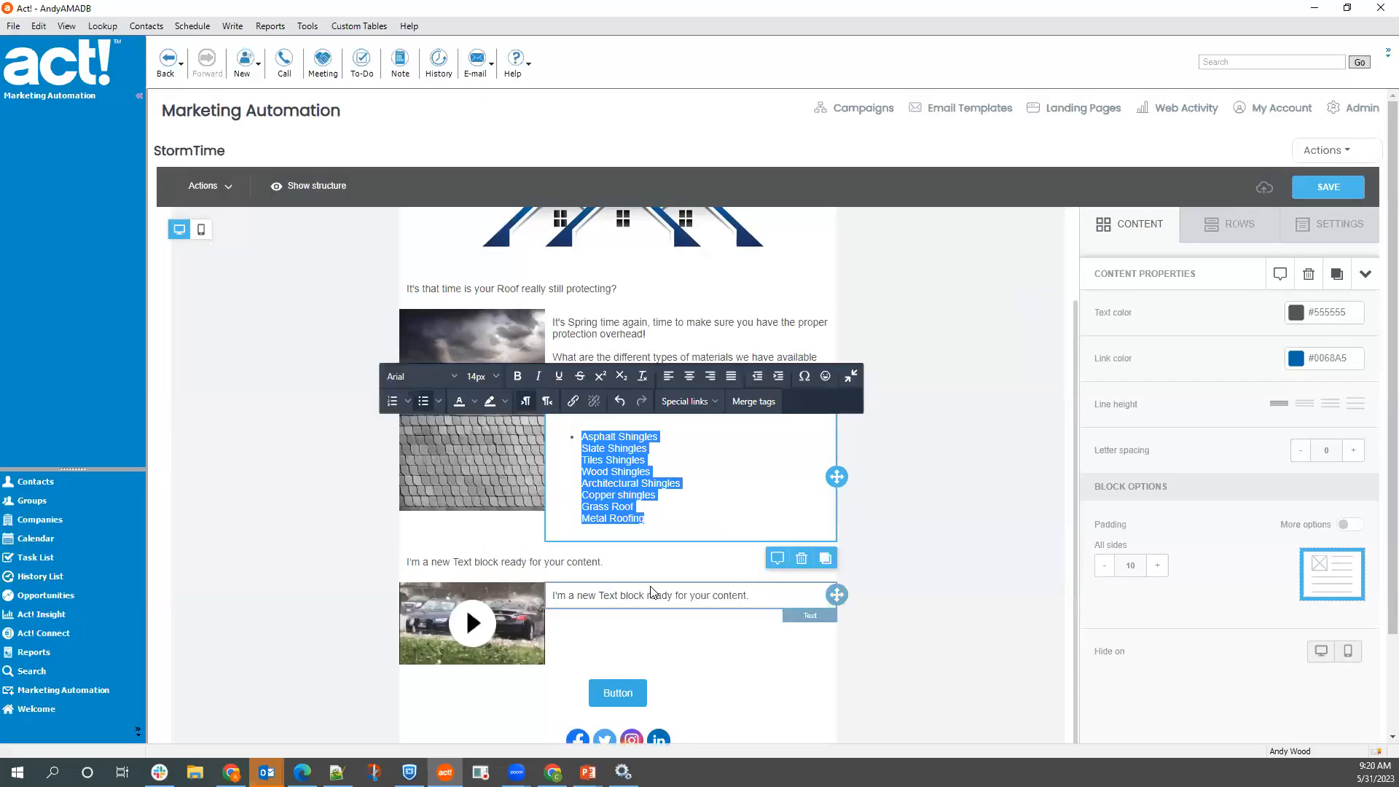
click(586, 465)
key(BackSpace)
key(Return)
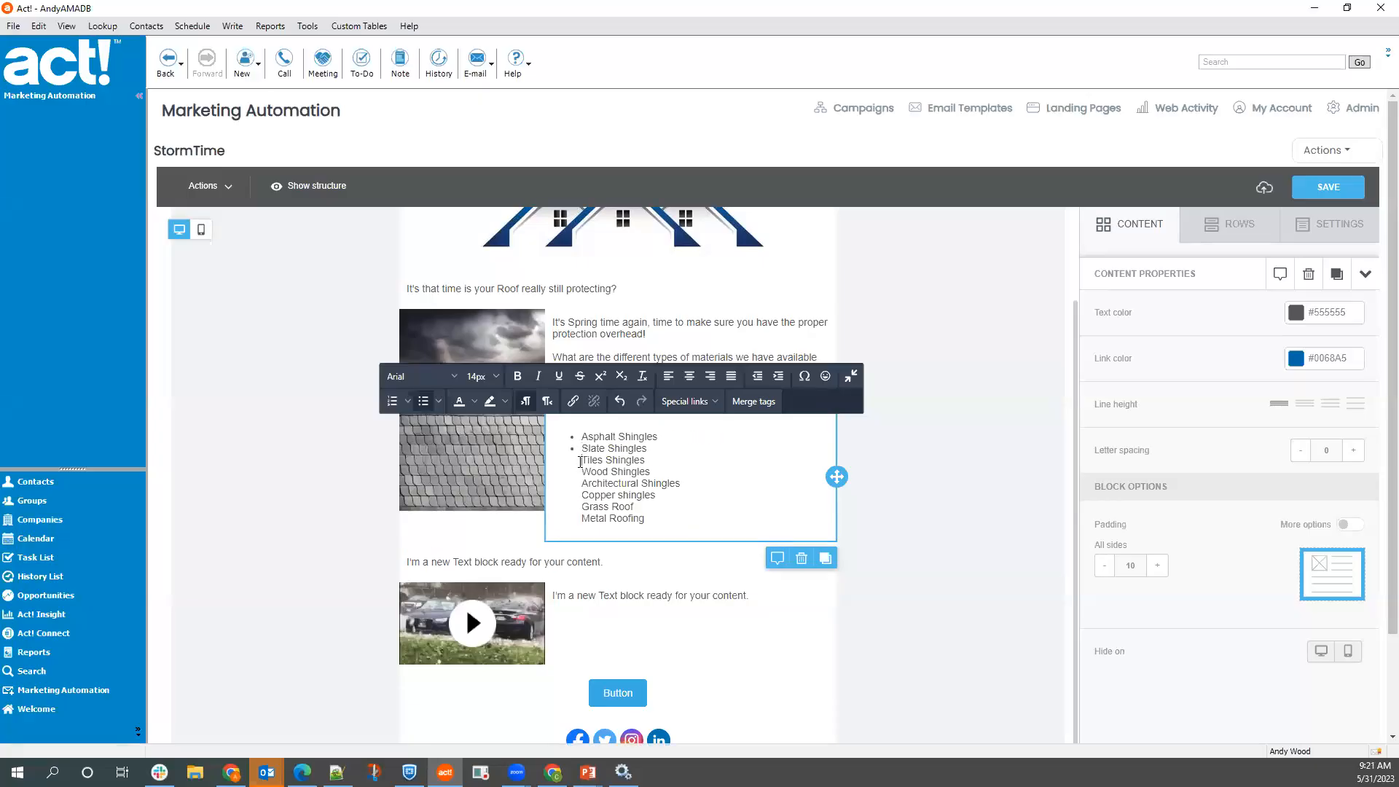
click(580, 460)
key(BackSpace)
key(Return)
click(580, 472)
key(BackSpace)
key(Return)
click(580, 486)
key(BackSpace)
key(Return)
click(581, 495)
key(BackSpace)
key(Return)
click(580, 506)
key(BackSpace)
key(Return)
click(581, 518)
key(BackSpace)
key(Return)
- Replace the placeholder text above the video row with "Learn the difference between the types and what the pros and cons are here"
key(alt+Tab)
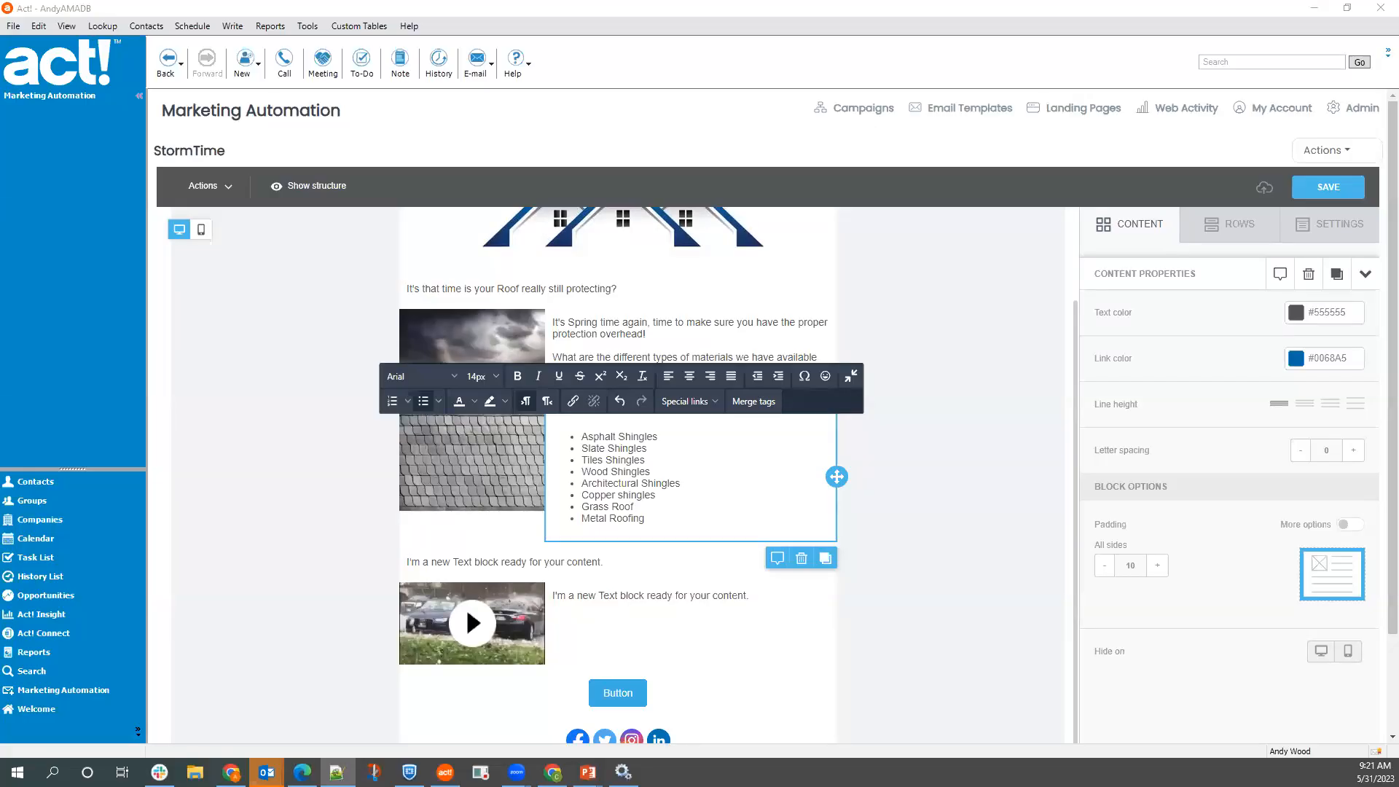
drag(603, 561, 386, 553)
text(Learn the difference between the types and what the pros and cons are here)
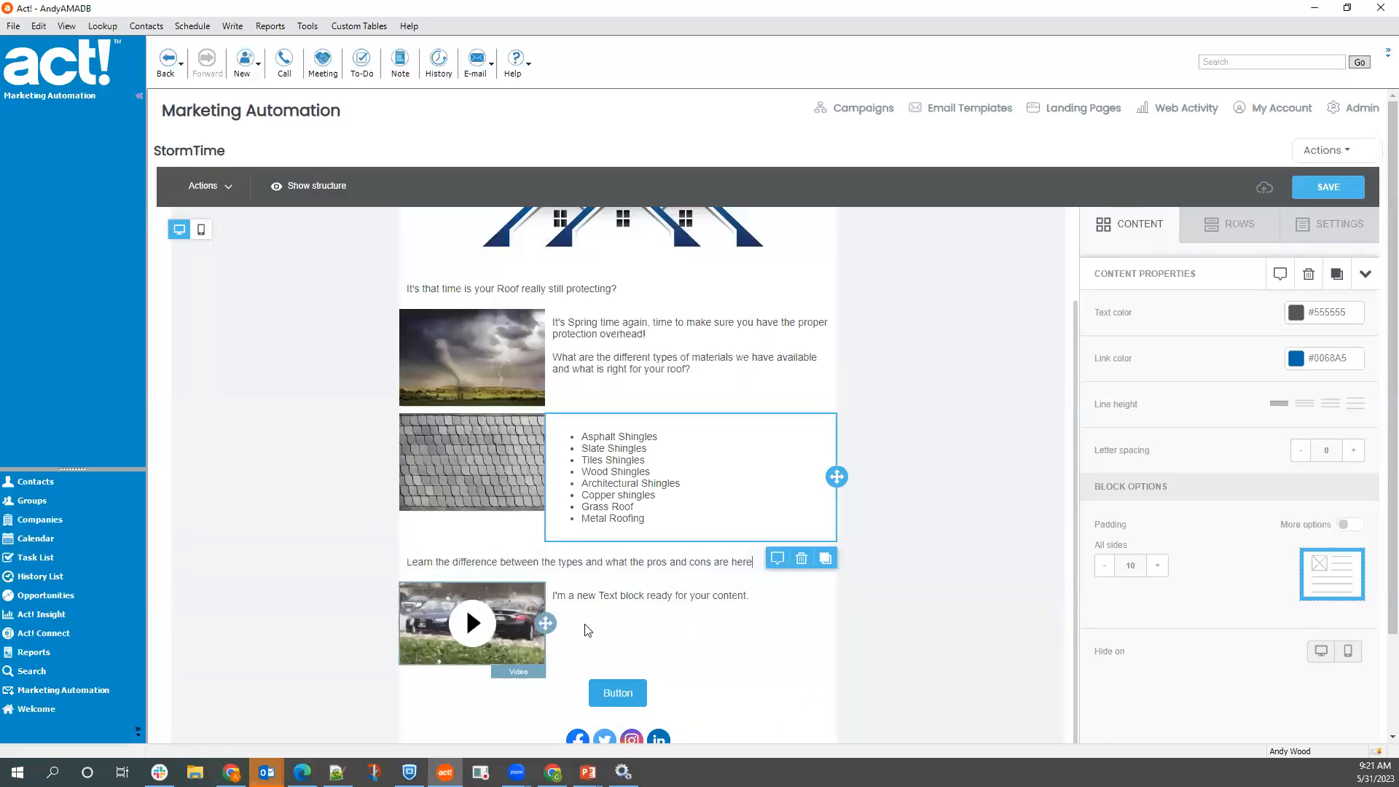
drag(751, 563, 732, 563)
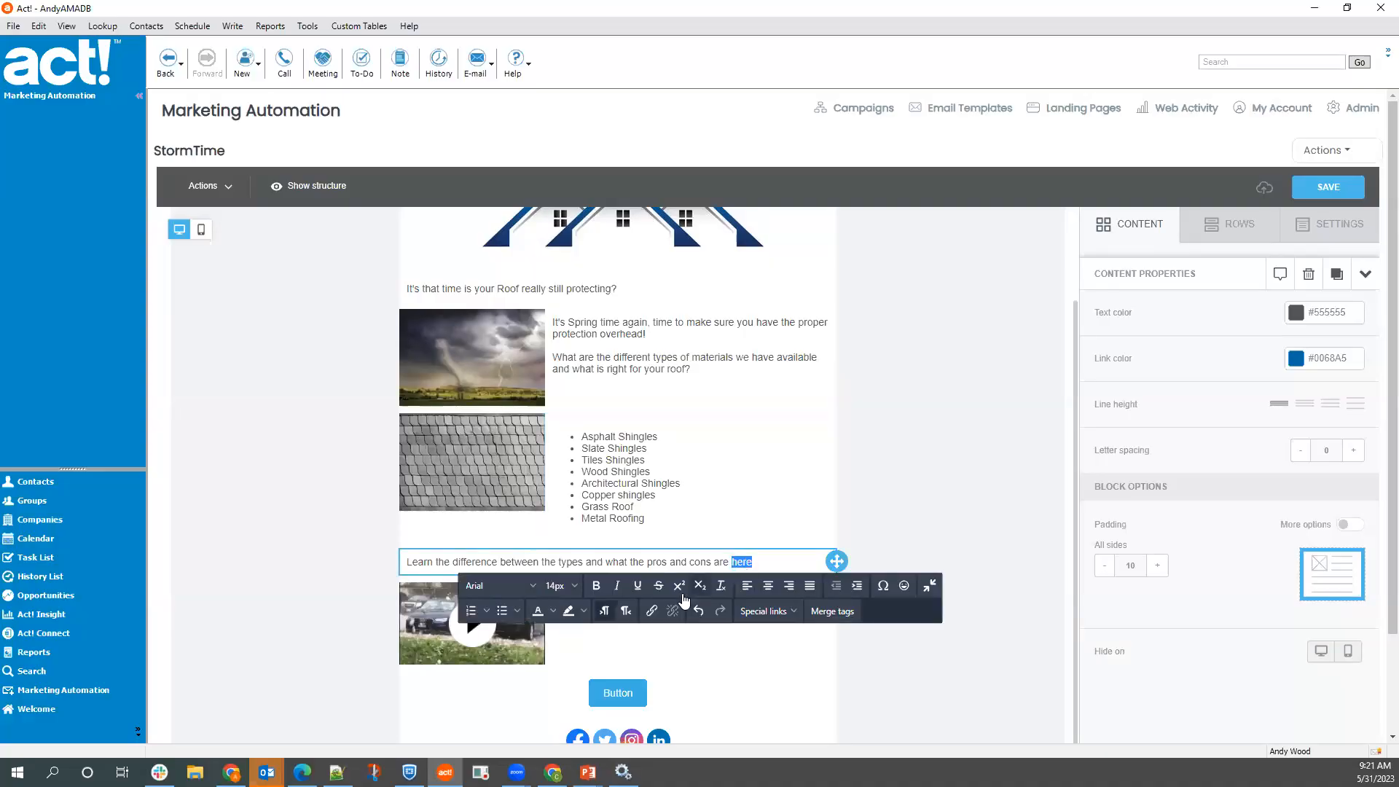
click(652, 611)
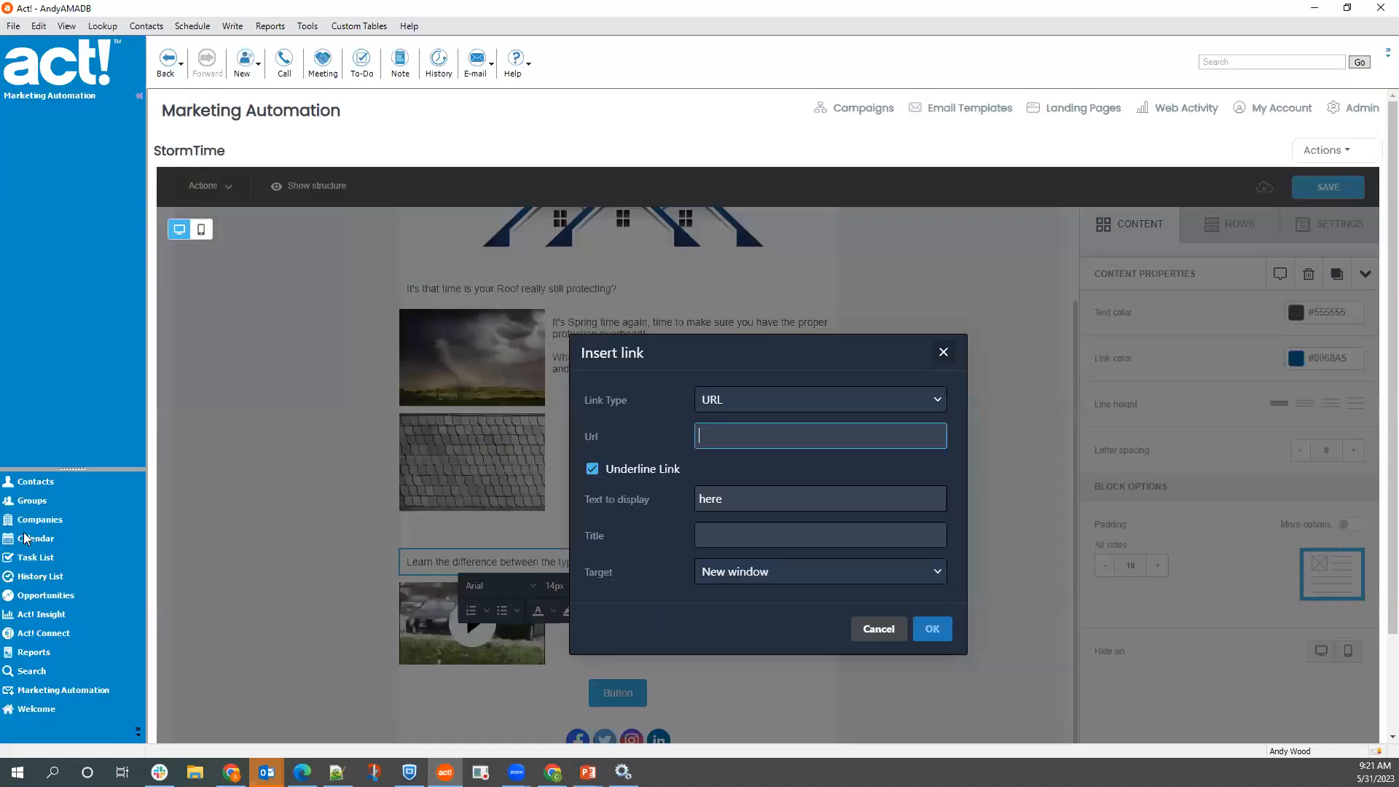
key(alt+Tab)
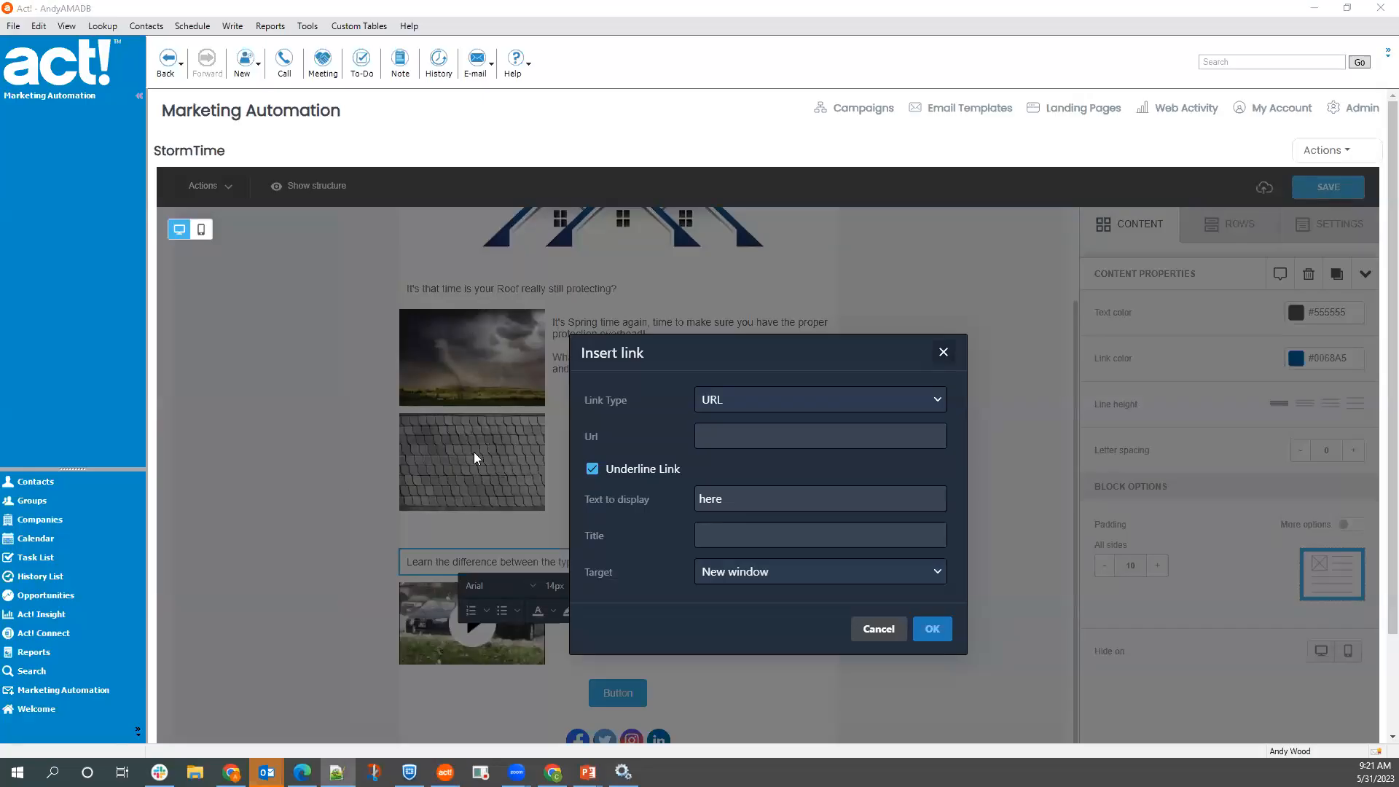
click(700, 435)
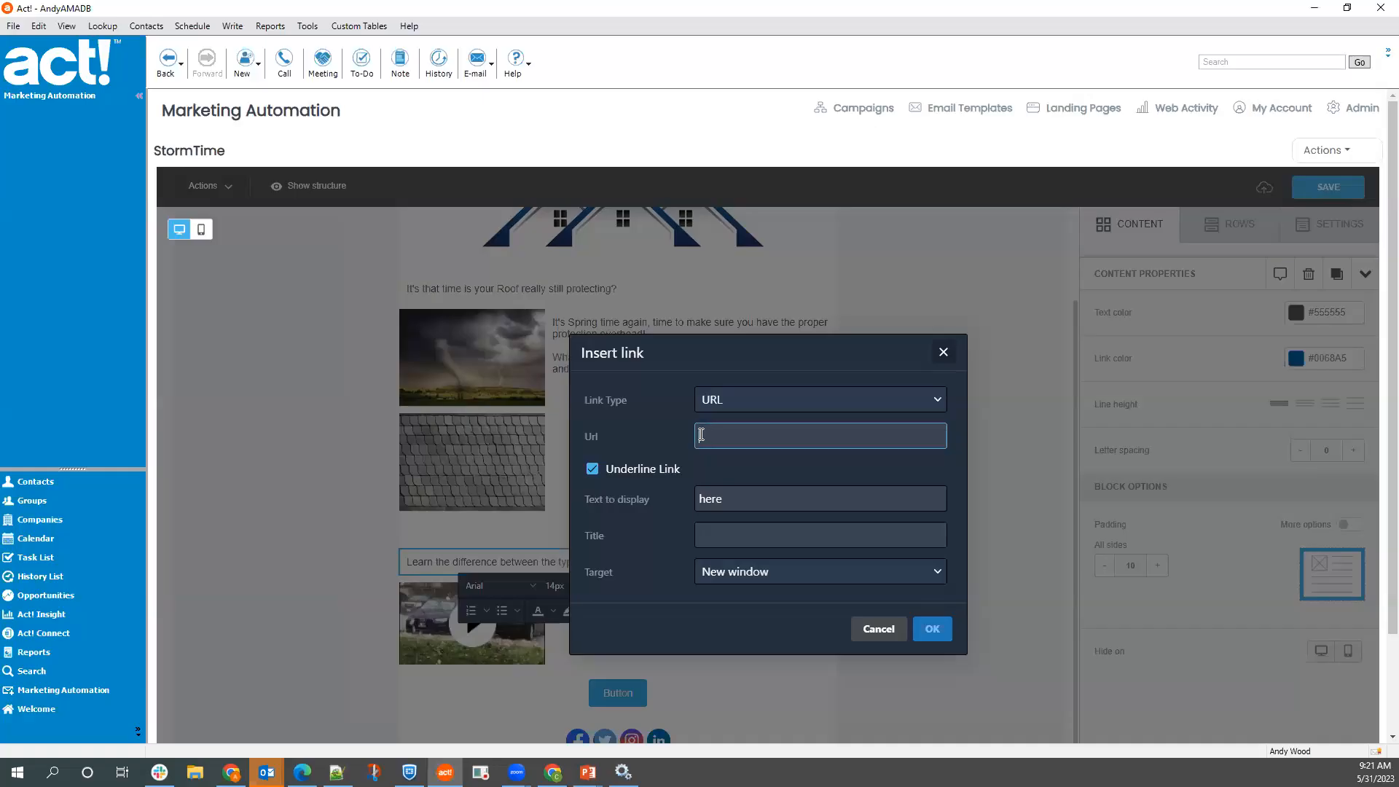
key(ctrl+v)
click(592, 468)
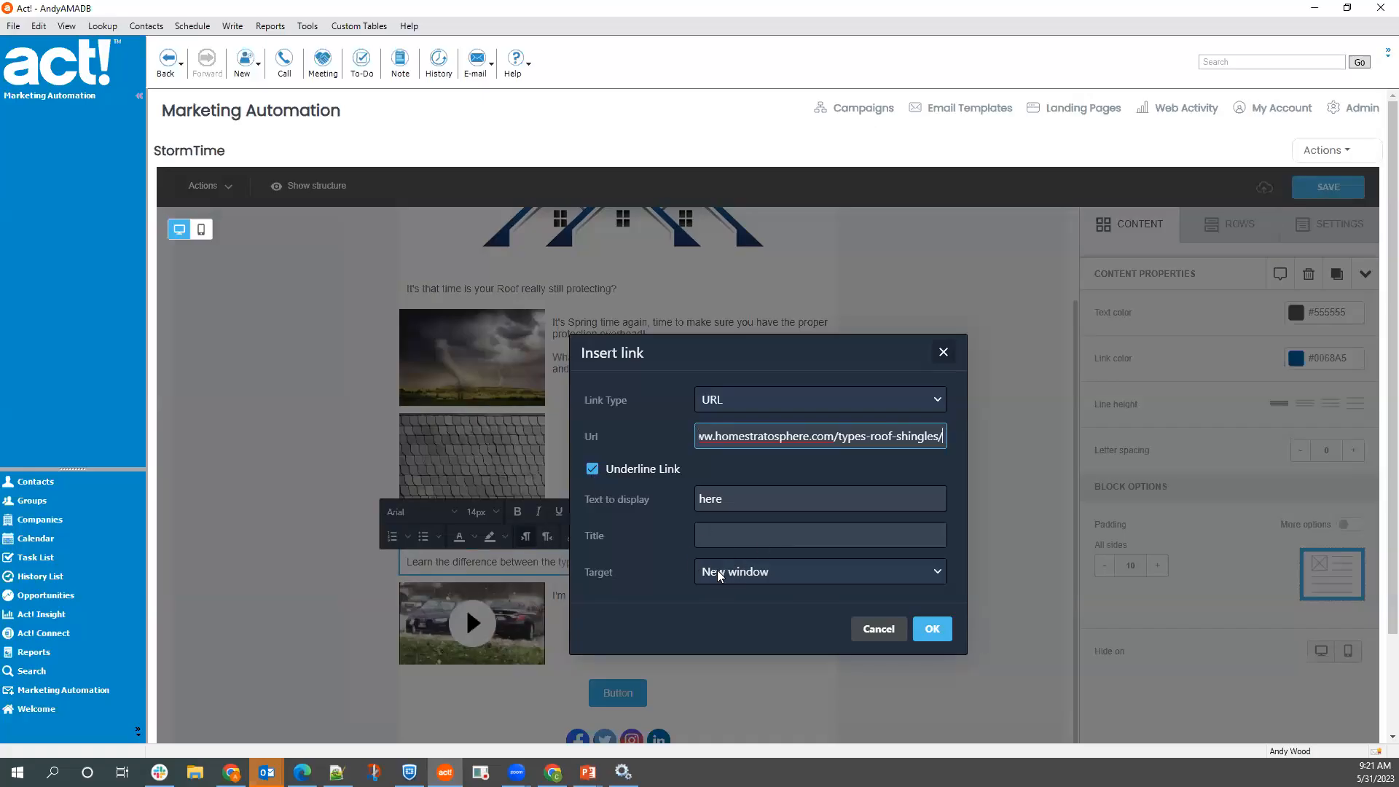
click(759, 571)
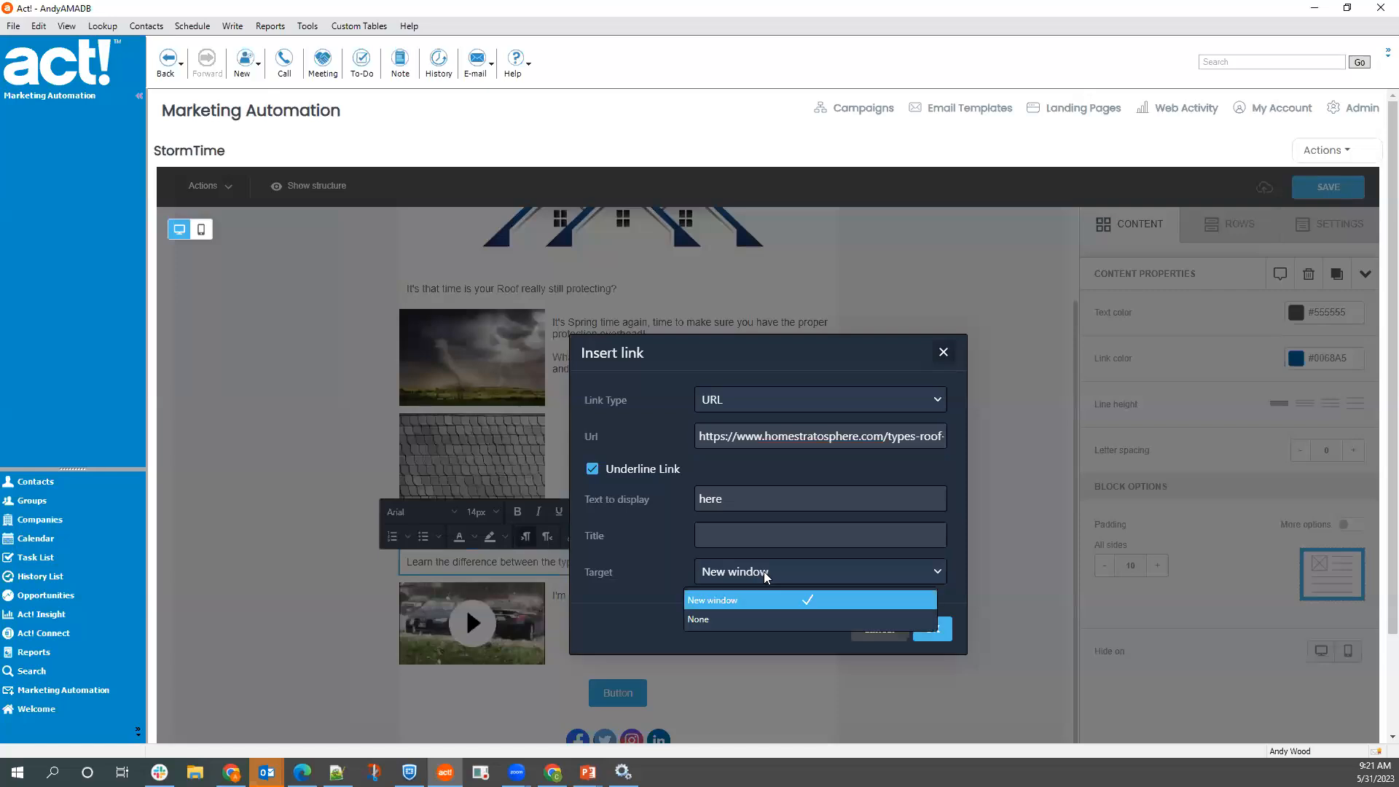
click(672, 546)
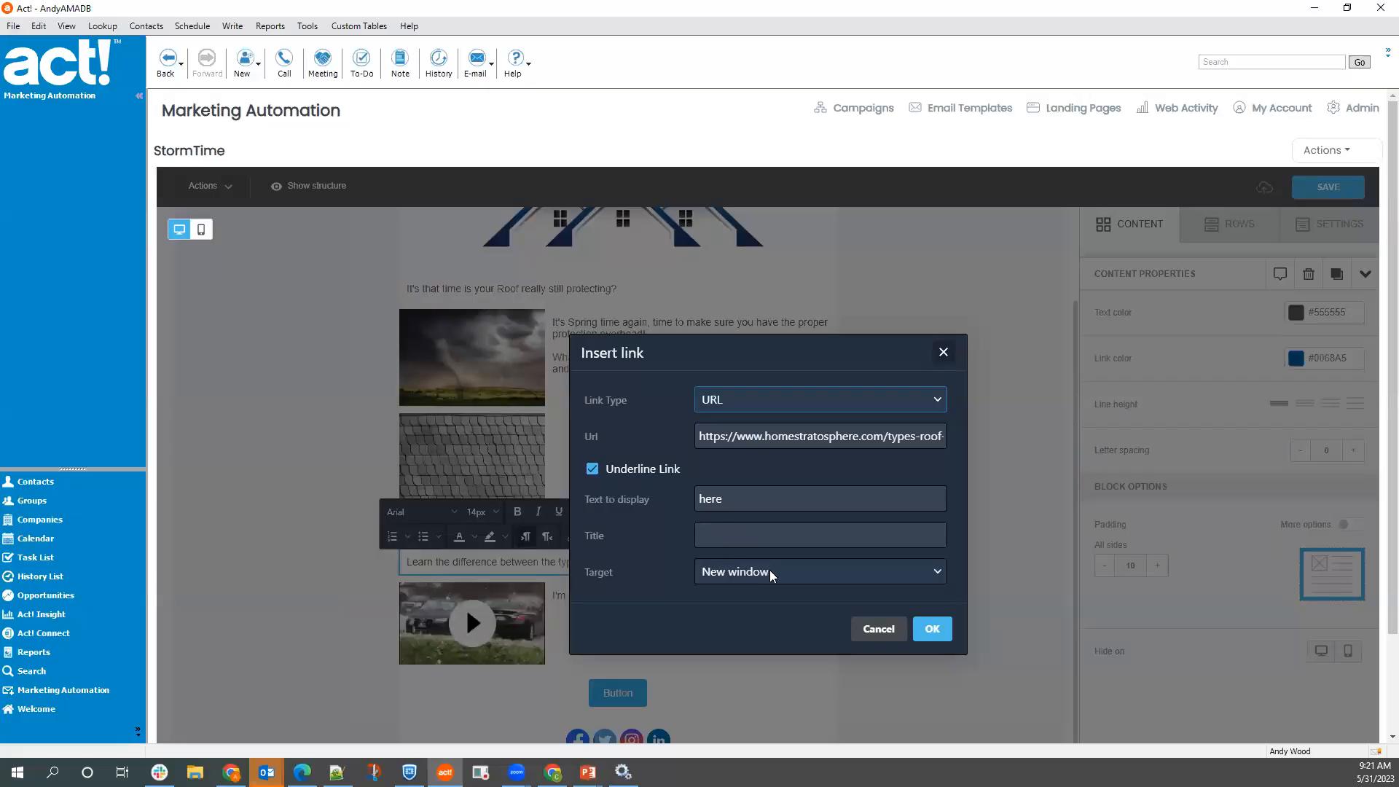
click(928, 625)
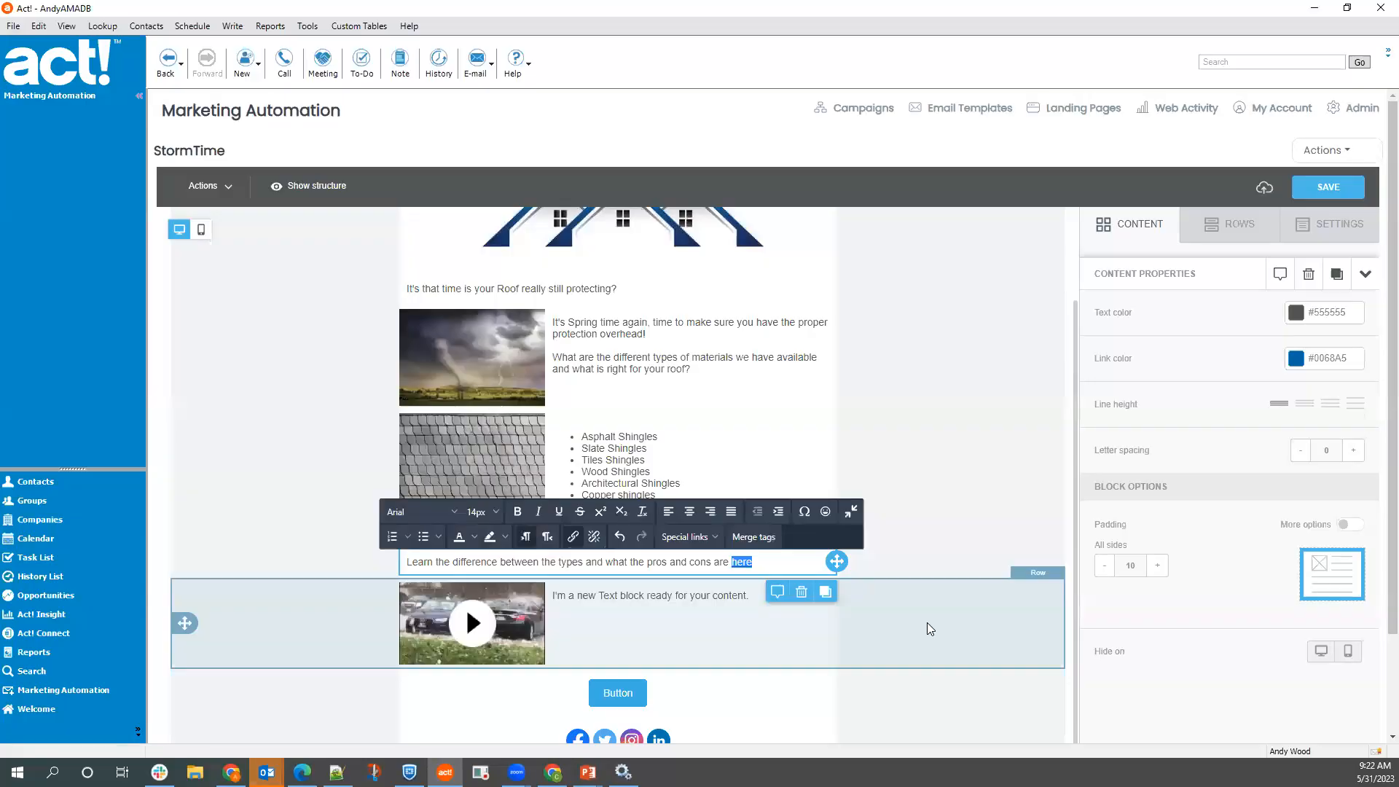
click(334, 518)
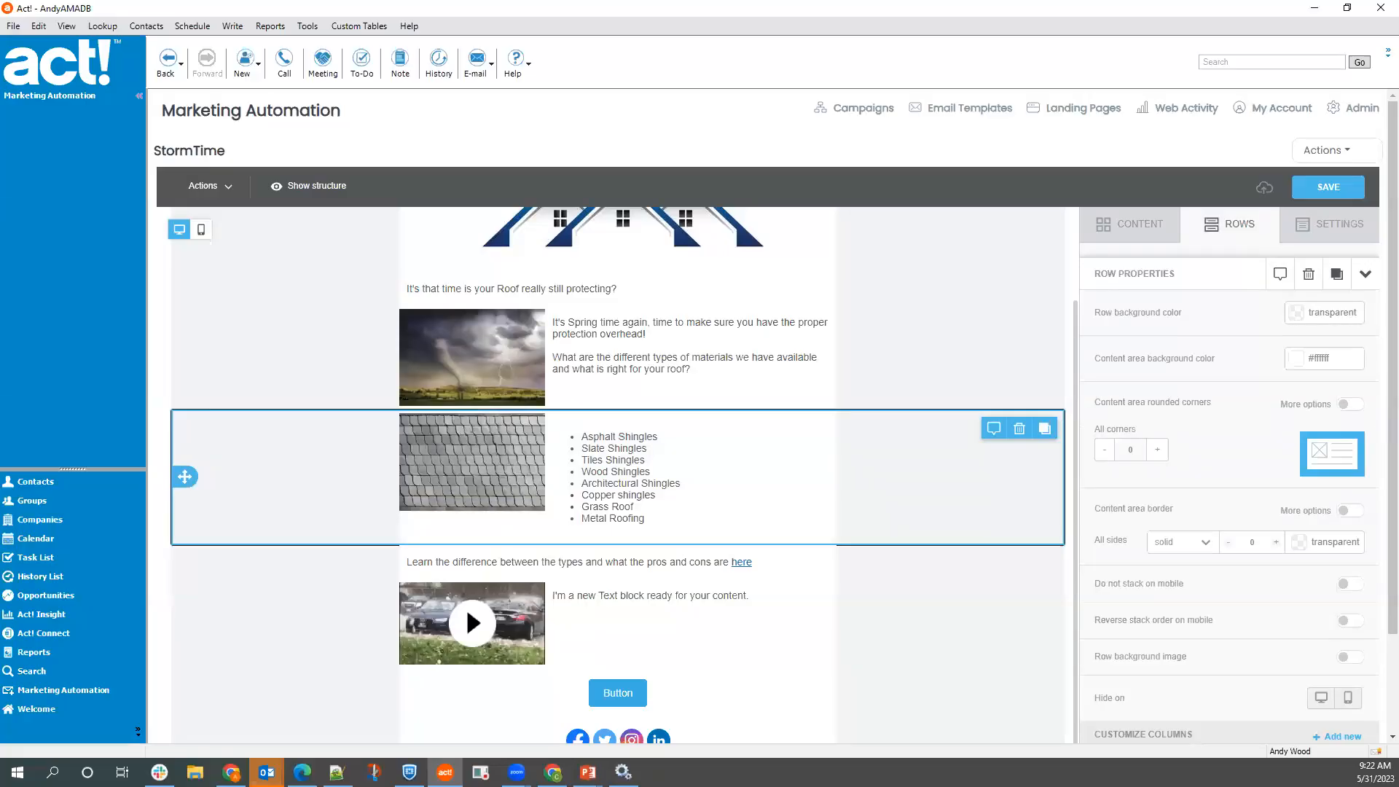
- Replace the placeholder beside the video with paragraphs starting "You really do not want to be caught this season" and inviting readers to fill out the Survey
key(alt+Tab)
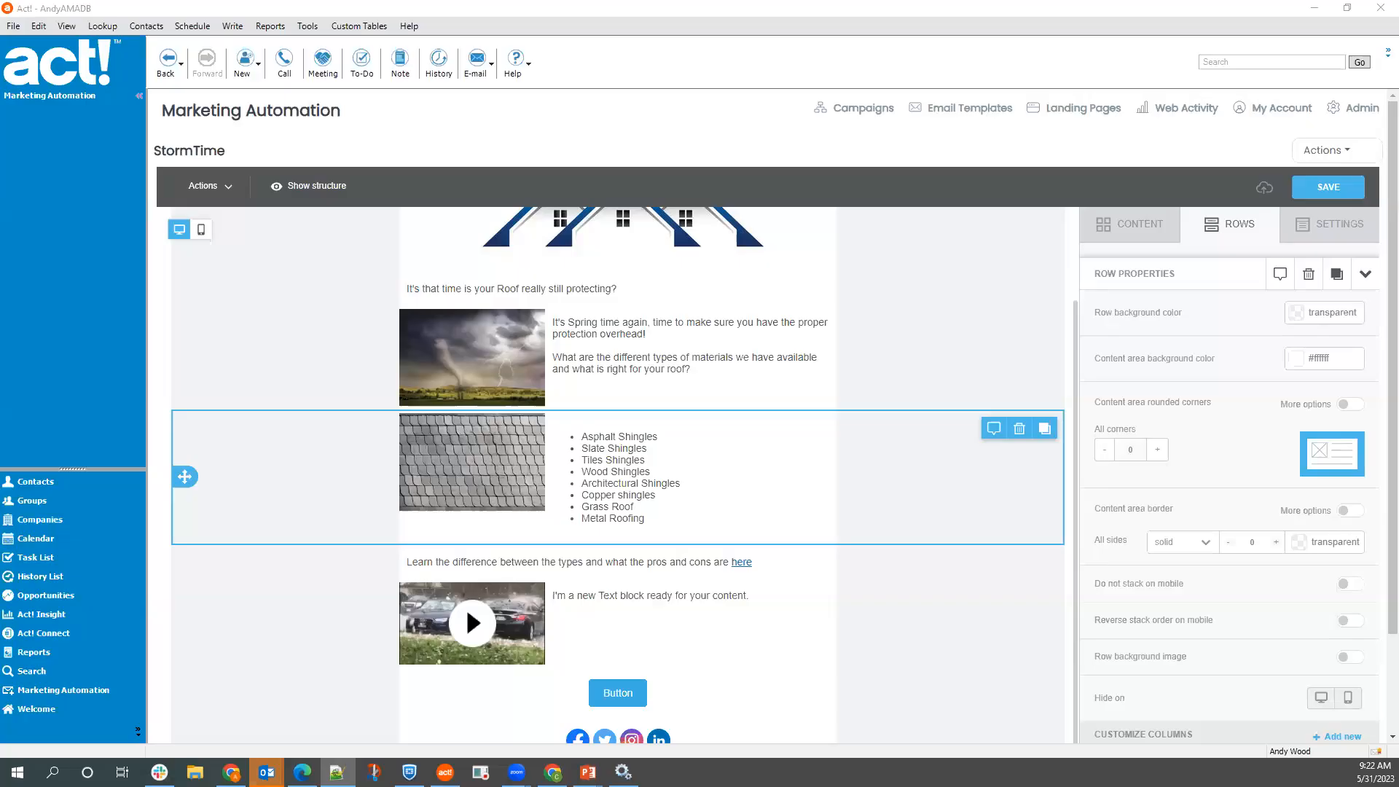
drag(749, 597, 532, 579)
text(You really do not want to be caught this season without the right protection for your Home.  Our professionals will make sure that you are safe, Protected and in Style For even the worst that may be heading our way!  Tell us what you are interested in by filling out our Survey and keep up to date on our products. You do not want to be caught this season with the wrong Roof for your protection needs.)
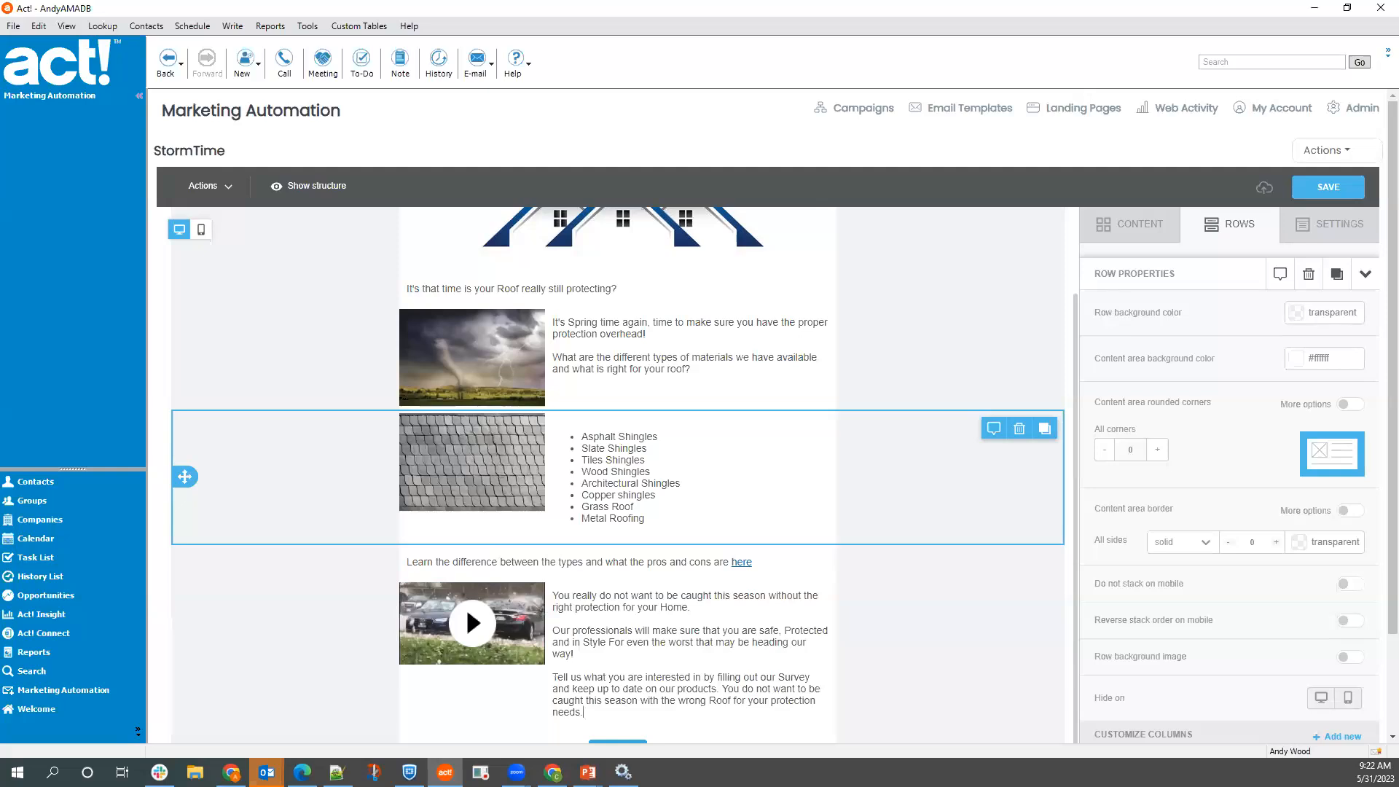
- Set the button's font weight to Bold and its background color to dark blue #0068a5
scroll(612, 650, down, 3)
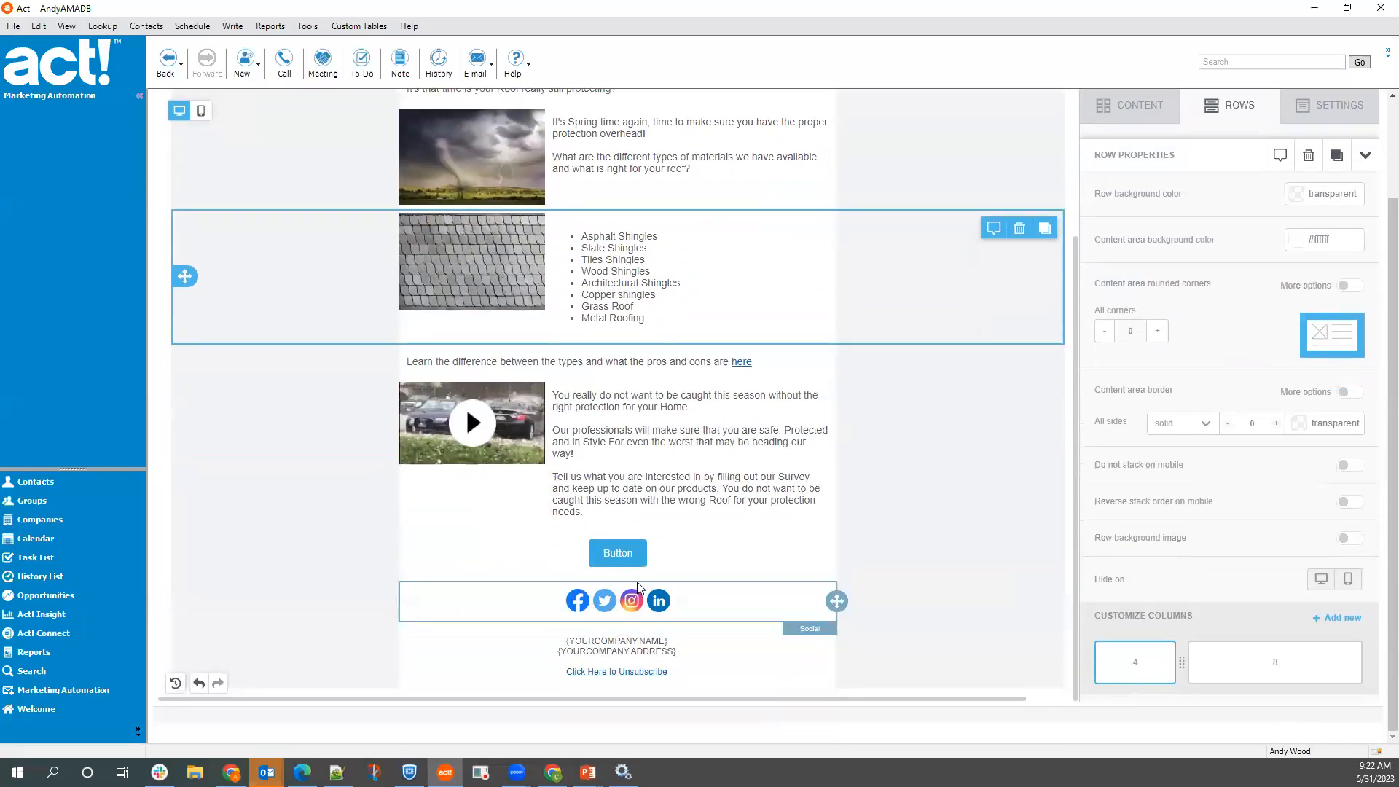
click(636, 556)
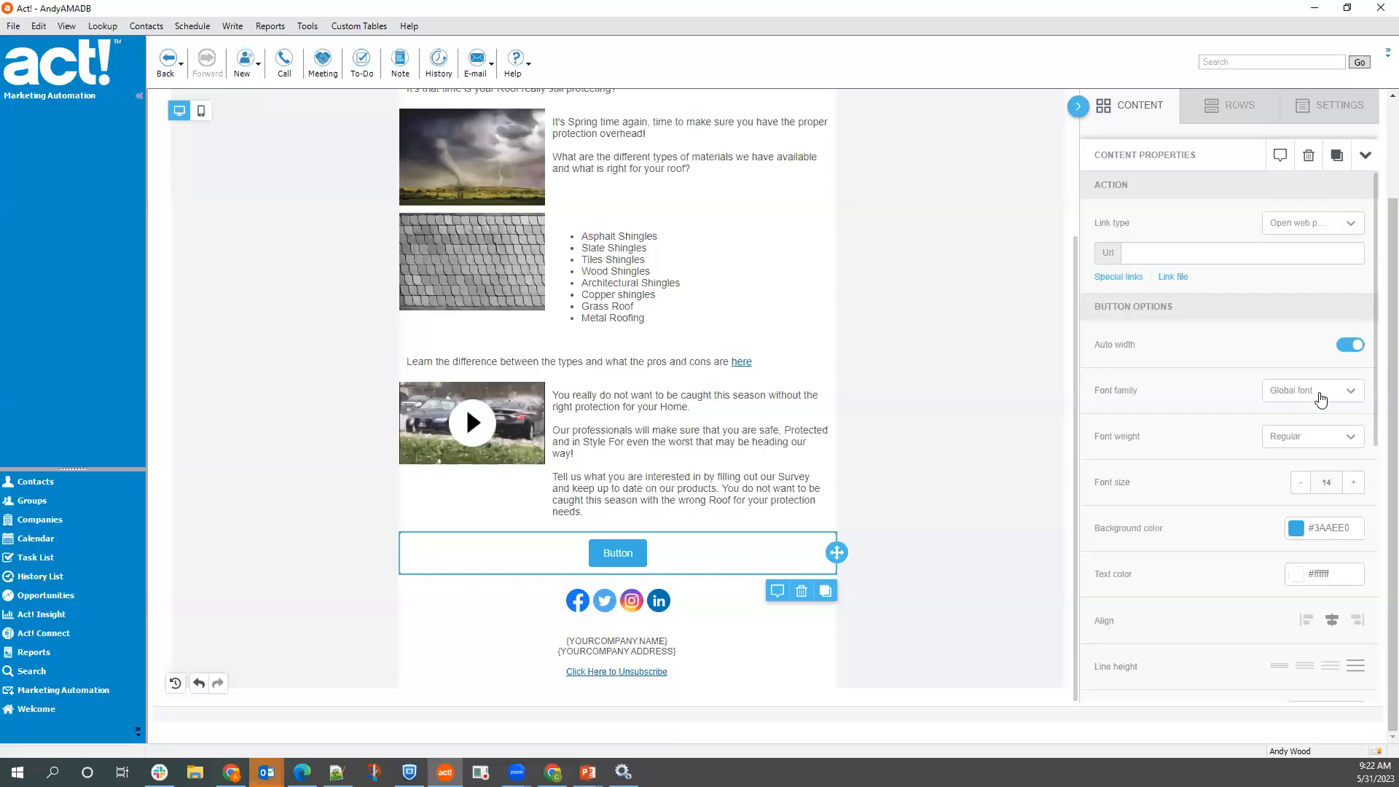
click(1323, 441)
click(1310, 486)
click(1297, 529)
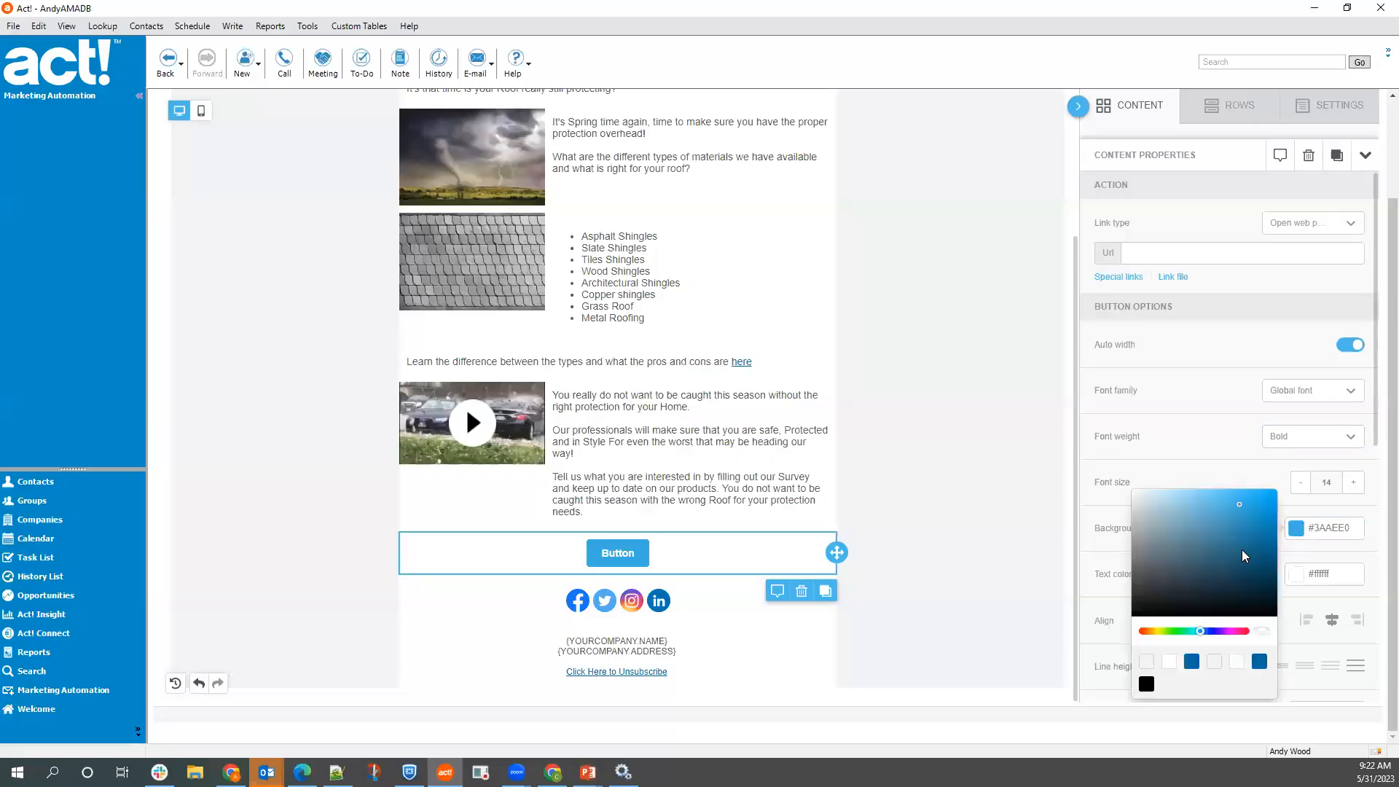
click(1260, 662)
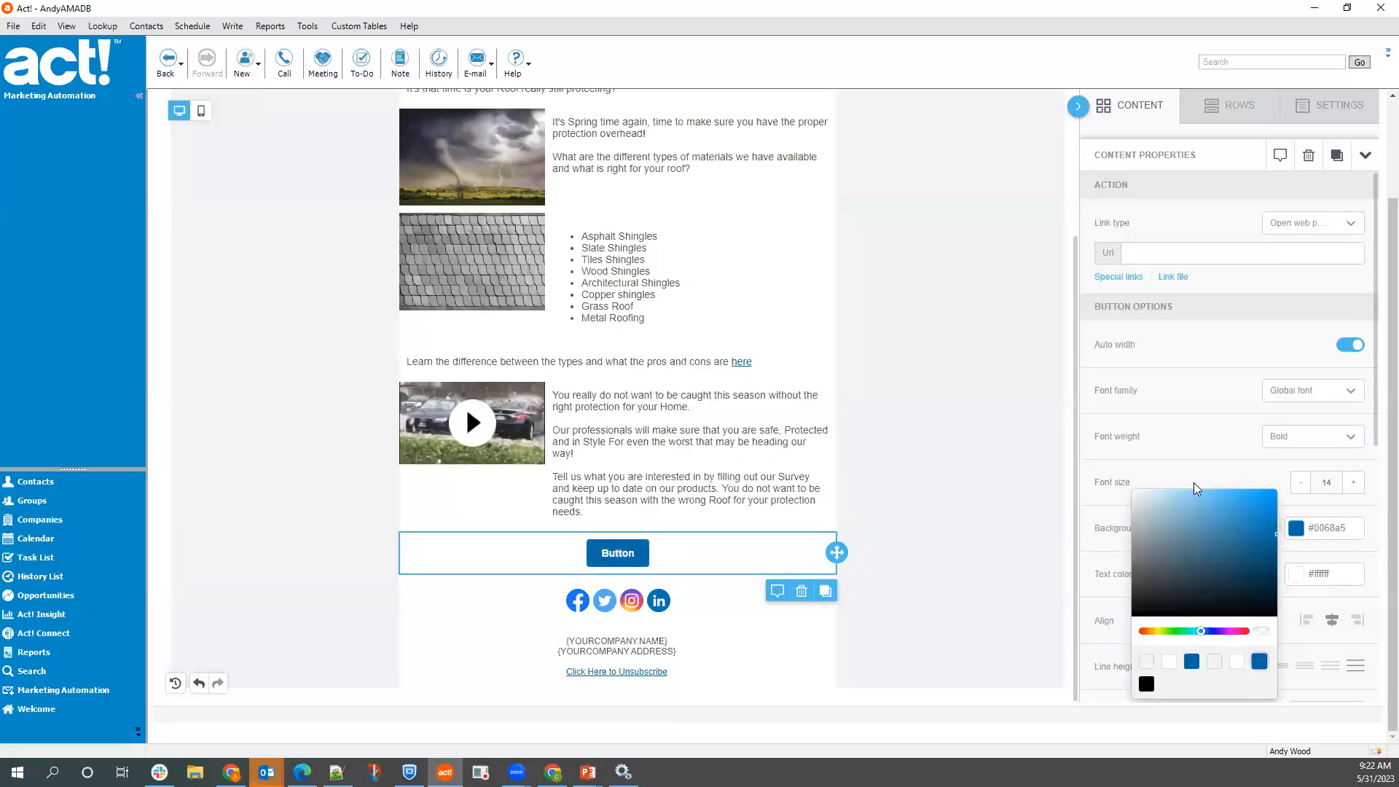
click(1220, 405)
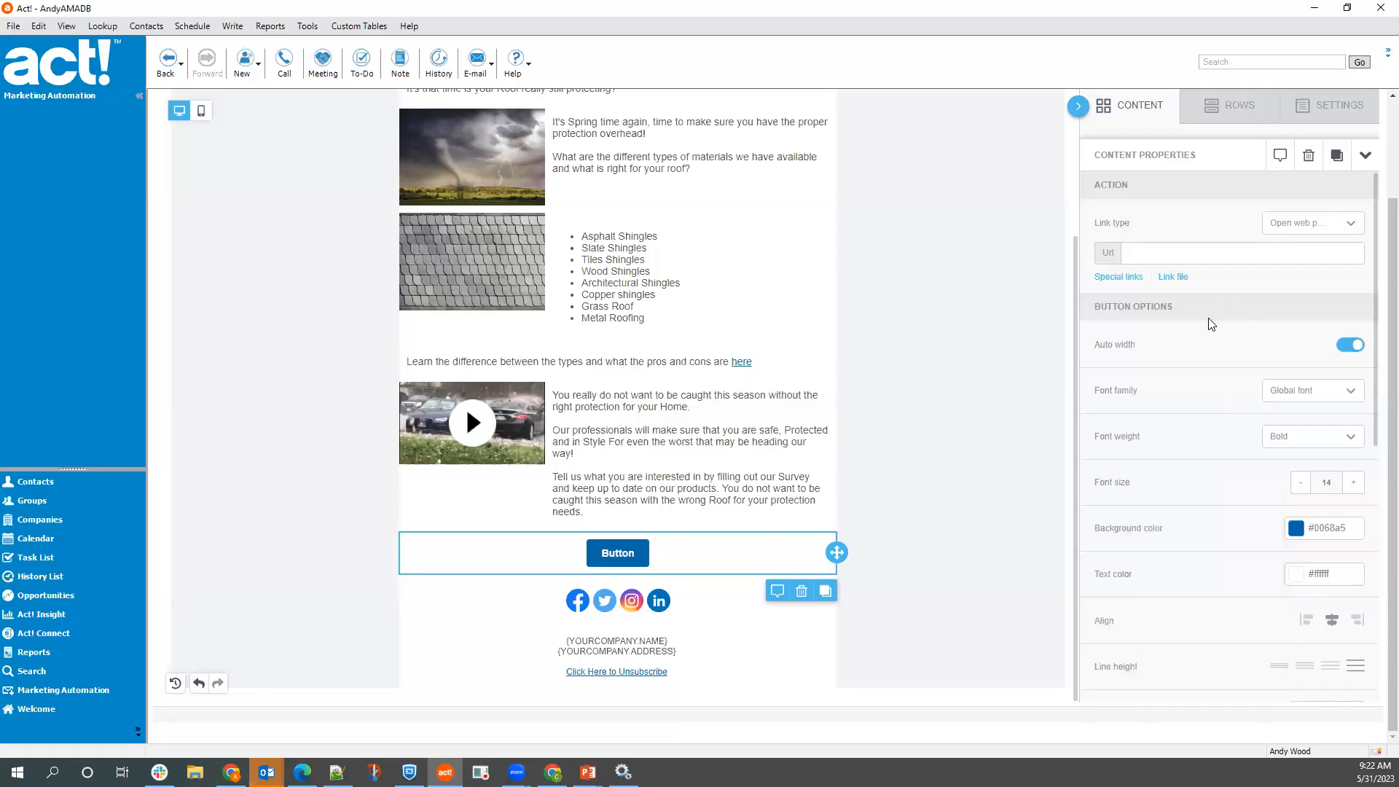
- Turn off the button's auto width and set its width to 85%
click(1352, 347)
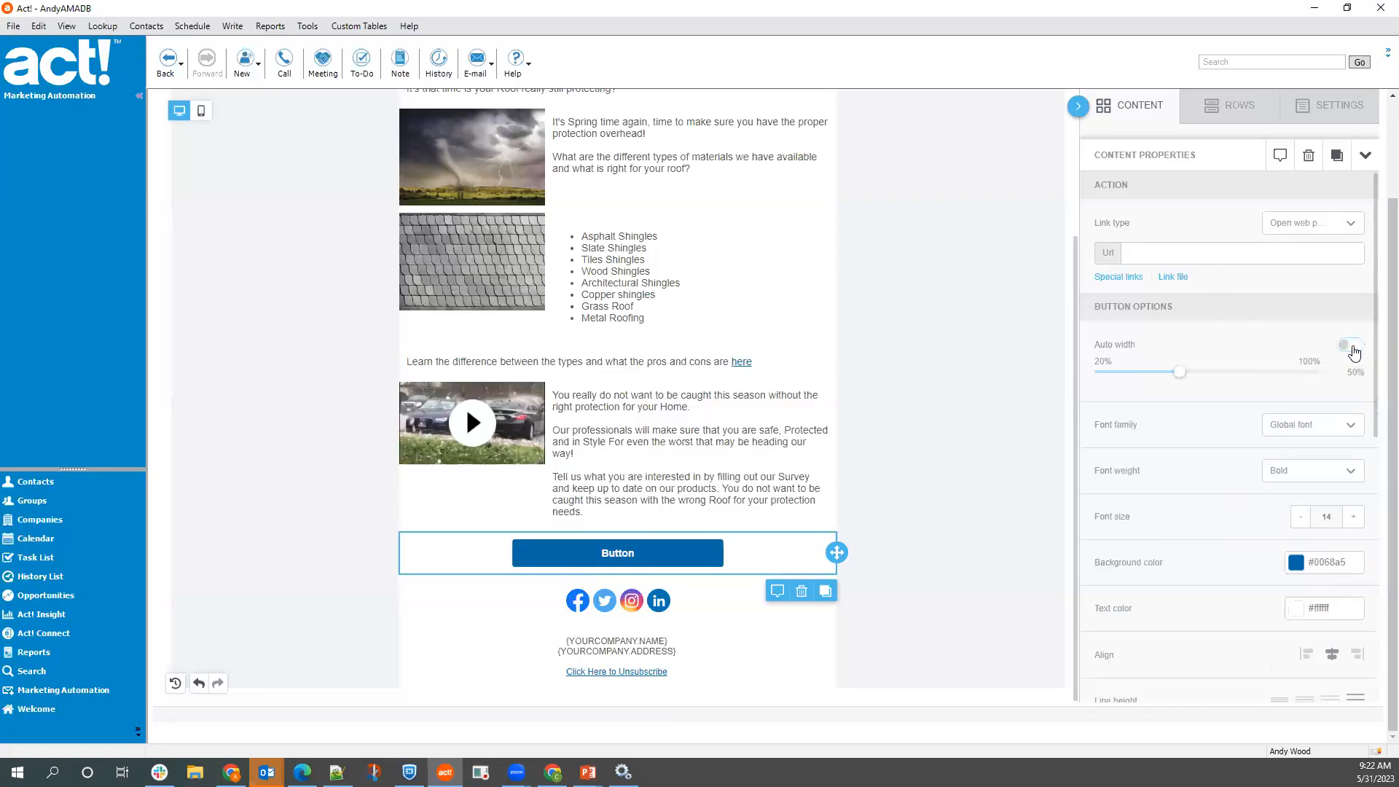
click(1222, 372)
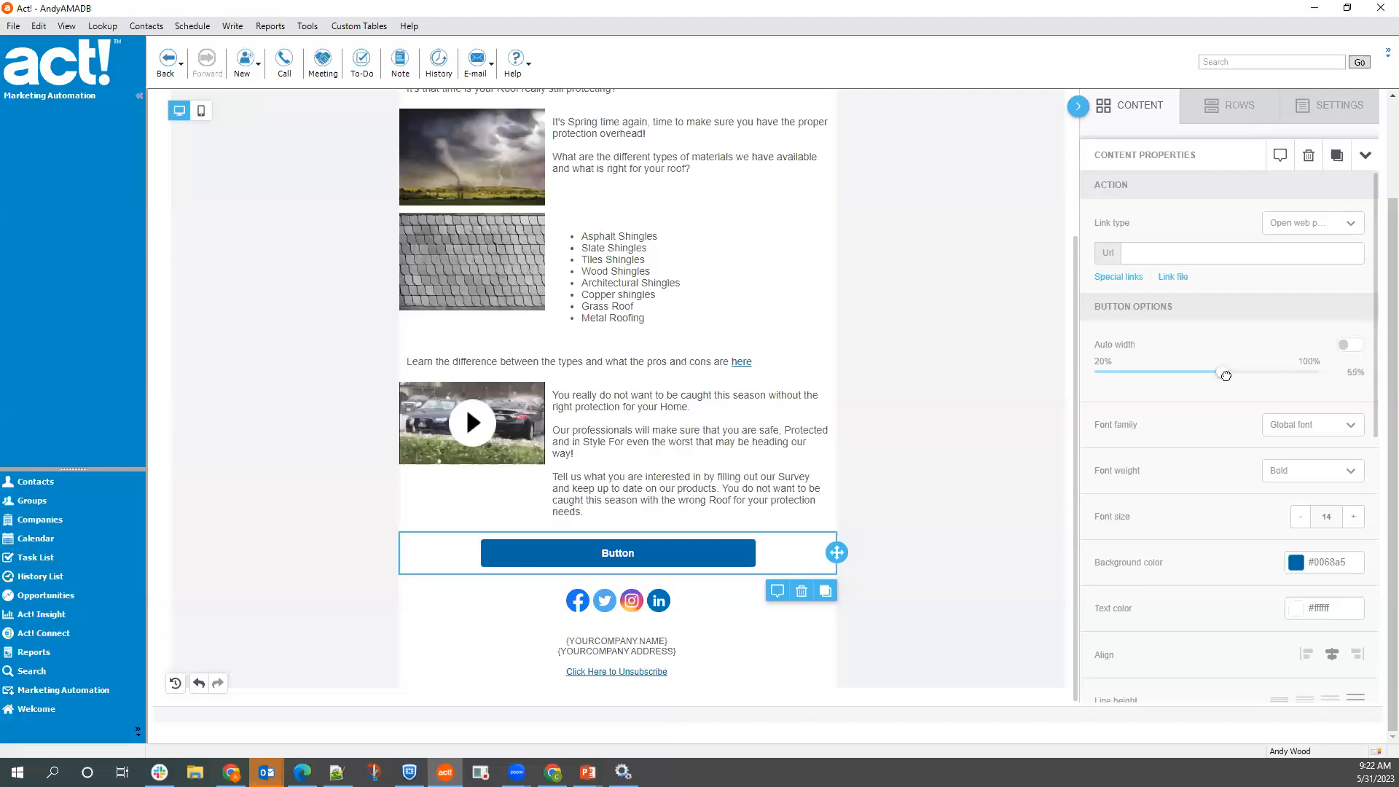
right_click(1241, 380)
drag(1222, 371, 1279, 372)
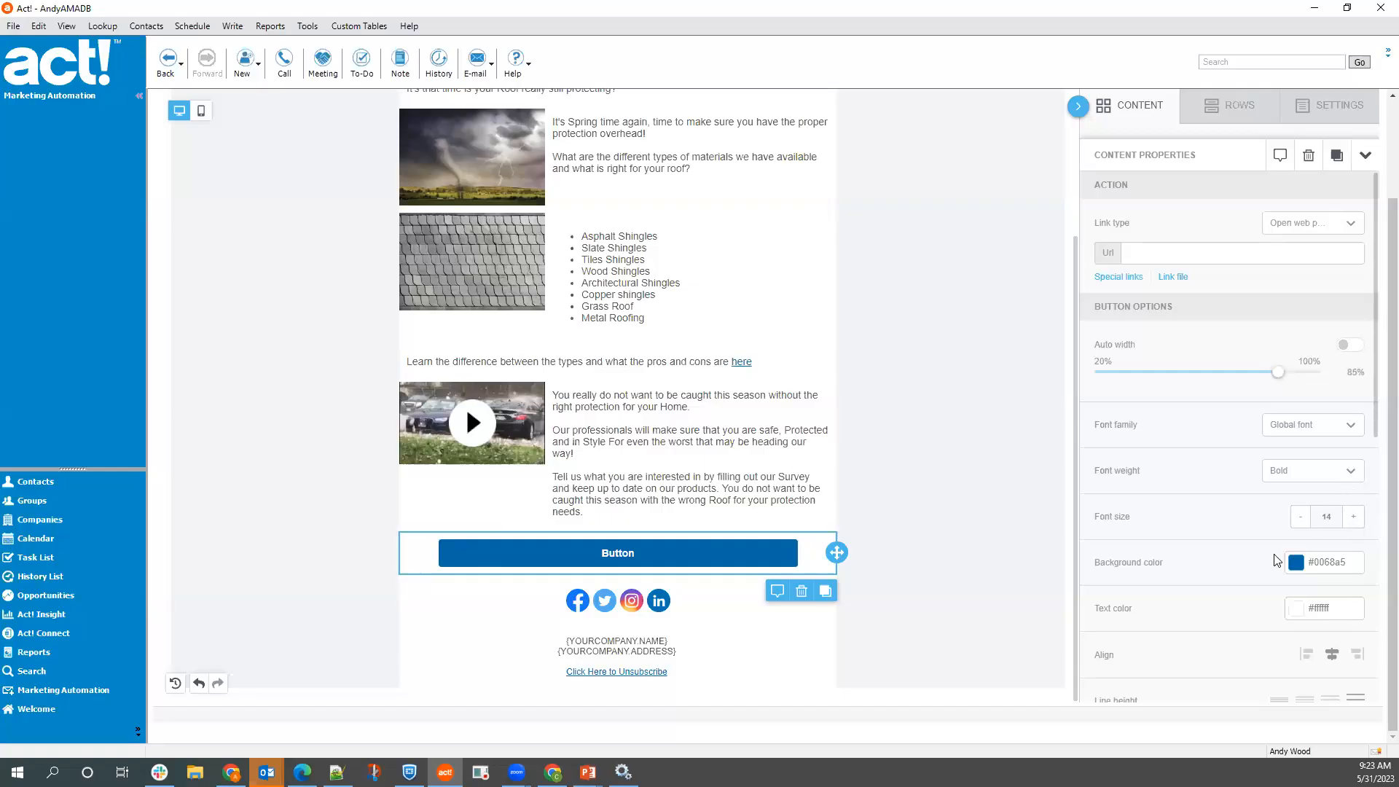
- Try left and right alignment for the button and set it back to centered
scroll(1276, 559, down, 1)
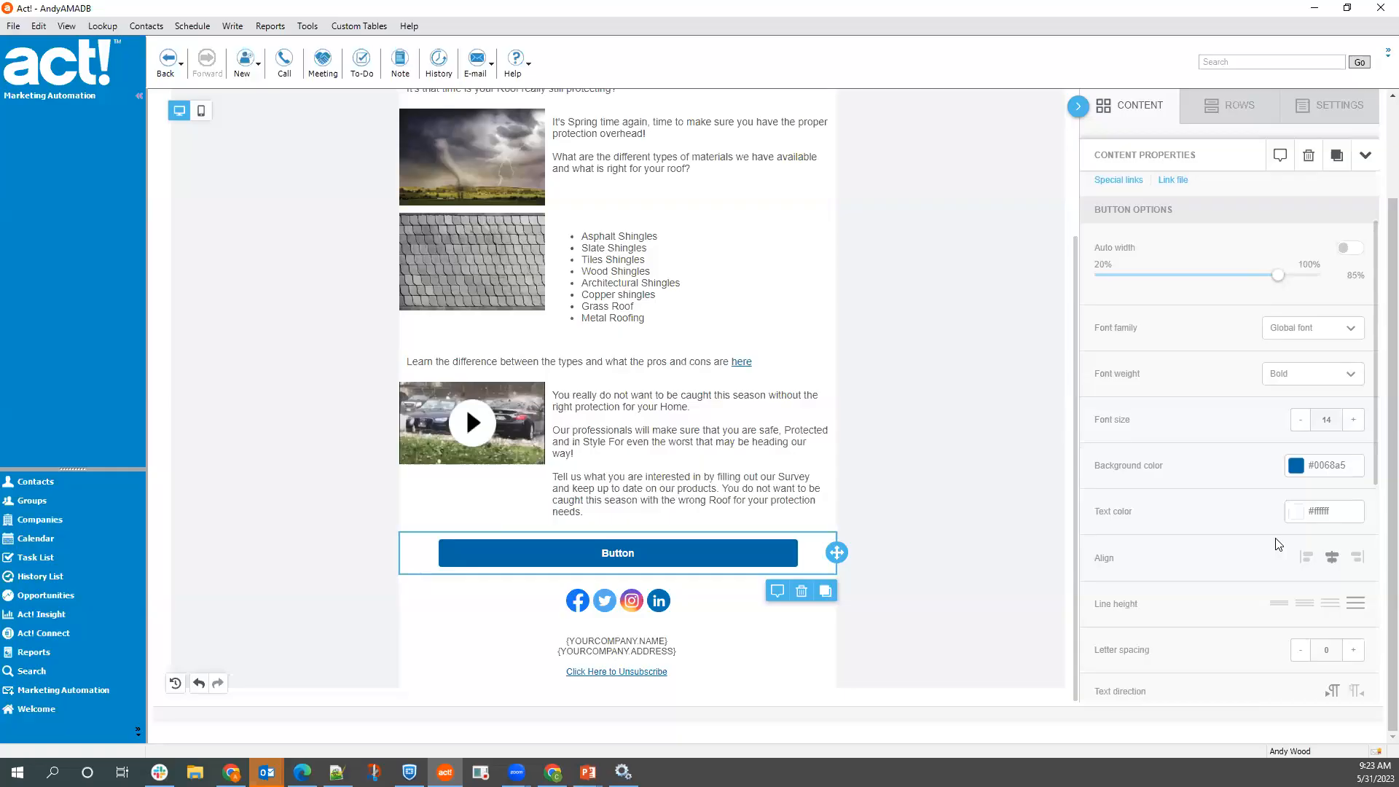
click(1307, 559)
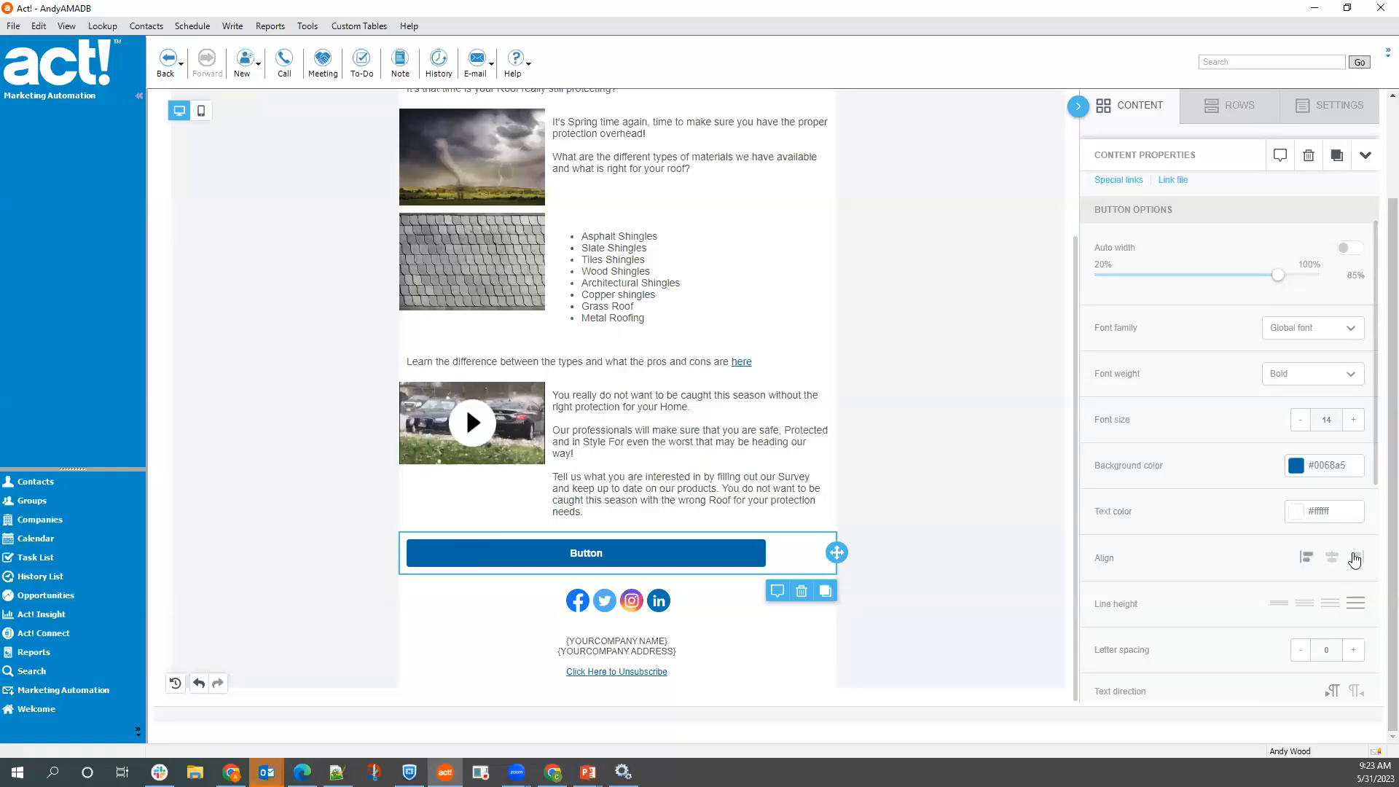
click(1349, 559)
click(1331, 559)
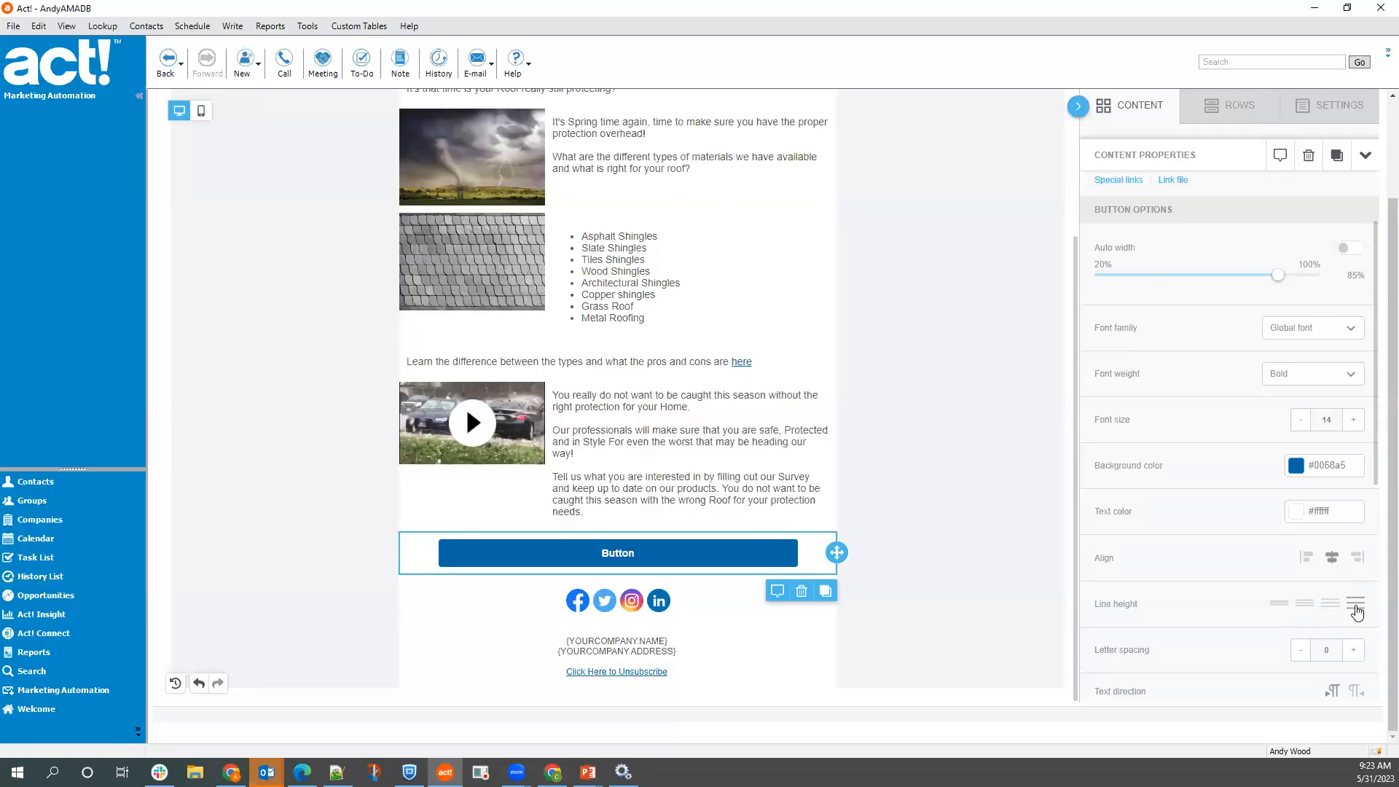
- Reduce the button's line height to the second-smallest option and set its border radius to 6
click(1328, 609)
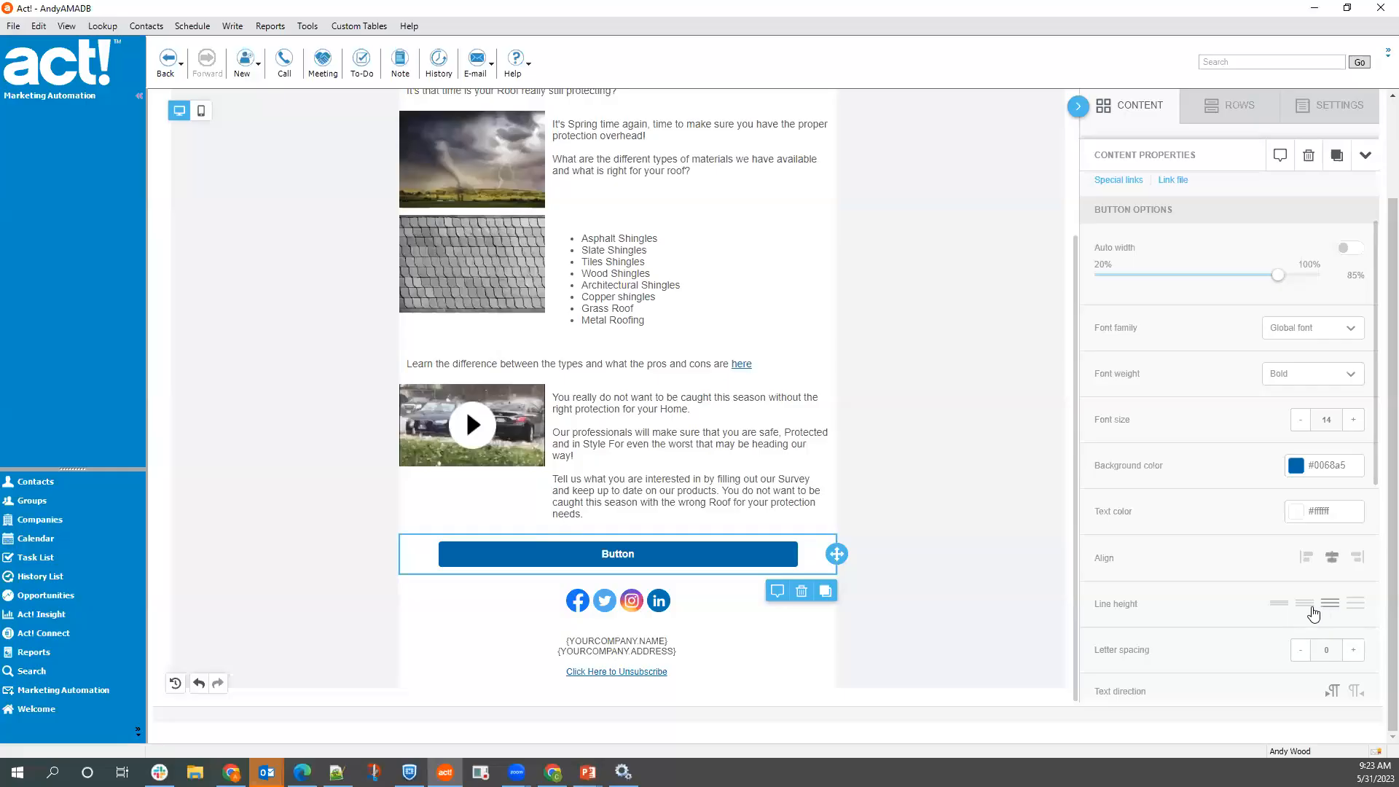
click(1304, 605)
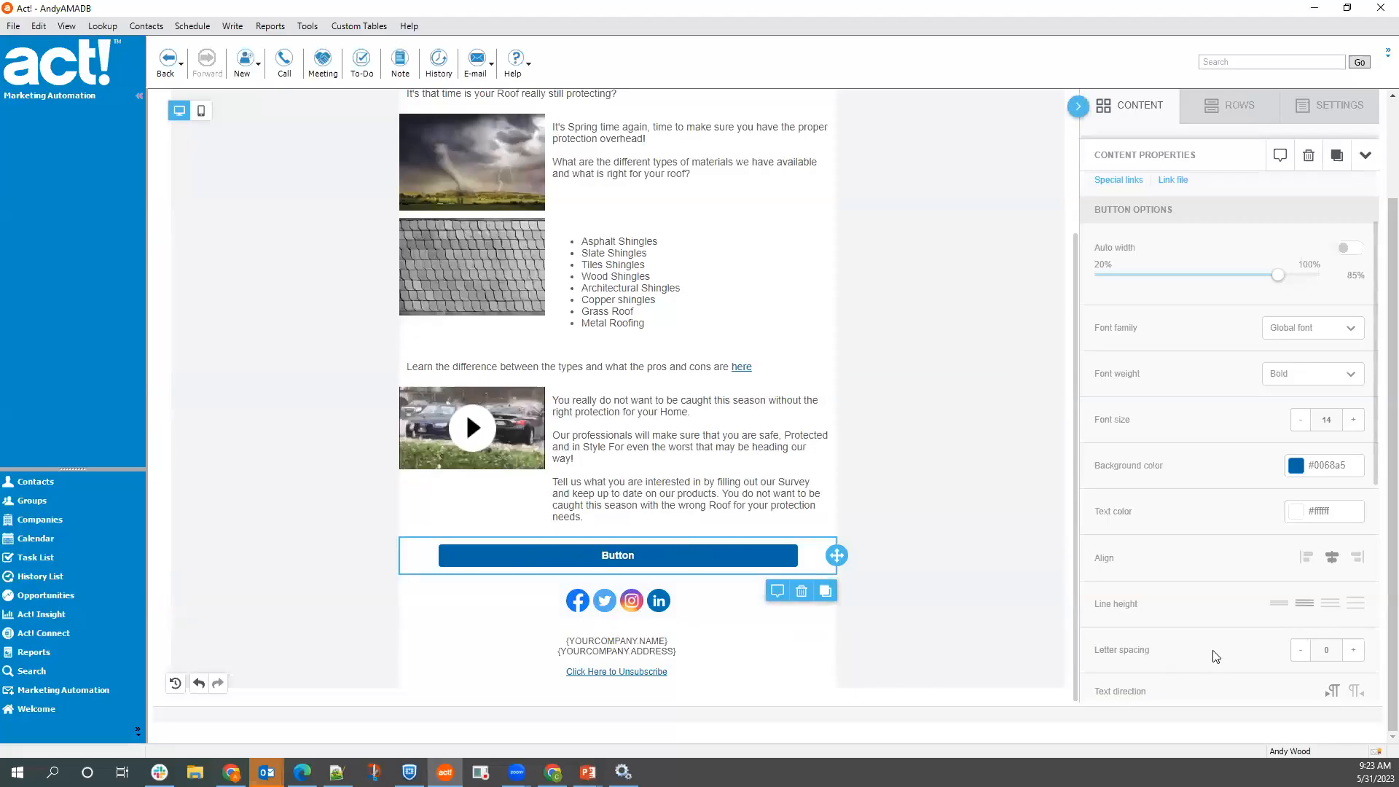
scroll(1228, 652, down, 1)
scroll(1229, 650, down, 1)
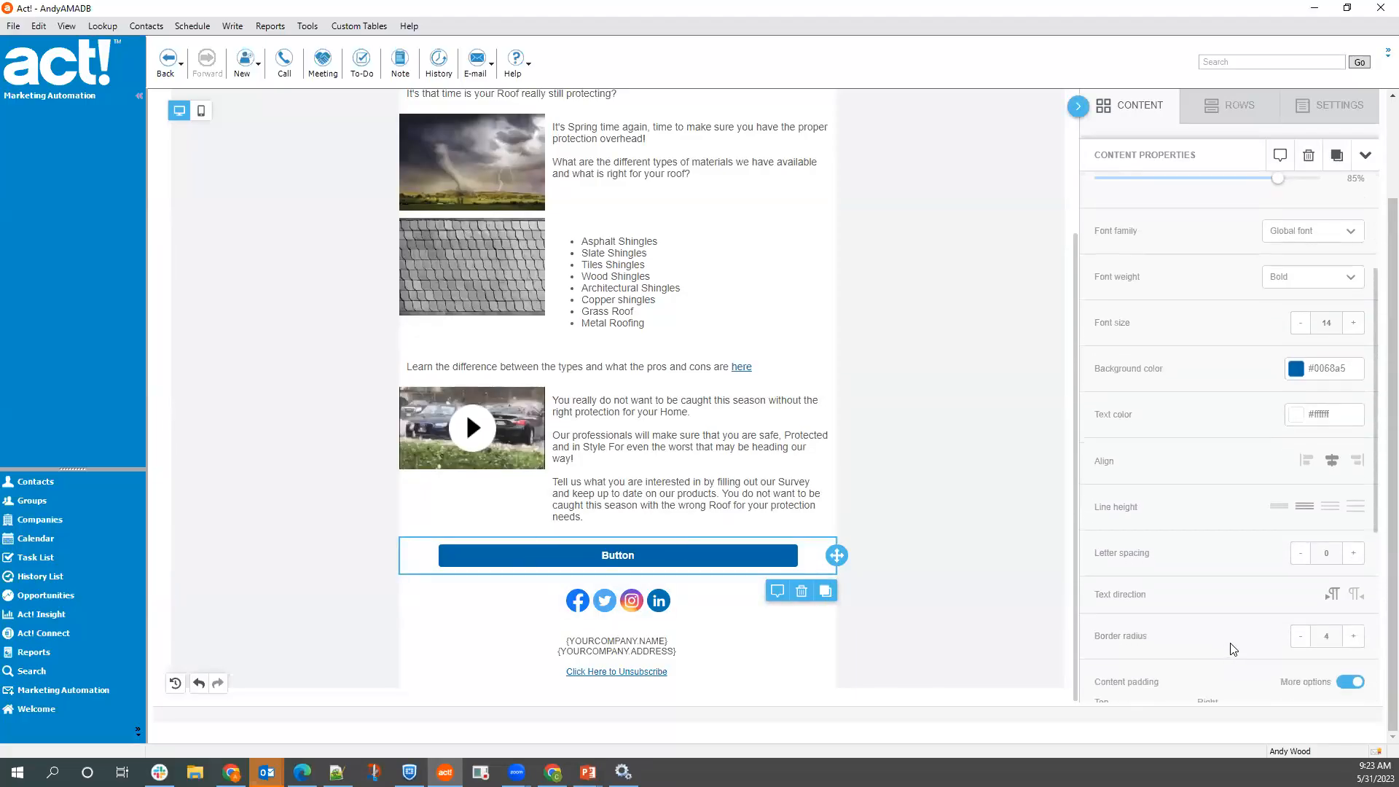
click(1353, 637)
click(1353, 637)
click(1353, 637)
click(1353, 637)
click(1353, 637)
click(1353, 637)
click(1300, 637)
click(1300, 638)
click(1300, 637)
click(1300, 638)
click(1301, 638)
click(1300, 638)
click(1301, 637)
click(1353, 637)
click(1353, 638)
click(1353, 638)
- Enable separate borders for each side of the button and set the right and bottom border widths to 6
scroll(1225, 610, down, 2)
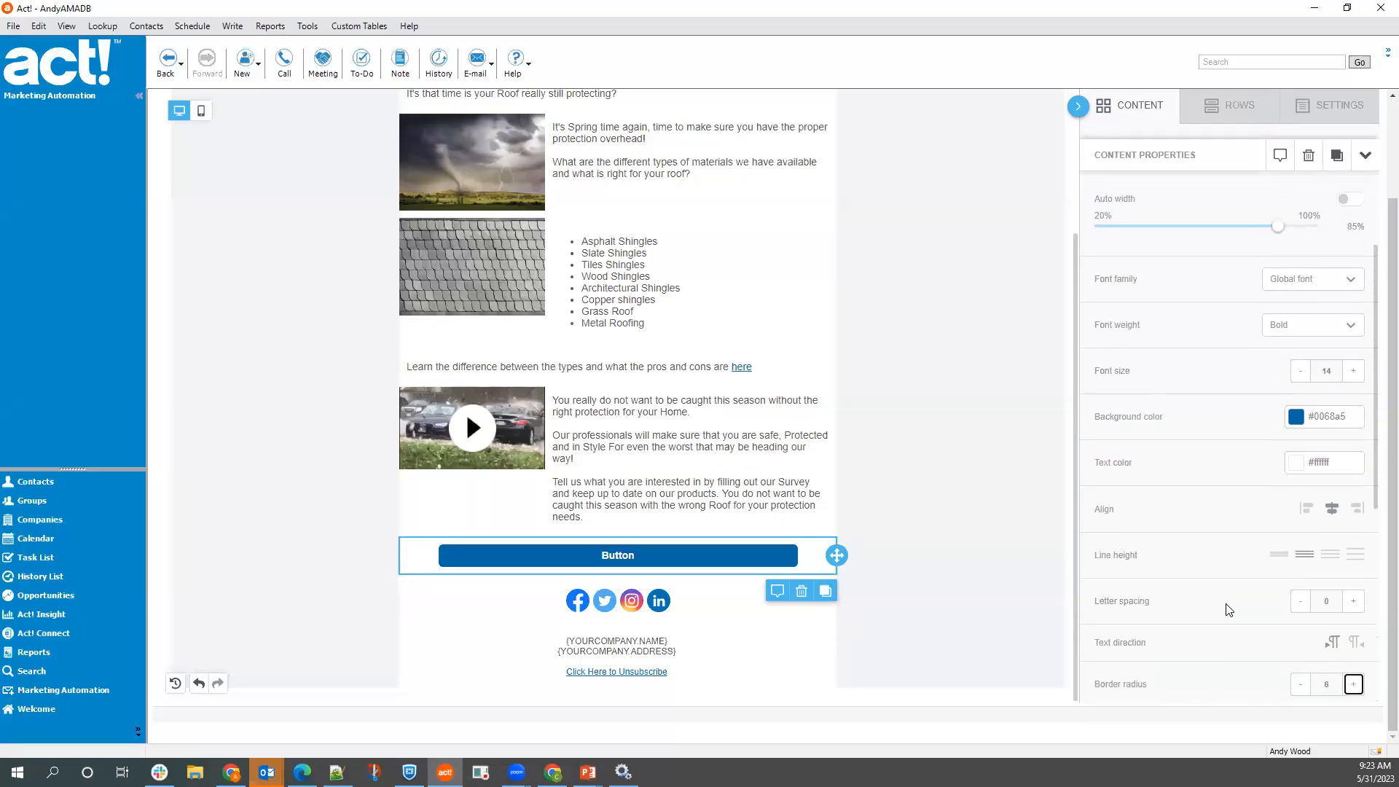
scroll(1239, 615, down, 4)
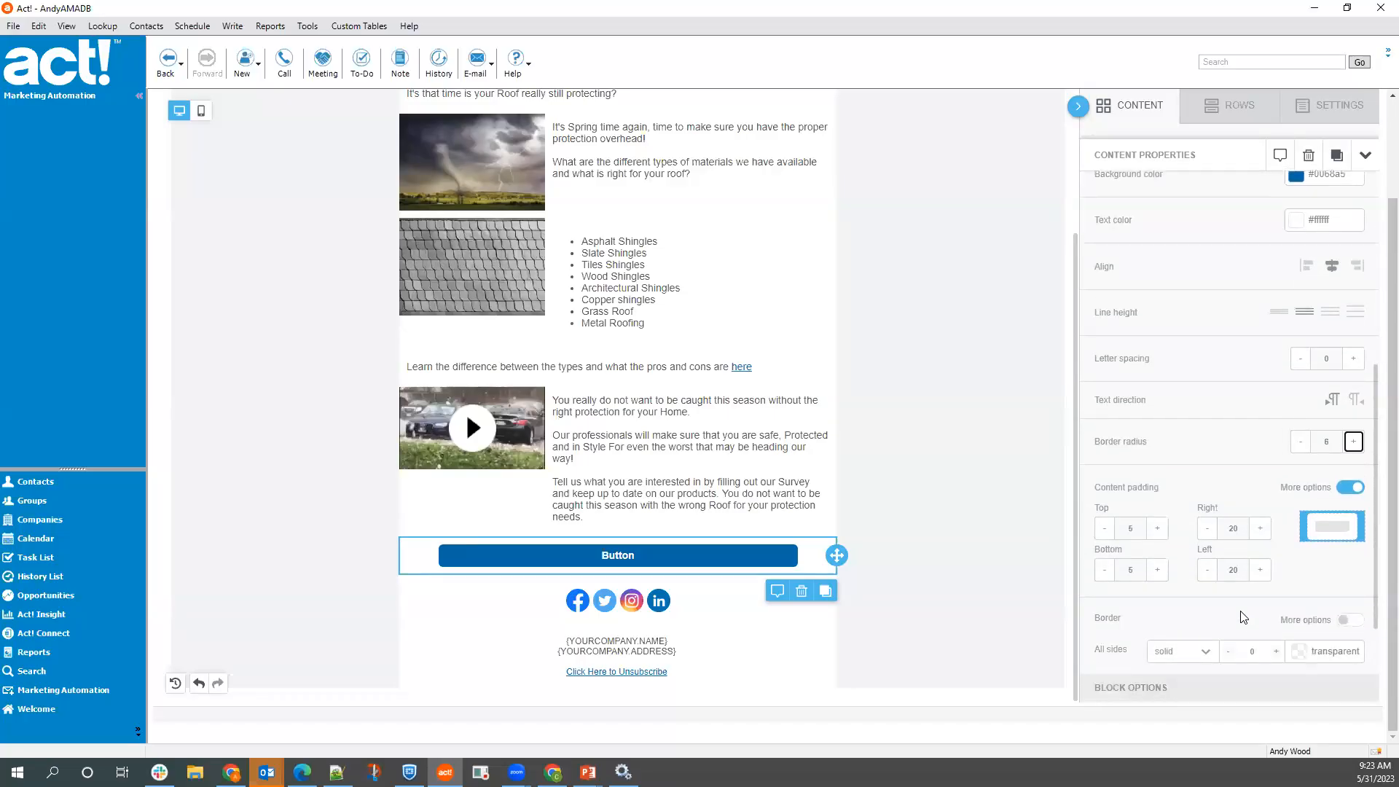
scroll(1243, 617, down, 2)
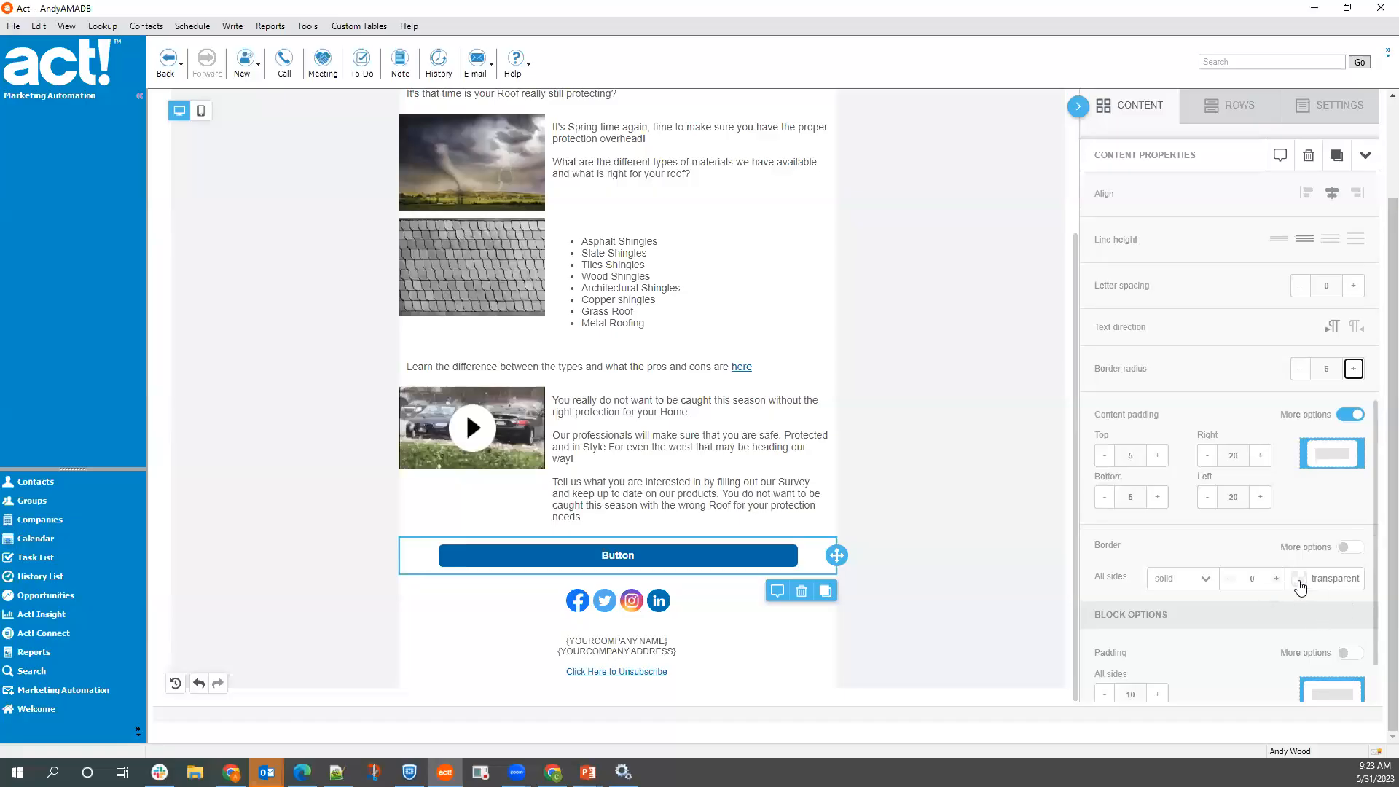
click(1351, 554)
click(1350, 555)
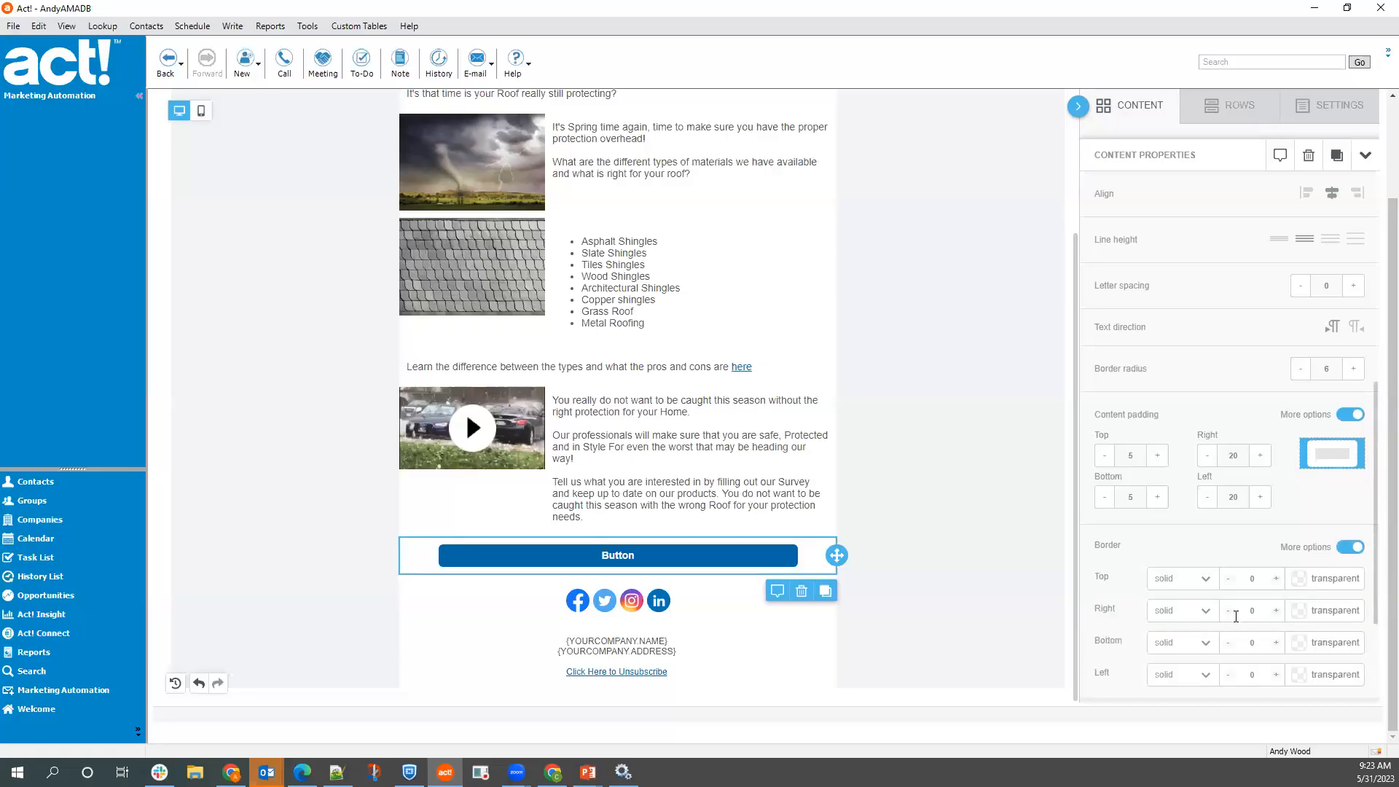
click(1275, 610)
click(1276, 610)
click(1275, 611)
click(1275, 611)
click(1275, 610)
click(1276, 611)
click(1276, 643)
click(1276, 642)
click(1276, 642)
click(1276, 642)
click(1275, 642)
click(1276, 643)
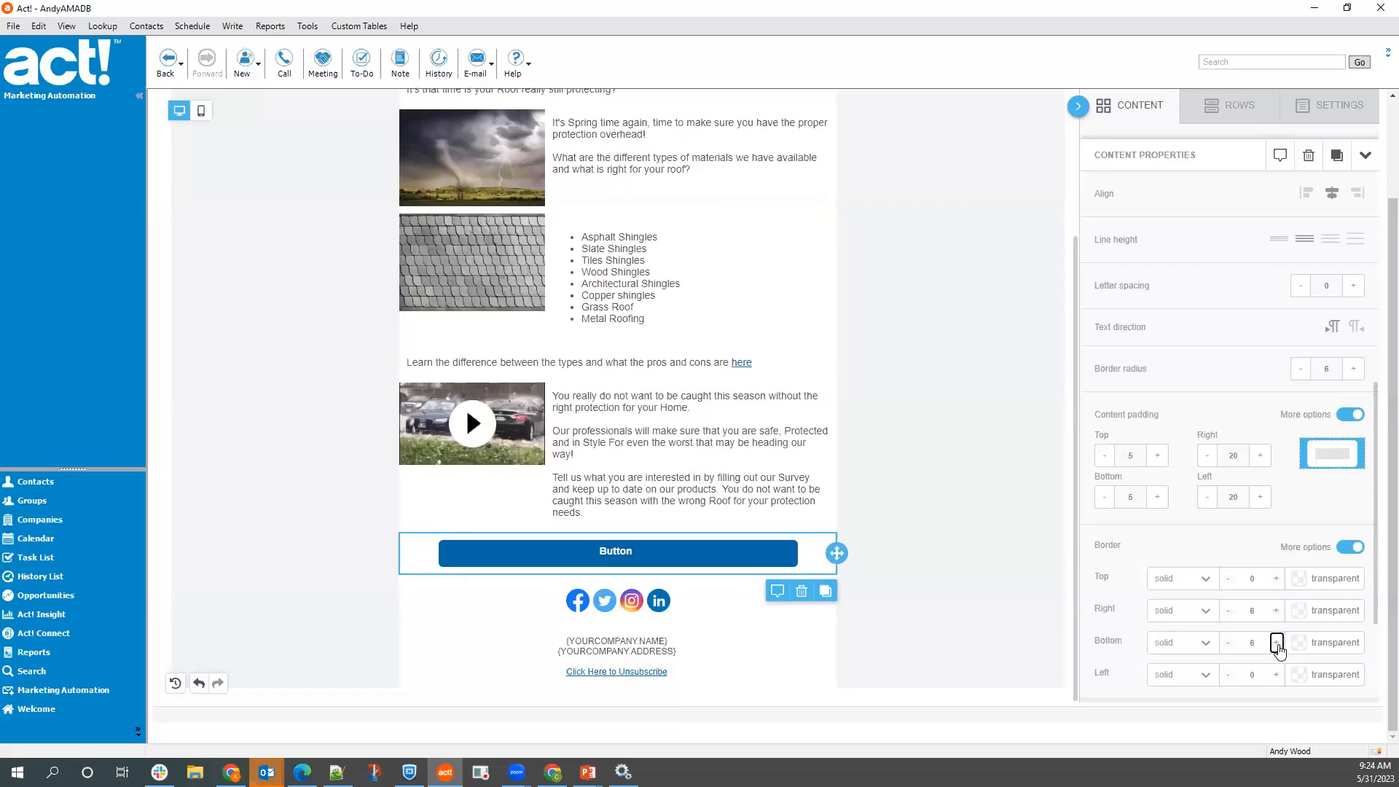
- Color the button's right border dark navy #053B5A
click(1301, 612)
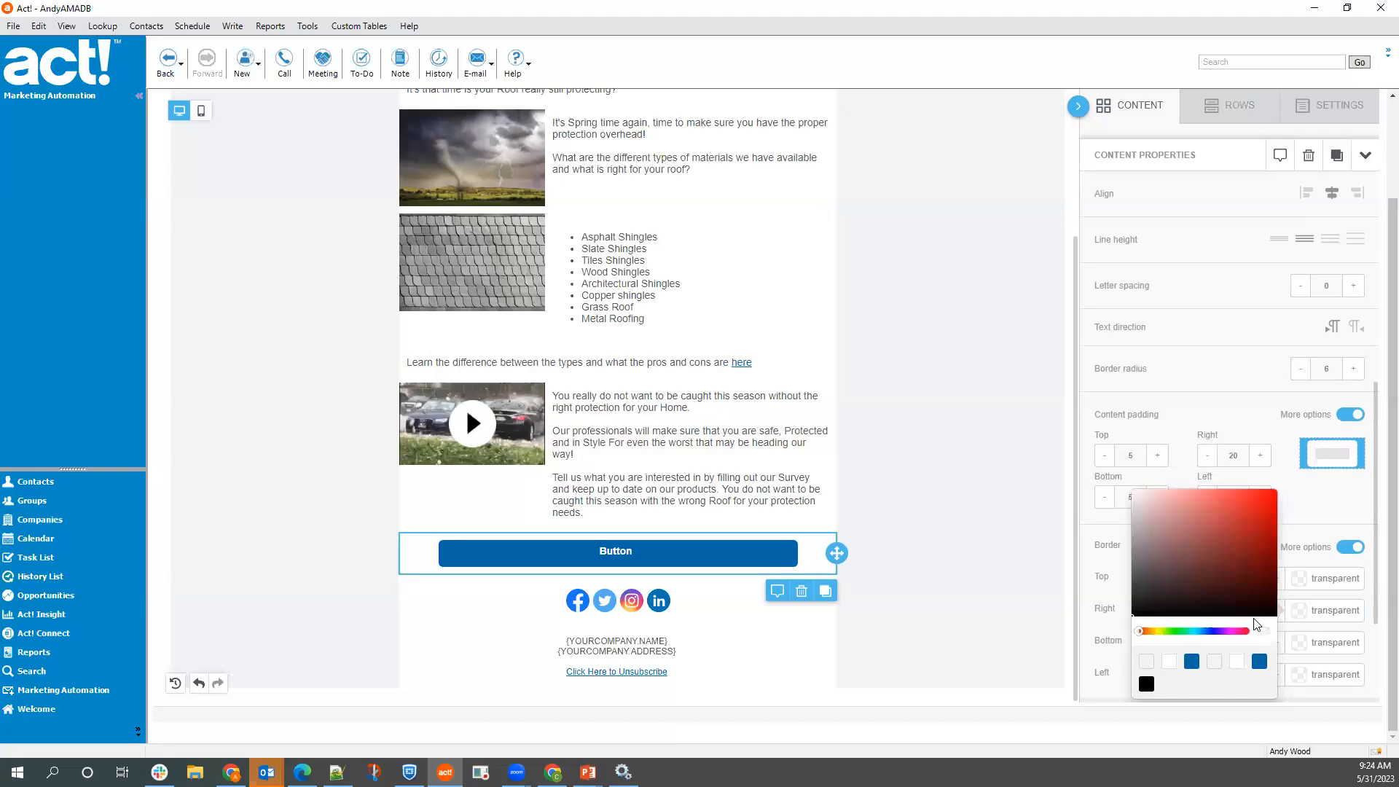
click(1259, 661)
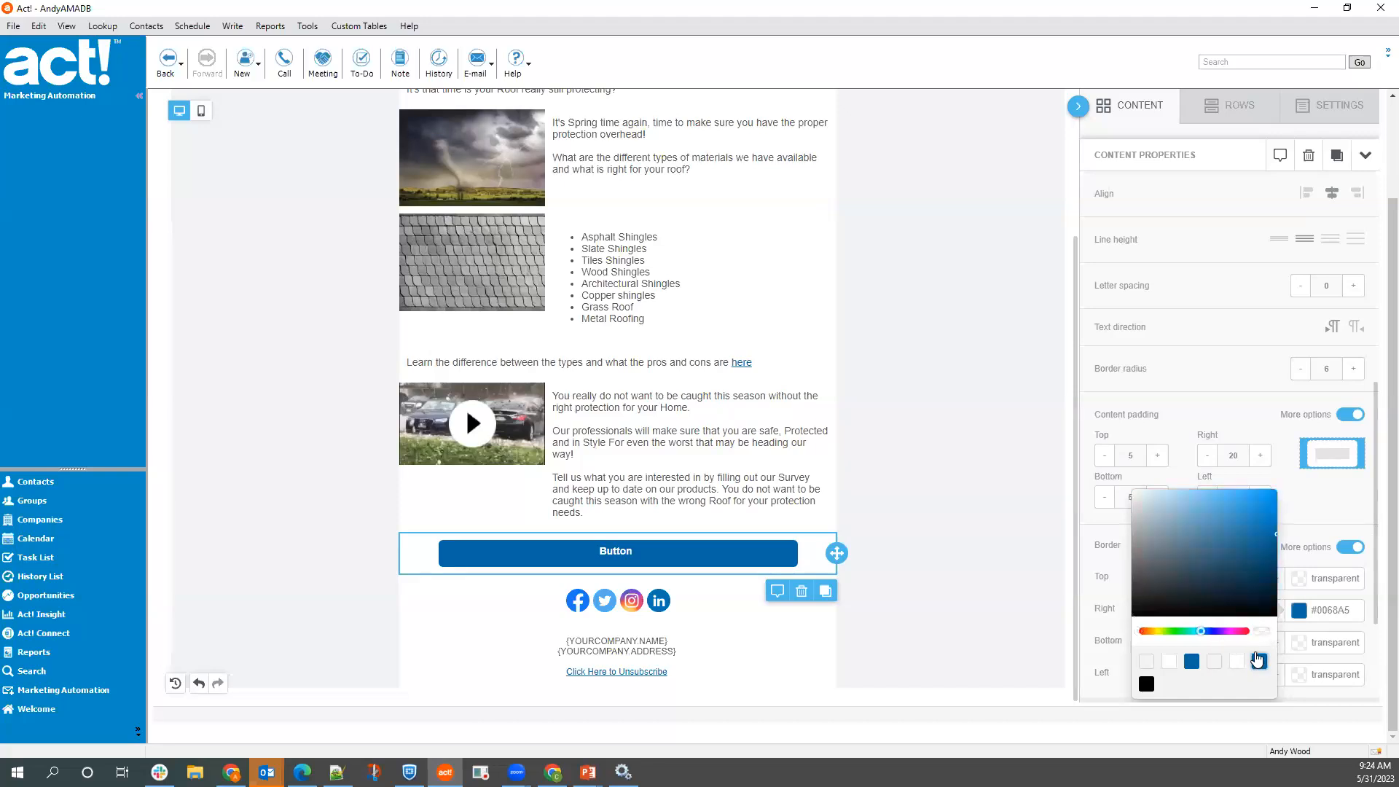
click(1270, 573)
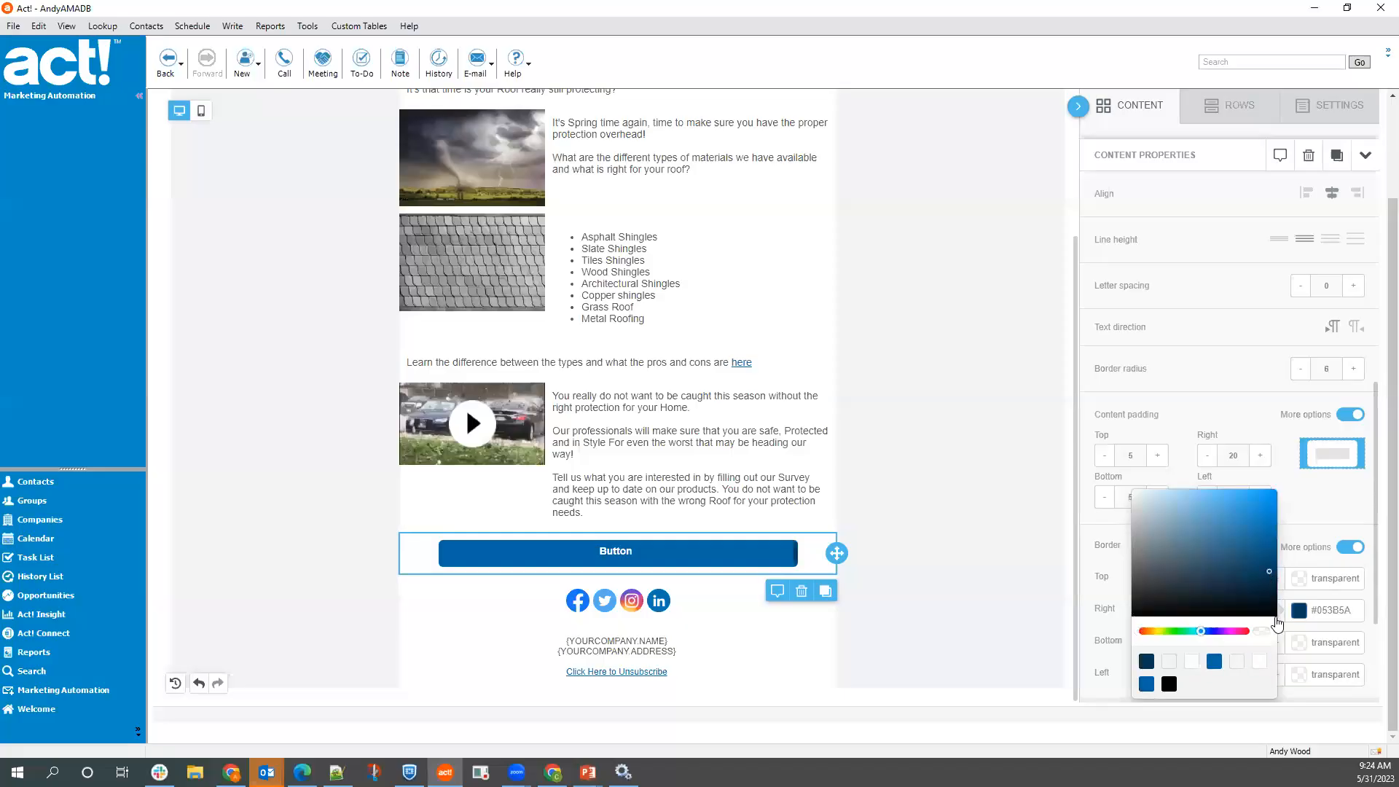
- Apply the right border's color code #053b5a to the button's bottom border
drag(1351, 614, 1313, 610)
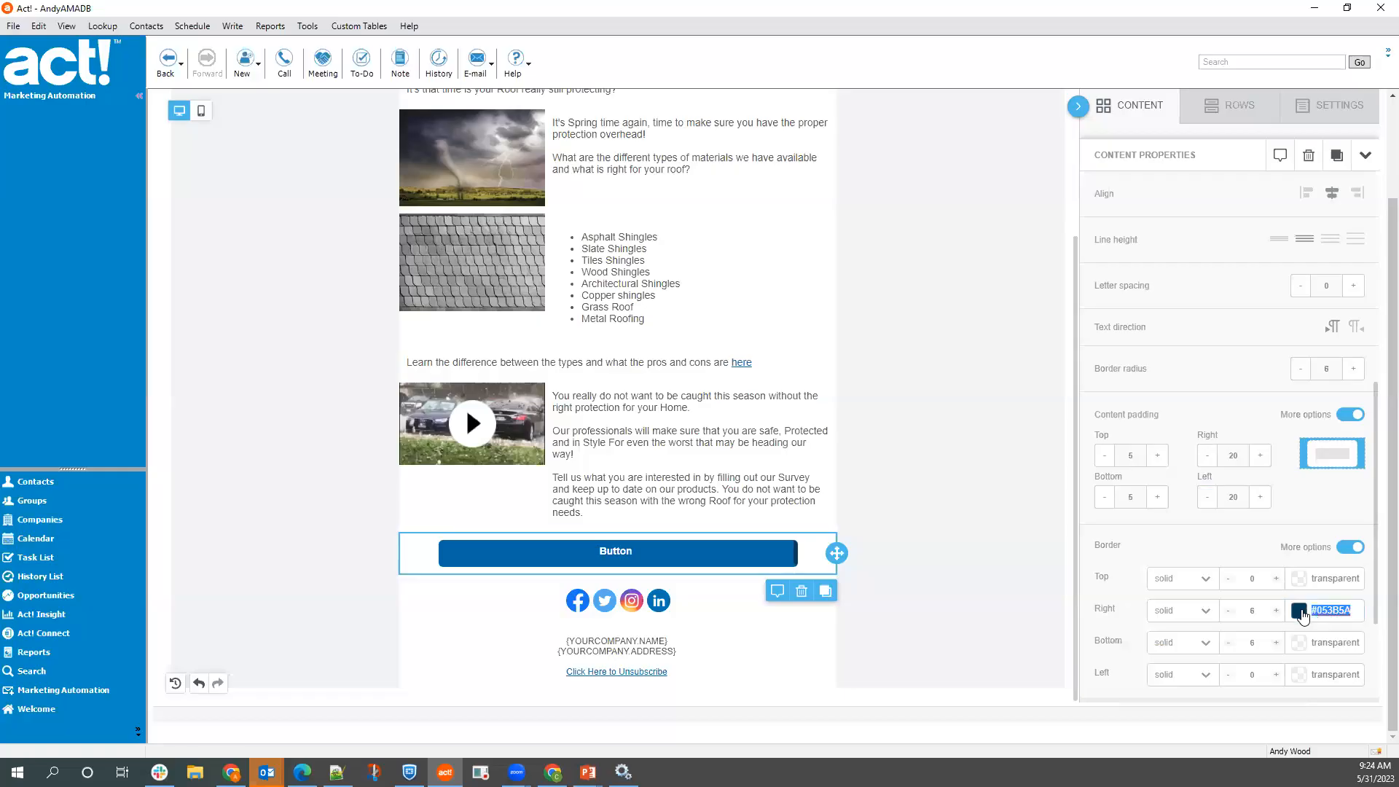
click(1347, 641)
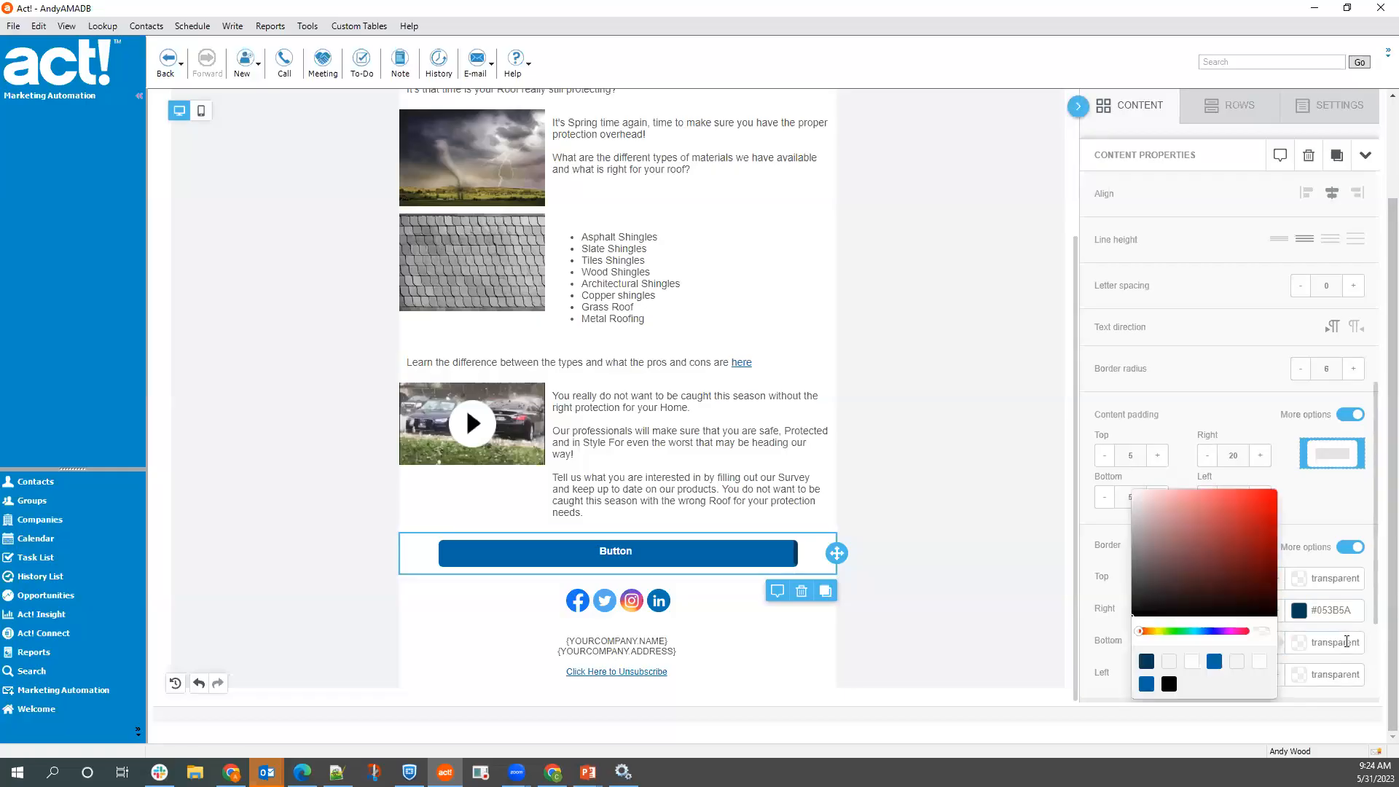
click(1297, 641)
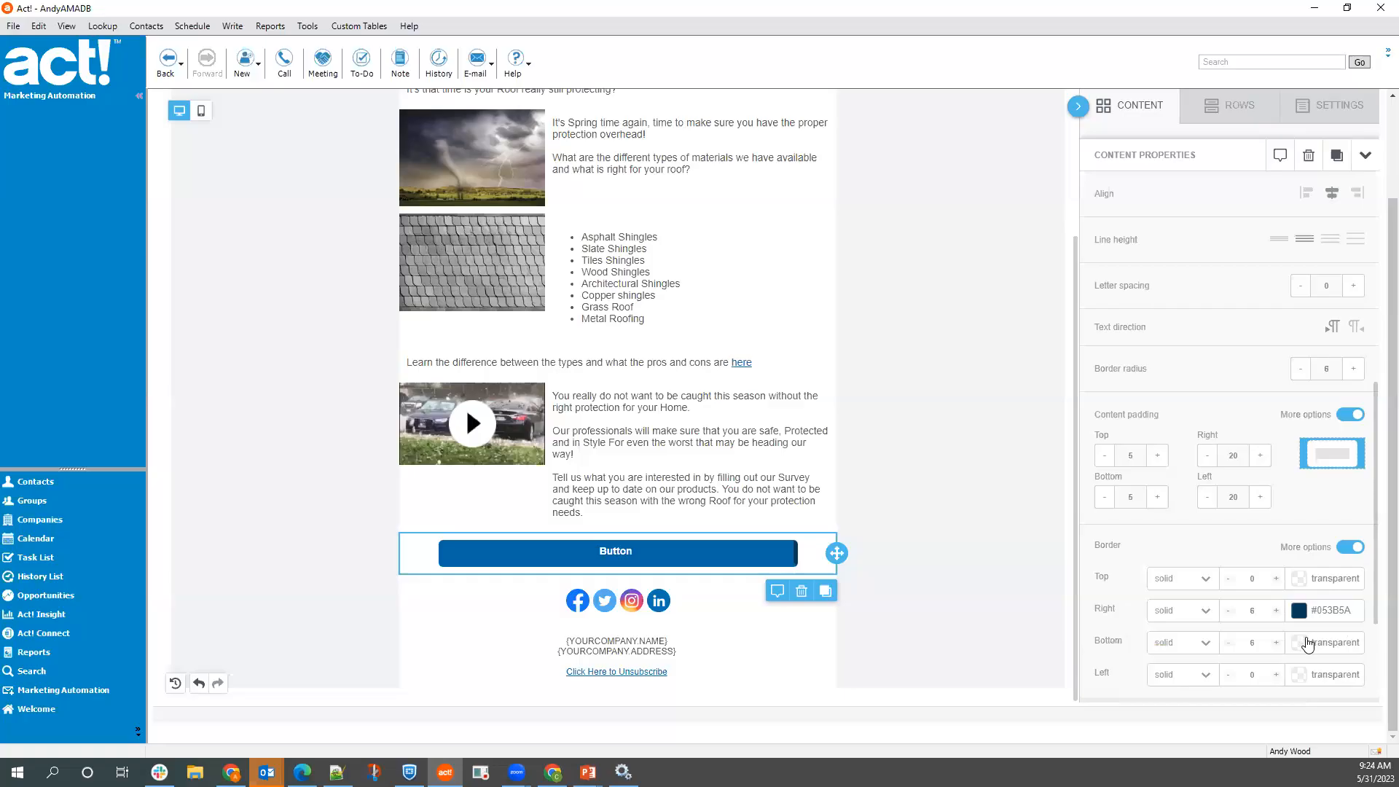
click(1313, 640)
click(1324, 639)
drag(1361, 639, 1269, 646)
text(#053b5a)
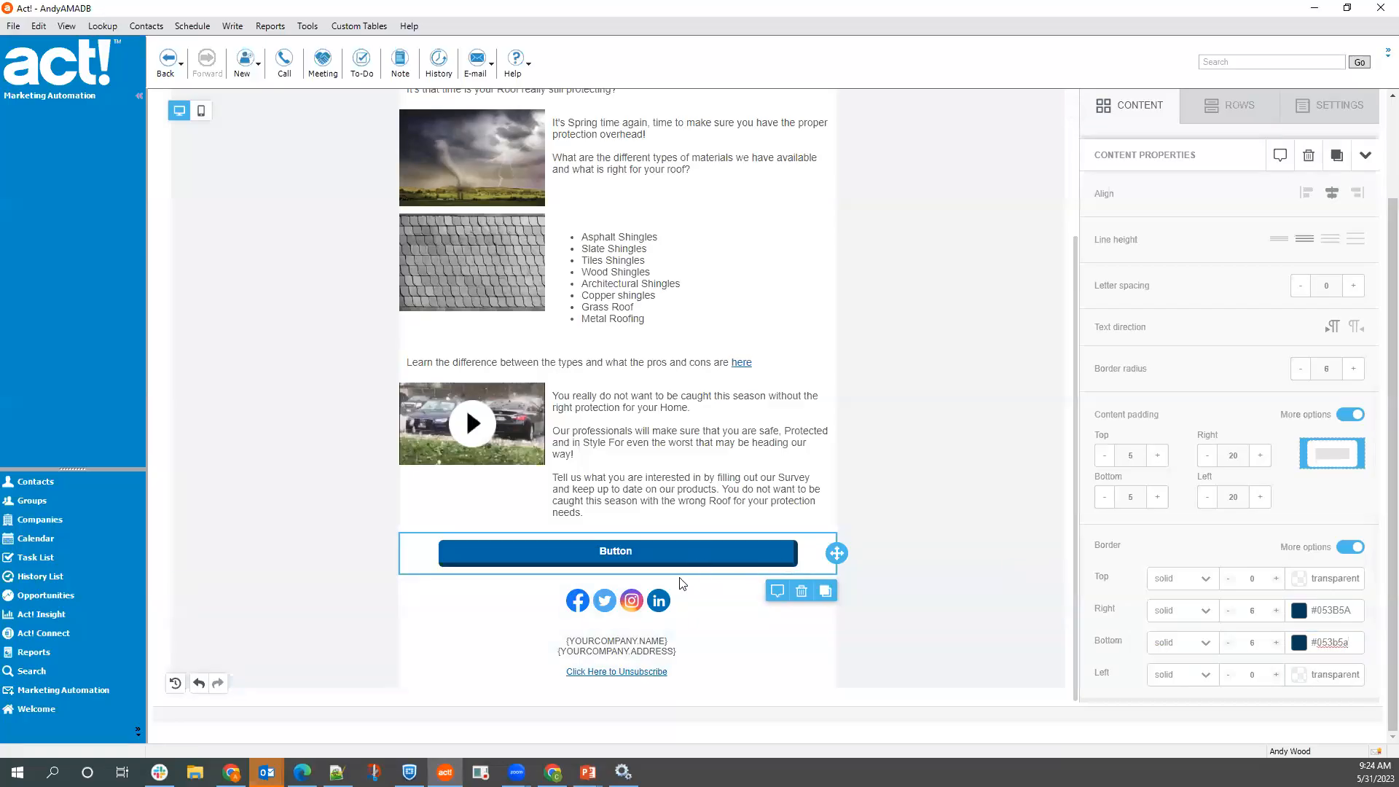
scroll(1155, 466, up, 4)
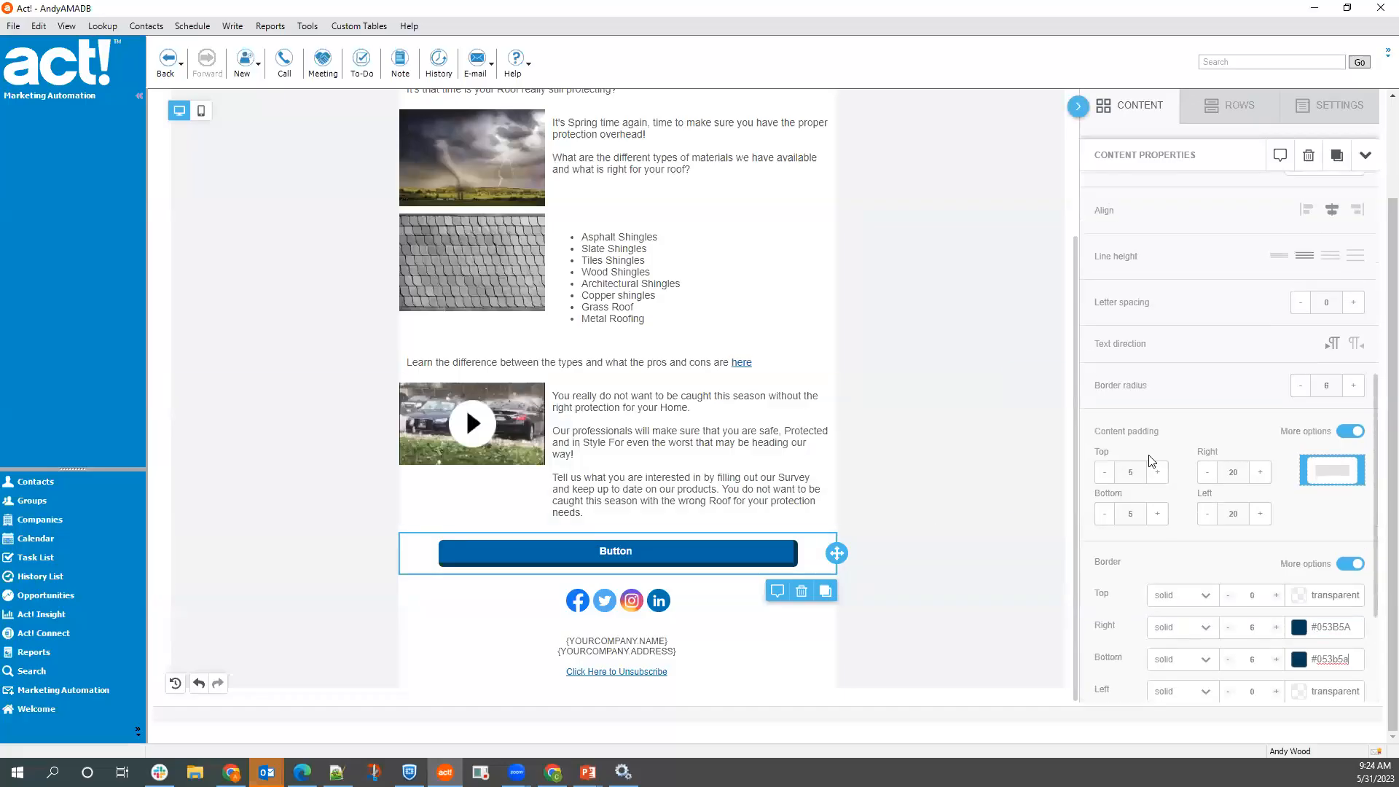
scroll(1157, 467, up, 3)
click(1136, 261)
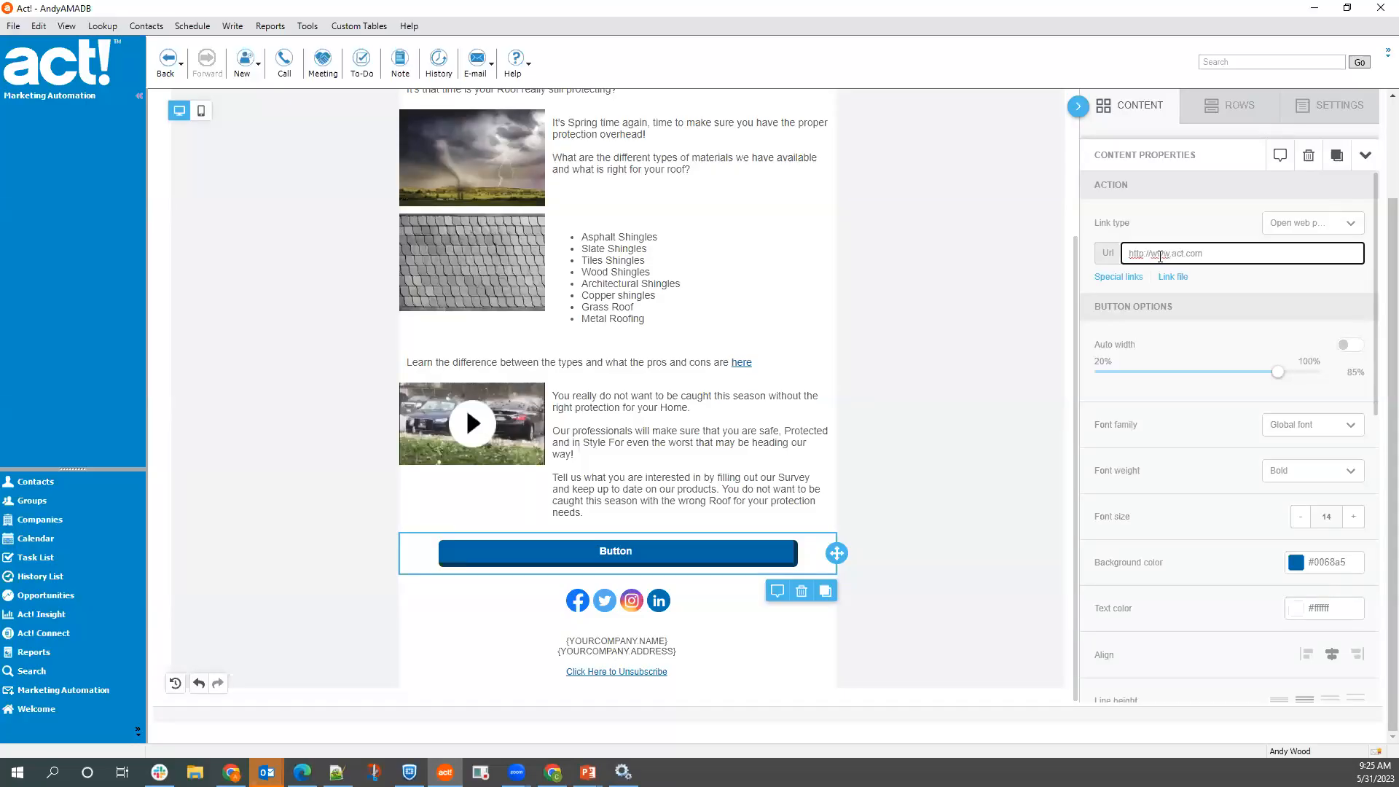
click(1212, 219)
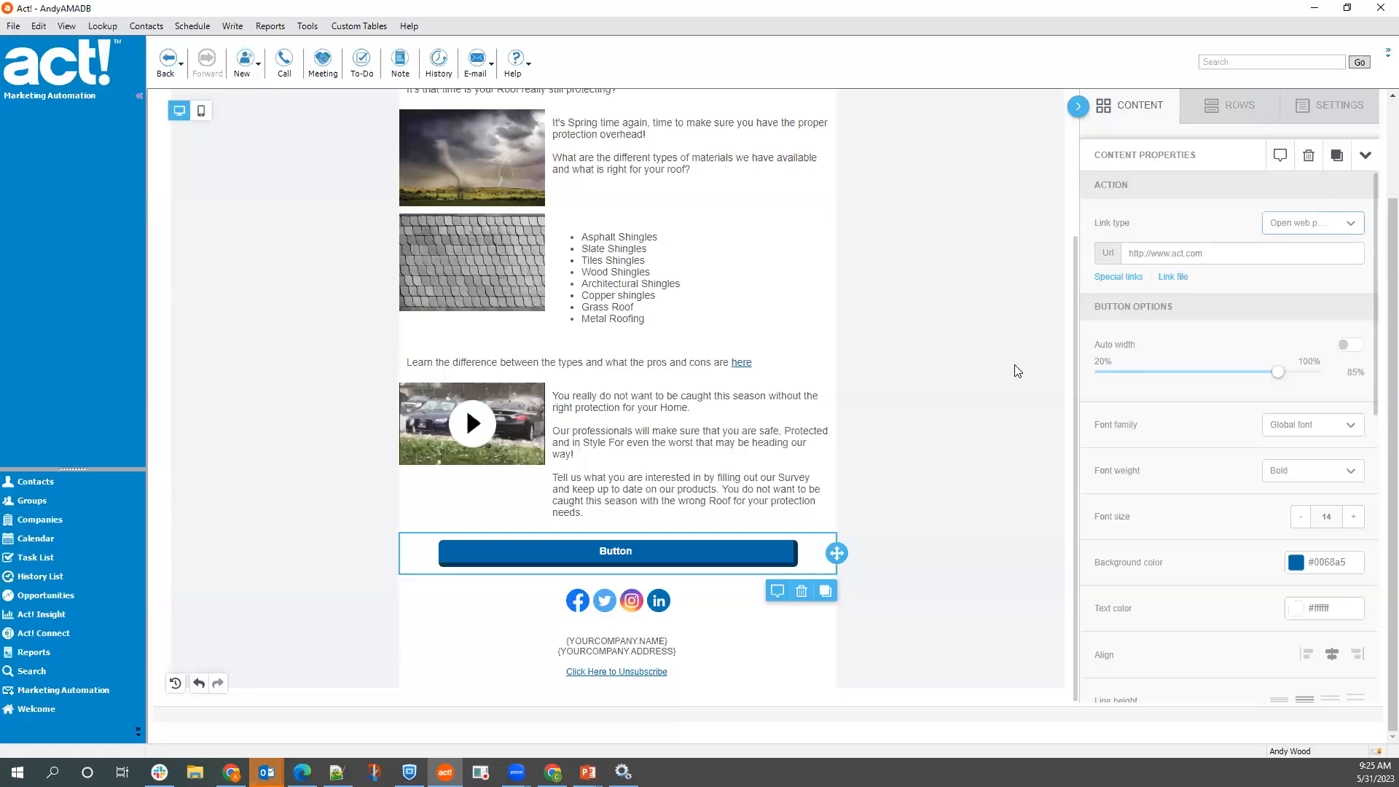
- Remove the Instagram and LinkedIn icons from the social block below the button
click(747, 598)
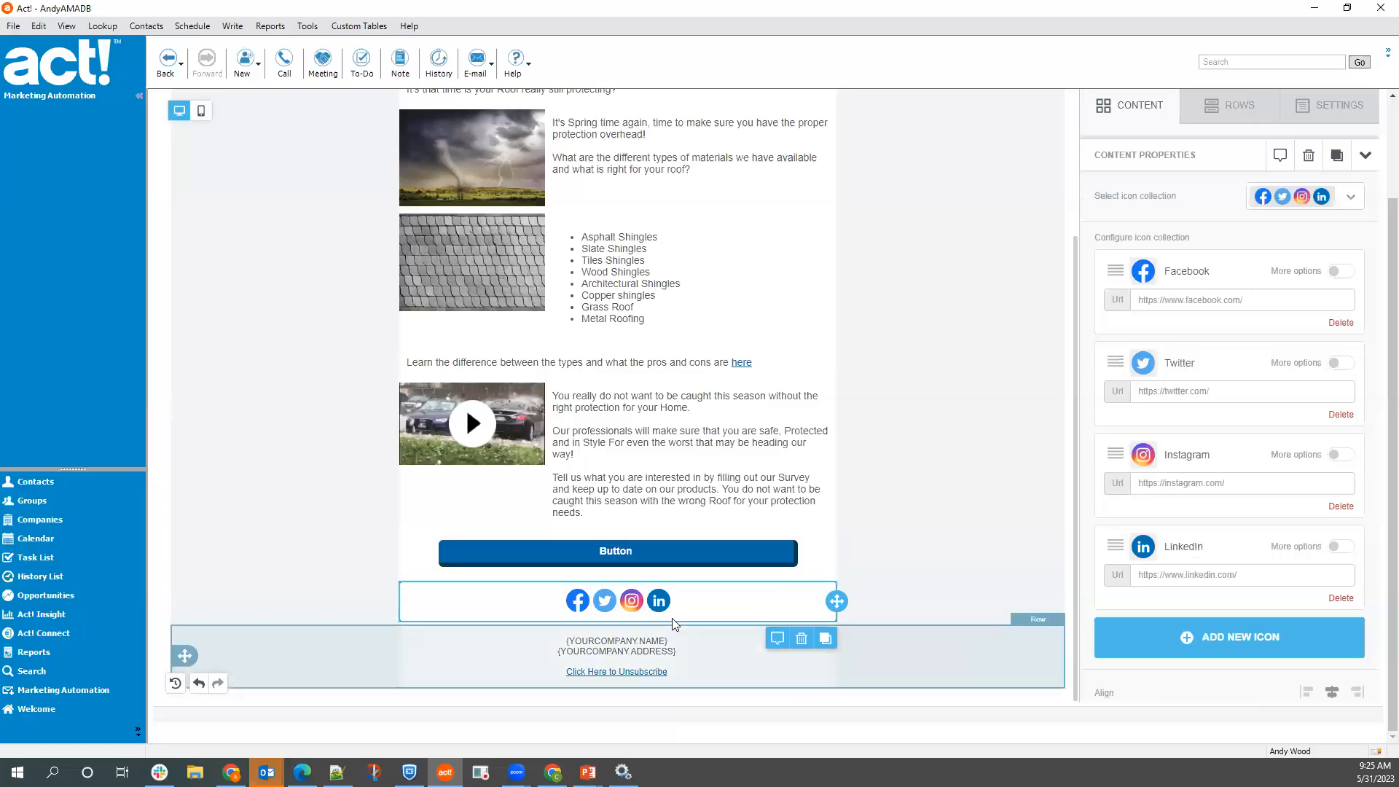
click(1257, 300)
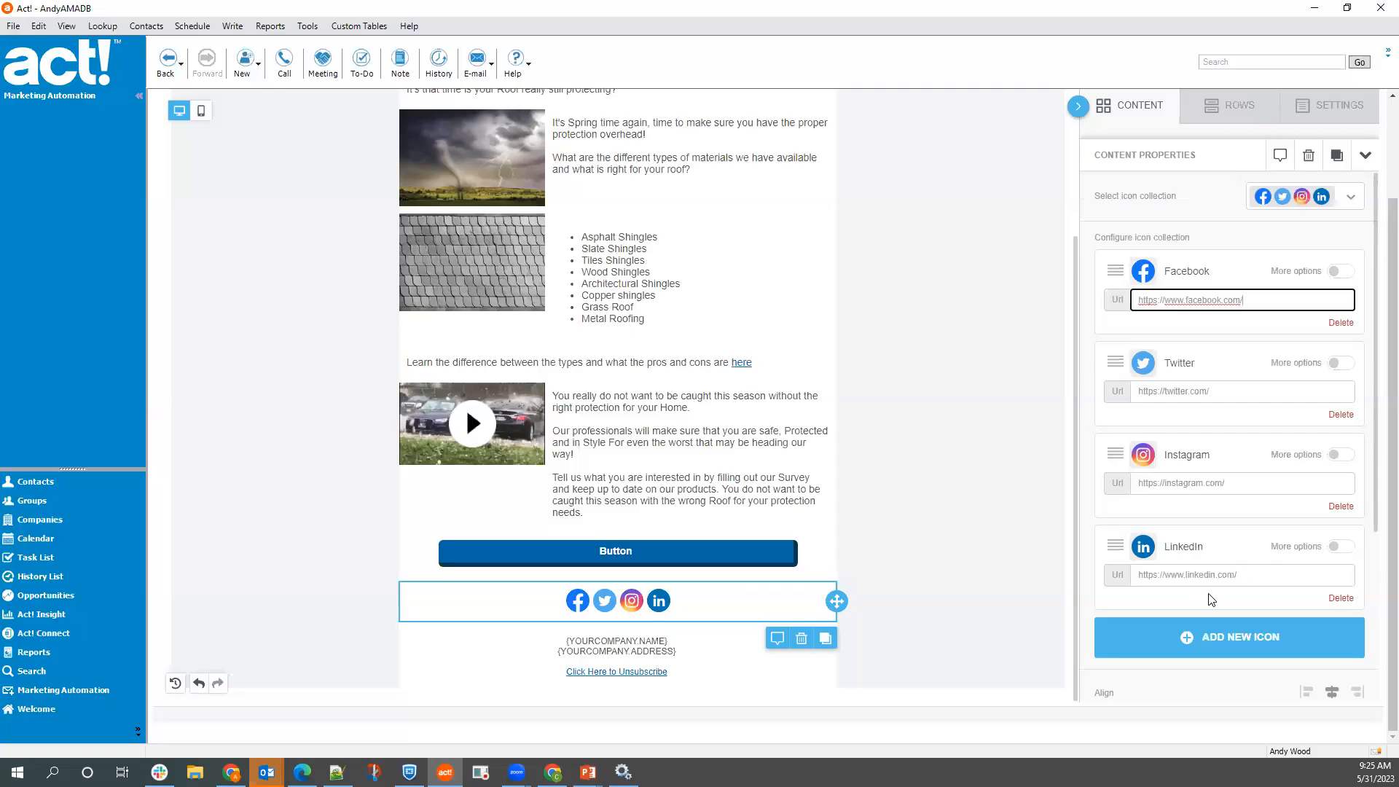
click(1341, 506)
click(1340, 506)
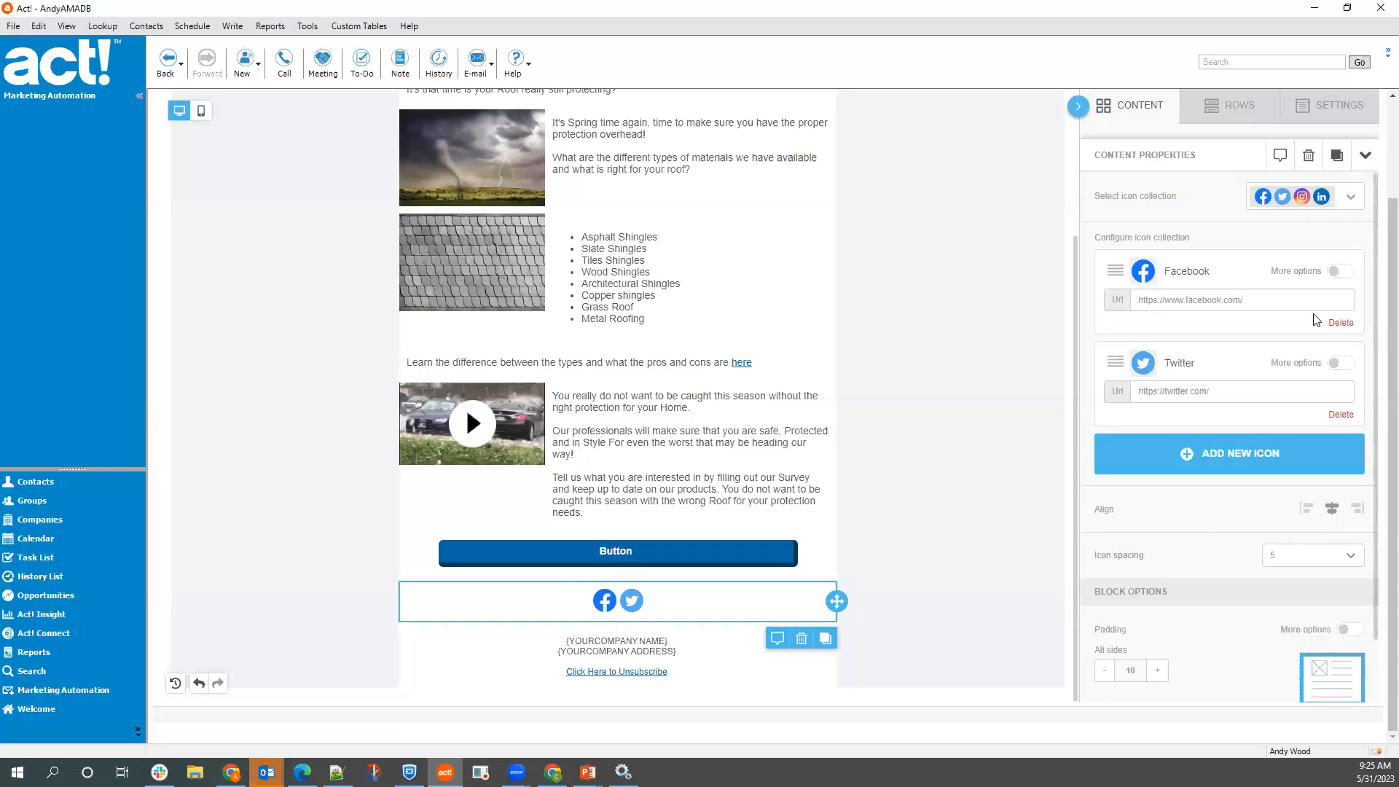
- Add Vimeo and Pinterest icons to the social block one at a time, removing each again
click(1277, 466)
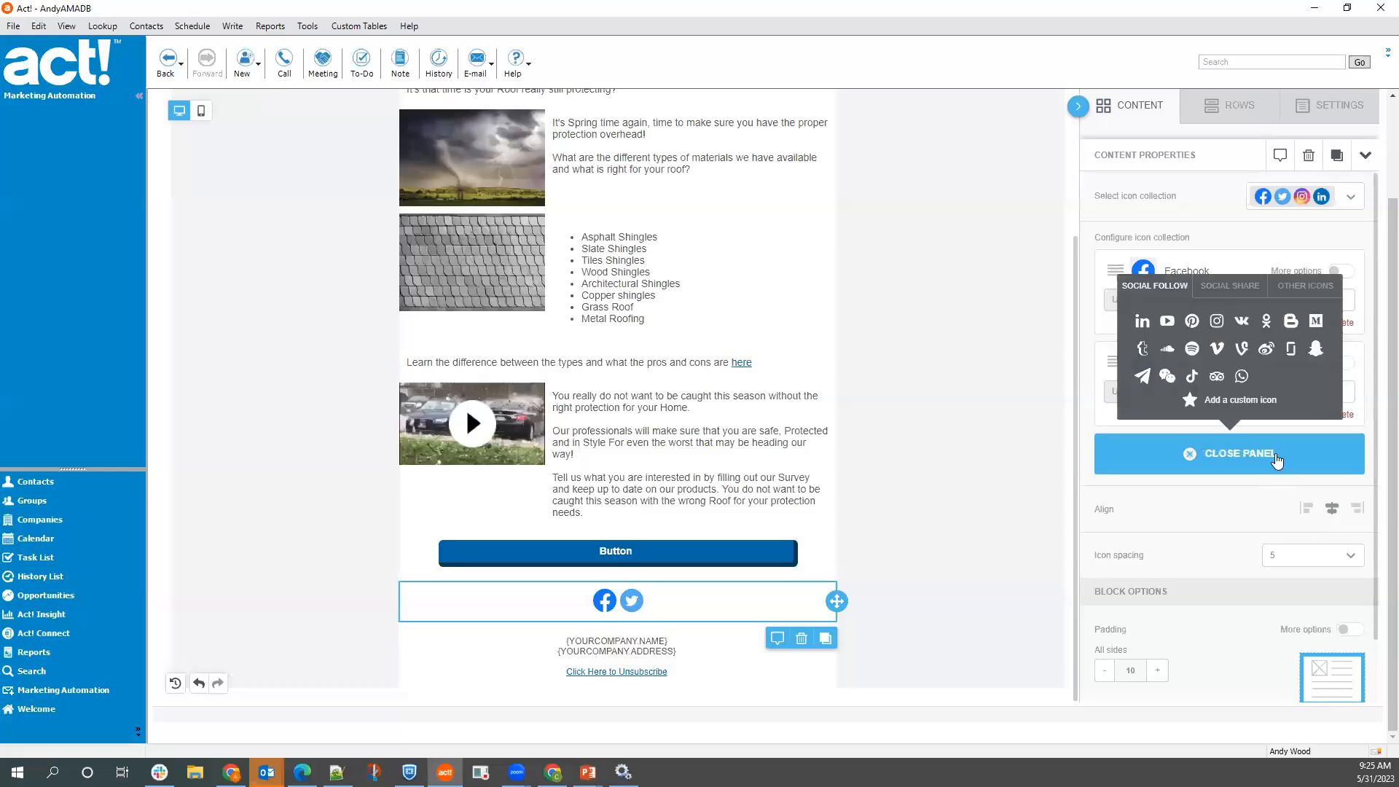
click(1216, 348)
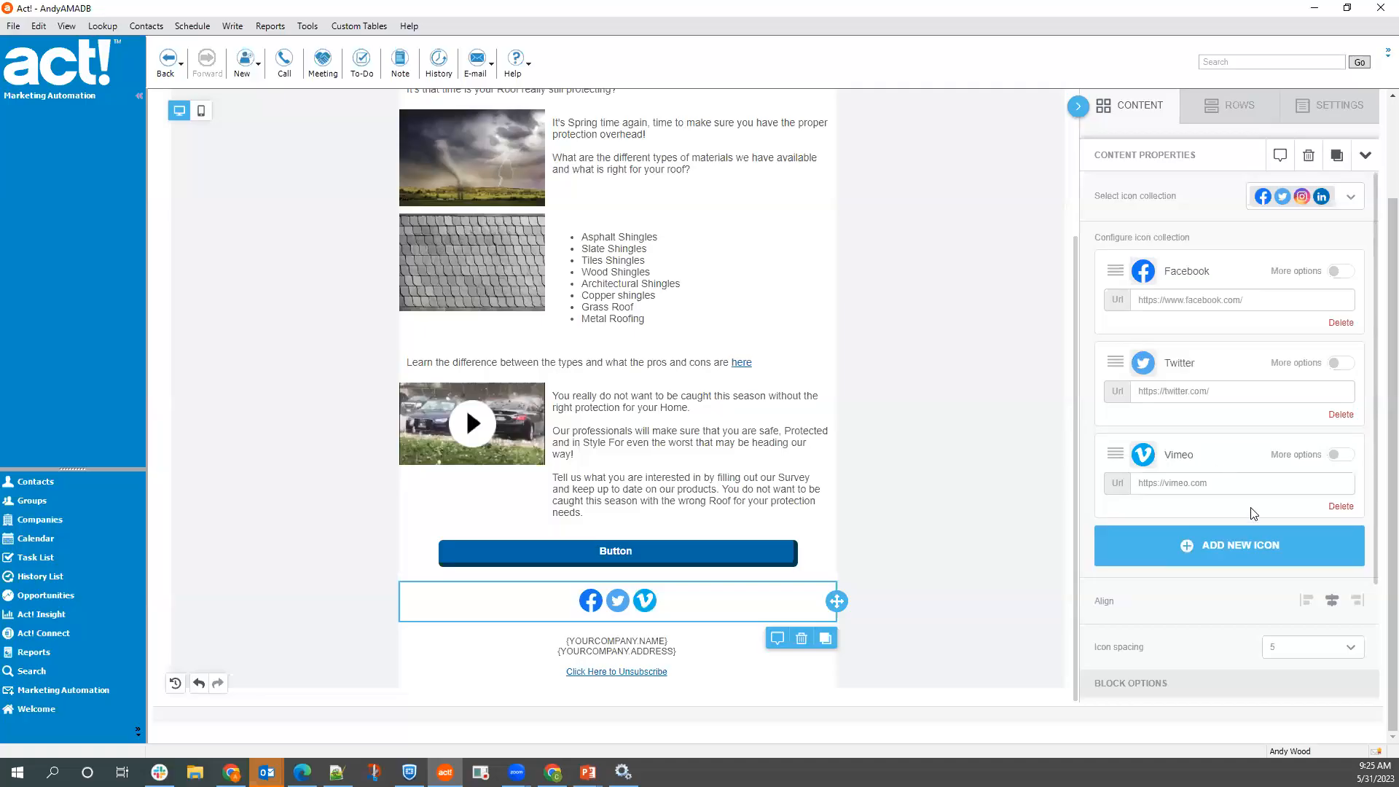
click(1340, 506)
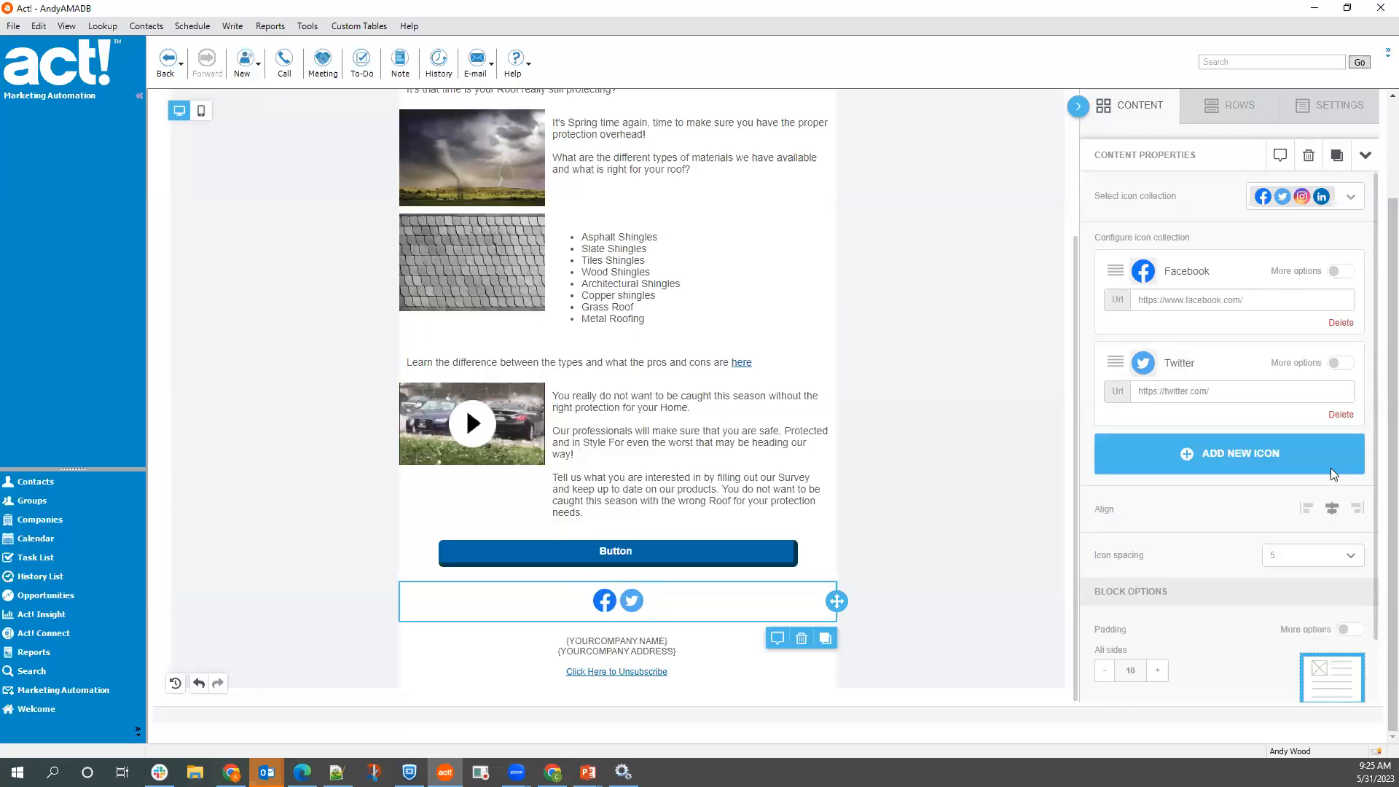
click(1288, 466)
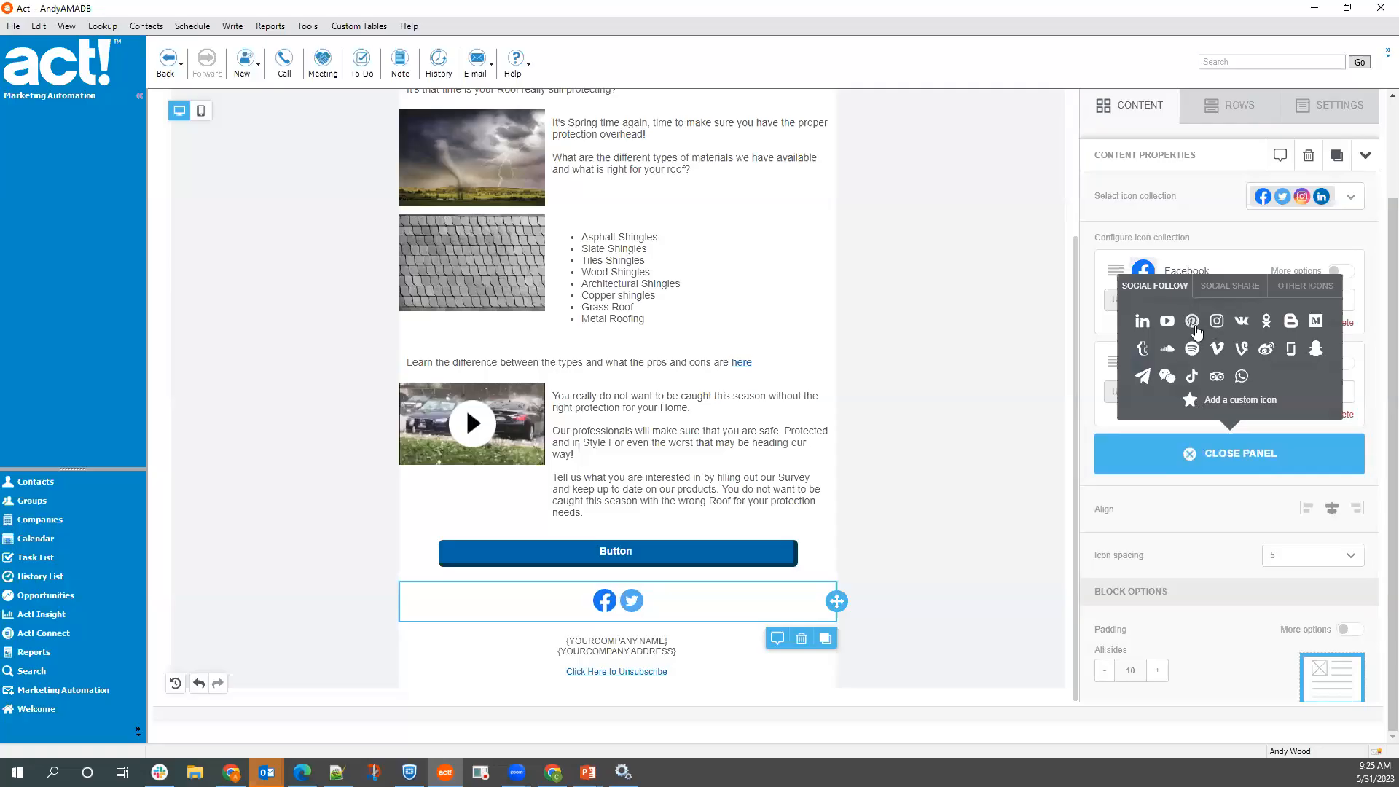
click(1192, 321)
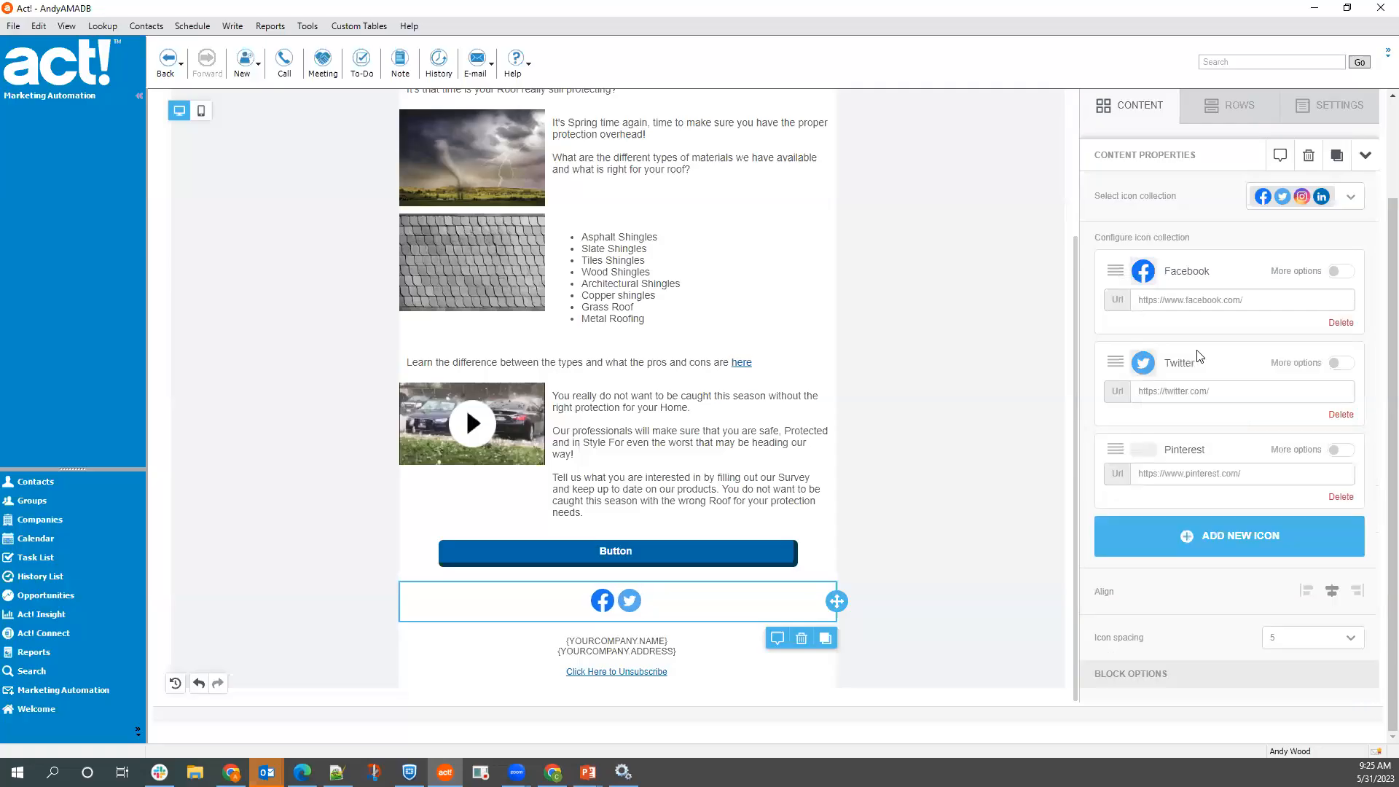
click(1340, 505)
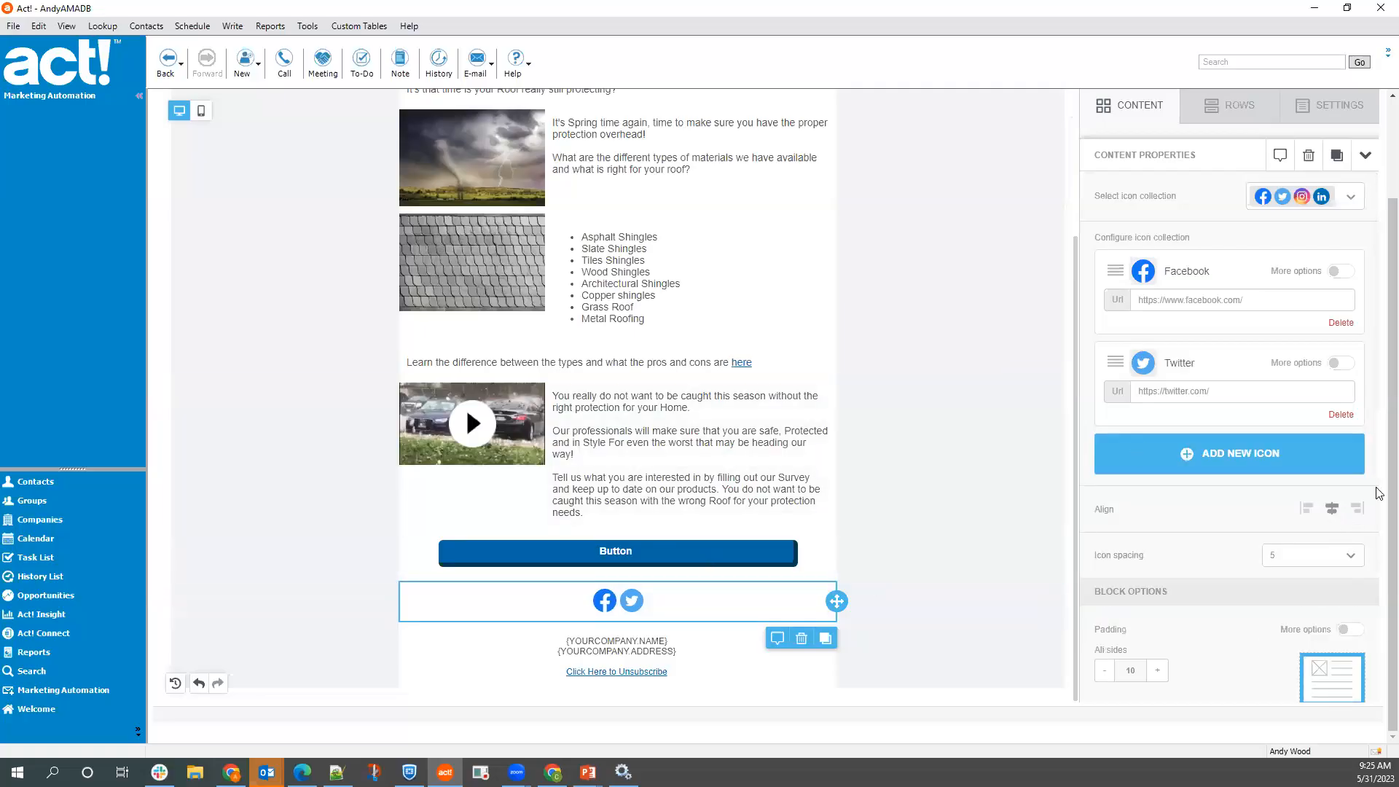
- Switch the social block's icon collection to the round set with all icons in uniform blue
click(1352, 199)
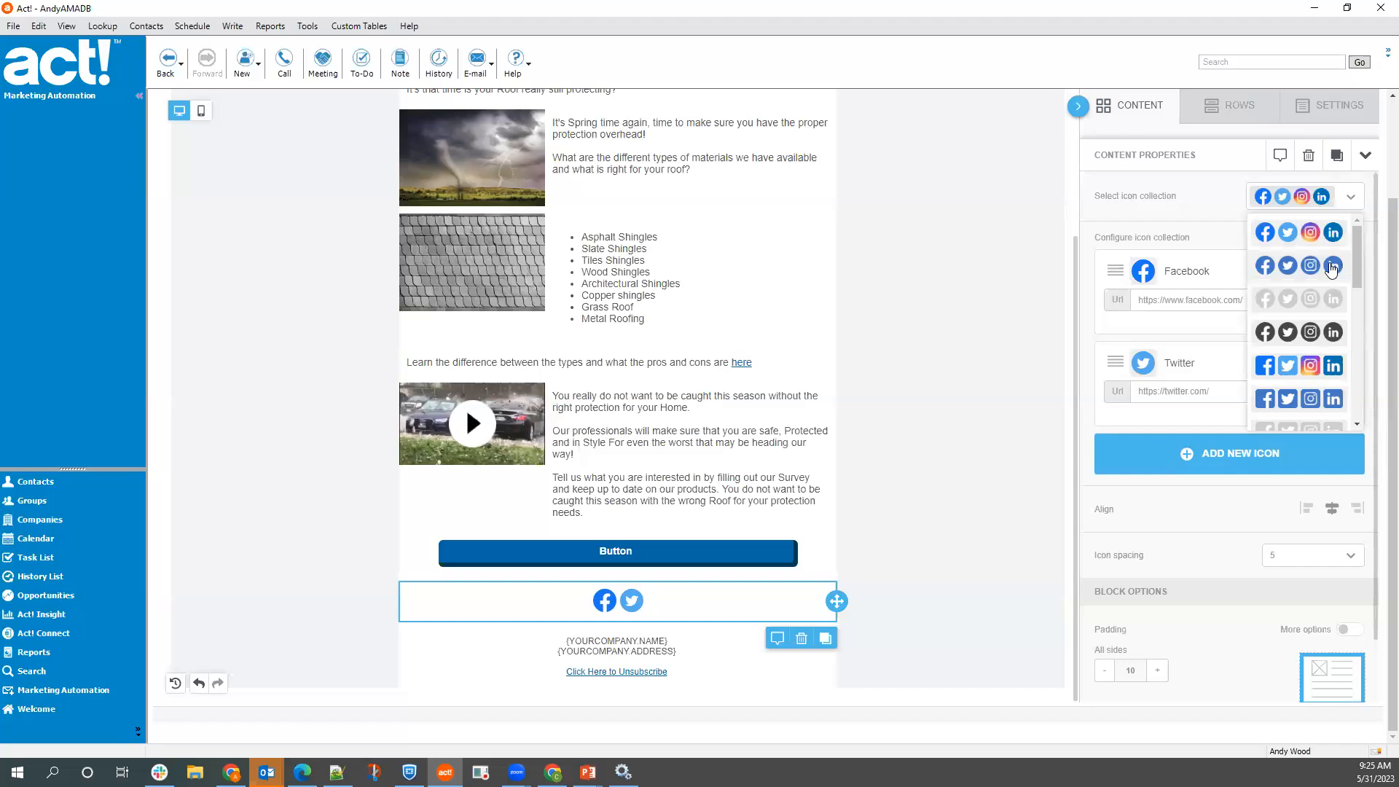
scroll(1332, 273, down, 1)
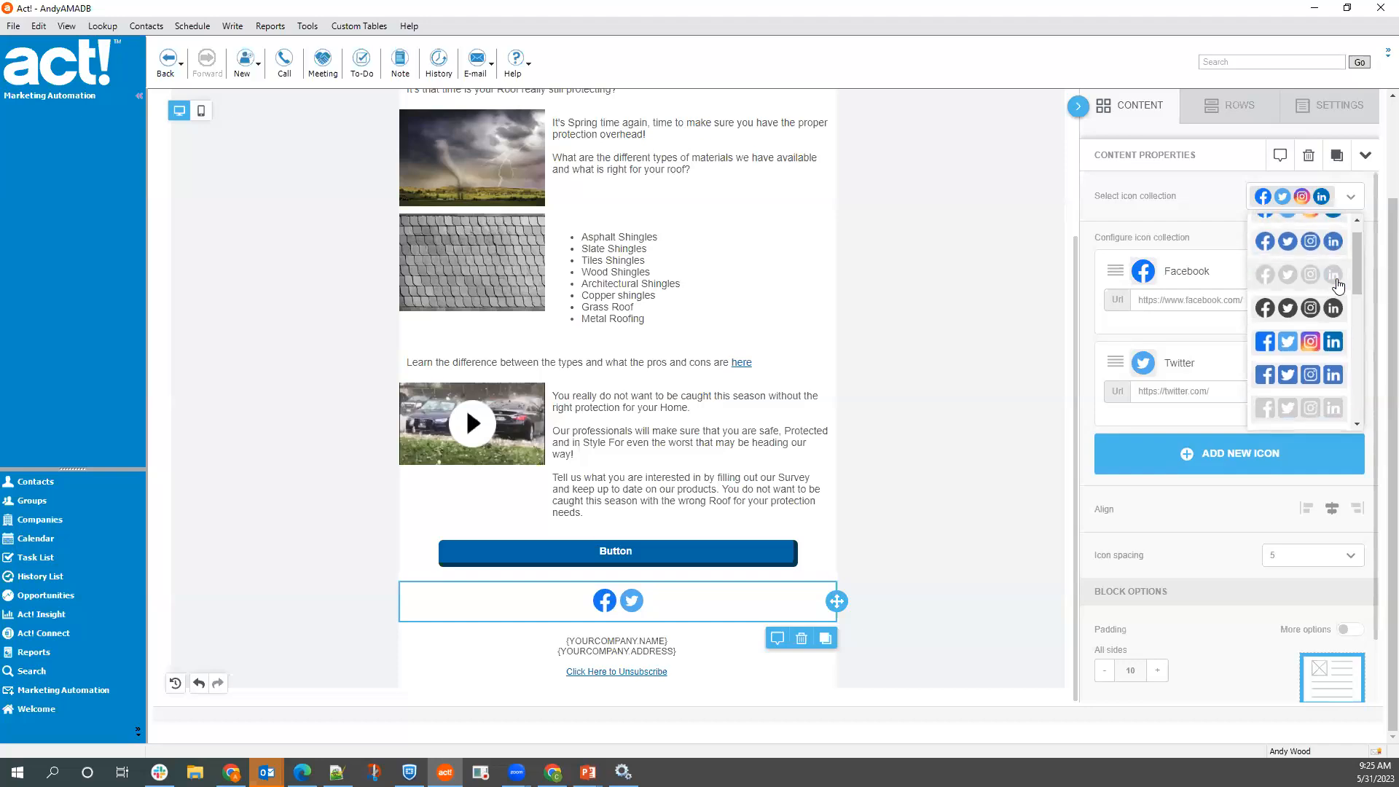
click(1335, 250)
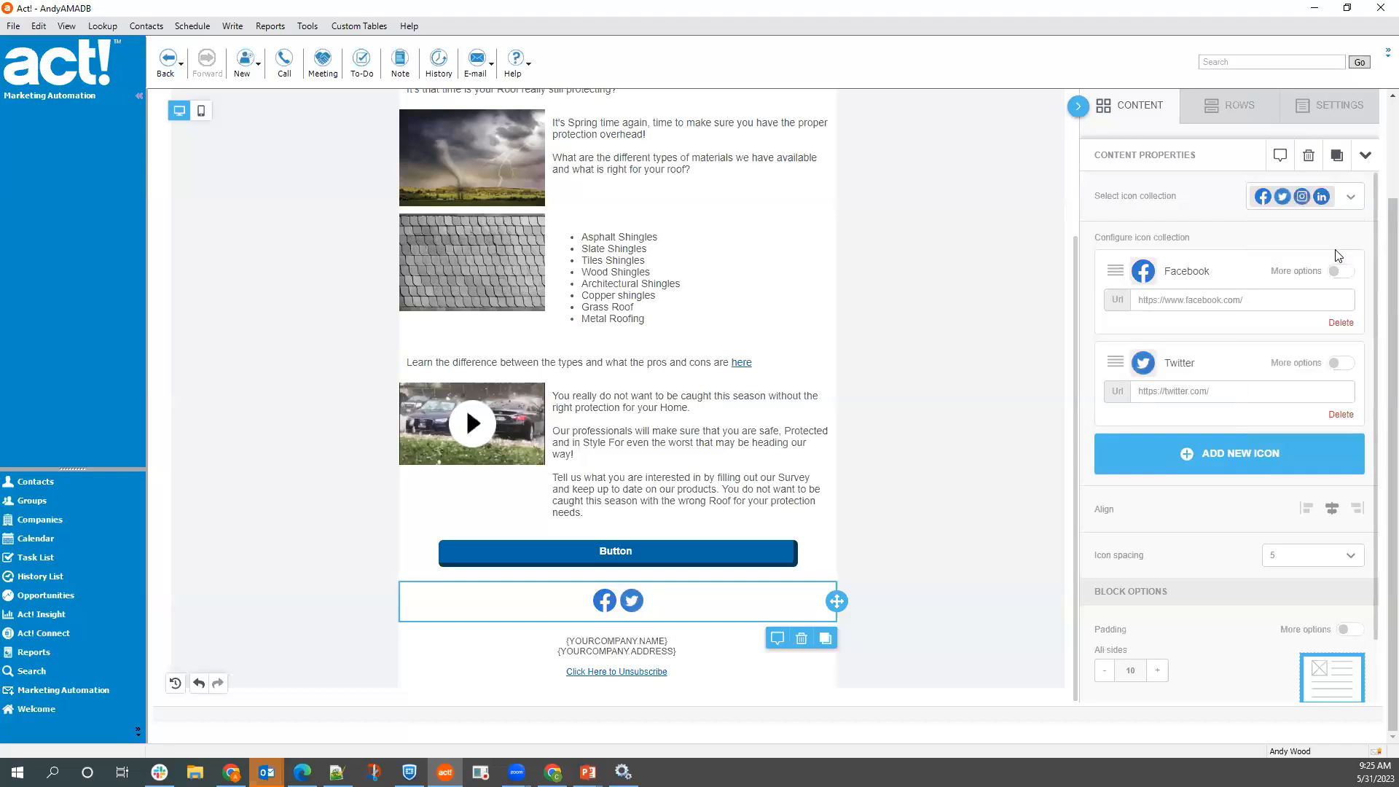
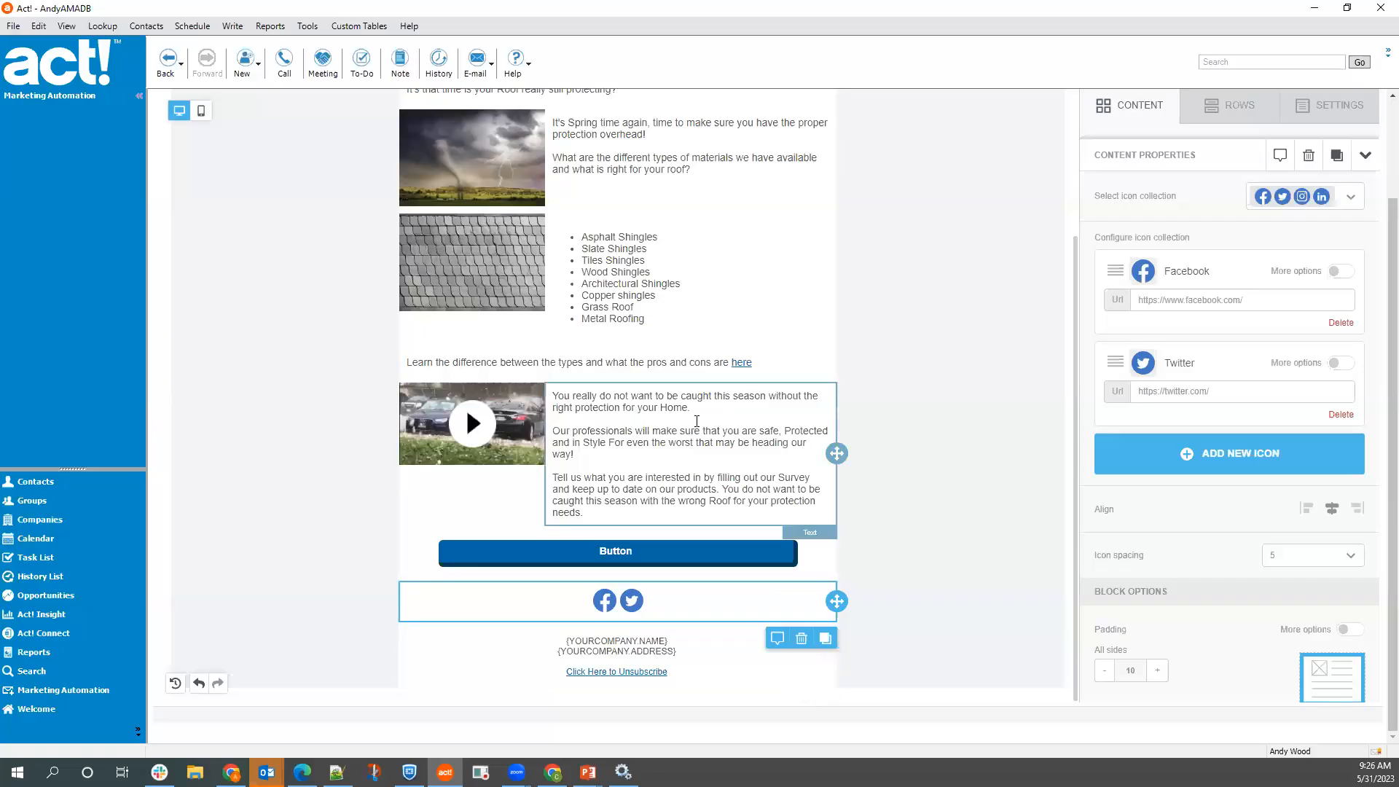
- Set the text color of the "It's that time is your Roof really still protecting?" line to blue #0068a5
scroll(712, 228, up, 3)
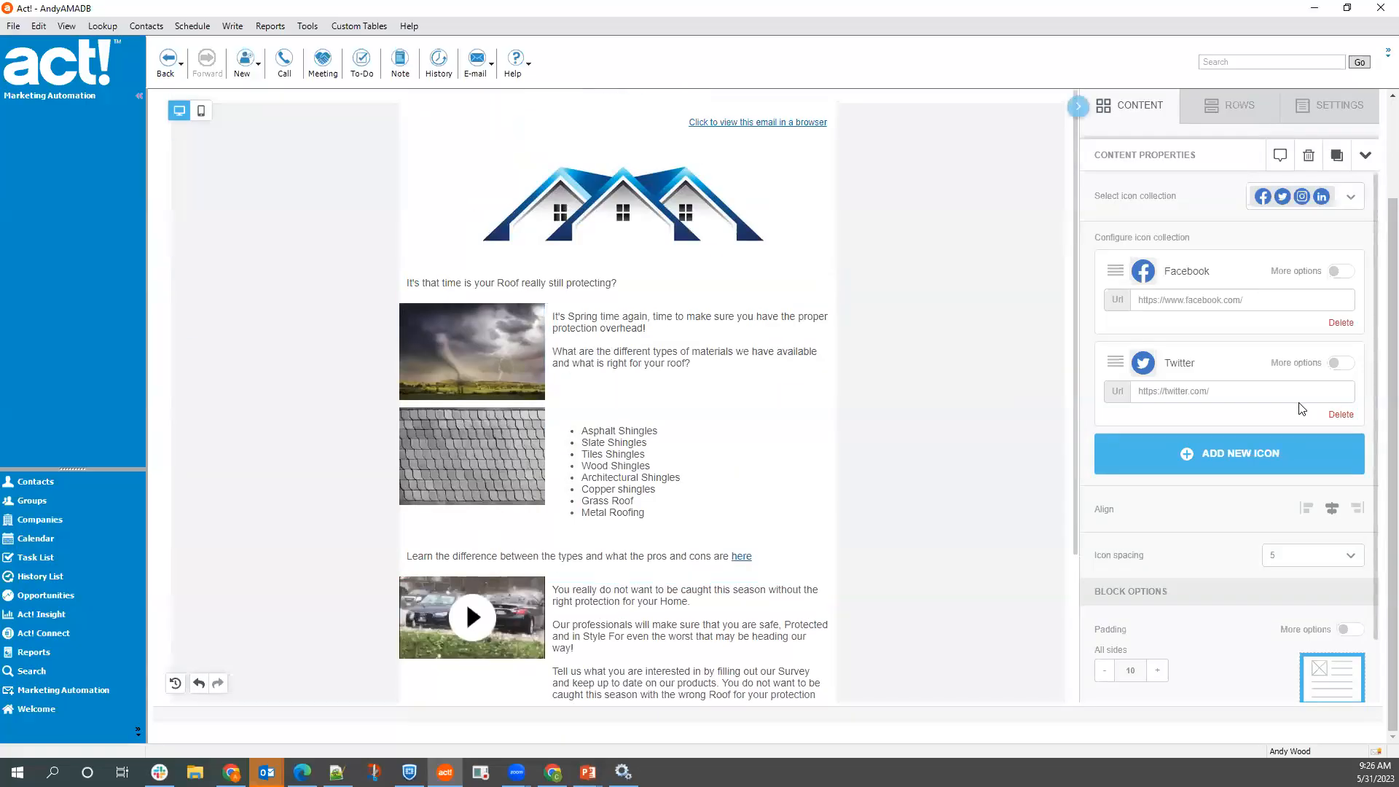
click(1348, 111)
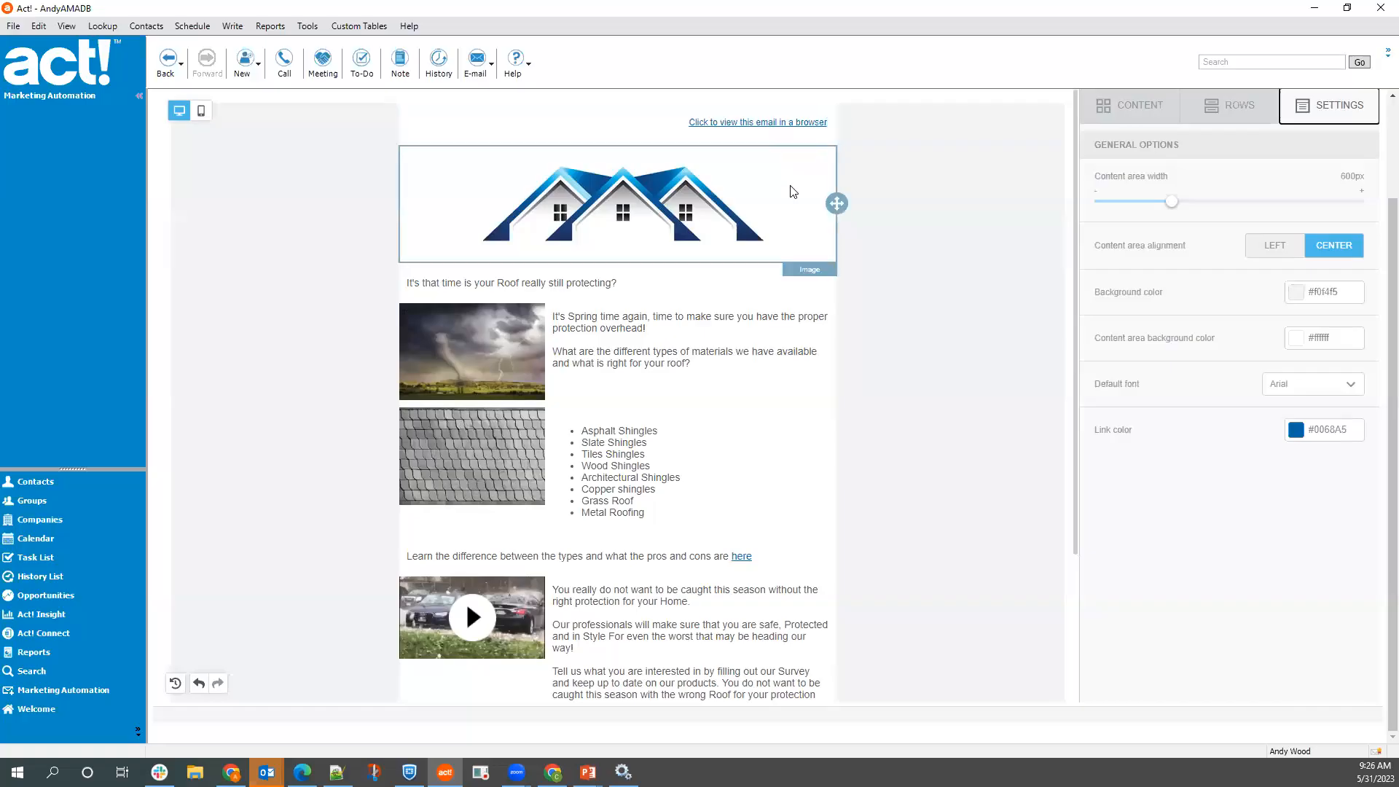
click(757, 284)
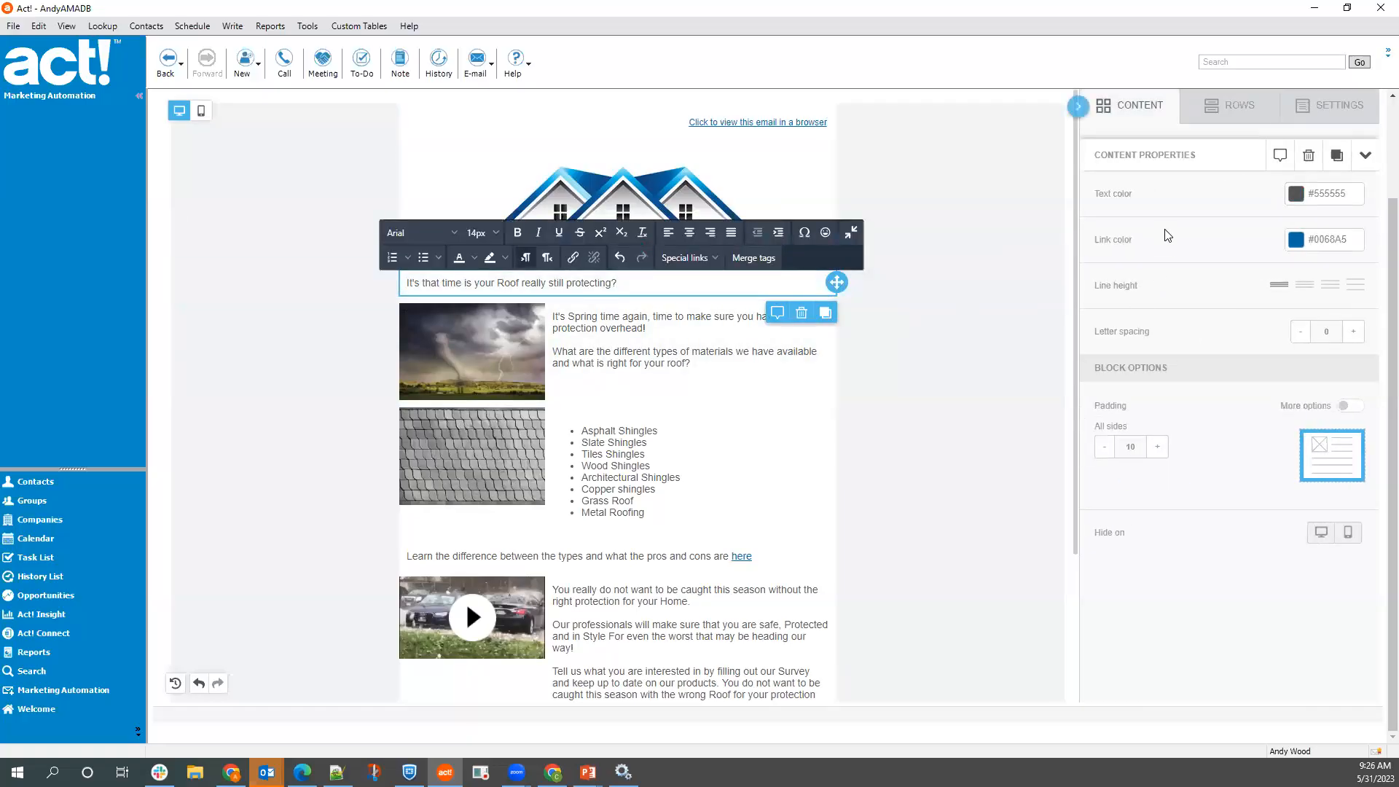
click(1295, 196)
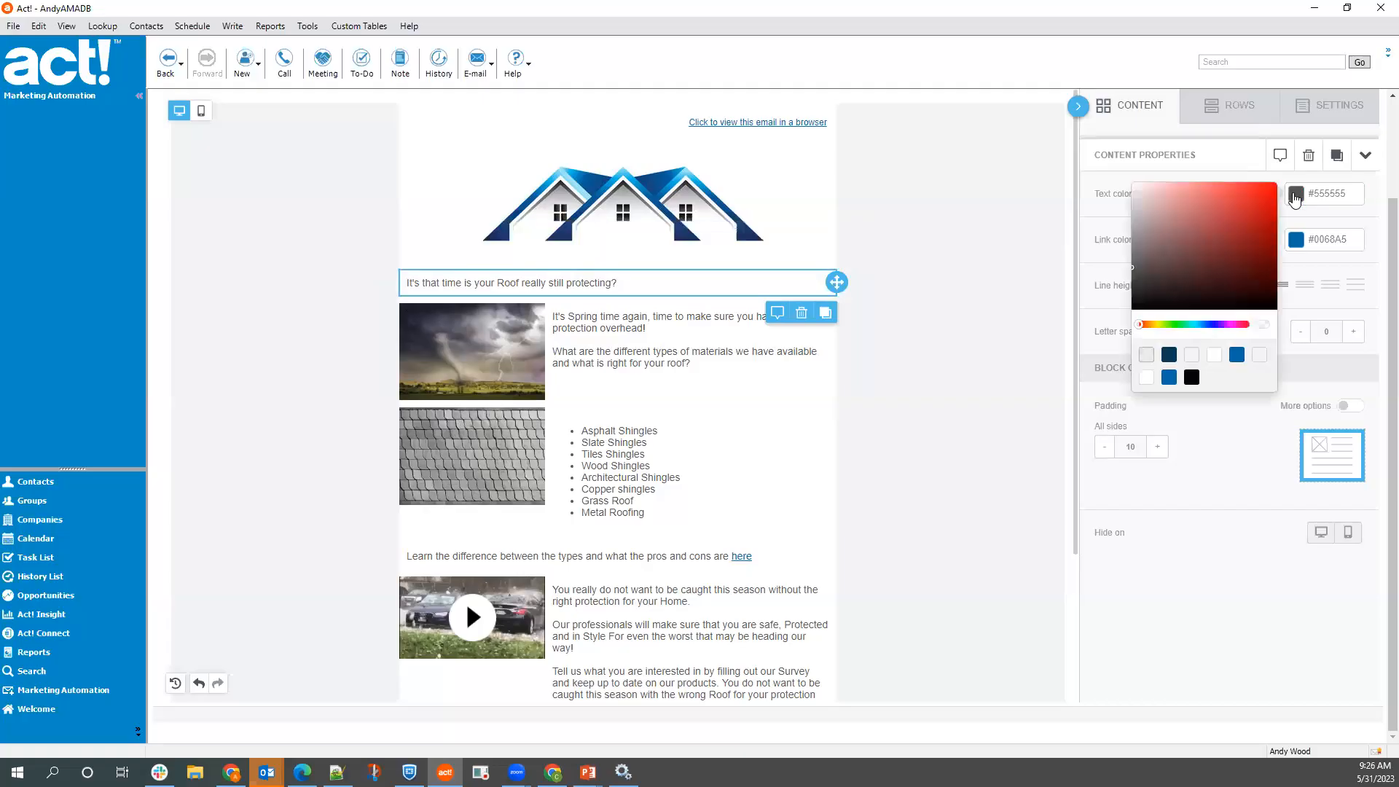
click(1242, 360)
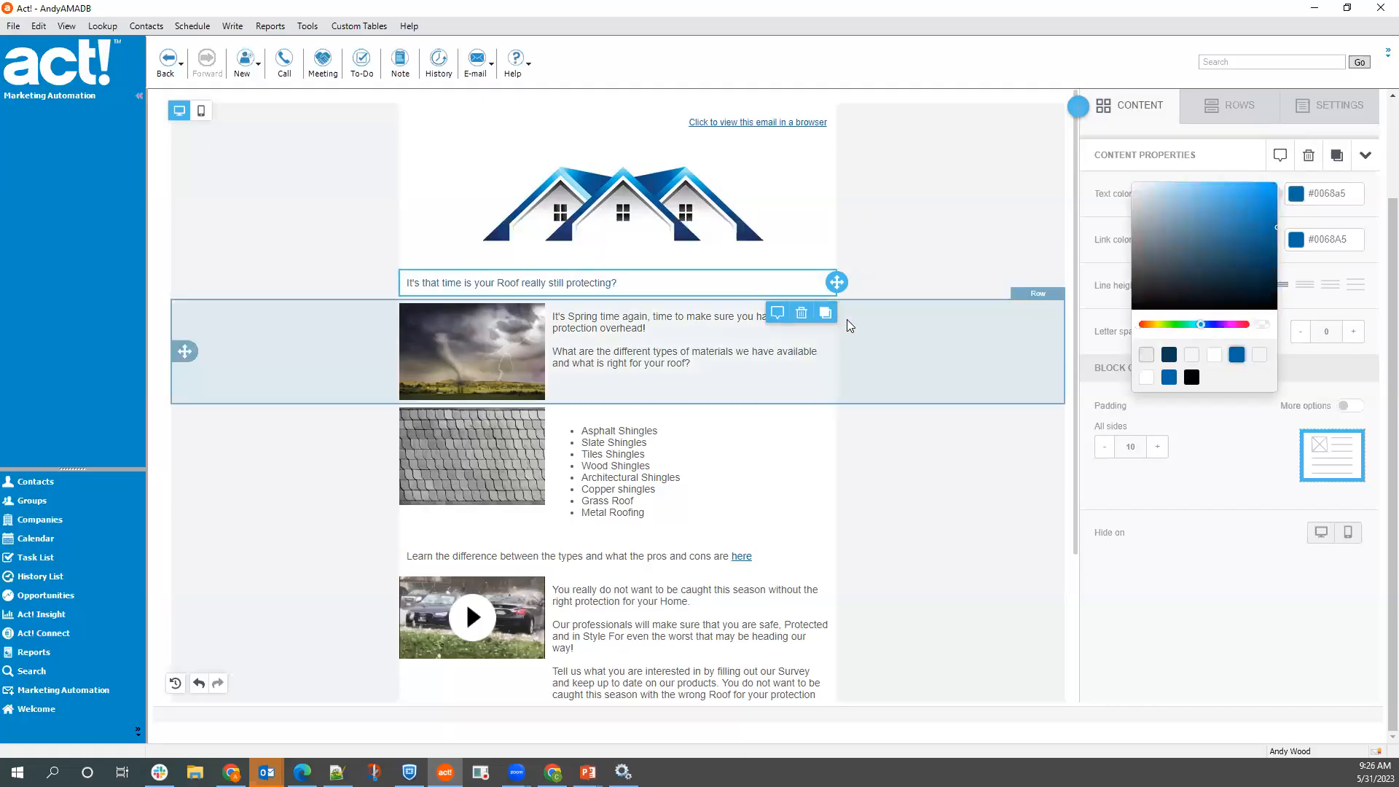
- Set the text color of the "It's Spring time again" paragraph and the roofing materials list to blue #0068a5
click(690, 342)
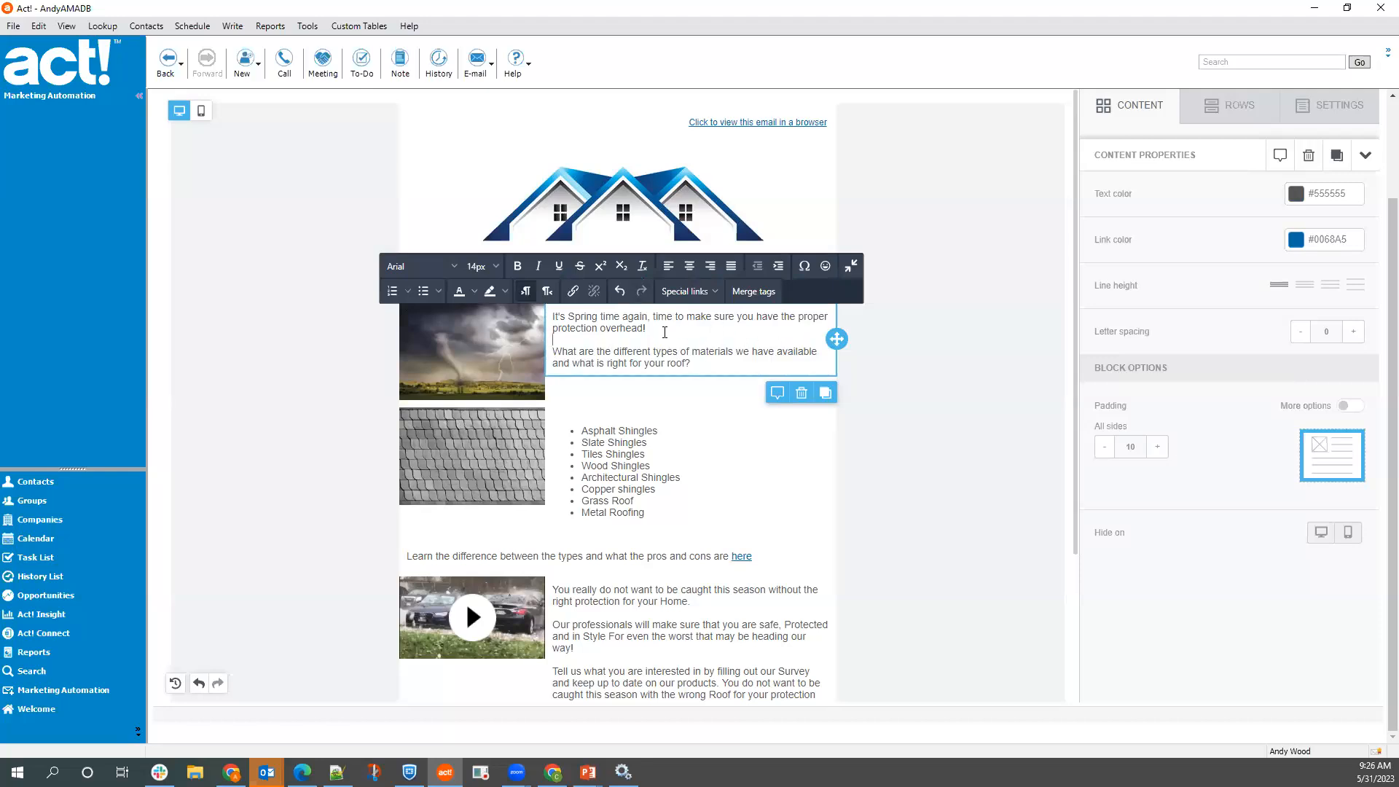
click(1294, 203)
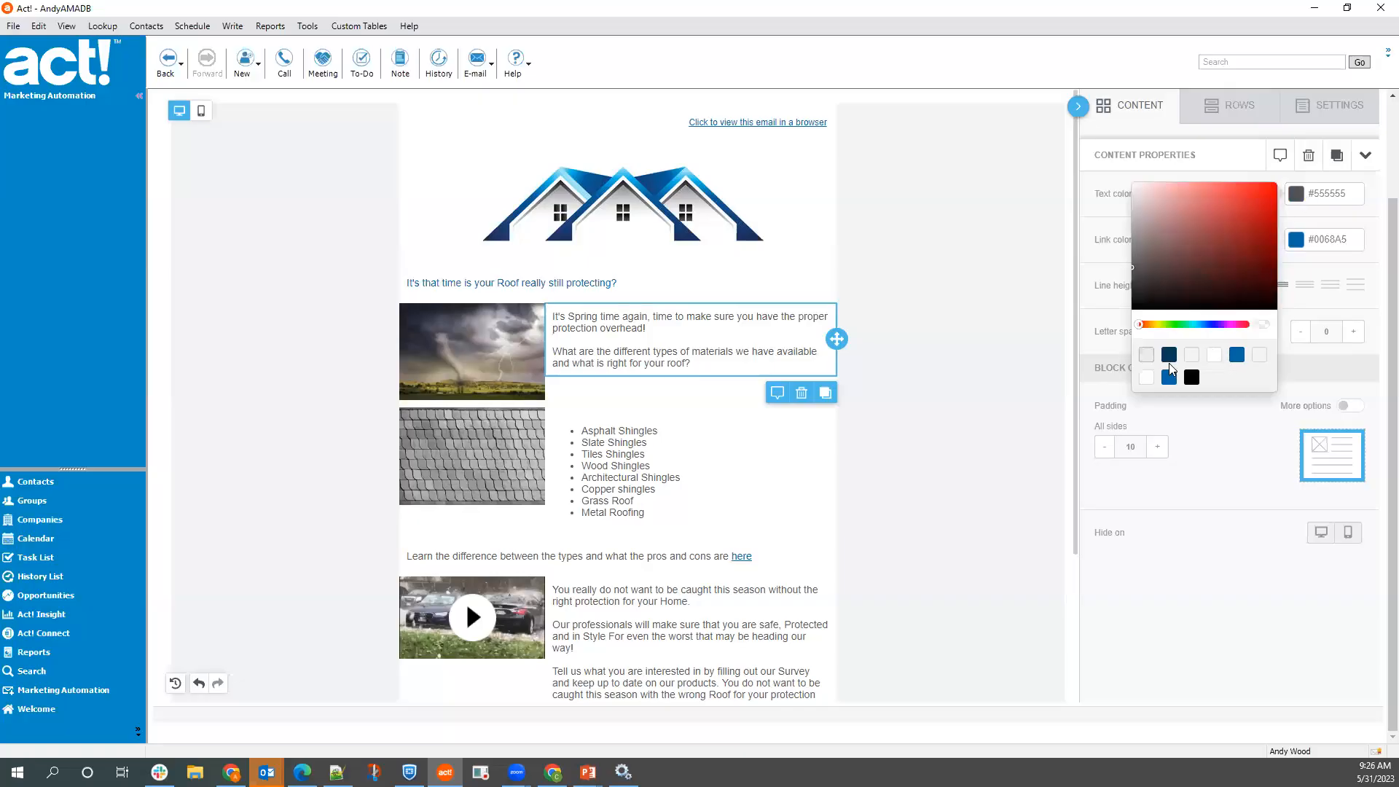
click(1236, 354)
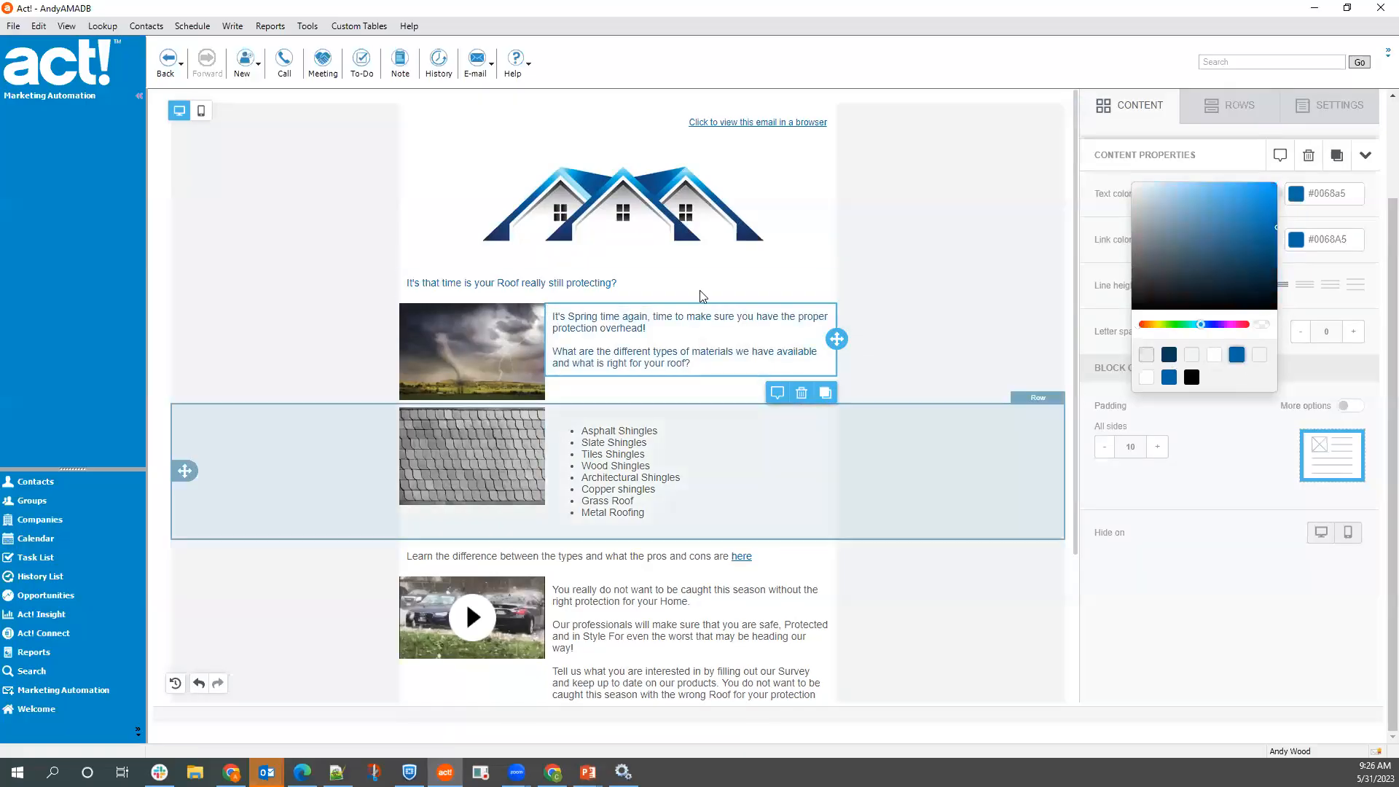
click(678, 467)
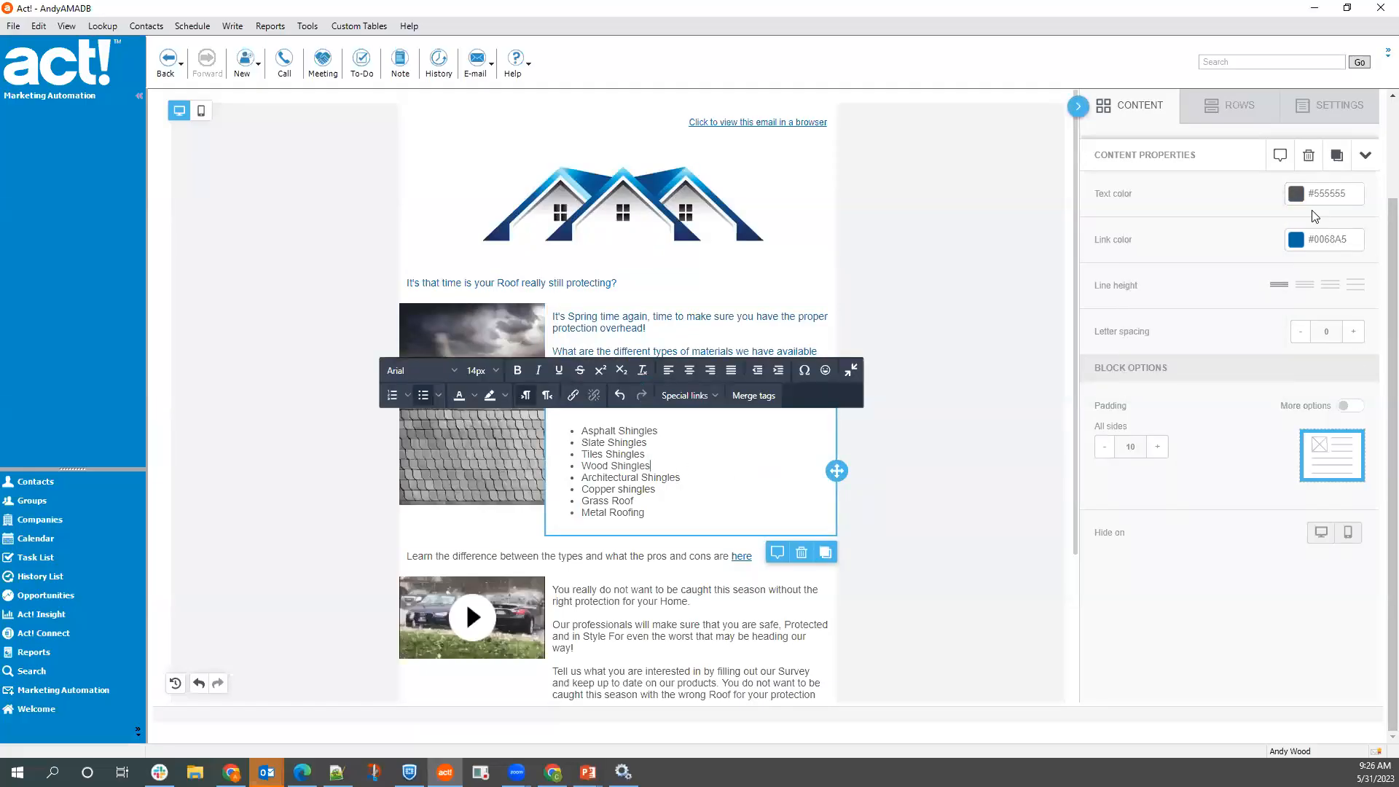
click(1296, 193)
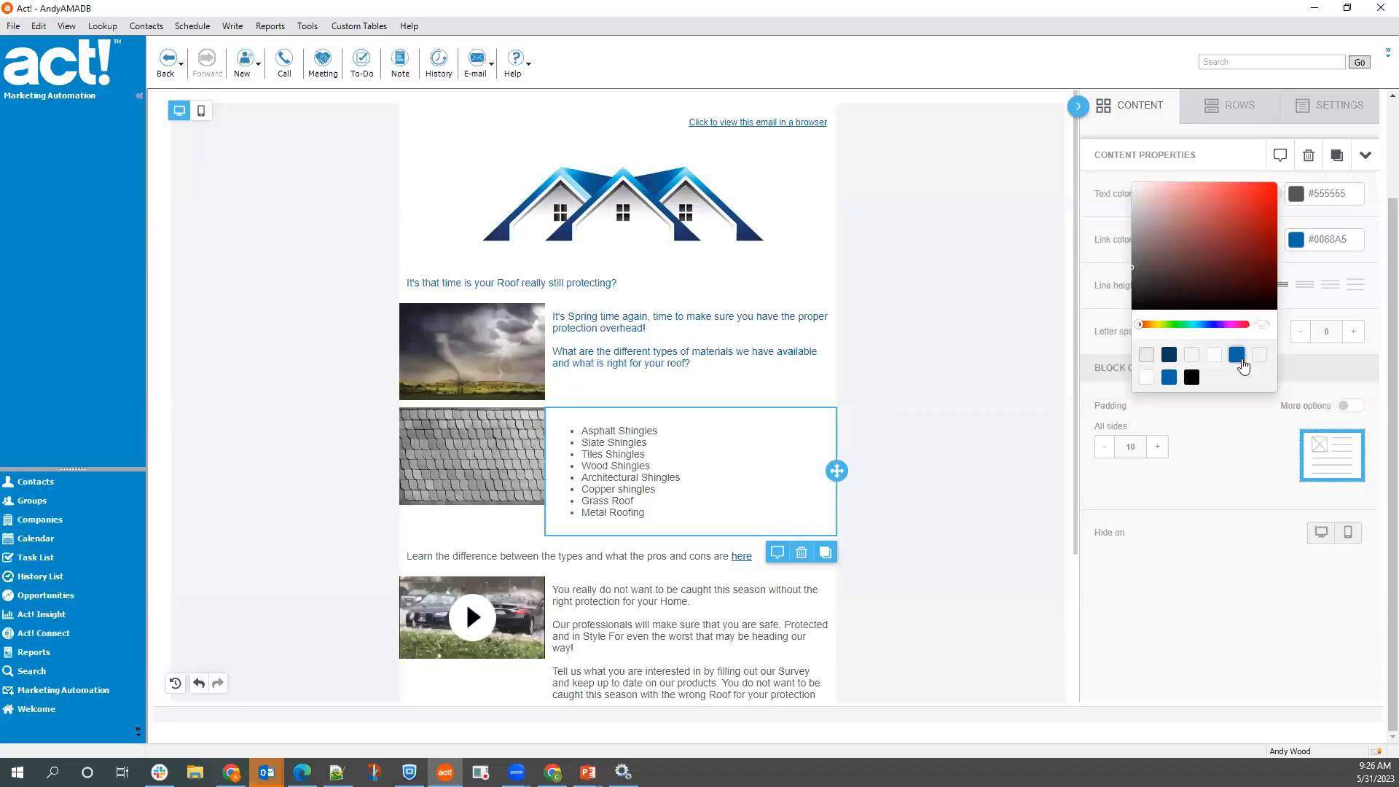
- Set the text color of the "Learn the difference" line and the text block beside the video to blue #0068a5
scroll(806, 469, down, 2)
click(699, 439)
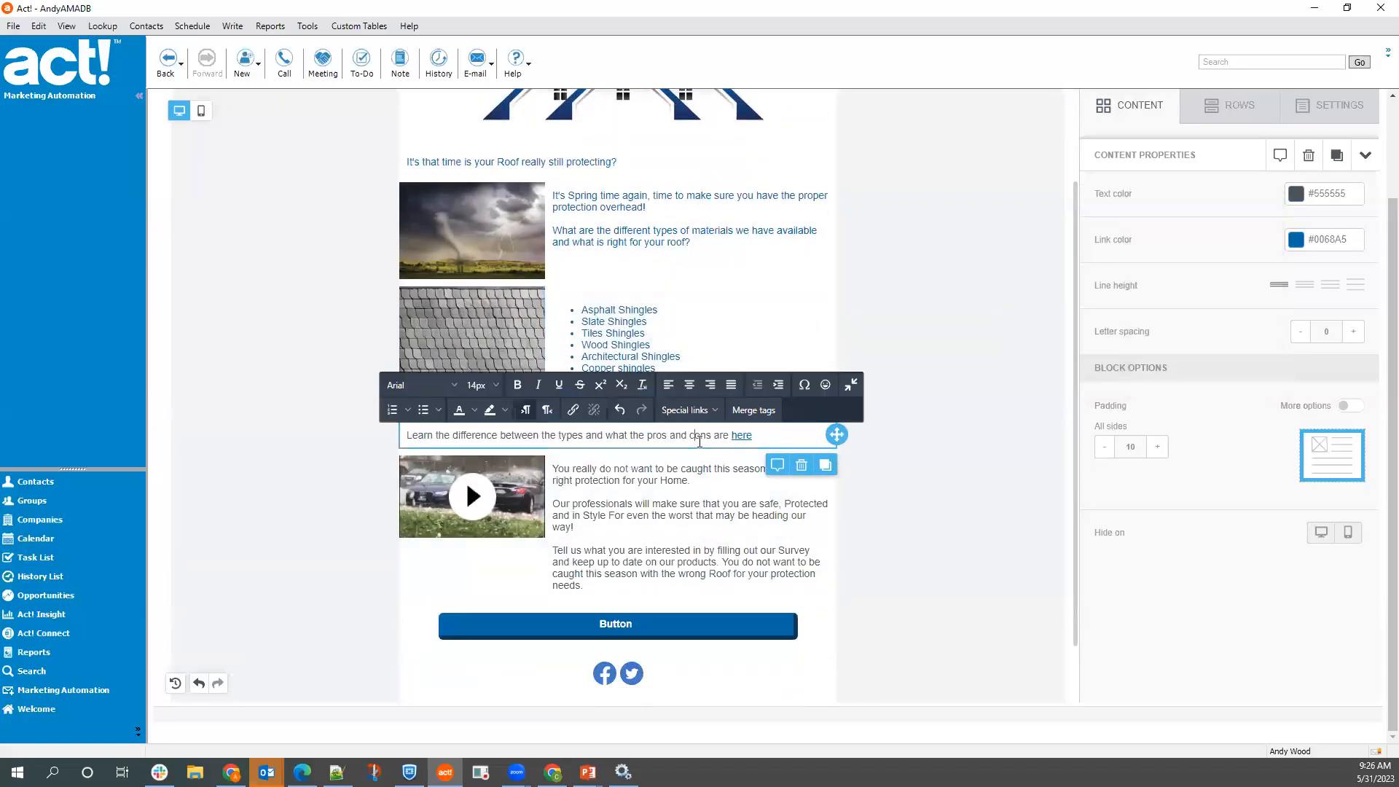
click(1296, 193)
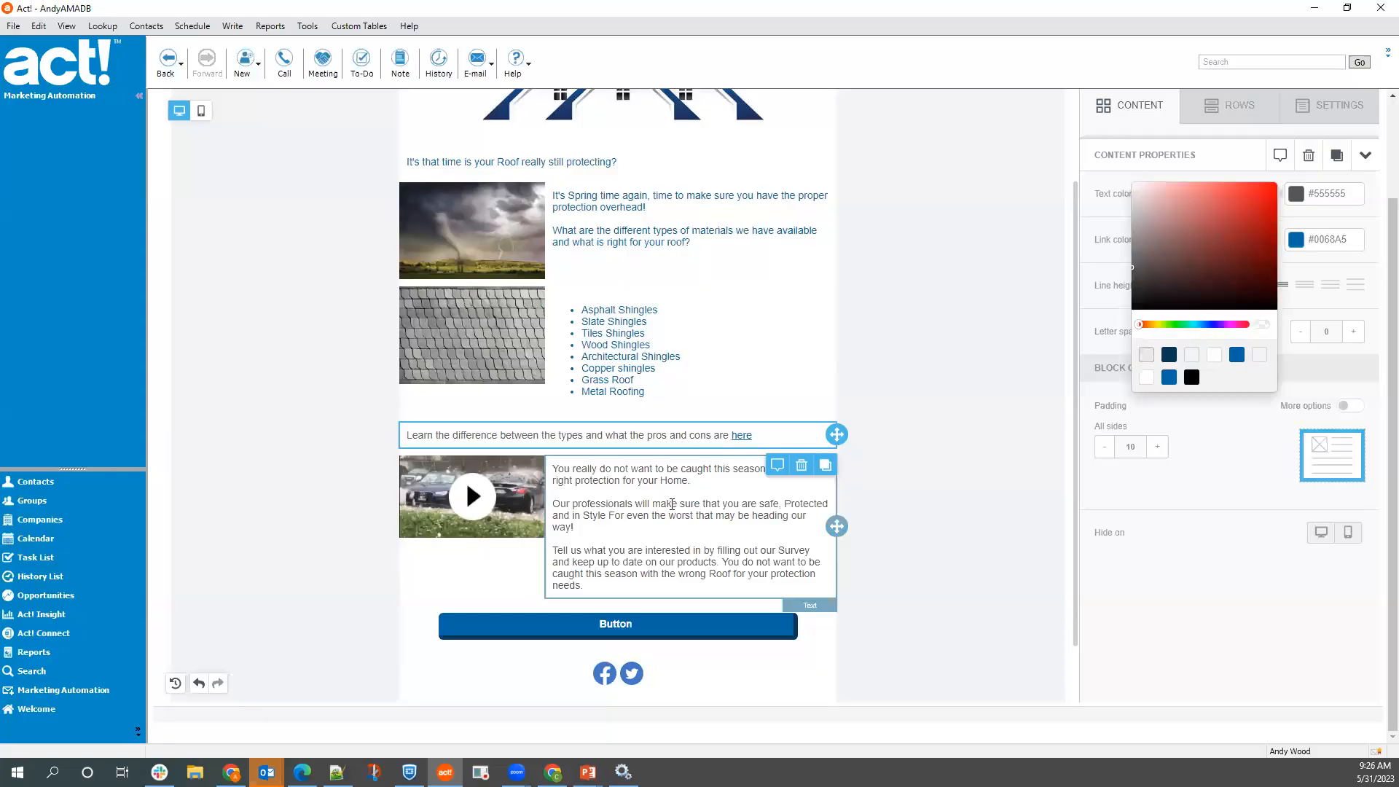
click(1237, 354)
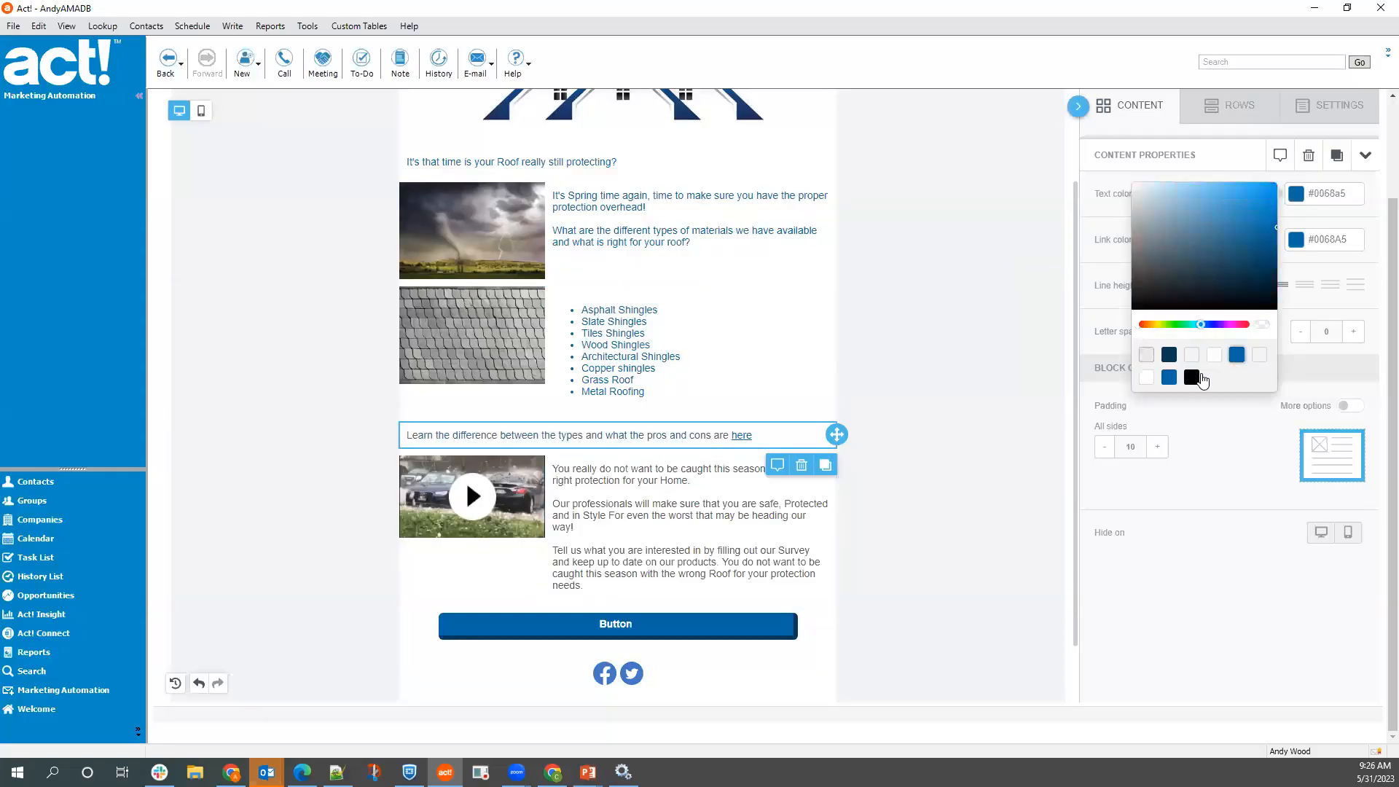
click(729, 502)
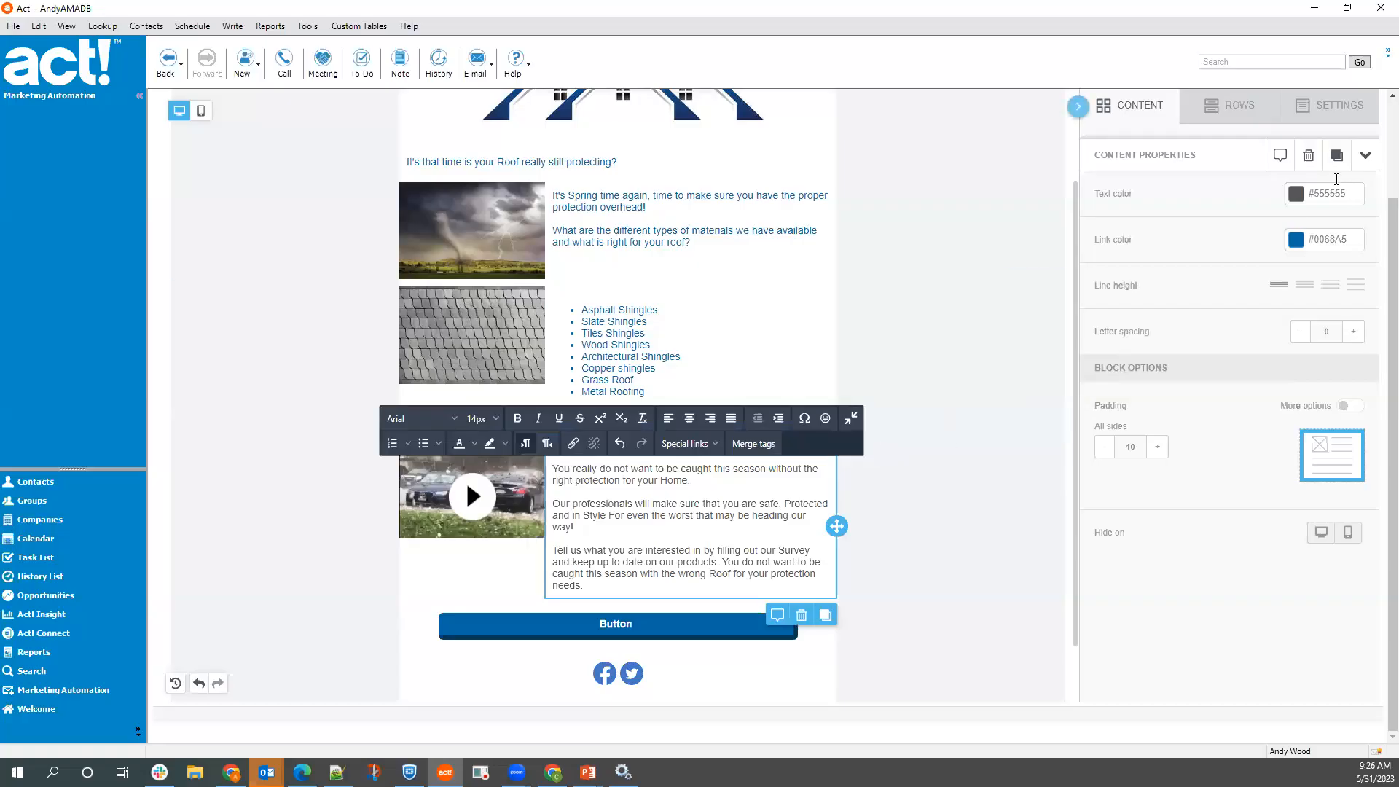
click(1295, 194)
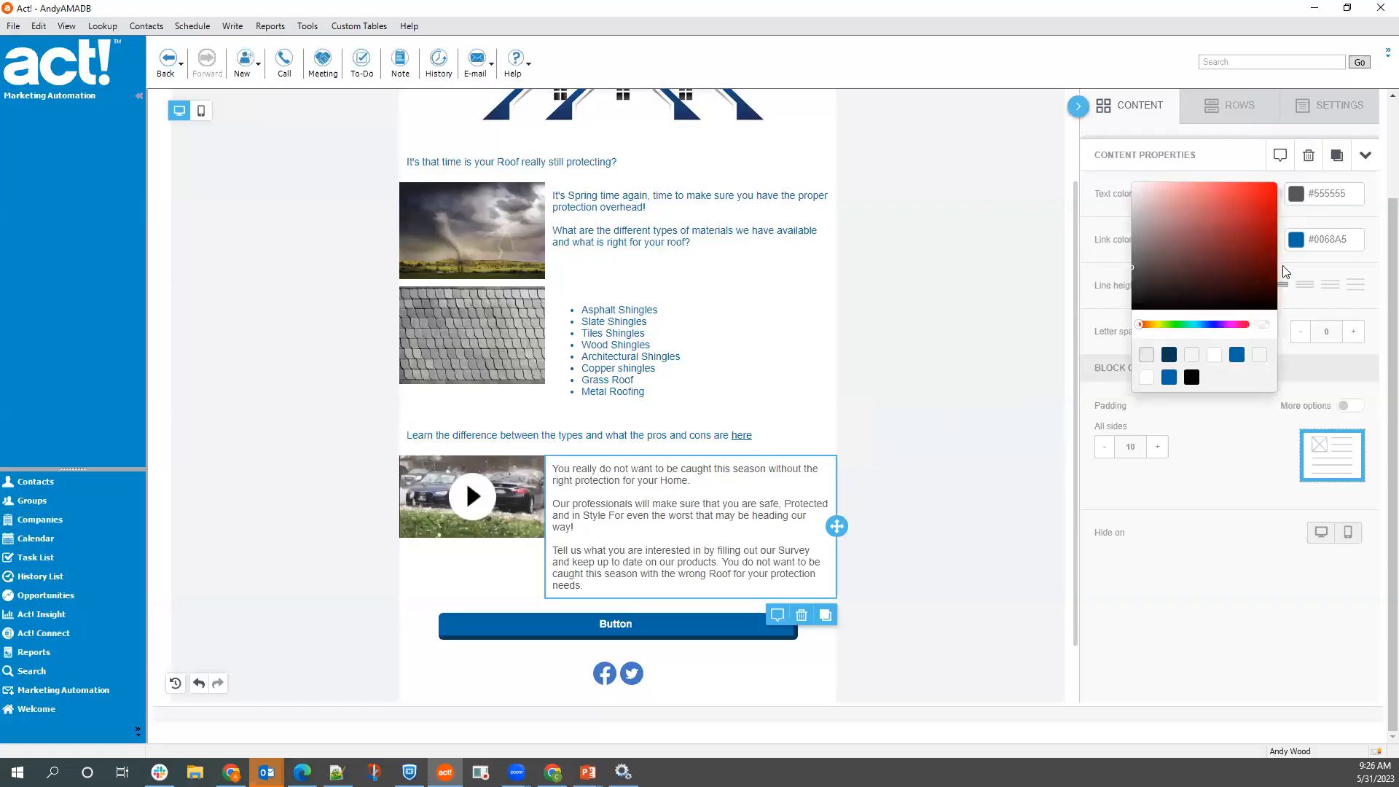
click(1236, 355)
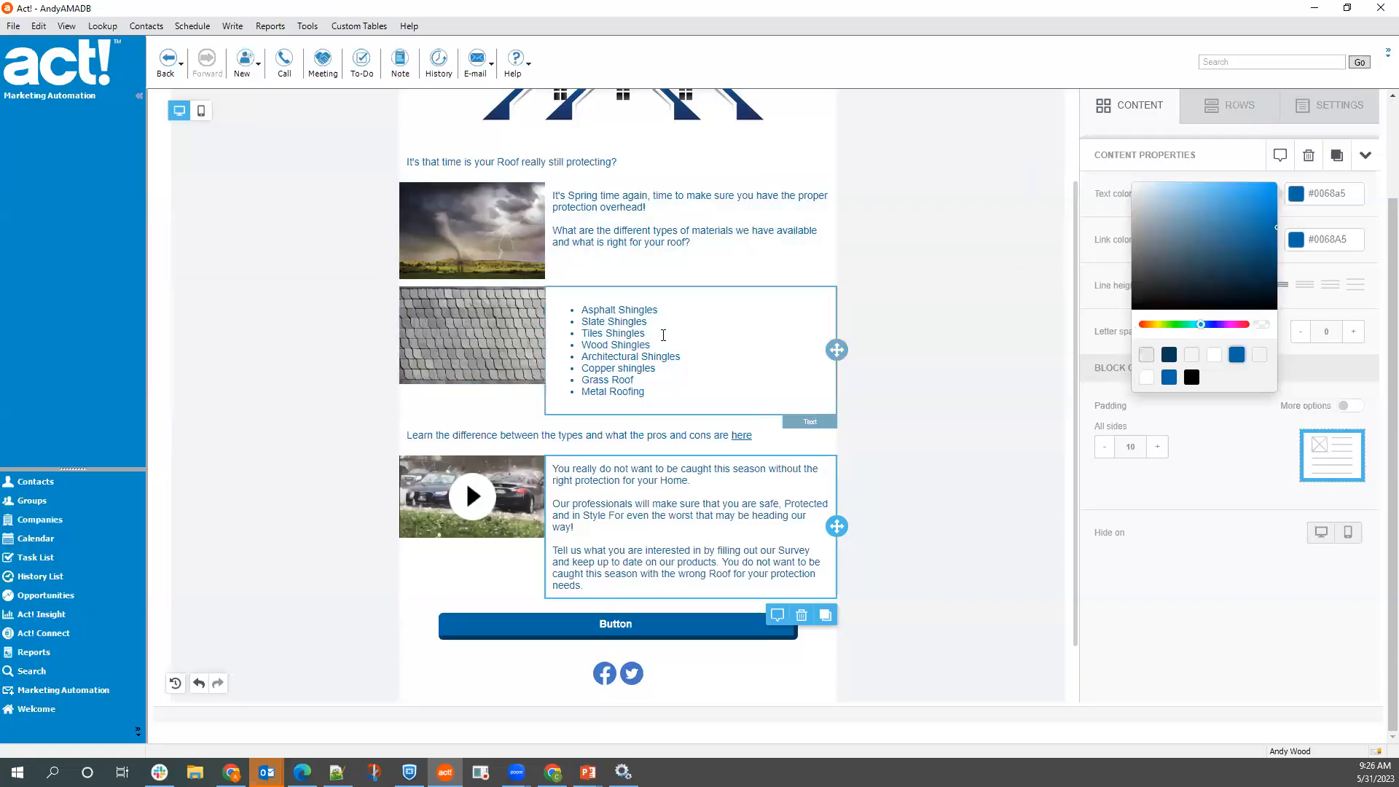
- Color only the word "Shingles" in the "Asphalt Shingles" bullet black
click(660, 311)
drag(643, 310, 621, 311)
right_click(621, 312)
click(664, 309)
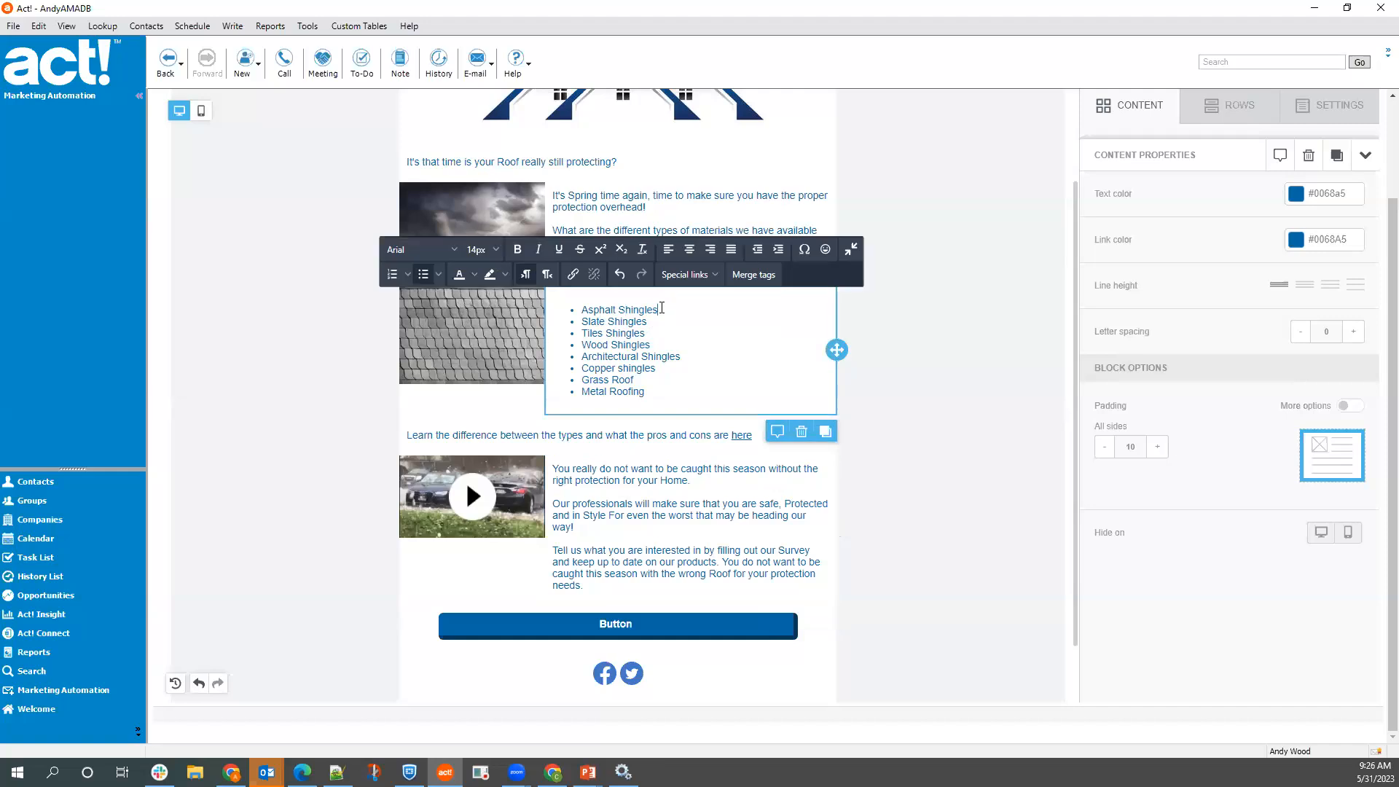
drag(662, 307, 620, 309)
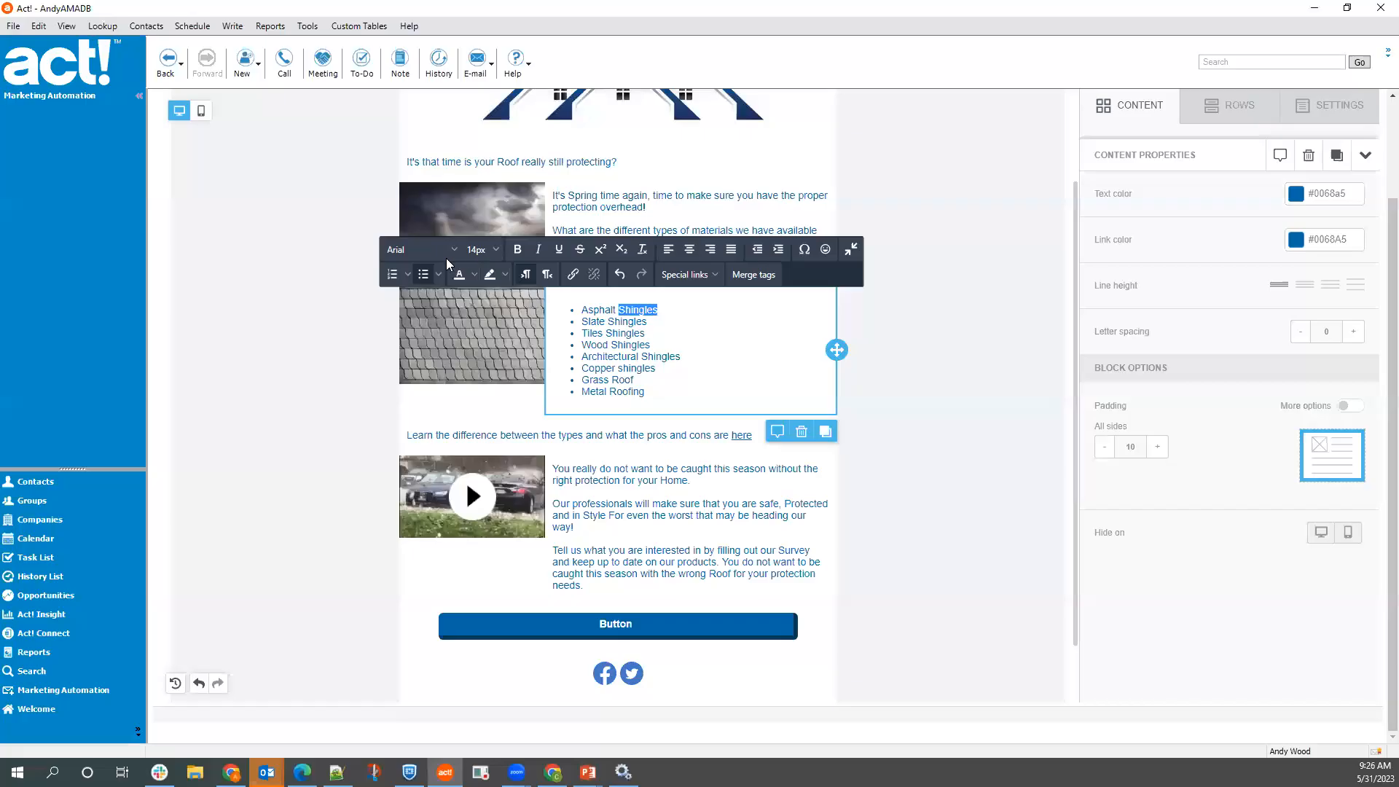
click(474, 275)
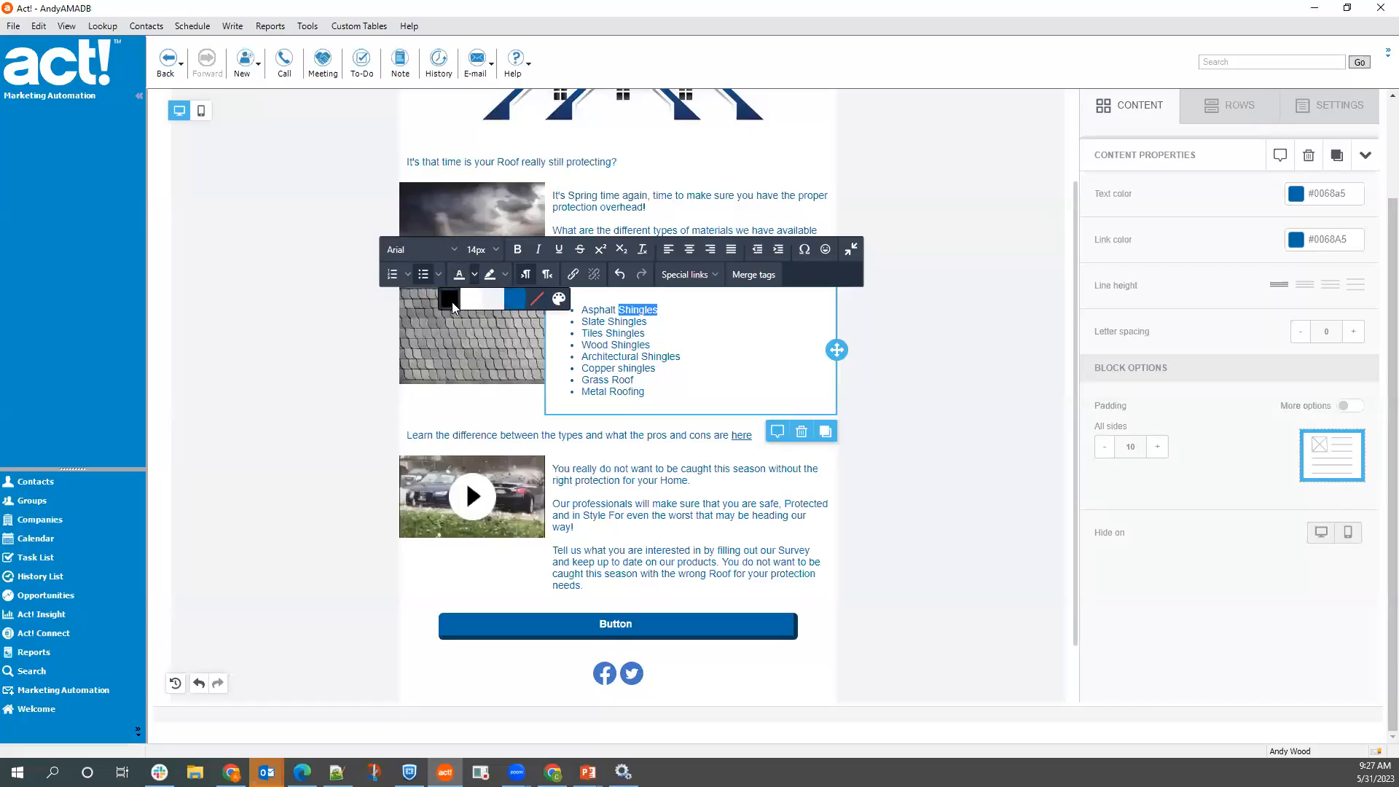
click(451, 302)
click(710, 335)
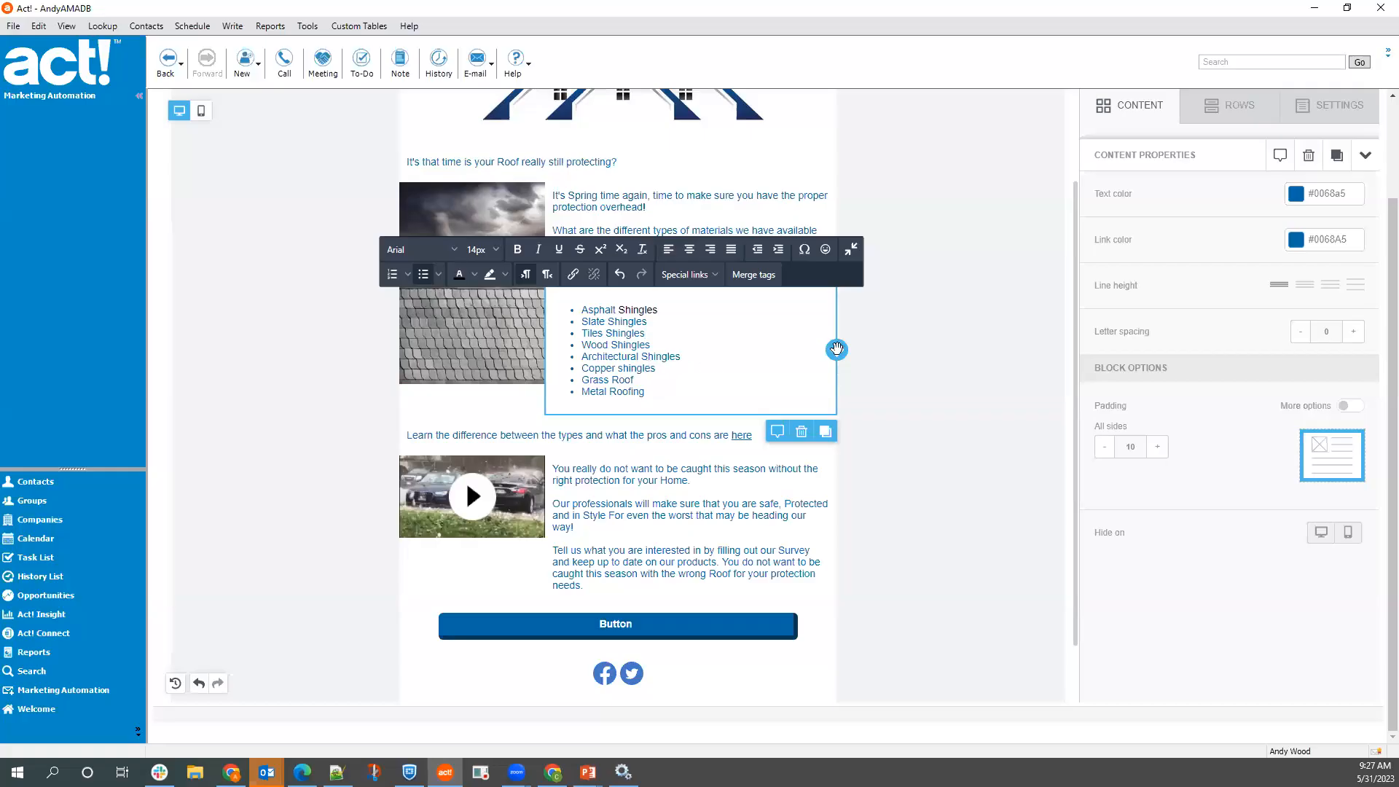
- Examine the template's general options, the available content blocks, and the properties of the roof header's row and image
click(1372, 113)
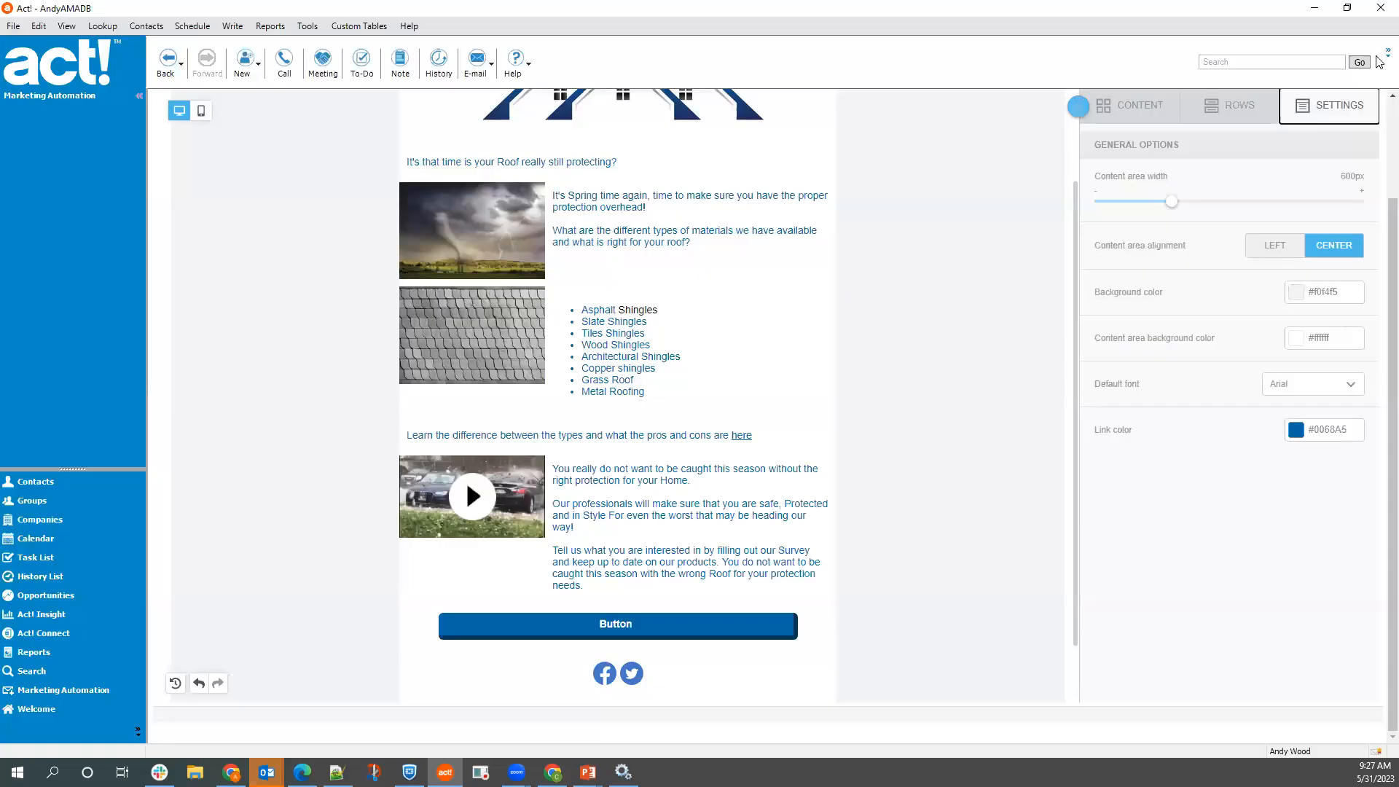
click(1255, 106)
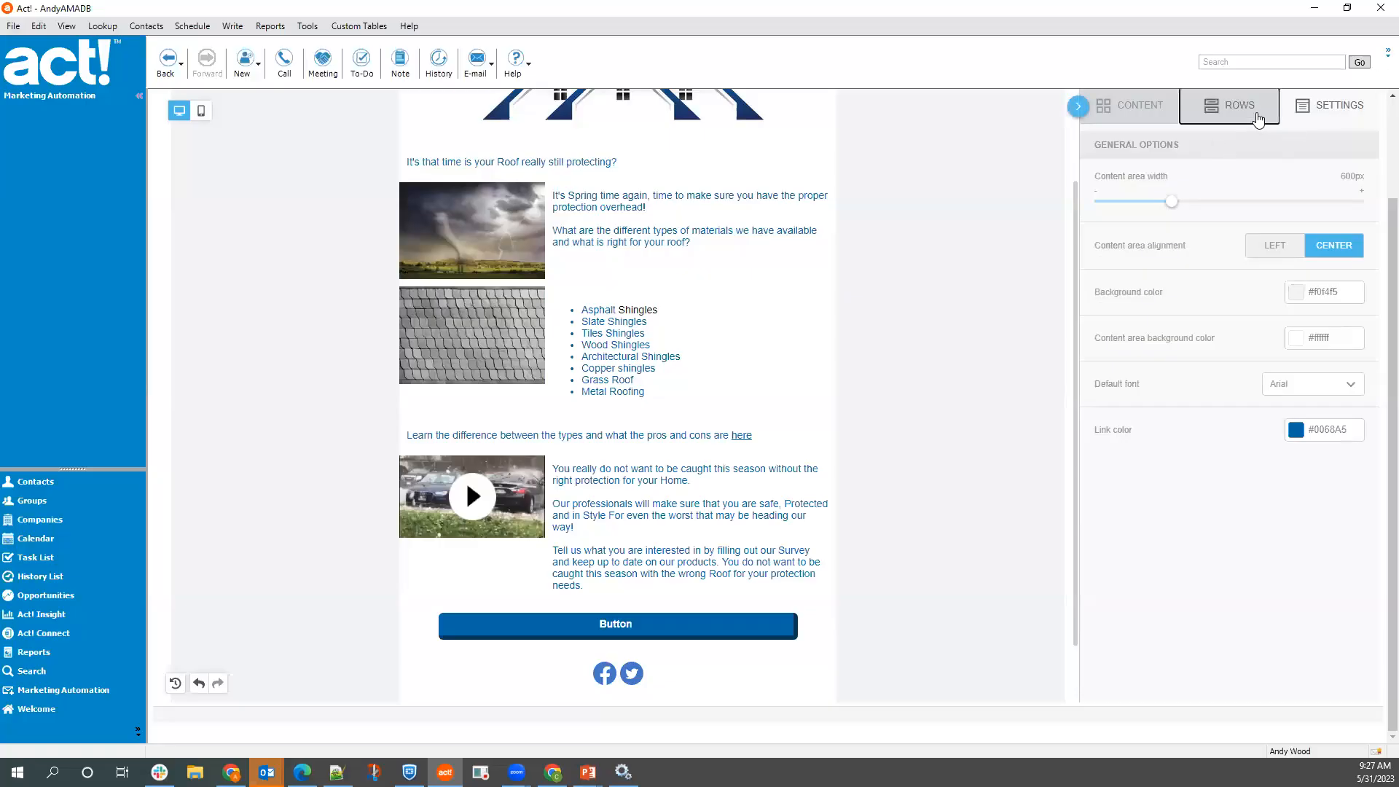
click(1158, 111)
scroll(890, 411, up, 2)
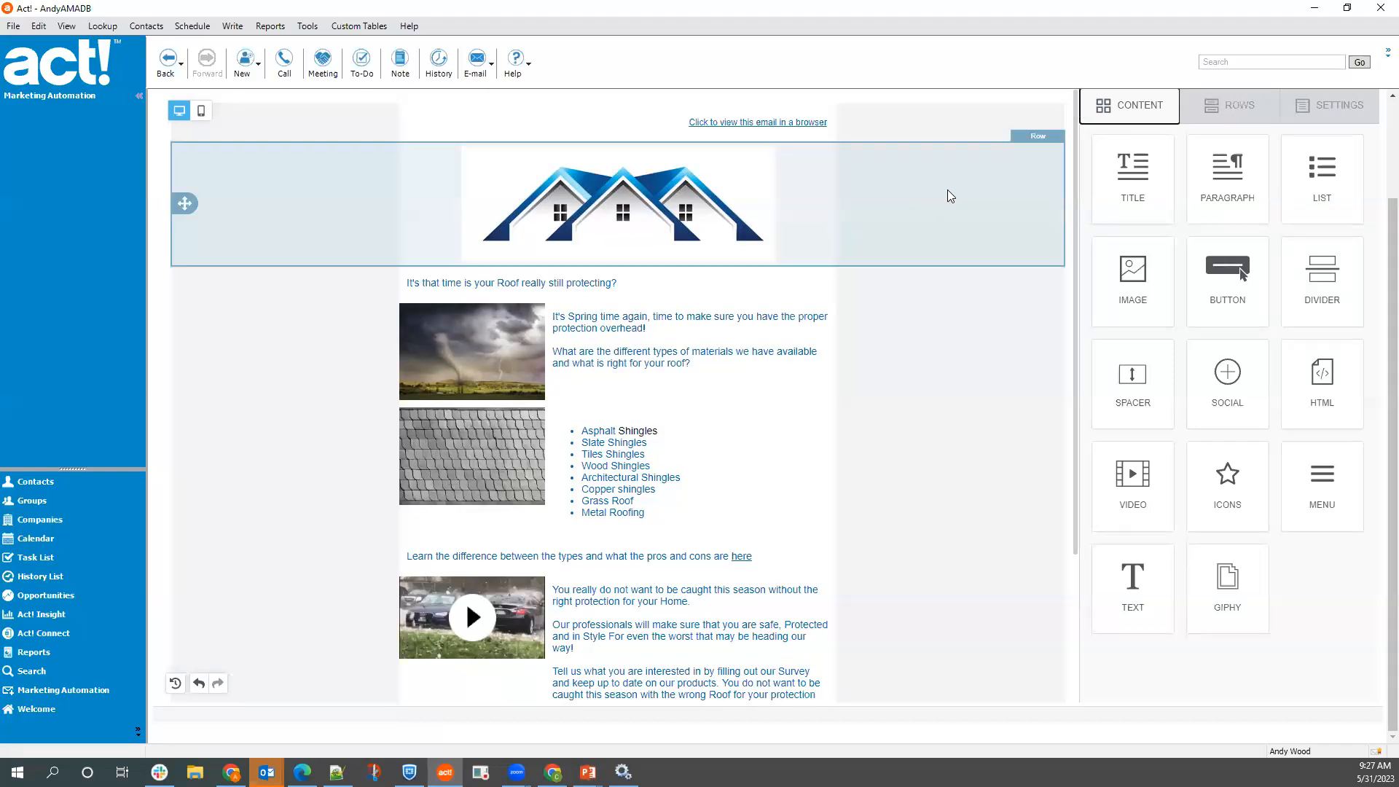
click(947, 190)
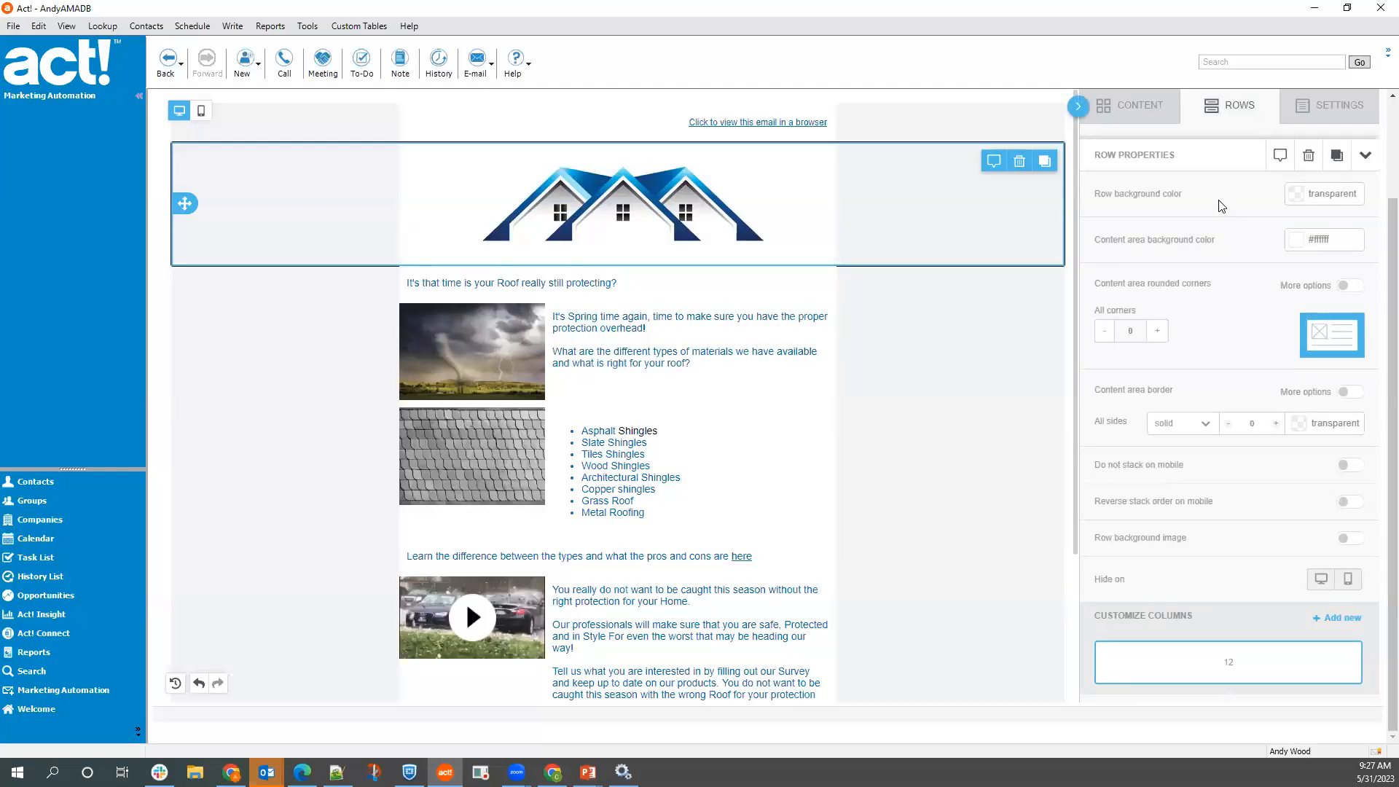
scroll(1223, 292, down, 2)
scroll(1221, 408, up, 2)
scroll(1293, 437, down, 1)
scroll(1225, 586, up, 1)
click(821, 195)
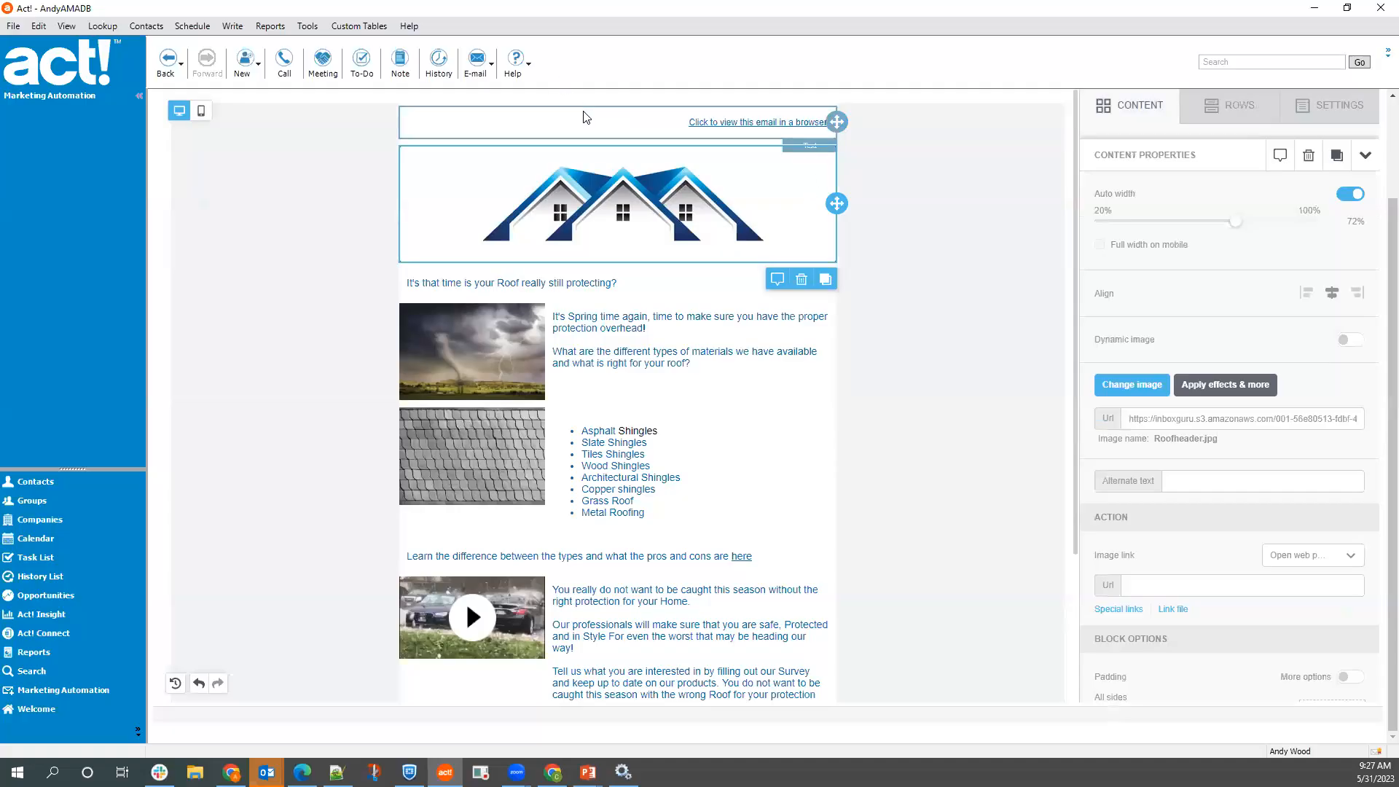
- Set the column border of the row holding the view-in-browser link to 5 on all sides
click(587, 118)
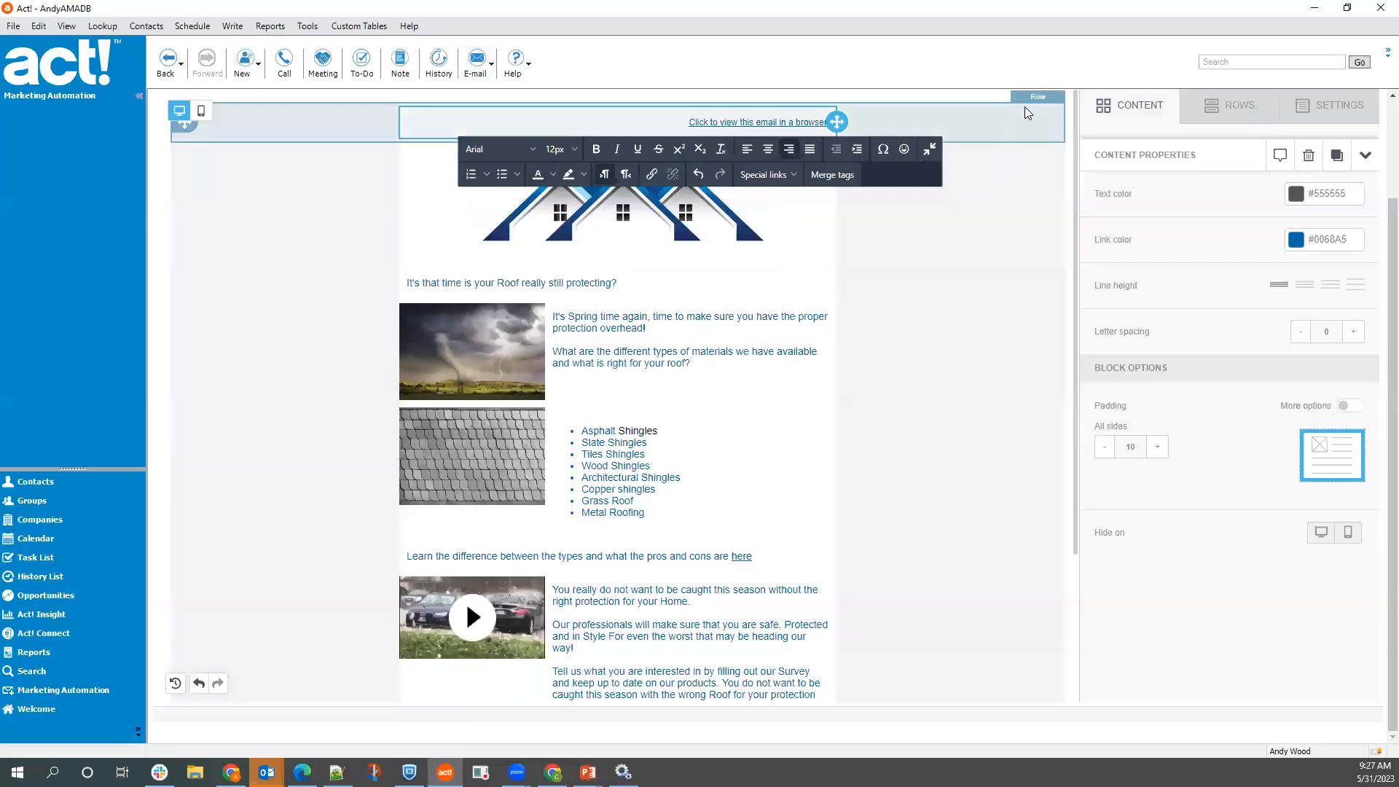
click(982, 114)
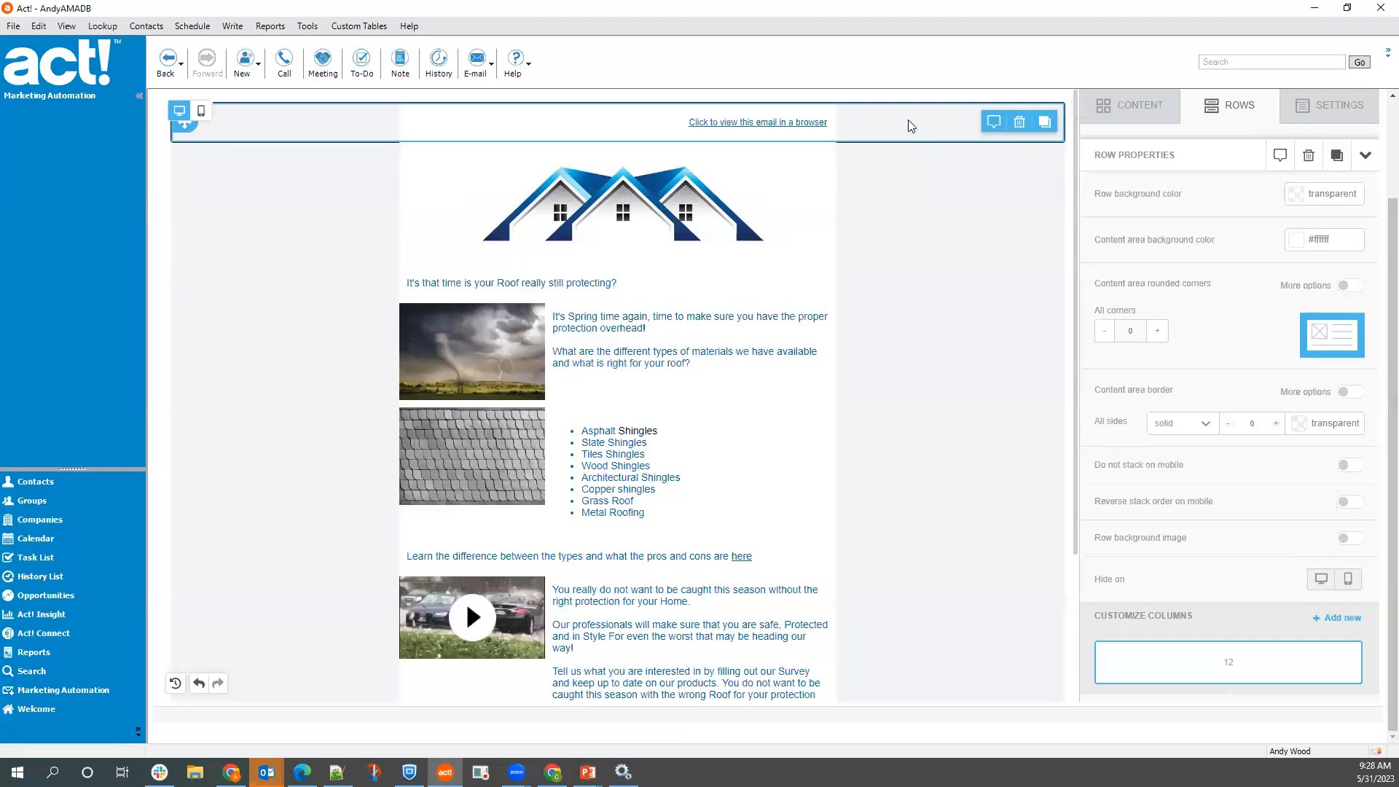
scroll(1229, 475, down, 3)
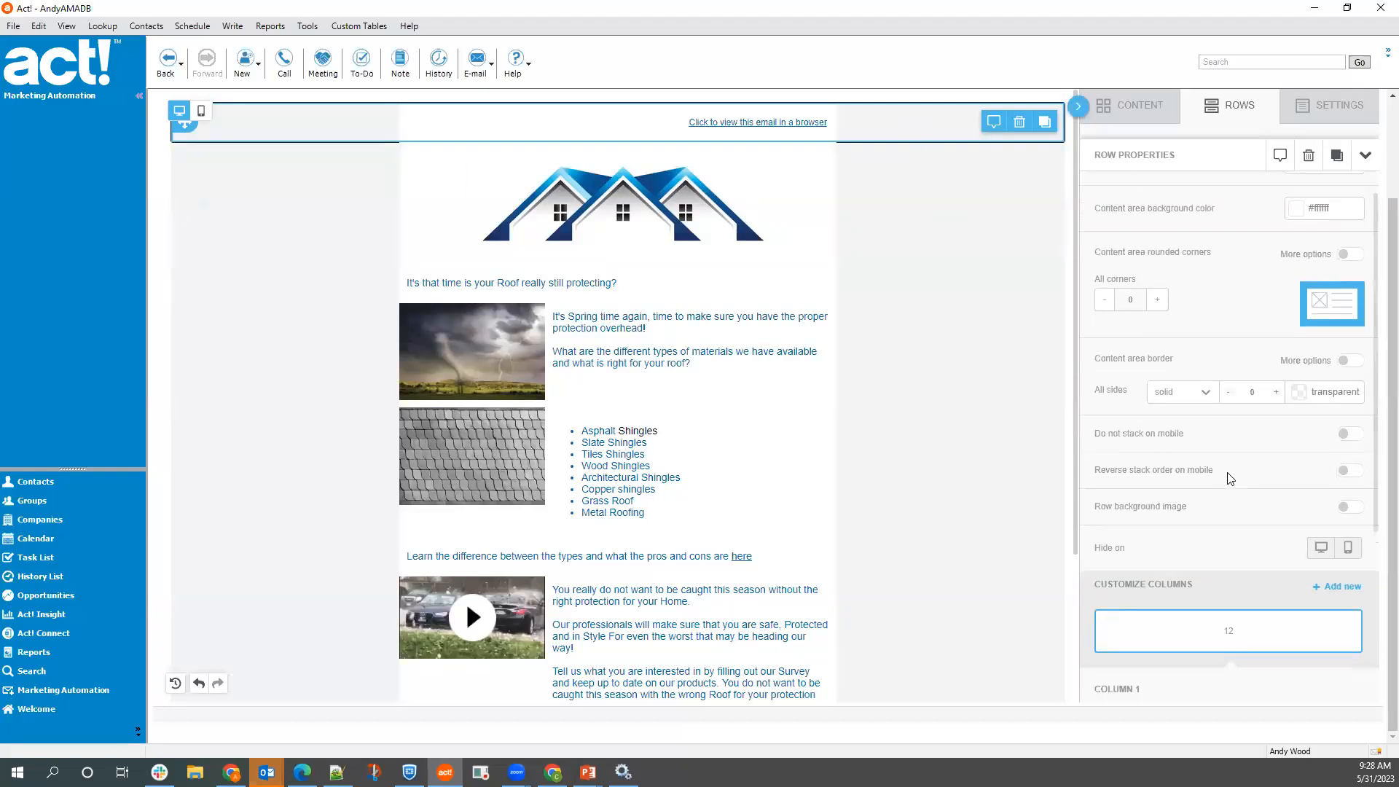
scroll(1234, 473, down, 5)
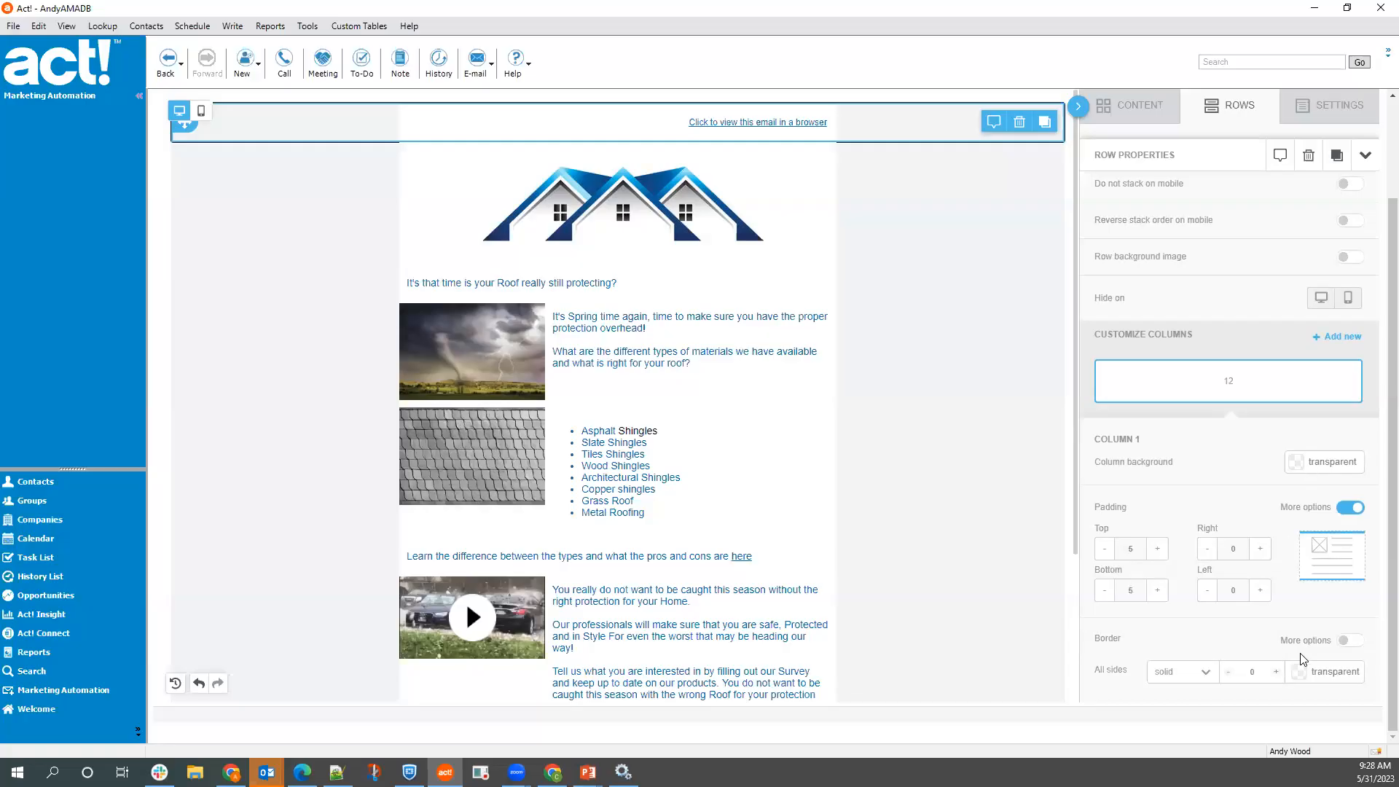
click(1275, 671)
click(1275, 671)
click(1275, 671)
click(1275, 671)
click(1275, 671)
click(1353, 642)
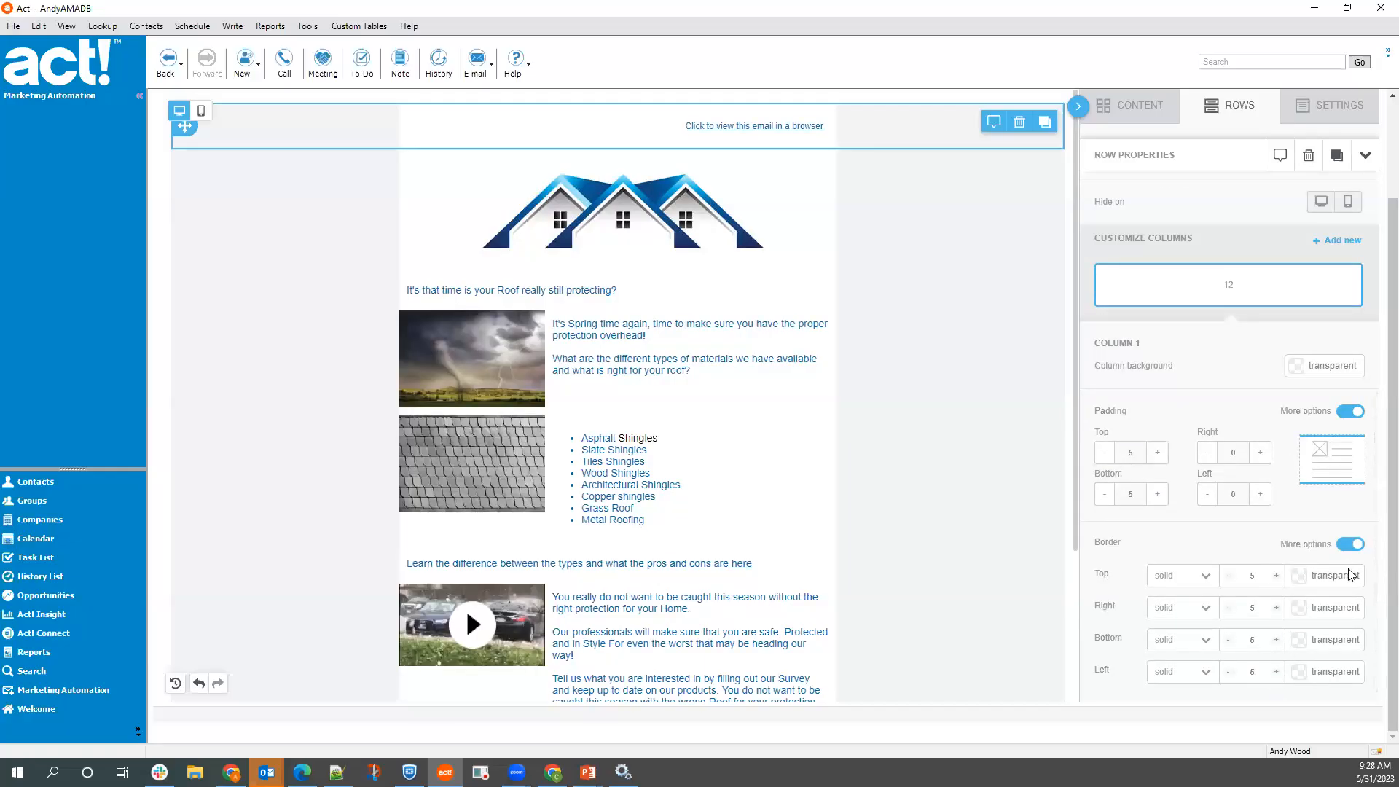
click(1351, 545)
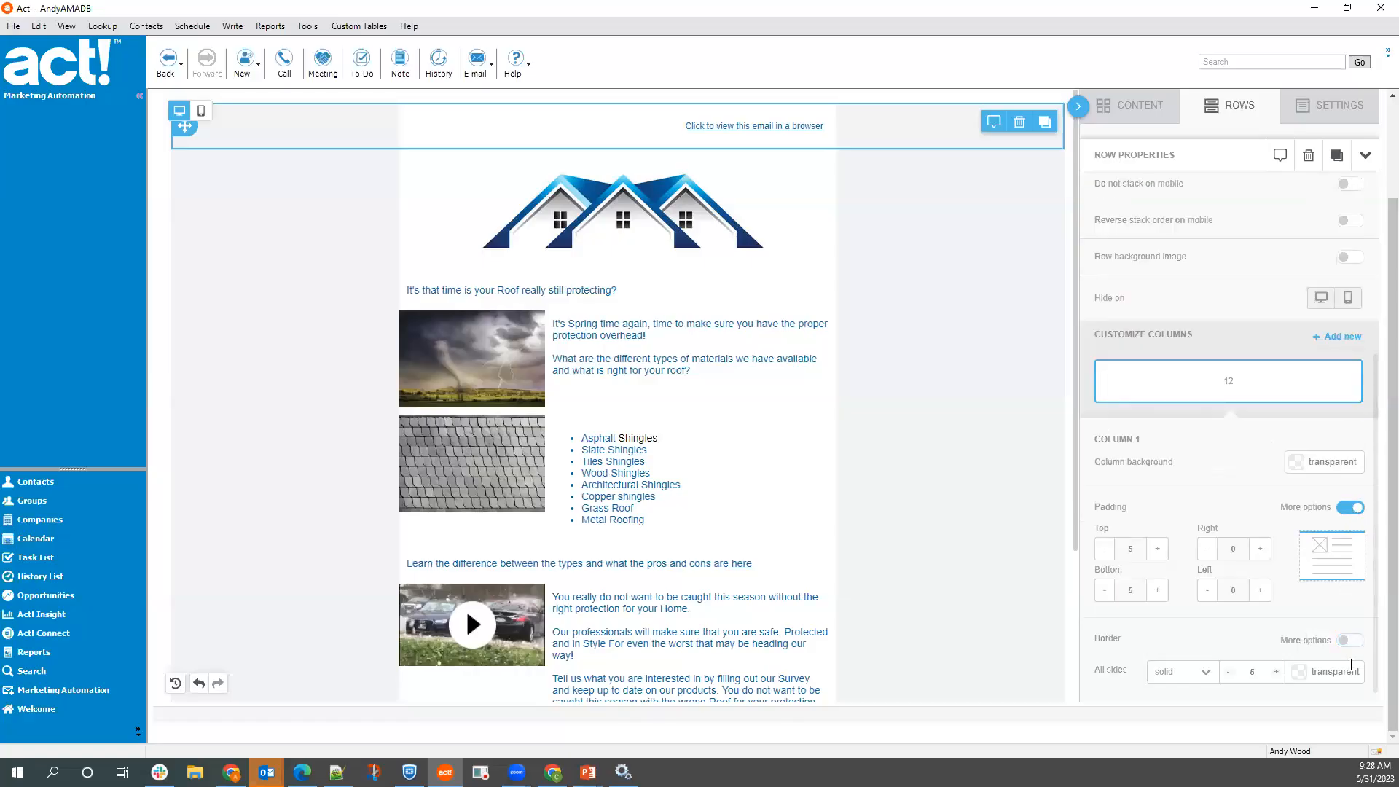
- Color the browser-link row's column border #F0F4F5 and expand its border settings to individual sides
click(1308, 679)
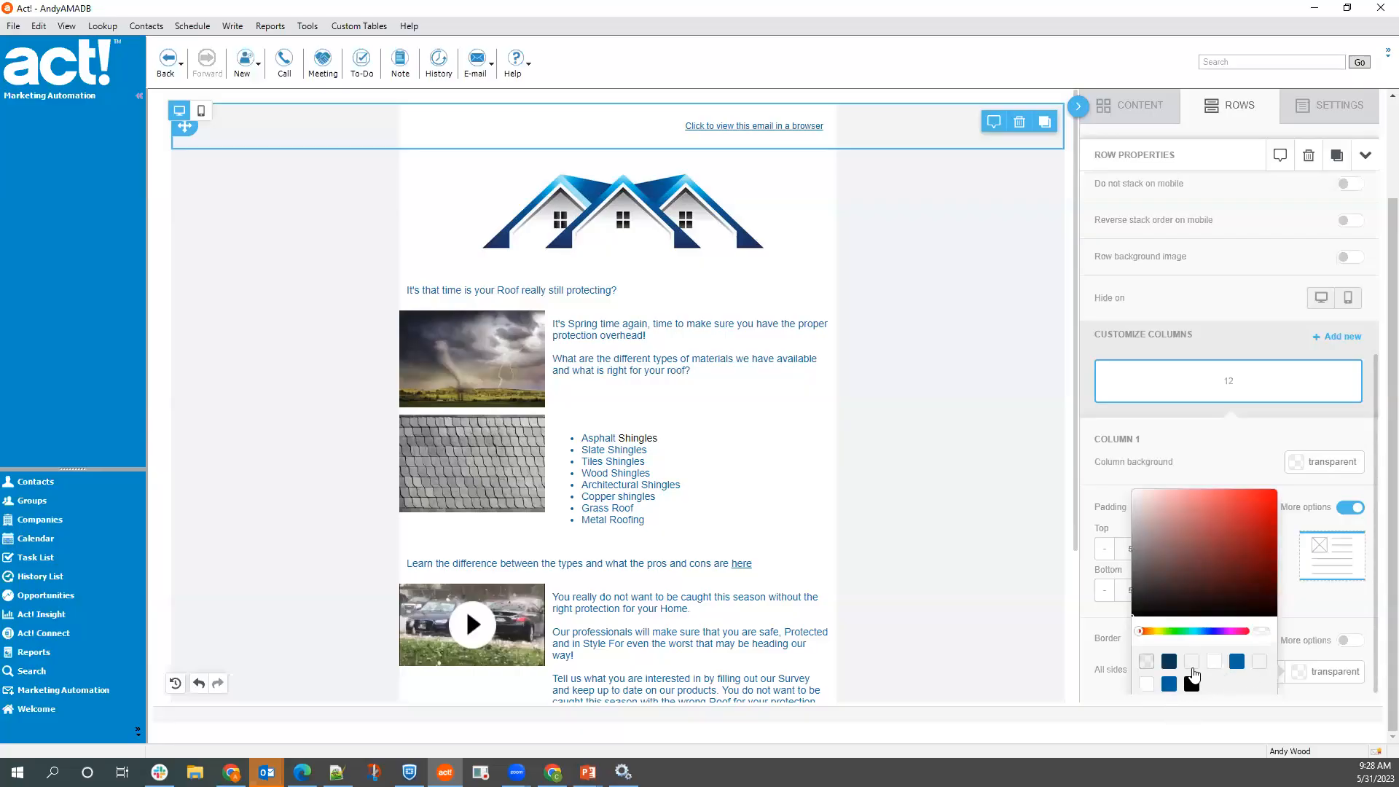
click(1192, 666)
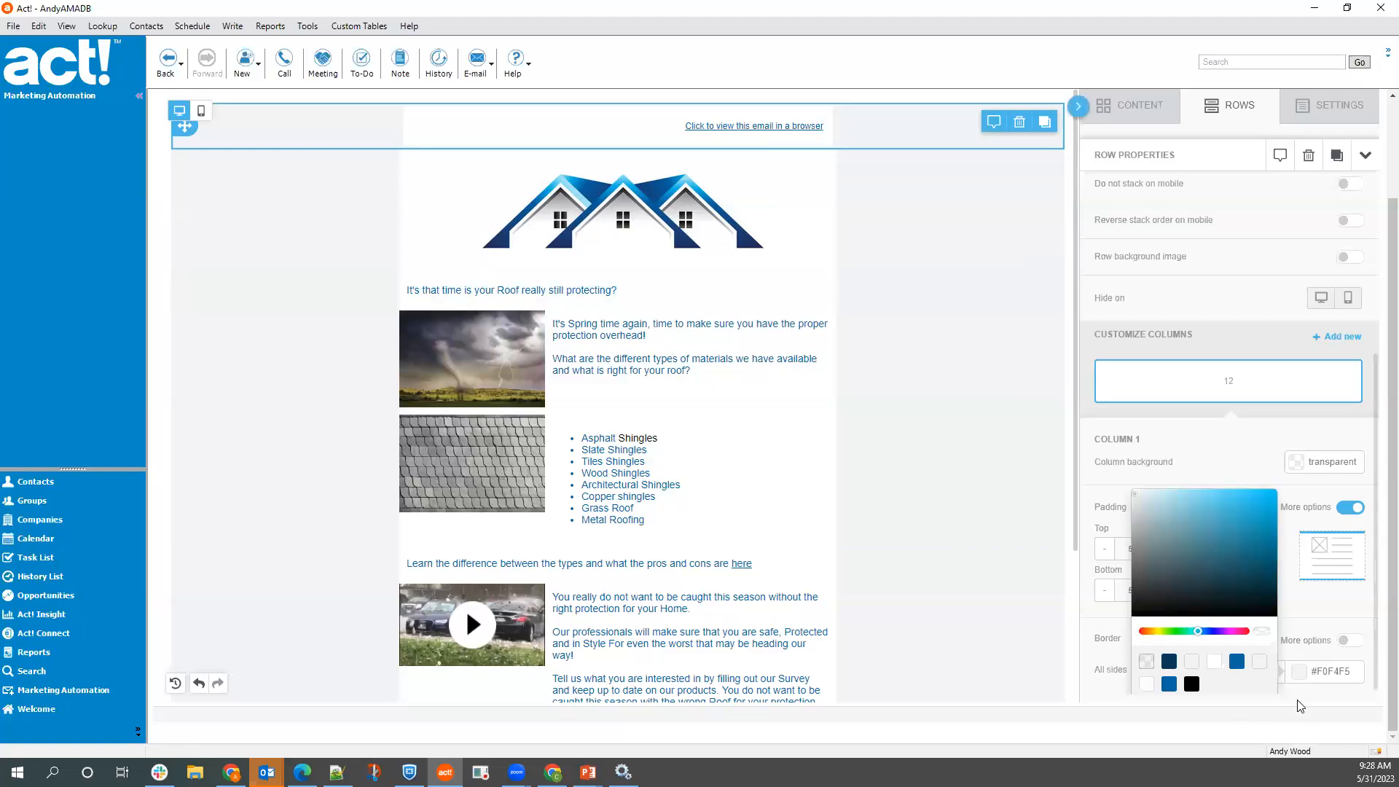
click(1360, 655)
click(1350, 642)
scroll(1290, 627, down, 1)
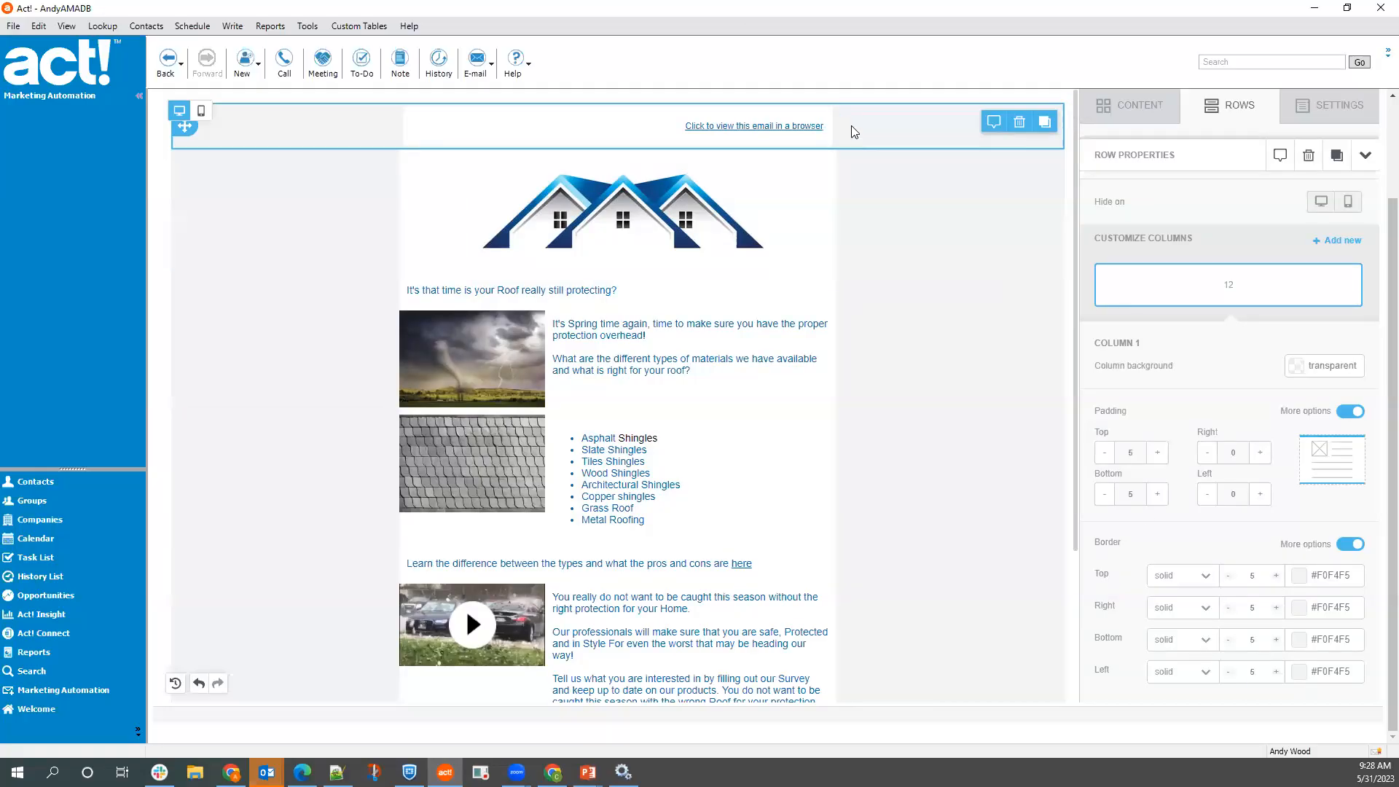
- Set the bottom and left column borders of the browser-link row to 0
click(976, 407)
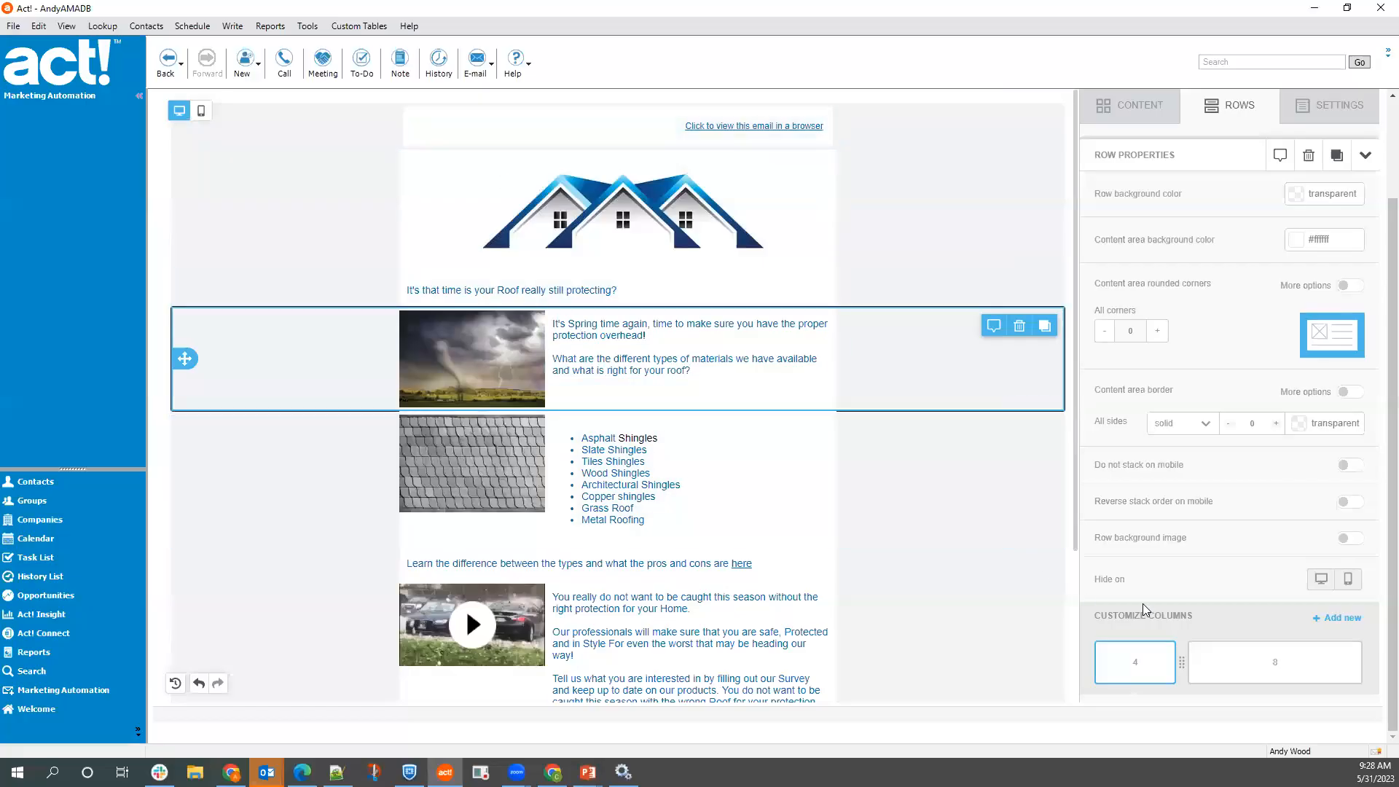
scroll(1283, 510, down, 5)
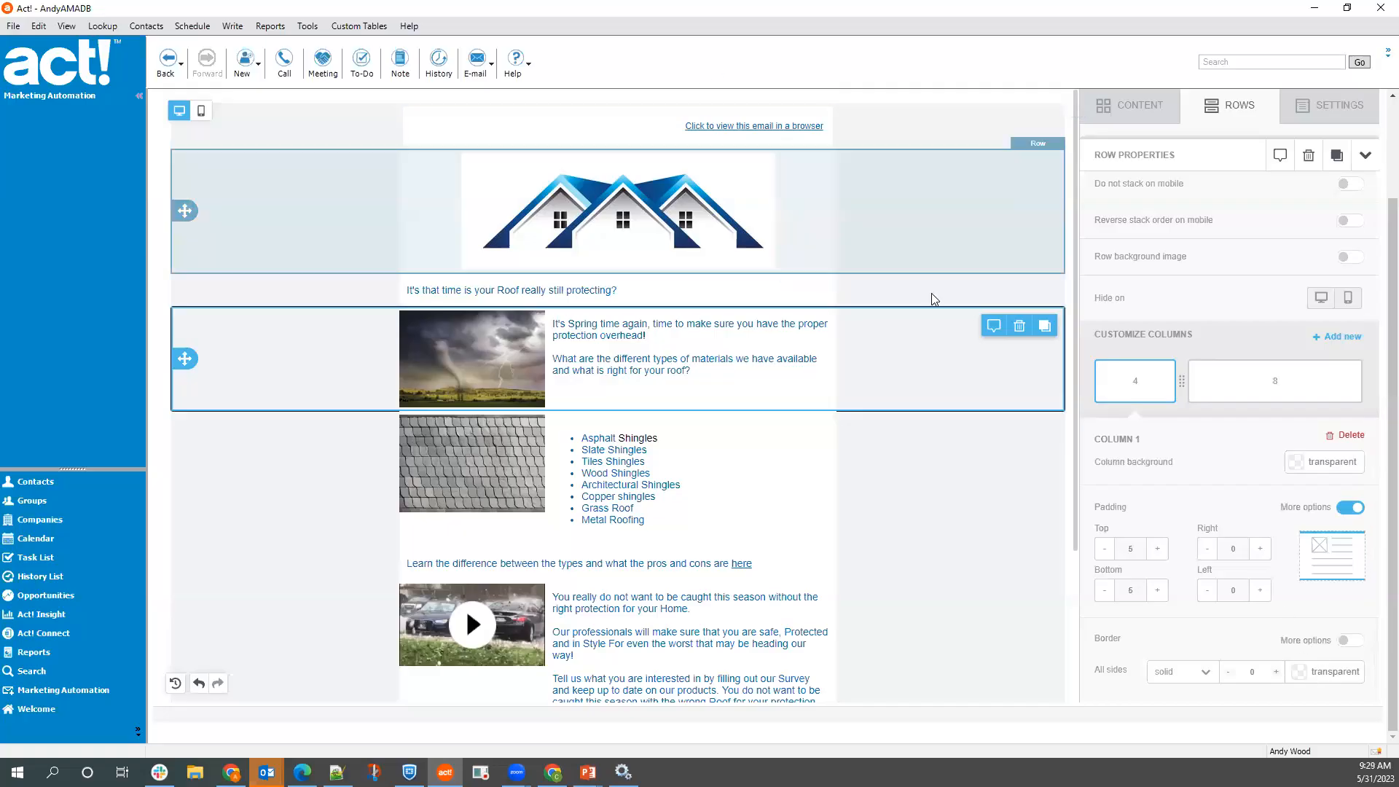
click(902, 125)
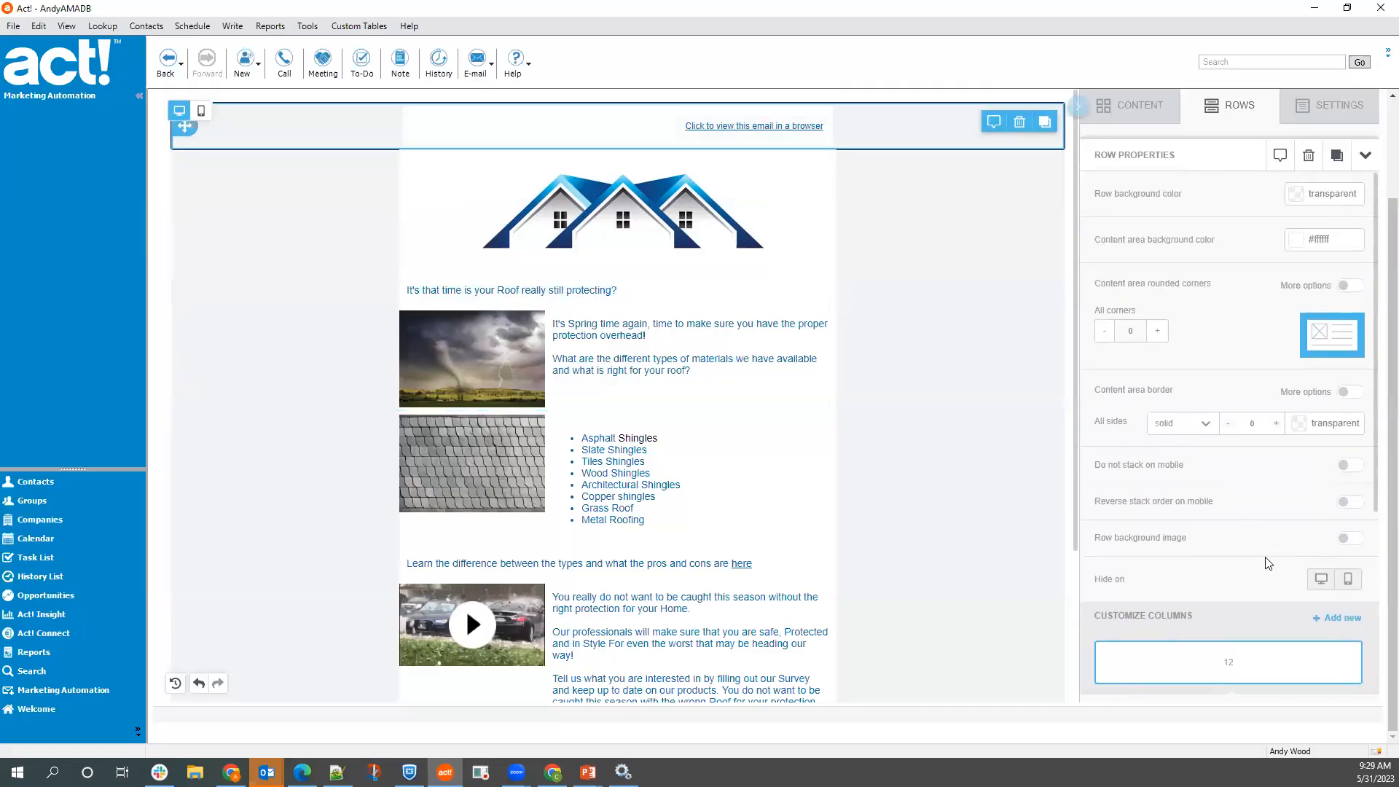
scroll(1282, 627, down, 4)
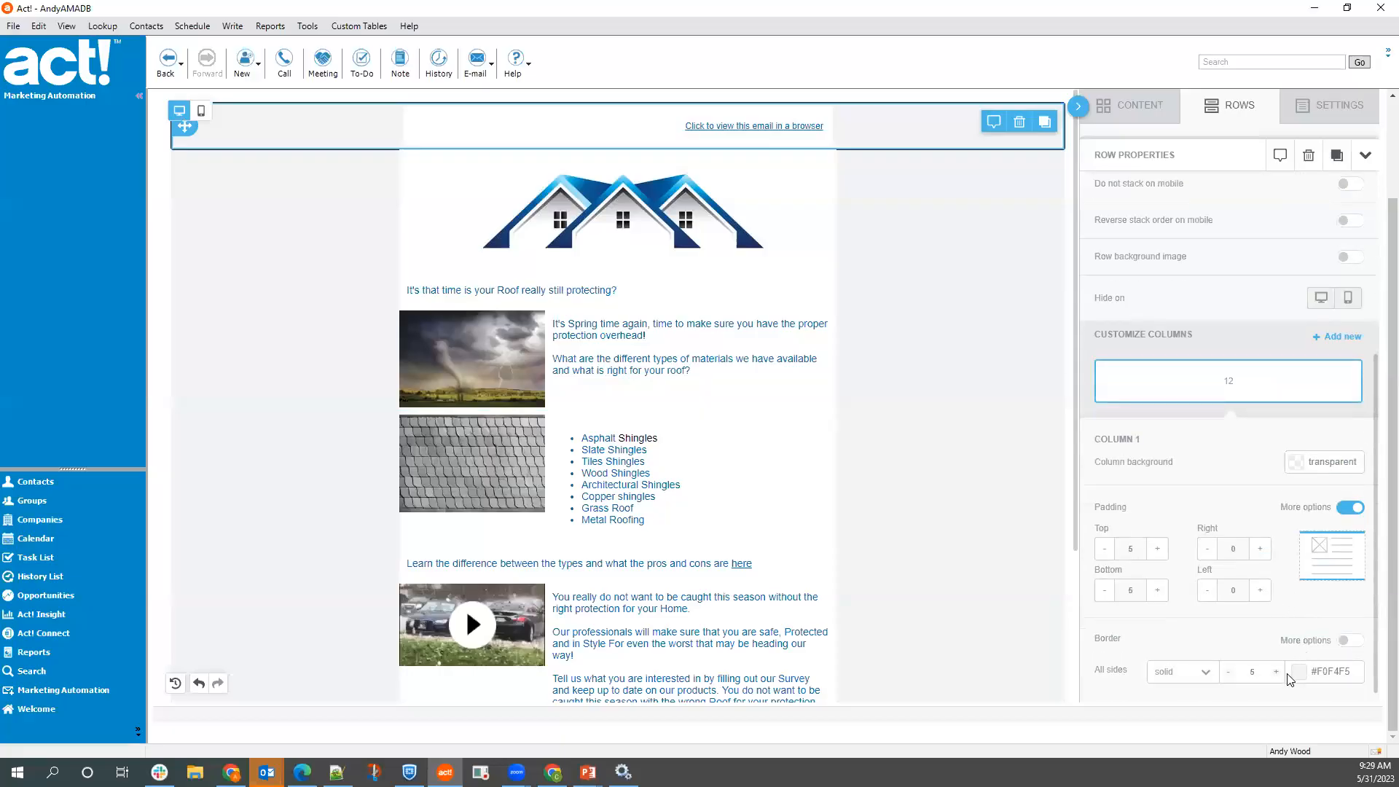
click(1349, 641)
scroll(1283, 642, down, 2)
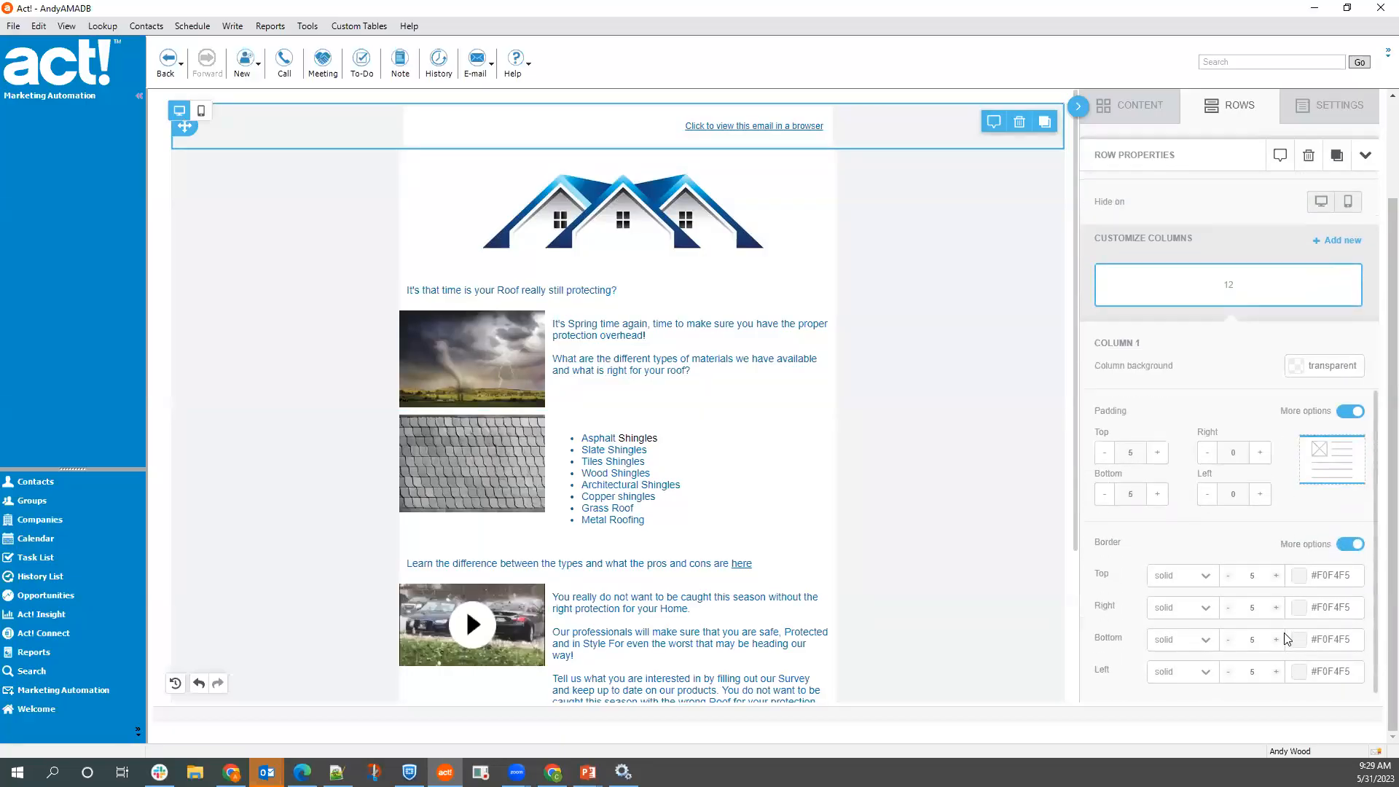
click(1229, 642)
click(1229, 642)
click(1229, 642)
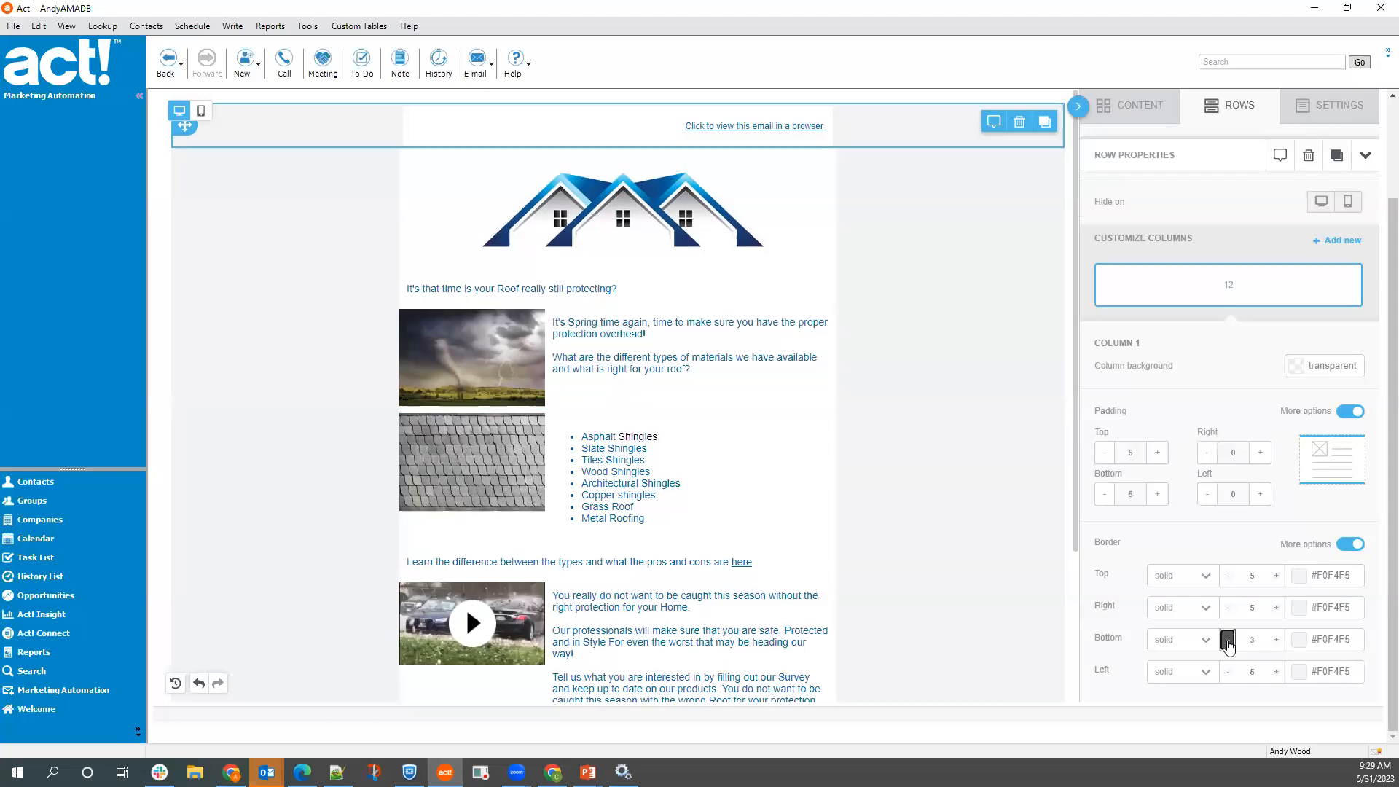
click(1228, 642)
click(1228, 642)
click(1229, 674)
click(1229, 673)
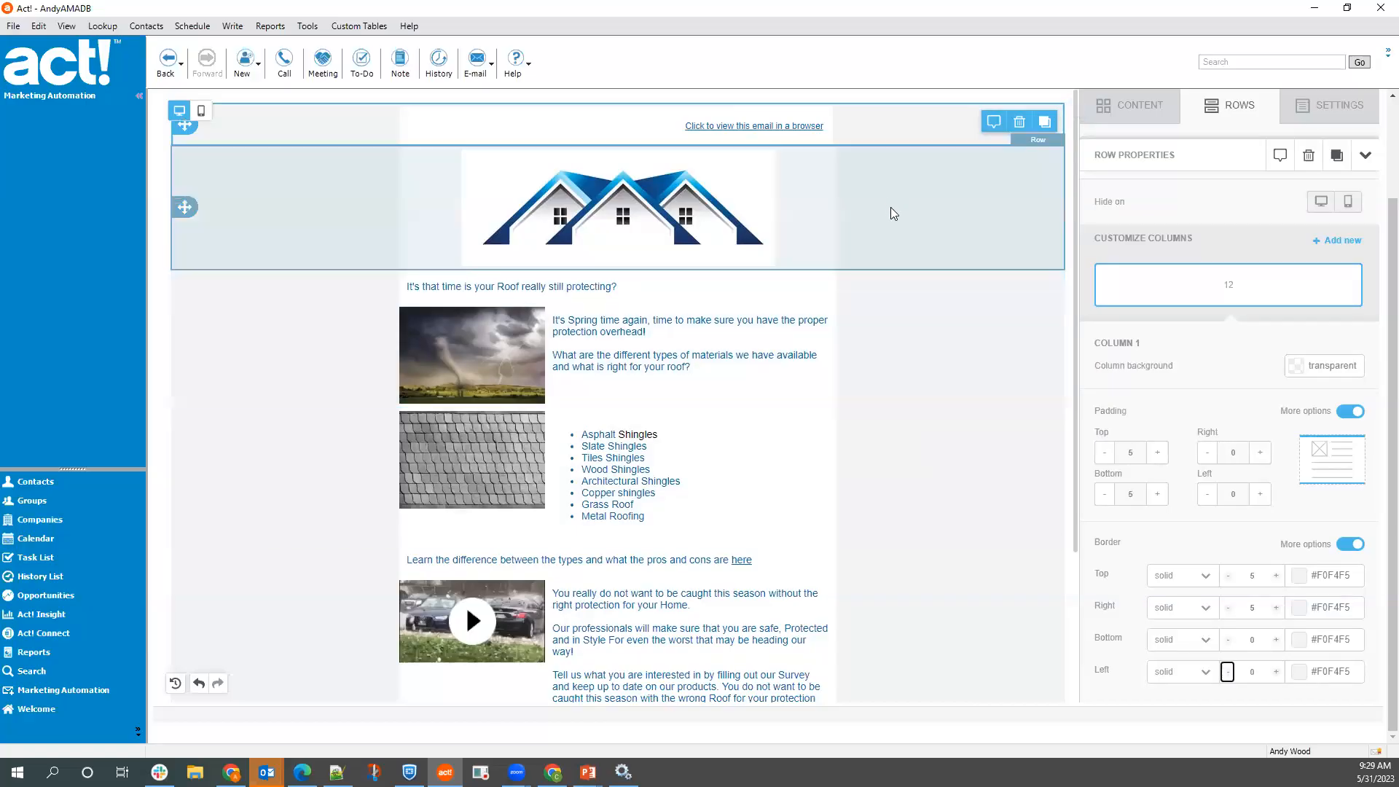
- Set the bottom column border of the browser-link row back to 5
click(896, 225)
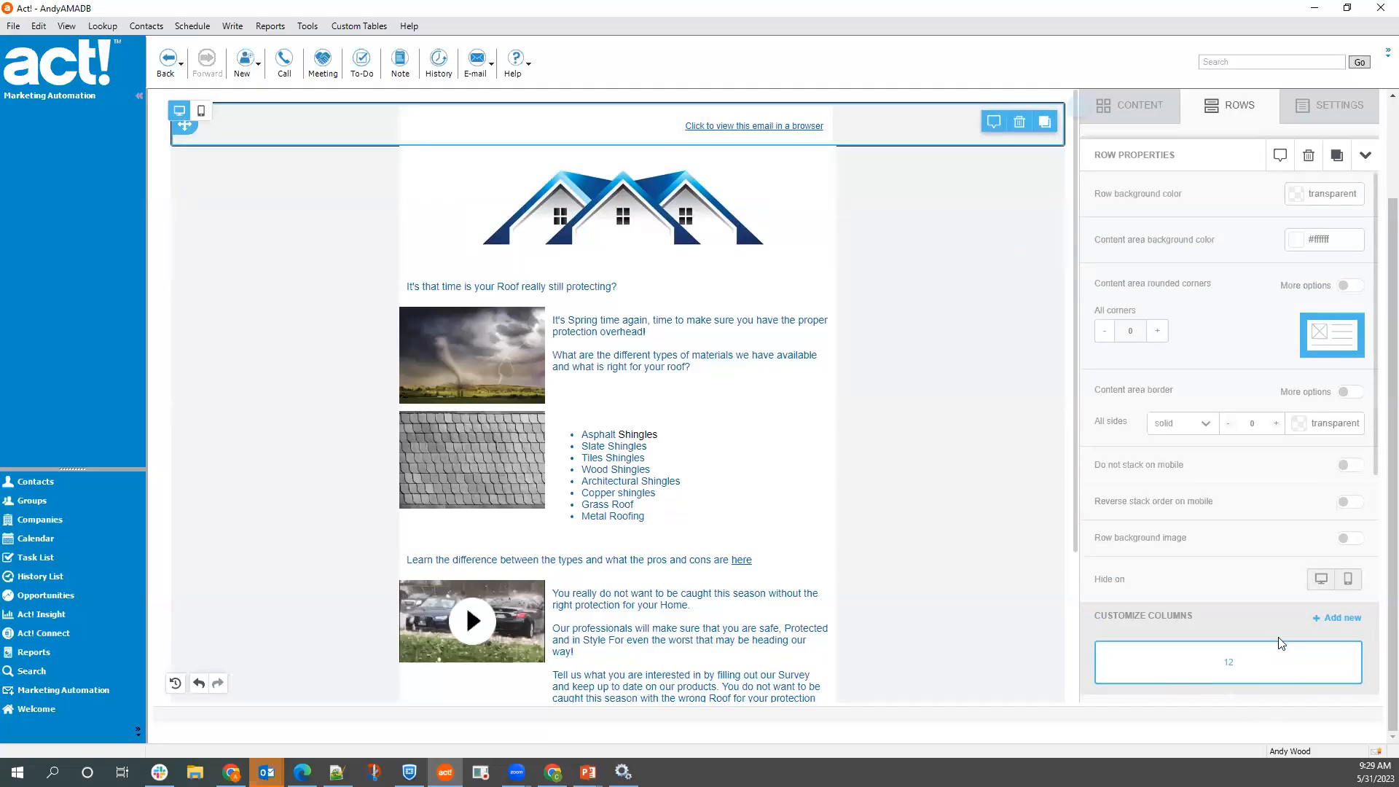
scroll(1282, 656, down, 5)
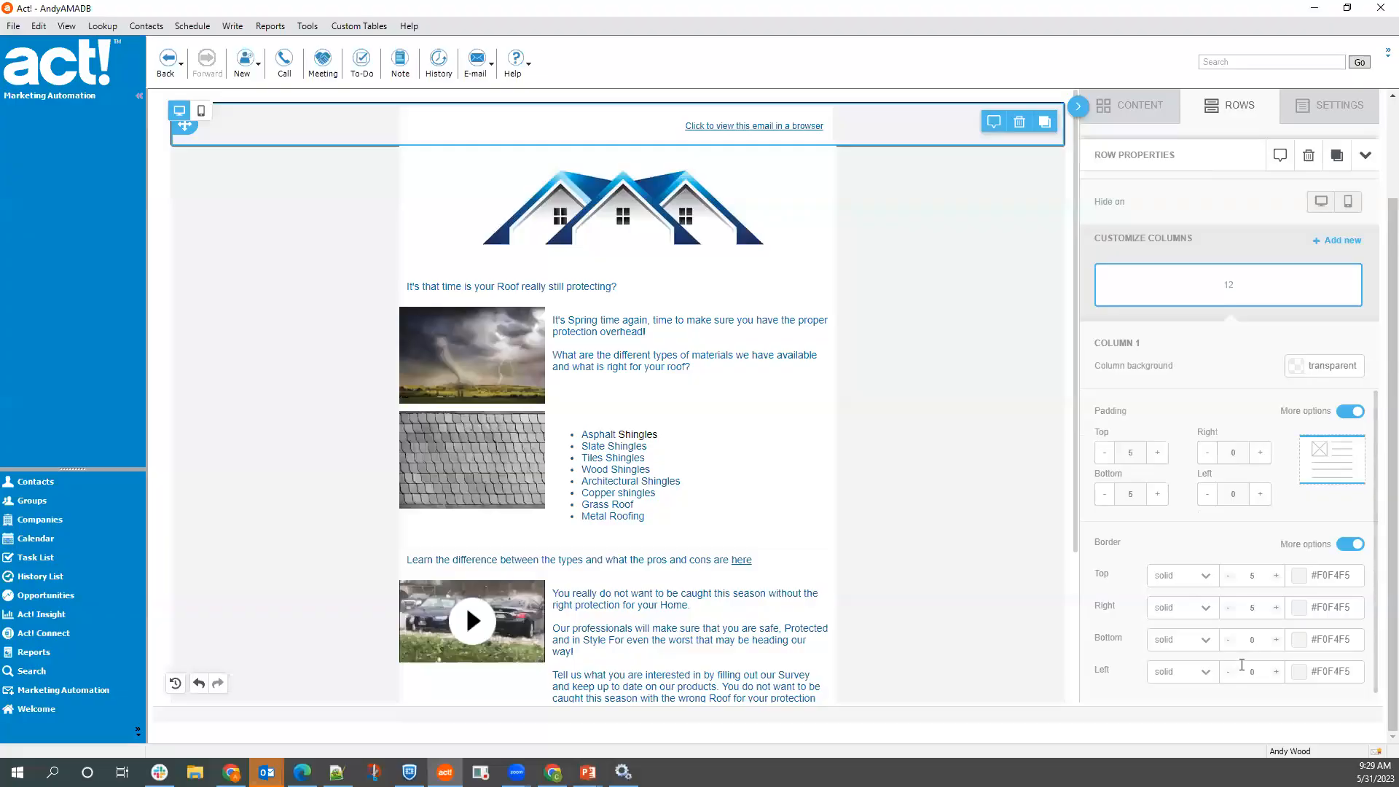
click(1276, 641)
click(1275, 640)
click(1276, 640)
click(1276, 640)
click(1276, 640)
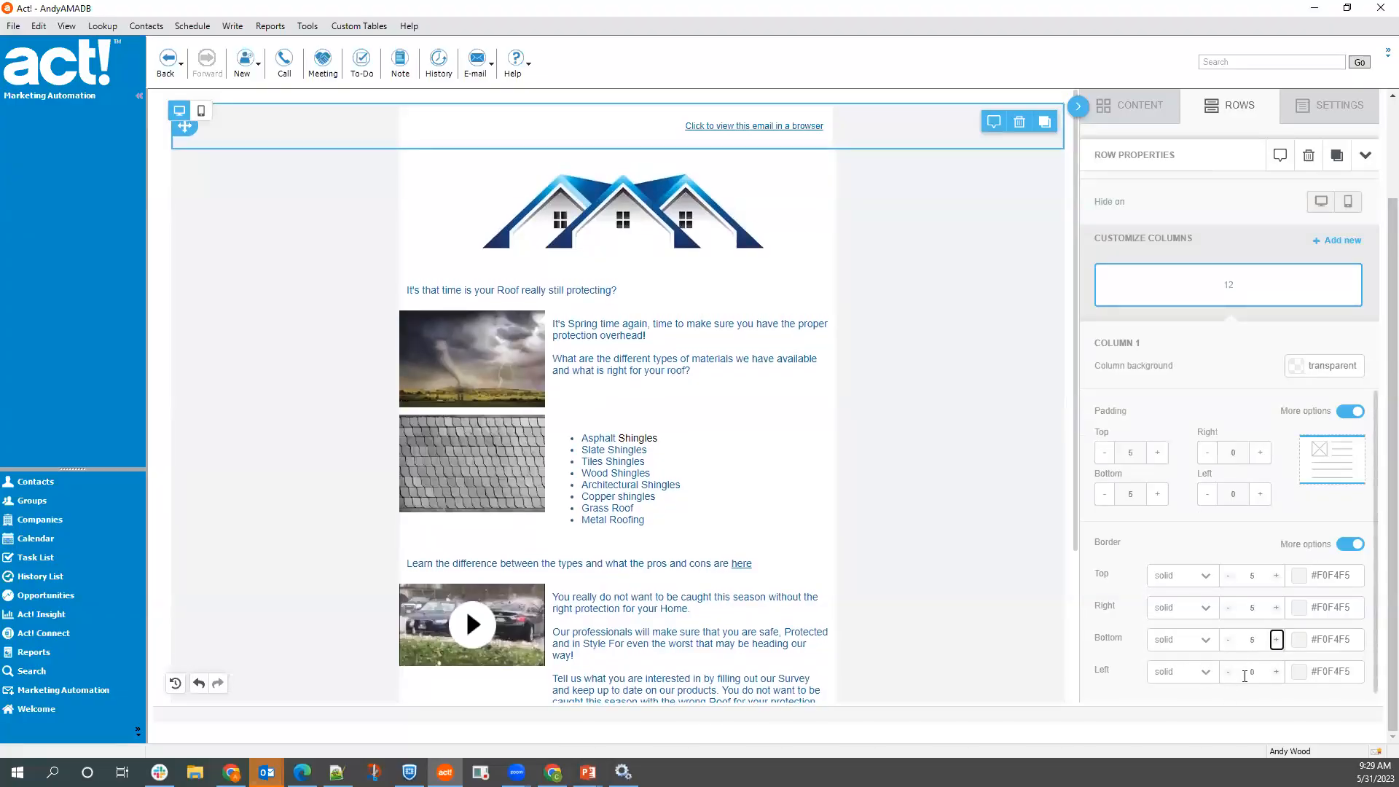
- Set the right column border of the browser-link row to 0
click(1230, 609)
click(1229, 609)
click(1229, 609)
click(1230, 609)
click(1229, 609)
- Set the left column border of the browser-link row to 5
click(1275, 672)
click(1276, 672)
click(1276, 672)
click(1276, 672)
click(1275, 672)
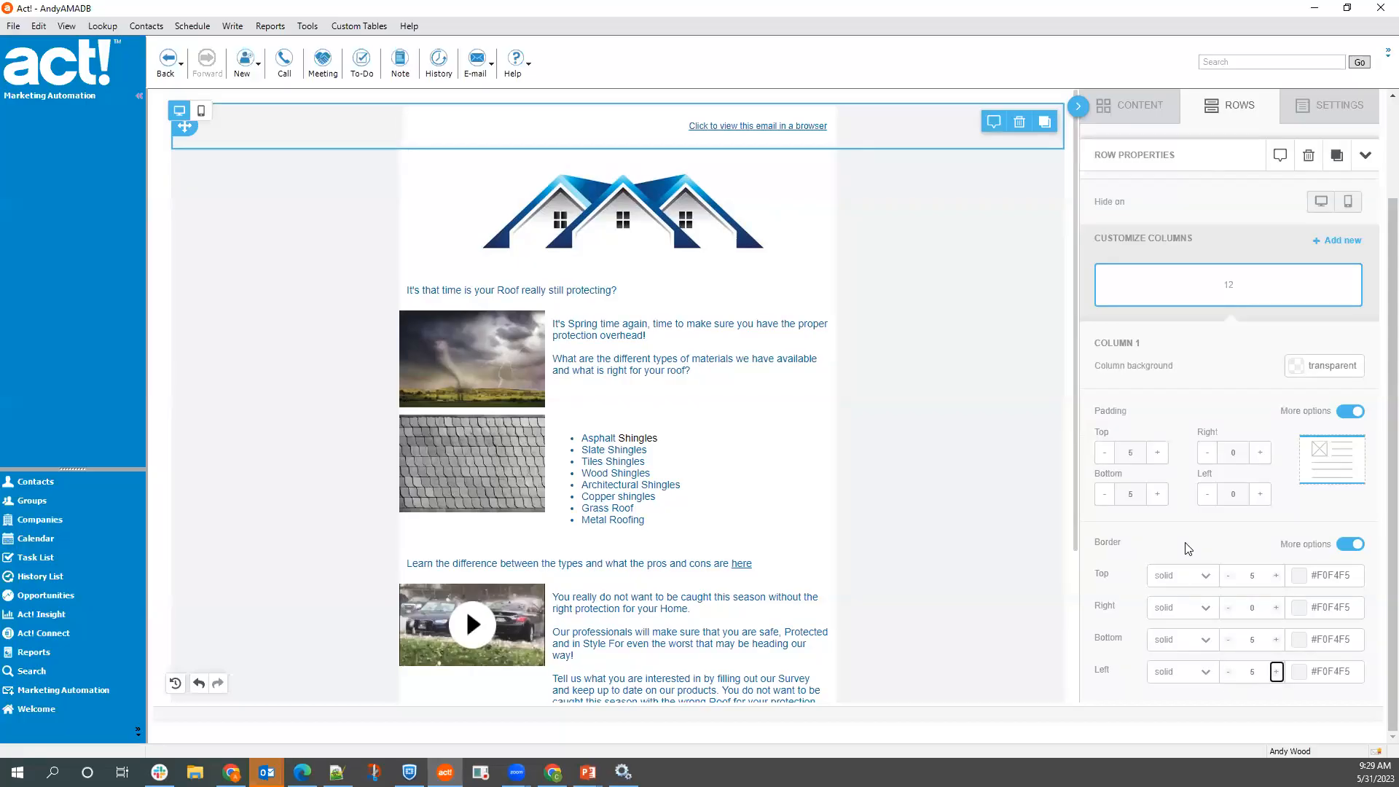
- Examine the individual side border settings for the first column of the storm image row
click(981, 315)
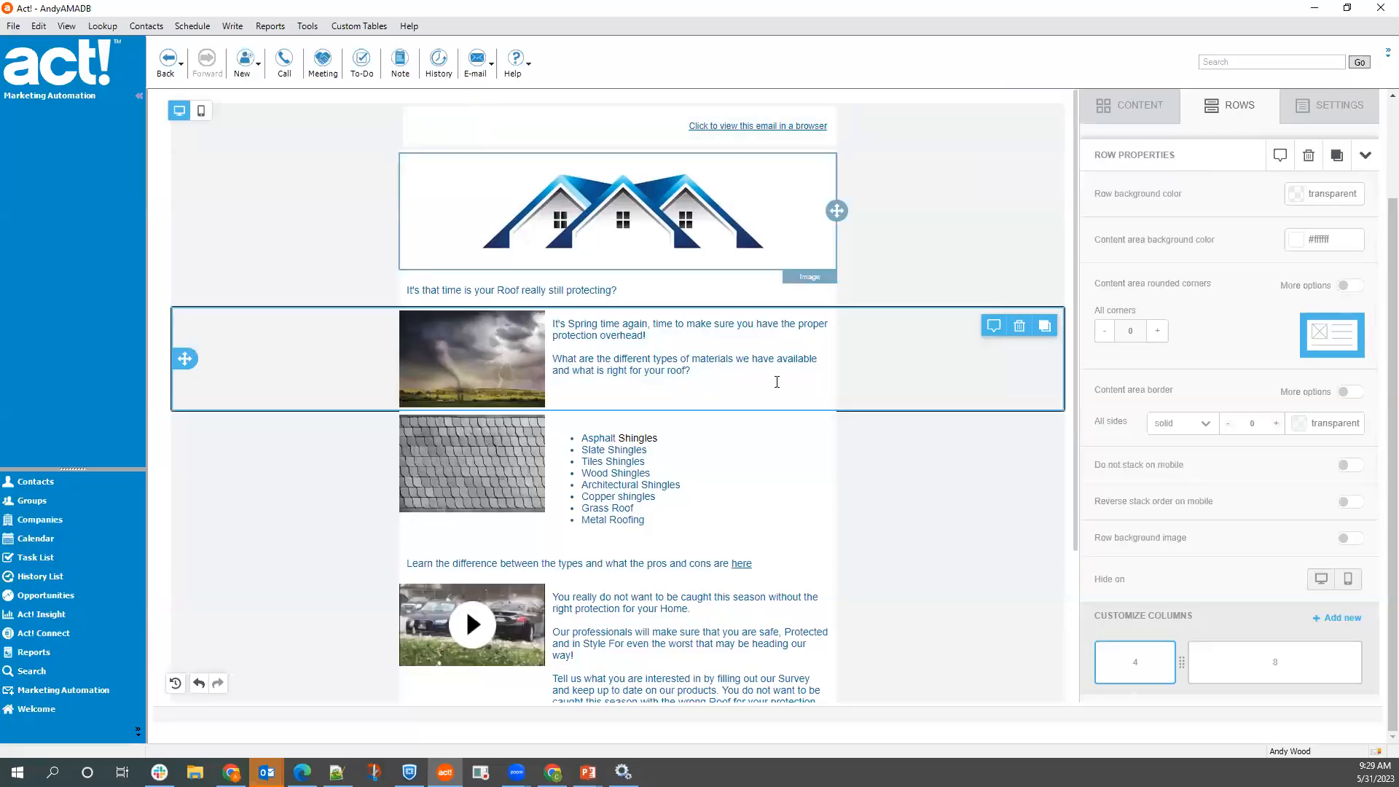
scroll(1275, 647, down, 4)
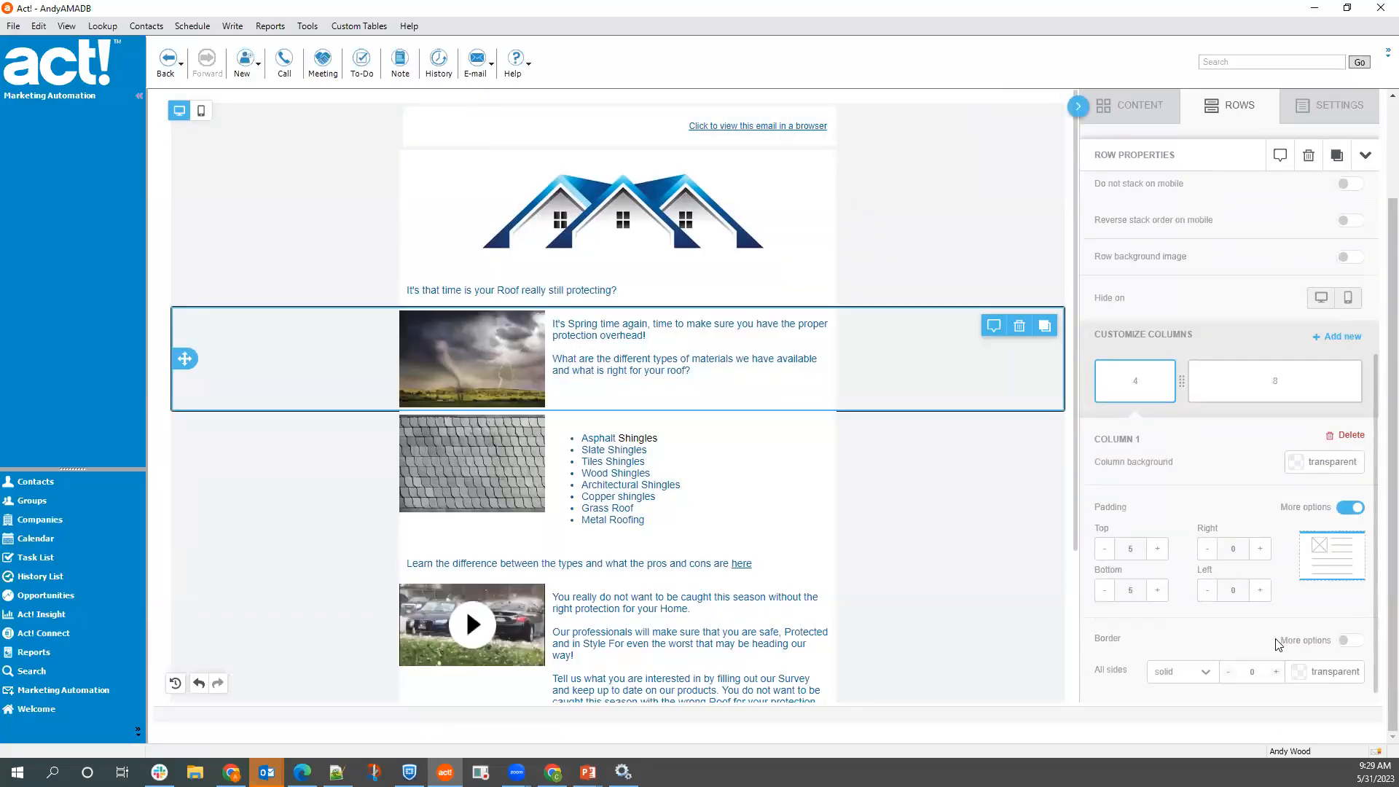
click(1347, 641)
scroll(1319, 661, down, 2)
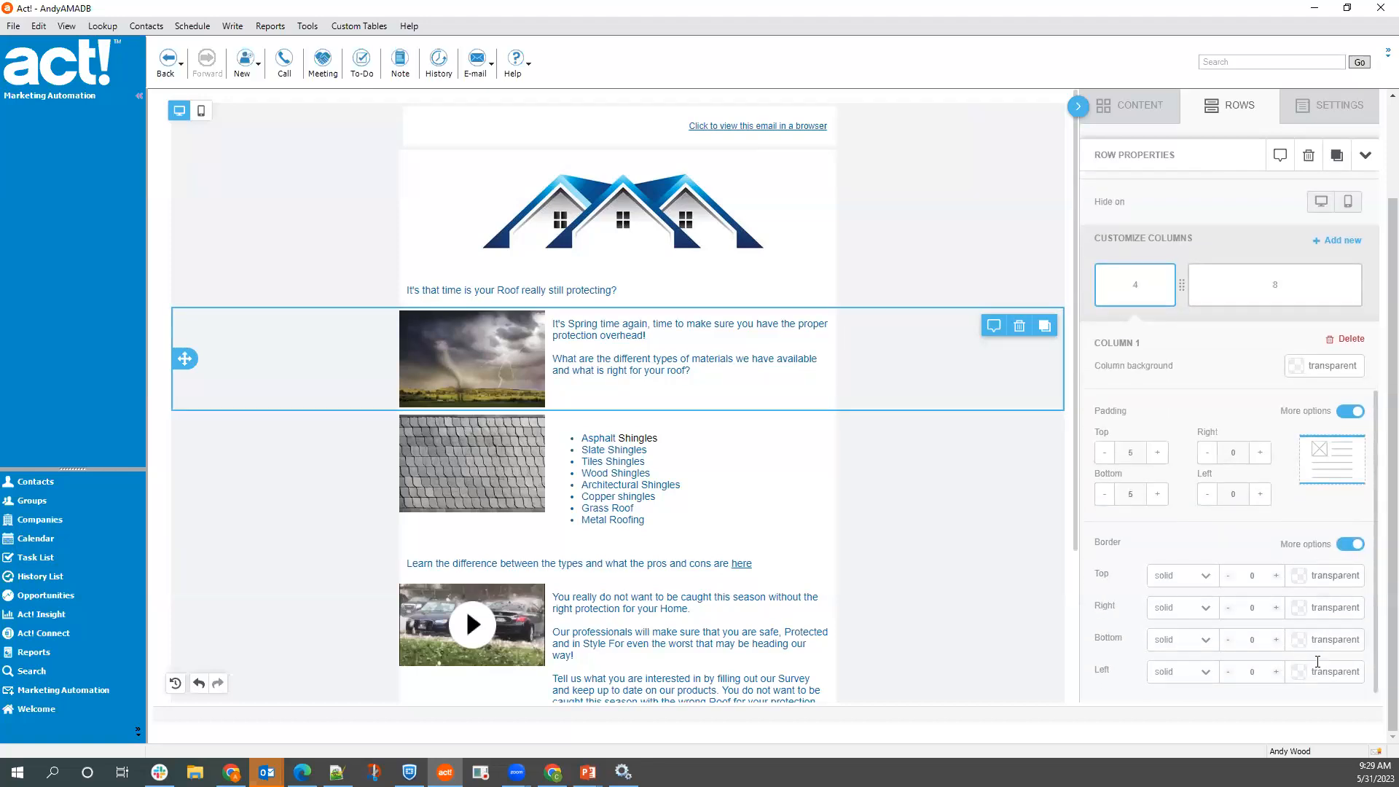
- Reselect the browser-link row and set its left column border to 0
click(886, 134)
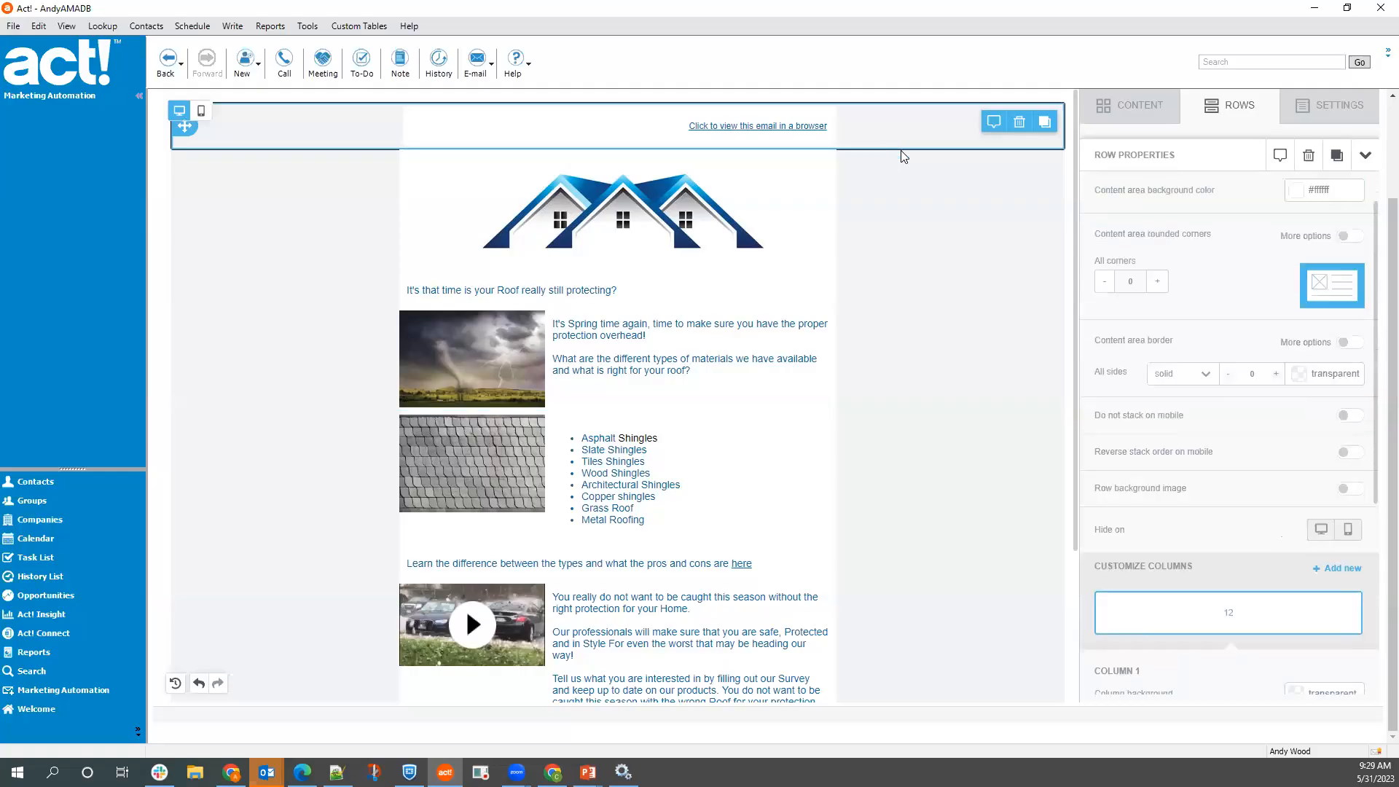
scroll(1249, 524, down, 6)
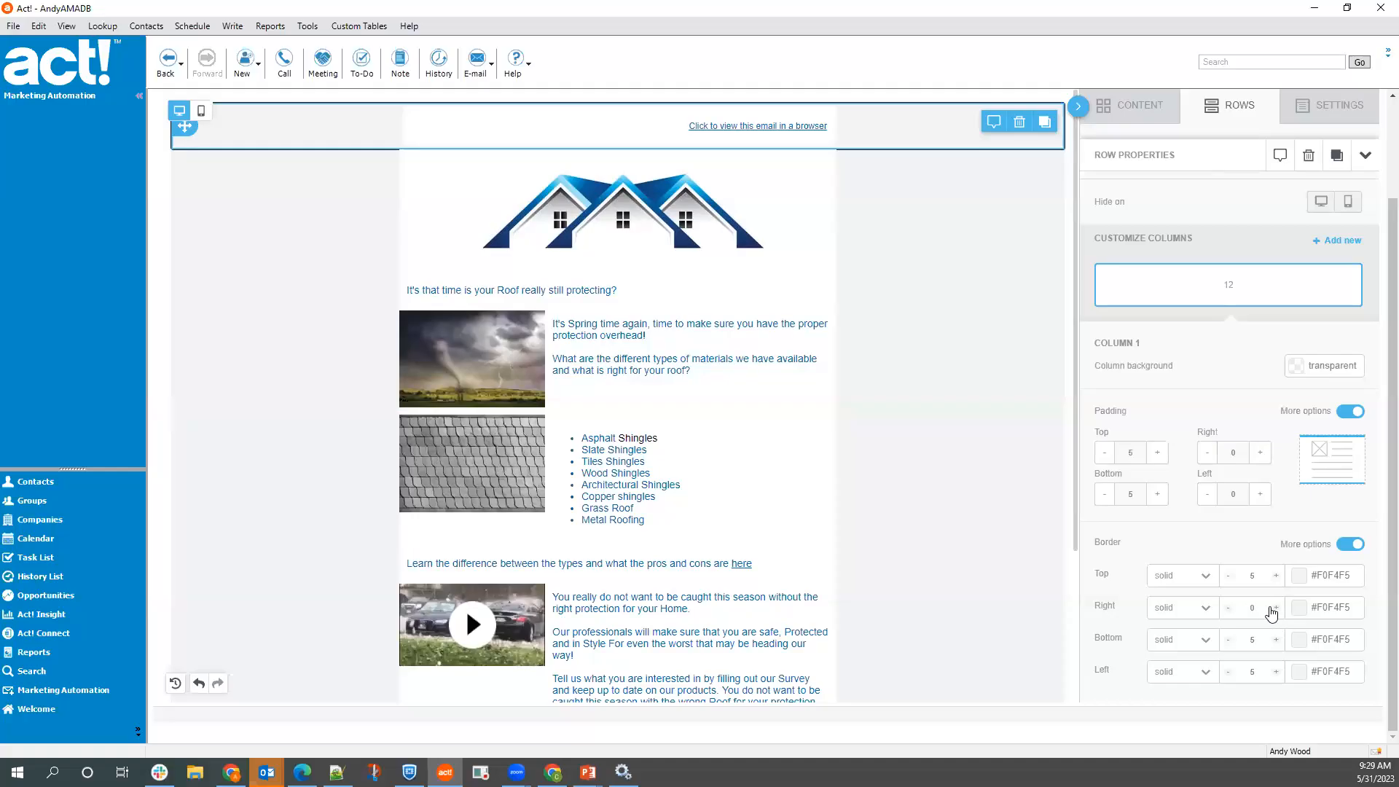
click(1228, 672)
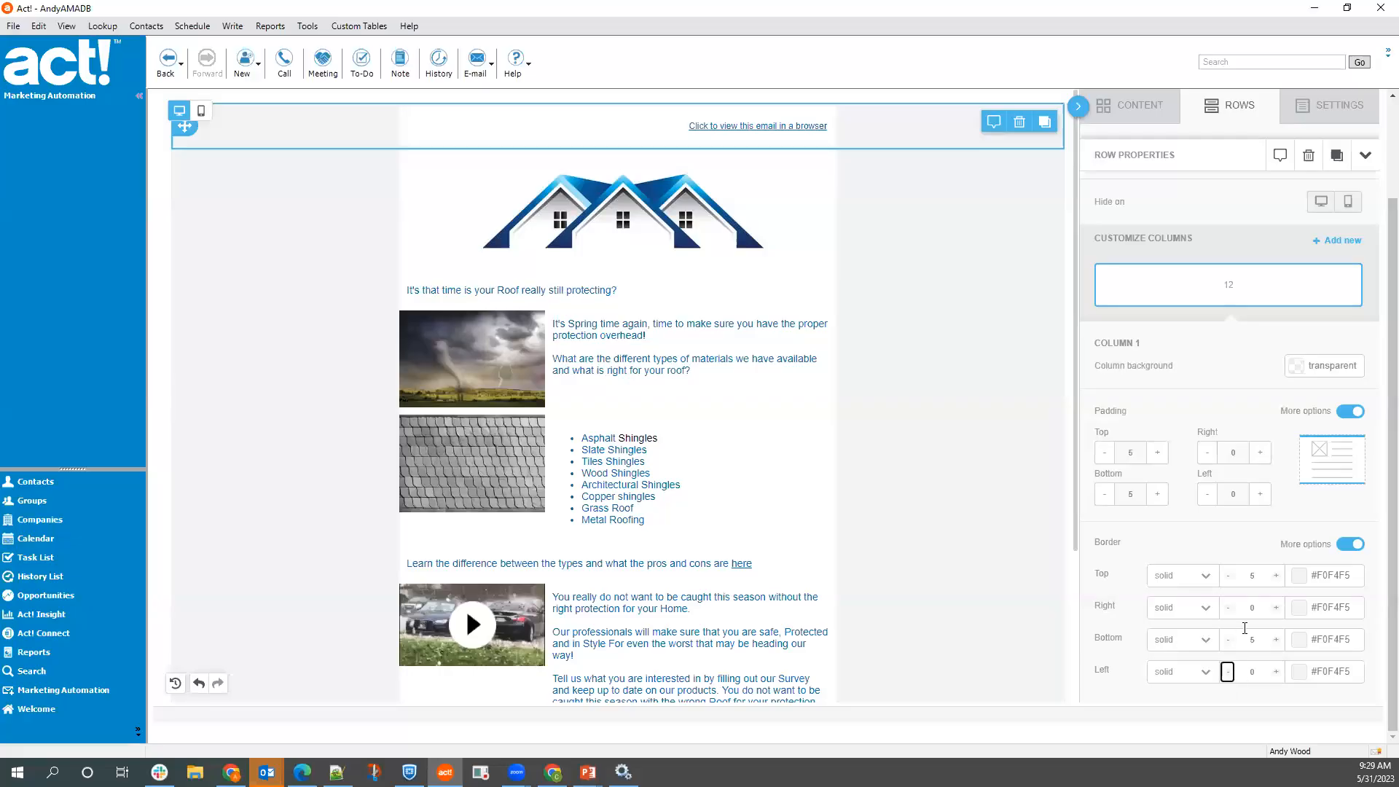
- Select the footer row with the company details and unsubscribe link and bring up its column settings
scroll(905, 248, down, 5)
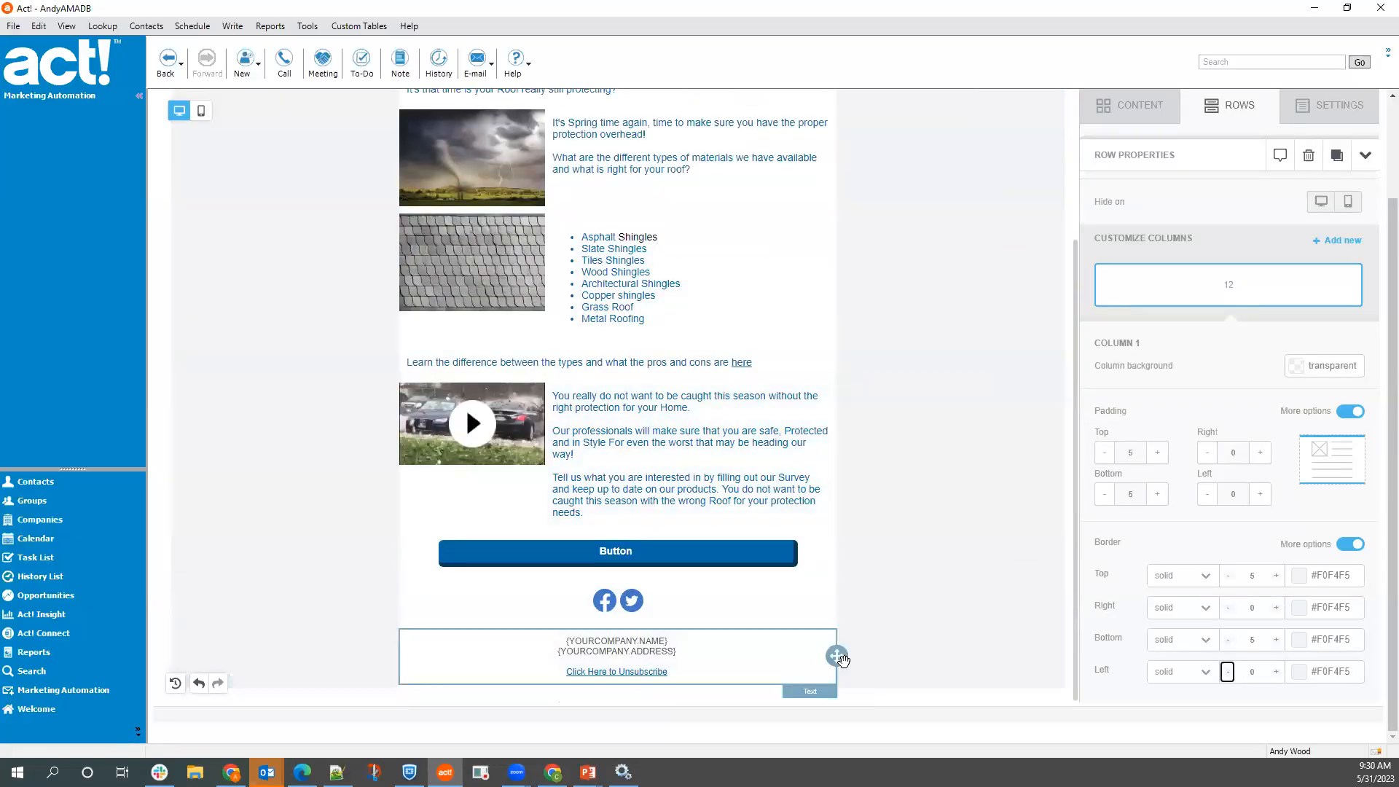
click(896, 659)
scroll(1159, 641, down, 3)
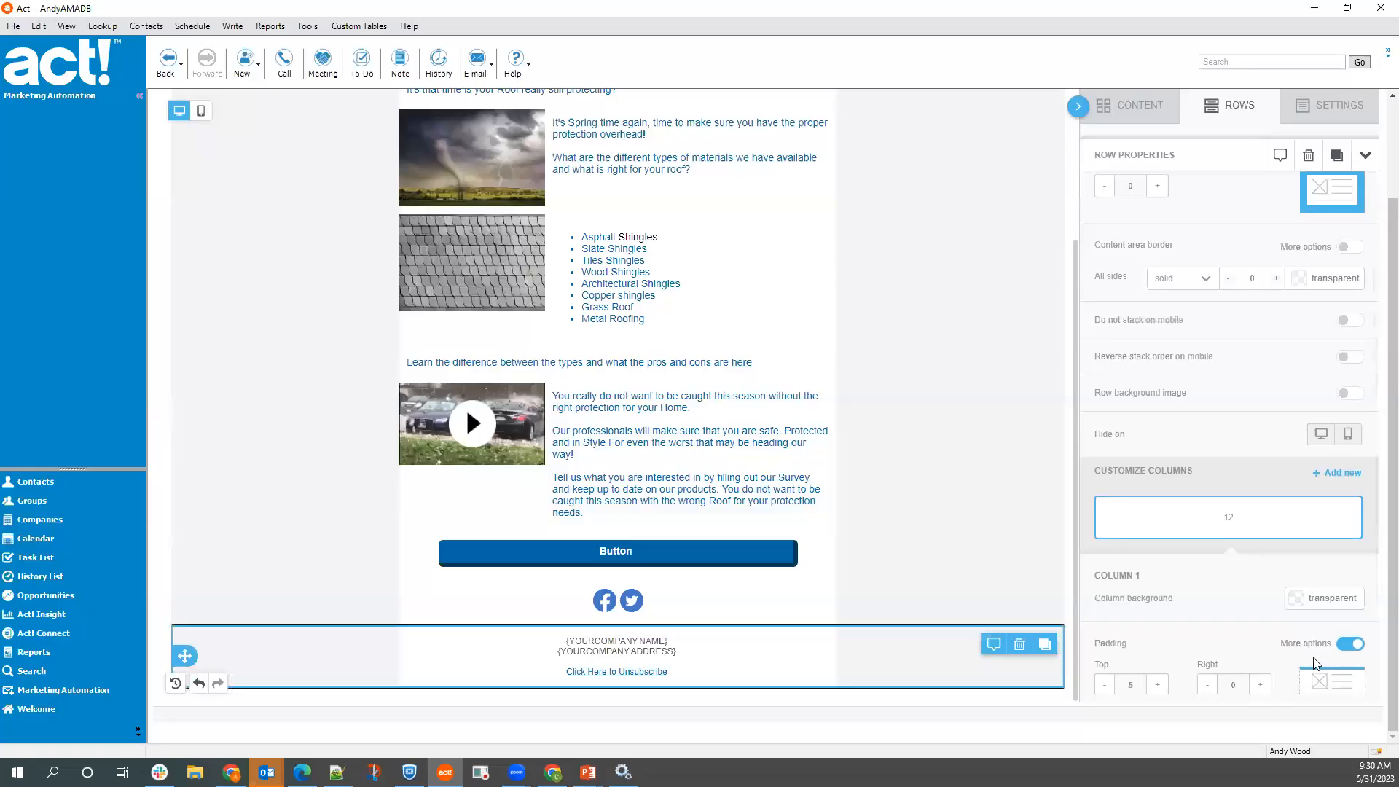
- Set the footer row's column border colour to #F0F4F5 and enable separate border options for each side
scroll(1287, 663, down, 2)
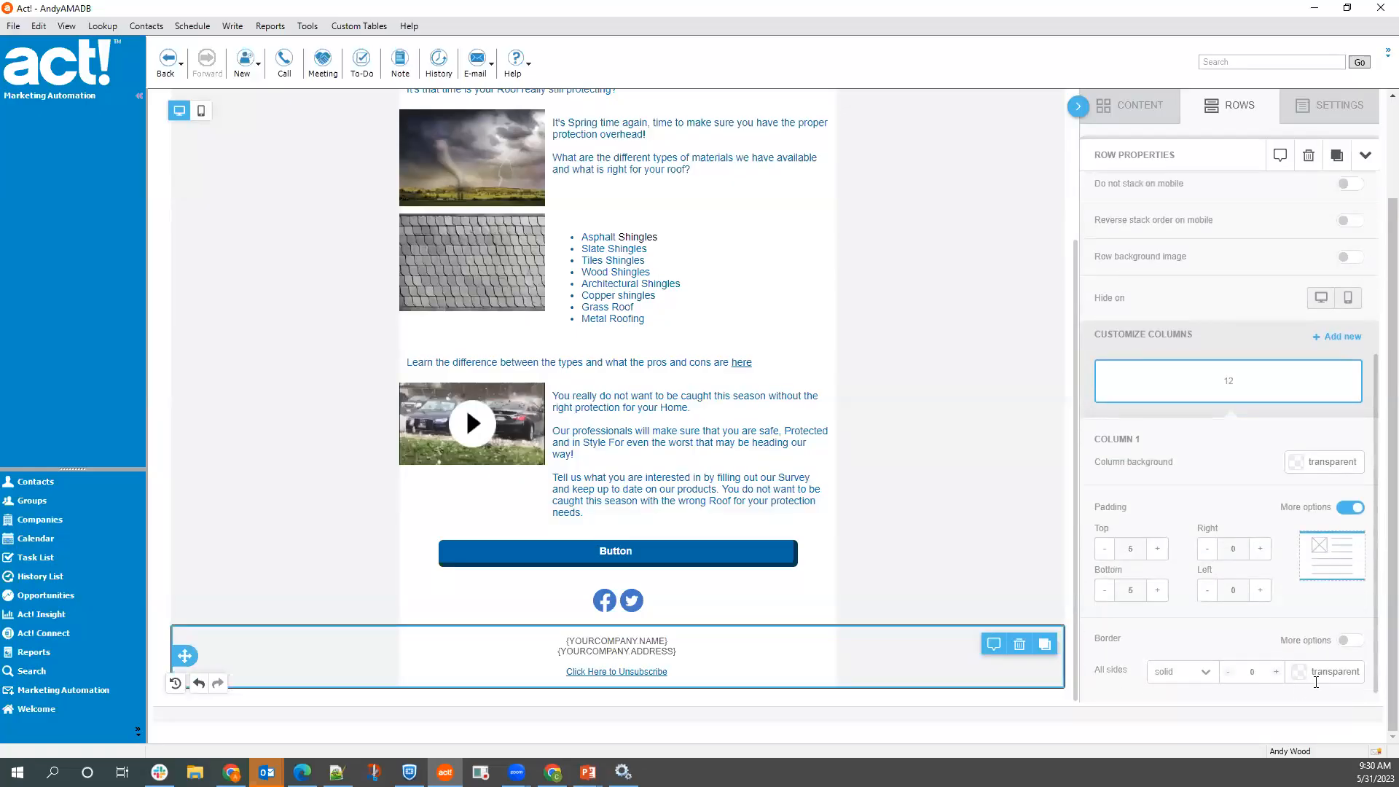
click(1305, 676)
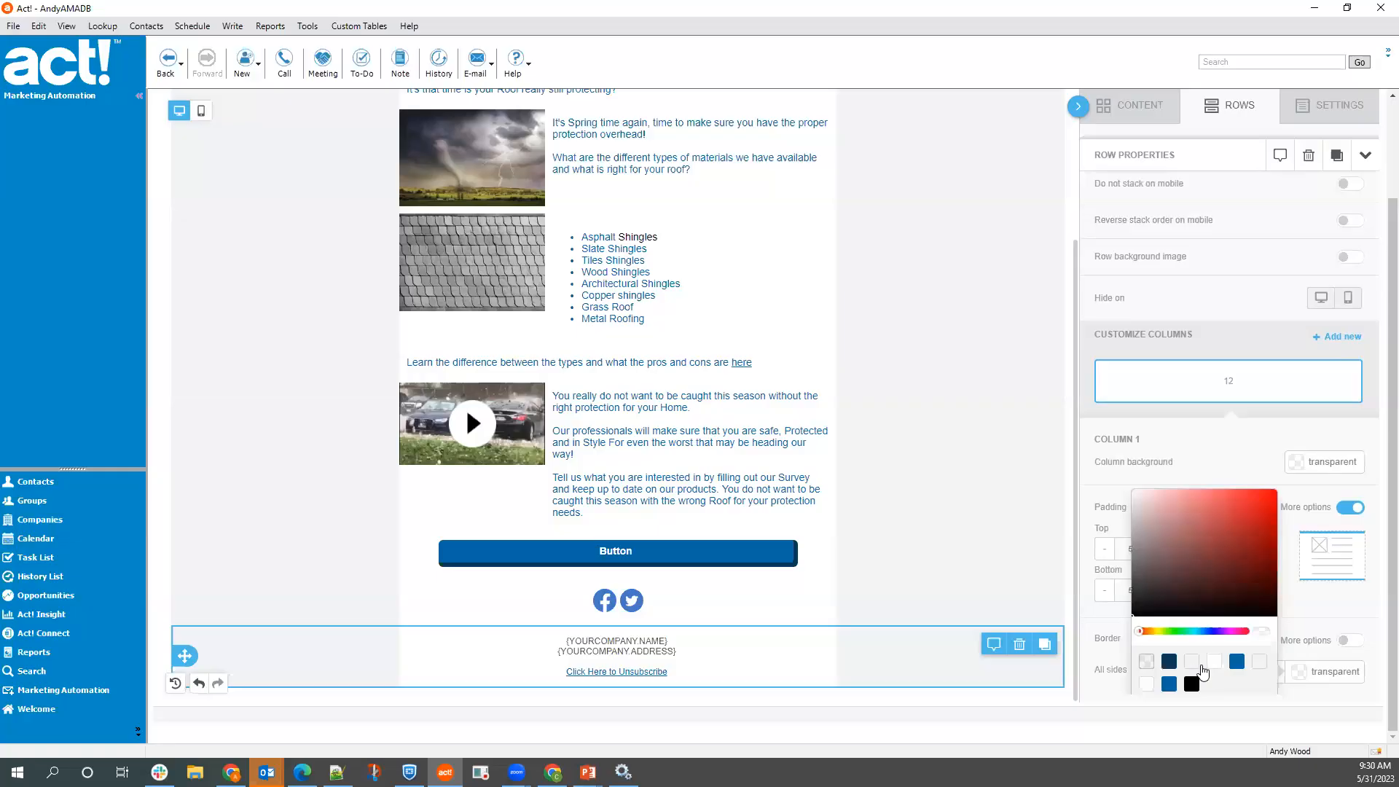
click(1259, 661)
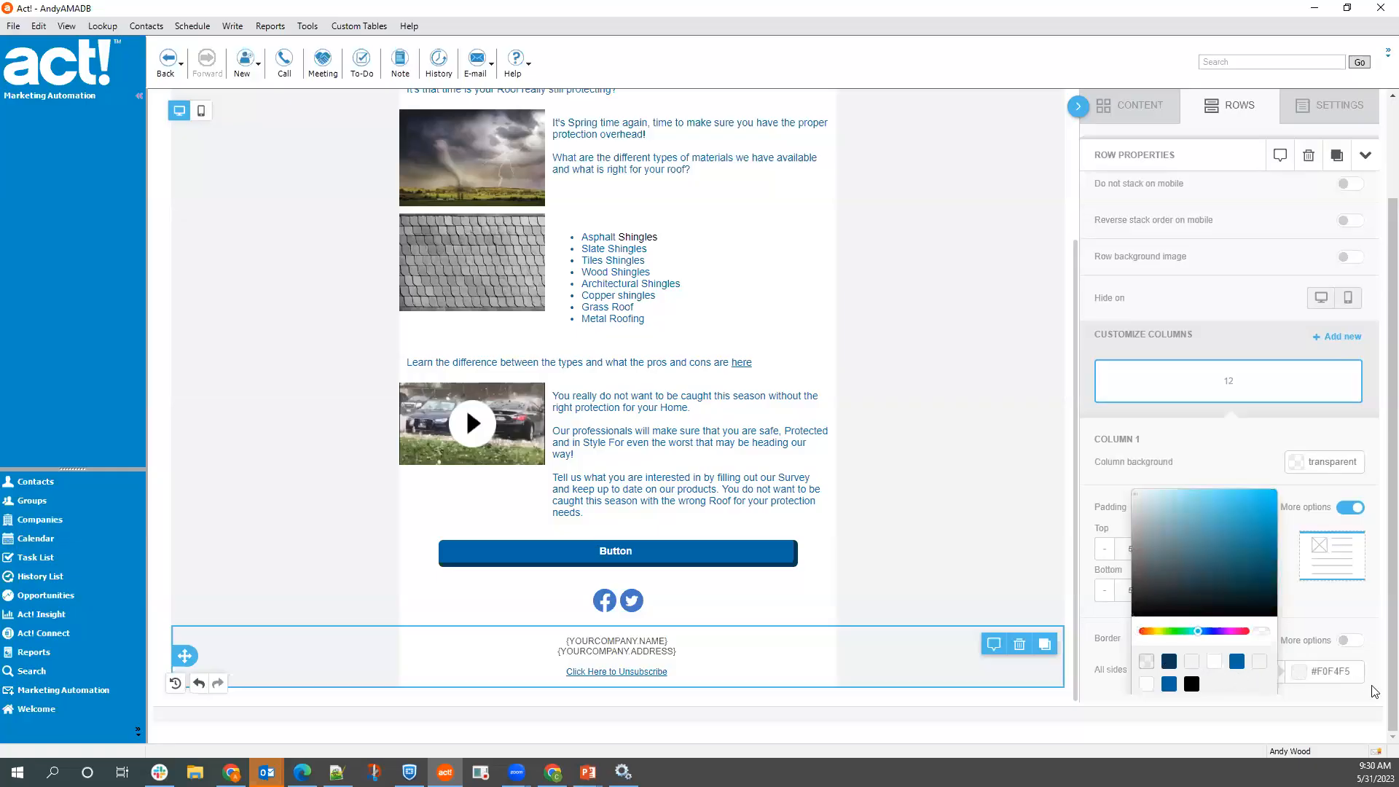
click(1314, 655)
click(1350, 644)
click(1349, 644)
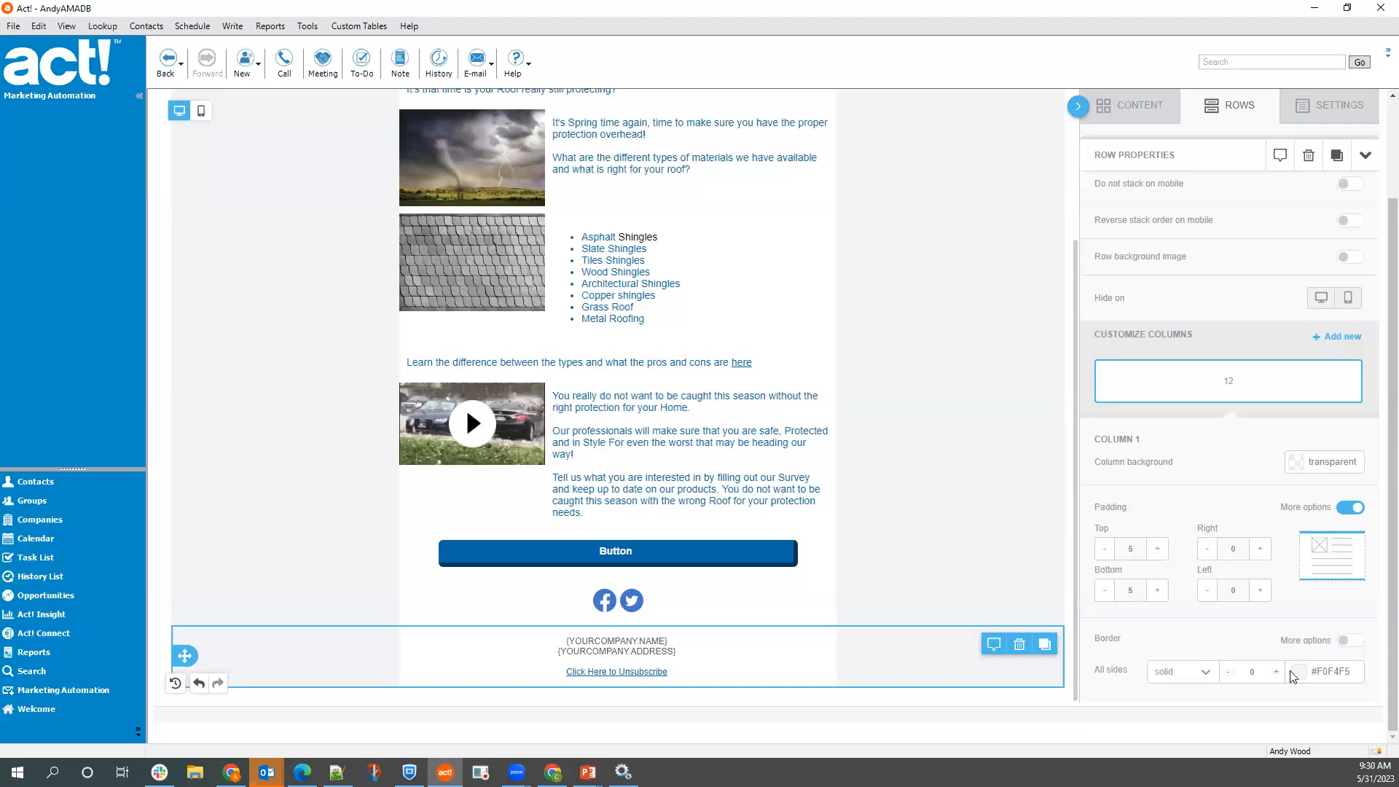
click(1349, 644)
scroll(1290, 649, down, 1)
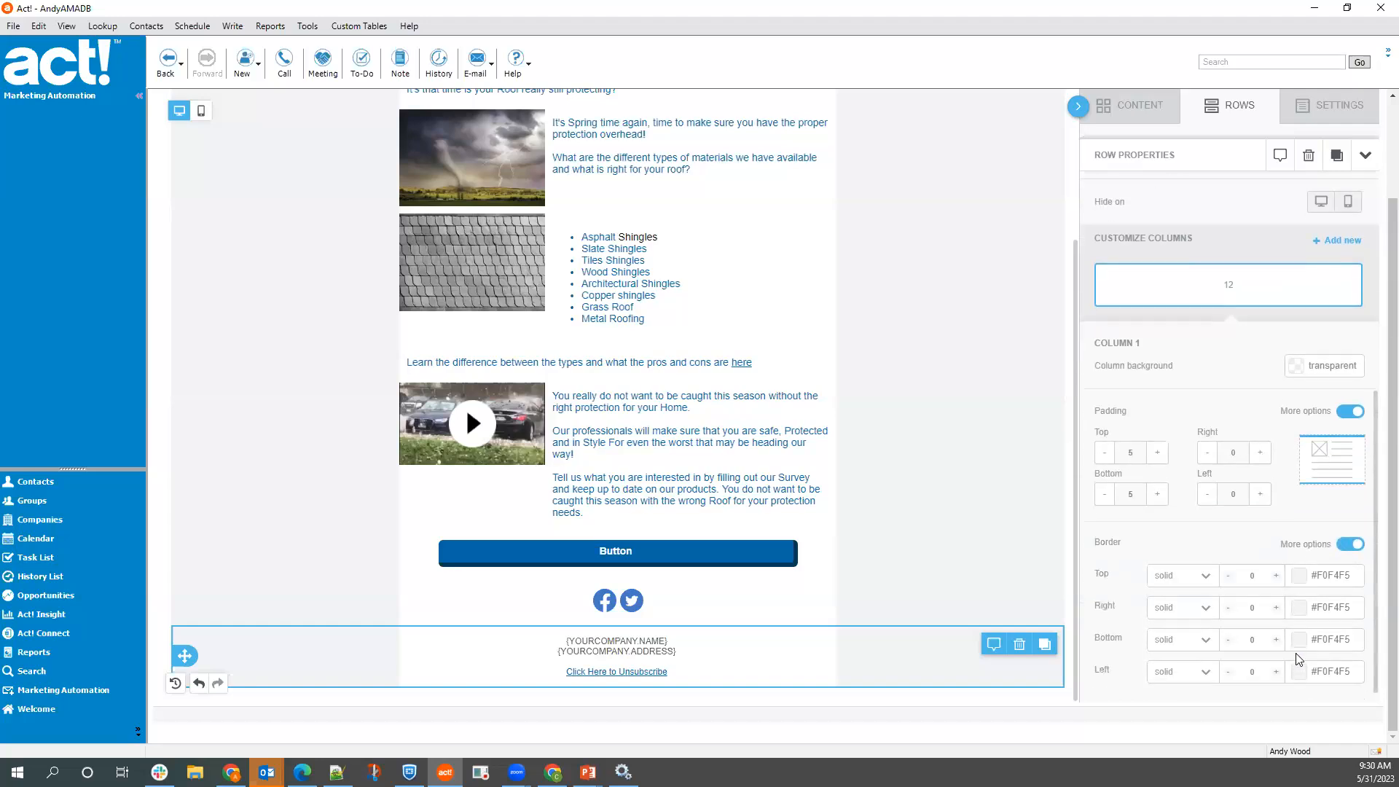
- Set the footer column's top border width to 10
click(1277, 577)
click(1277, 576)
click(1277, 576)
click(1277, 576)
click(1276, 576)
click(1276, 577)
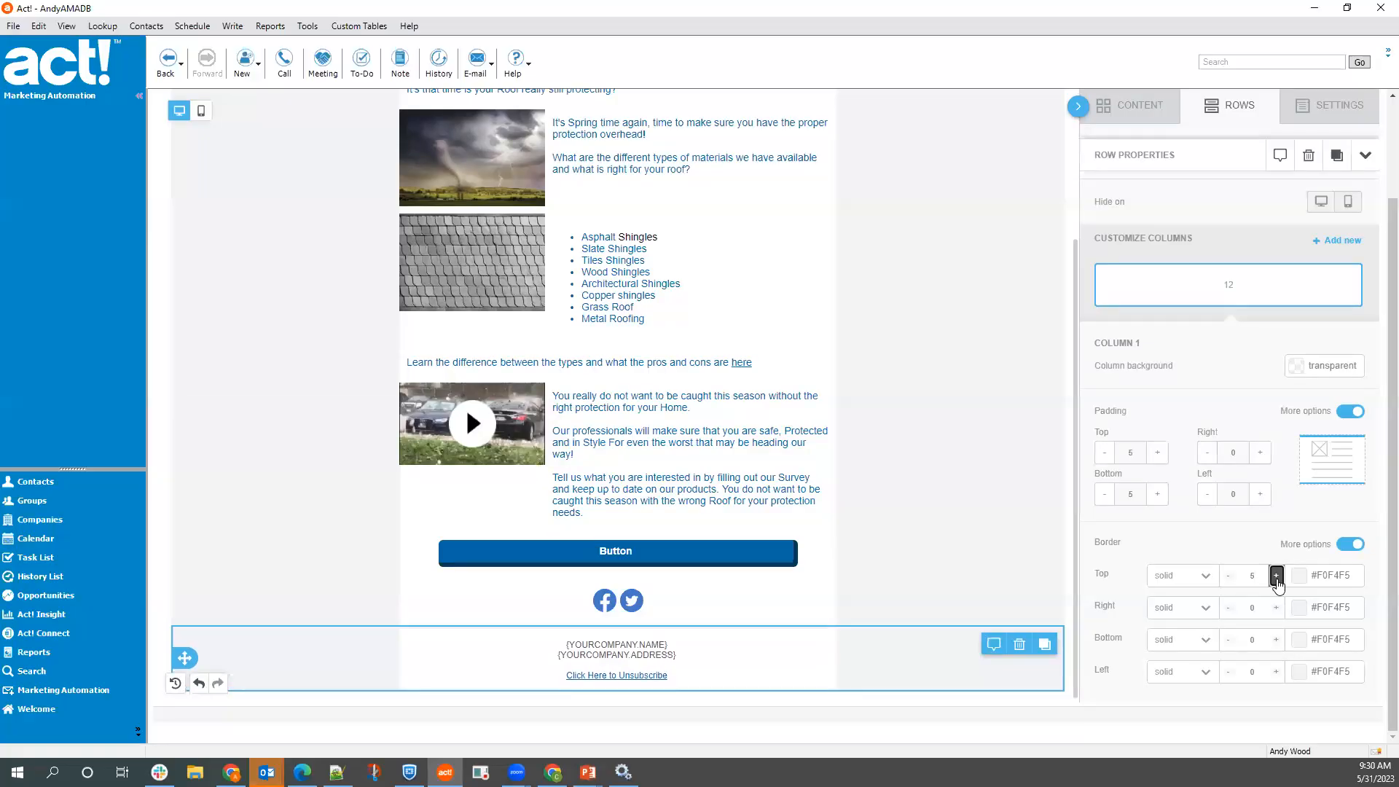
click(1276, 576)
click(1276, 577)
click(1277, 576)
click(1277, 576)
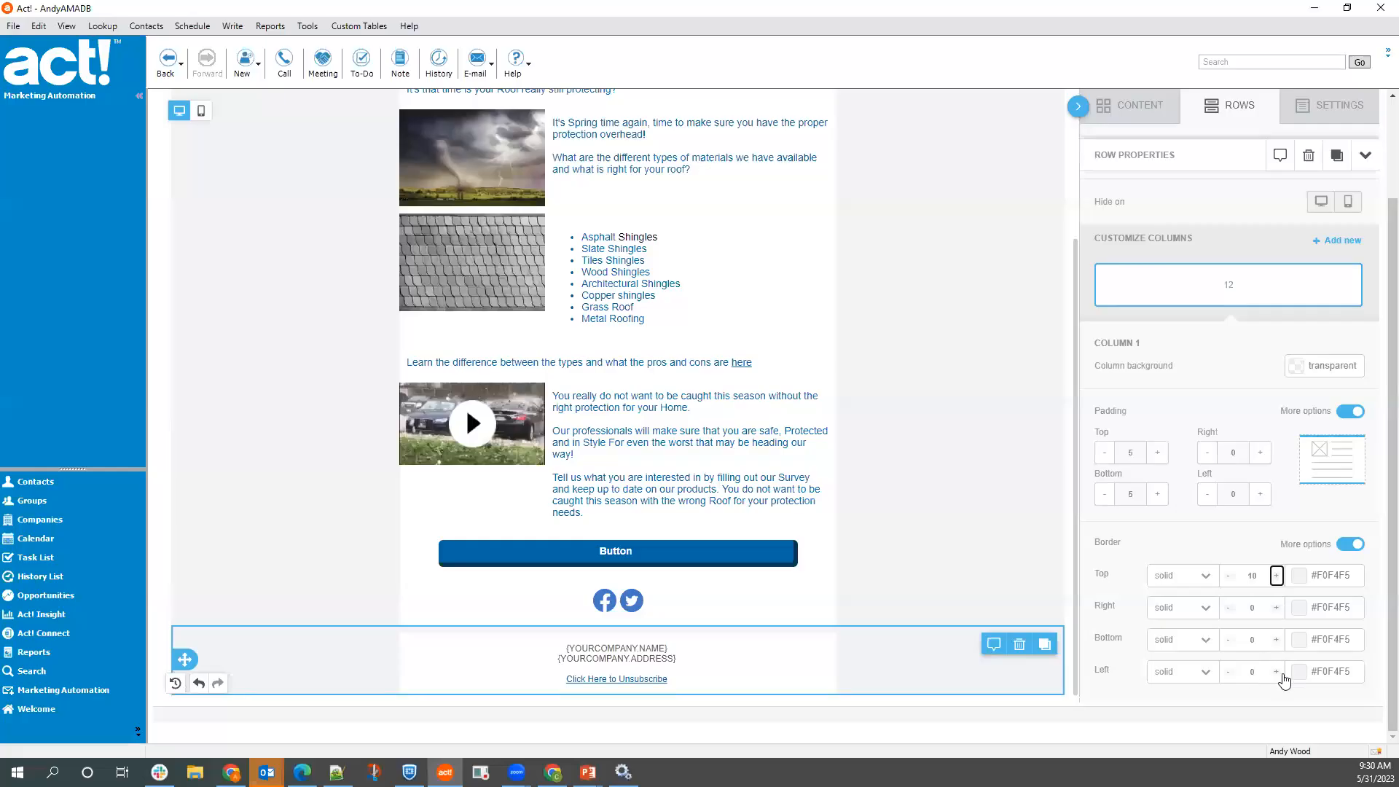
- Set the footer column's bottom border width to 5
click(1277, 639)
click(1276, 640)
click(1276, 640)
click(1276, 640)
click(1276, 640)
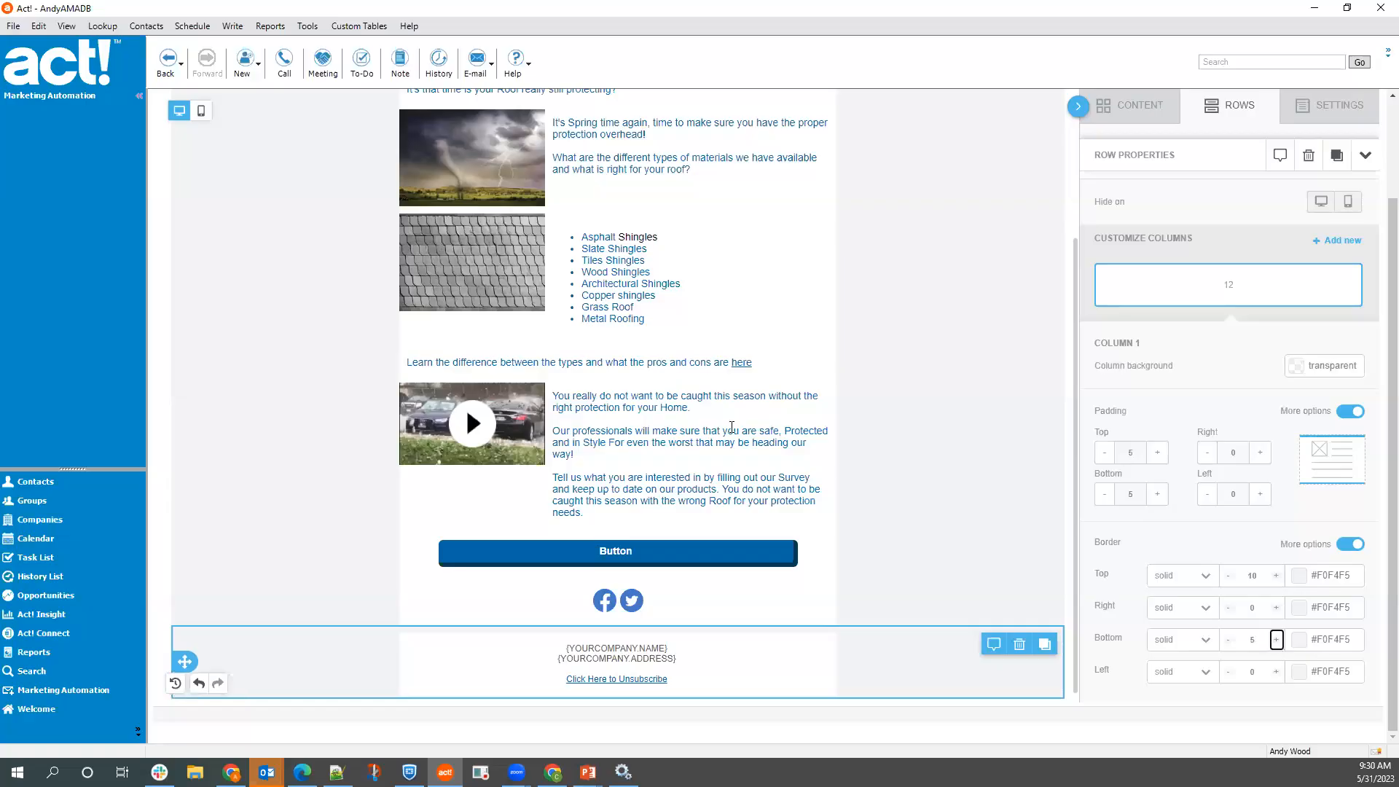
click(895, 315)
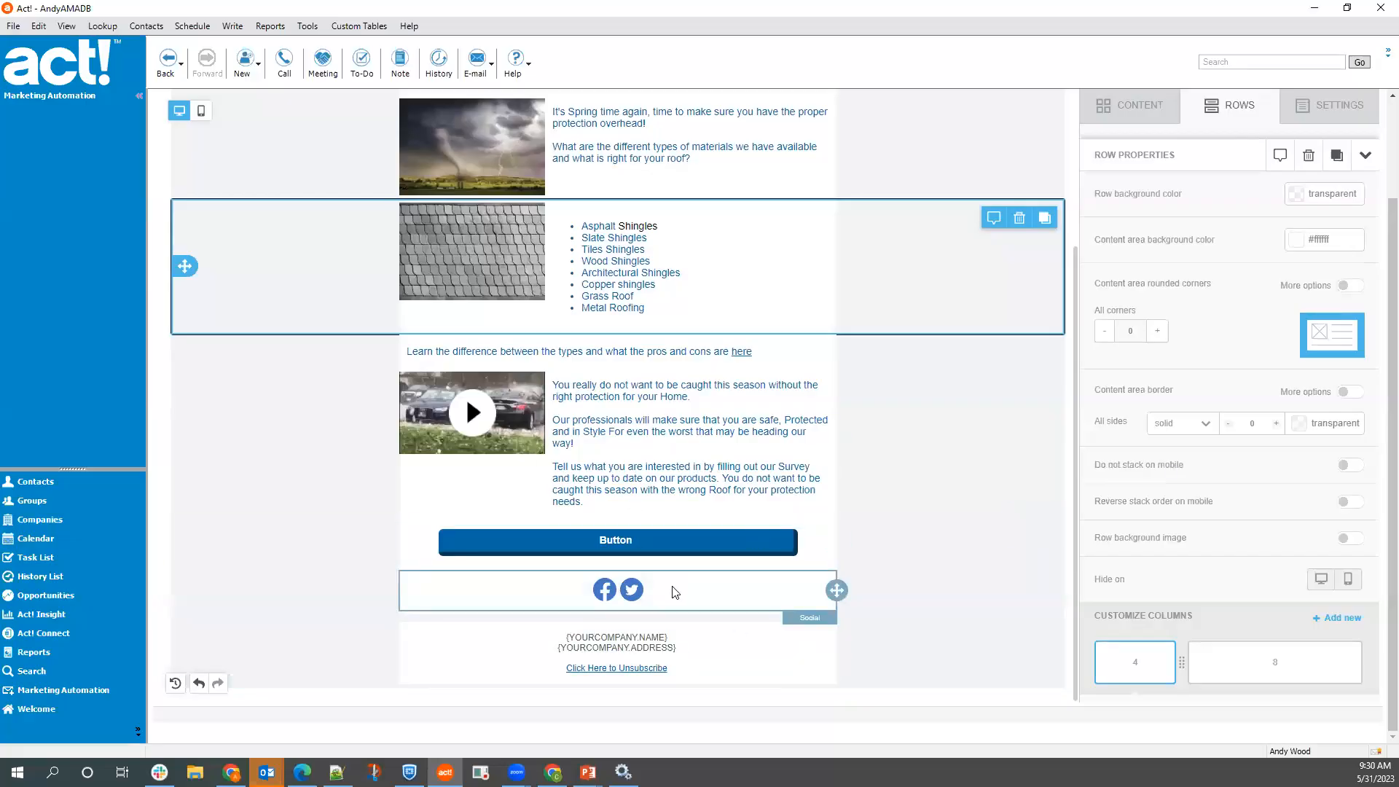
scroll(706, 284, up, 5)
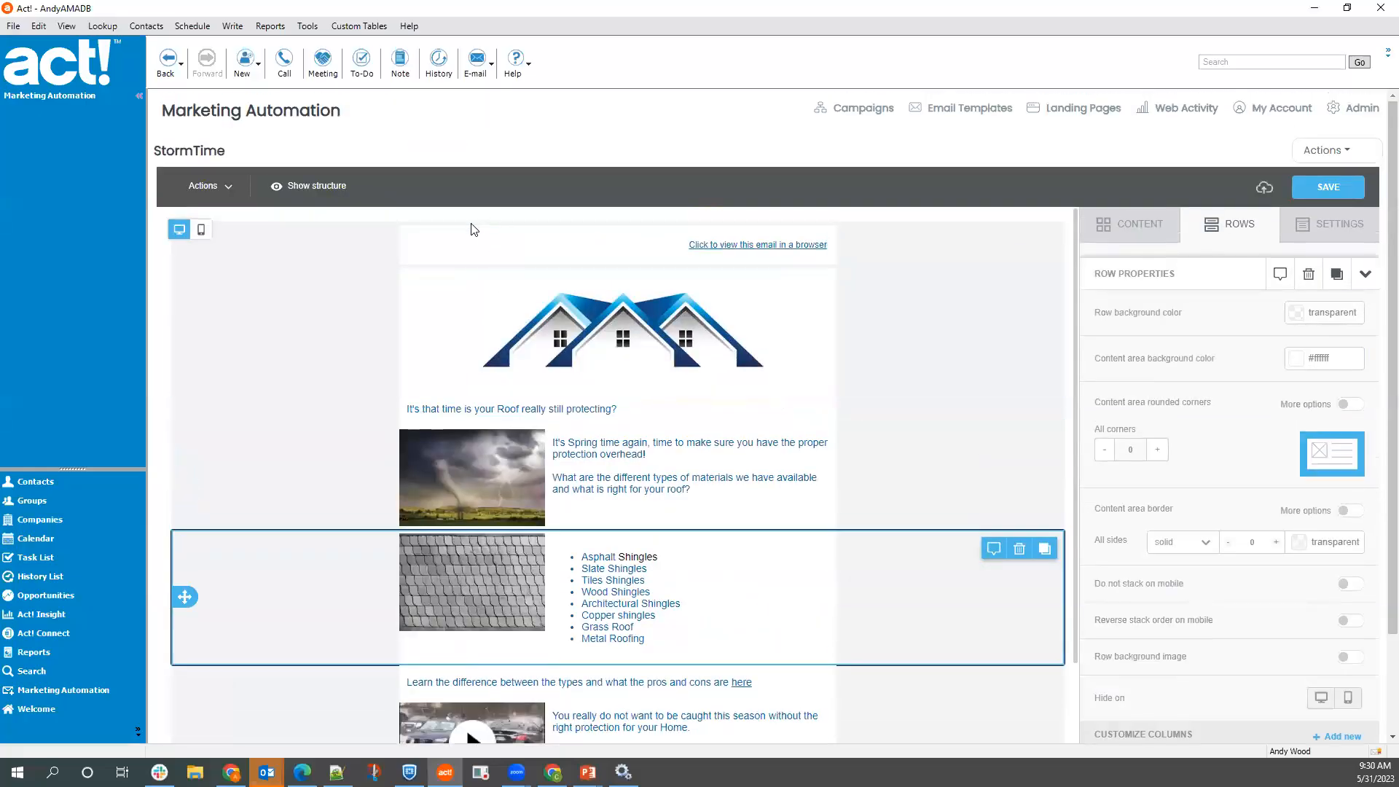
scroll(878, 352, down, 5)
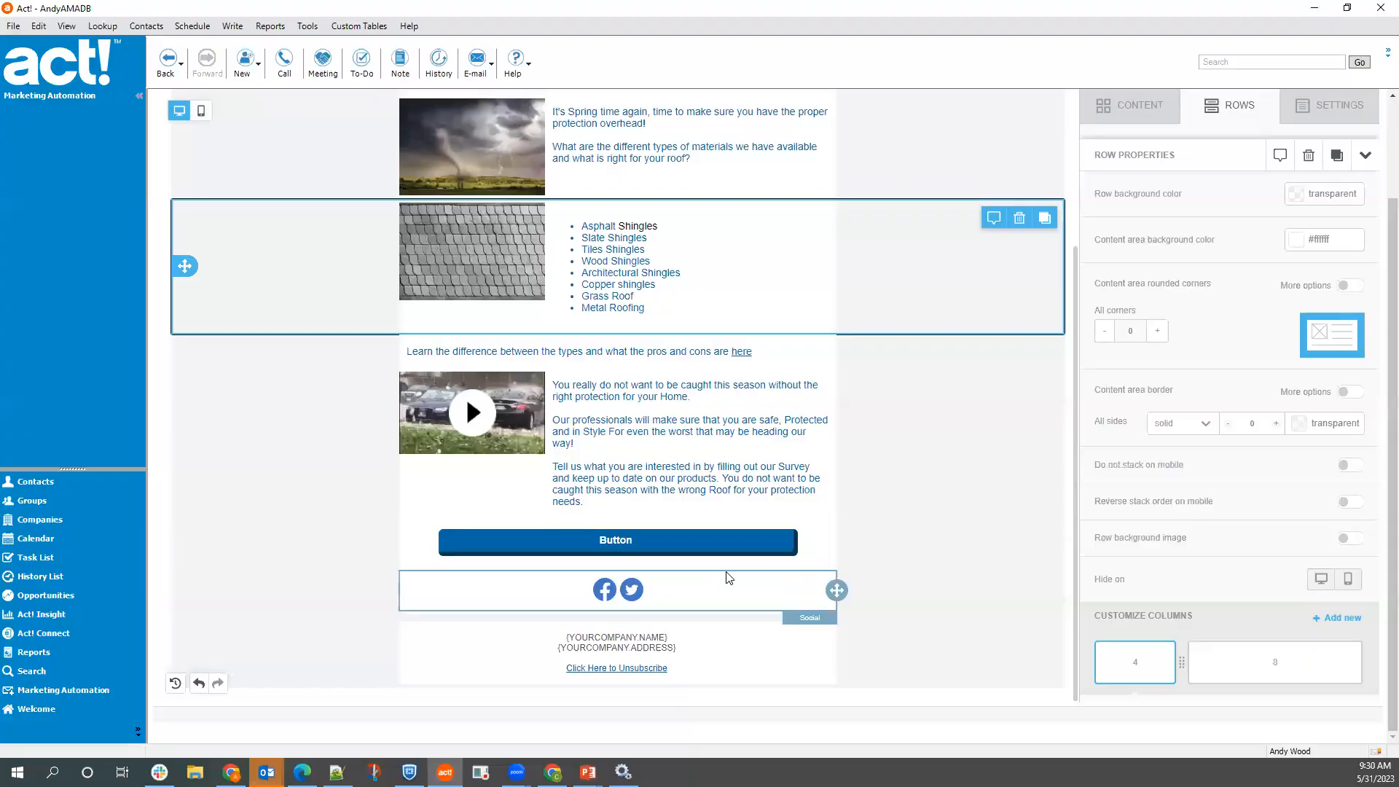
- Try removing the padding of the text block beside the video and restore it to 10 on all sides
click(727, 575)
click(716, 469)
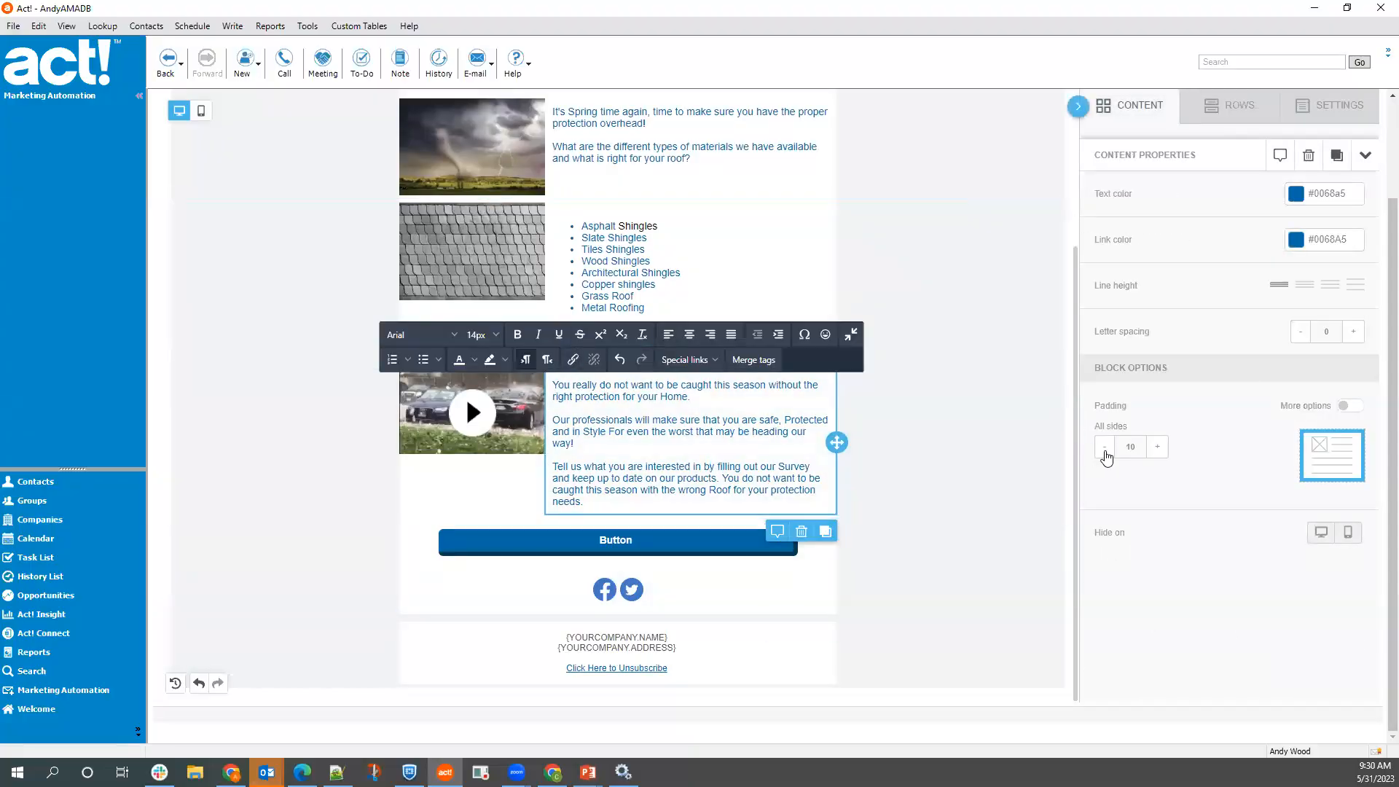
click(1105, 447)
click(1105, 447)
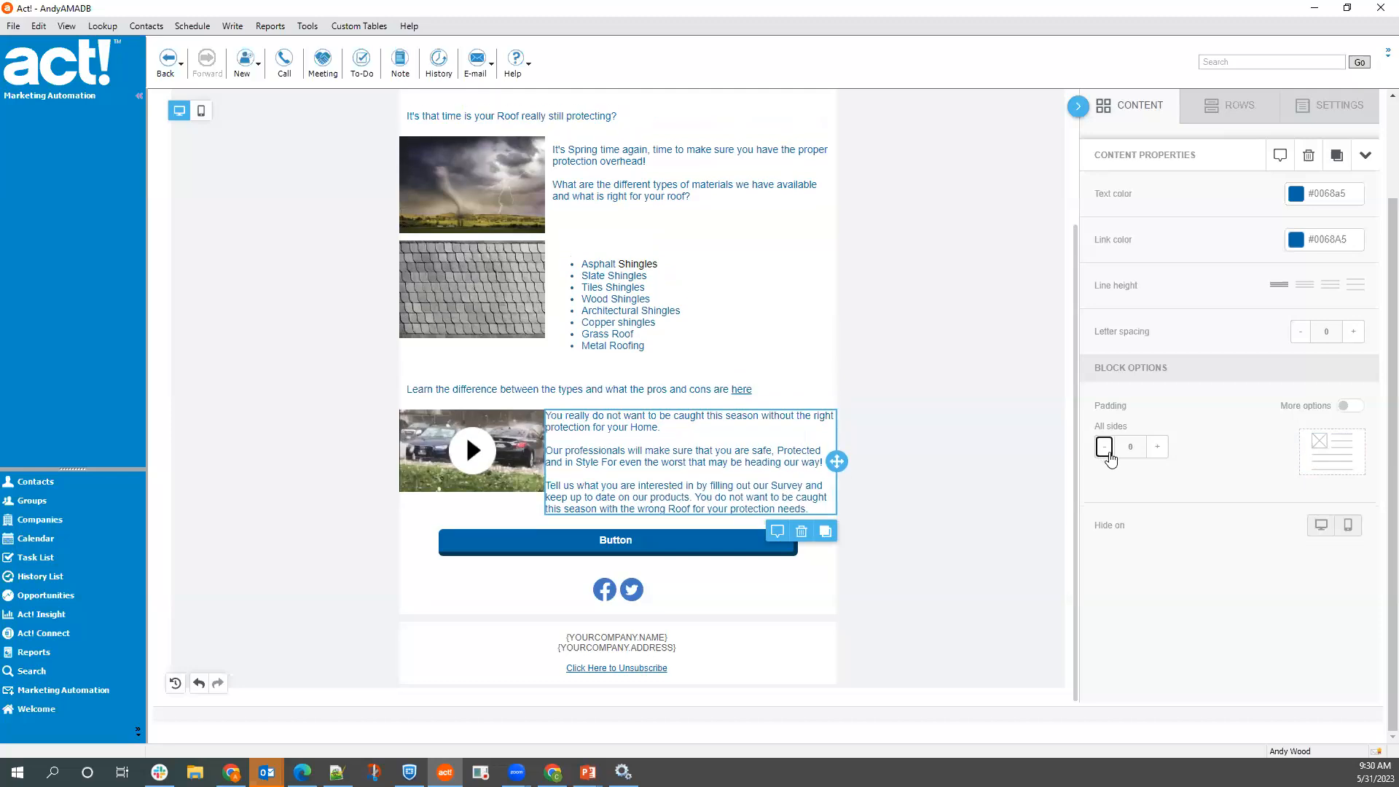
click(1157, 447)
click(1157, 447)
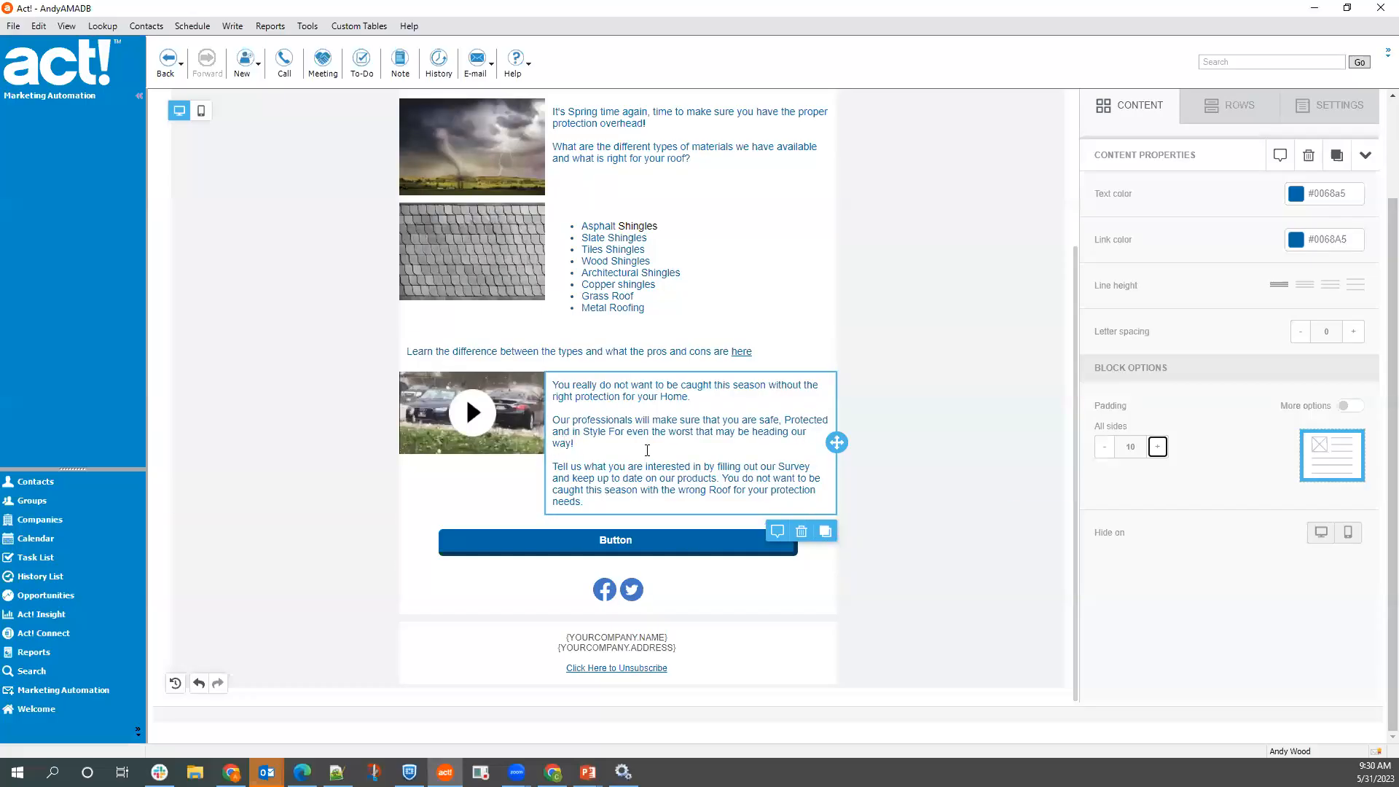
- Try increasing the padding around the hail storm video block and return it to 0 on all sides
click(503, 431)
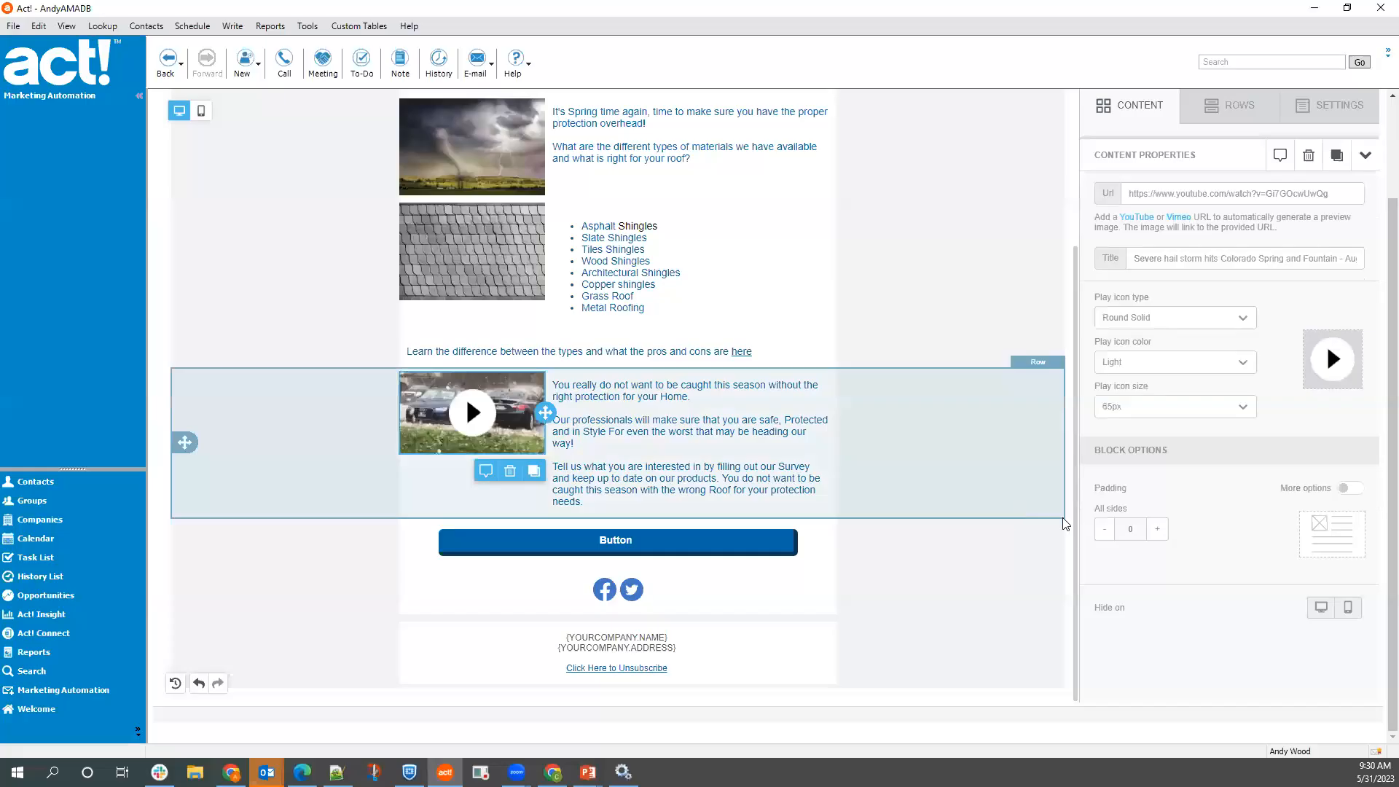
click(1157, 529)
click(1105, 529)
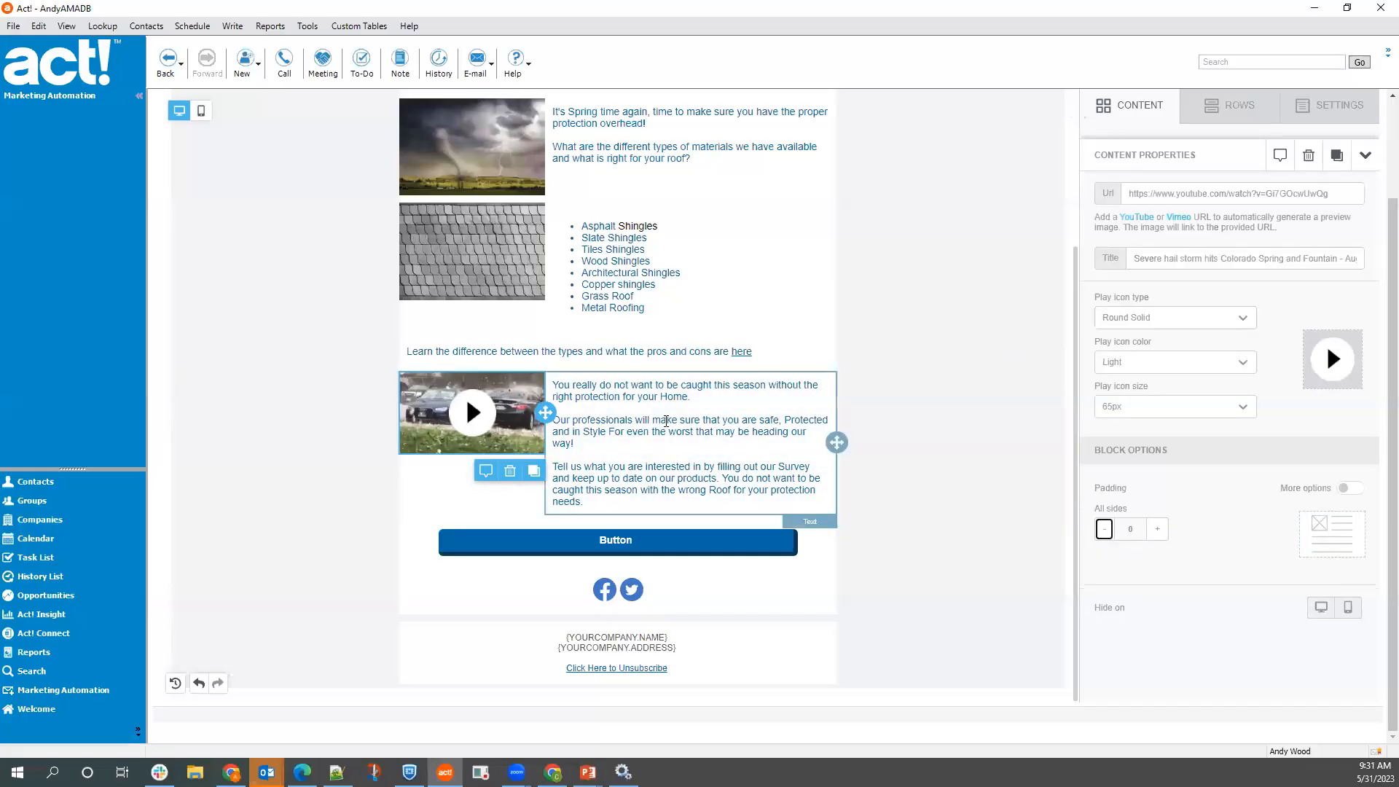
- Delete the footer row with the company name, address and unsubscribe link, and save the email template
scroll(694, 469, up, 3)
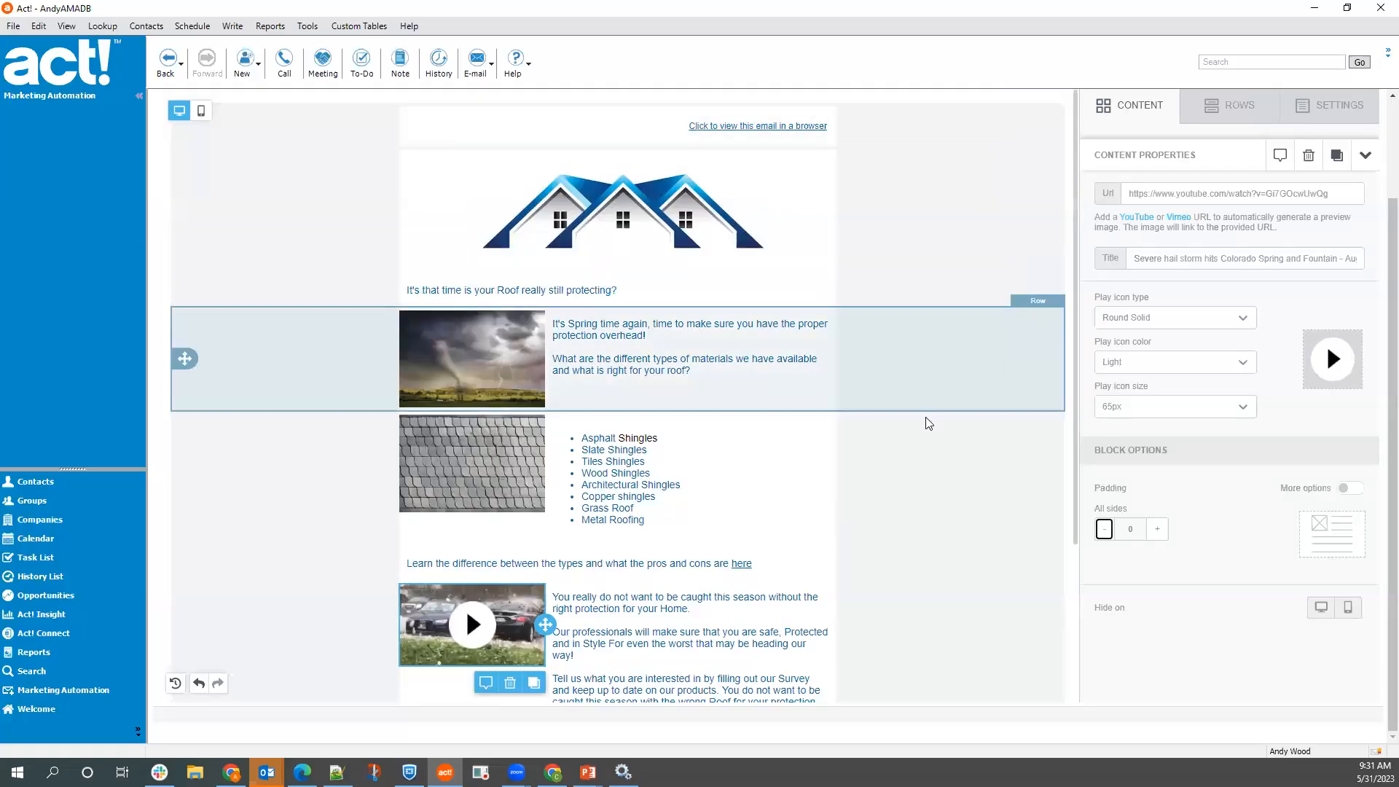
scroll(879, 530, down, 3)
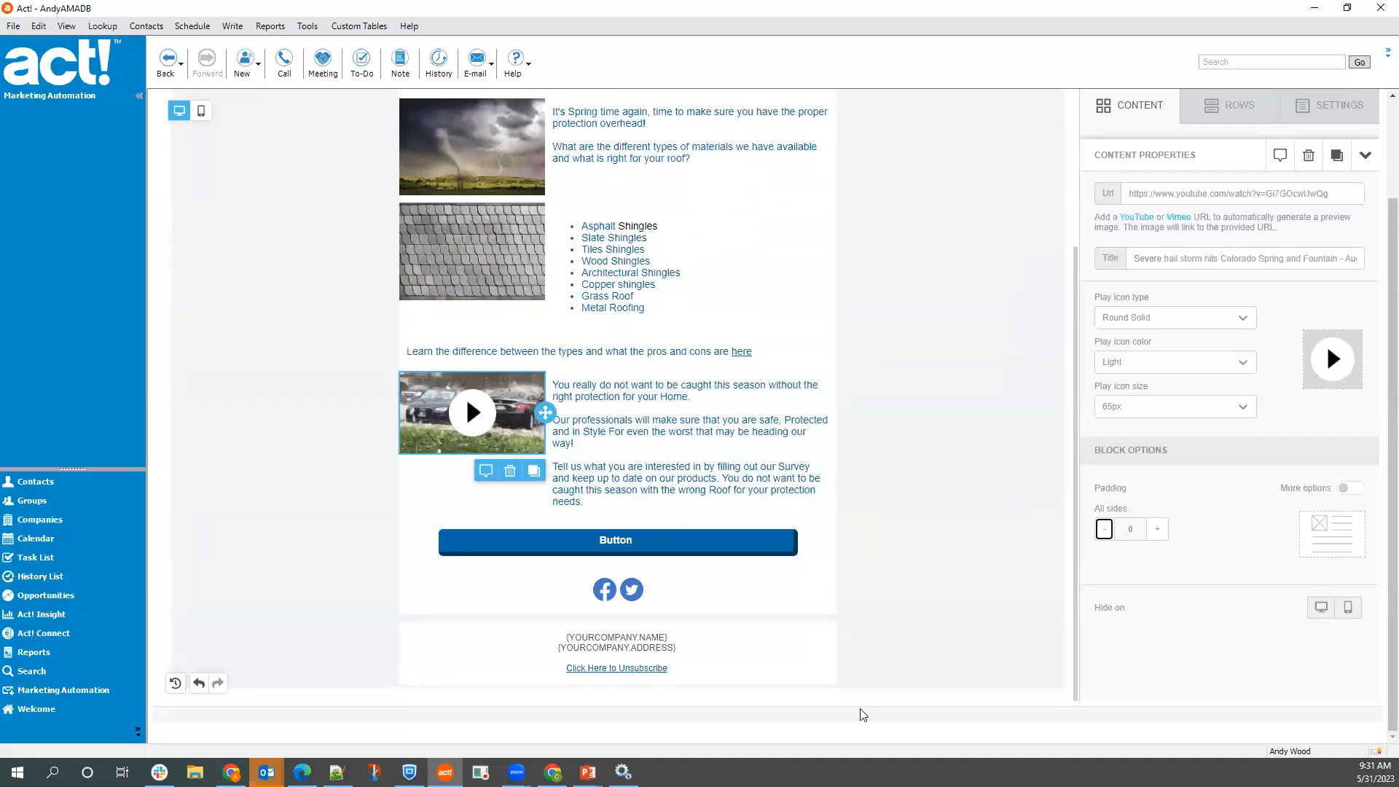
click(883, 651)
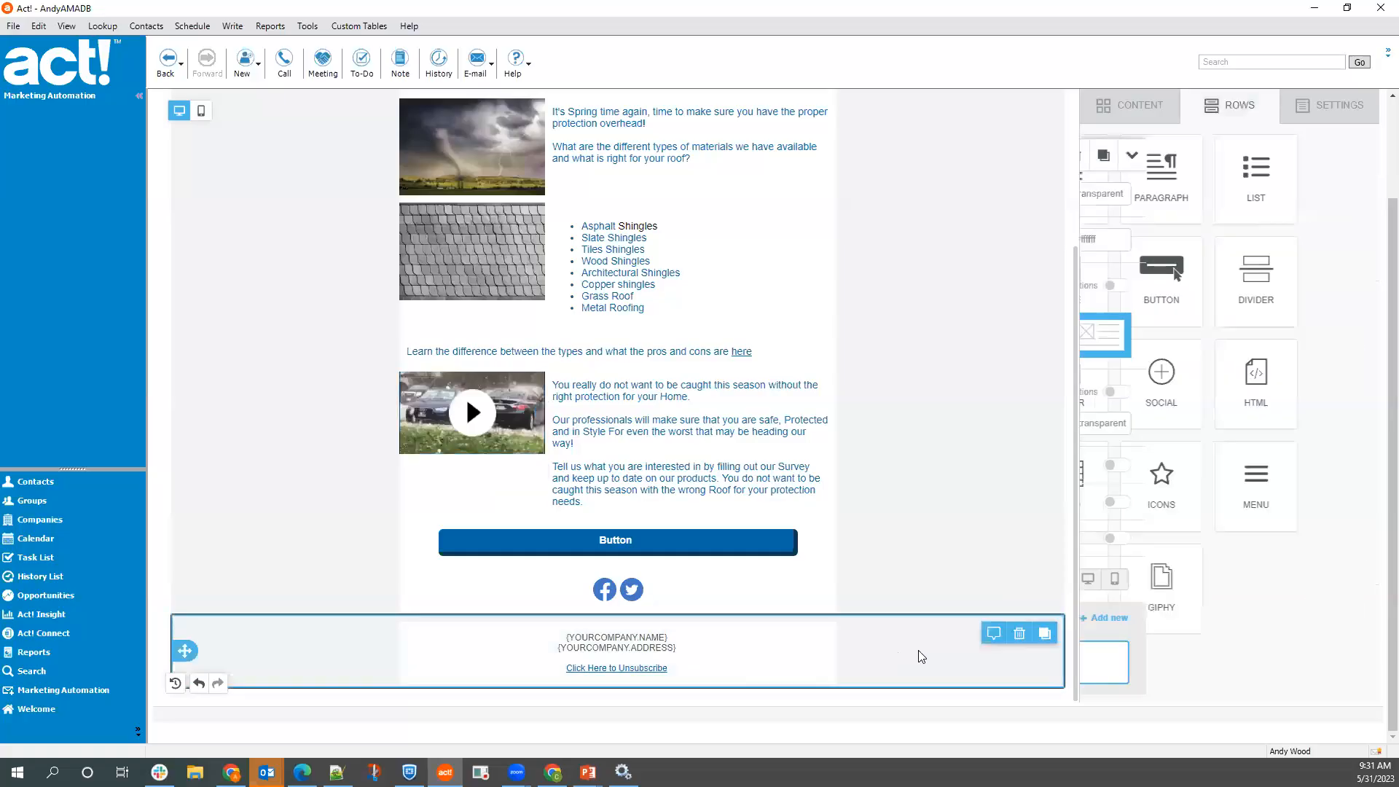
click(1018, 636)
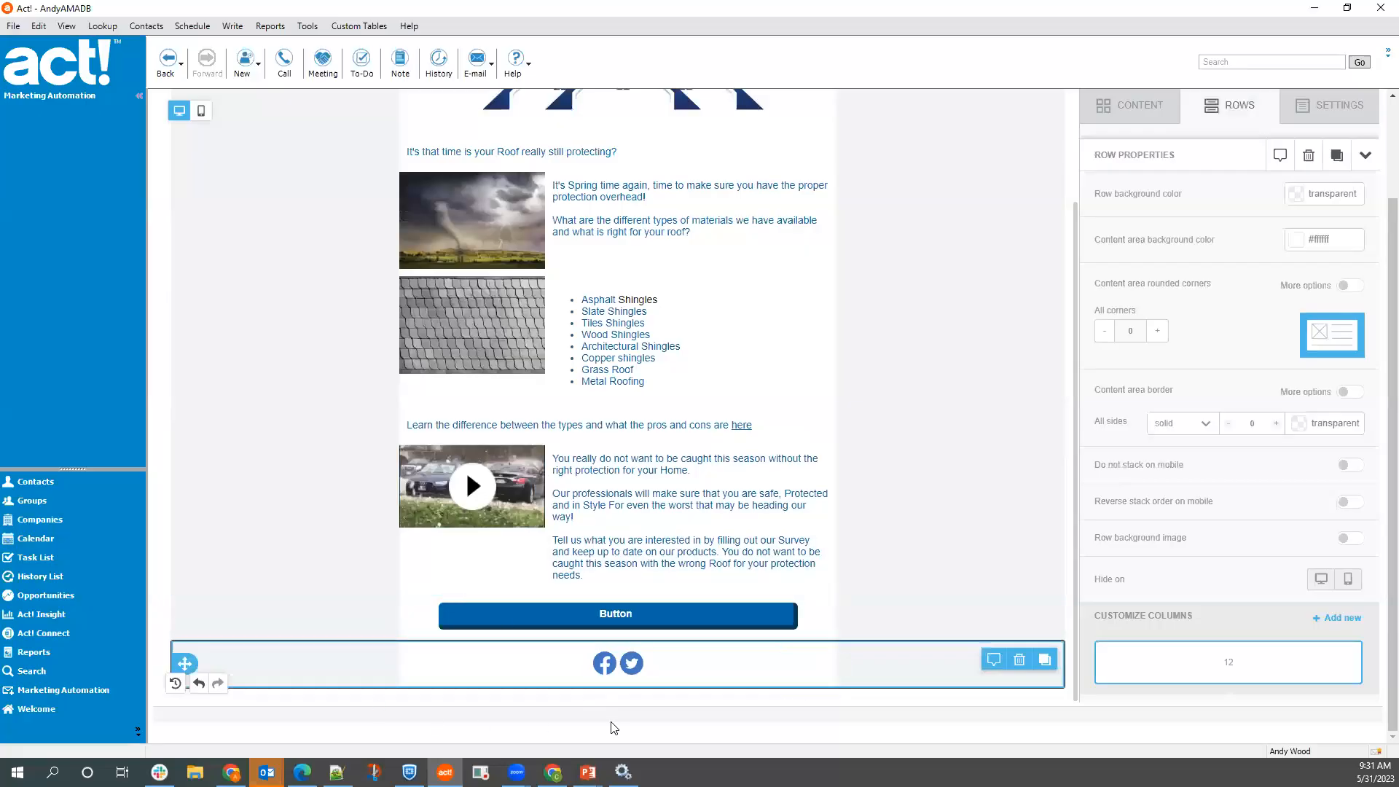
scroll(969, 430, up, 5)
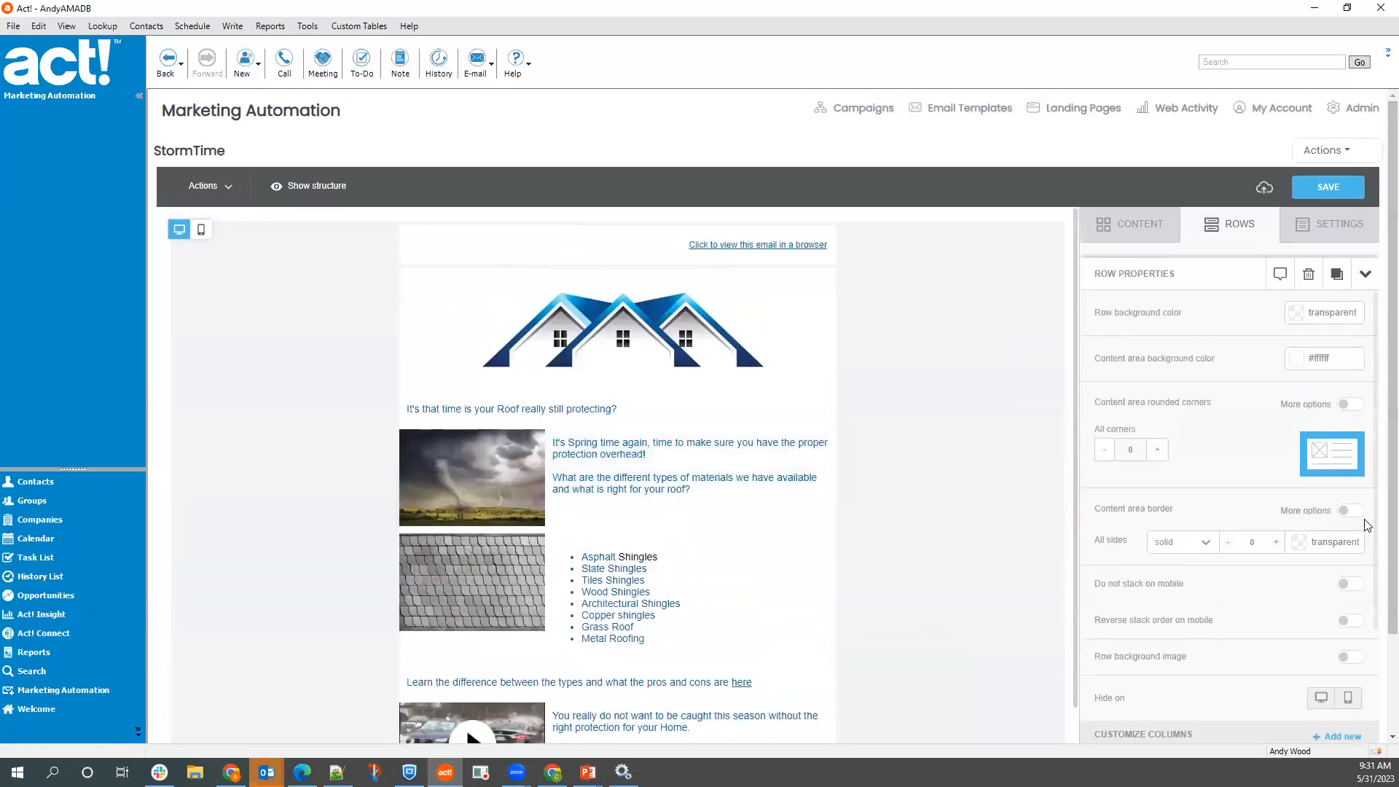
click(1322, 186)
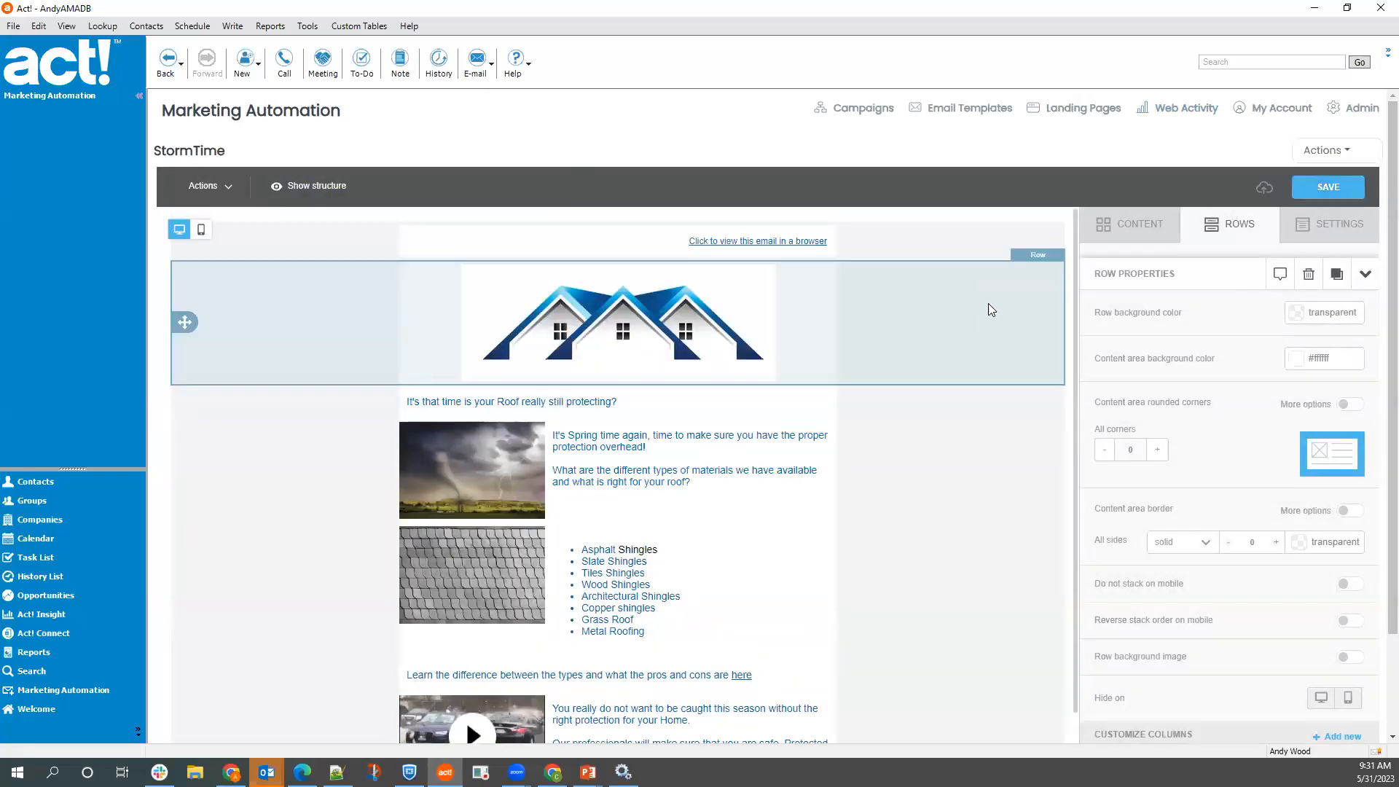
- Leave the StormTime template editor and return to the email templates list
scroll(1028, 313, down, 2)
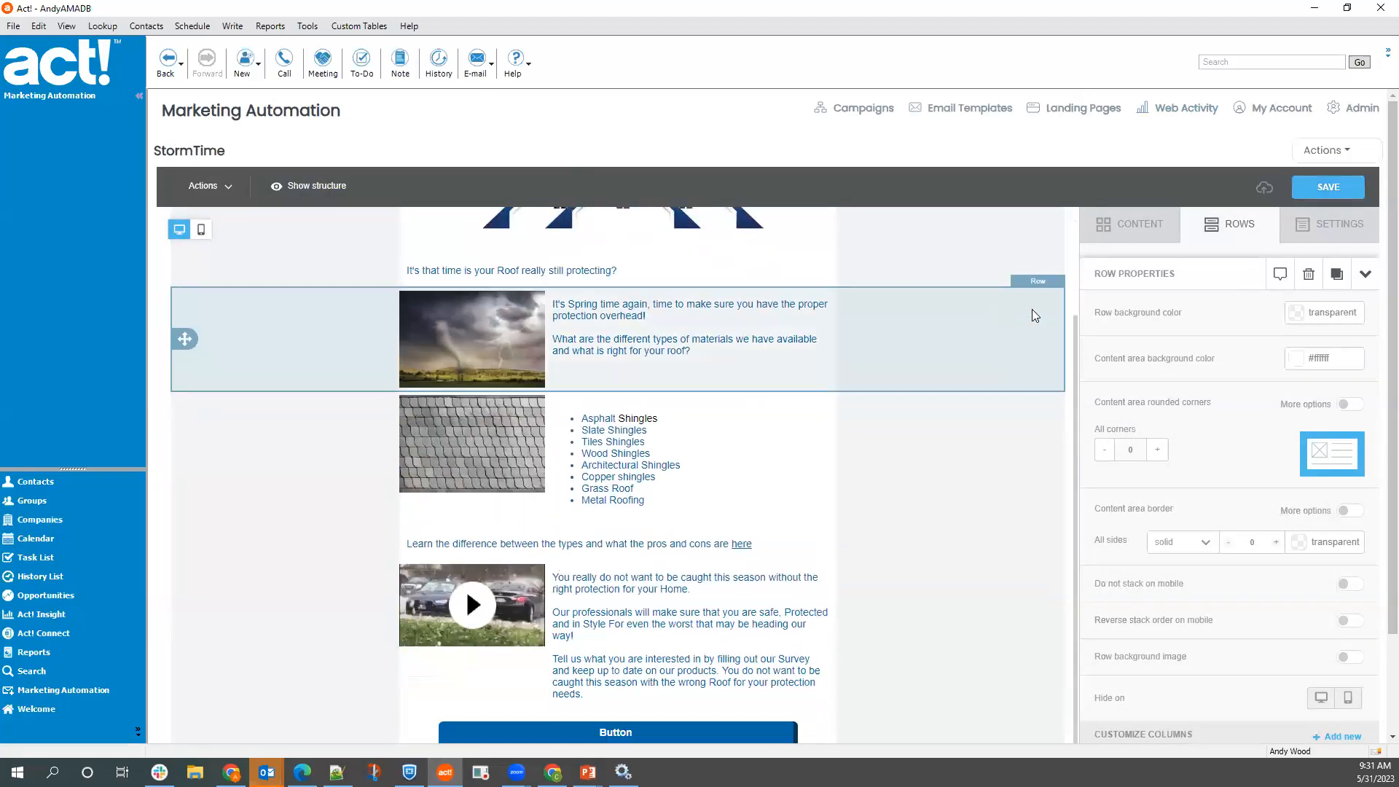
click(1326, 162)
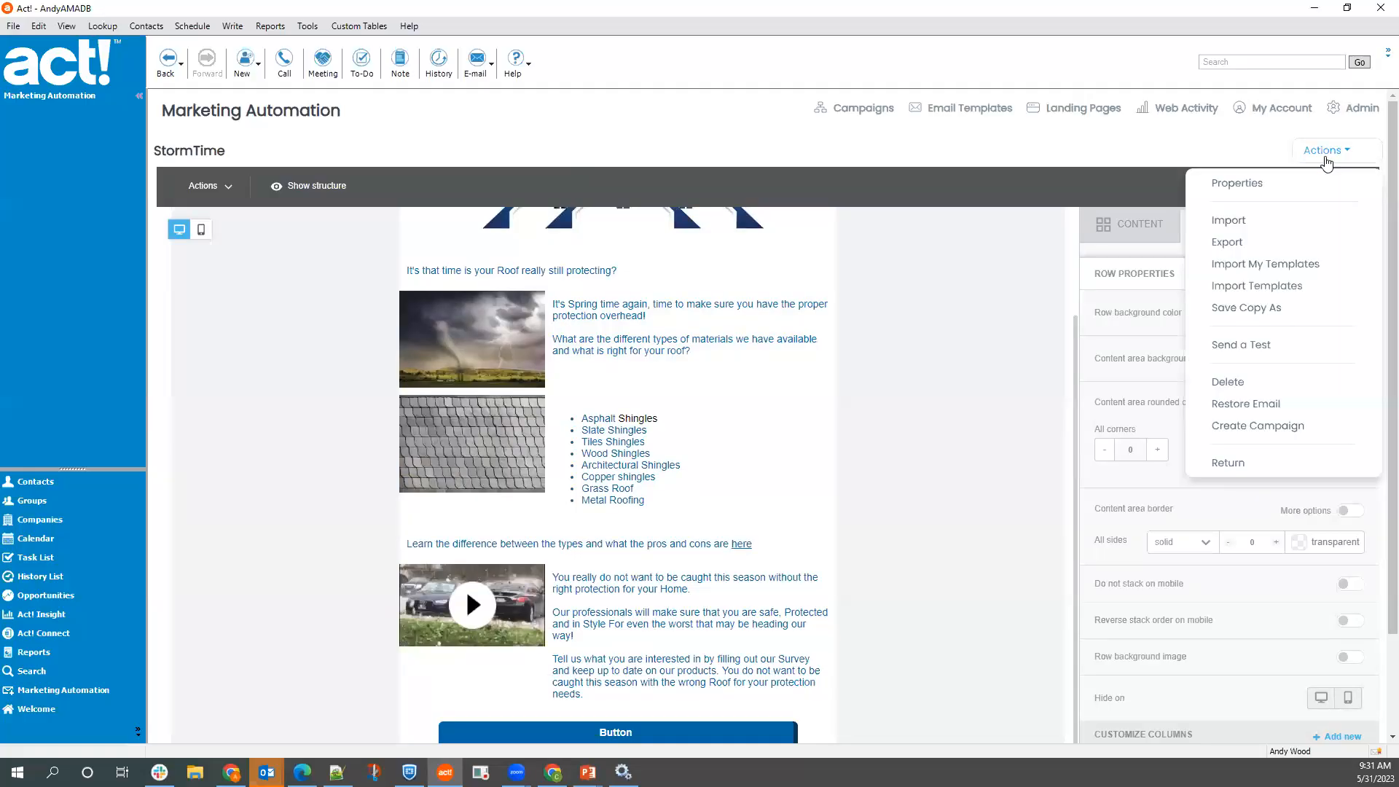
click(1322, 151)
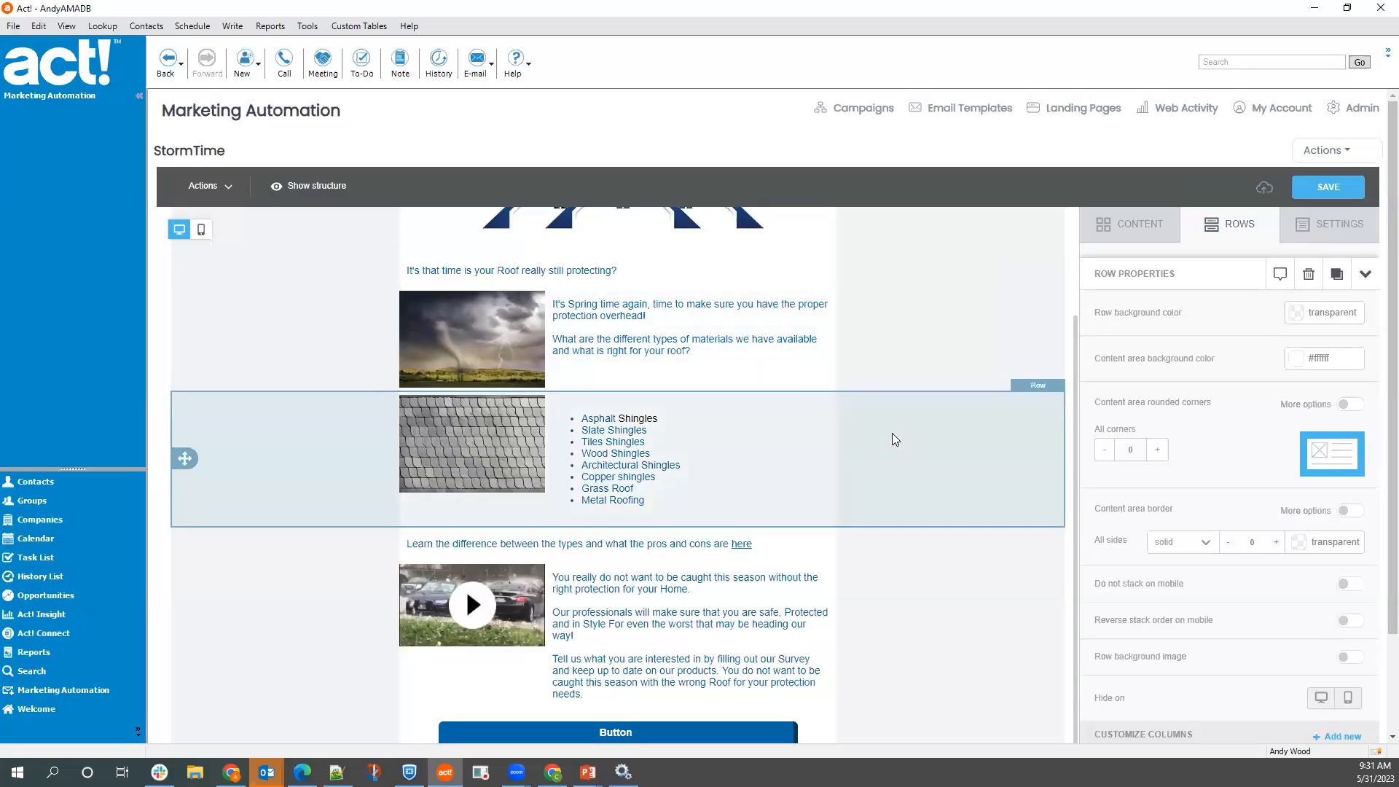
click(1325, 152)
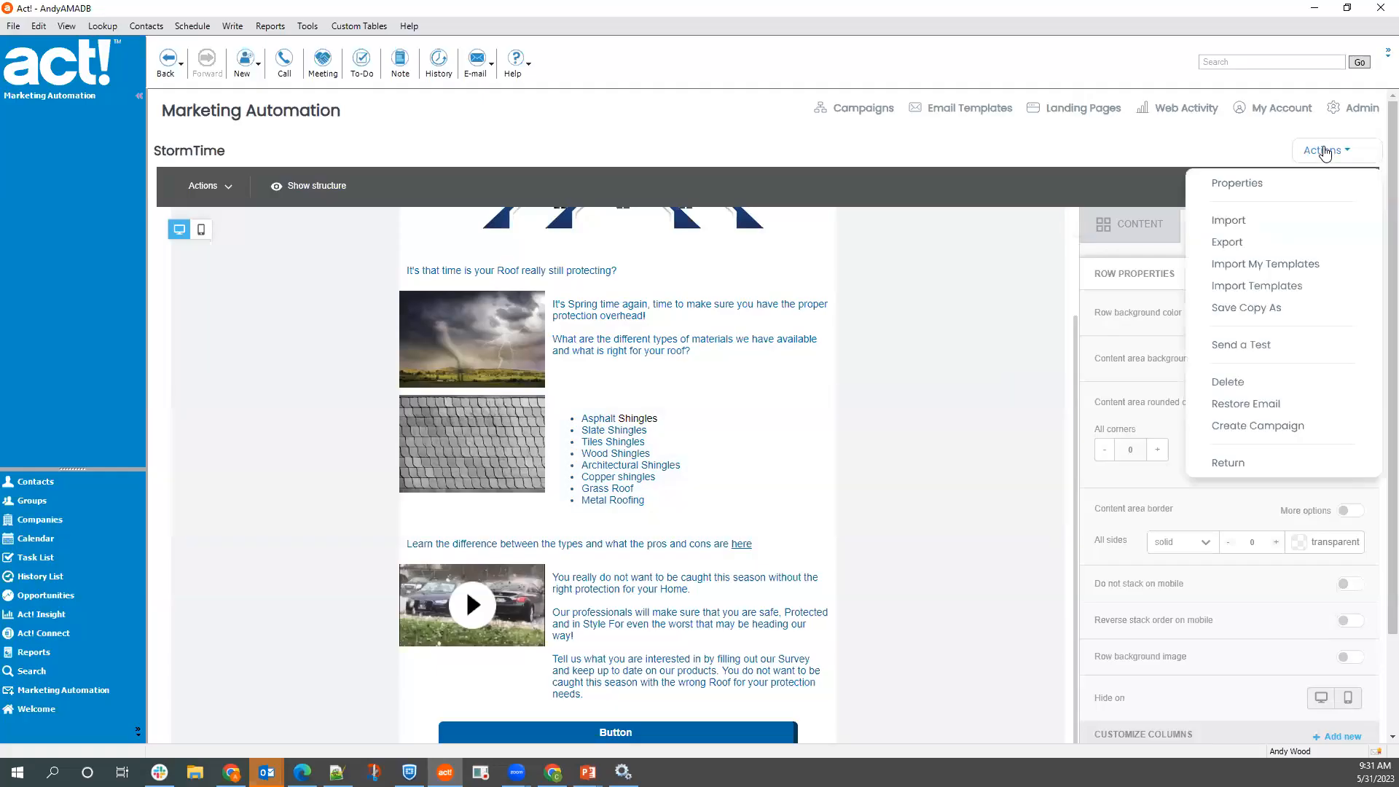
click(1259, 465)
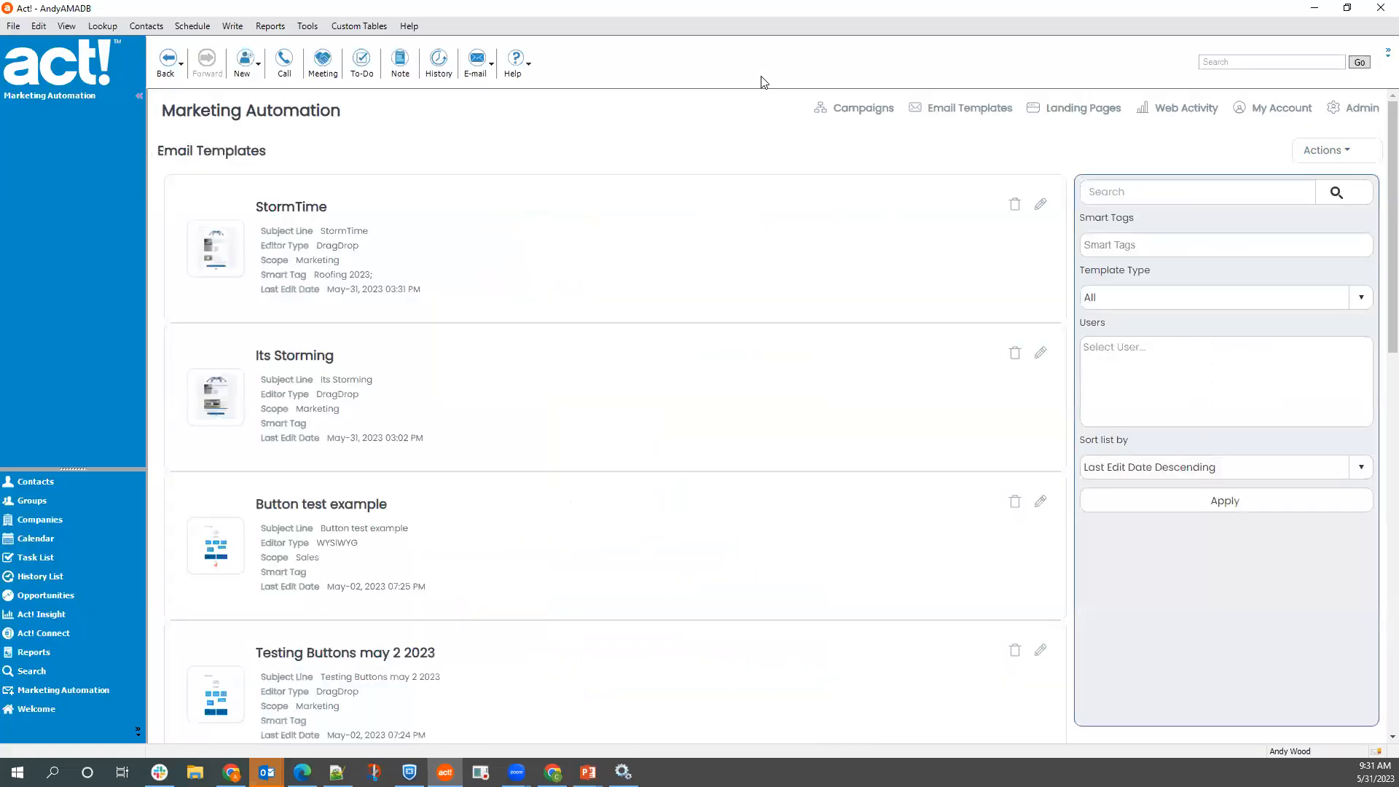
- Go to the marketing campaigns and start creating a new campaign
click(878, 109)
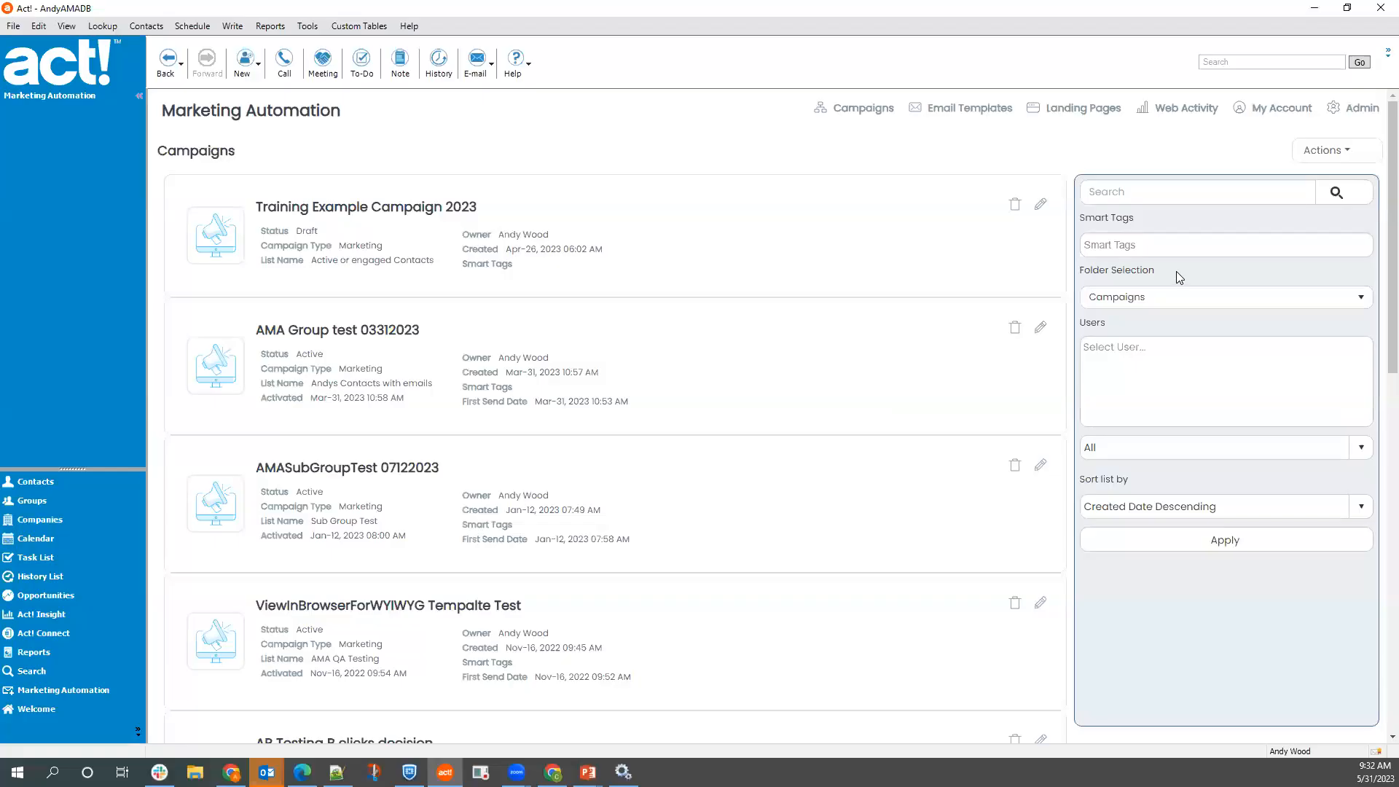
click(1348, 153)
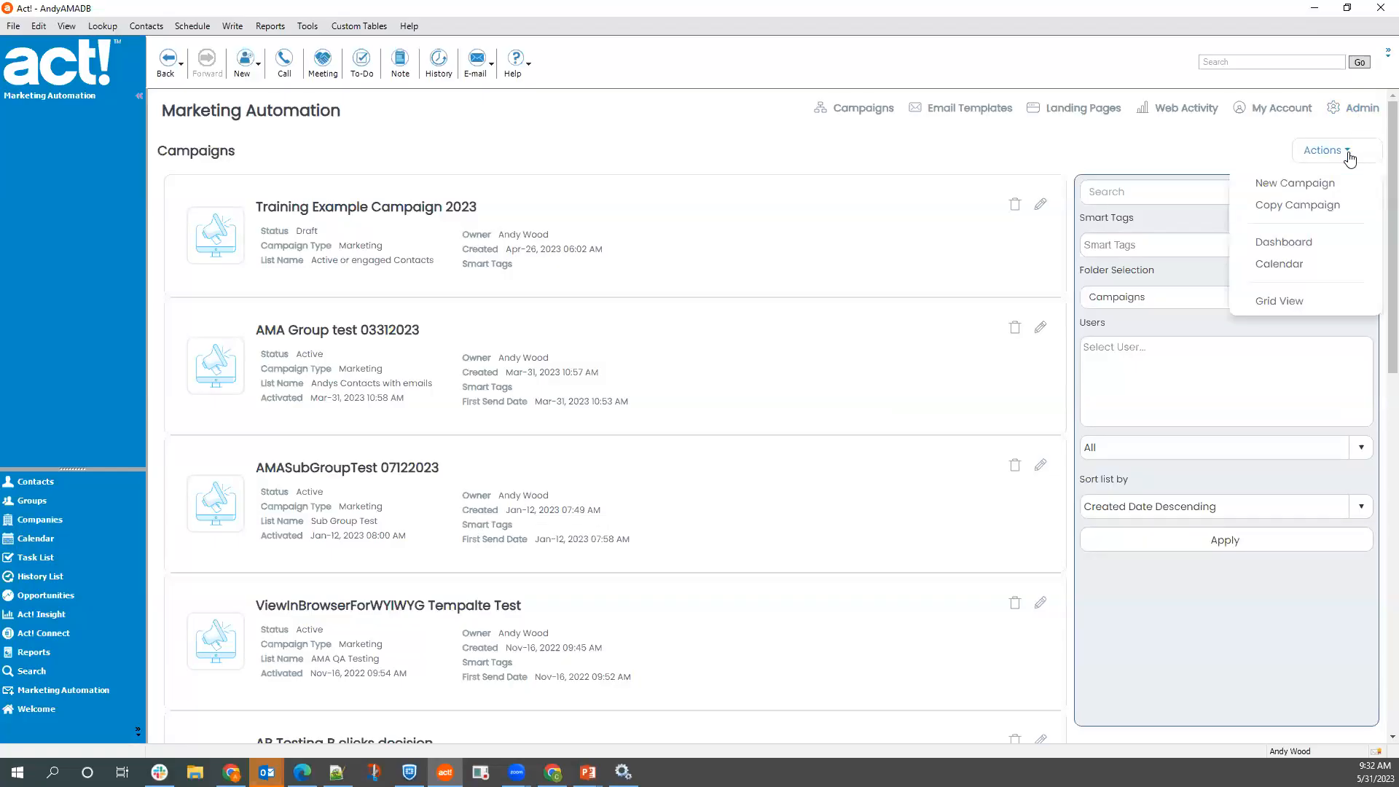
click(1320, 191)
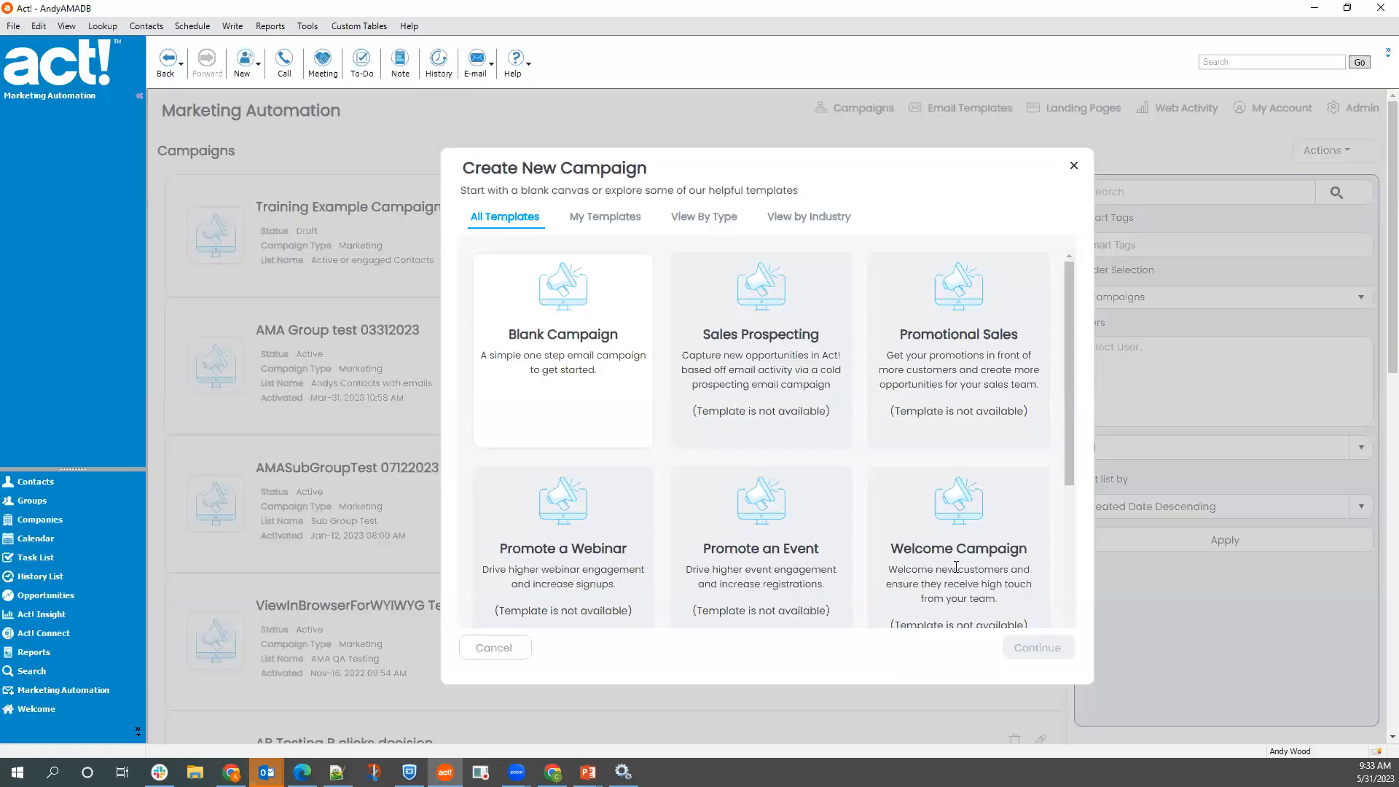
- Choose the Blank Campaign template for the new campaign and continue to its details
scroll(956, 546, down, 3)
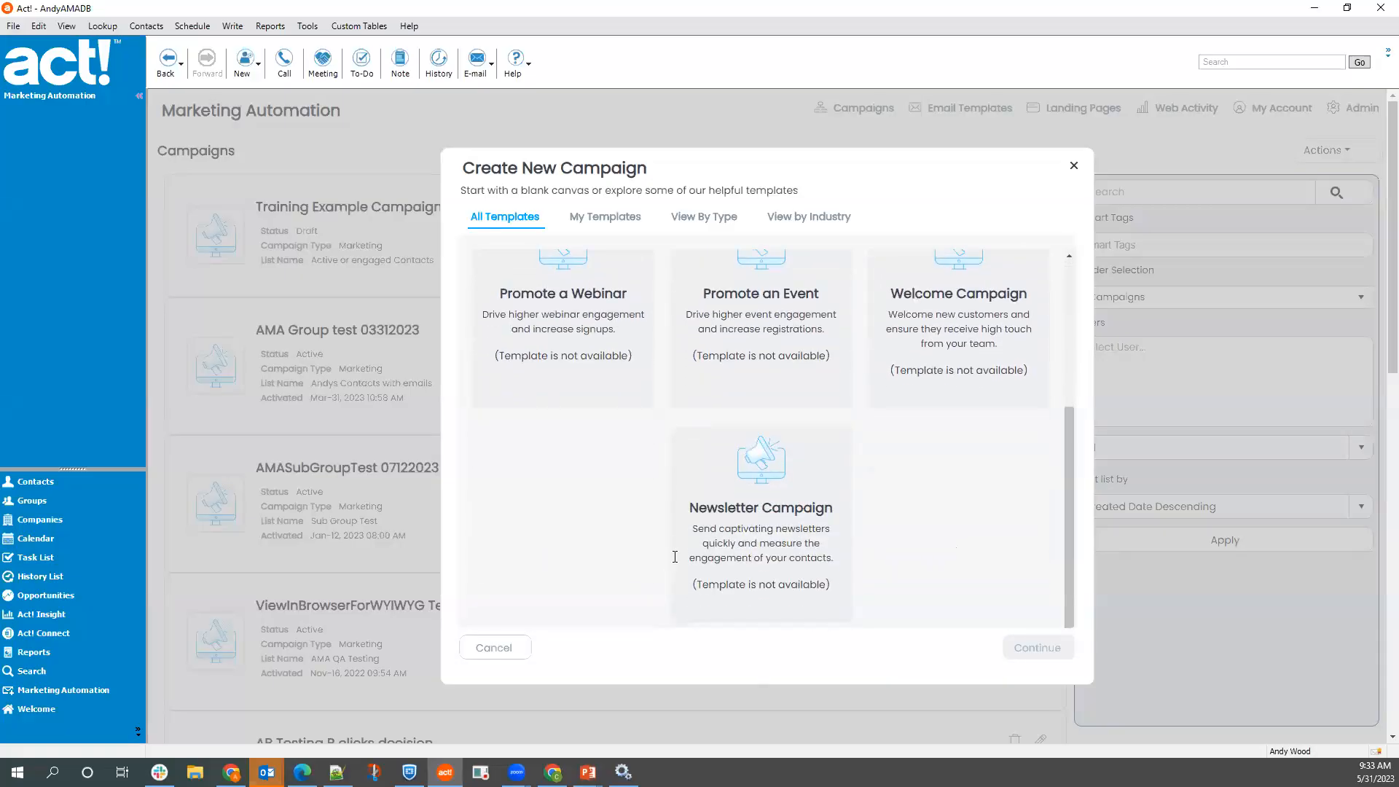
scroll(899, 557, up, 2)
scroll(896, 566, up, 2)
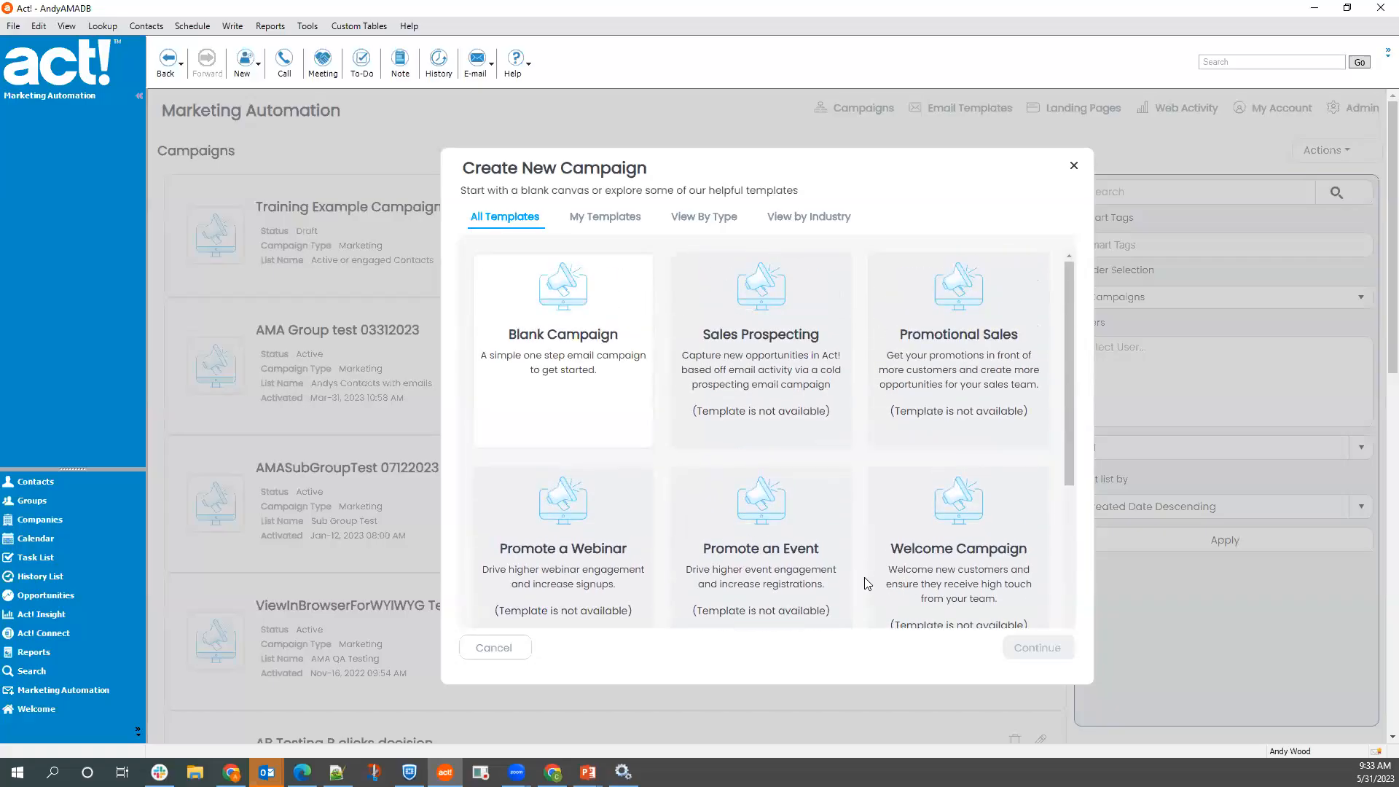
click(571, 370)
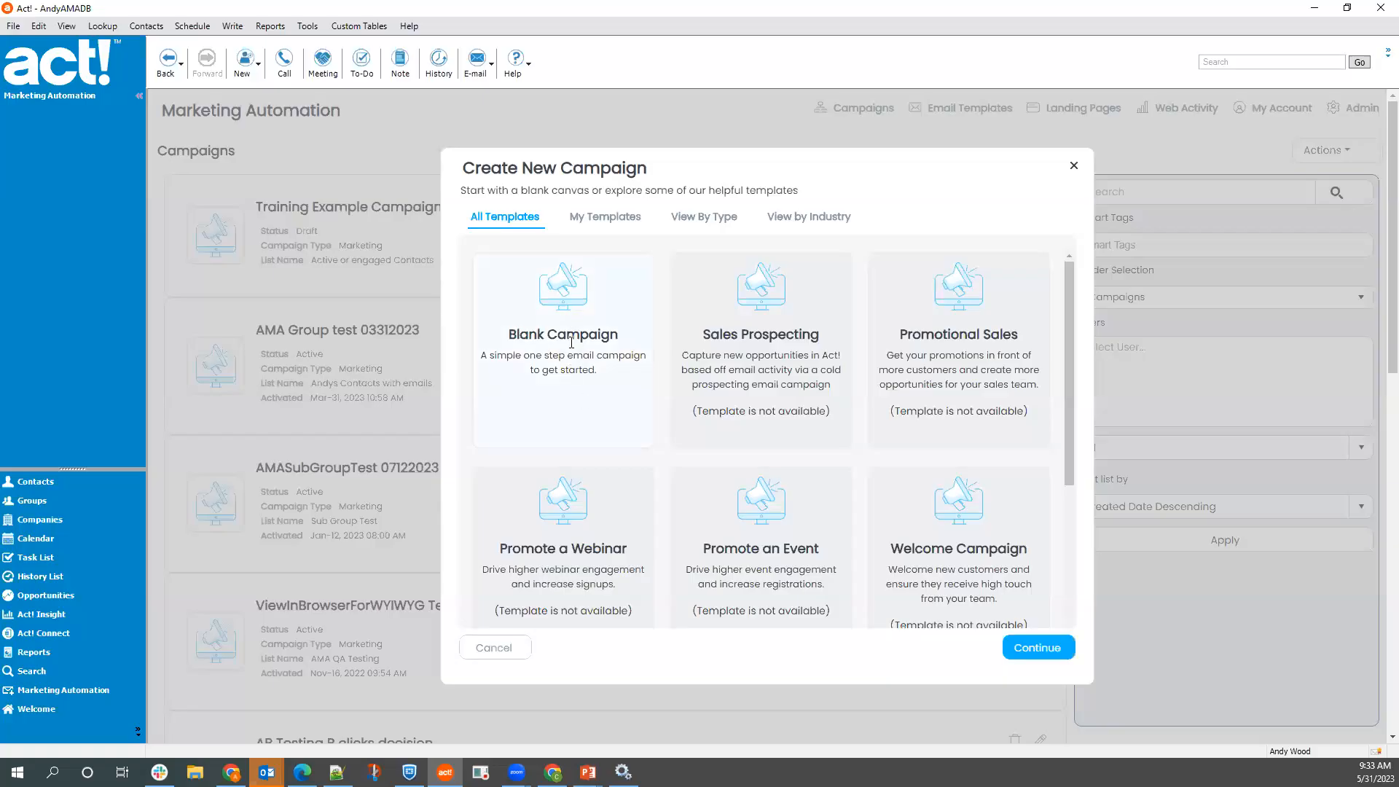
click(1030, 650)
- Name the campaign Springtime Storms and enter Roofing as its smart tag
click(496, 313)
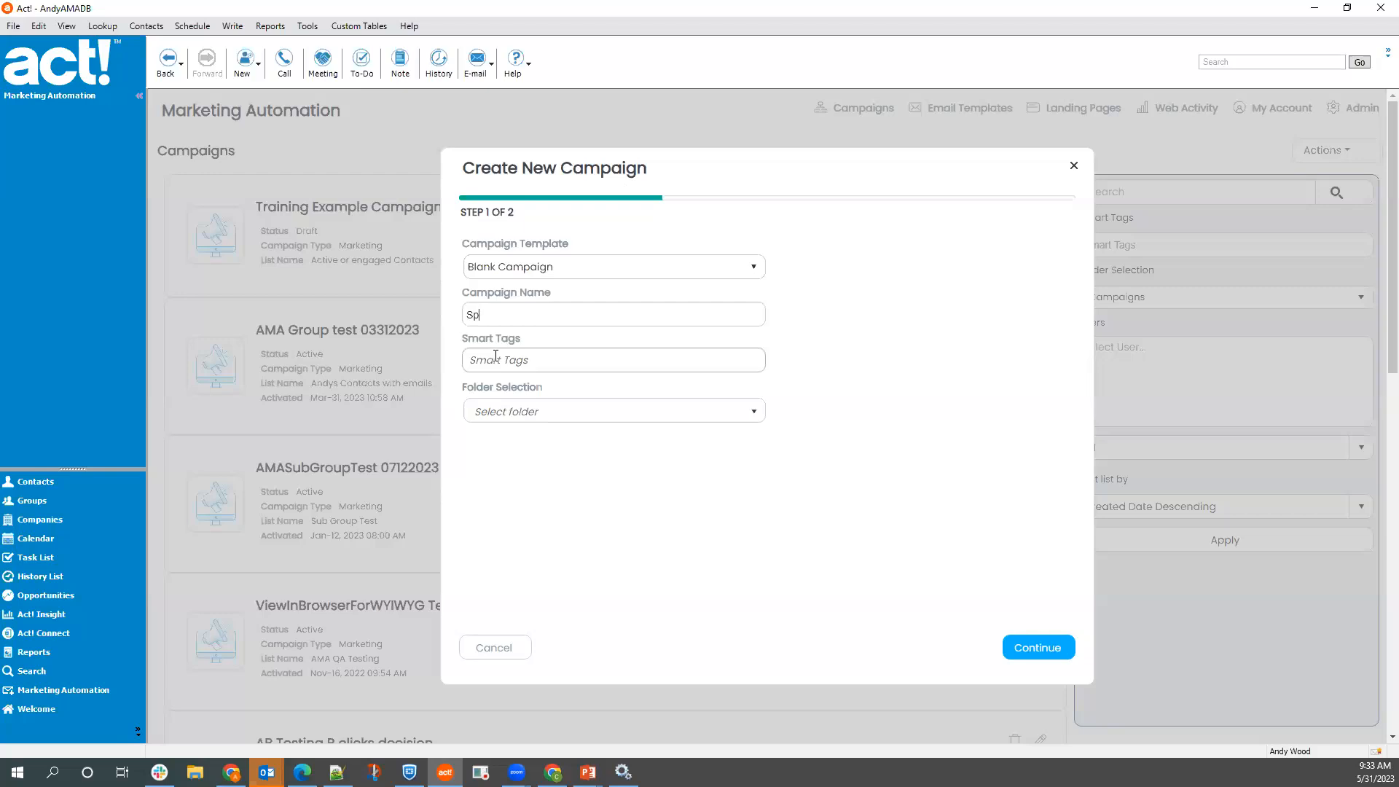
text(Springtime Storms)
click(535, 354)
text(Roofing)
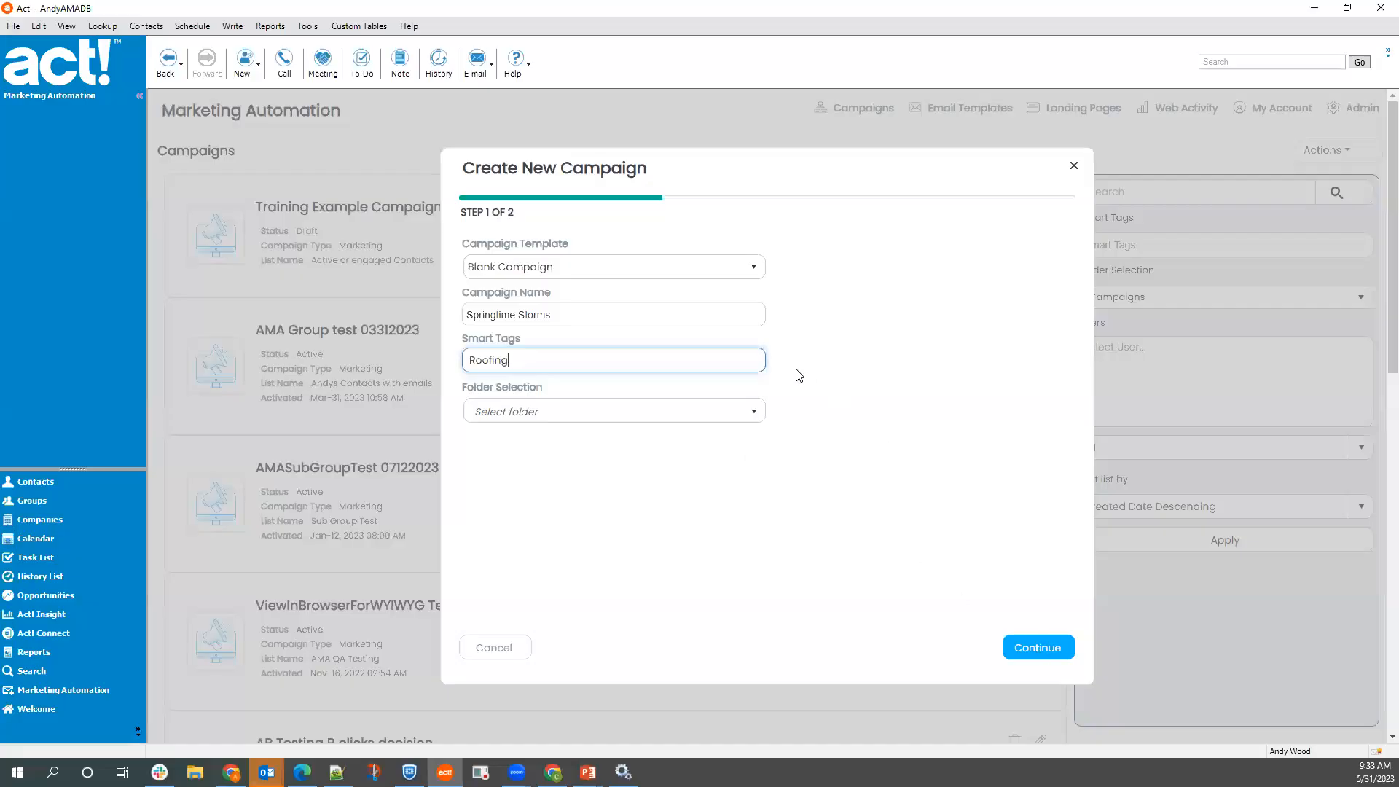
- Review the folders available for the campaign without choosing one, and continue to the second setup stage
click(658, 413)
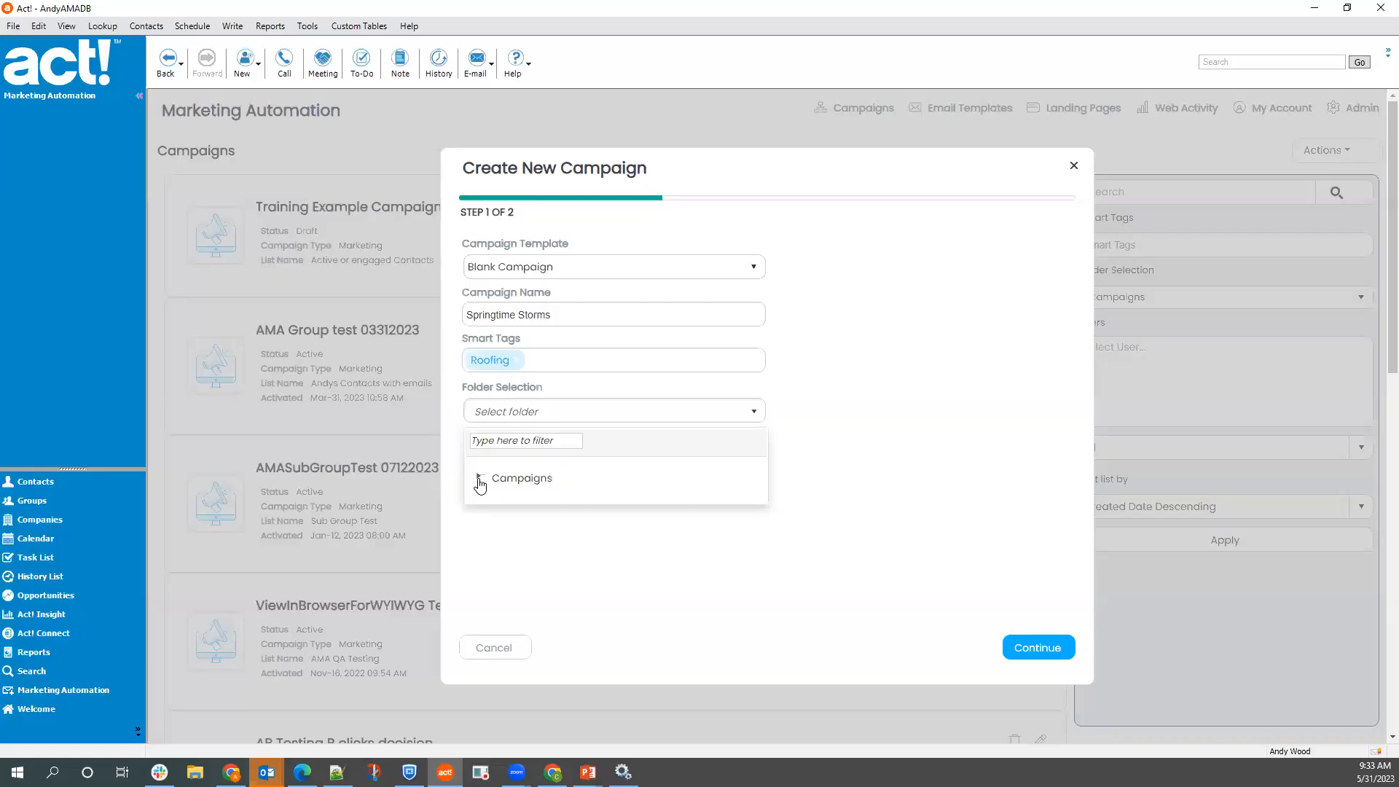
click(479, 479)
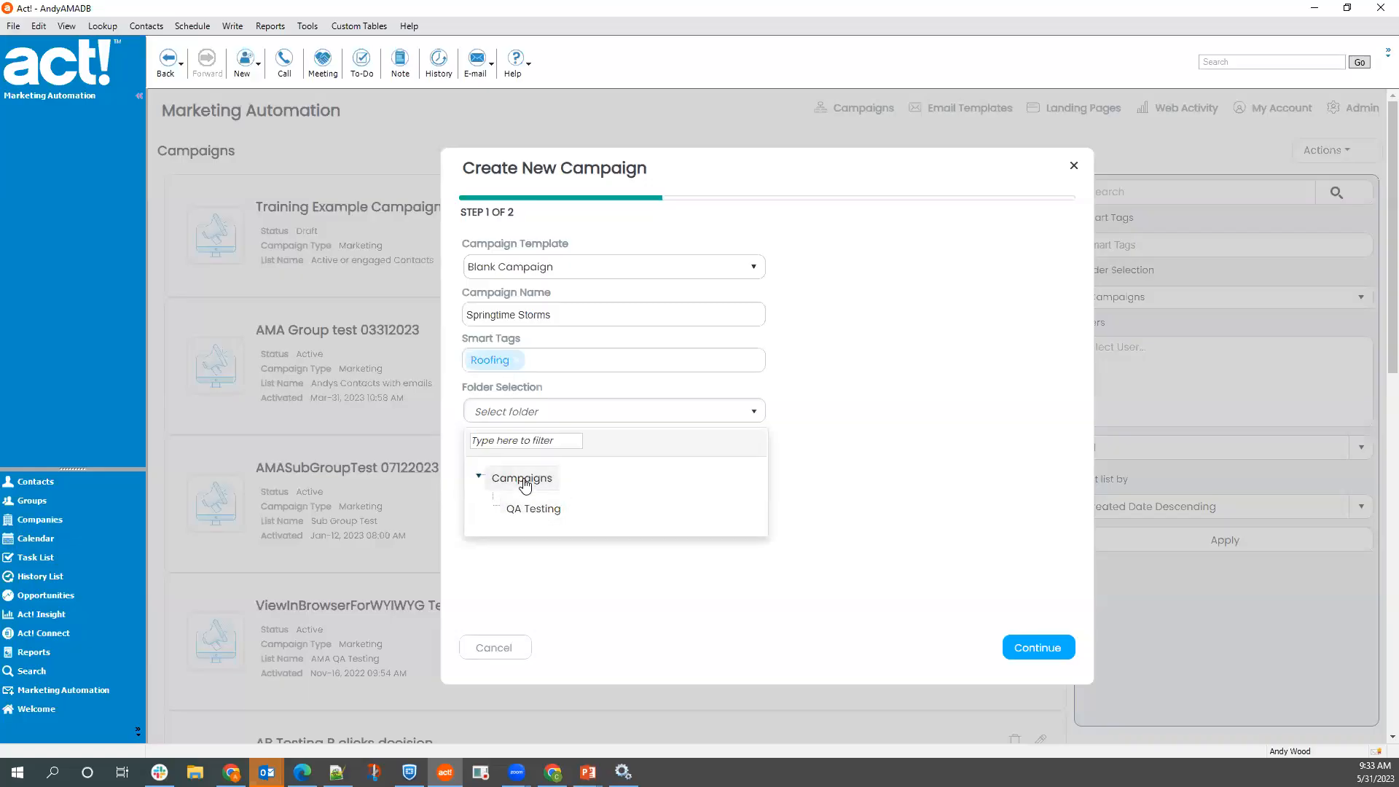
click(932, 386)
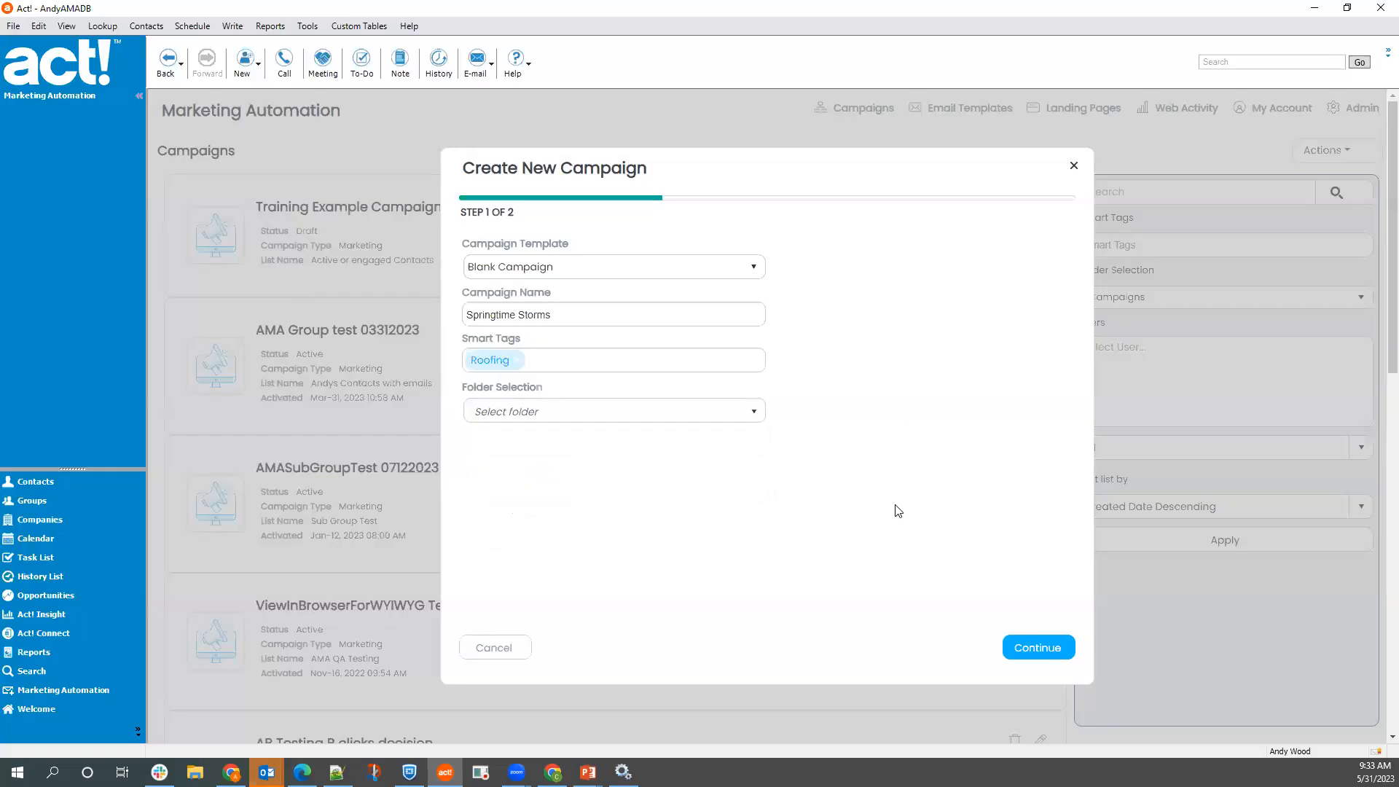
click(1049, 648)
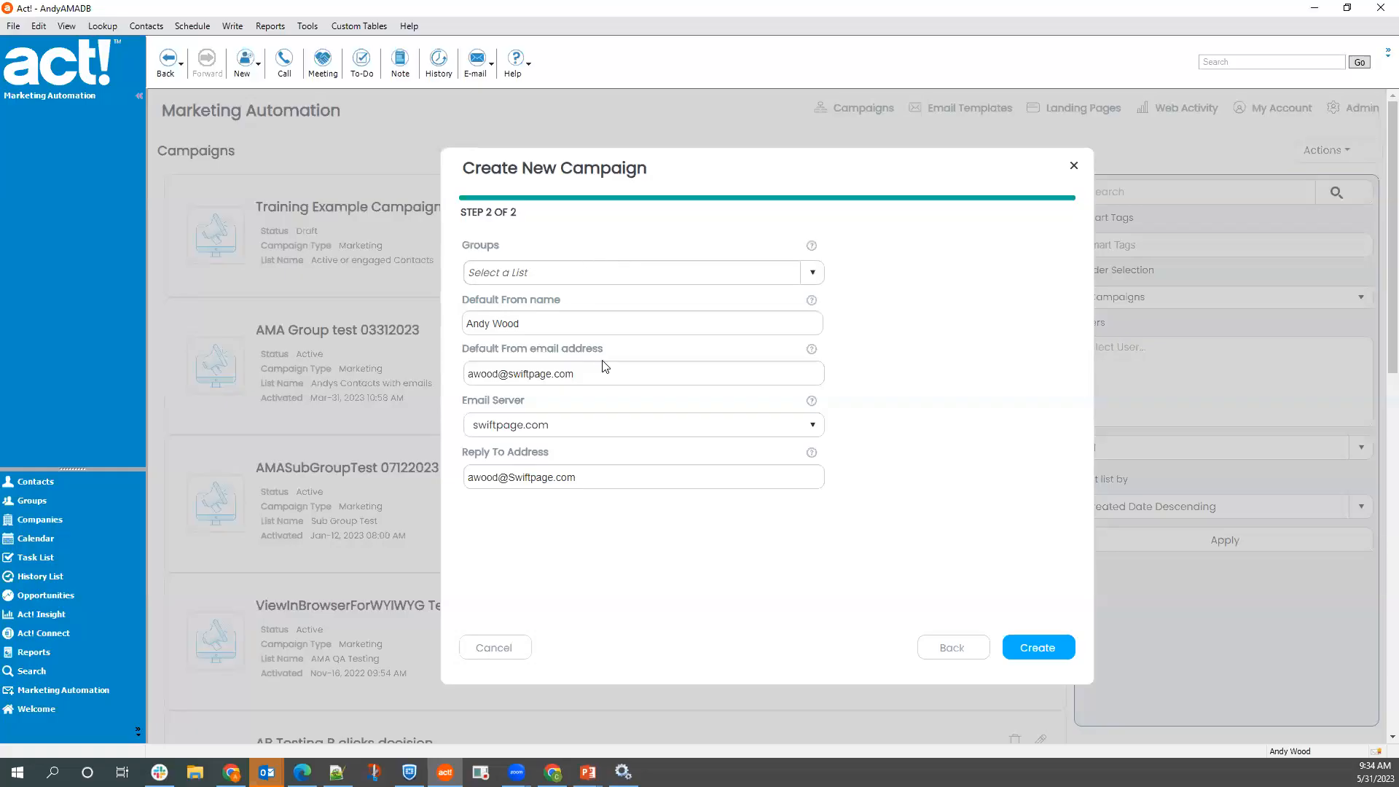
- Choose Demo List emails as the campaign's group and create the campaign
click(629, 279)
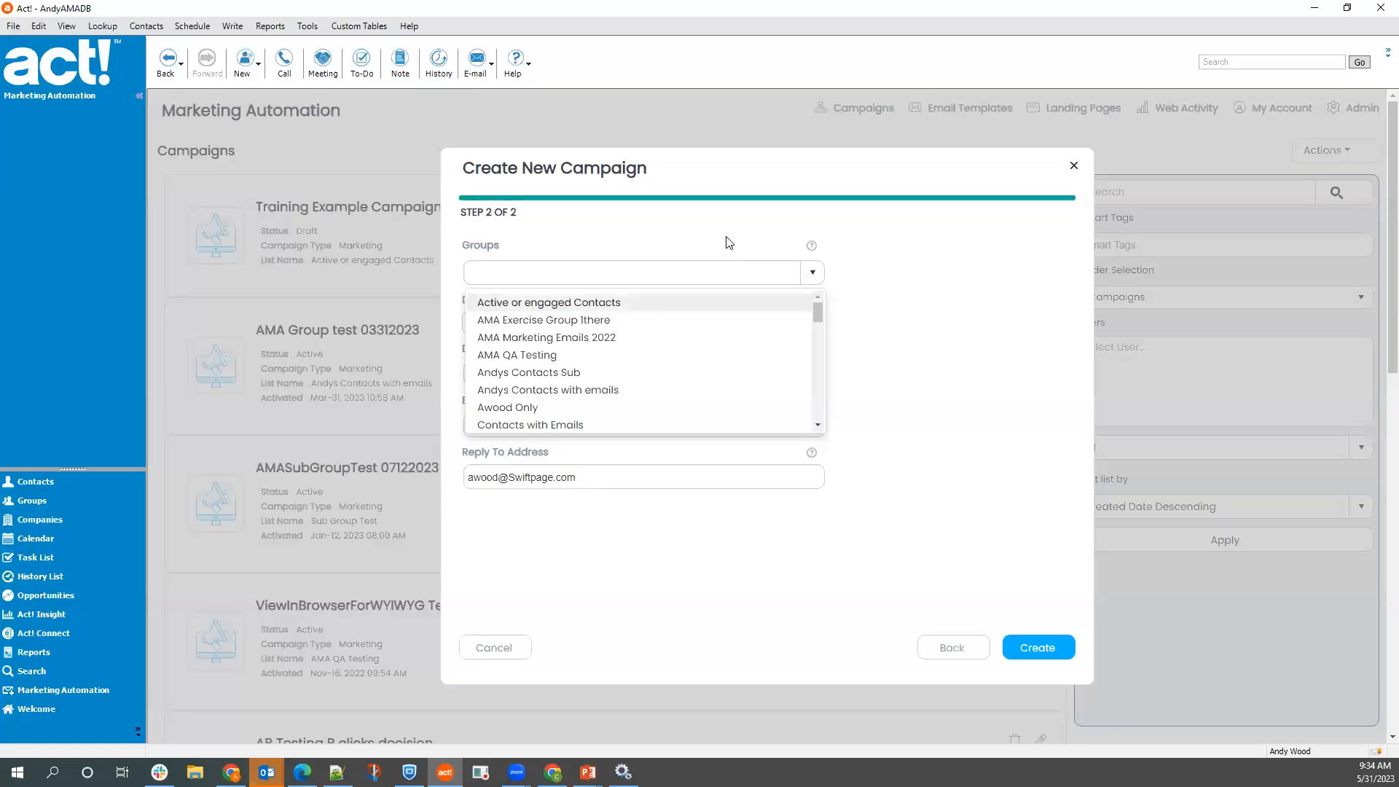
scroll(577, 366, down, 1)
scroll(578, 365, down, 2)
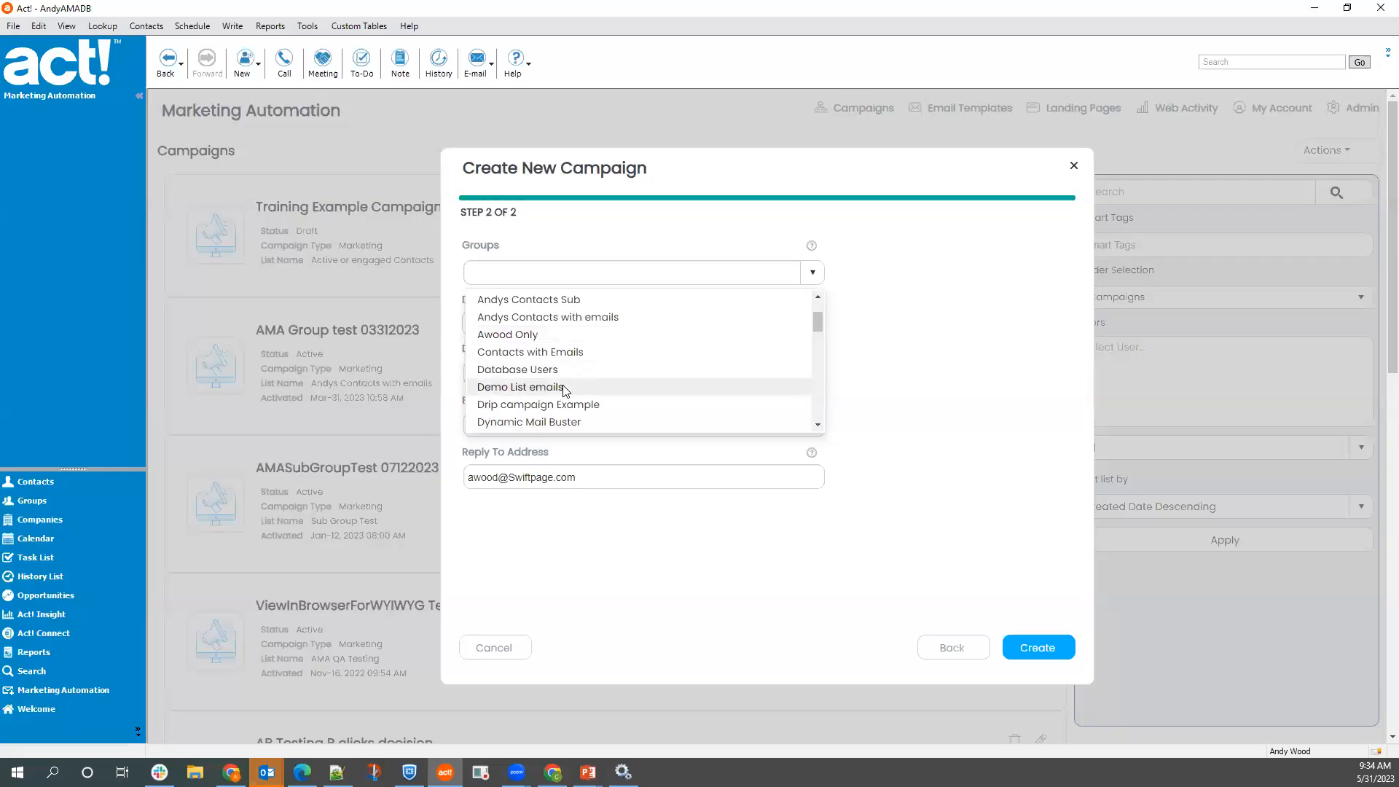
click(567, 392)
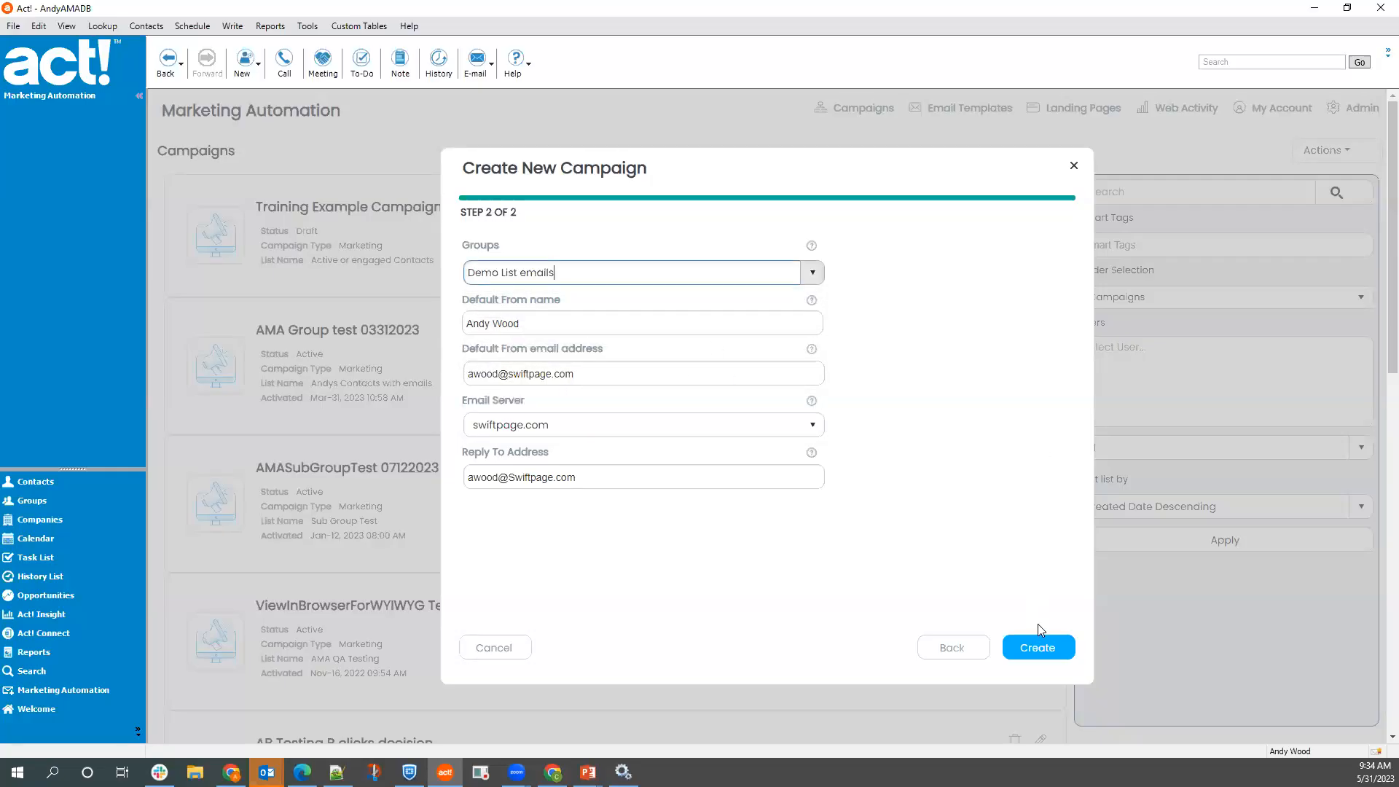
click(1037, 647)
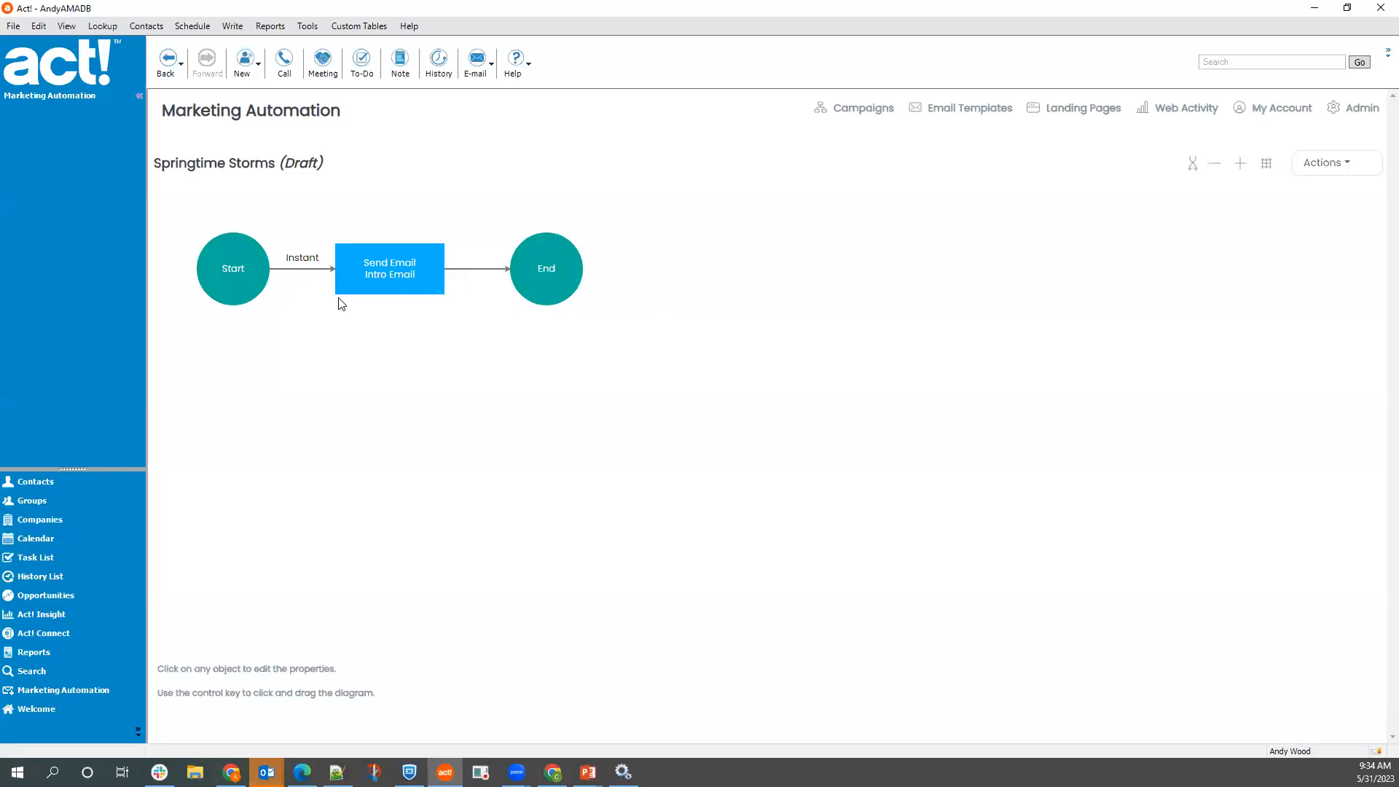
- Toggle the campaign diagram between vertical and horizontal layout, ending with the horizontal one
click(1193, 165)
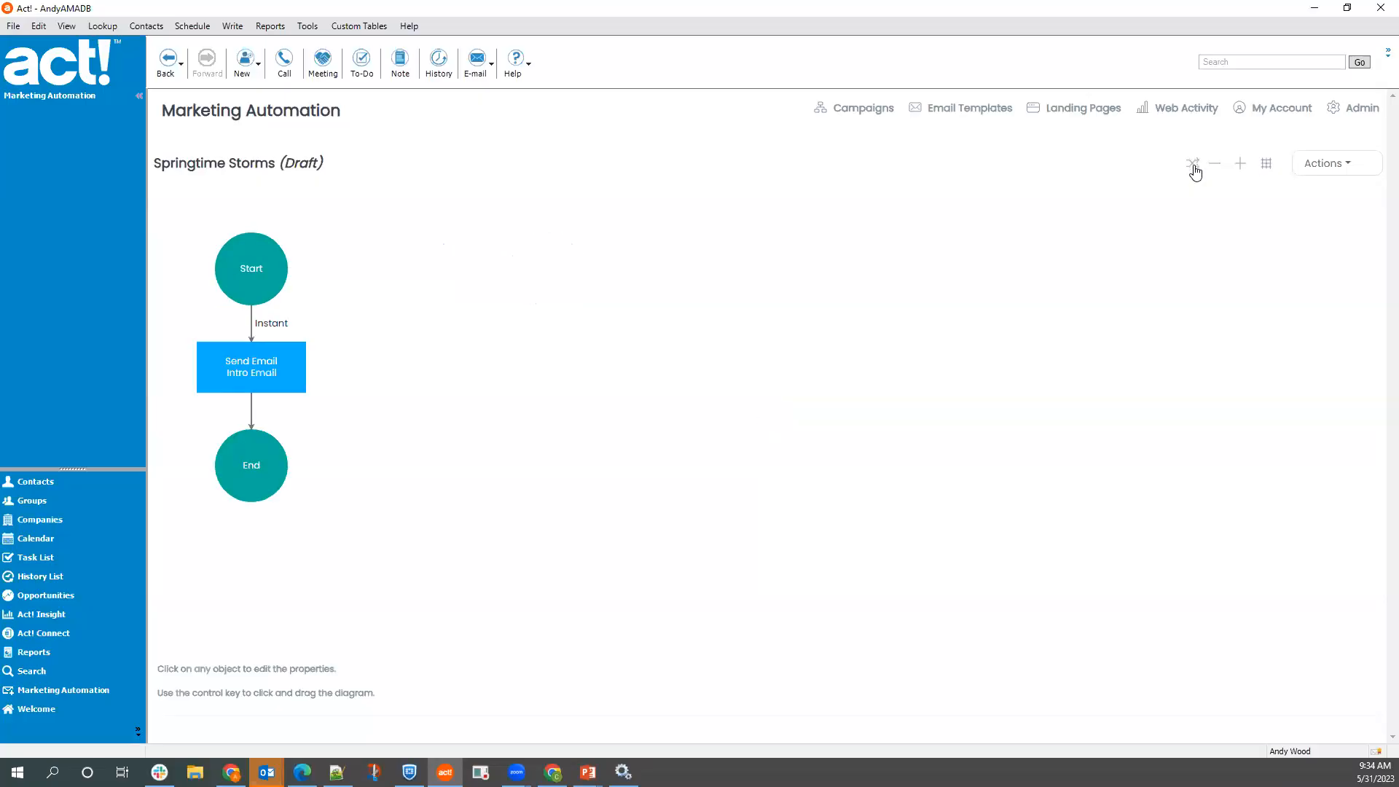
click(1193, 165)
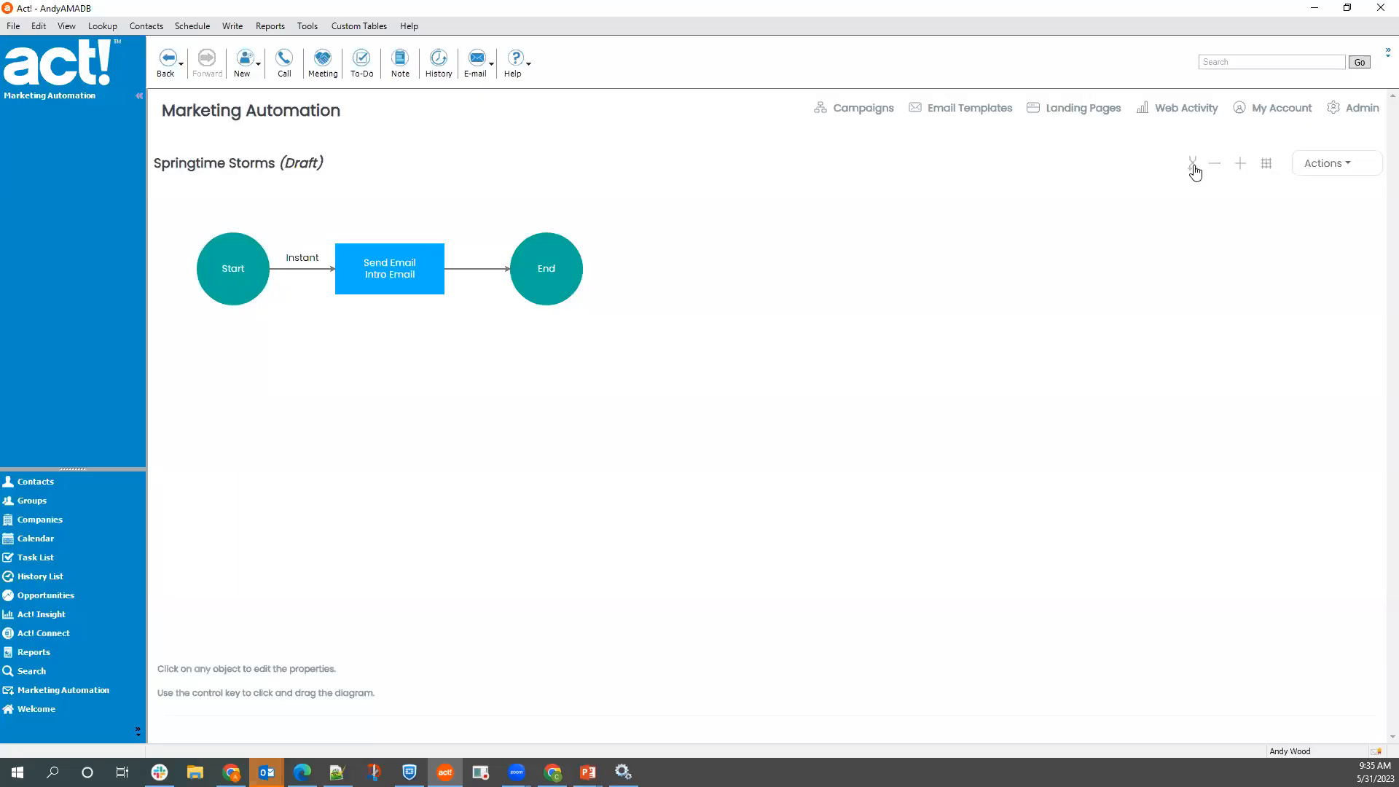
click(1193, 165)
click(1194, 166)
- Set the interval before the intro email to a specific date, Jun-02-2023, and check the time and time zone choices
click(303, 273)
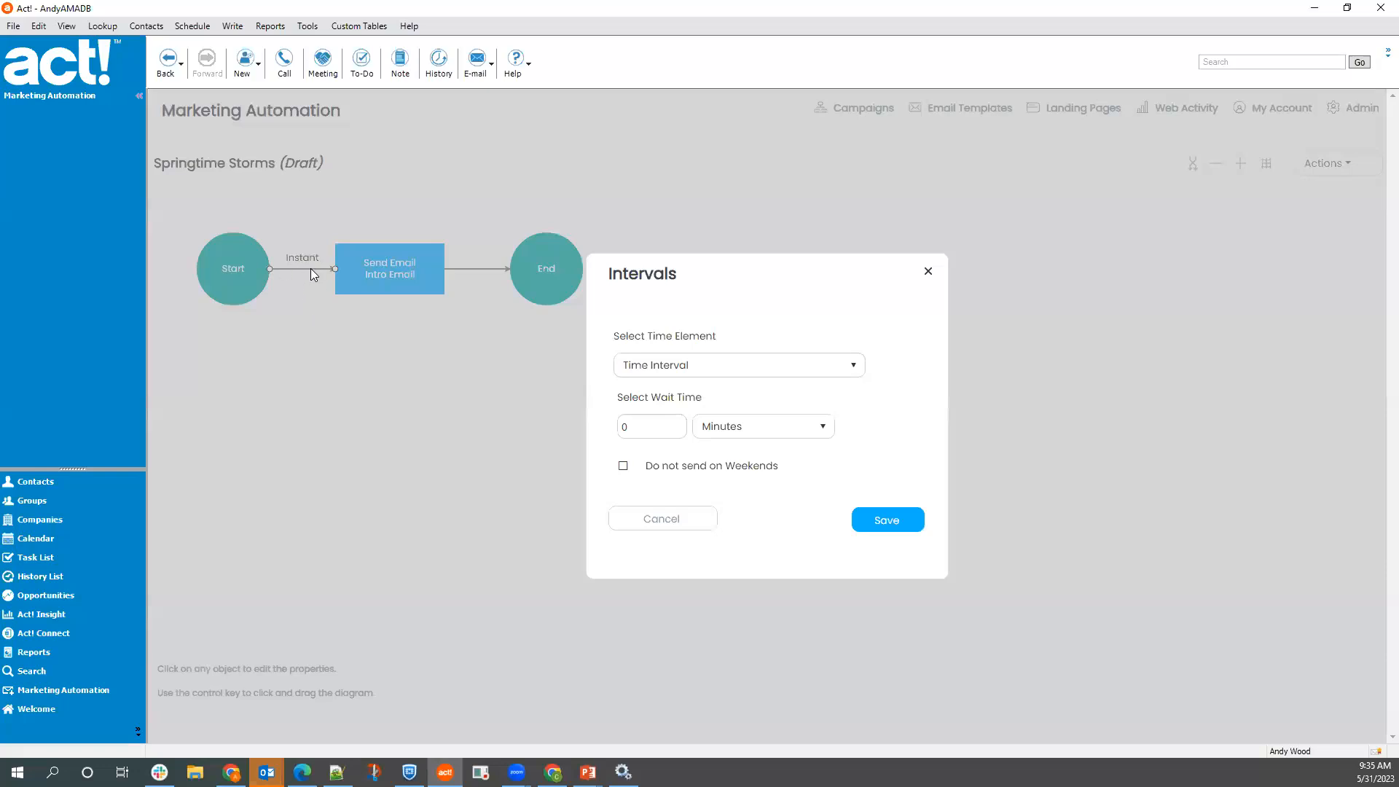
click(691, 370)
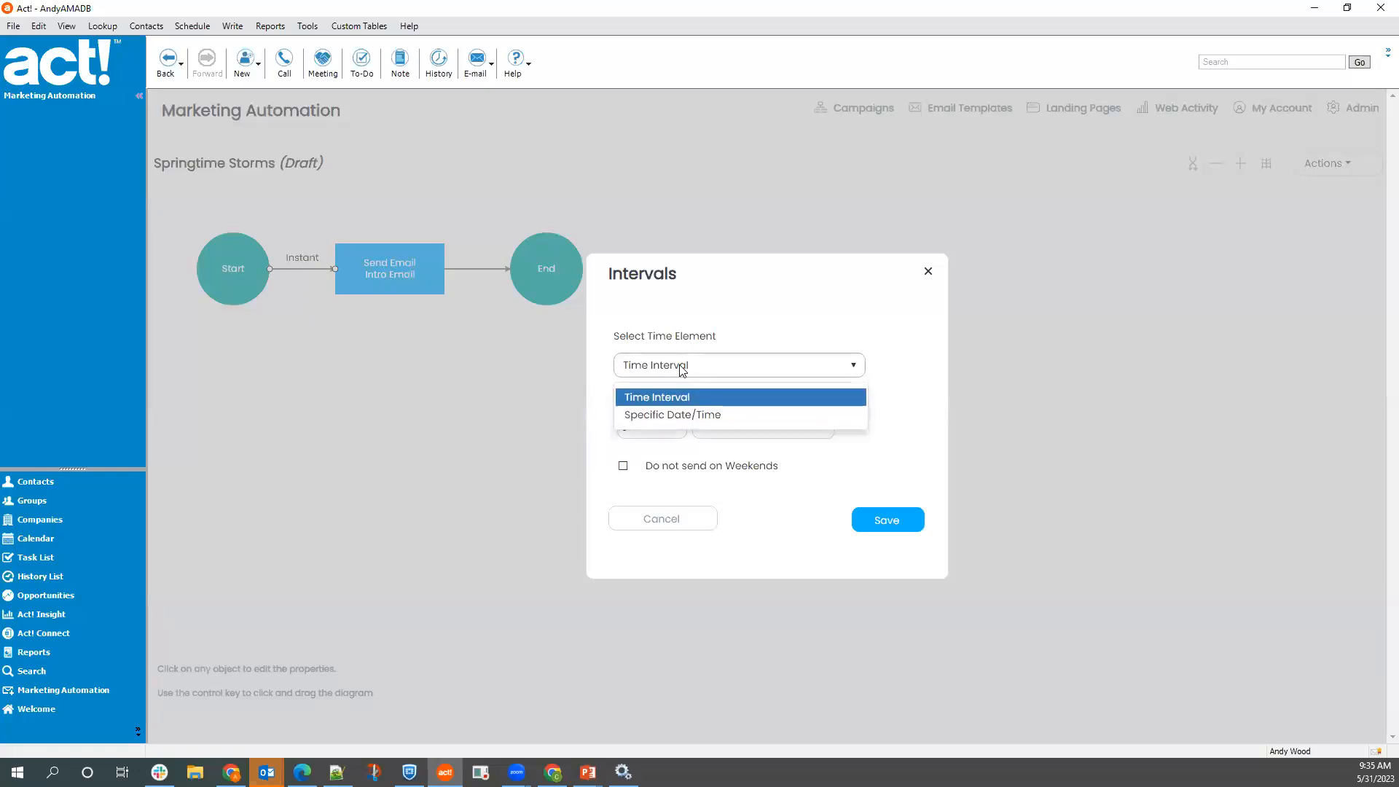
click(699, 415)
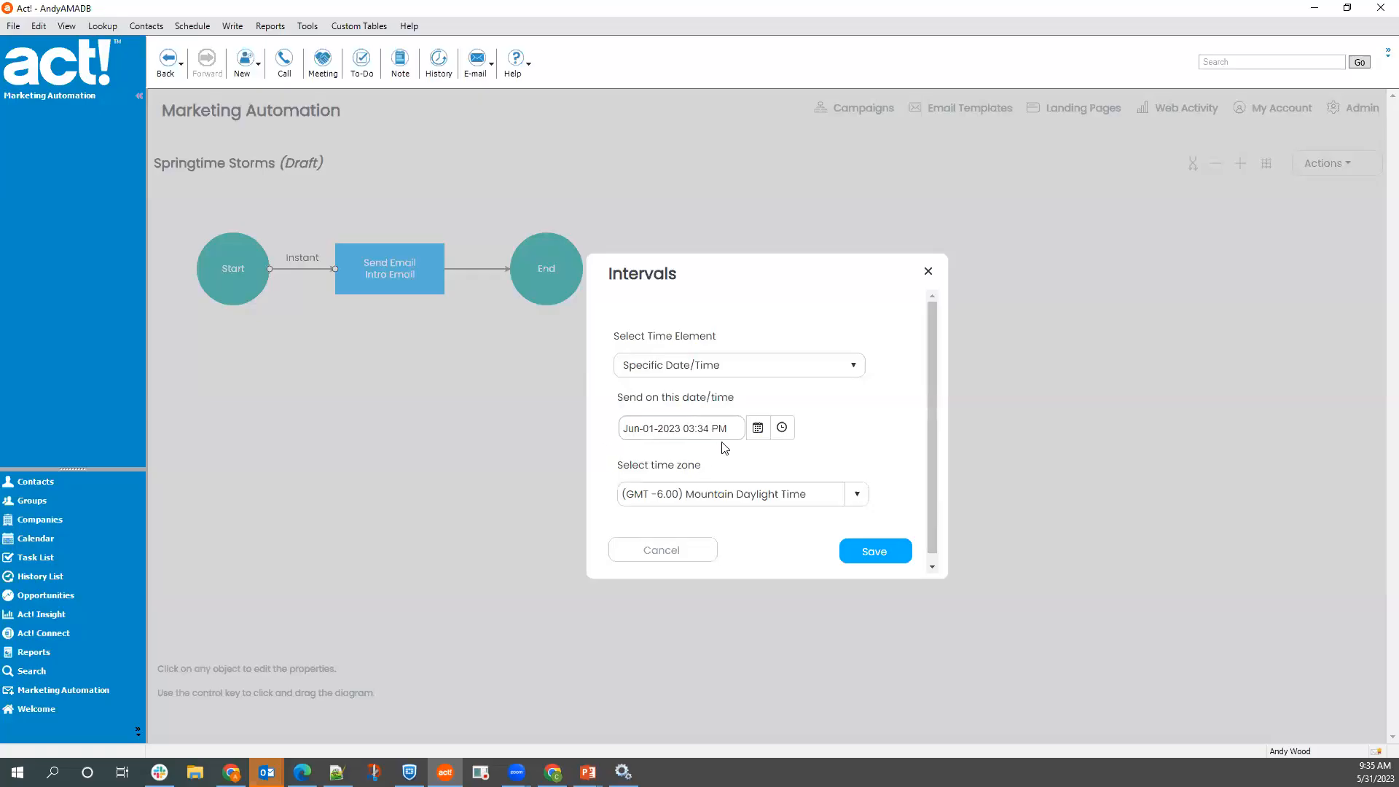
click(757, 428)
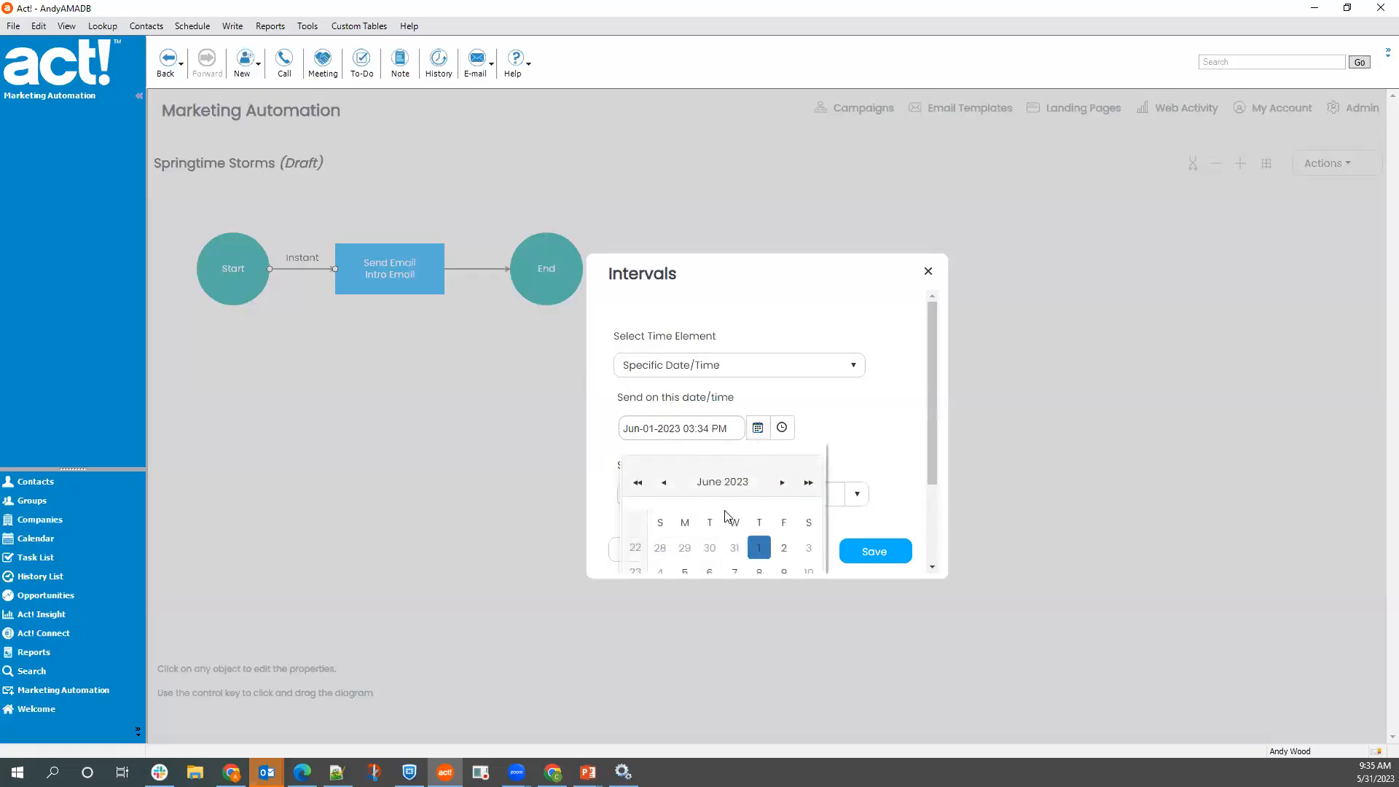
click(784, 548)
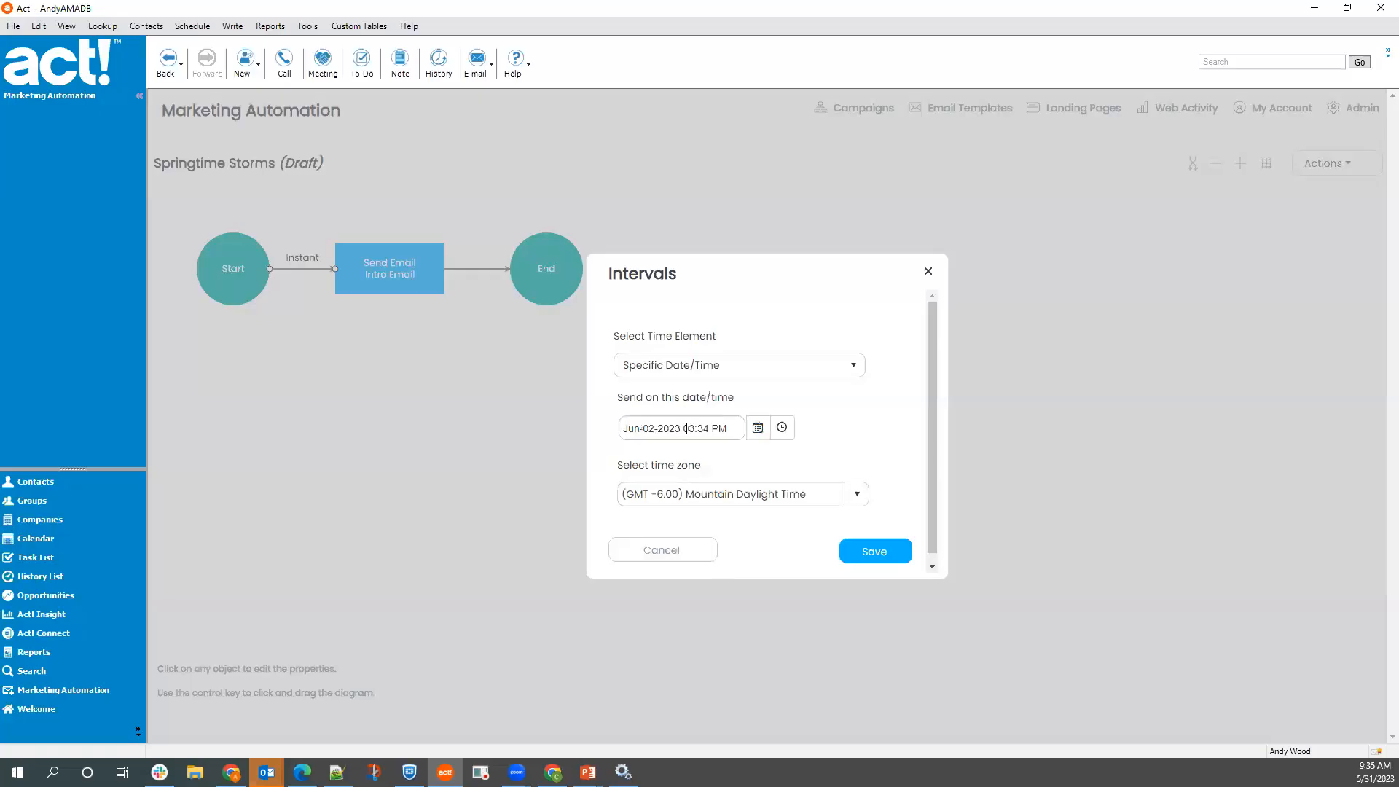
click(782, 428)
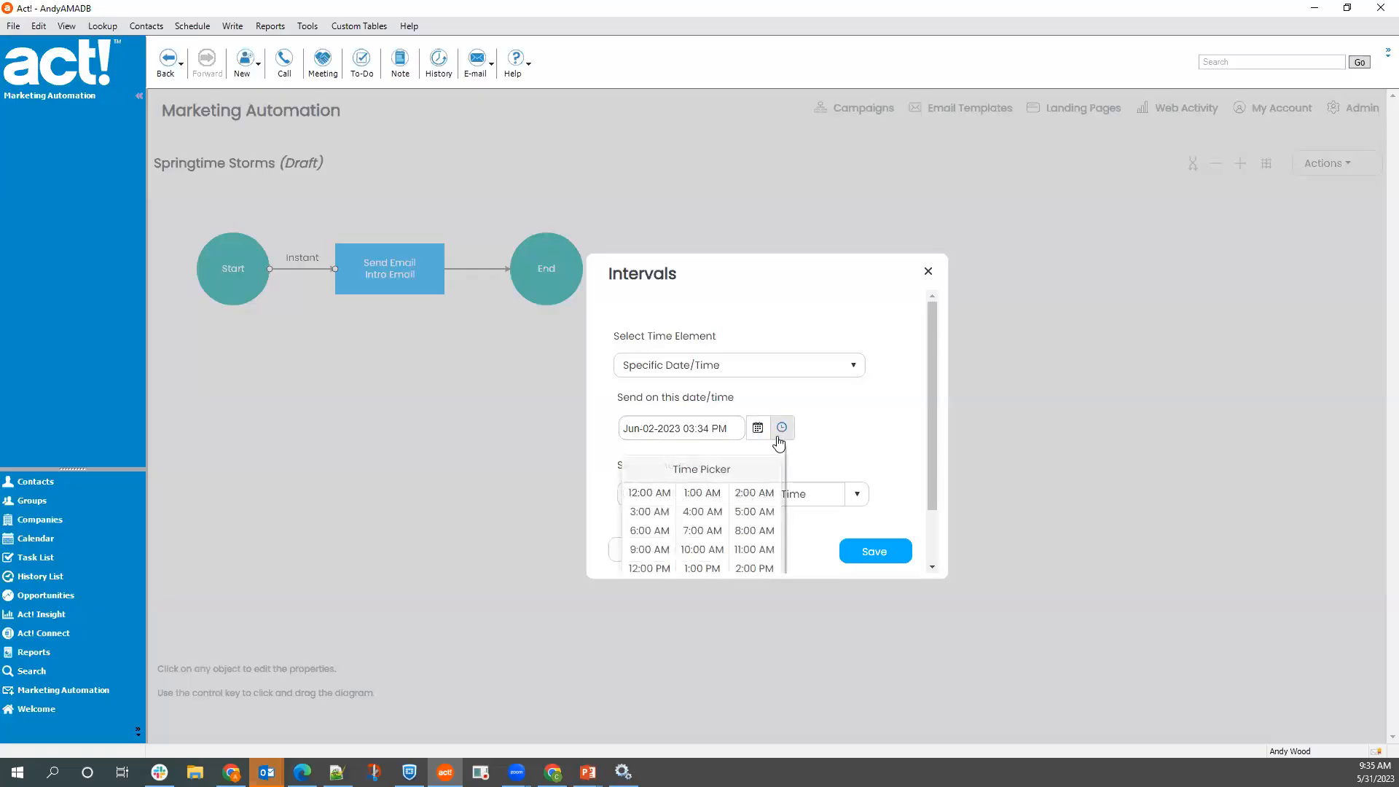
click(757, 427)
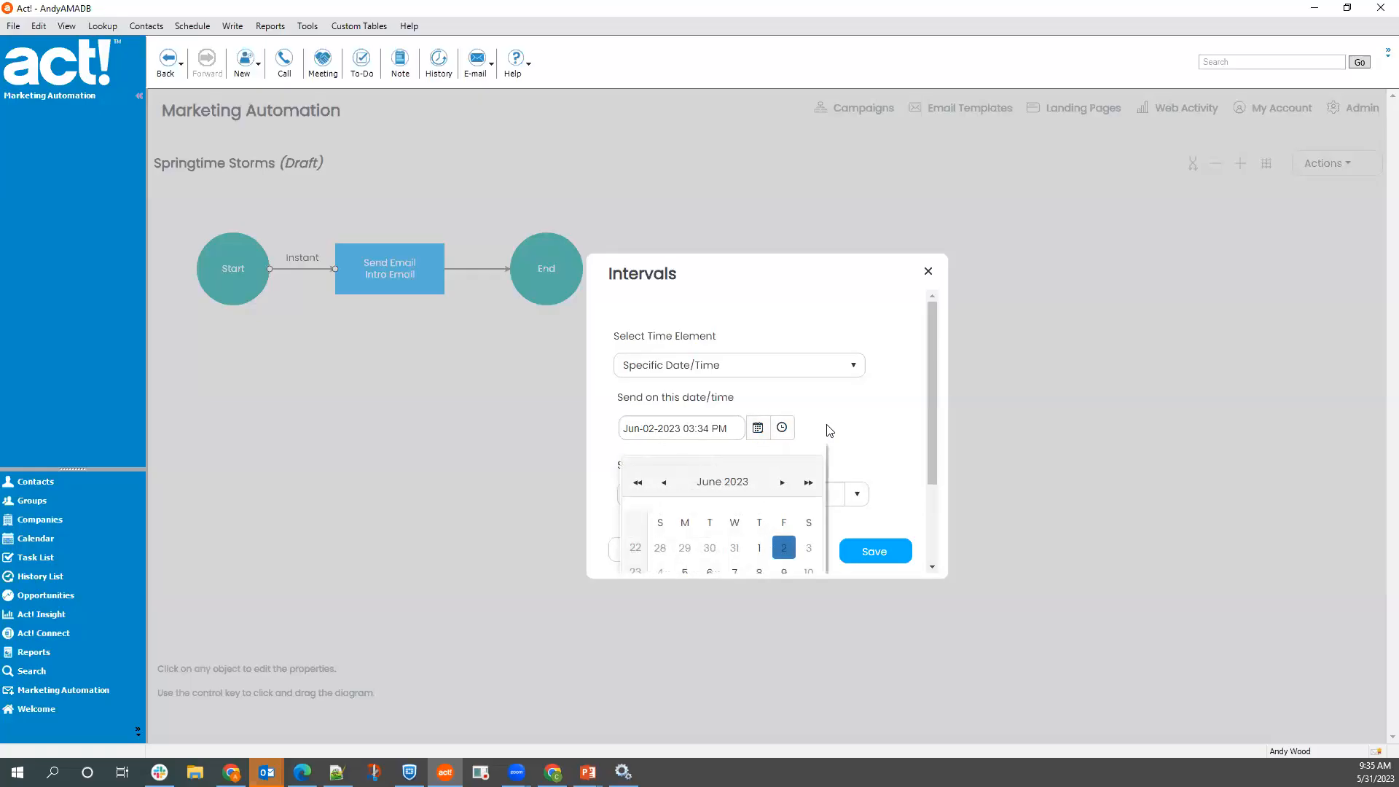
click(851, 493)
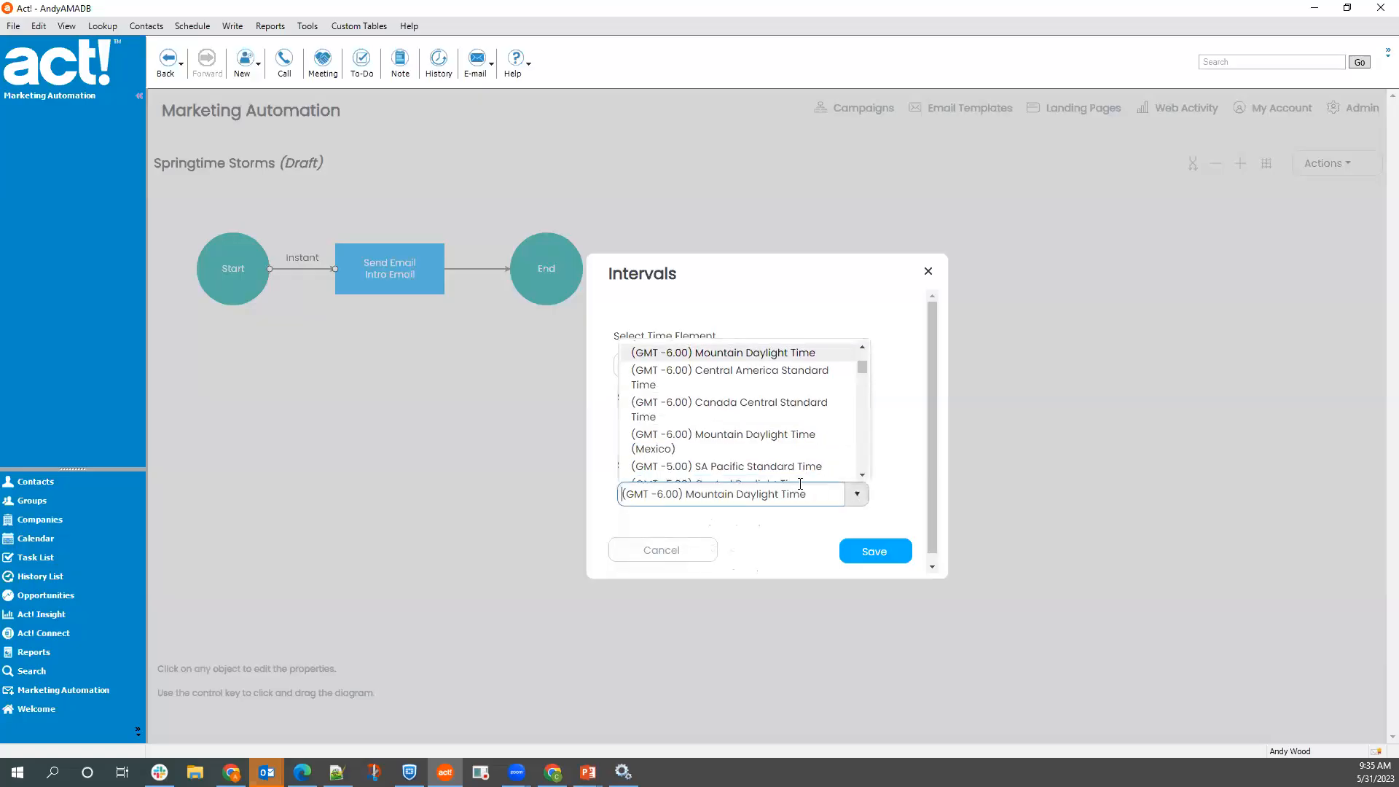
click(884, 405)
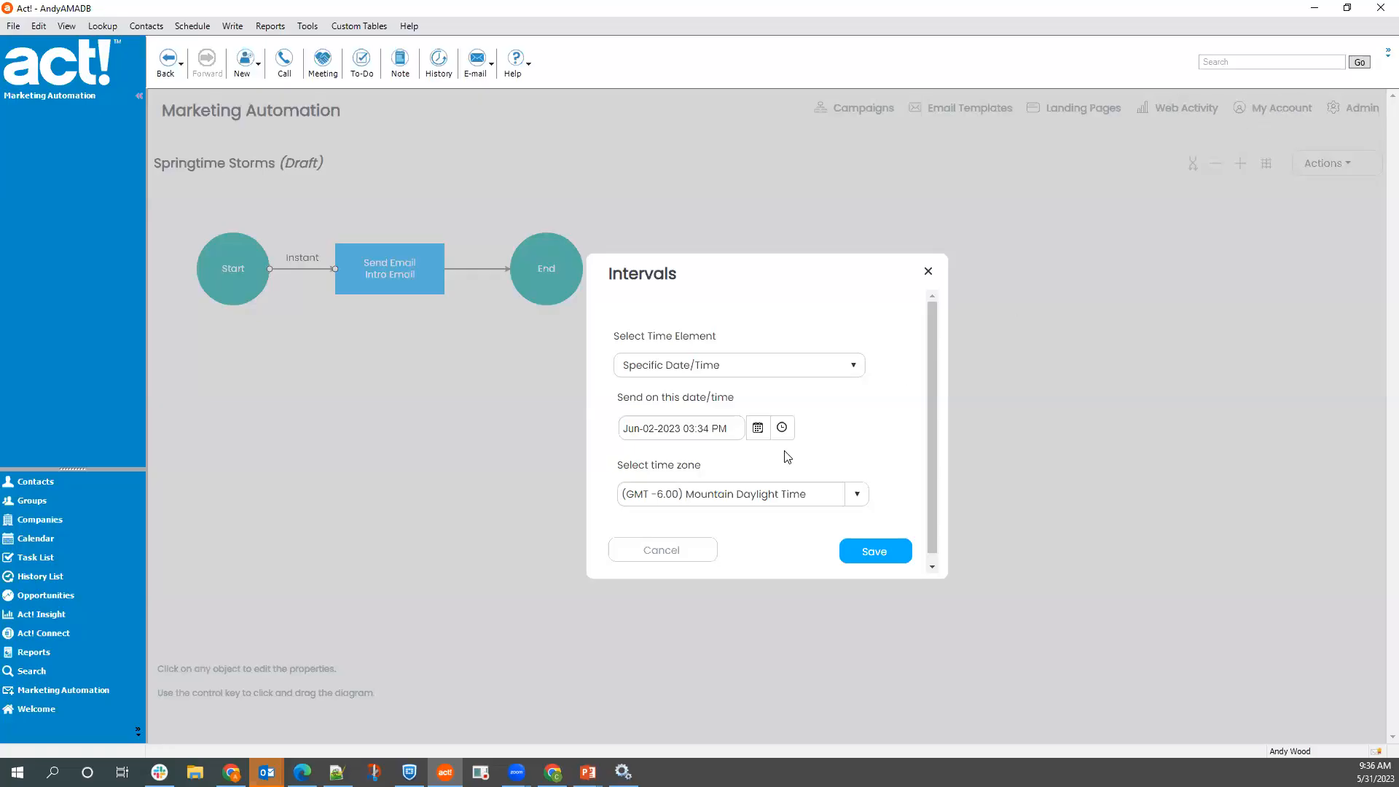
- Switch the interval's time element back to Time Interval and set the wait time to 2 weeks
click(662, 370)
right_click(666, 405)
click(660, 399)
click(657, 398)
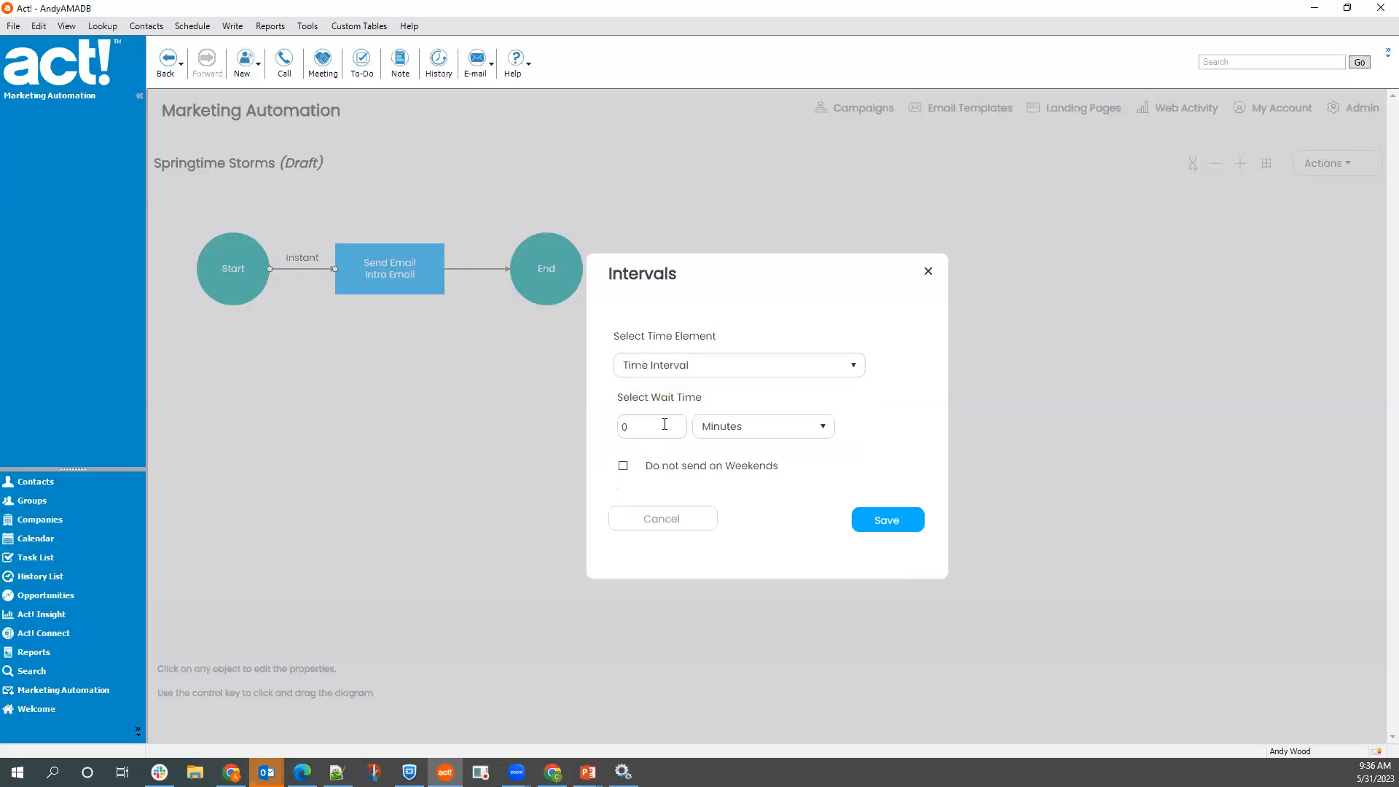
double_click(653, 426)
click(754, 431)
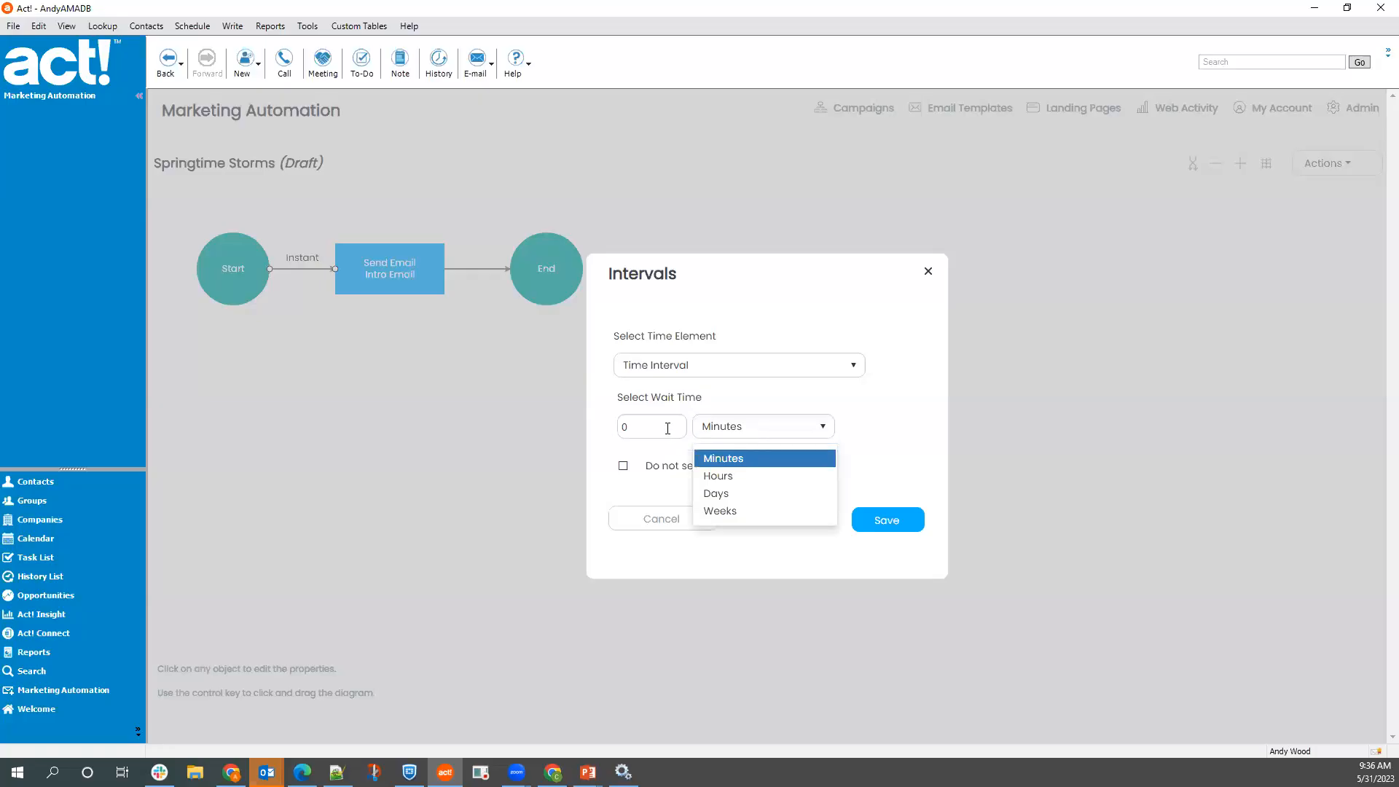
click(668, 429)
text(15)
click(750, 427)
click(724, 508)
drag(672, 432, 471, 362)
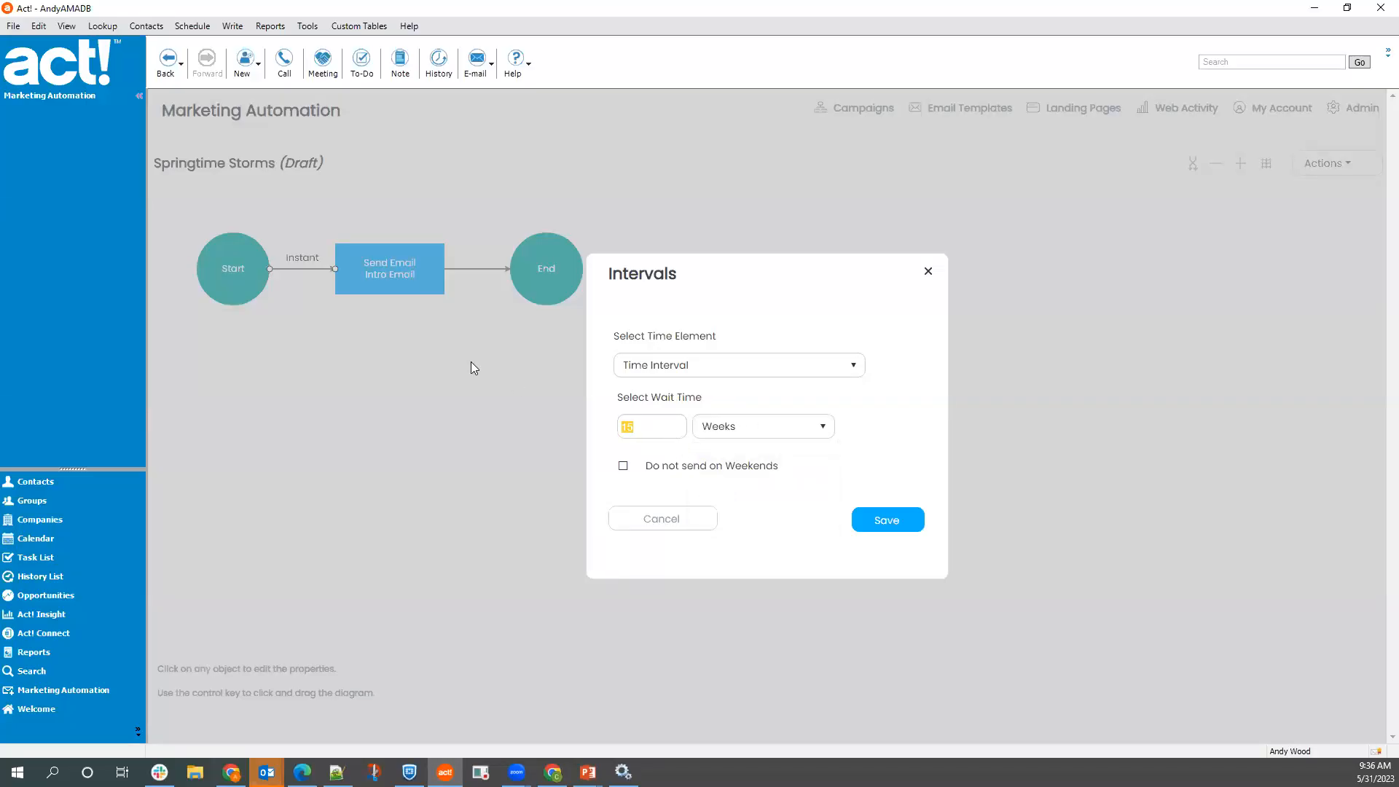
text(2)
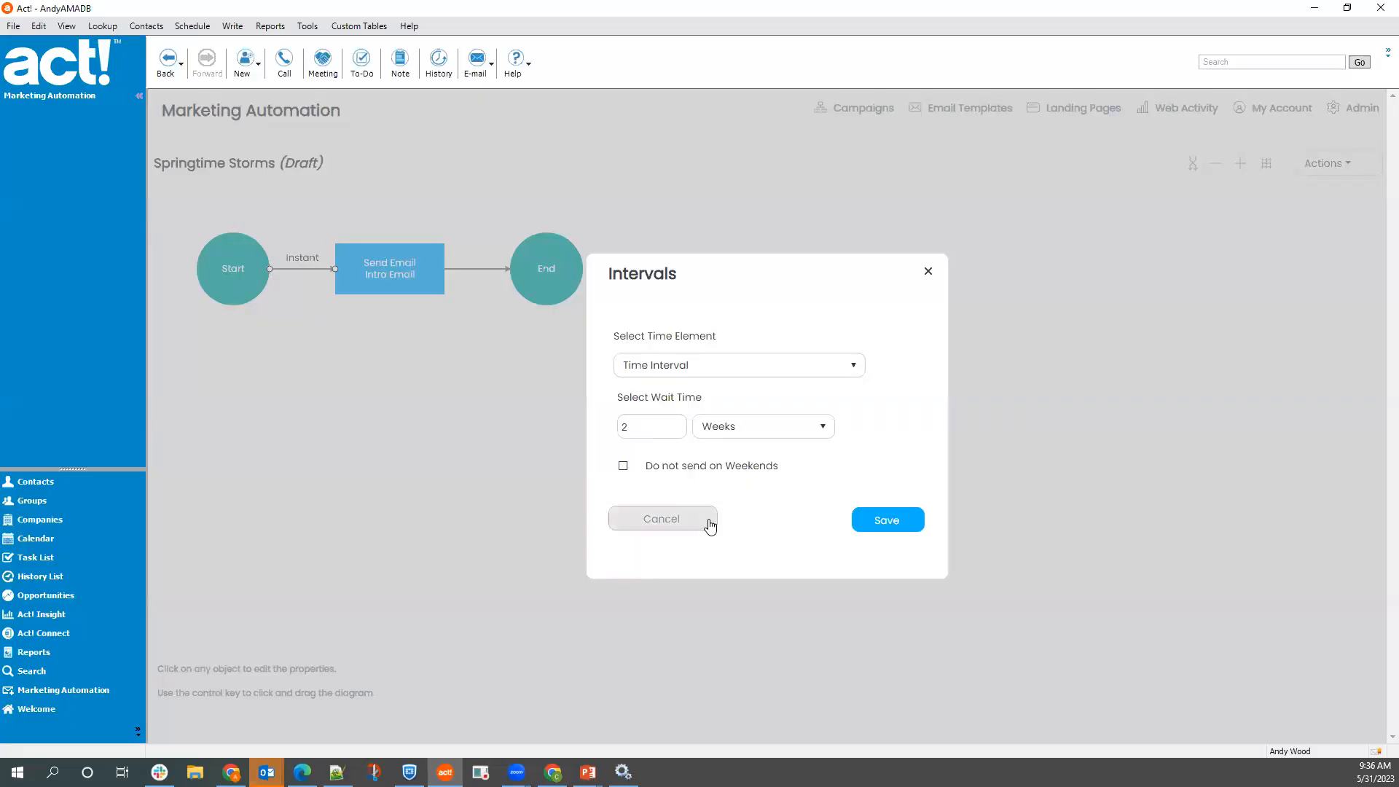
- Exclude weekend sending, set the wait time before the intro email to 0 minutes, and save the interval
click(623, 466)
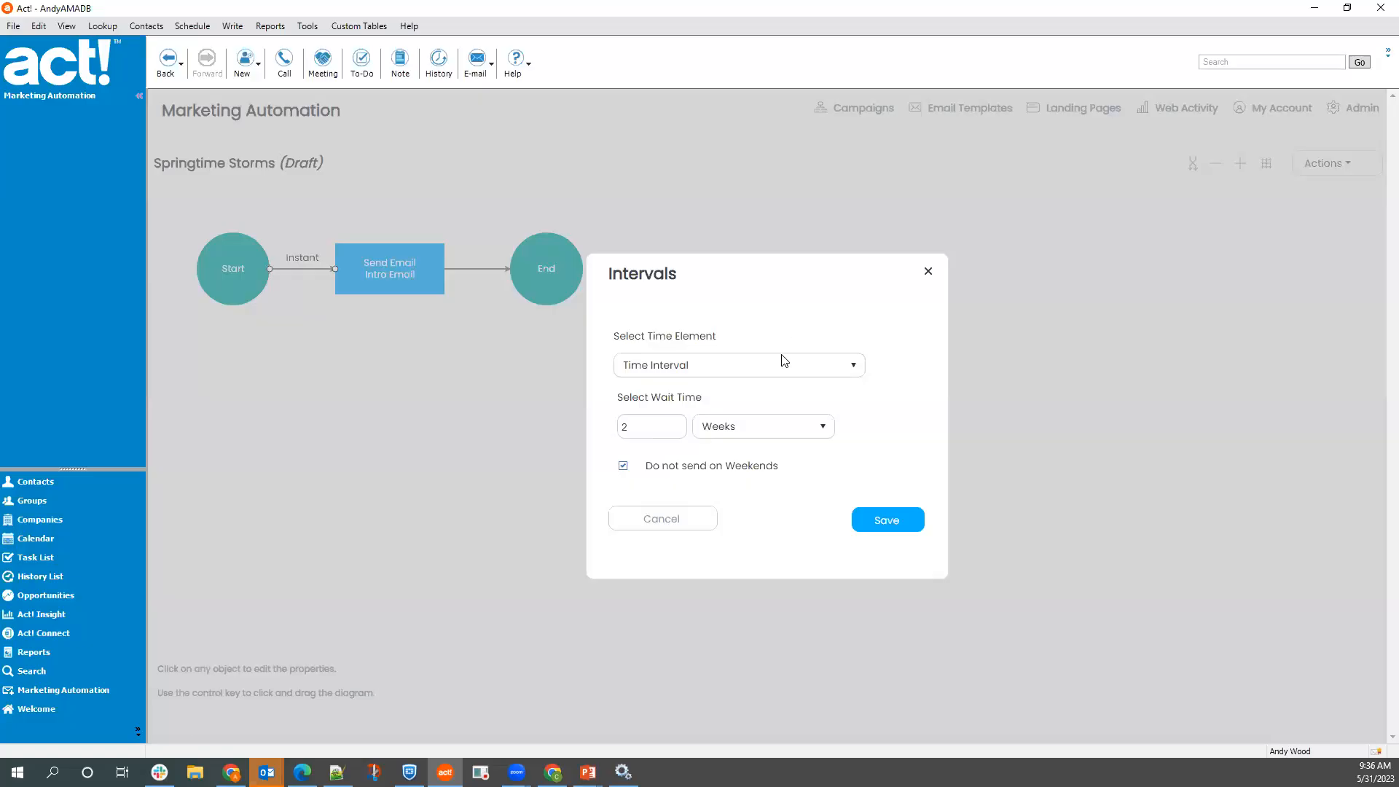
drag(631, 427, 602, 429)
text(0)
click(783, 435)
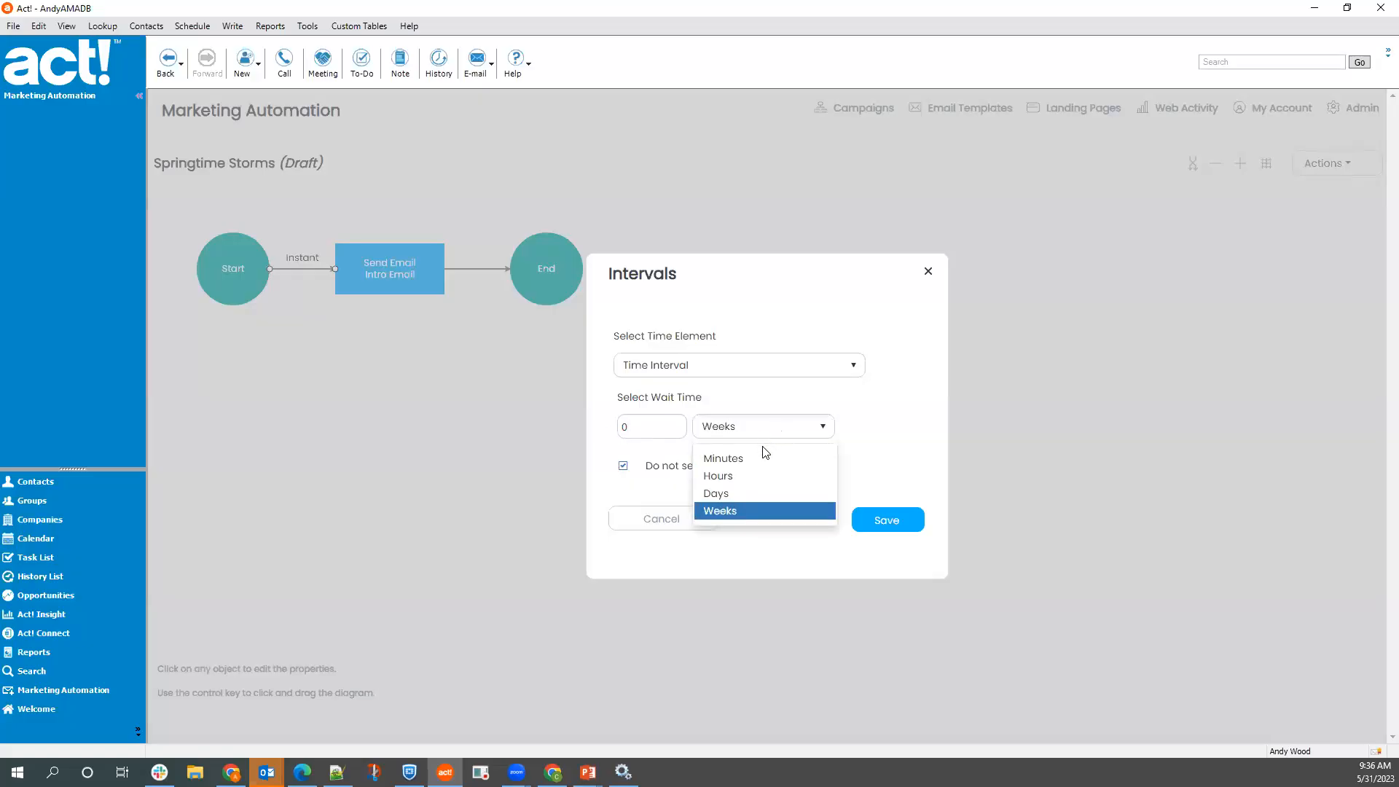
click(765, 456)
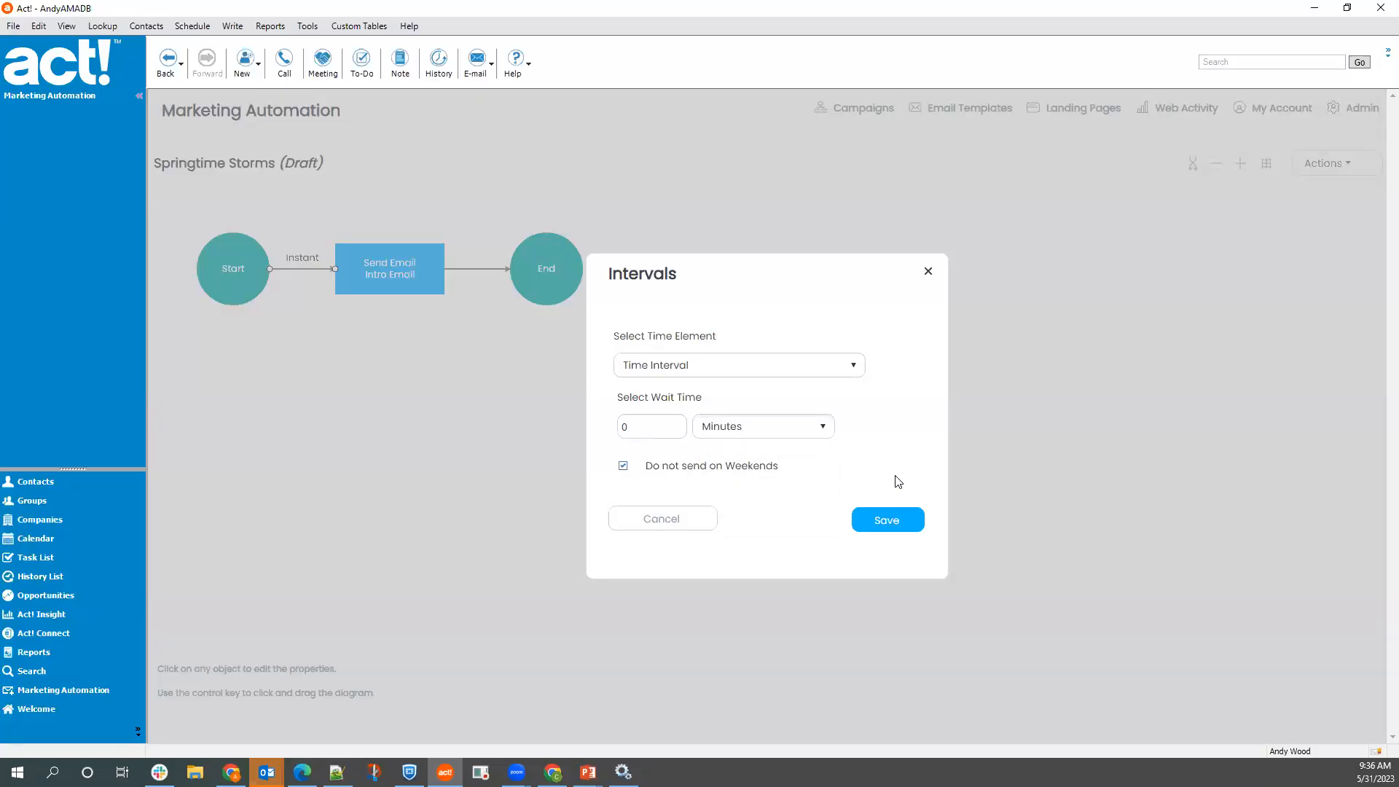
click(897, 522)
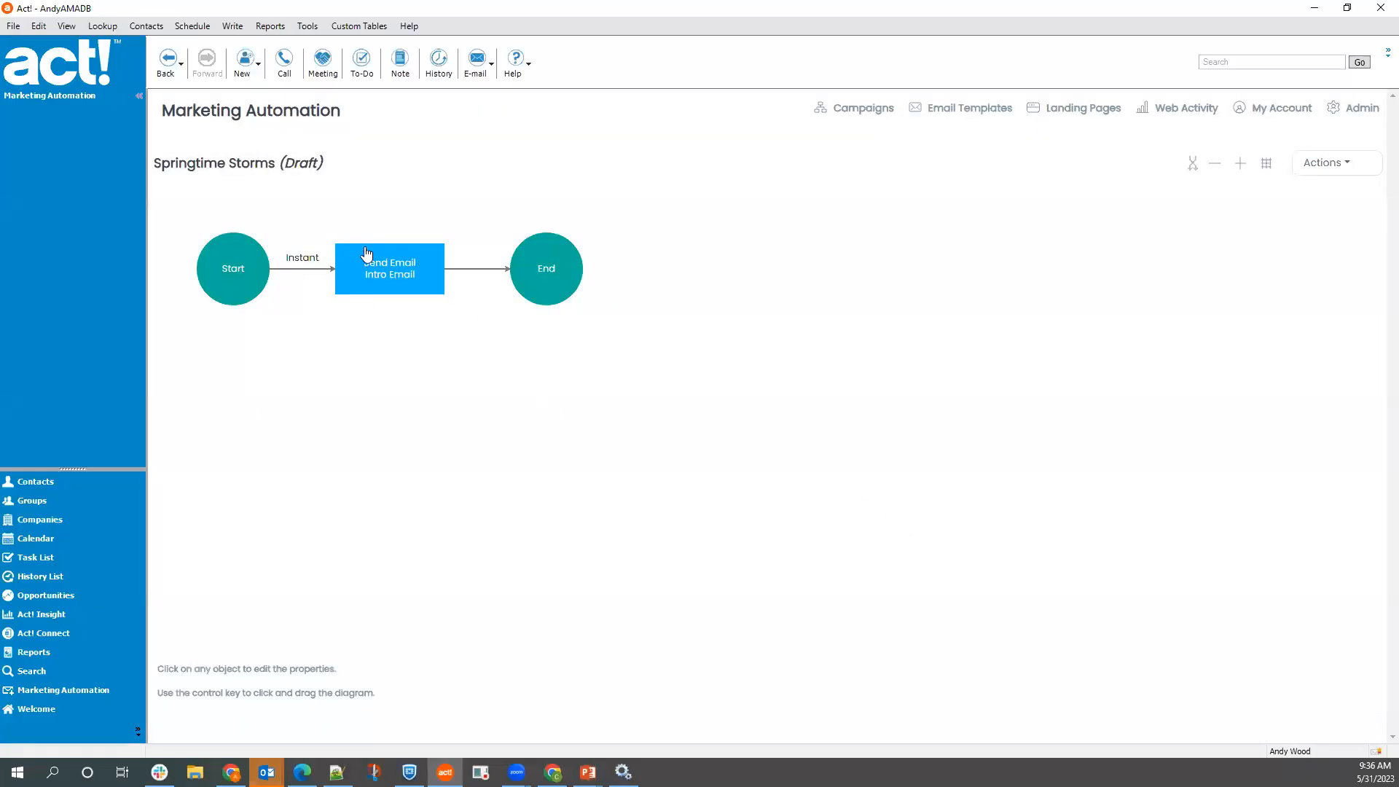
- Open the options of the Send Email step and examine which actions Change Action Type offers
click(388, 280)
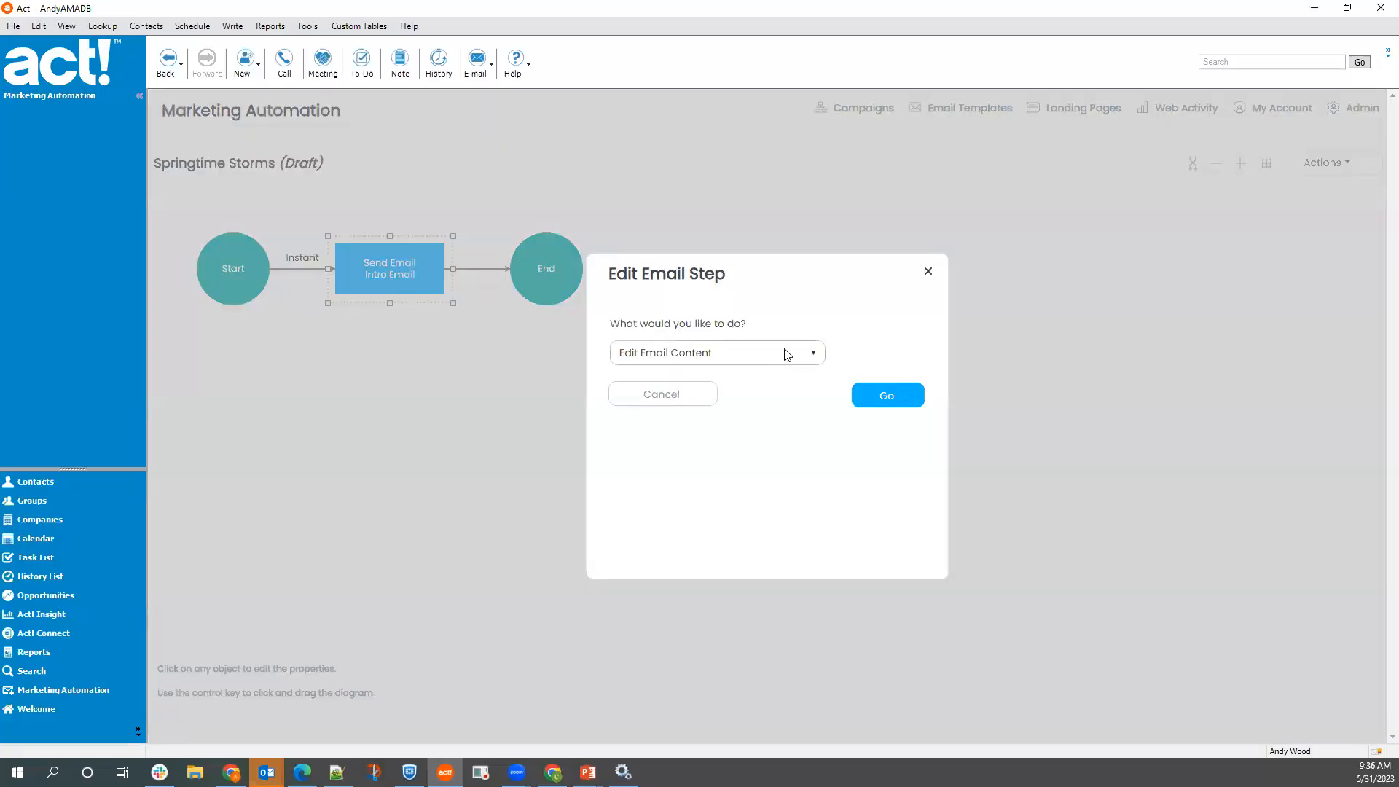
click(787, 355)
click(715, 386)
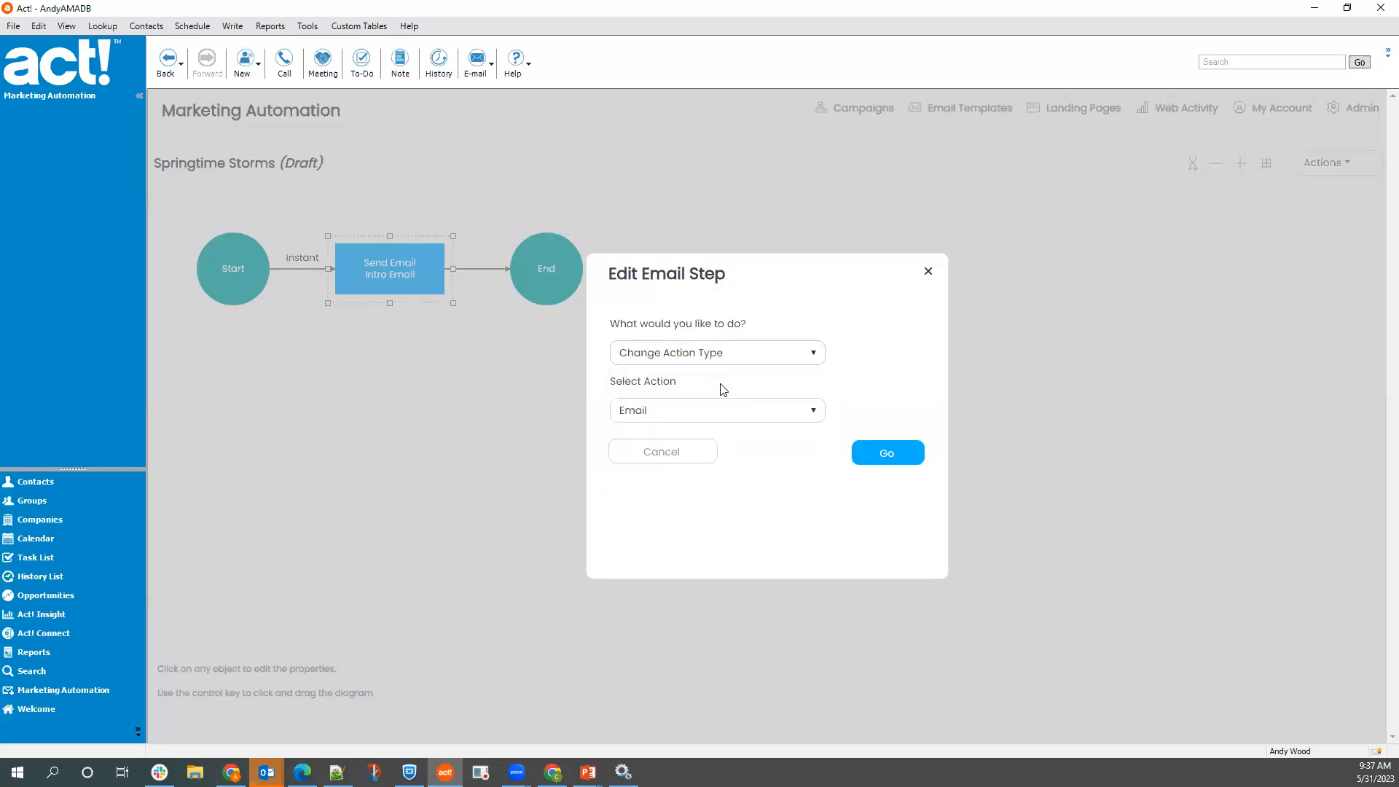
click(815, 407)
click(841, 390)
click(748, 358)
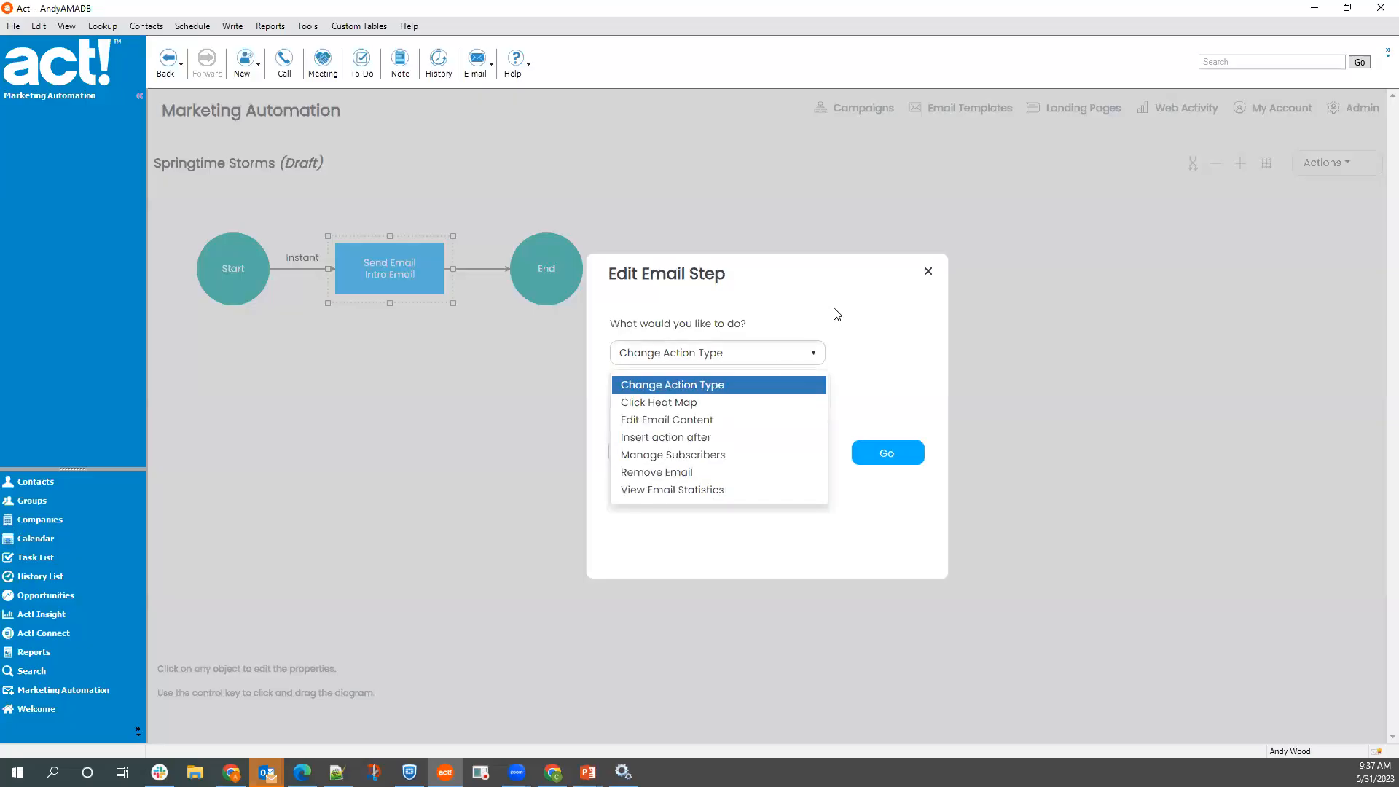
click(765, 388)
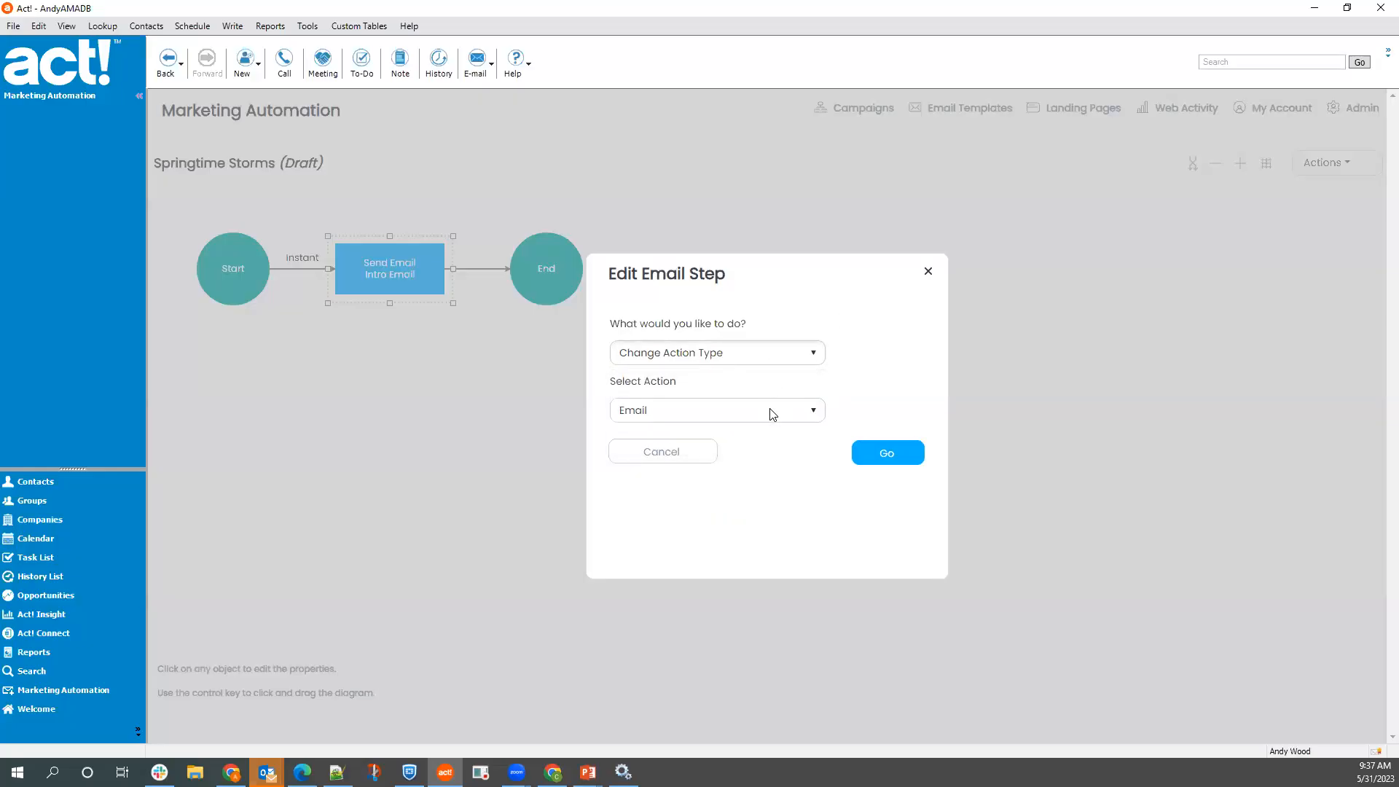
click(772, 410)
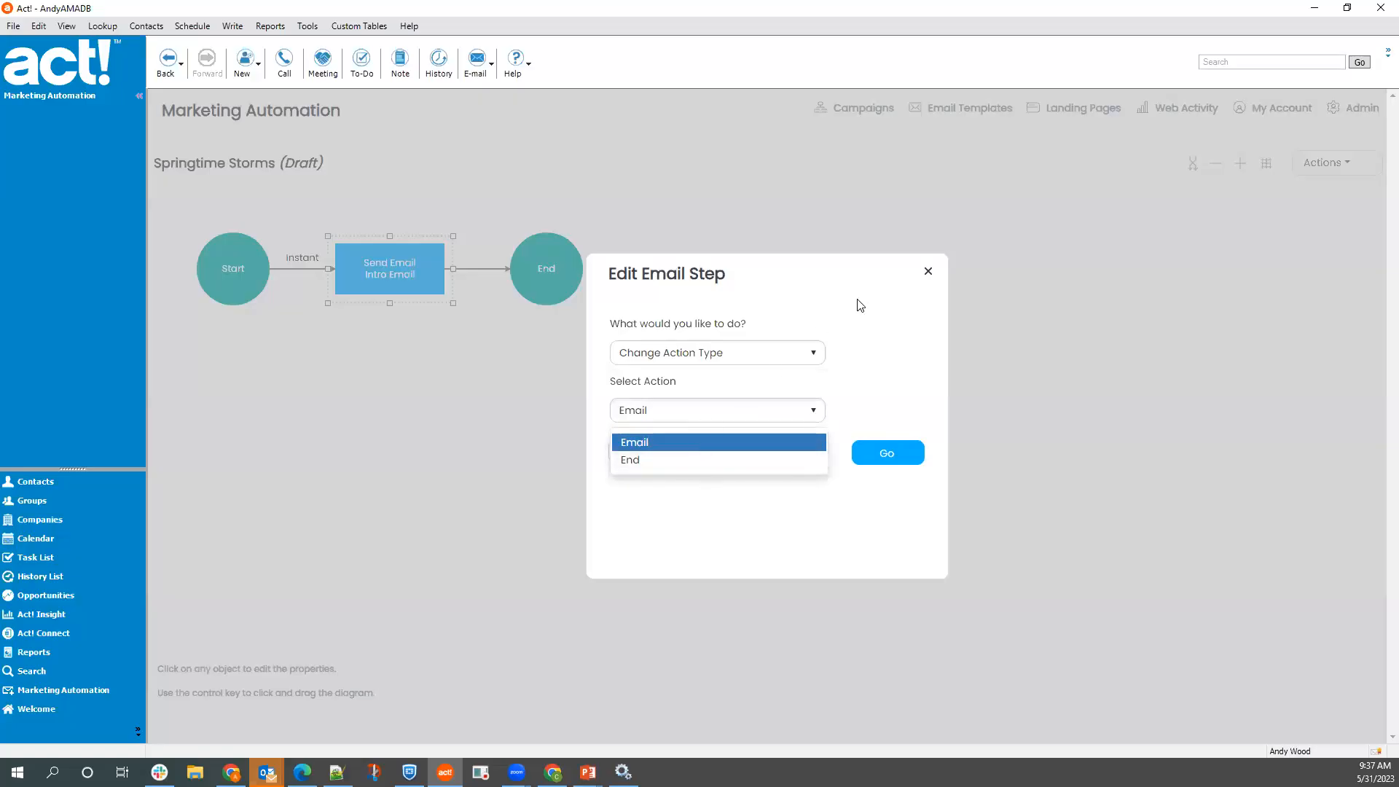
click(856, 350)
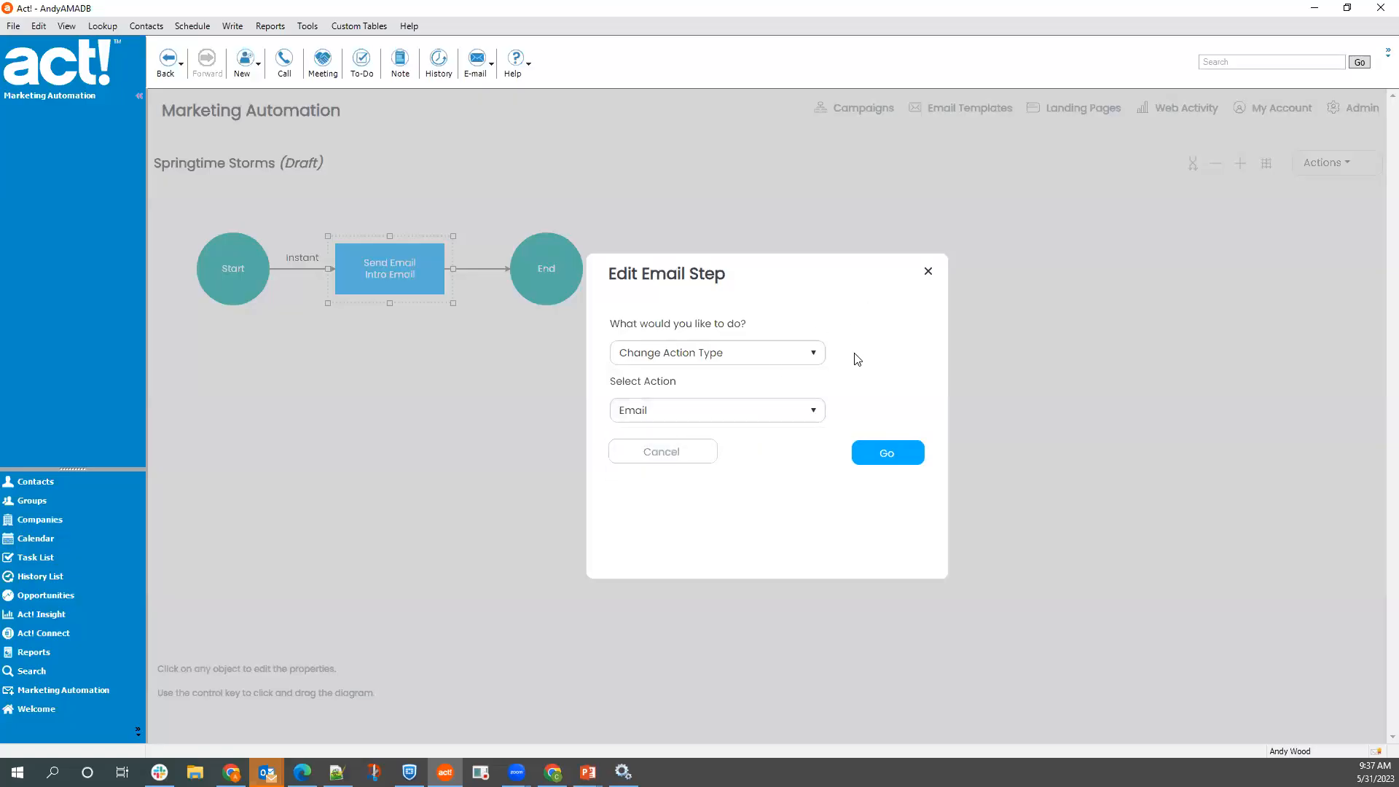
- View the click heat map of the intro email step, and return to the campaign diagram
click(765, 353)
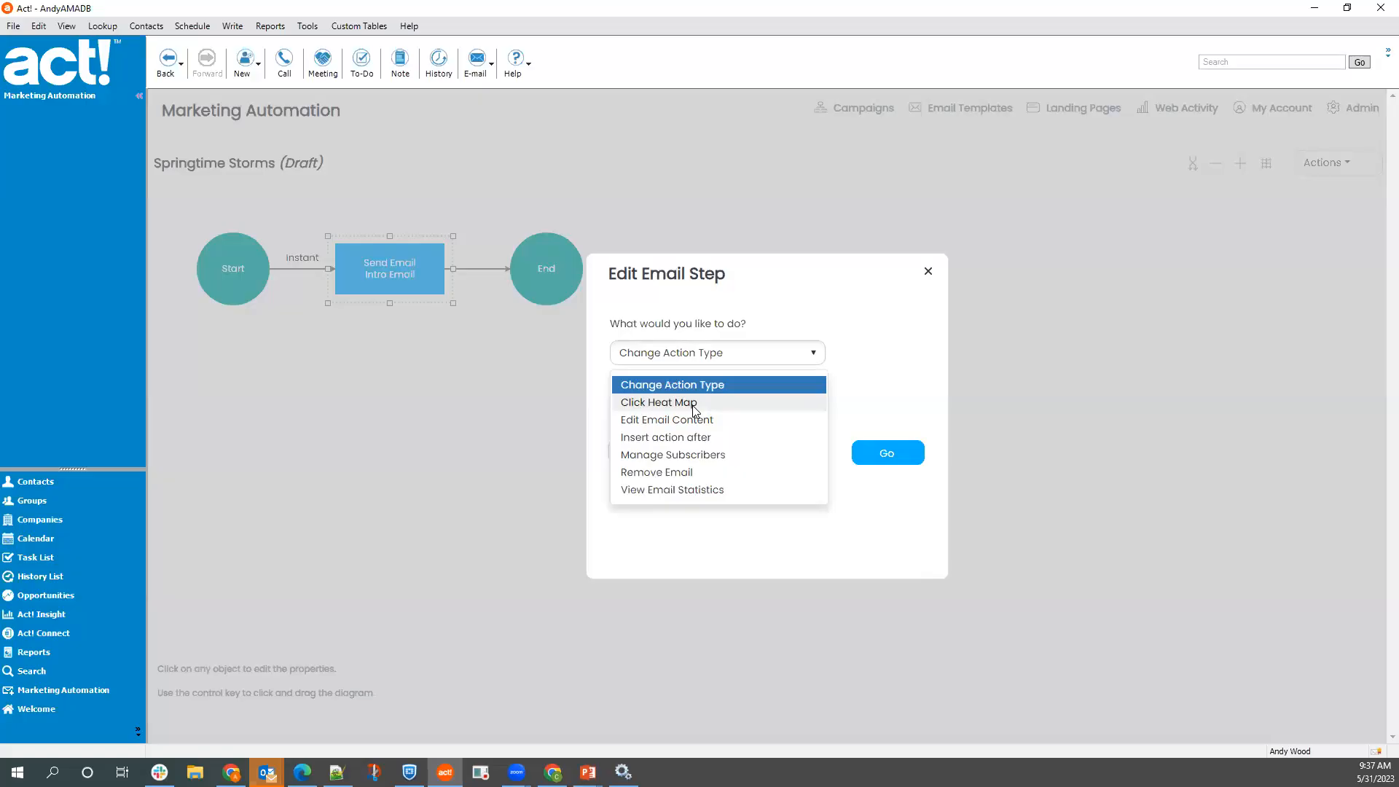
click(685, 421)
click(714, 359)
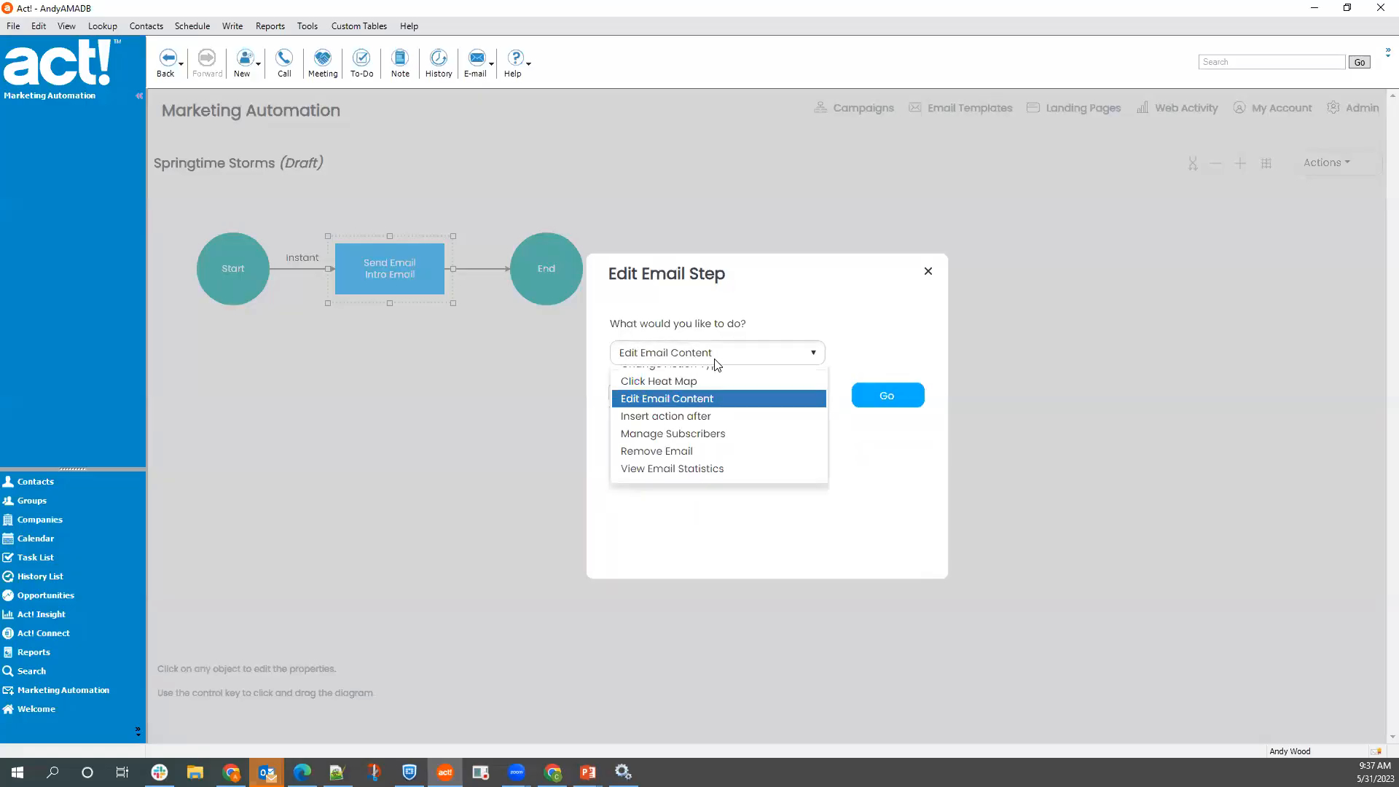
click(698, 401)
click(888, 399)
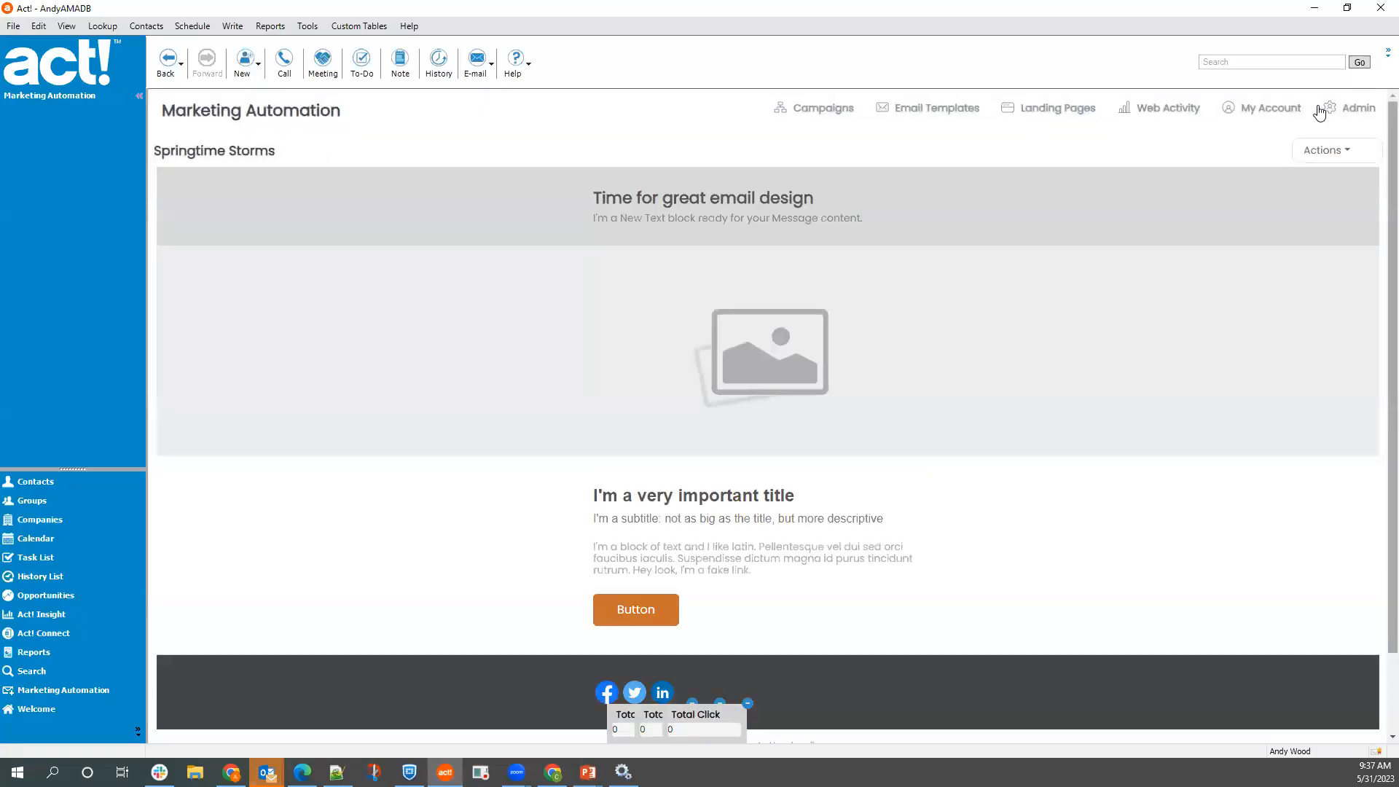
click(1318, 153)
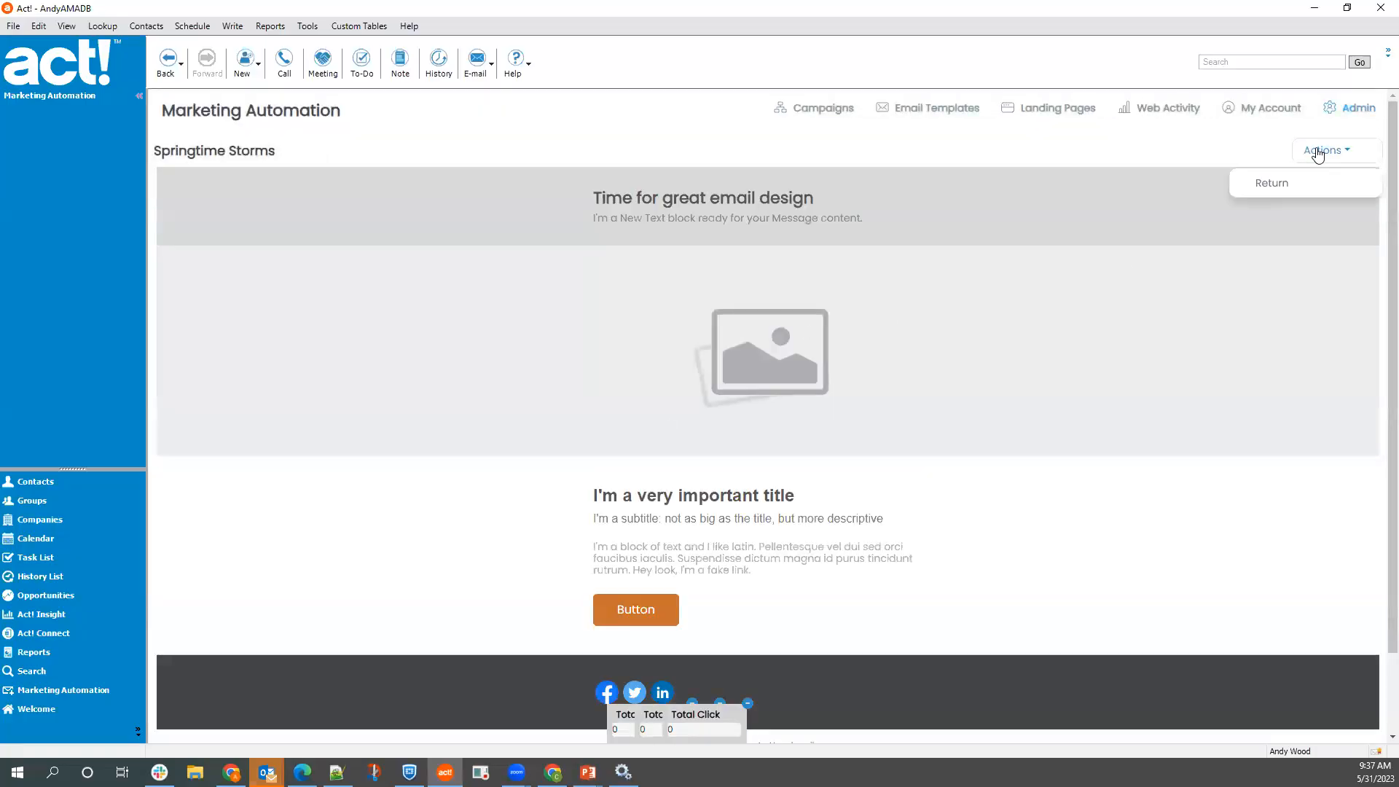
click(1293, 184)
- Open the content of the Send Email step's intro email for editing
click(391, 273)
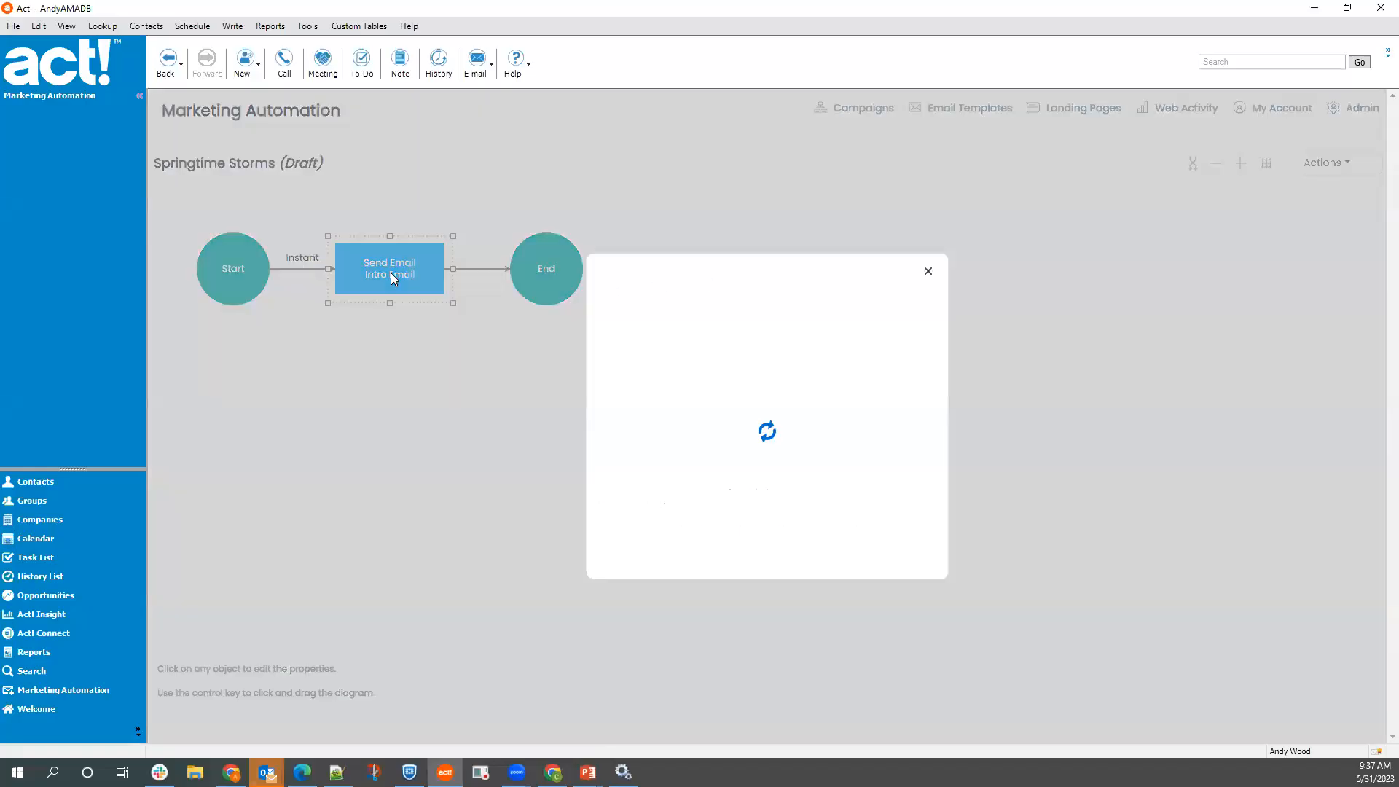
click(784, 362)
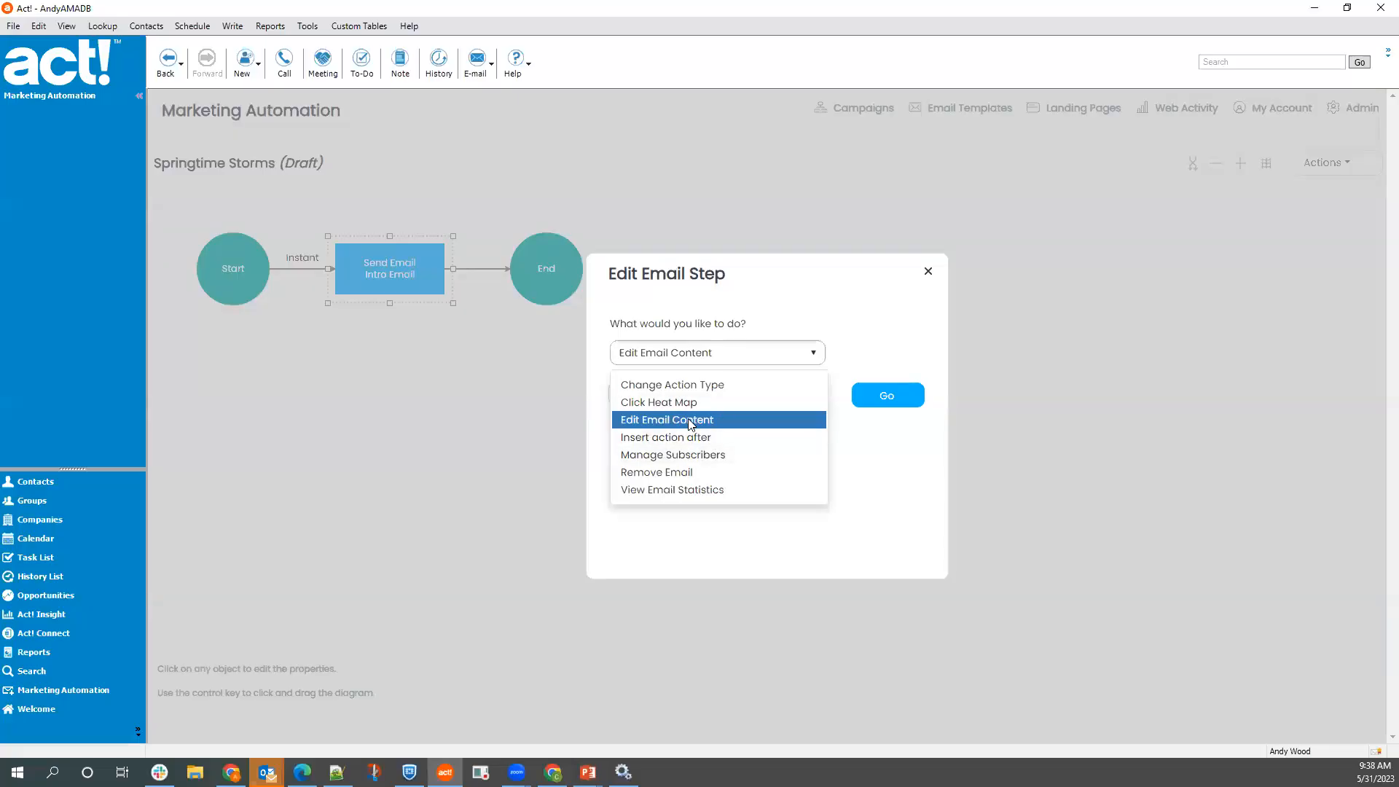
click(879, 394)
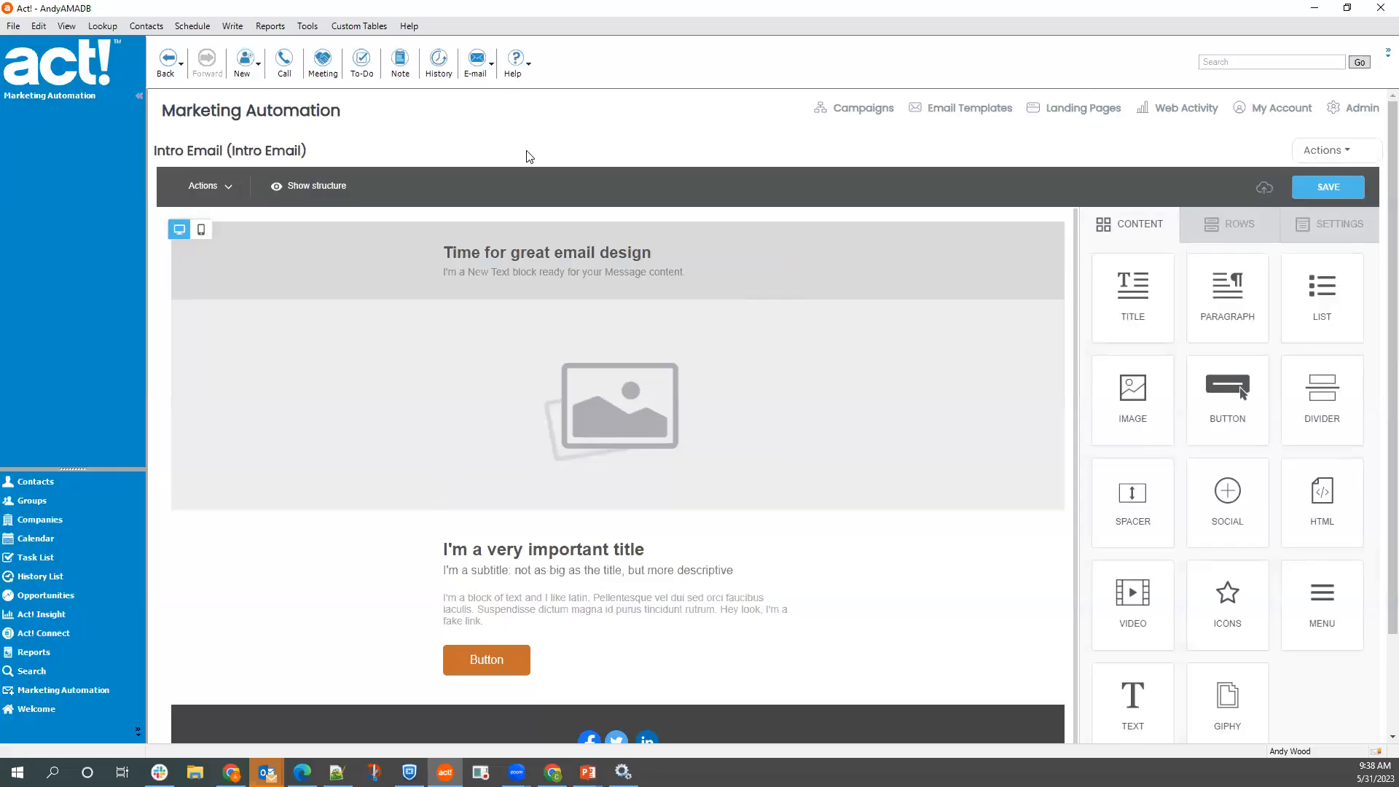
- Import the saved StormTime template from My Templates into the intro email and save the email
click(1335, 150)
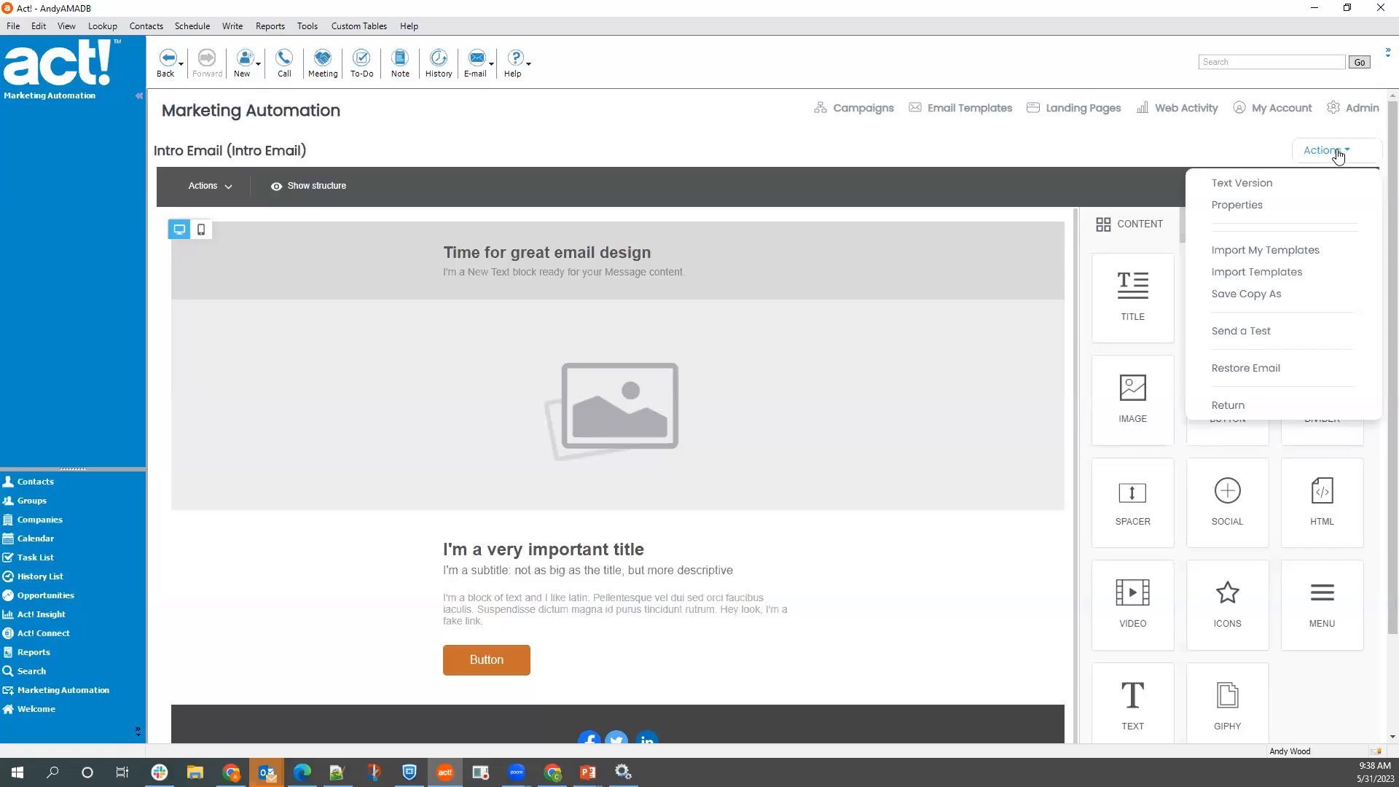
click(1336, 153)
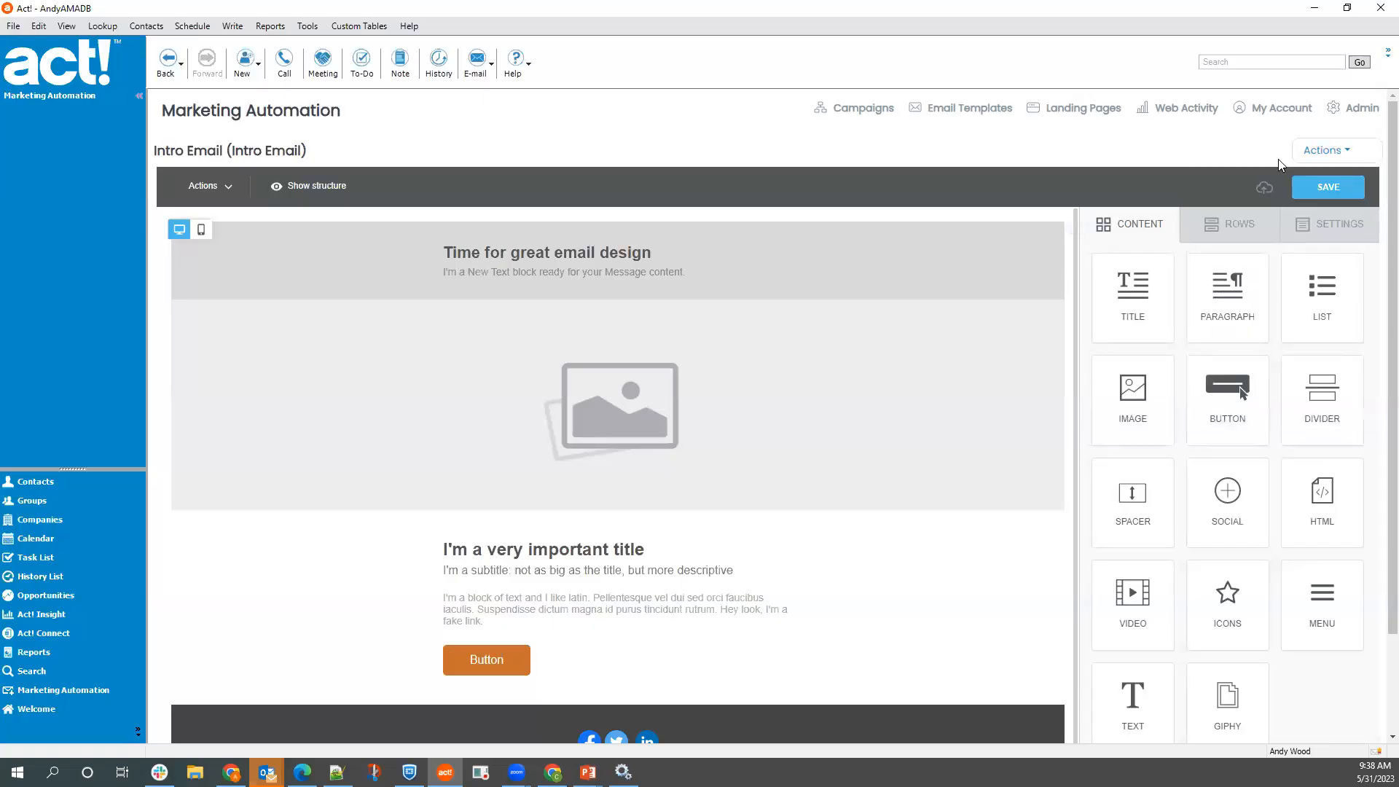
click(1330, 154)
click(1284, 251)
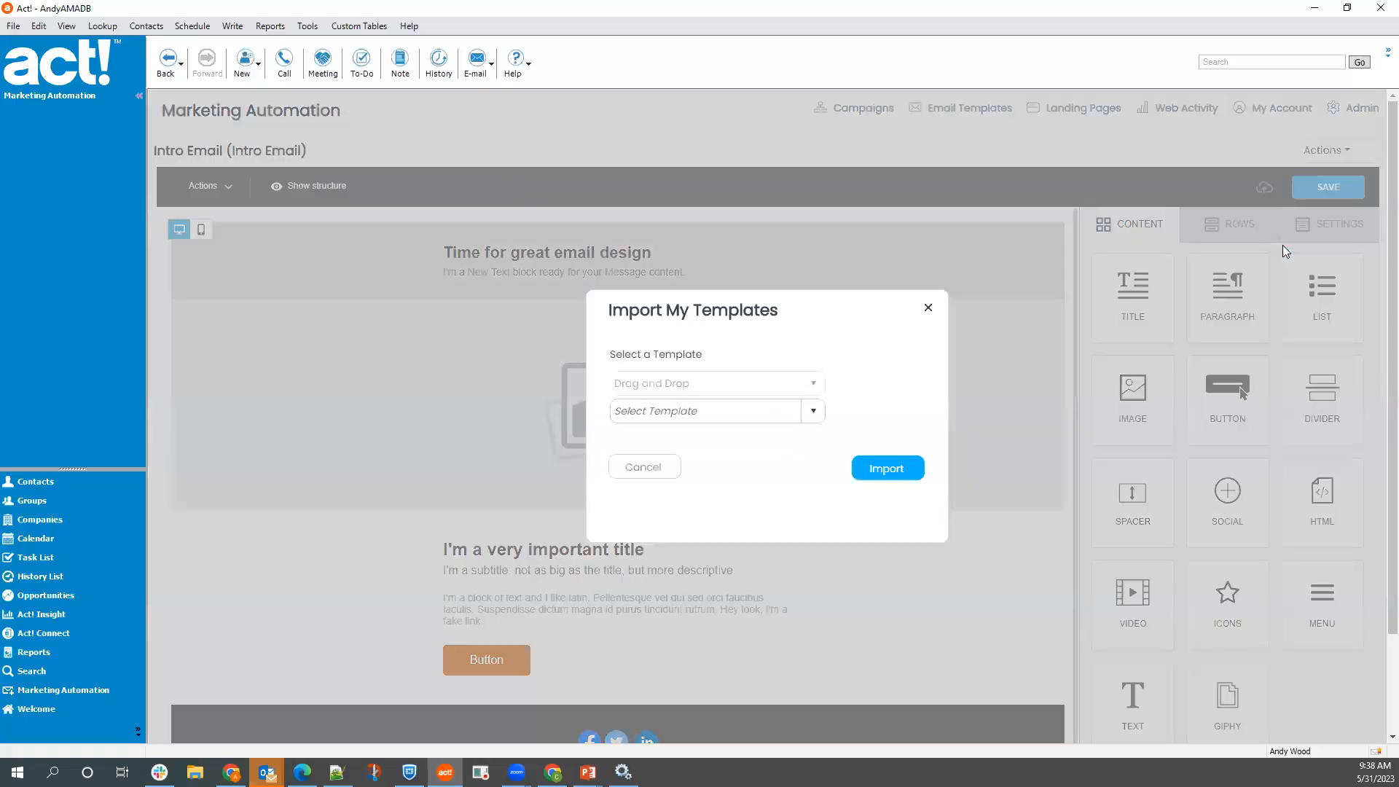
click(813, 410)
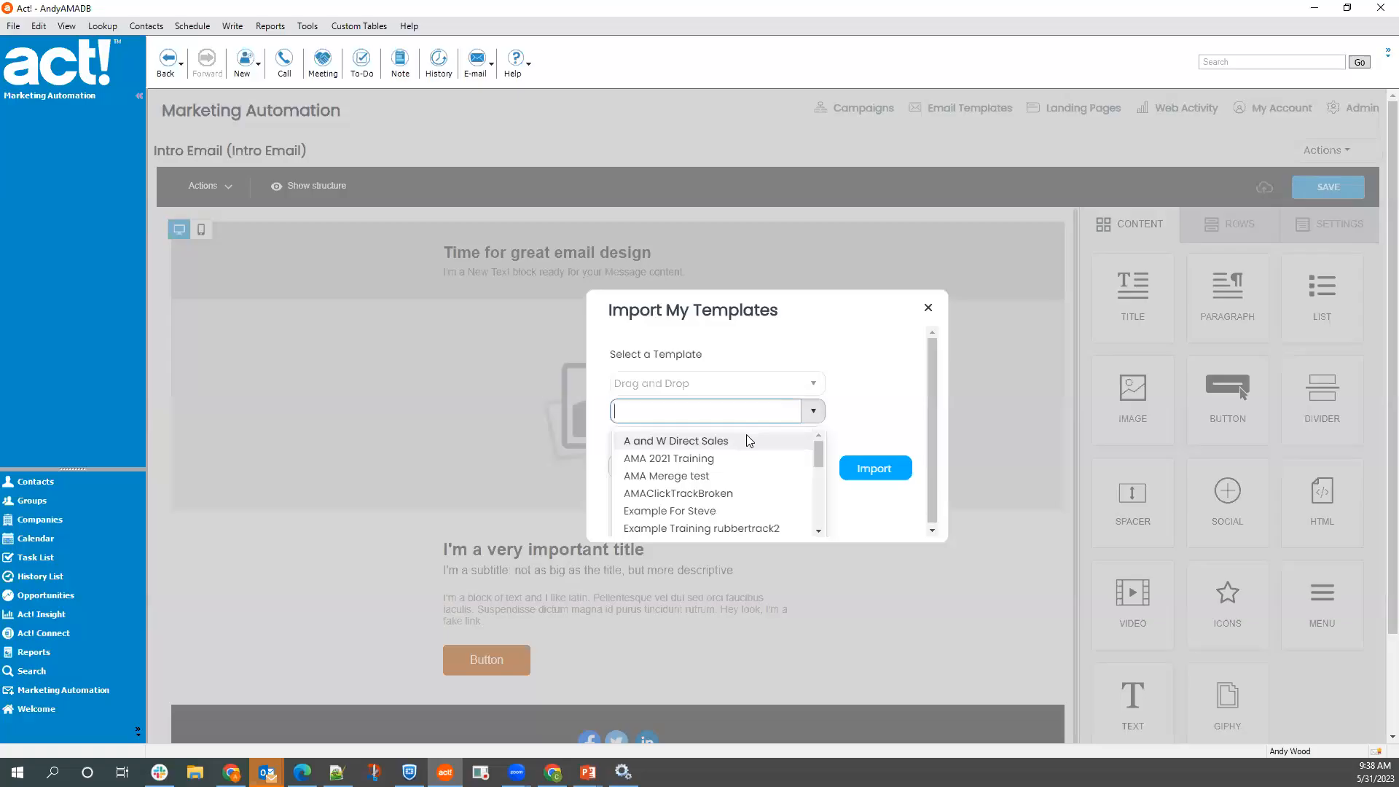
scroll(746, 434, down, 3)
scroll(750, 437, down, 2)
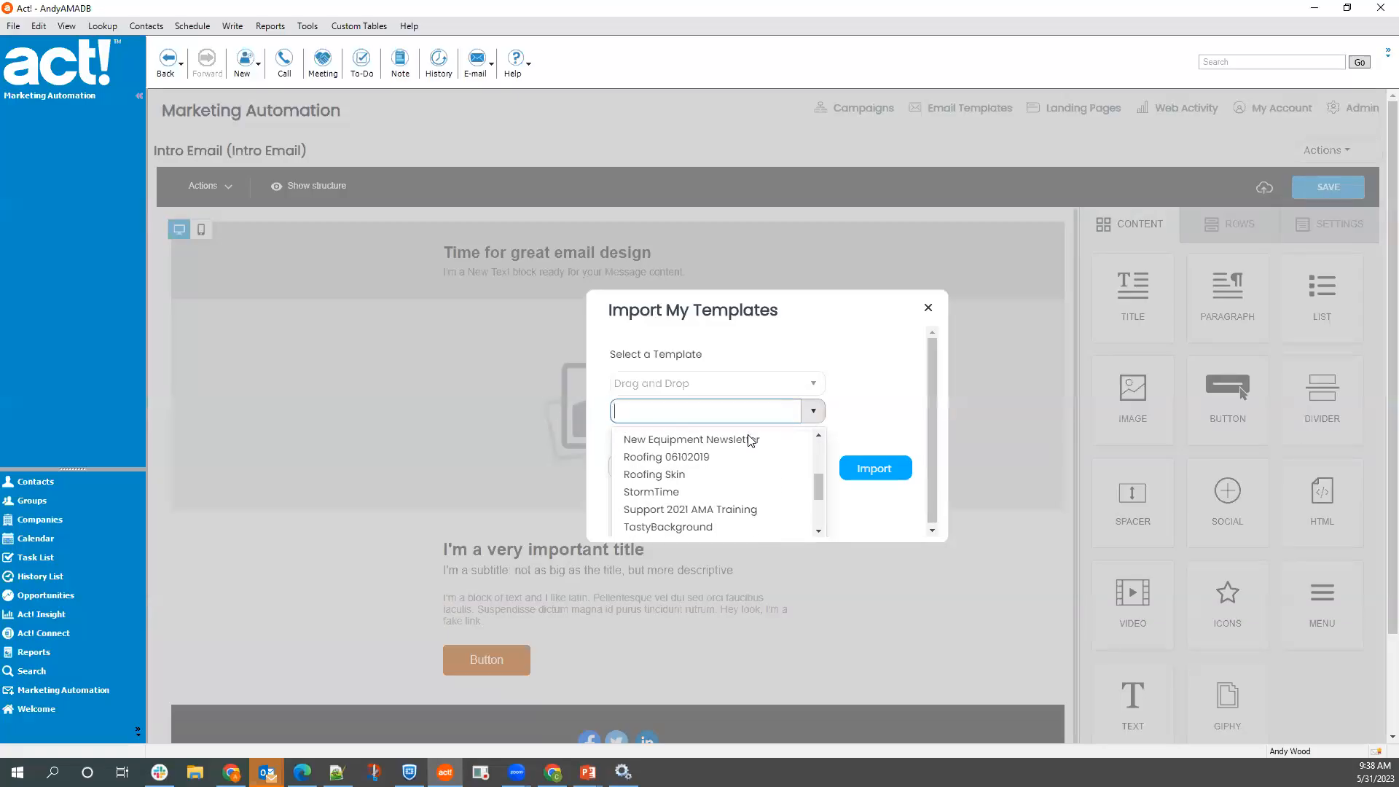
click(693, 489)
click(880, 474)
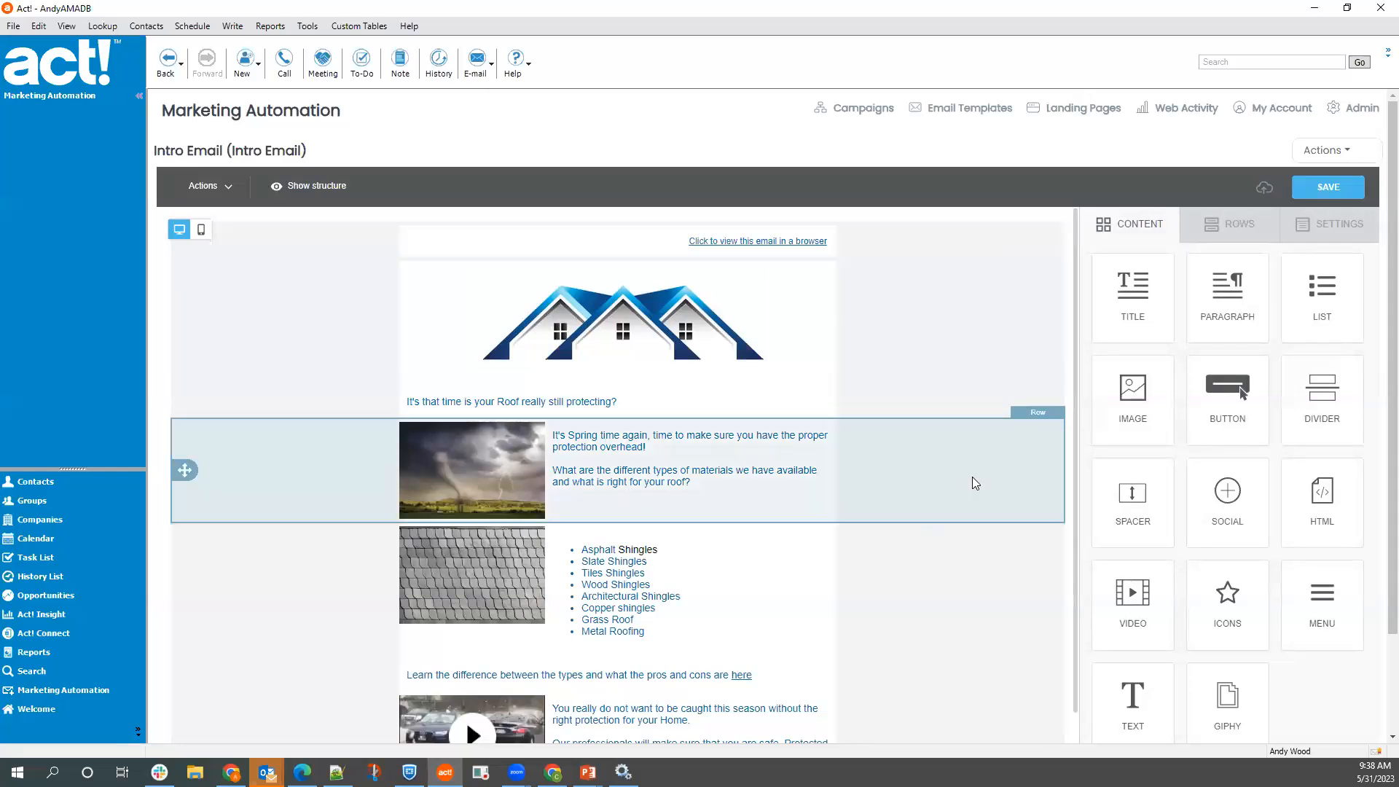
scroll(972, 476, down, 2)
scroll(971, 477, up, 2)
click(1315, 191)
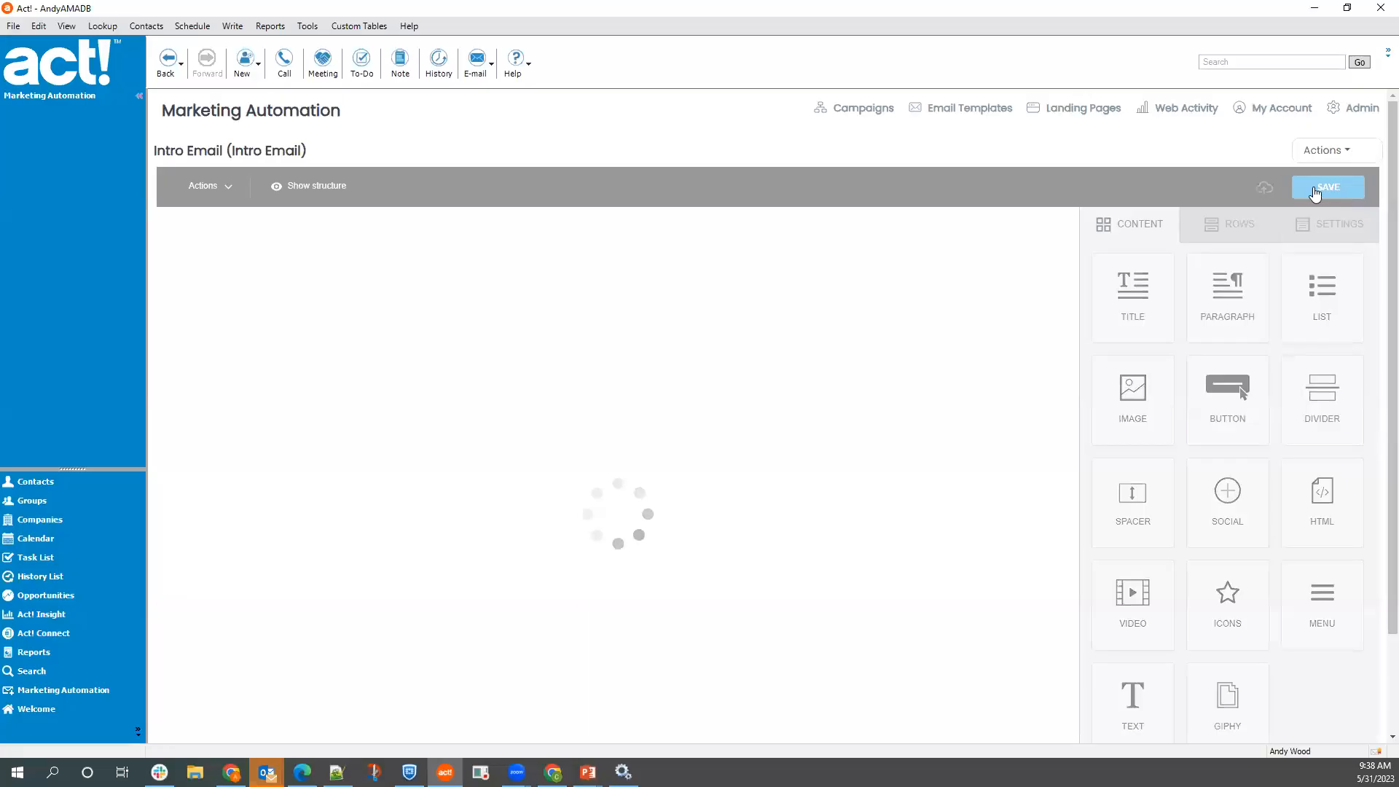
- Examine the saved versions offered for restoring the intro email, and return to the email editor
click(1339, 153)
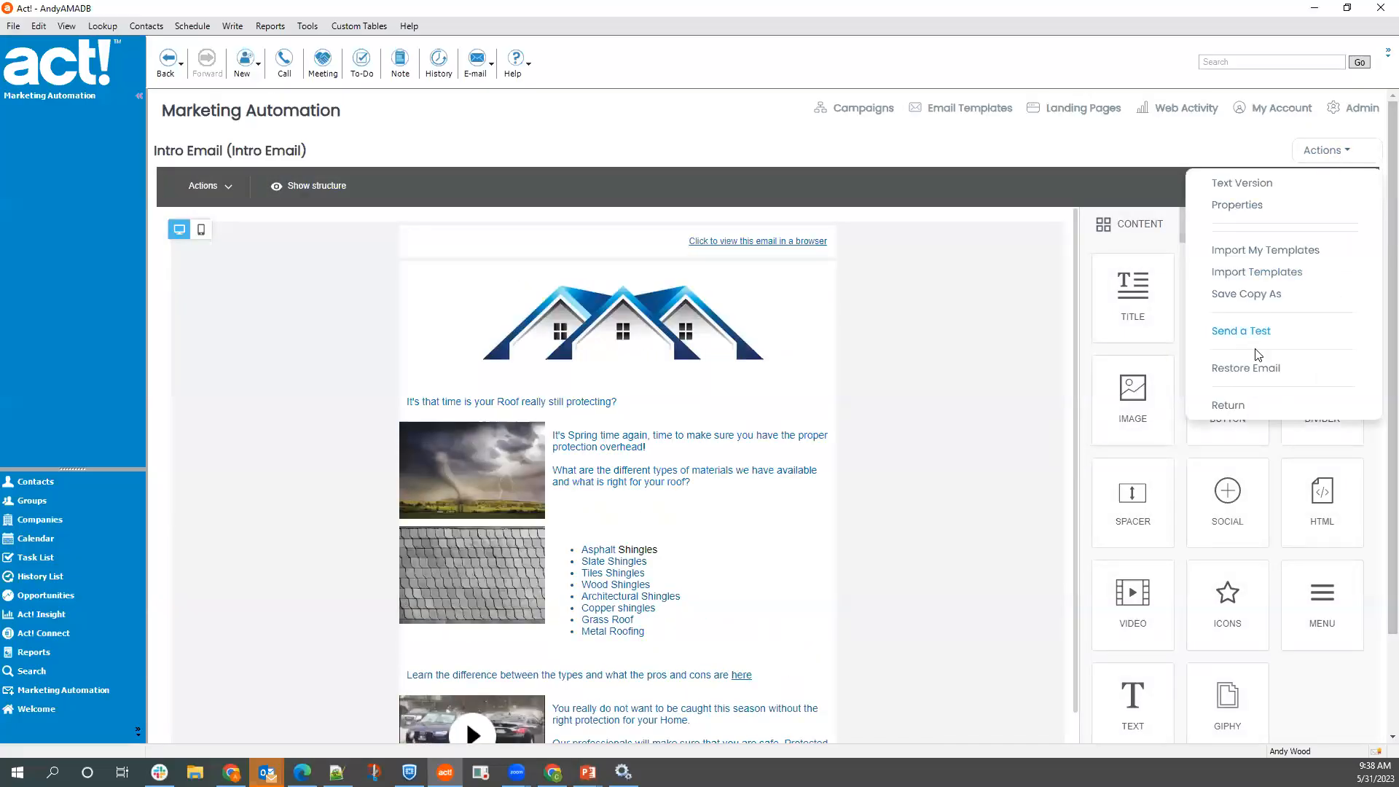
click(1268, 369)
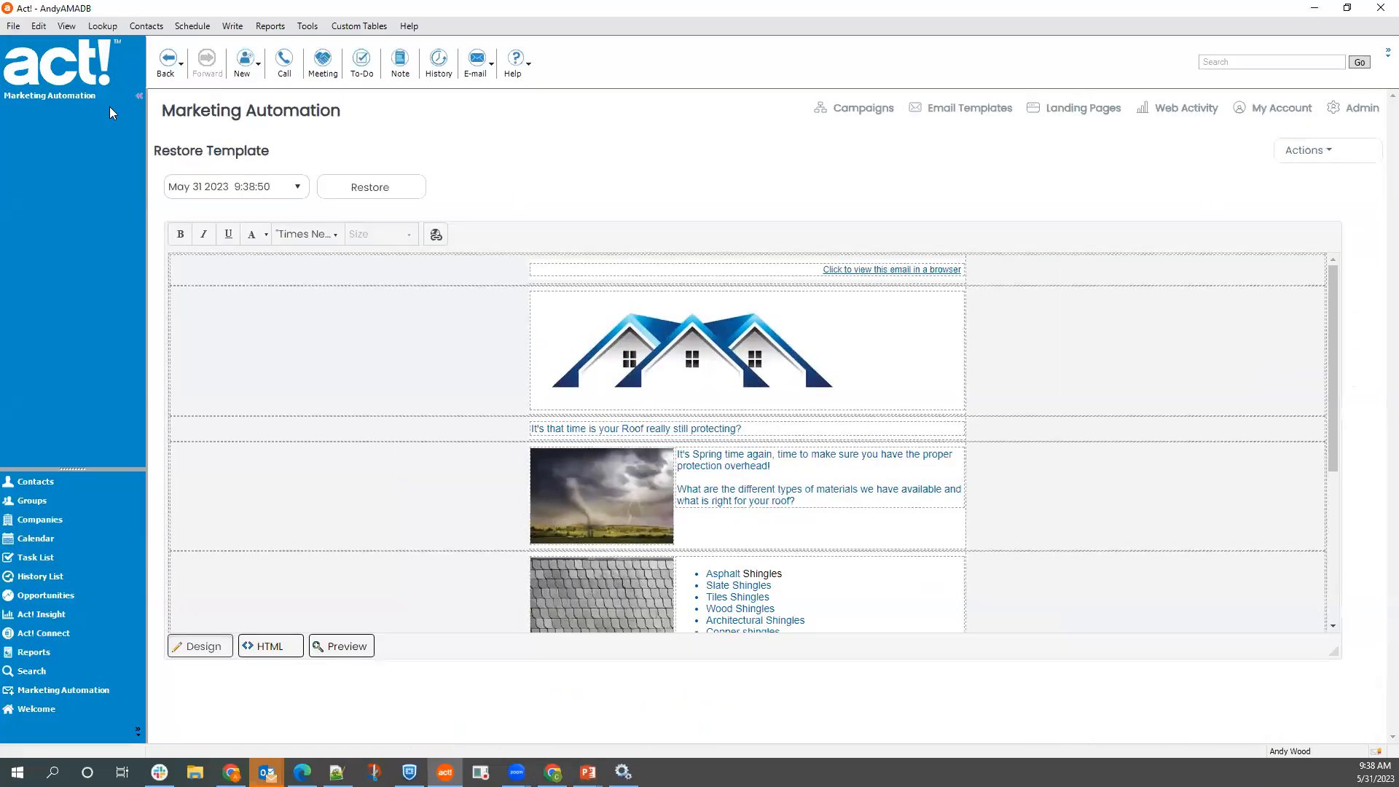
click(299, 188)
click(1299, 149)
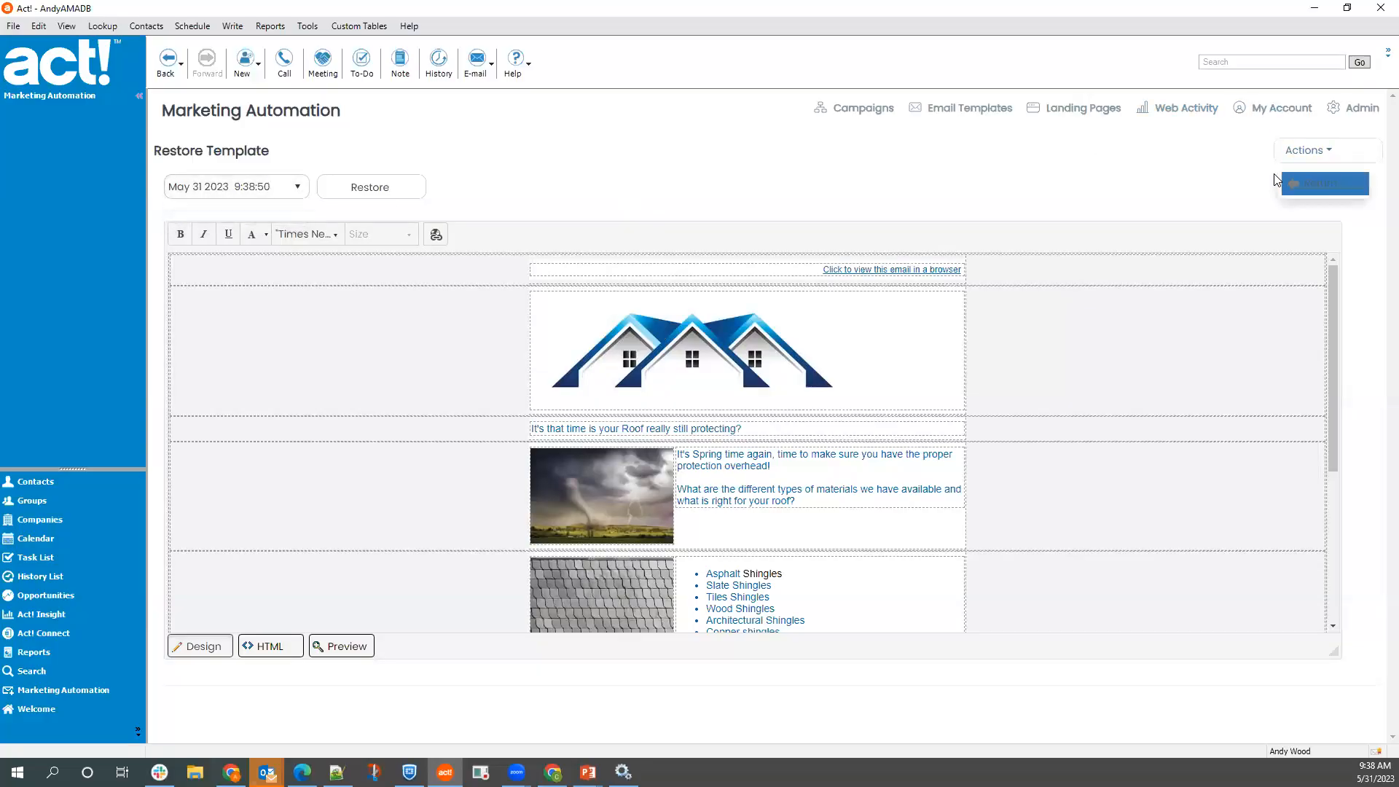
click(1279, 182)
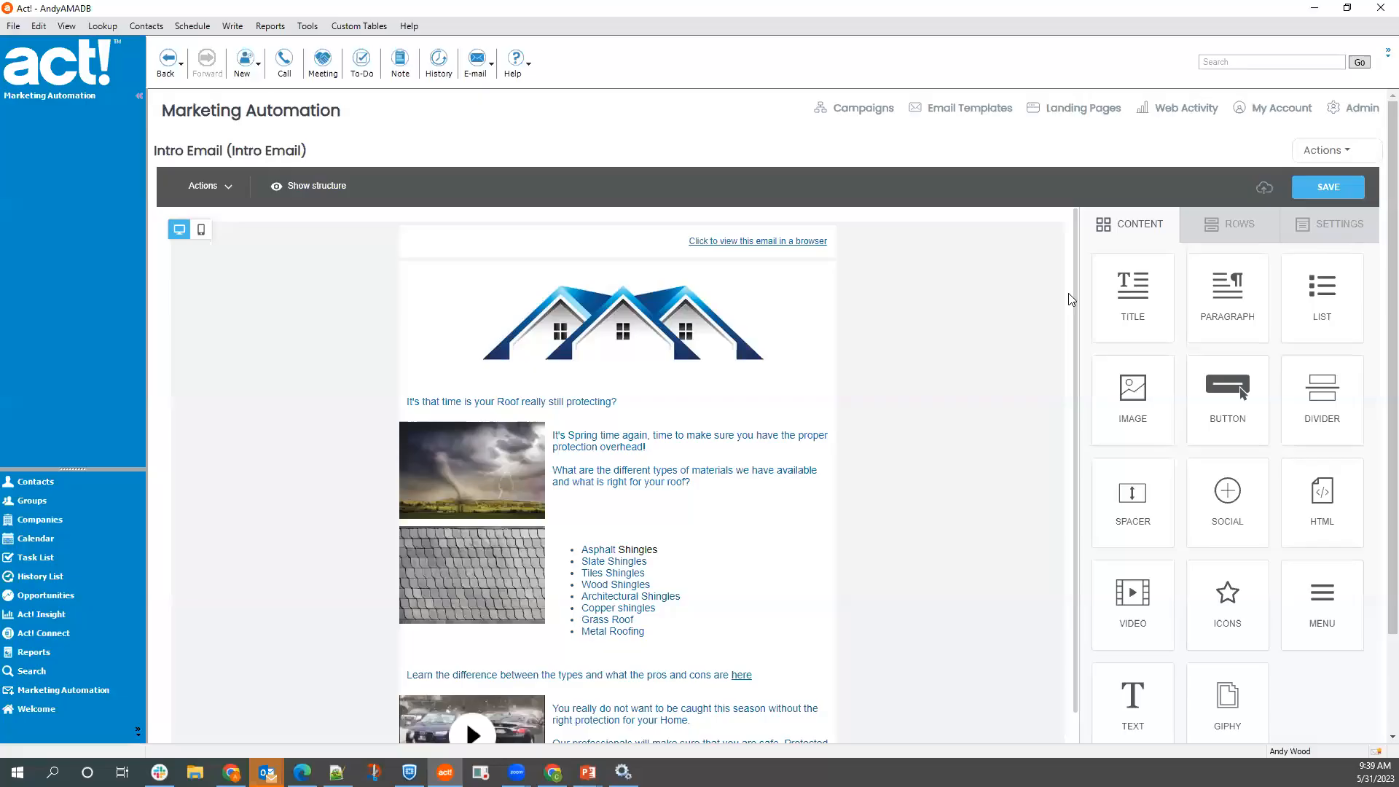
- Review the imported email's layout in the editor and in the desktop preview
scroll(881, 353, down, 3)
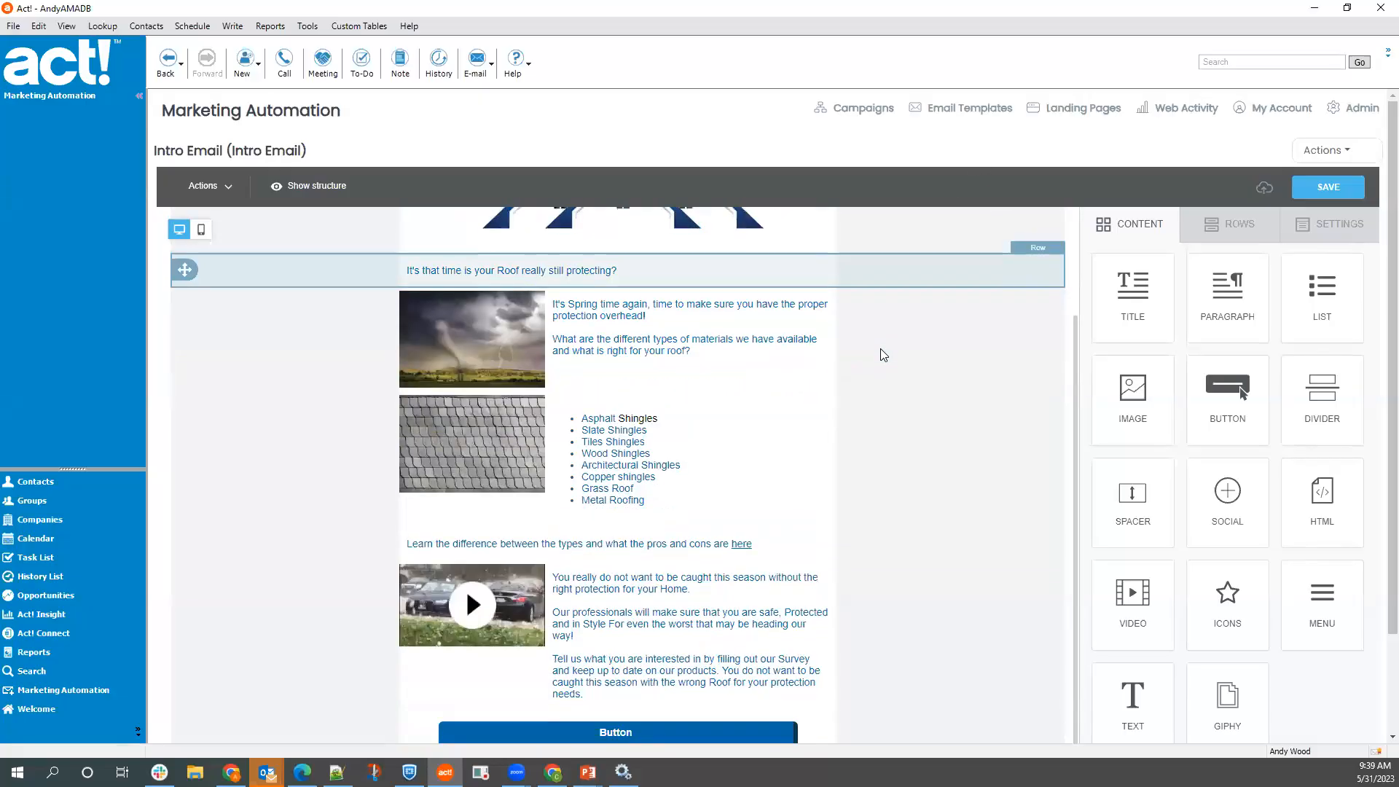
scroll(884, 356, up, 3)
mouse_move(1327, 150)
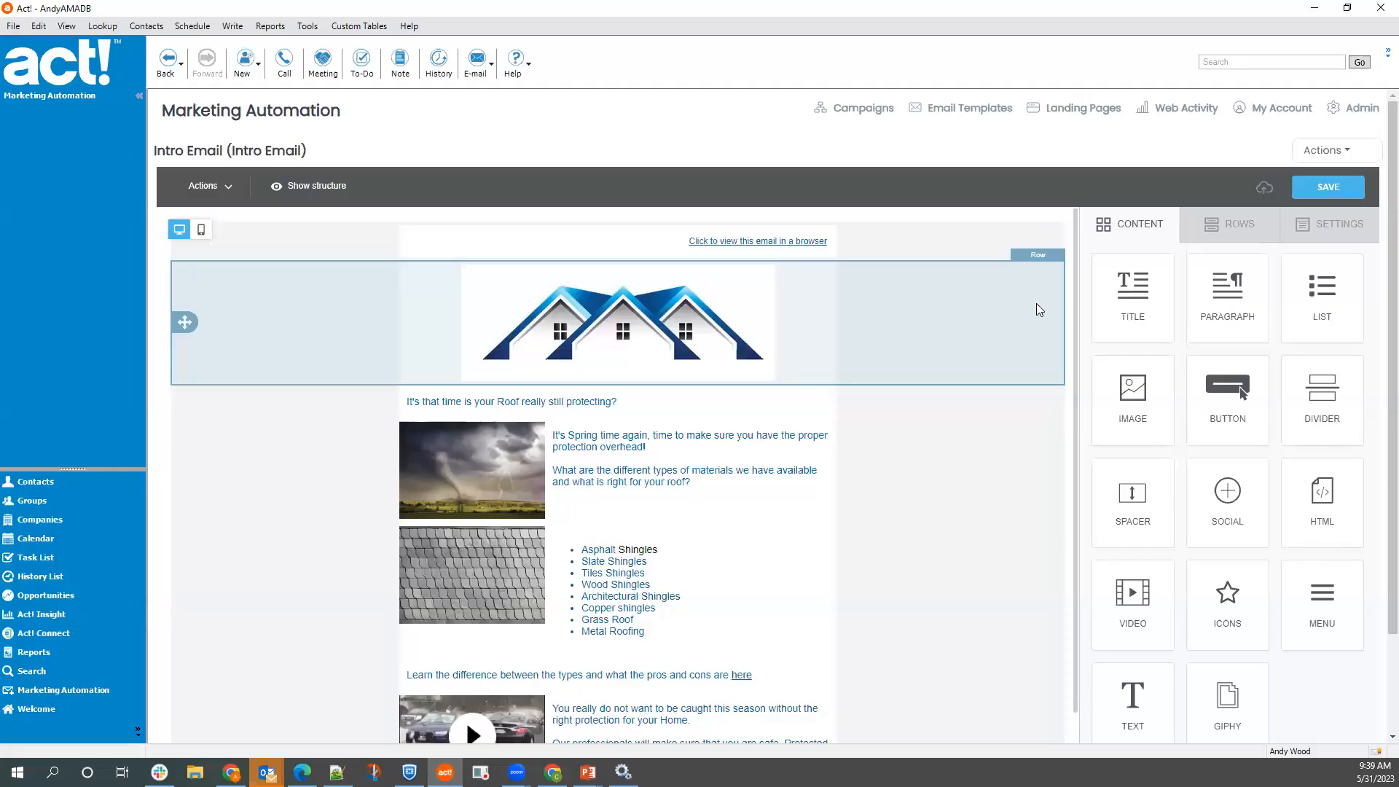
scroll(1027, 300, down, 3)
scroll(1027, 300, up, 3)
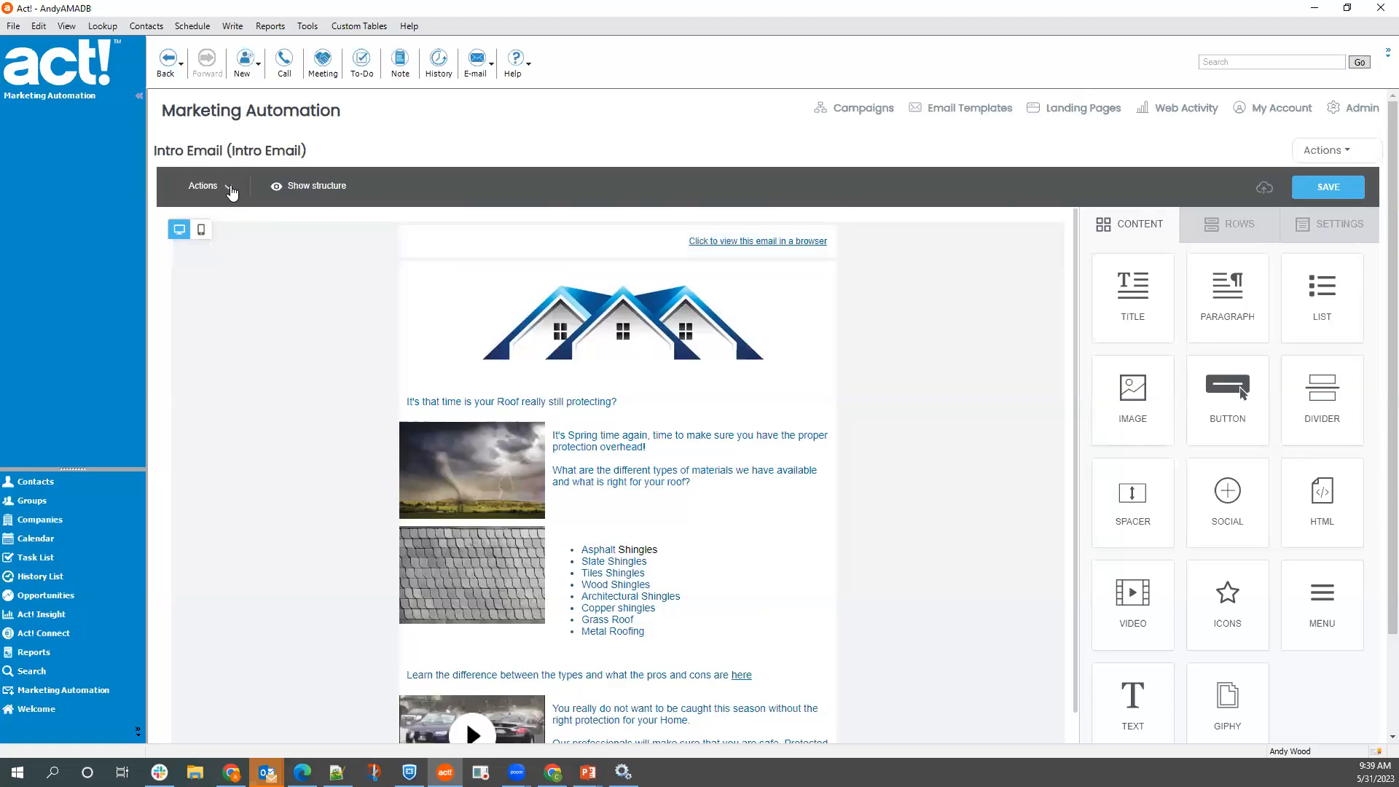
mouse_move(231, 192)
click(219, 220)
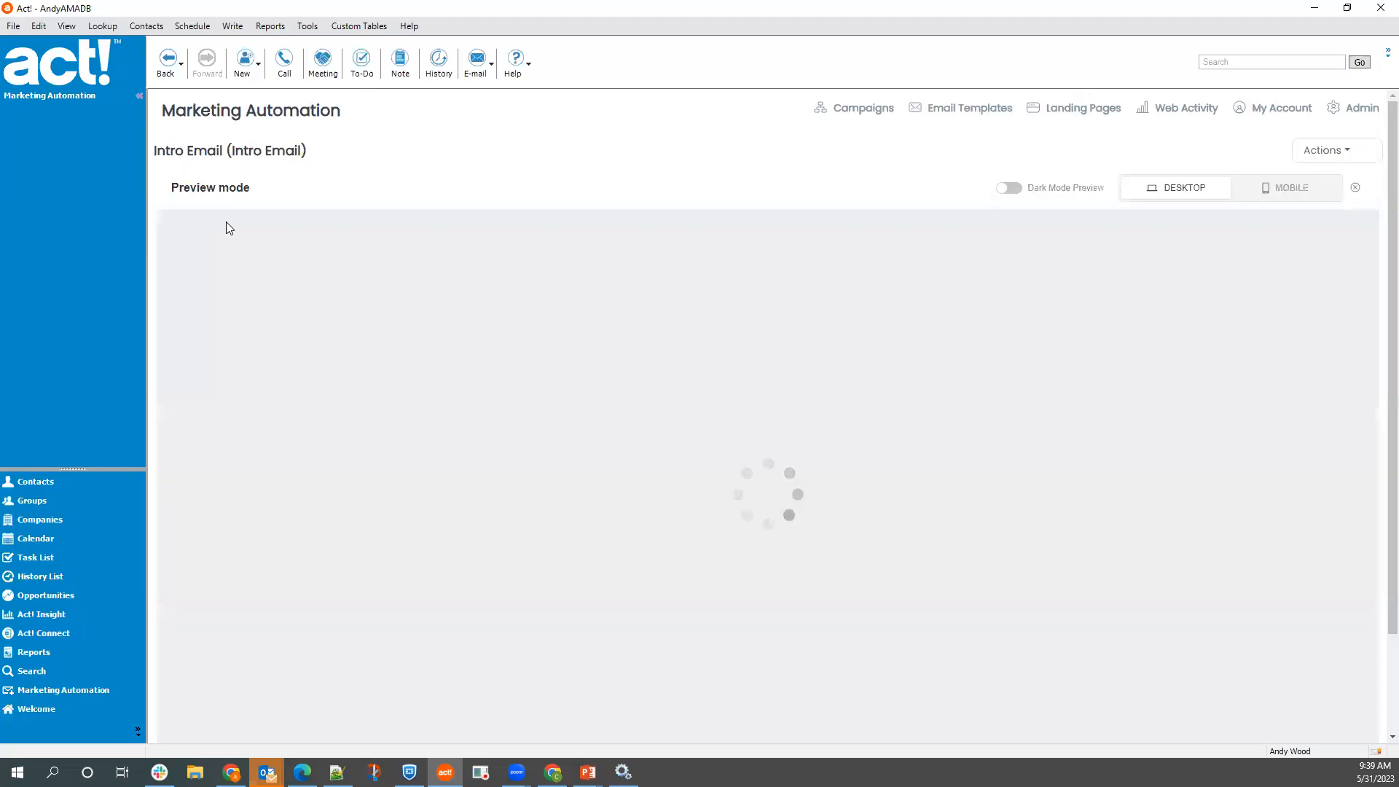
scroll(539, 360, down, 3)
scroll(539, 360, up, 3)
scroll(539, 360, up, 1)
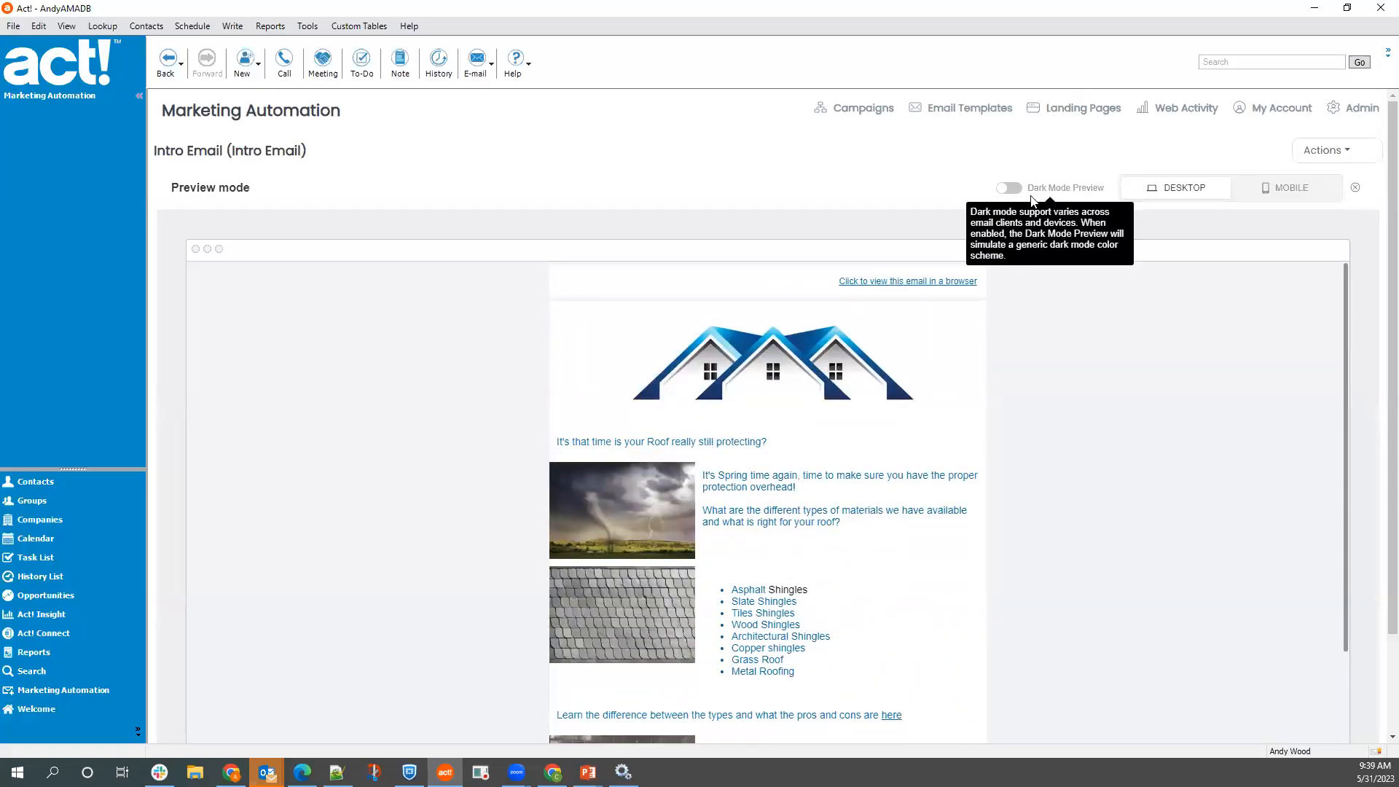
- Check the whole email in the mobile preview, and leave preview mode
click(1310, 195)
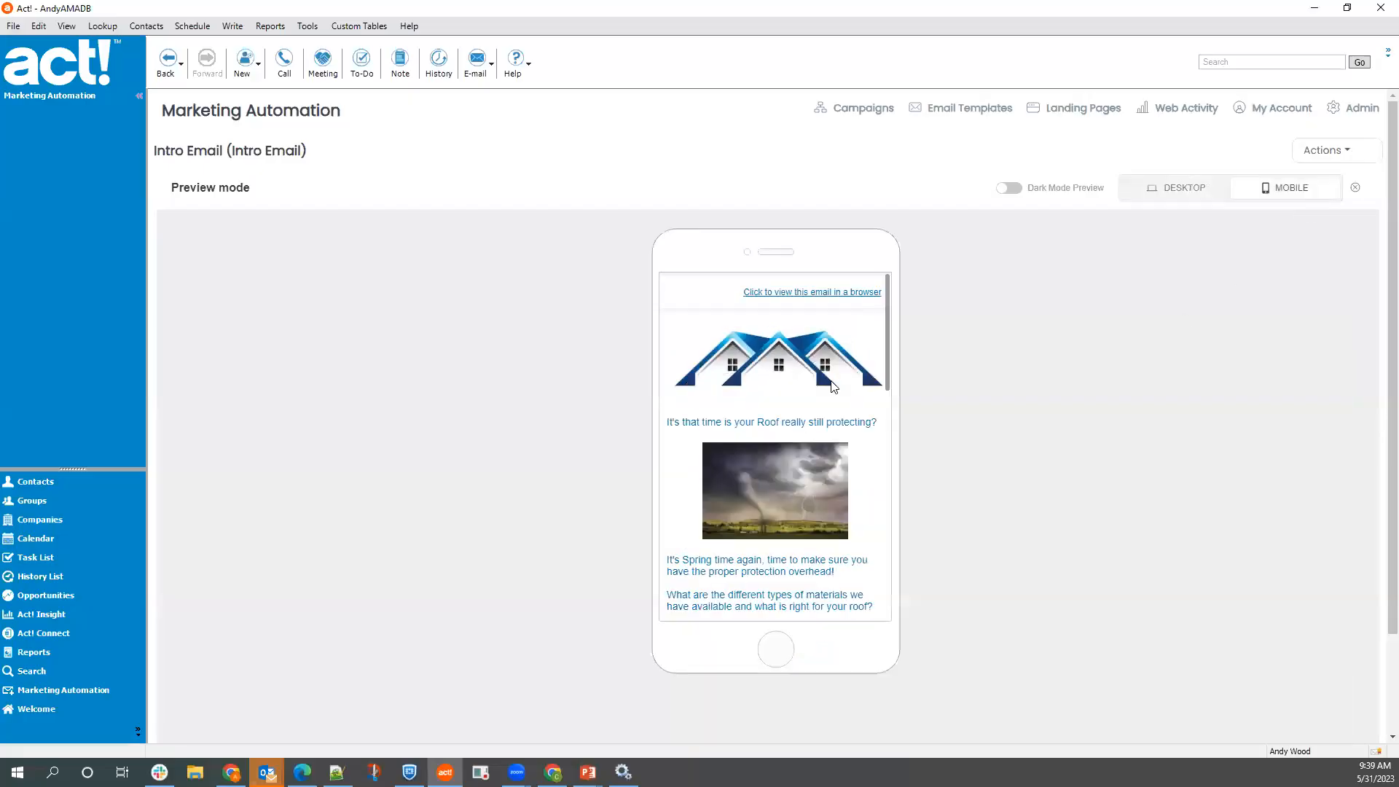
scroll(833, 386, down, 5)
scroll(836, 382, down, 6)
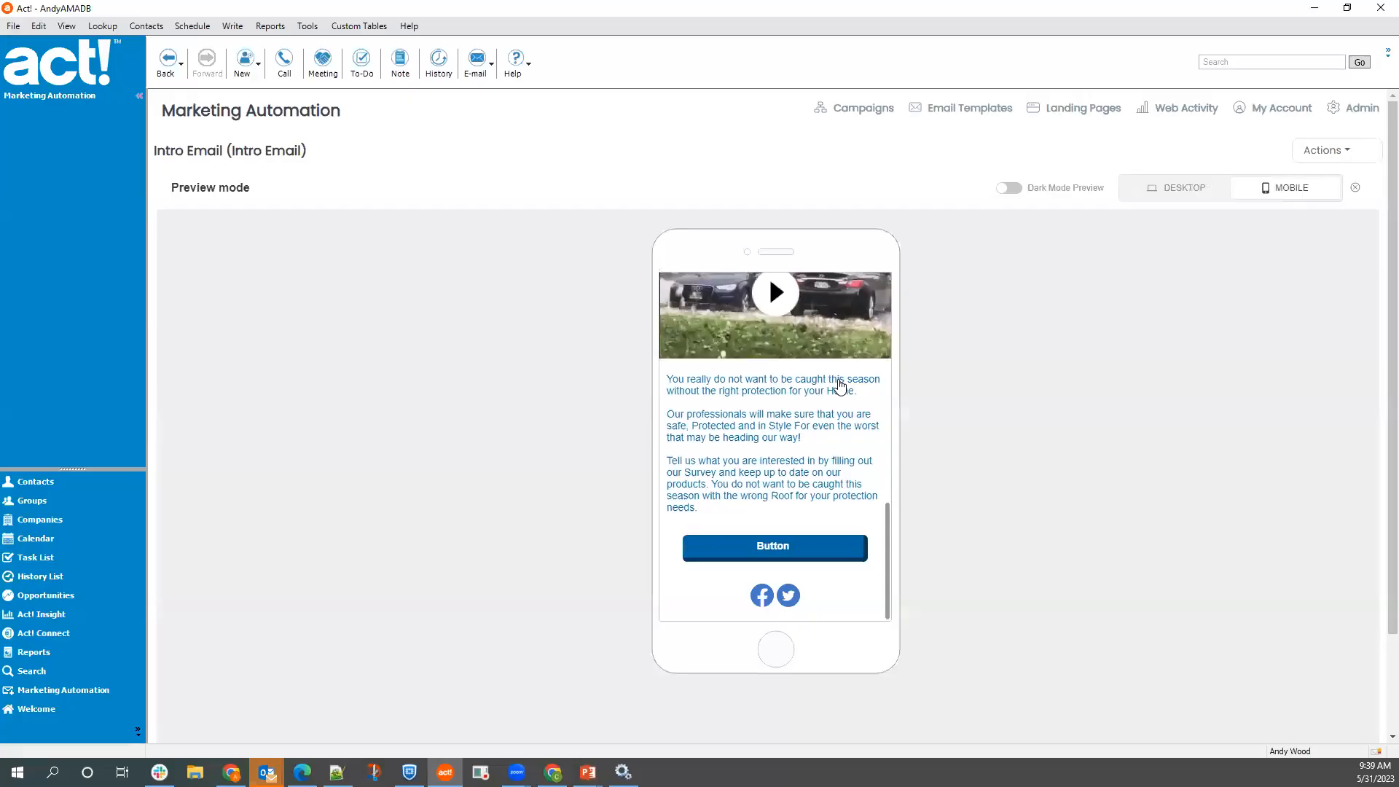
scroll(844, 384, up, 3)
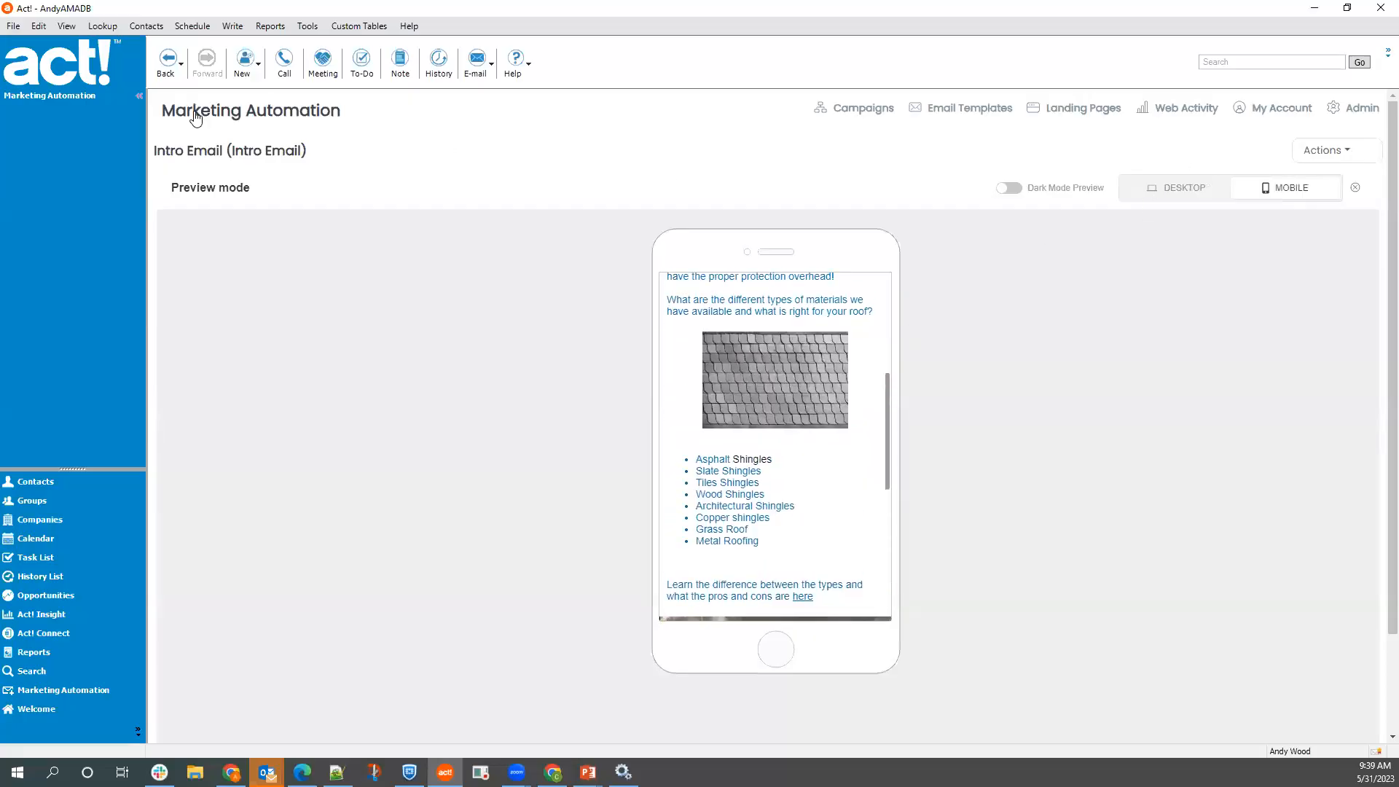
click(1355, 190)
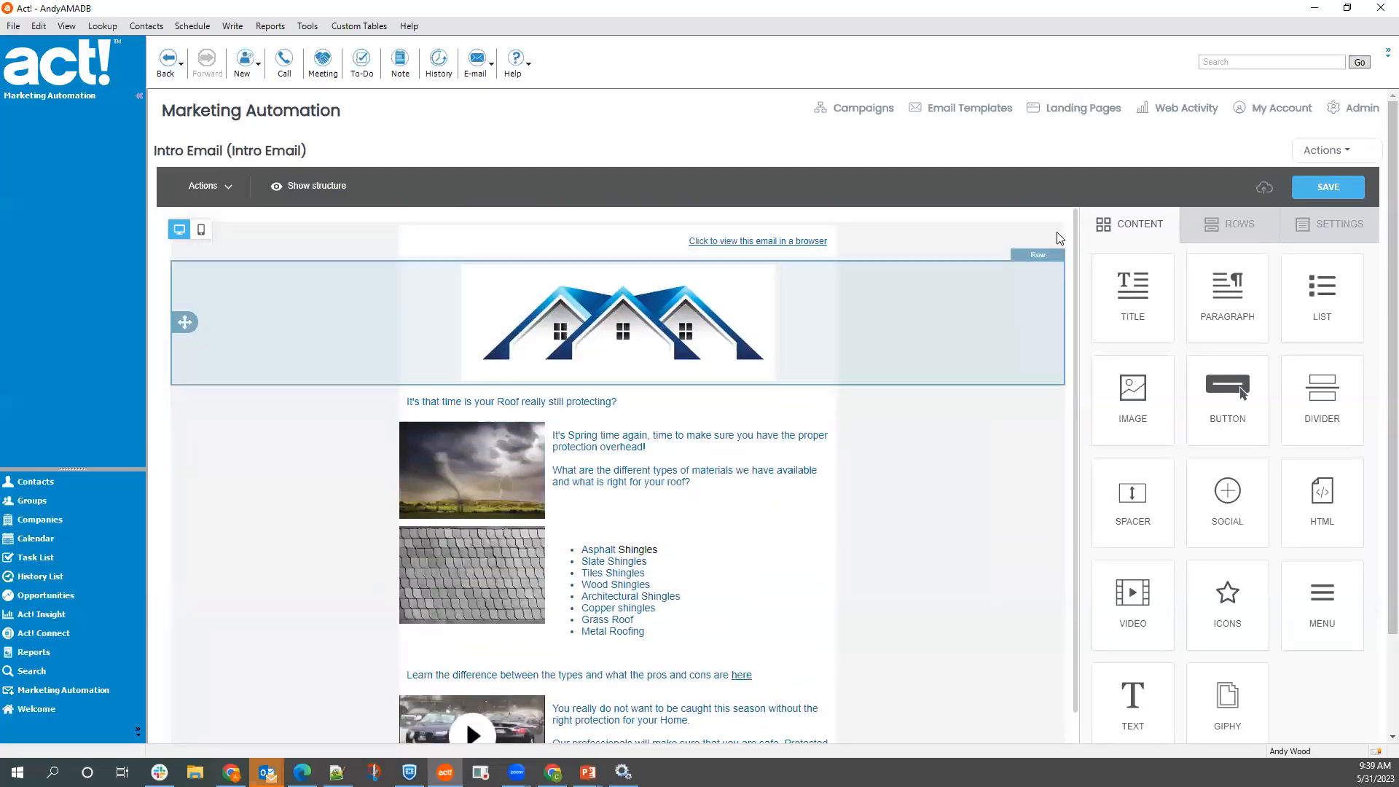
- Change the email's name to Step1 and its subject to "It is Storm Time again are you protected?" in its properties
click(1324, 151)
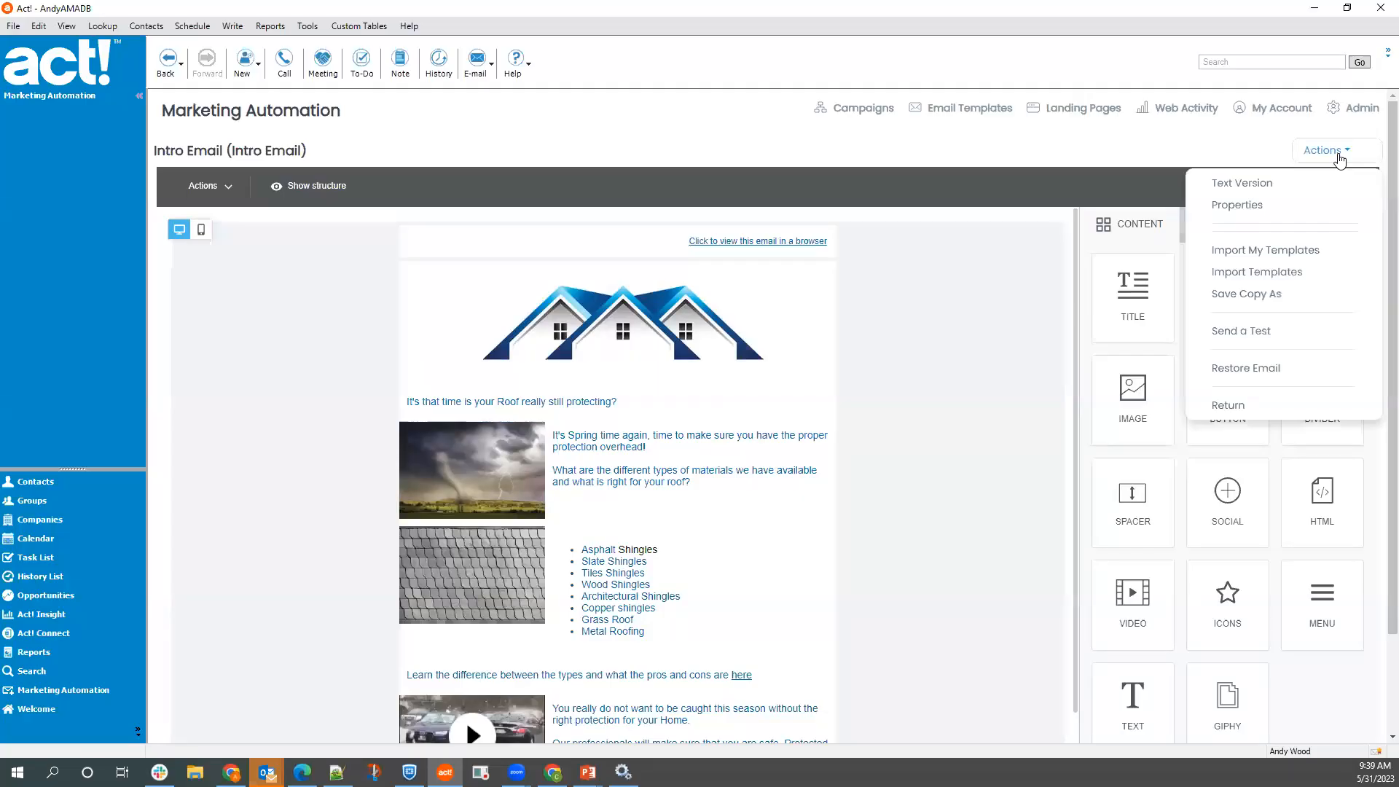
click(1269, 209)
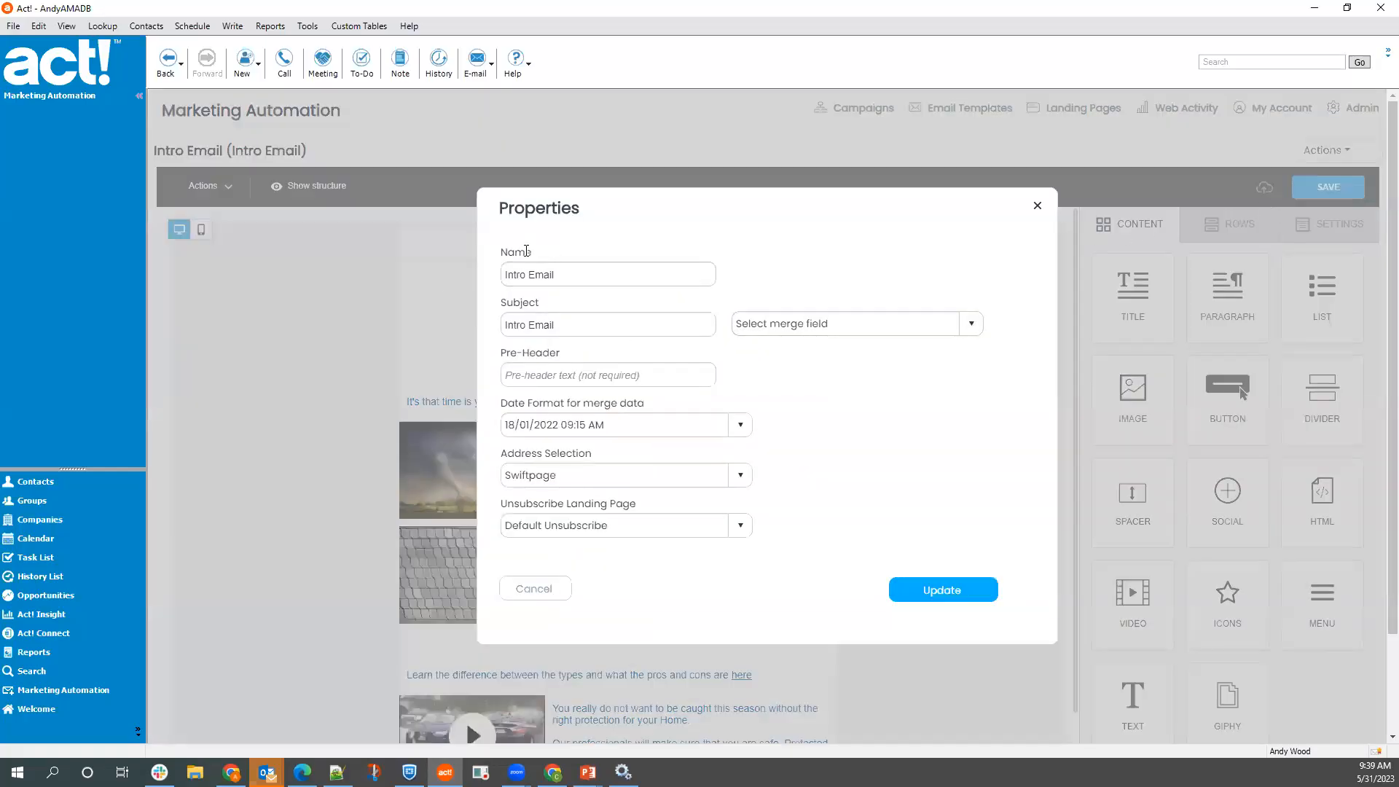
drag(639, 275, 474, 280)
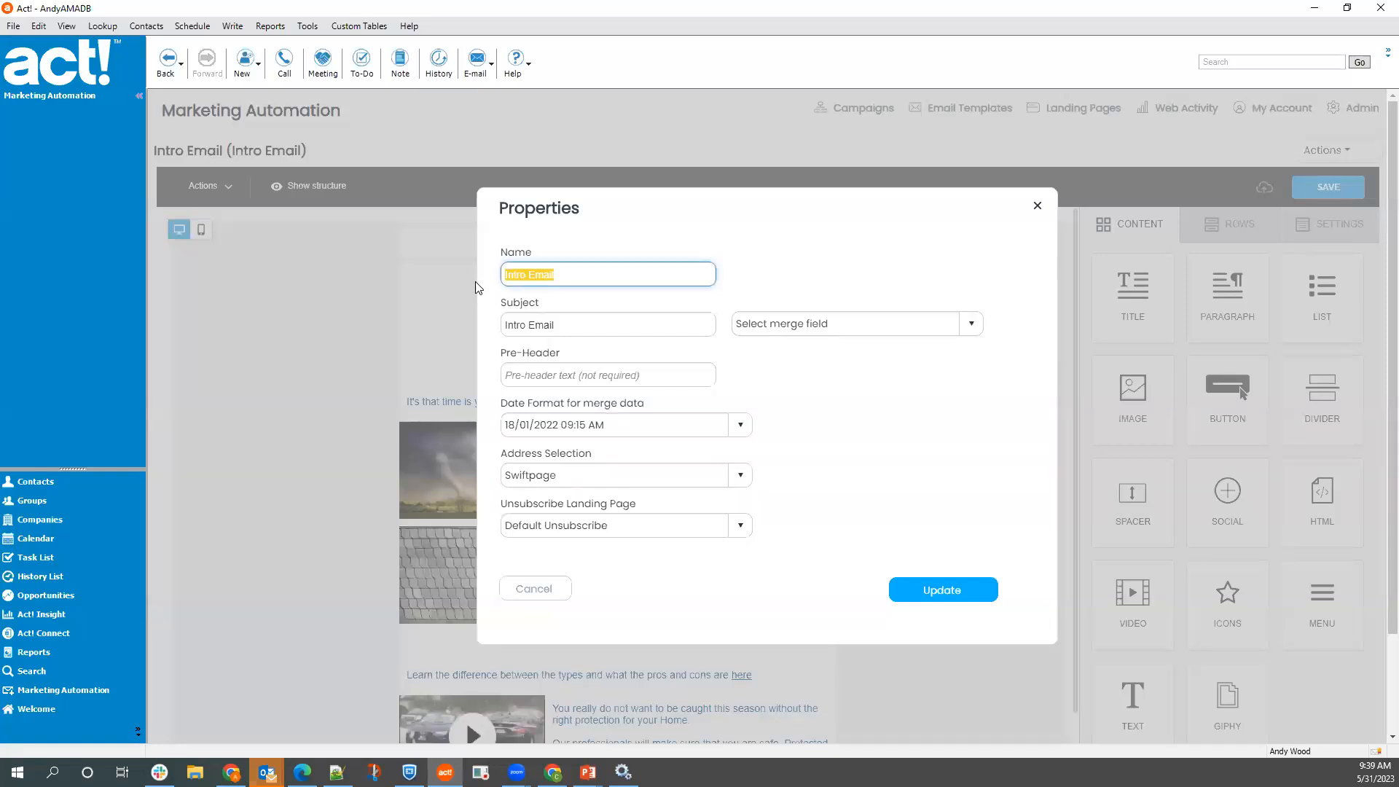
text(Step1)
drag(581, 322, 465, 325)
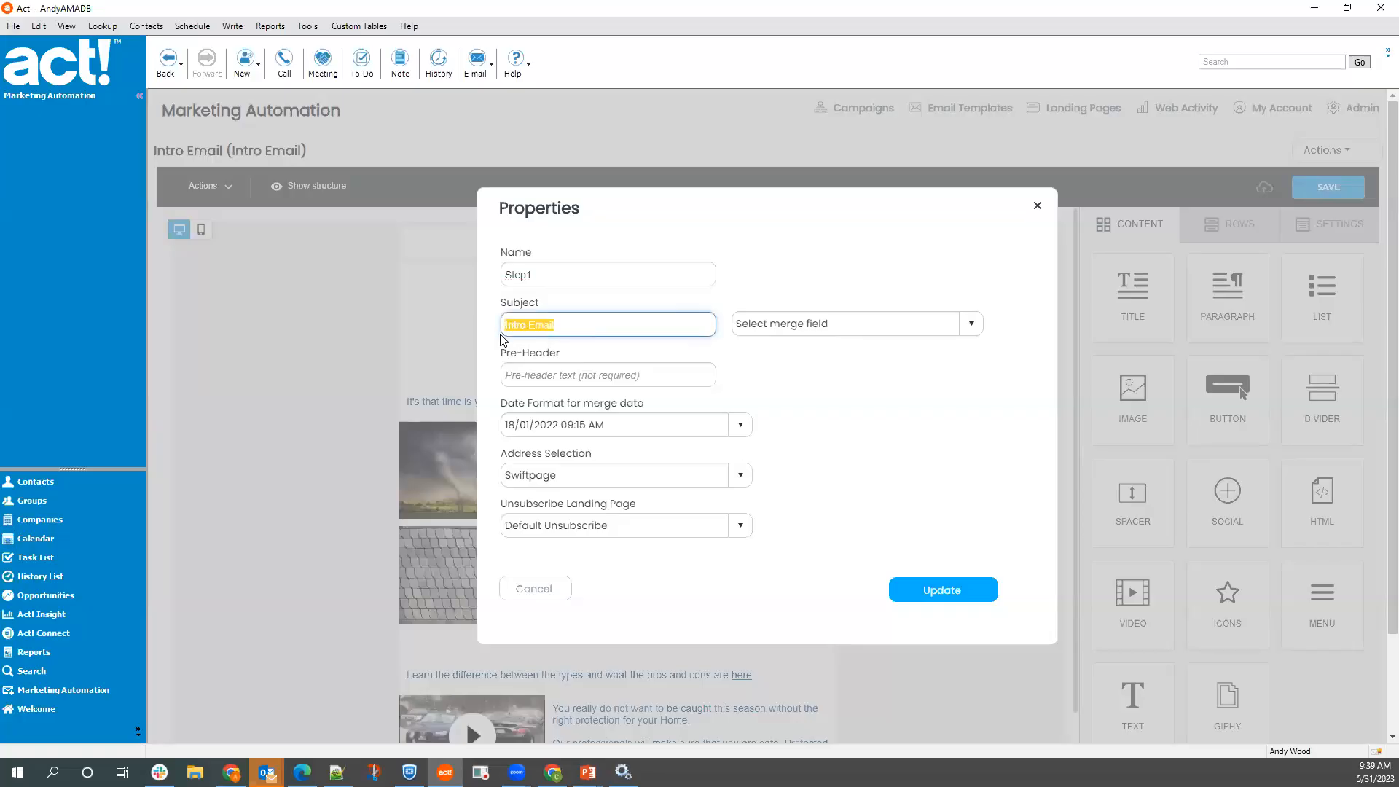
text(It is Storm Time again are you pr)
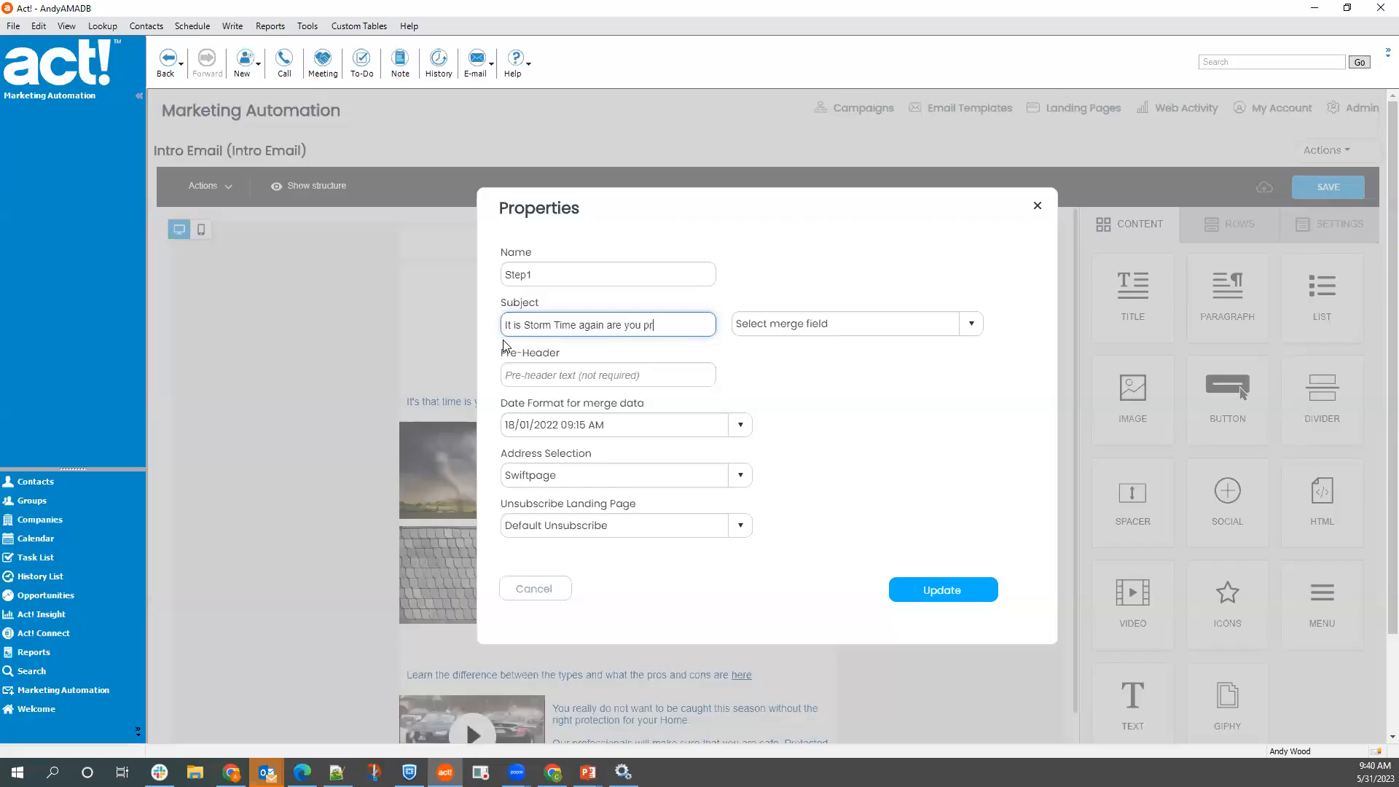
text(otected?)
key(Return)
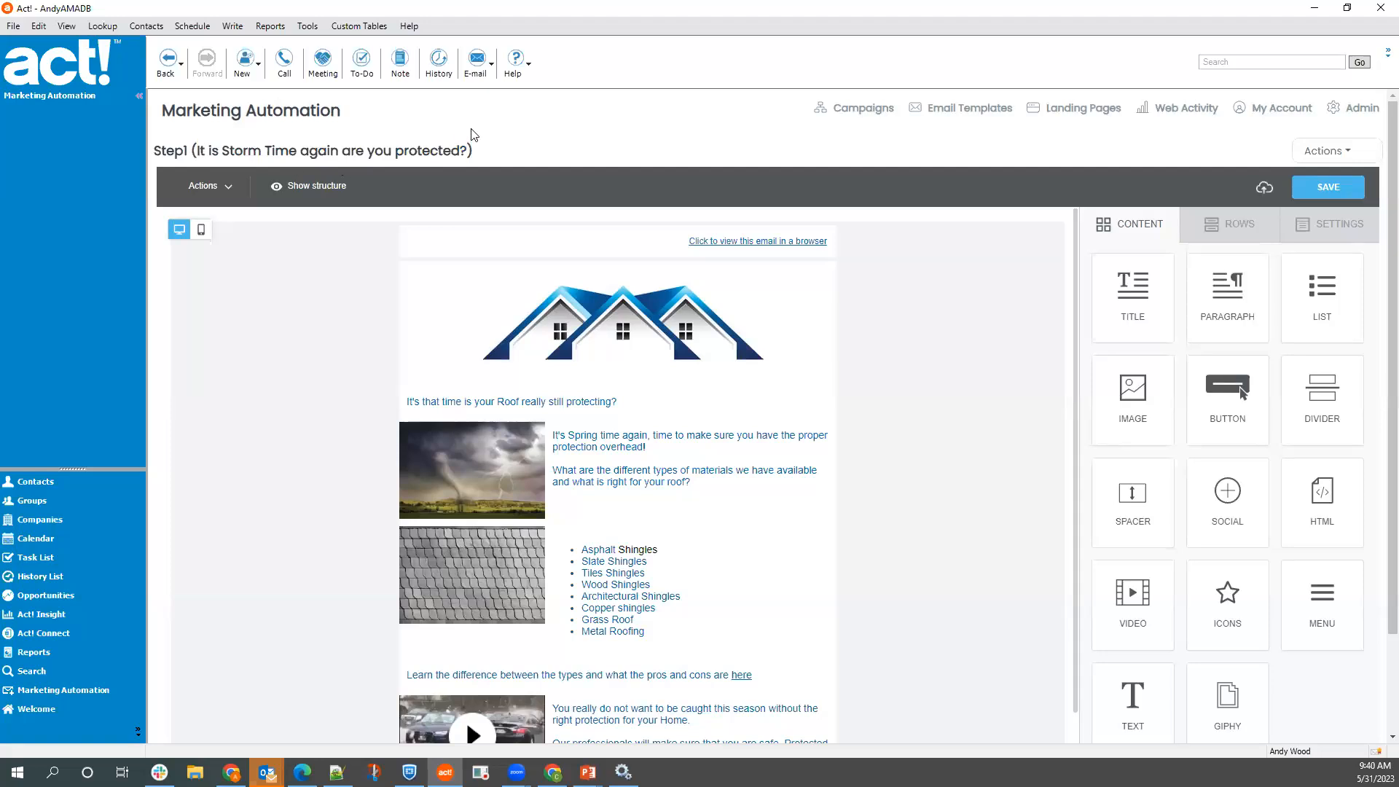
- Open the Step1 email's properties and look through the merge fields available for the subject
click(1321, 150)
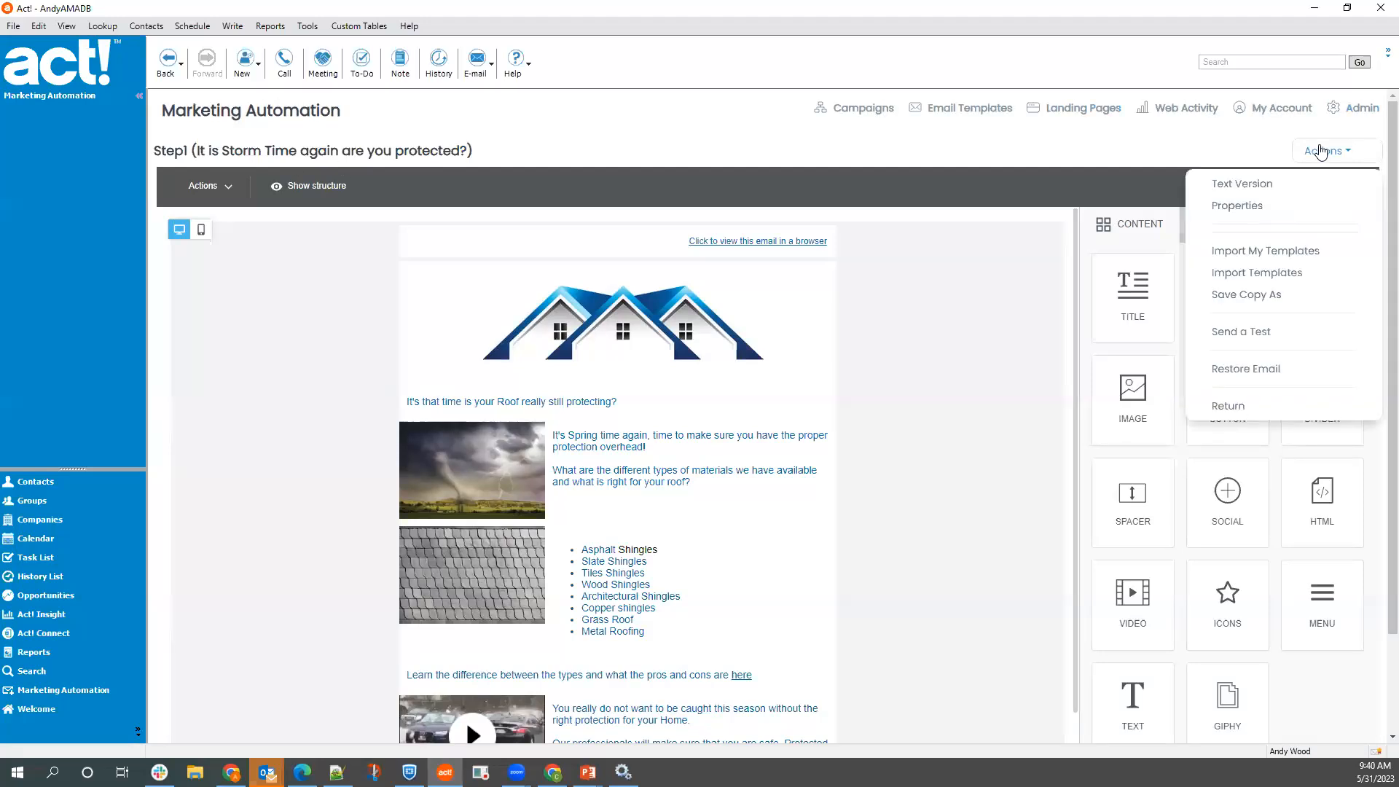
click(1277, 209)
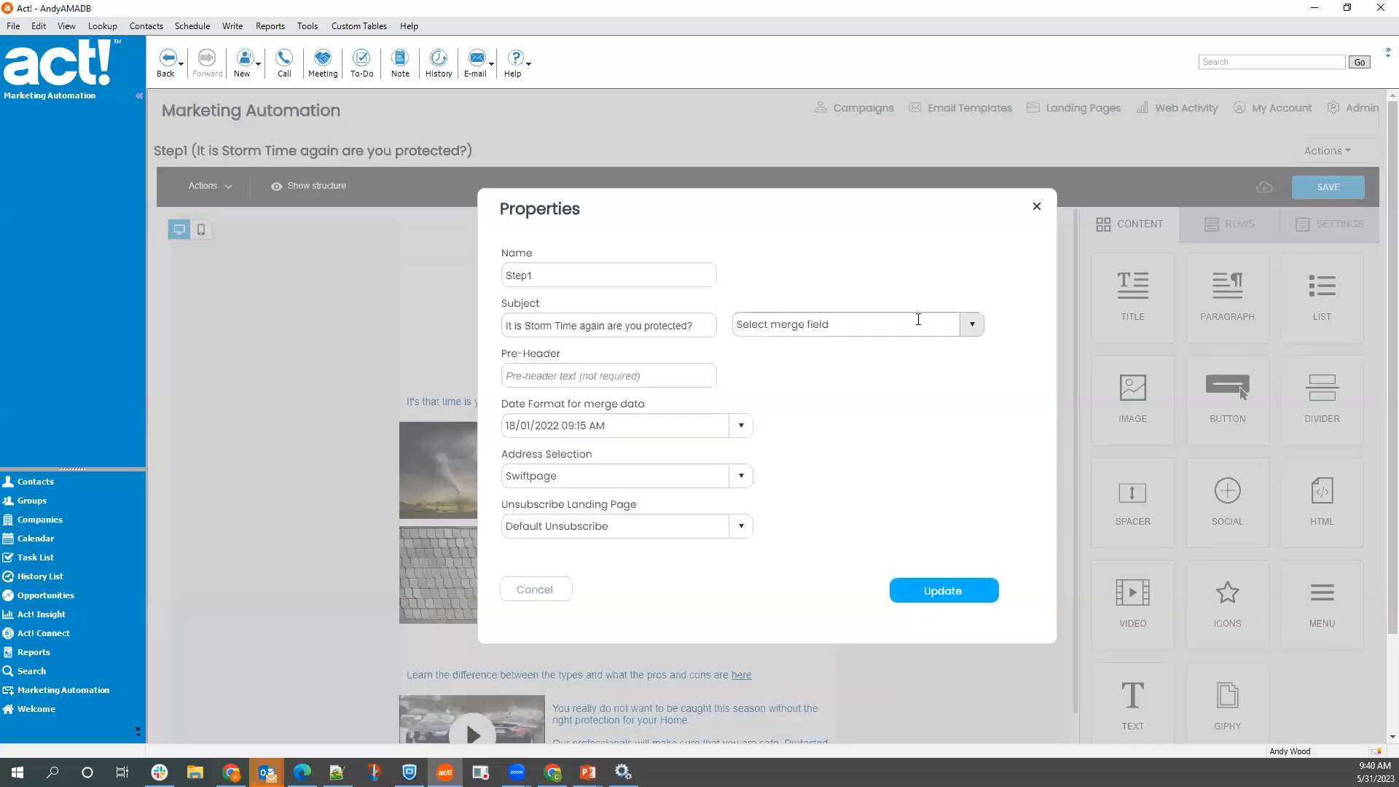
click(982, 328)
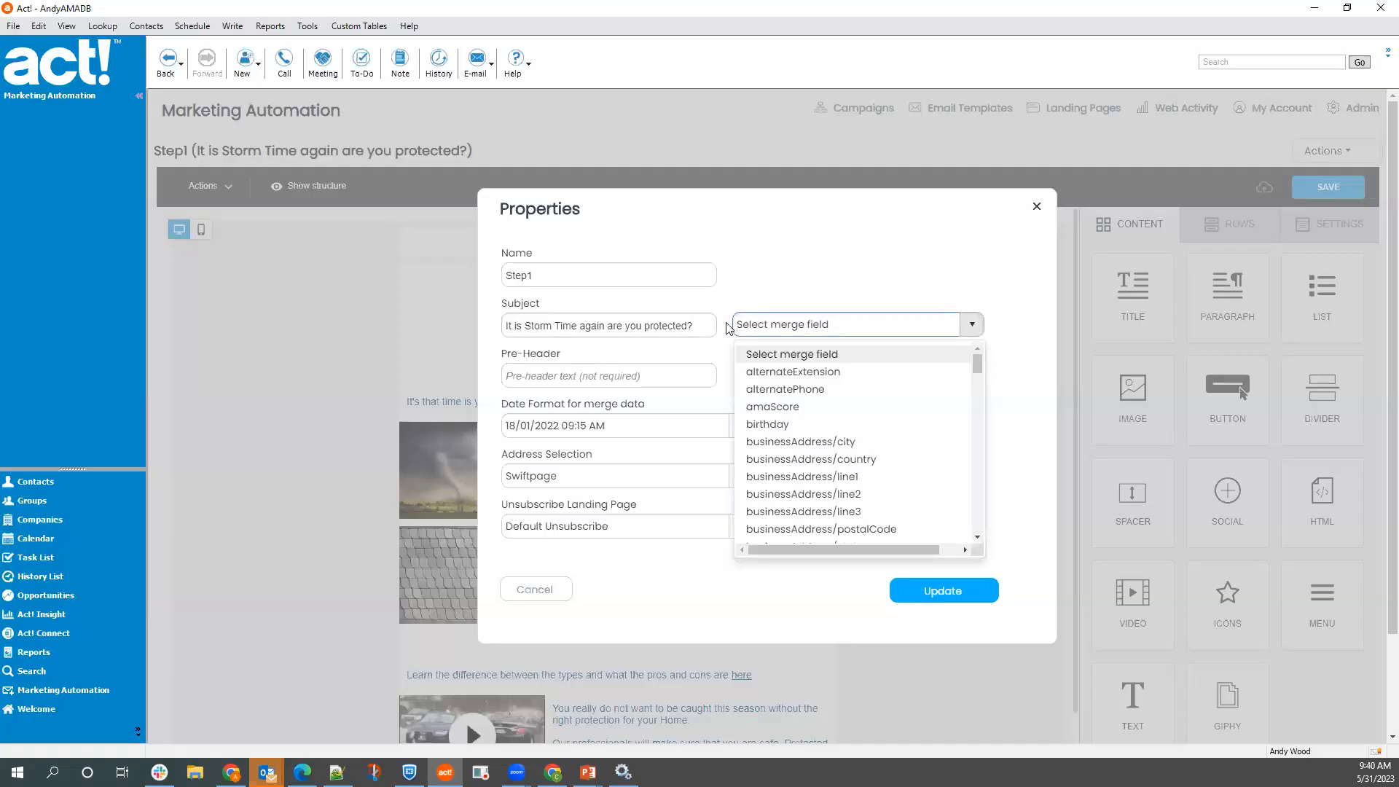
scroll(823, 375, down, 2)
scroll(823, 379, down, 3)
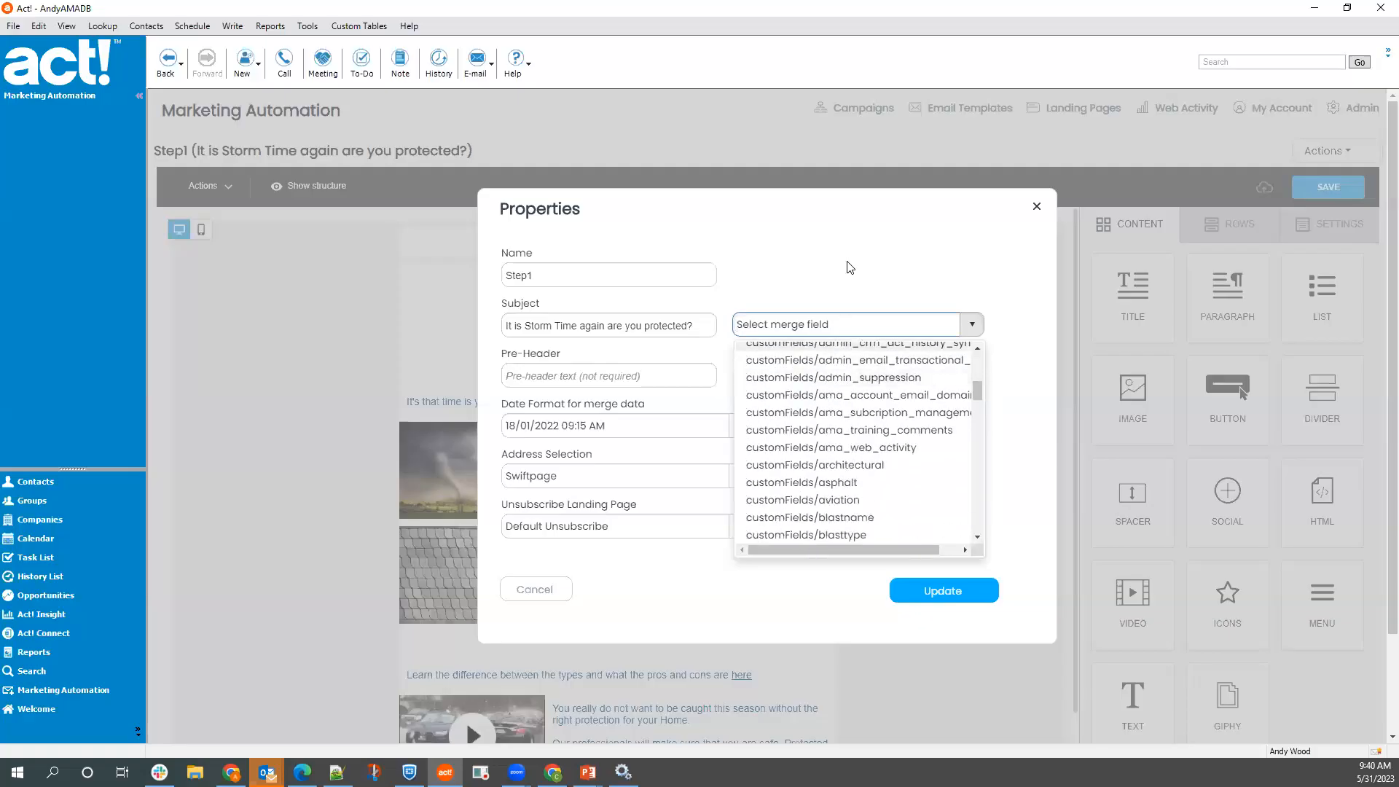
click(846, 265)
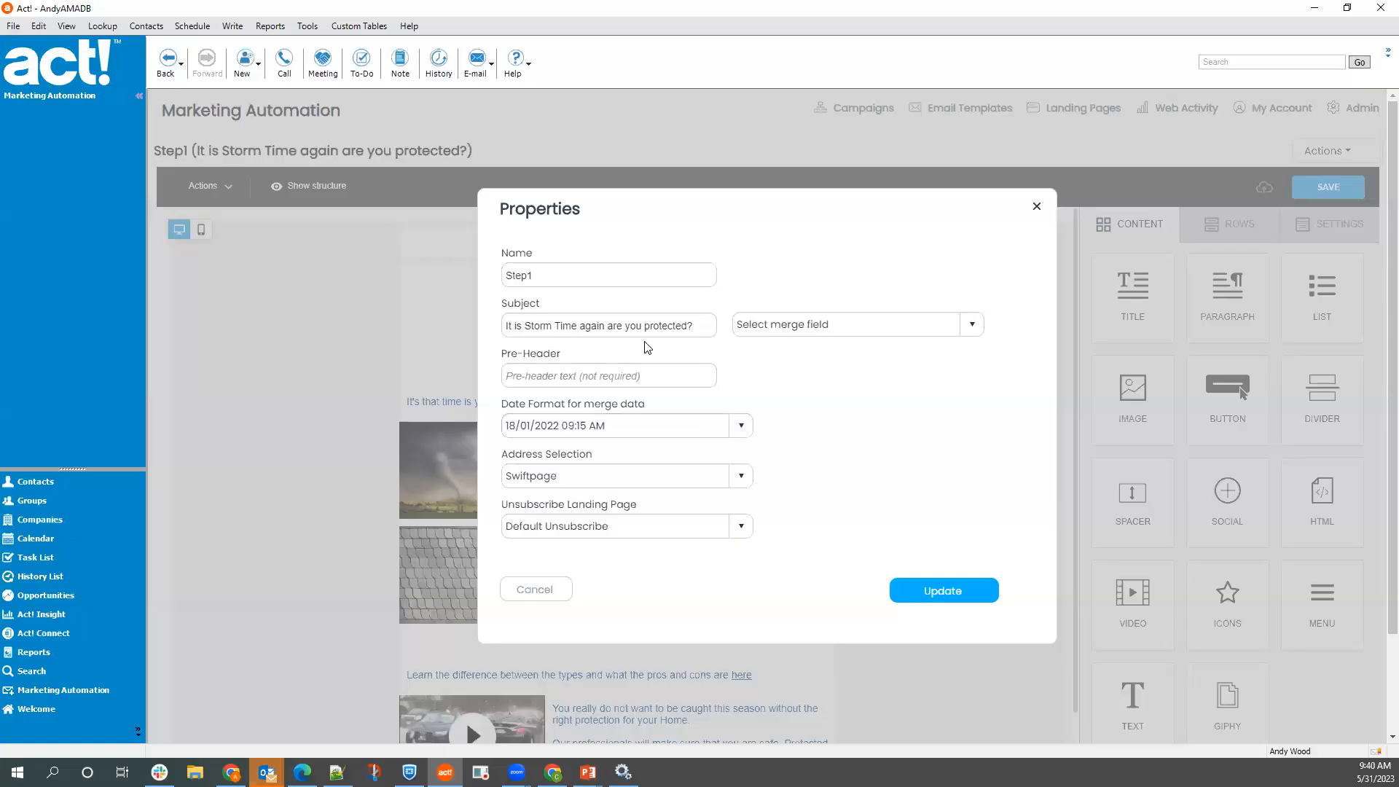
- Look through the date formats offered for merge data in the email properties
click(741, 426)
scroll(610, 437, up, 1)
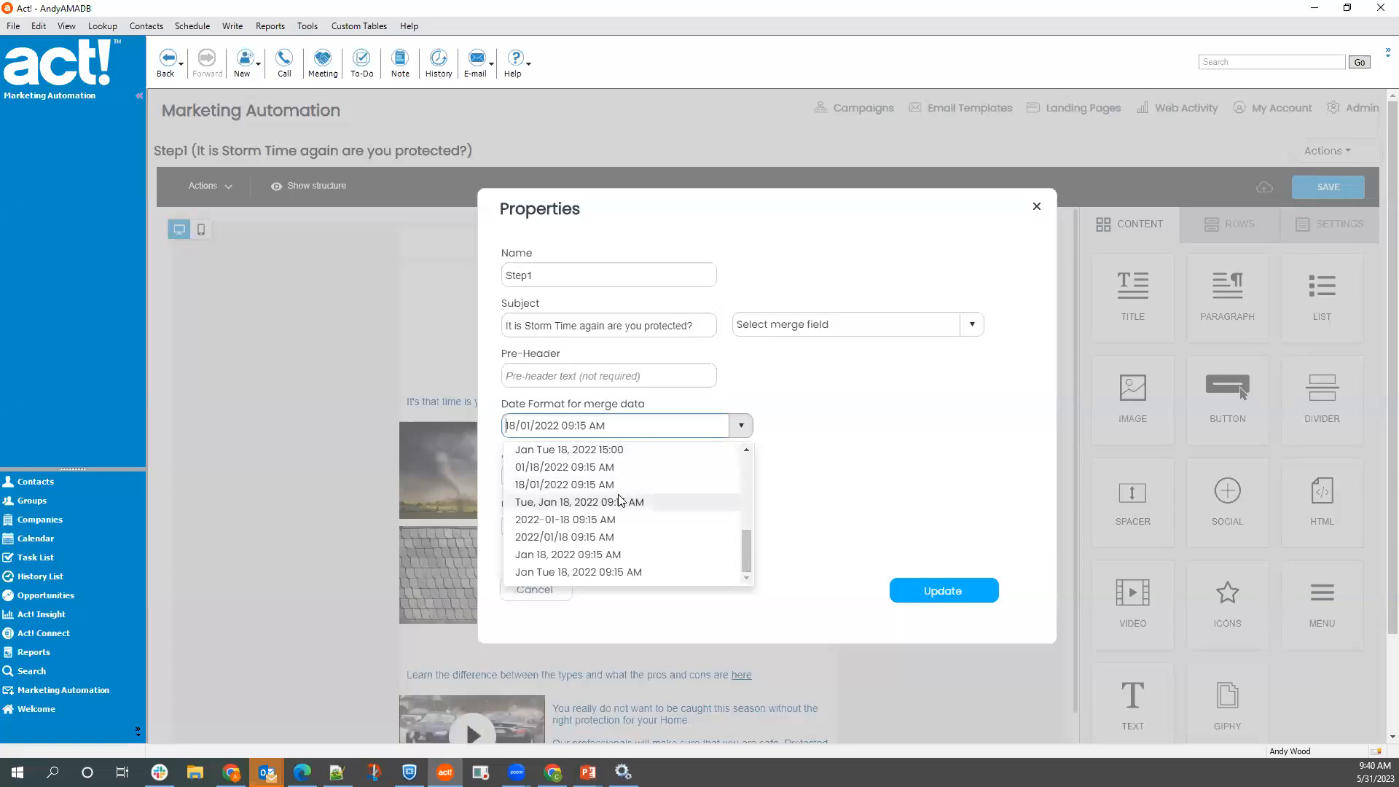
scroll(621, 472, up, 1)
scroll(621, 473, down, 1)
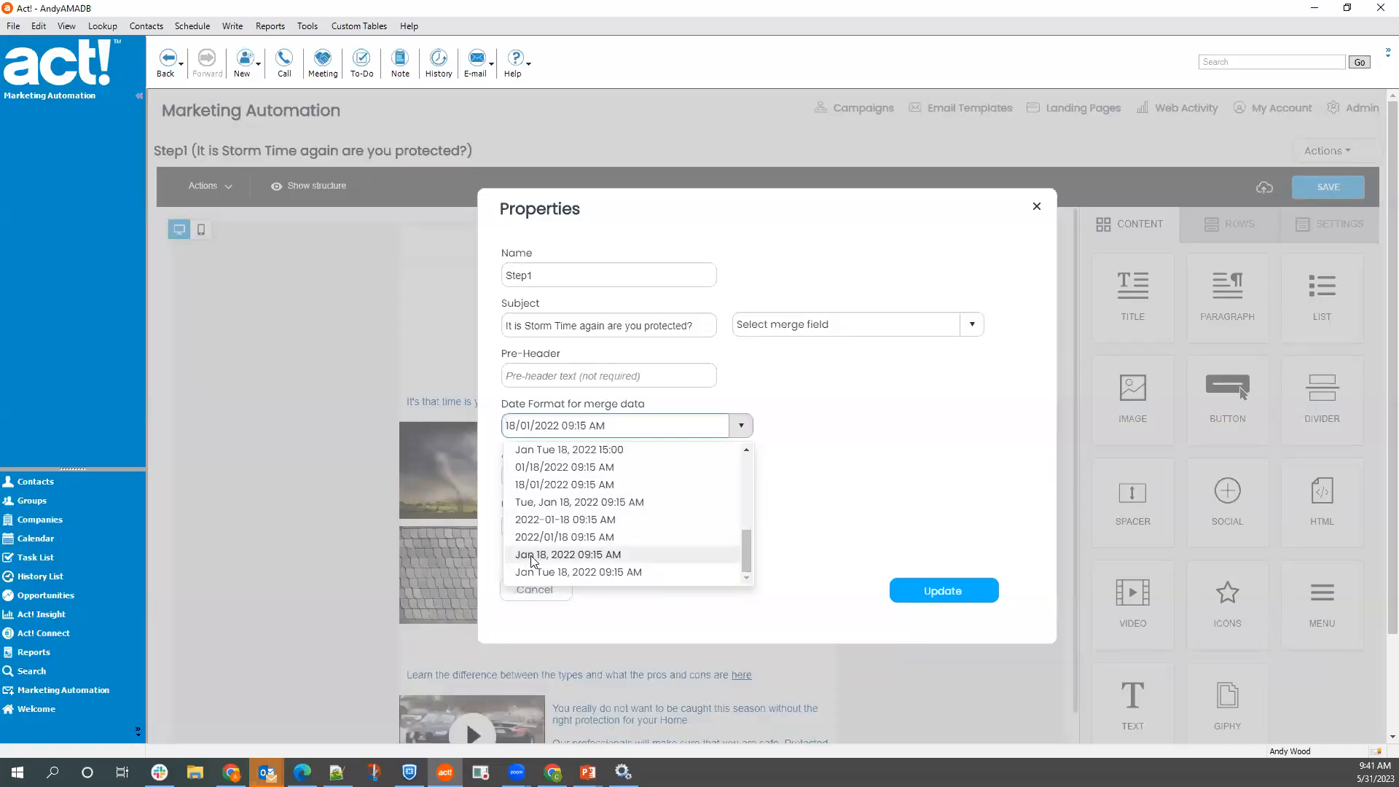
scroll(541, 513, down, 1)
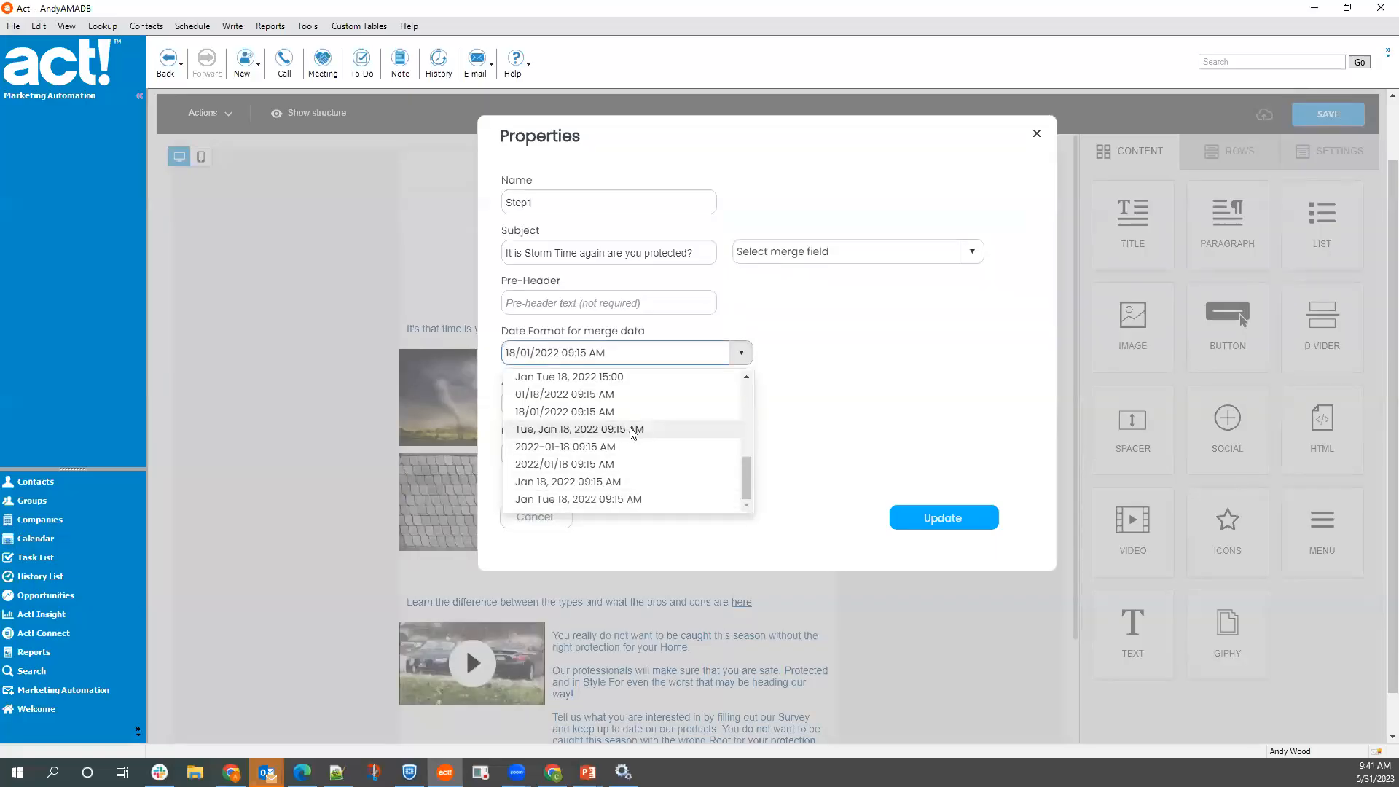
scroll(640, 434, down, 1)
scroll(644, 426, up, 6)
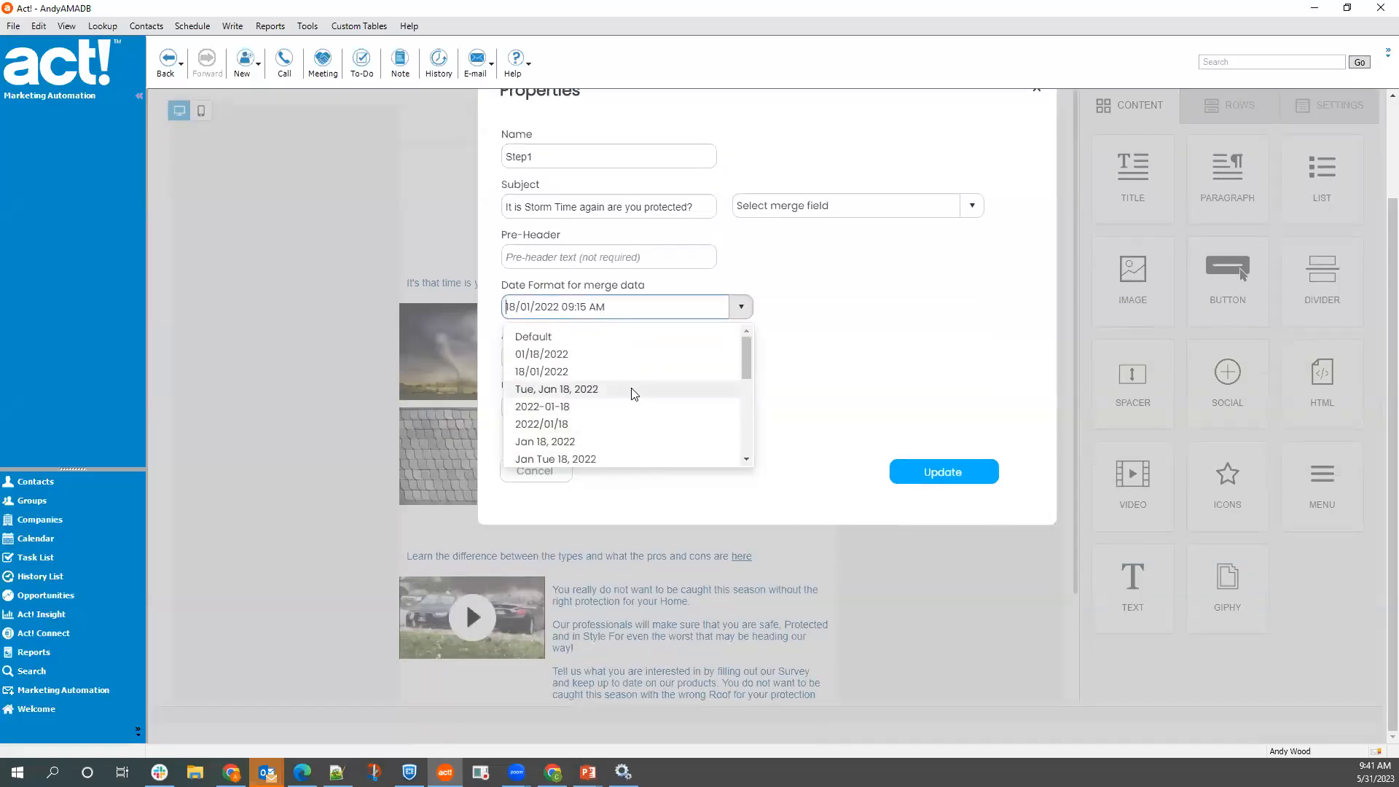
click(877, 295)
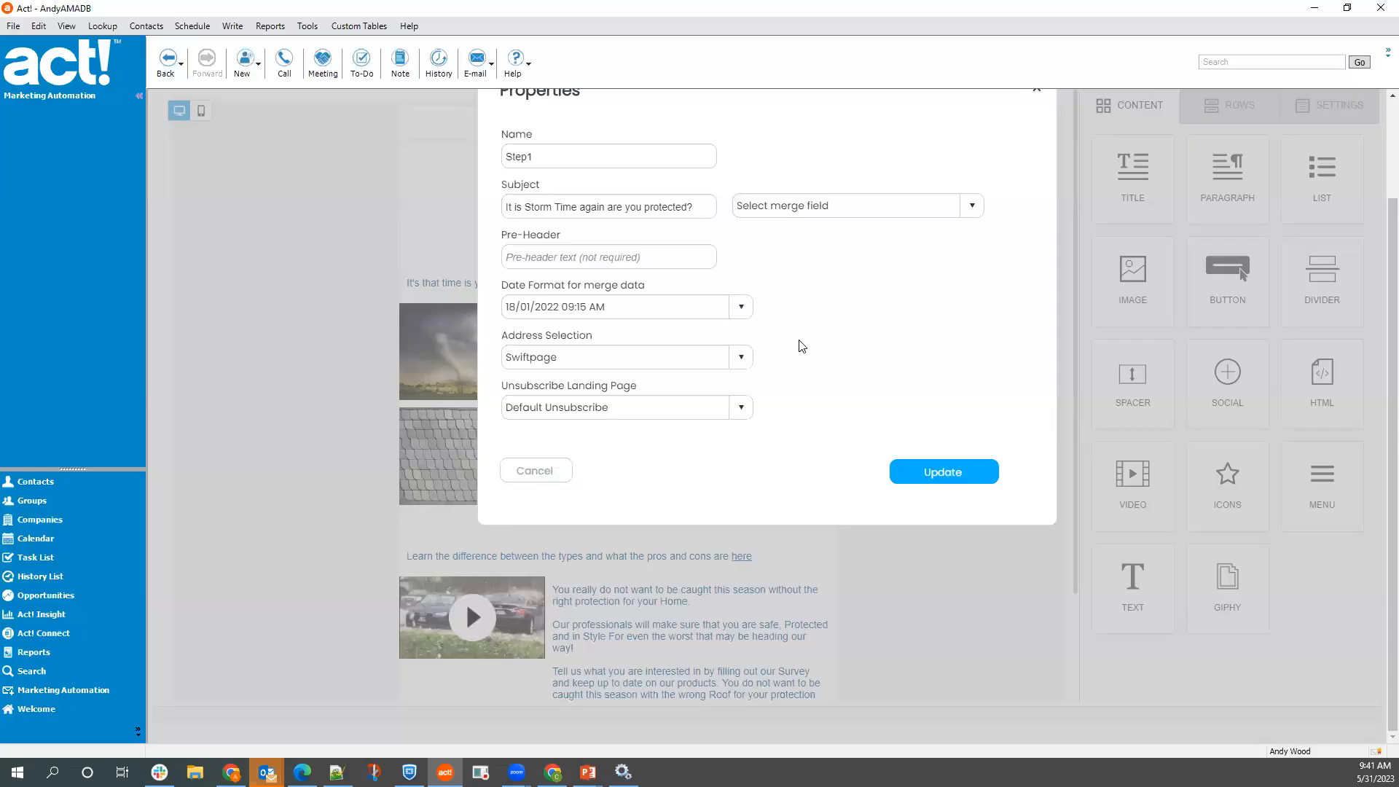
- Set the email's address selection to Default Address and update the properties
scroll(801, 355, up, 1)
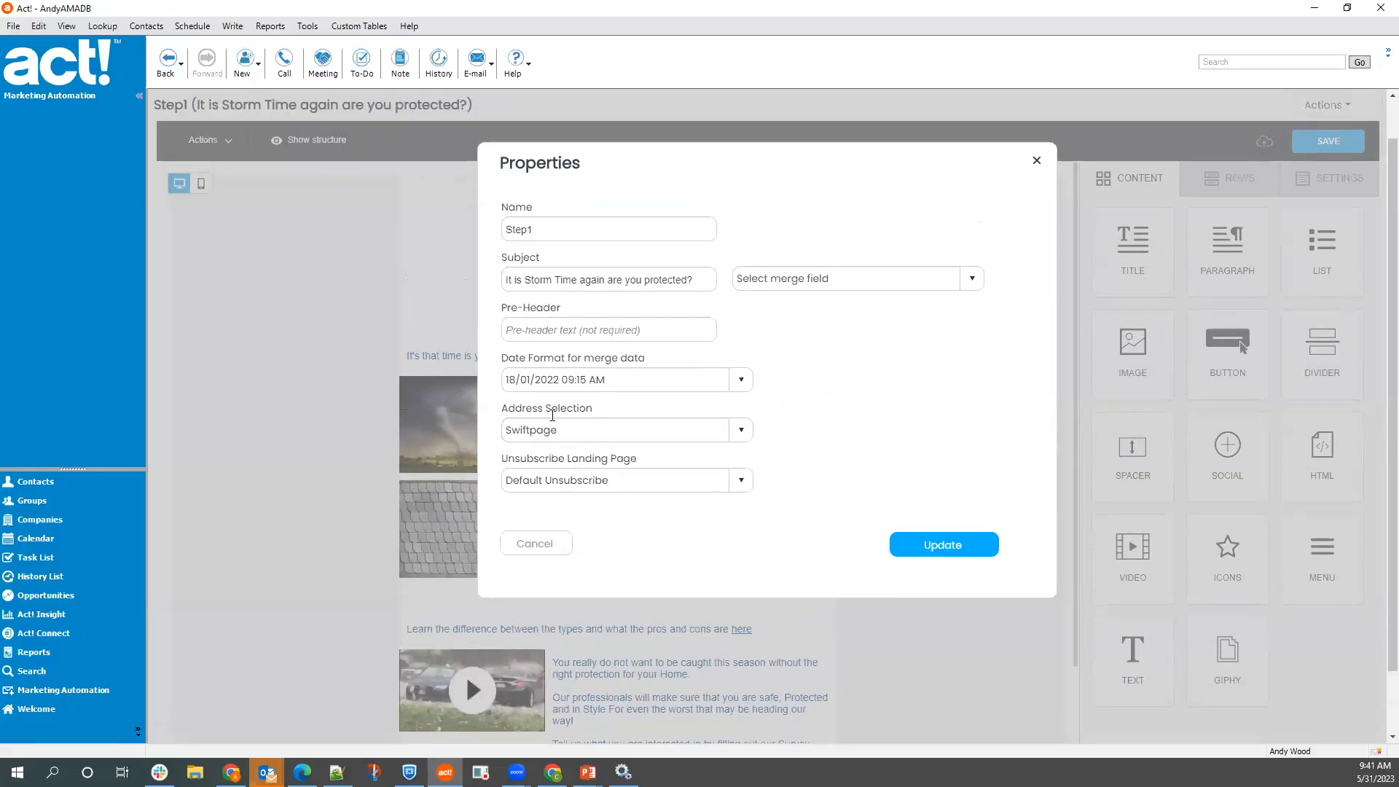
click(741, 432)
click(713, 459)
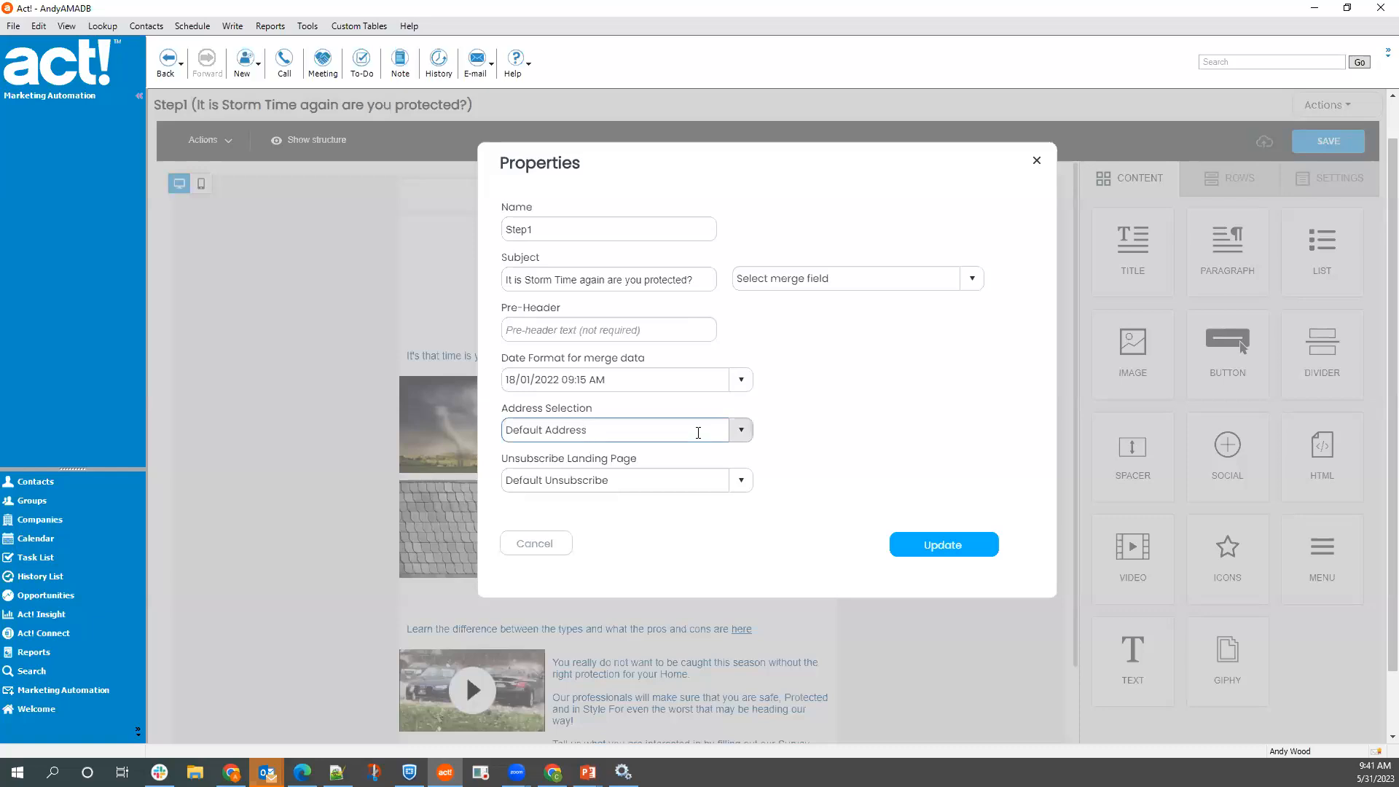
click(809, 419)
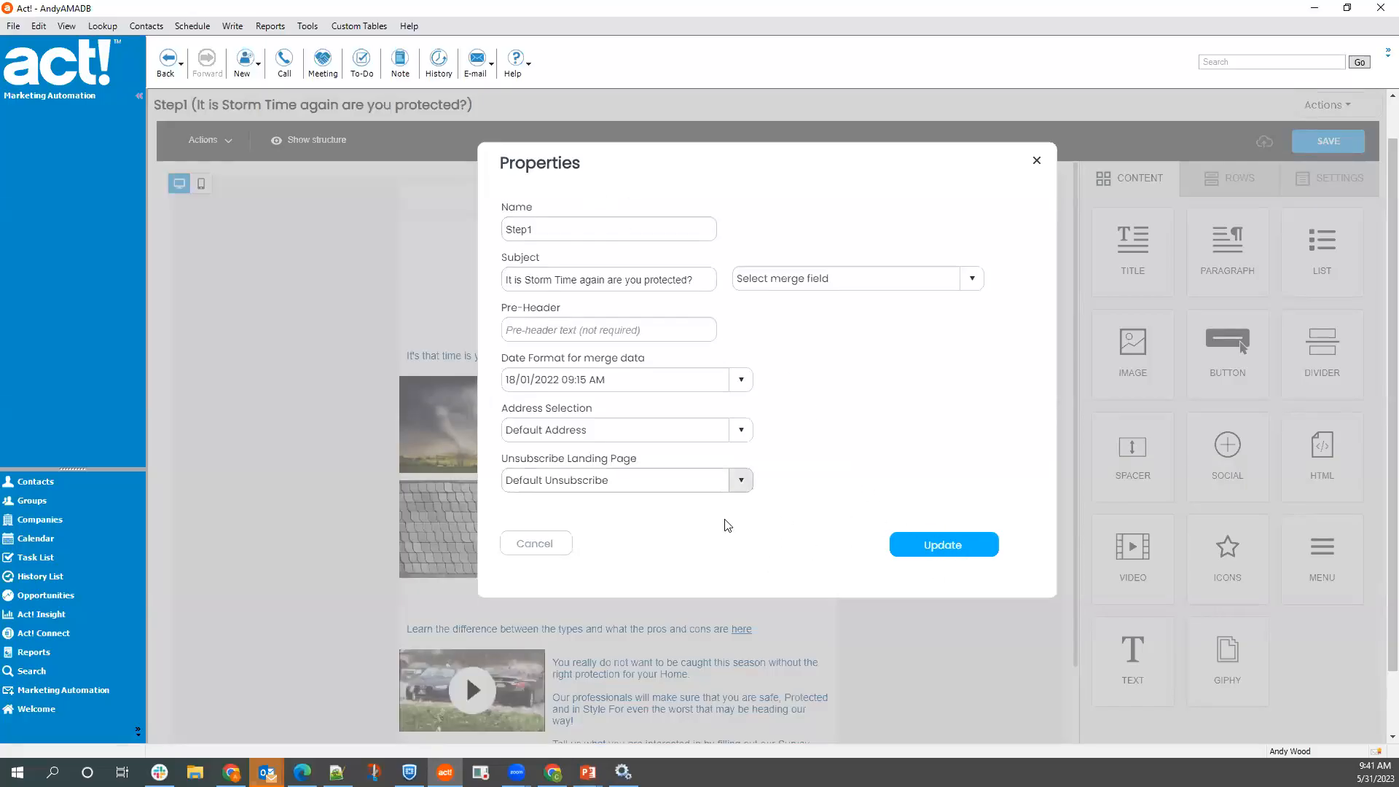
click(977, 548)
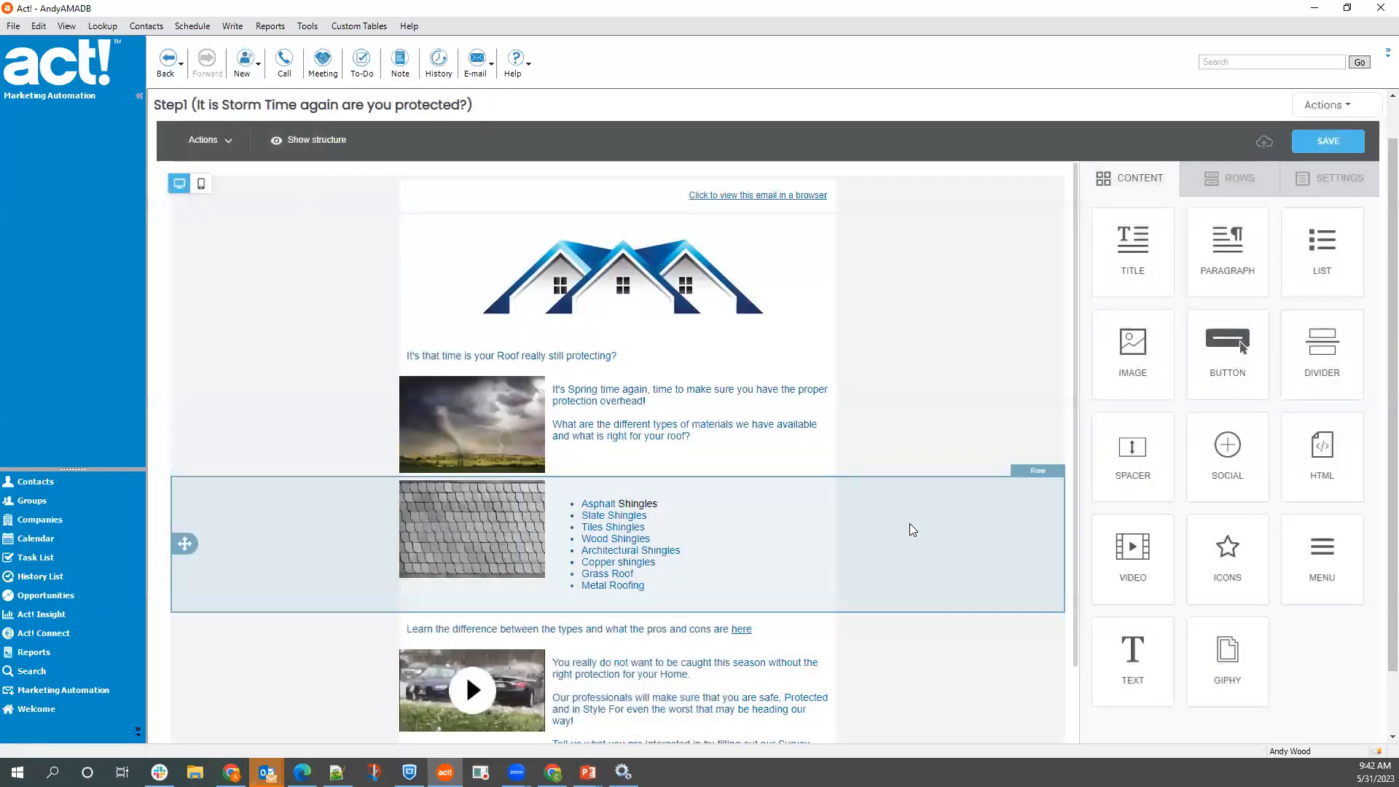
- Check the email's layout, save the email, and try to return to the campaign
scroll(972, 519, down, 5)
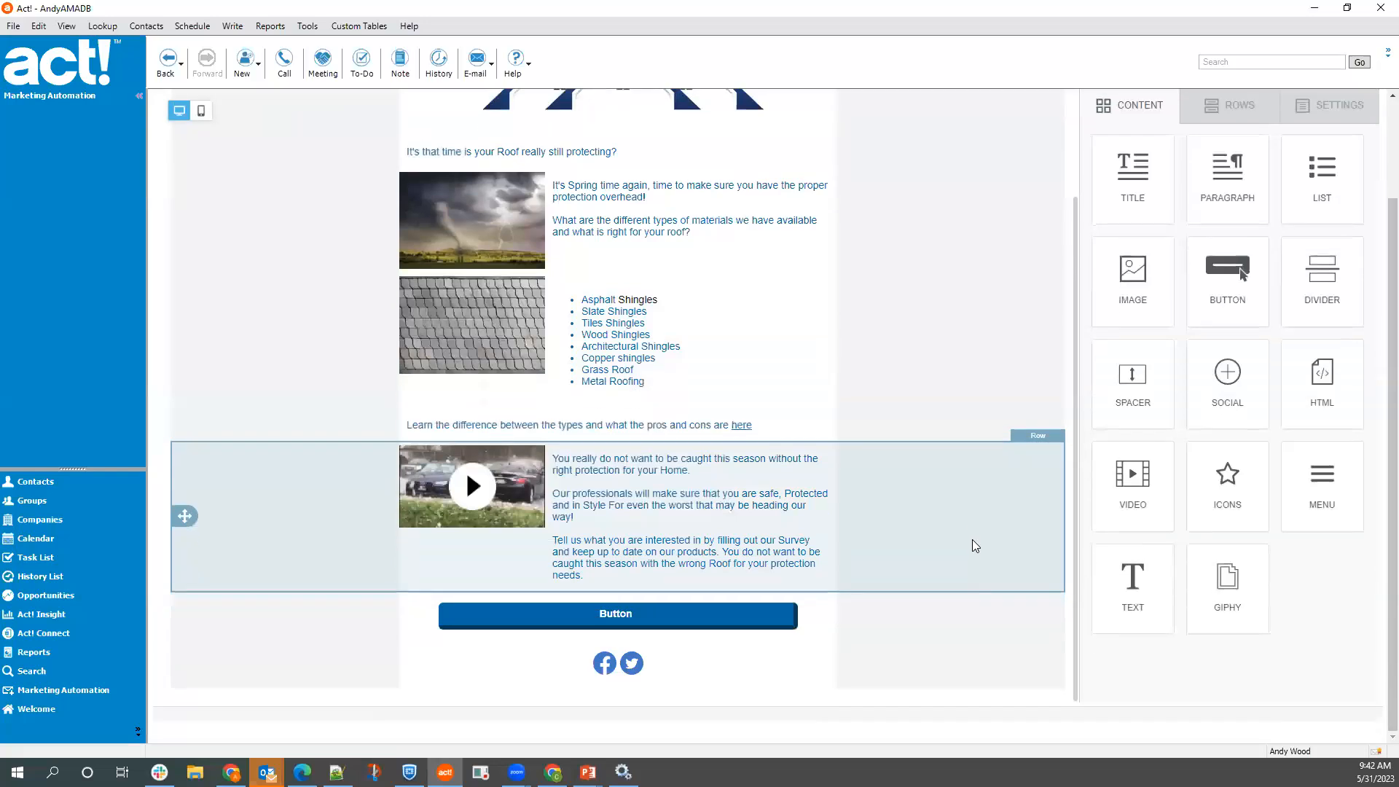
scroll(1093, 401, up, 5)
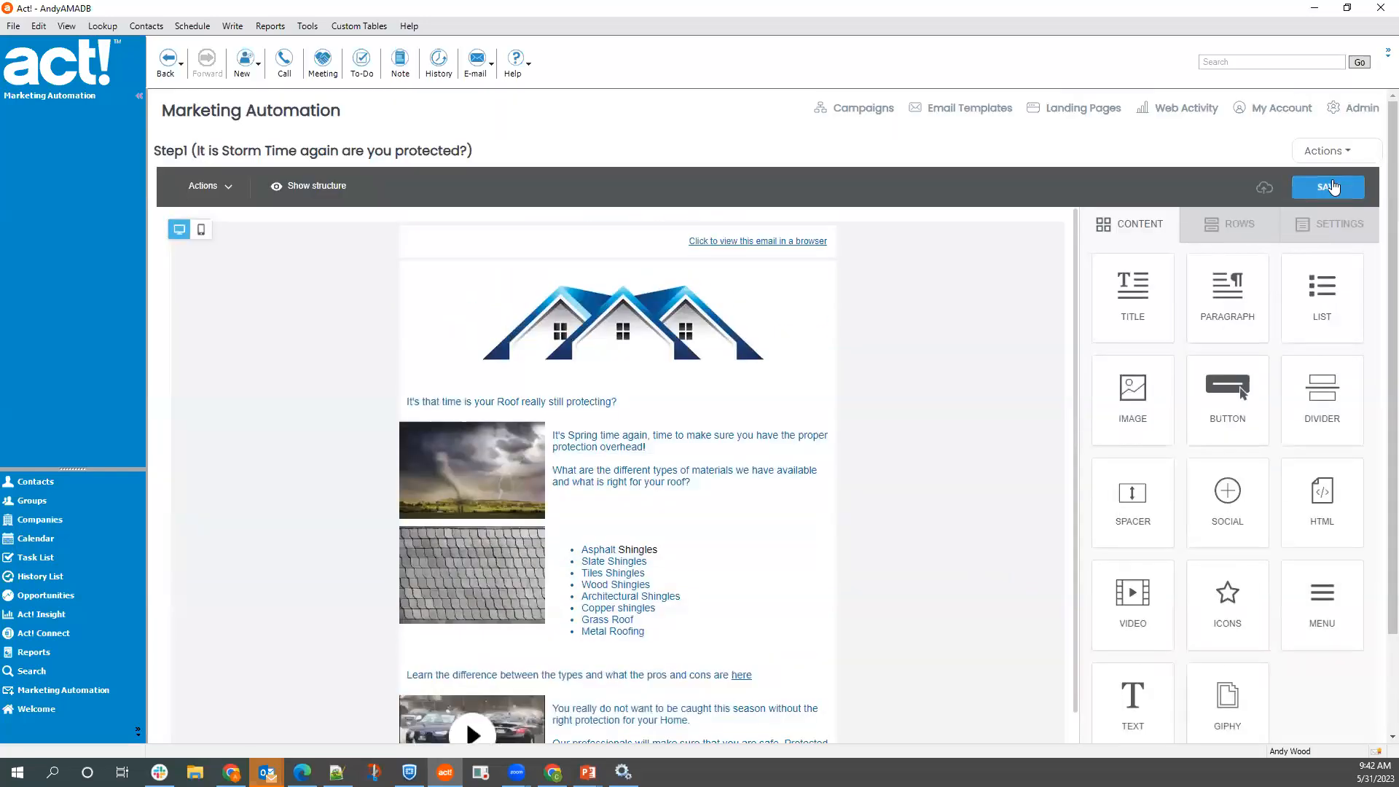
click(1328, 184)
click(1330, 152)
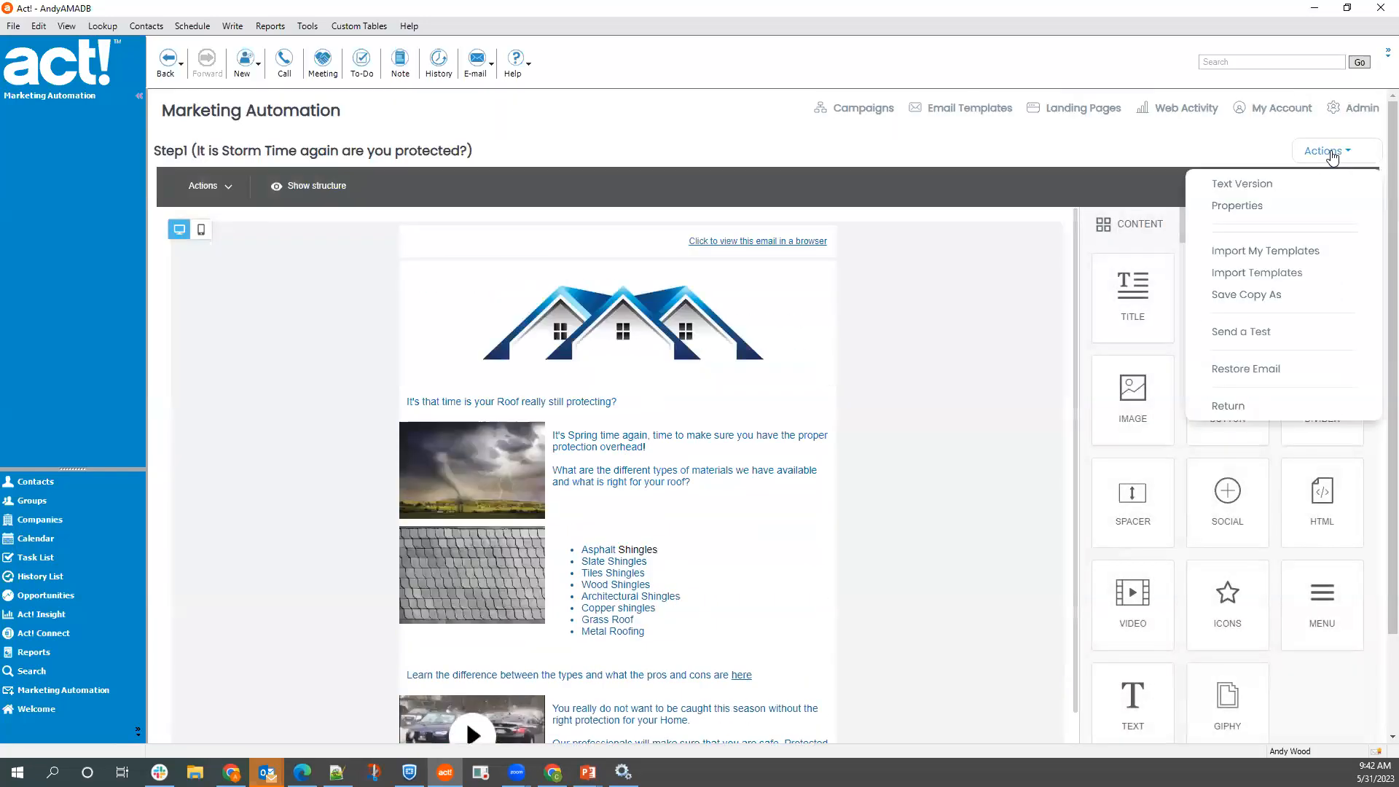
click(1248, 412)
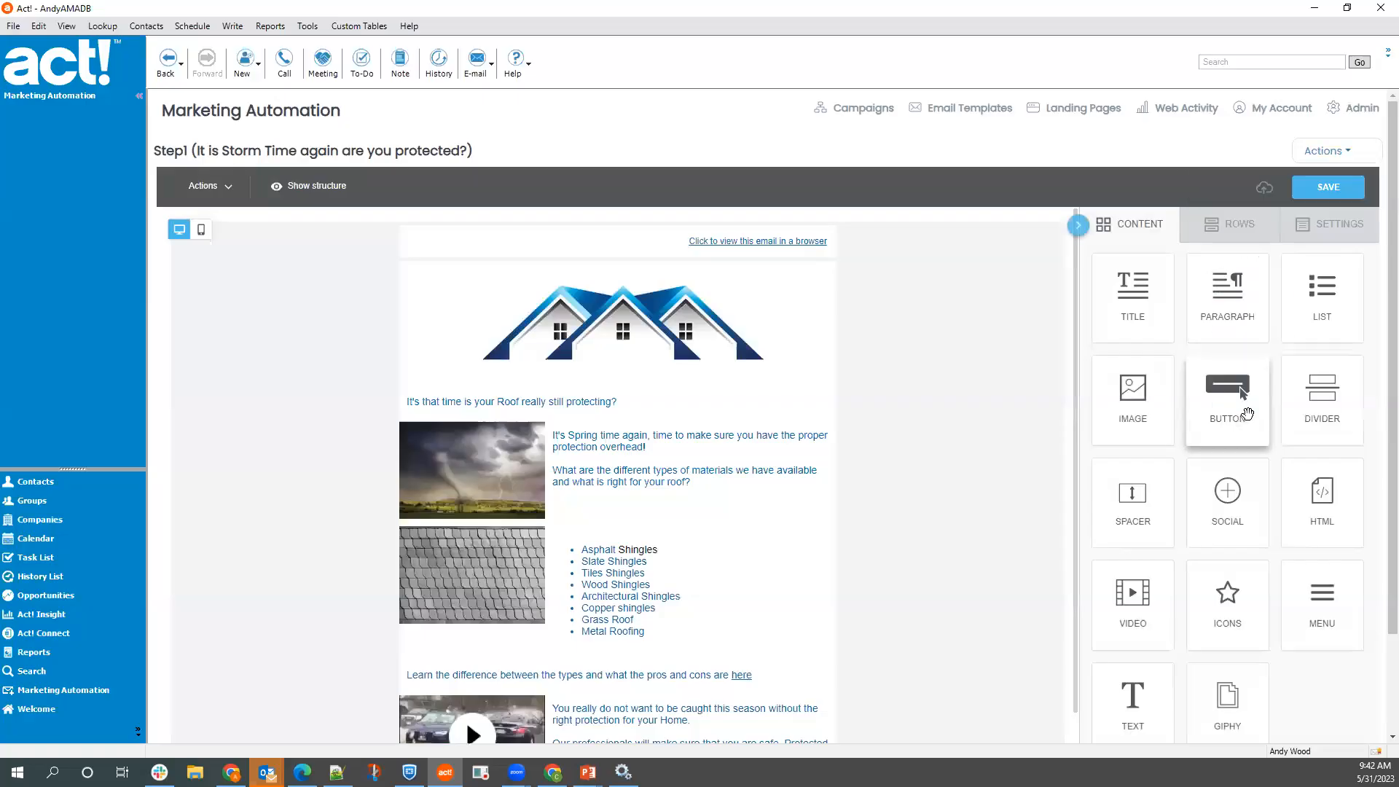
- Send a test of the email to the first listed recipient only, removing the second recipient's address
click(1344, 148)
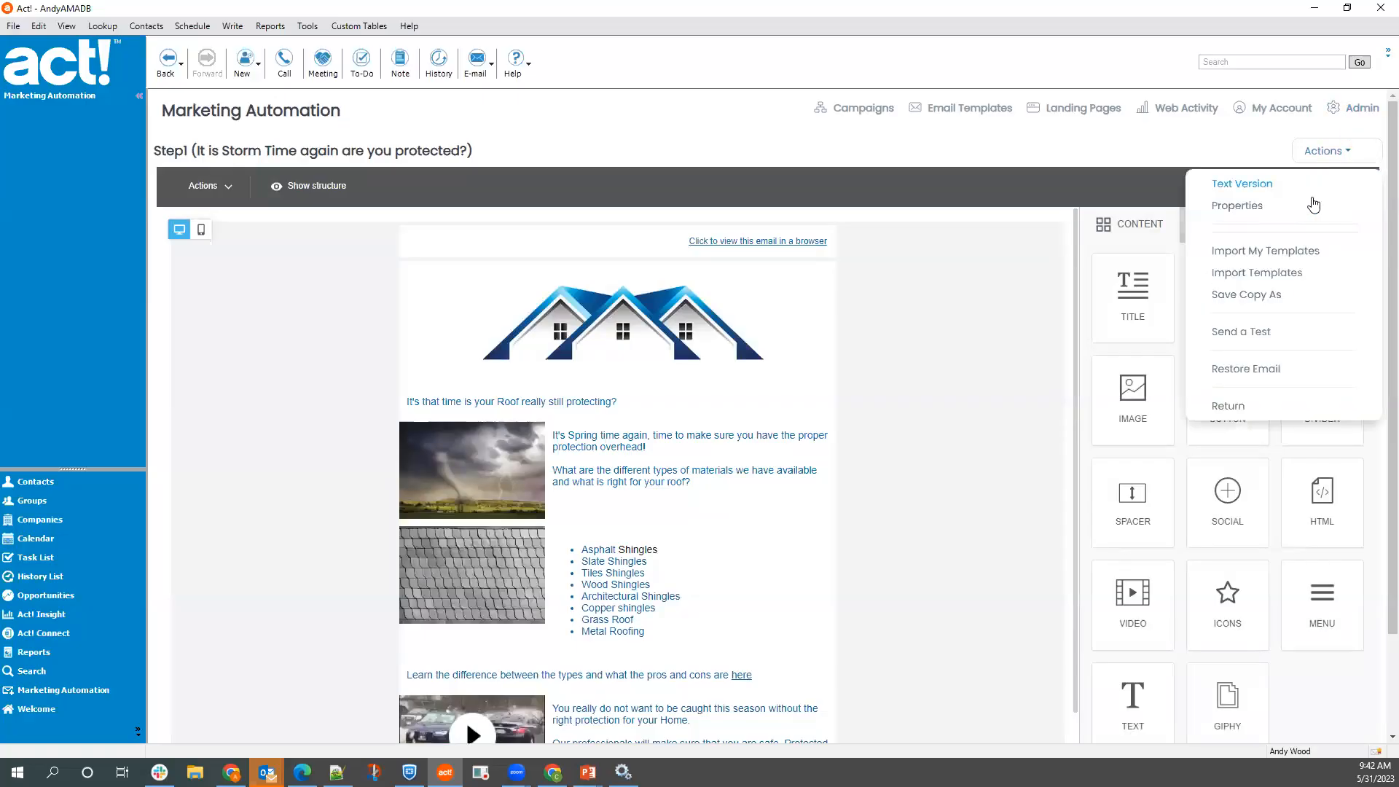
click(1268, 334)
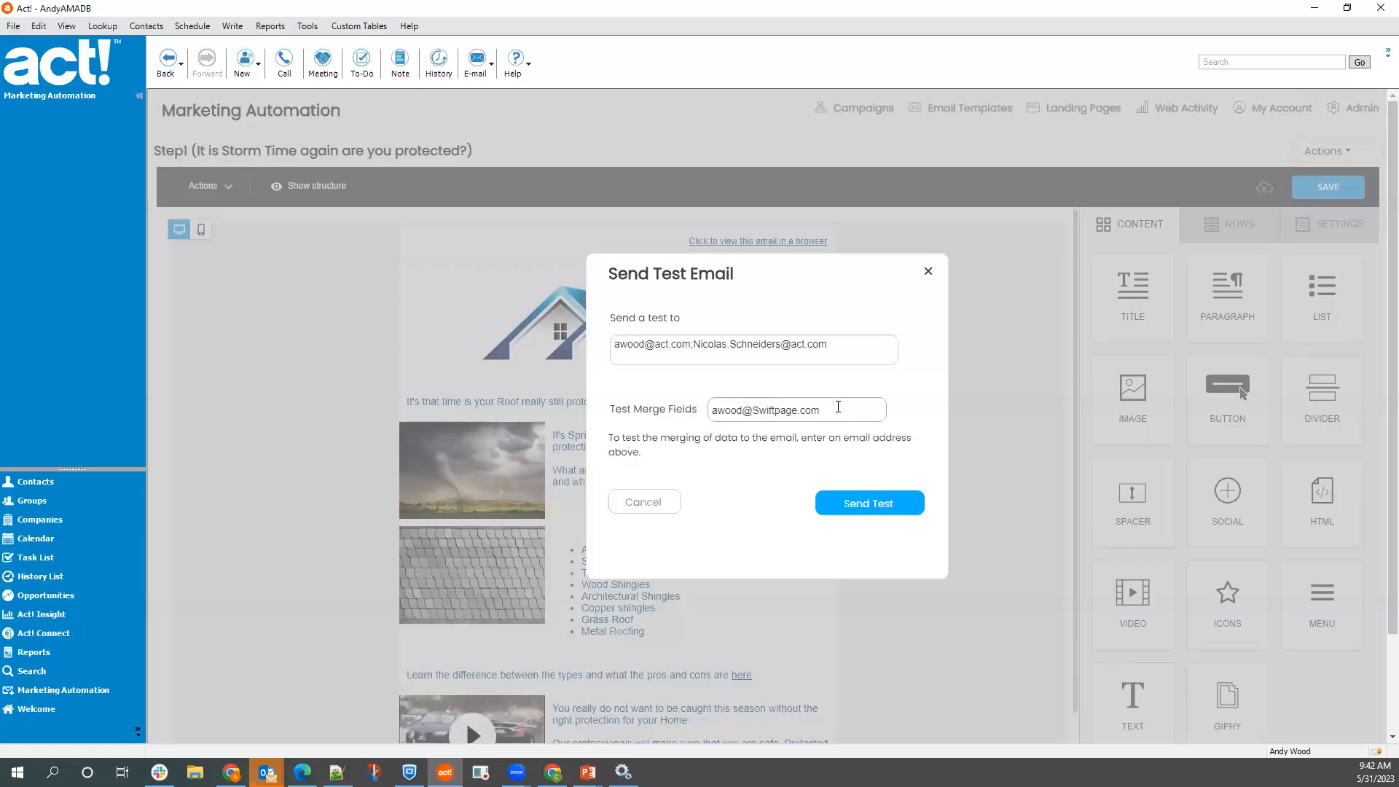
drag(828, 344, 694, 345)
key(BackSpace)
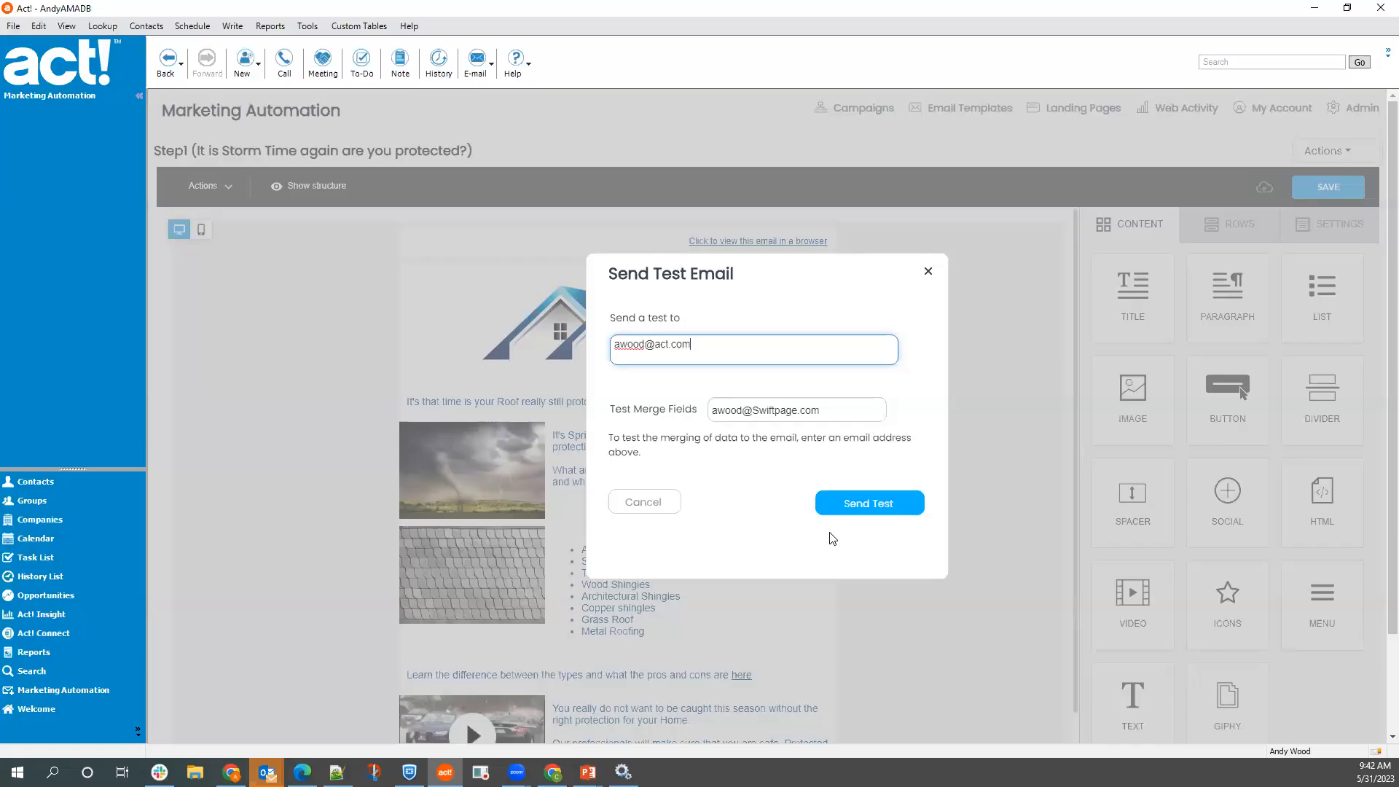
click(872, 504)
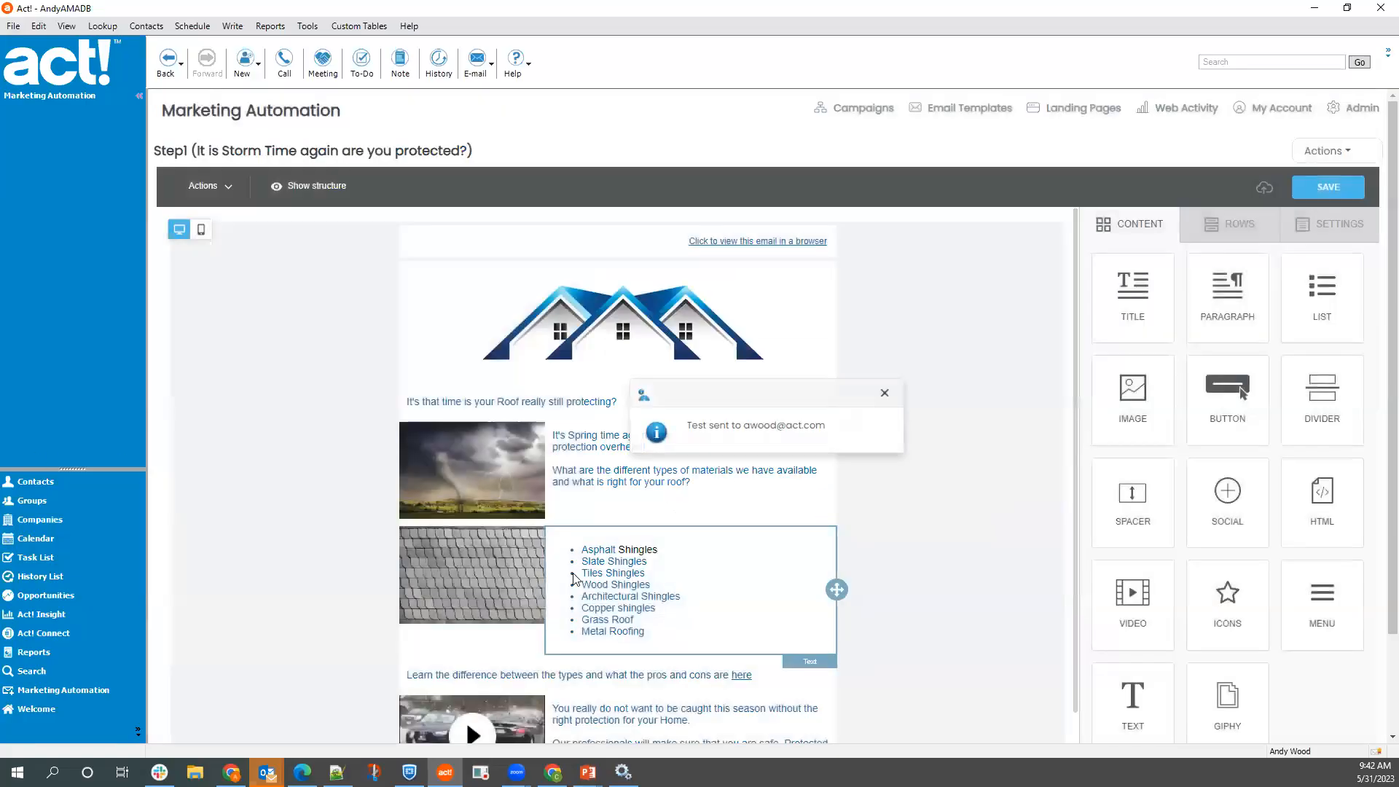
click(884, 393)
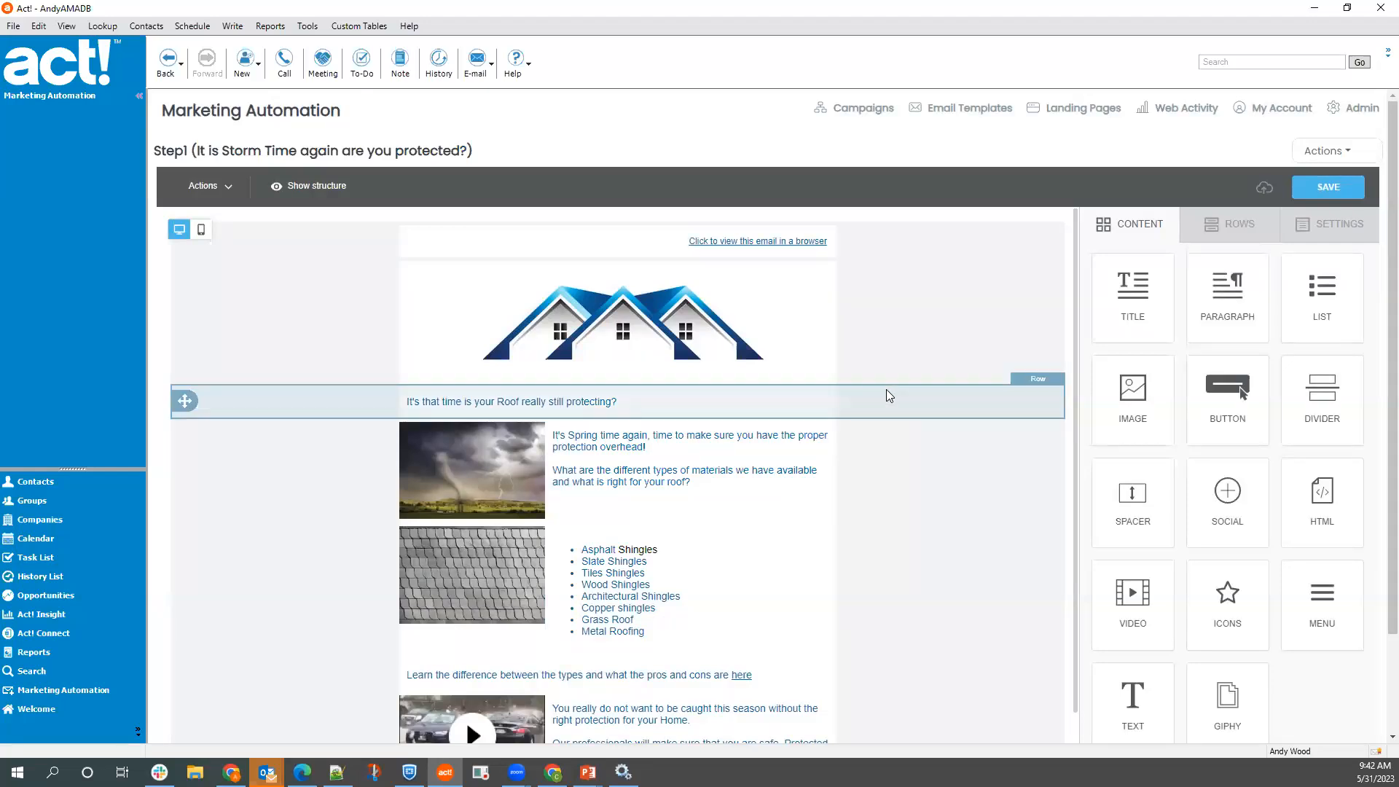
- Review the received test email in its Outlook message window and close the message
click(1355, 150)
click(1348, 151)
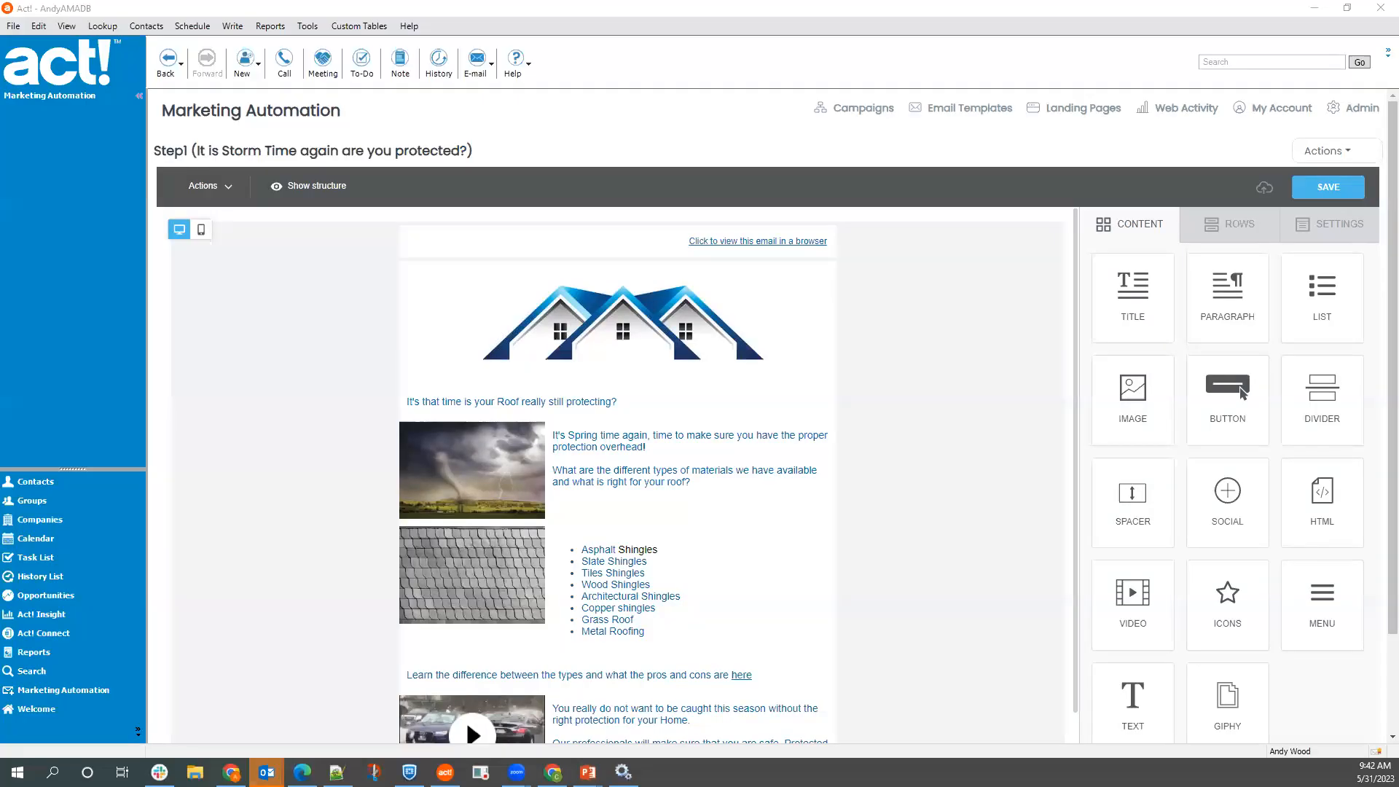
scroll(520, 454, down, 2)
scroll(520, 454, down, 4)
scroll(530, 452, up, 6)
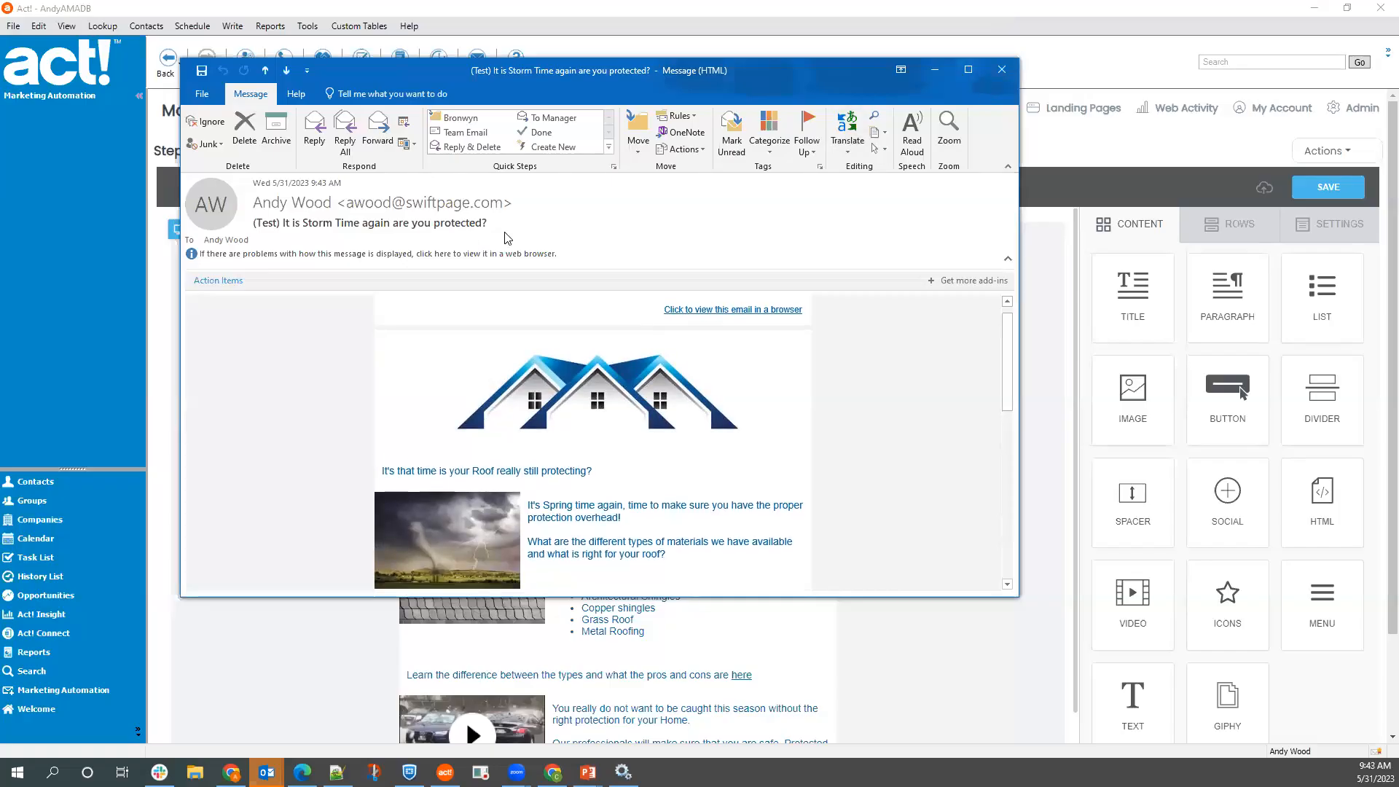
click(999, 75)
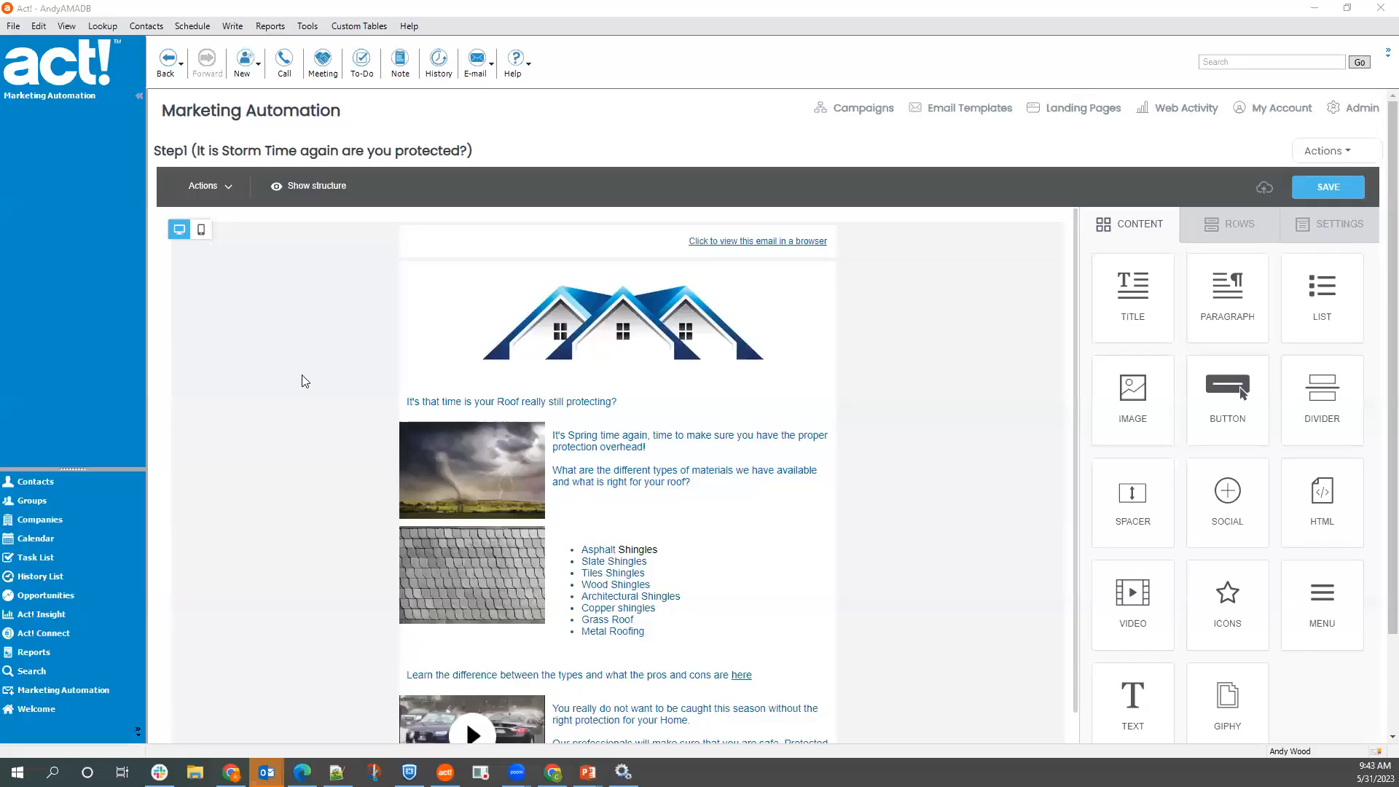
- Leave the email editor and return to the Springtime Storms campaign diagram
click(1325, 150)
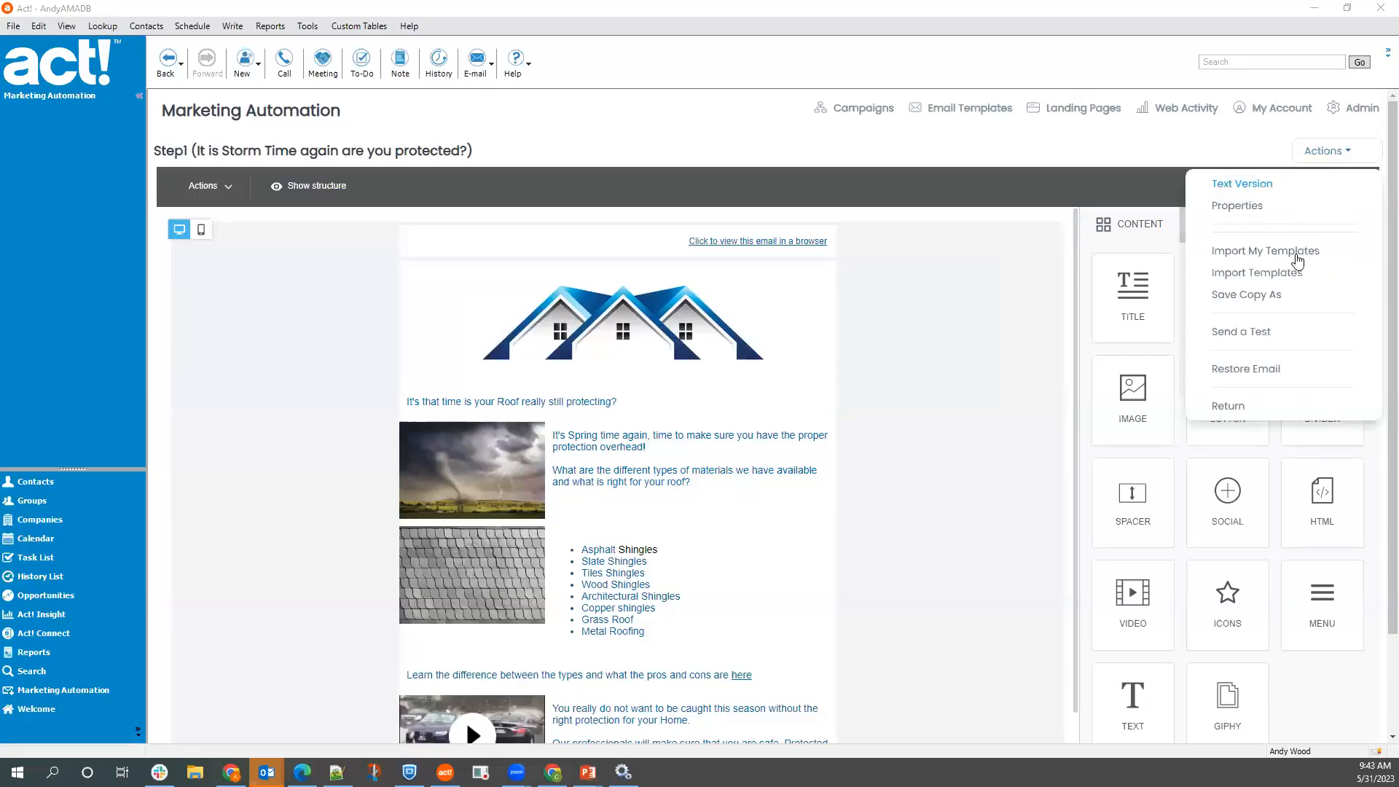
click(1266, 406)
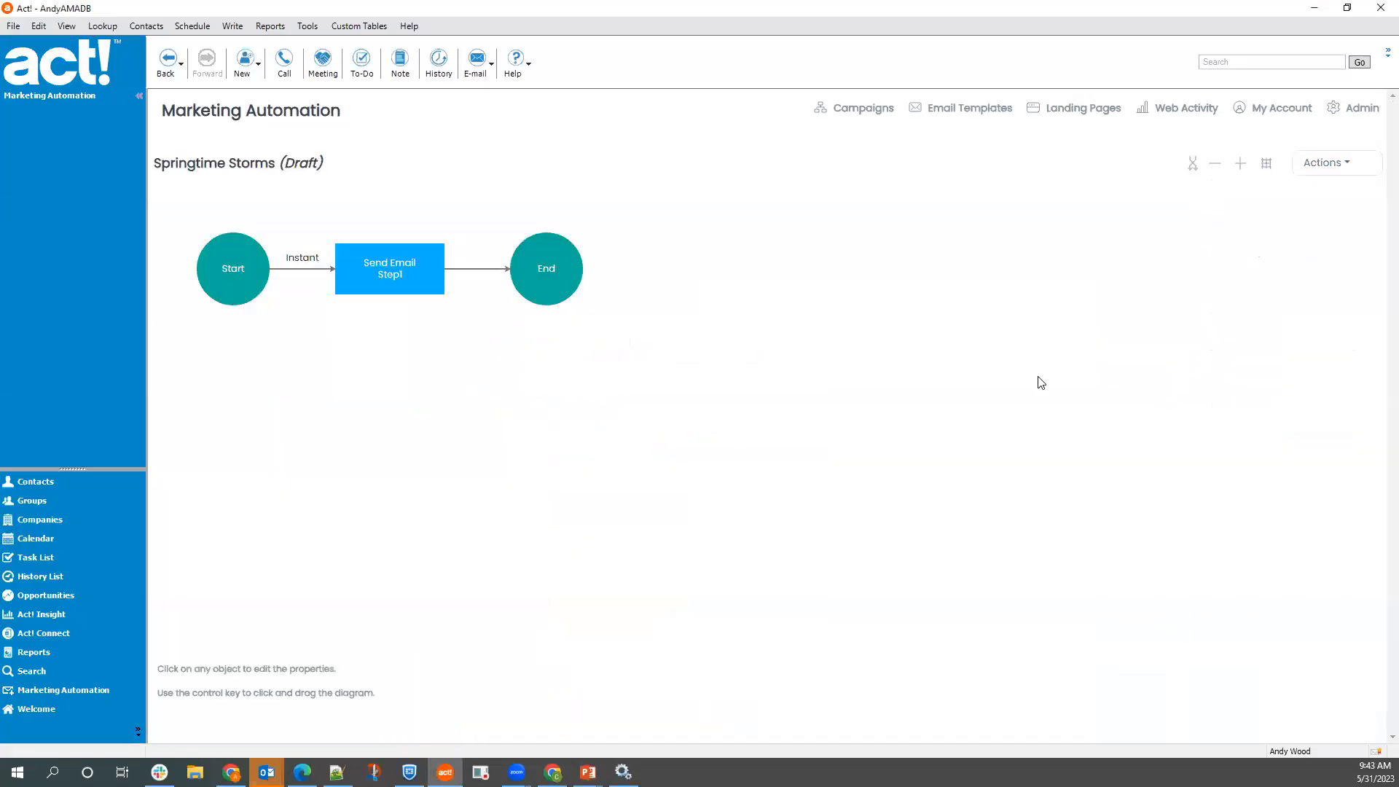
- Insert an Email action after the Step1 email and view the wait interval between the two emails
click(415, 271)
click(702, 360)
scroll(698, 438, down, 1)
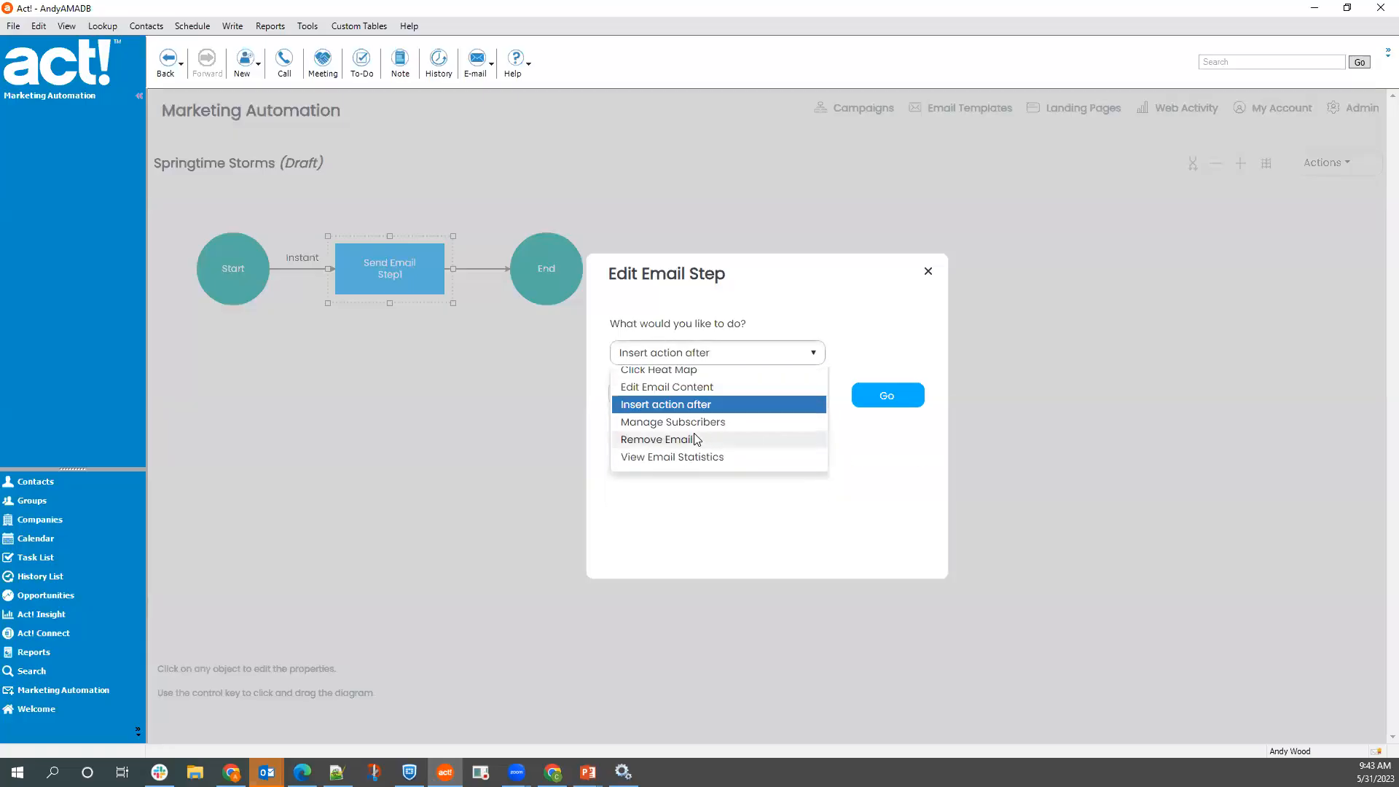
click(702, 406)
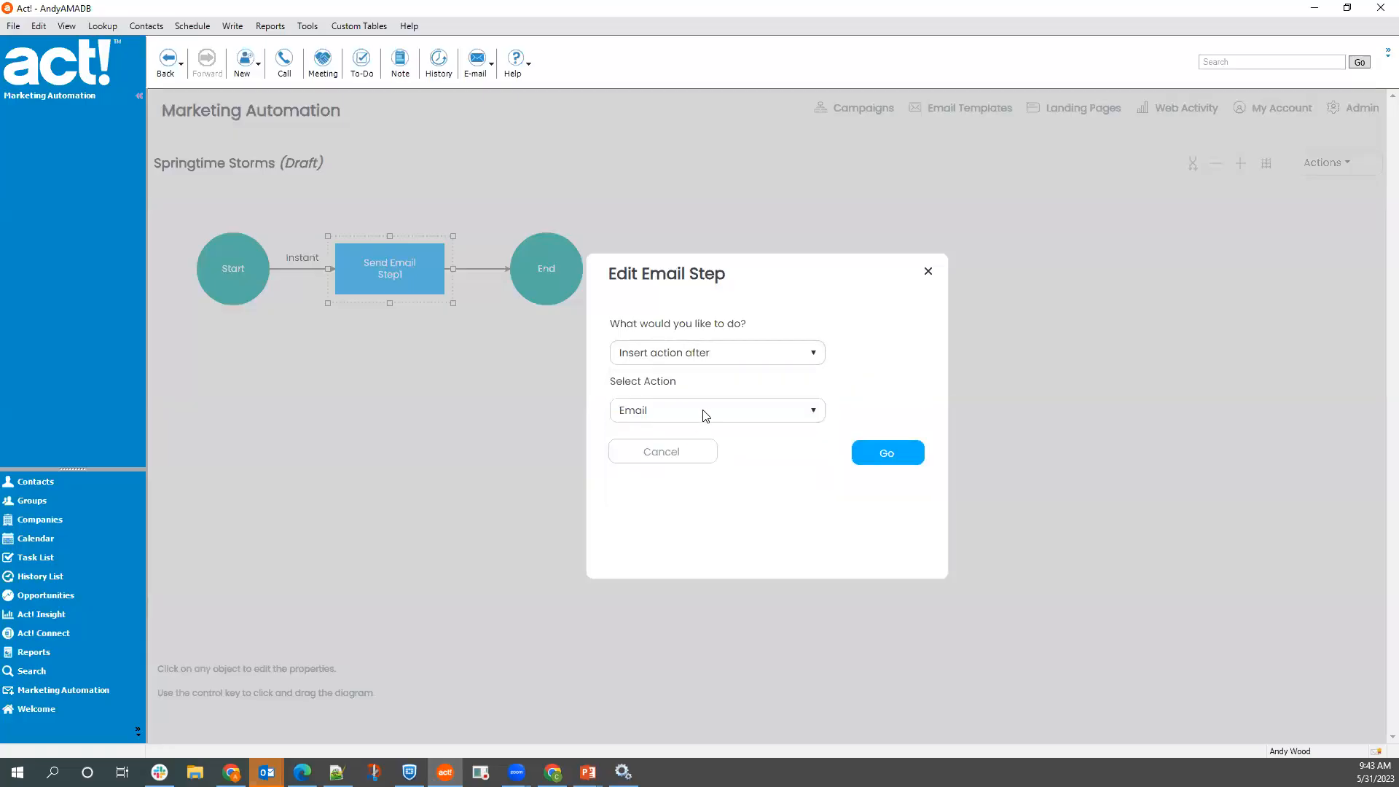
click(912, 452)
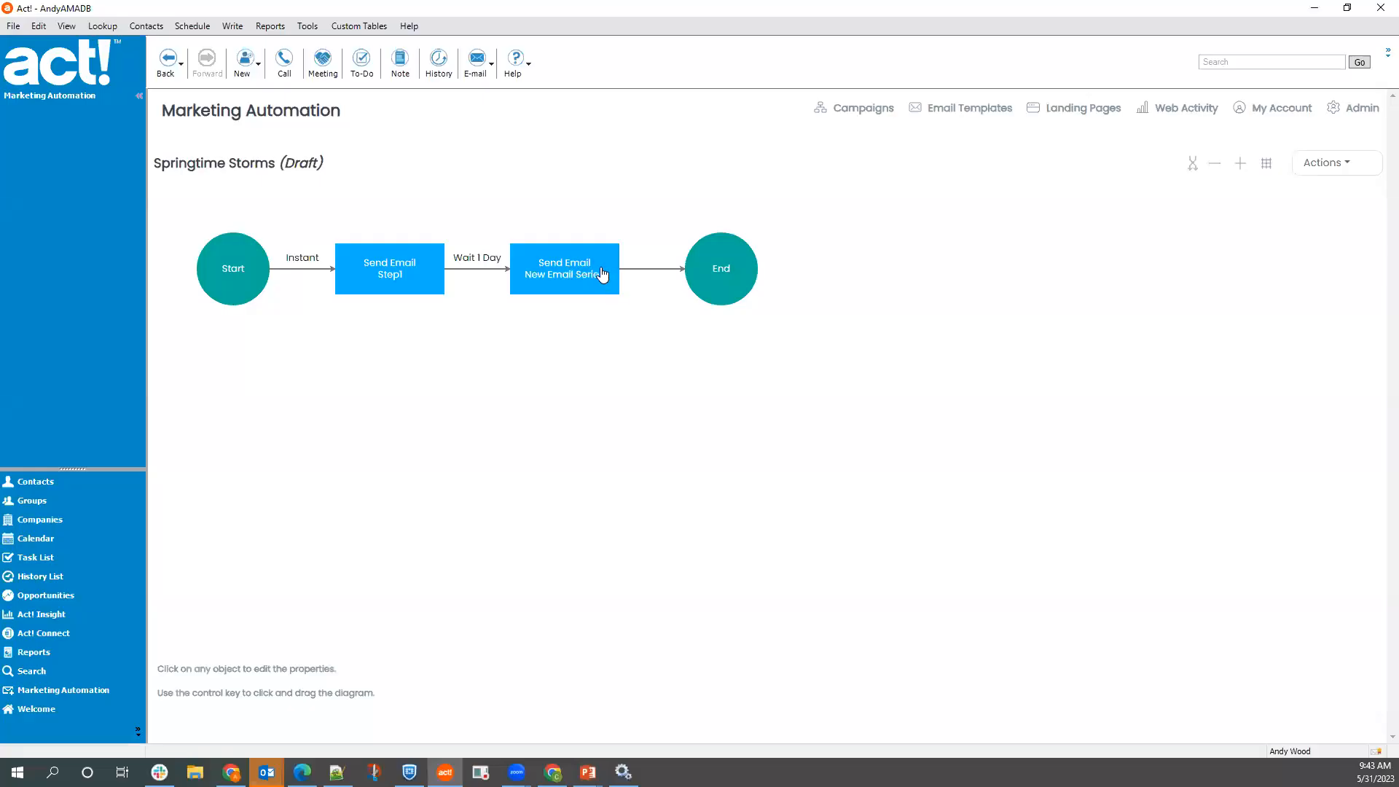
click(479, 268)
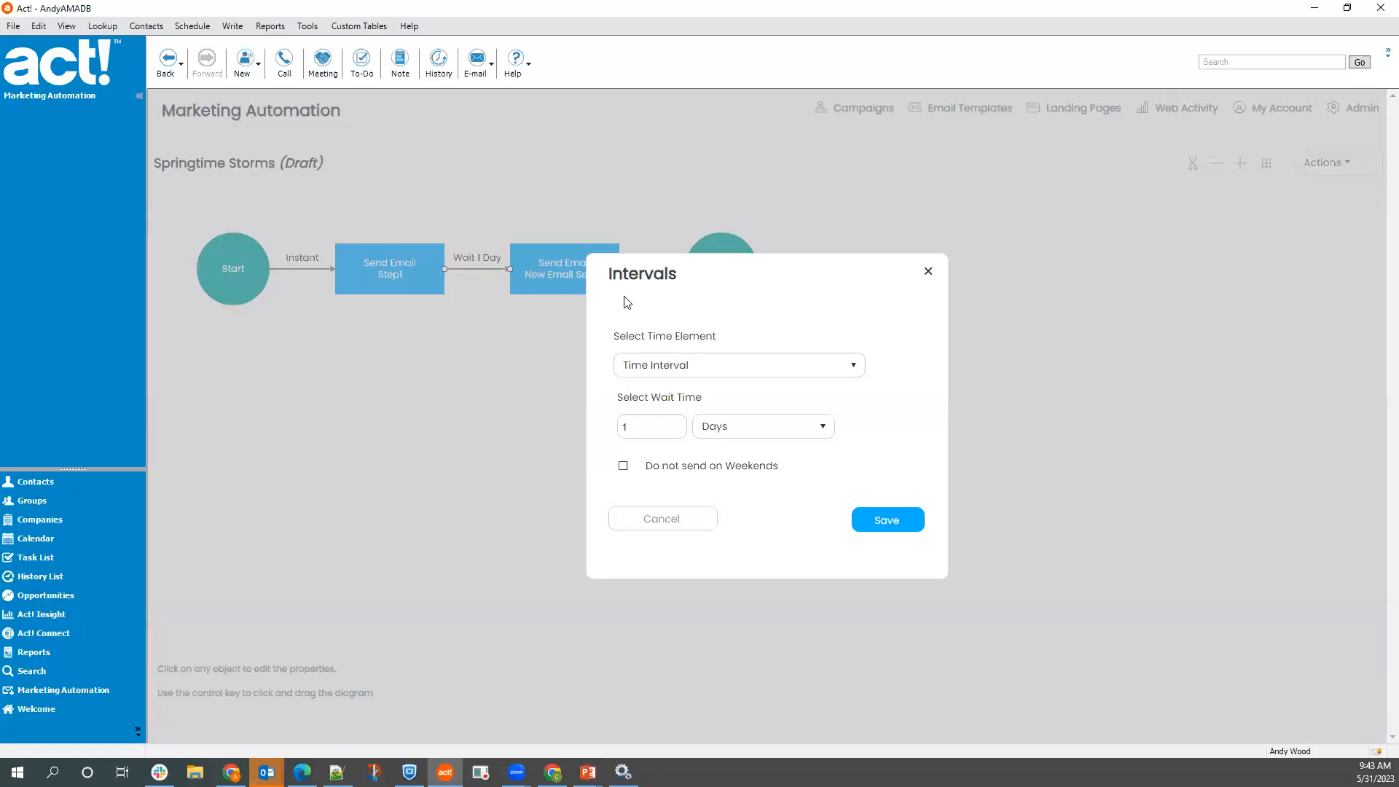
click(928, 271)
- Remove the newly inserted second email from the campaign diagram
click(590, 271)
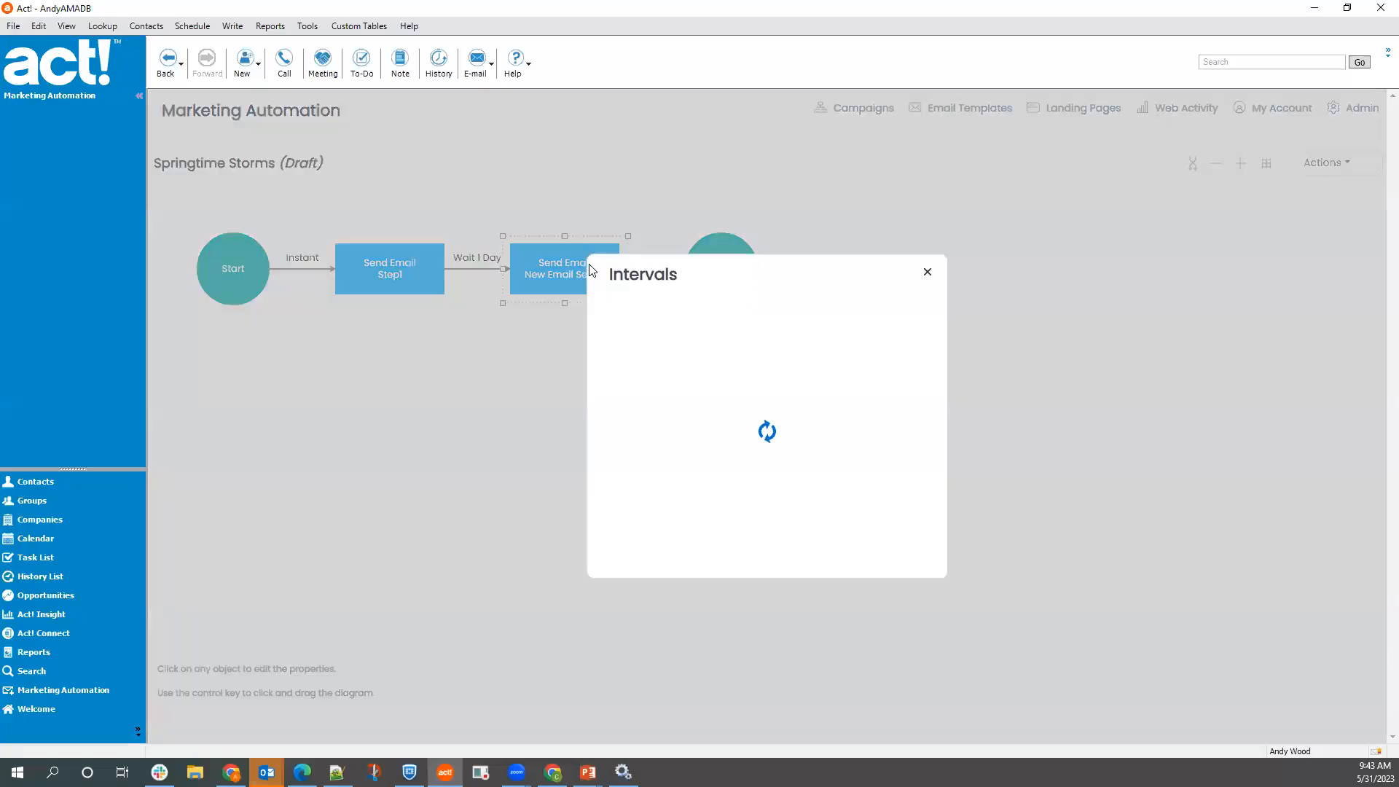
click(780, 355)
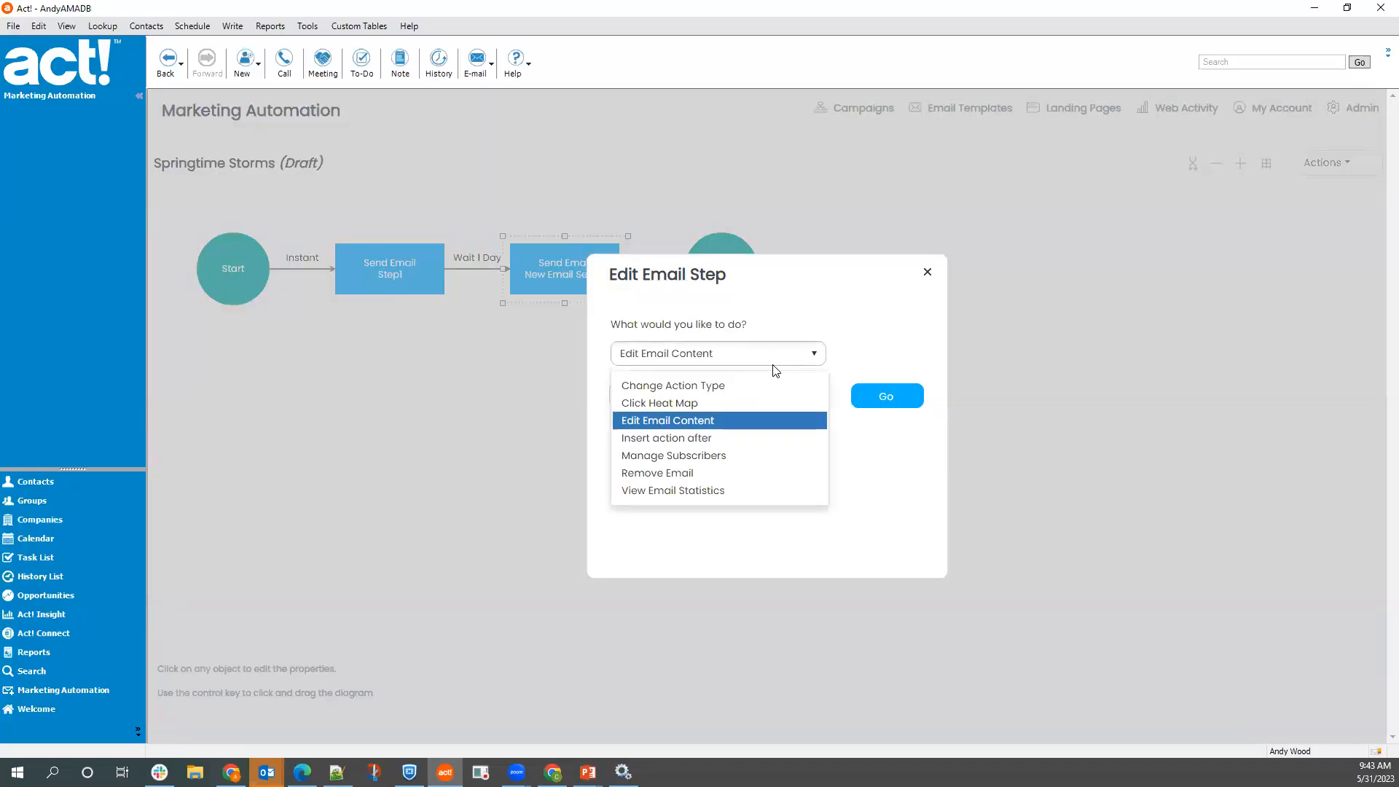
click(714, 474)
click(883, 397)
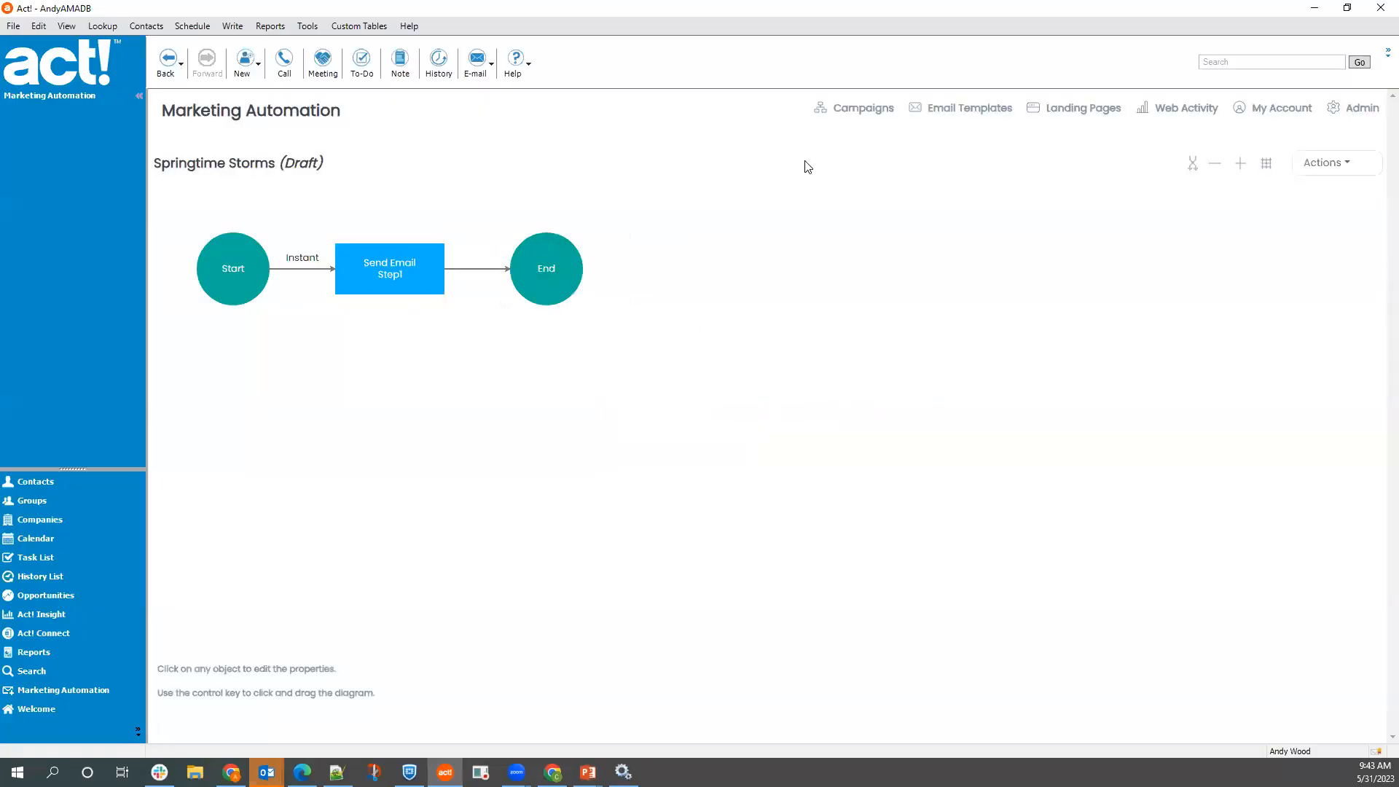
scroll(660, 317, down, 2)
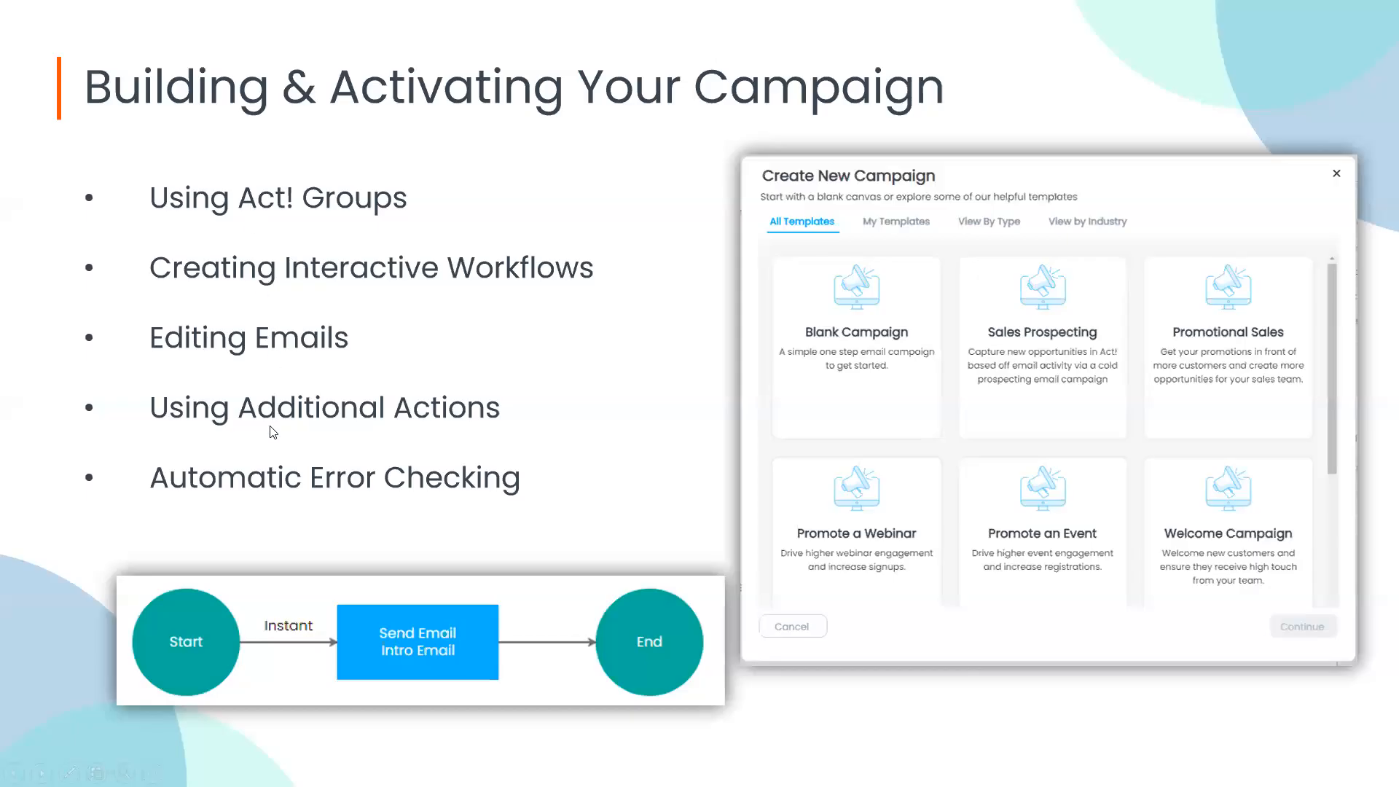
click(262, 472)
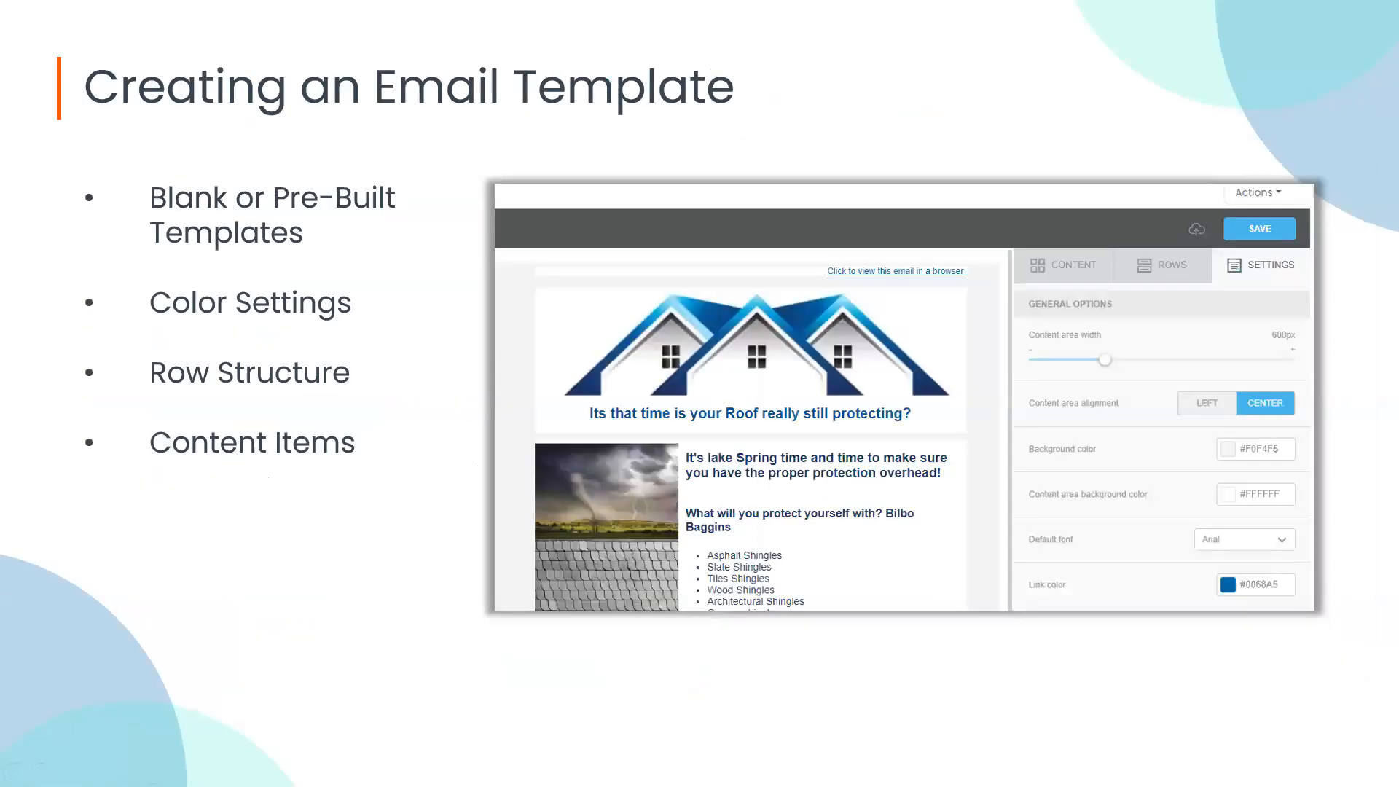
key(Right)
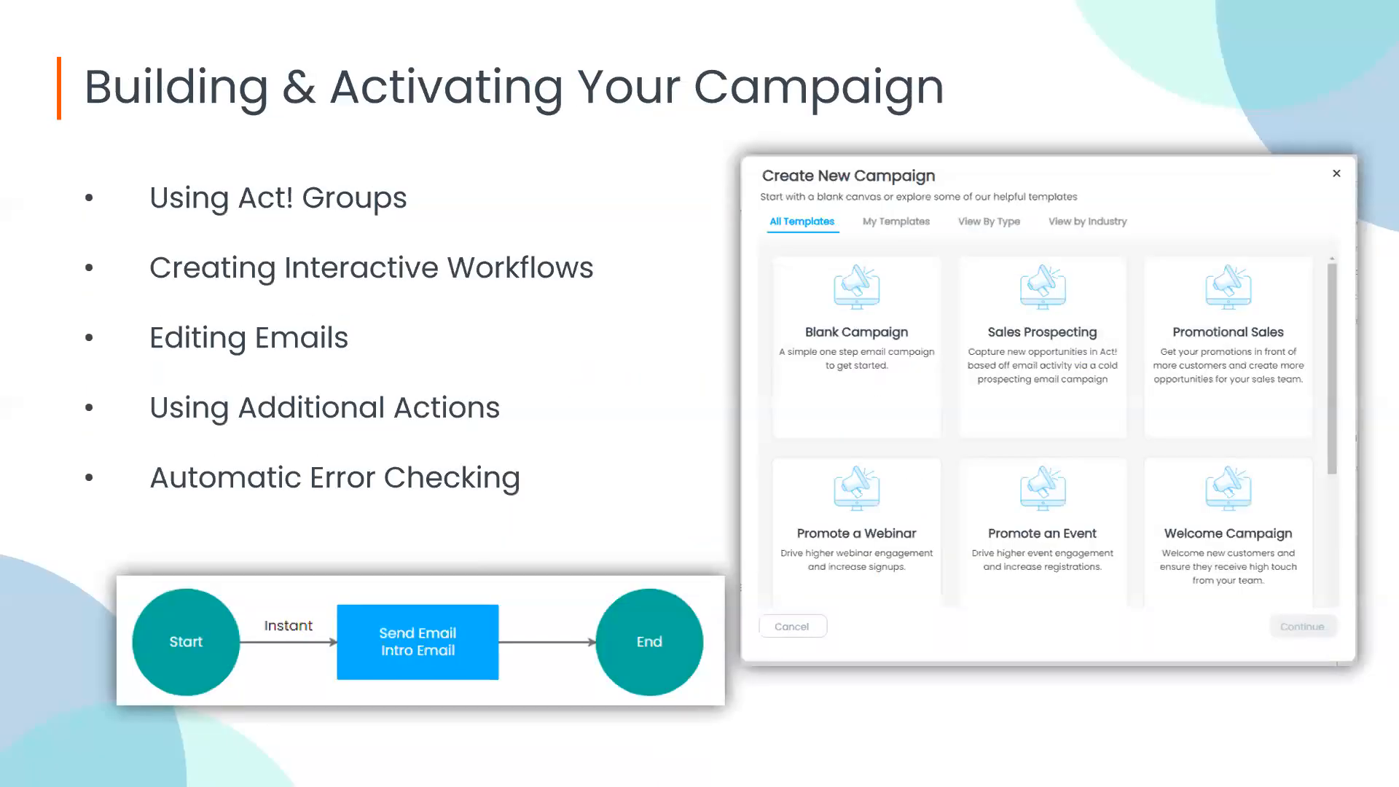
key(alt+Tab)
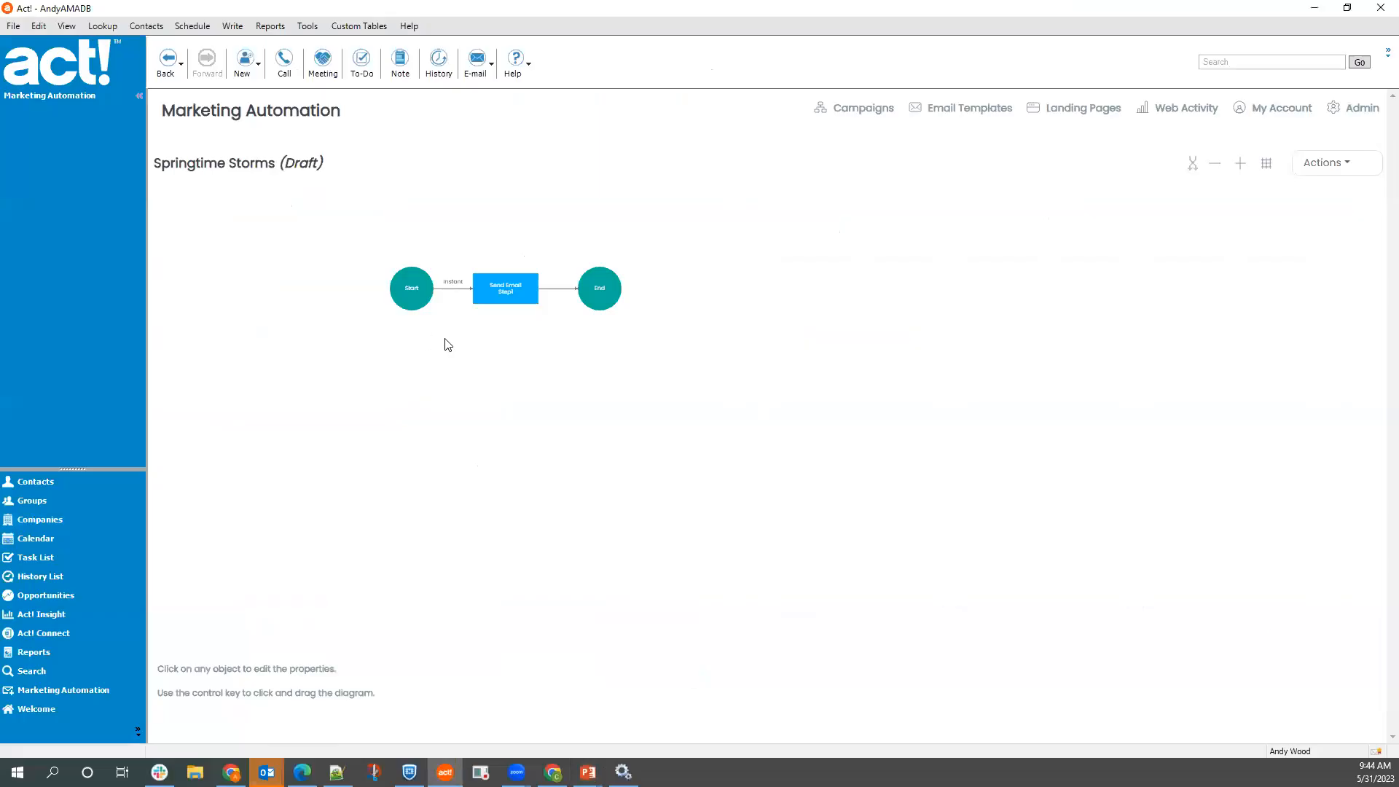
- Open the activation page of the Springtime Storms campaign and review its name, status, initial send setting and Step1 check
scroll(461, 341, up, 2)
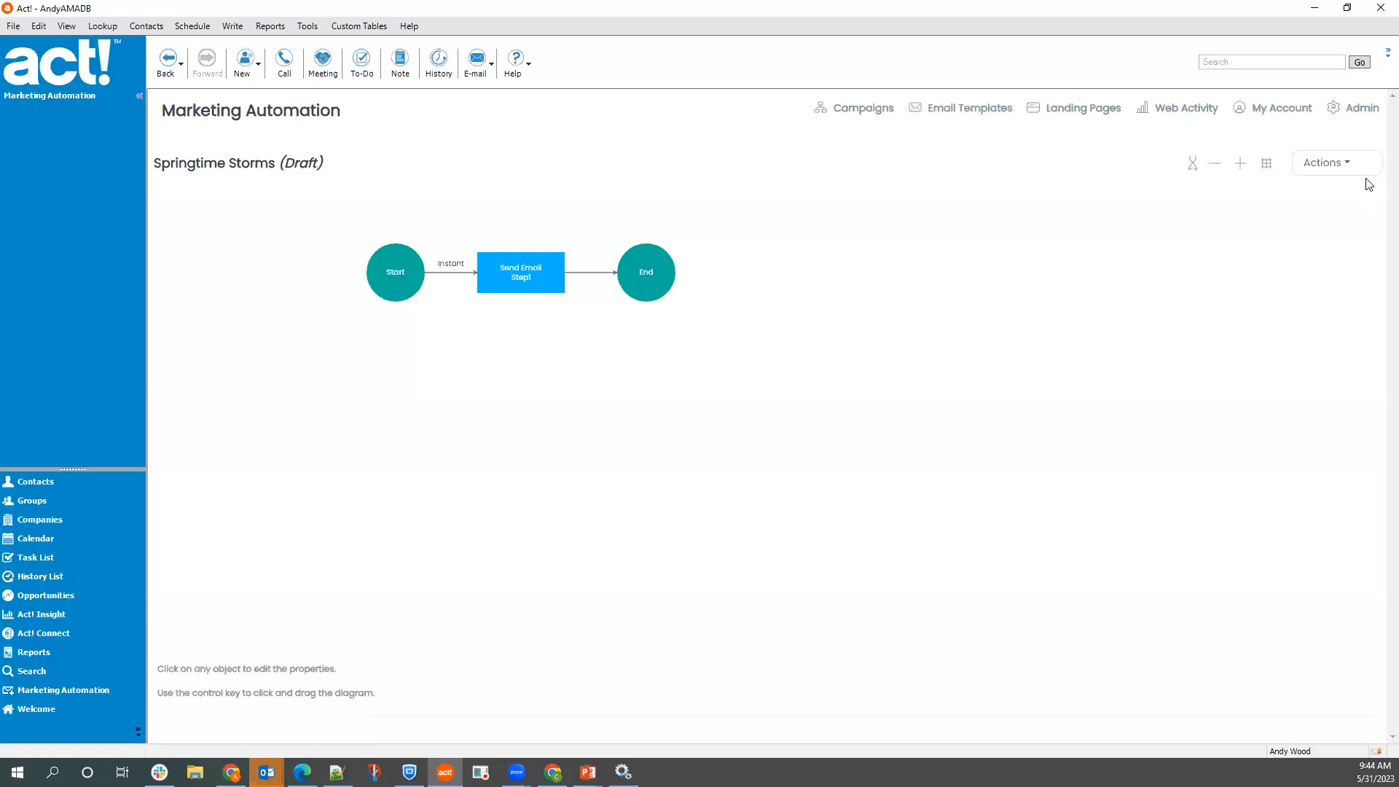
click(1339, 165)
click(1273, 202)
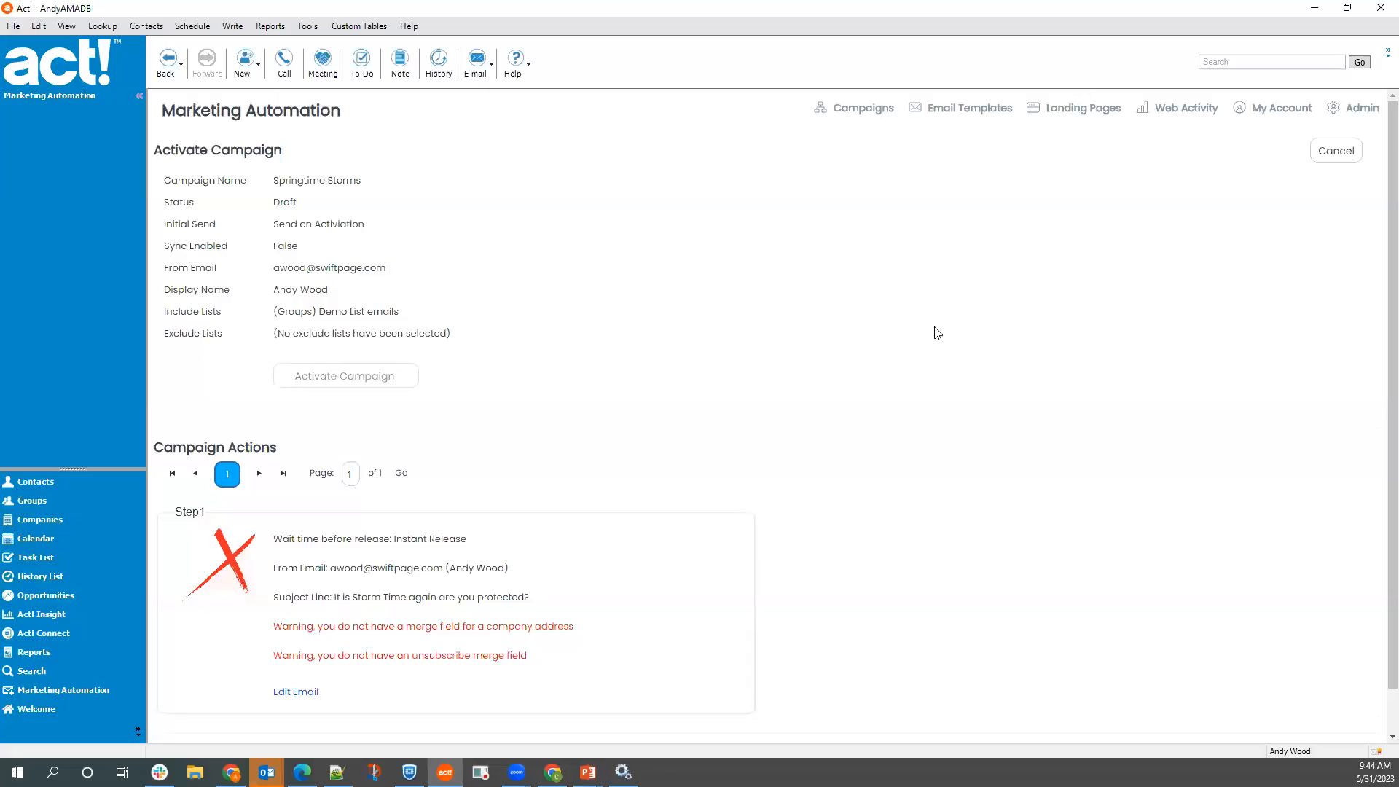
scroll(266, 545, down, 1)
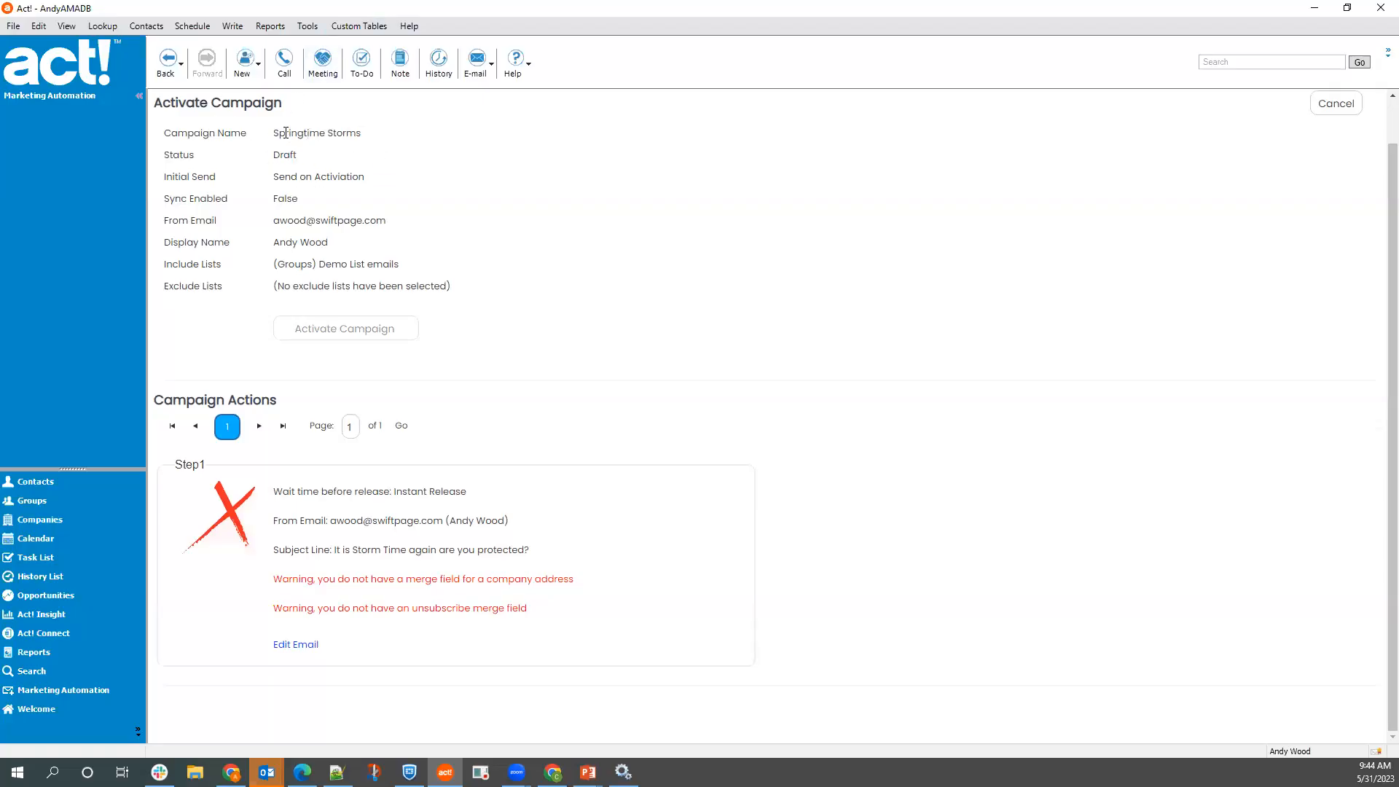
drag(281, 133, 362, 140)
drag(282, 158, 303, 161)
drag(364, 179, 275, 172)
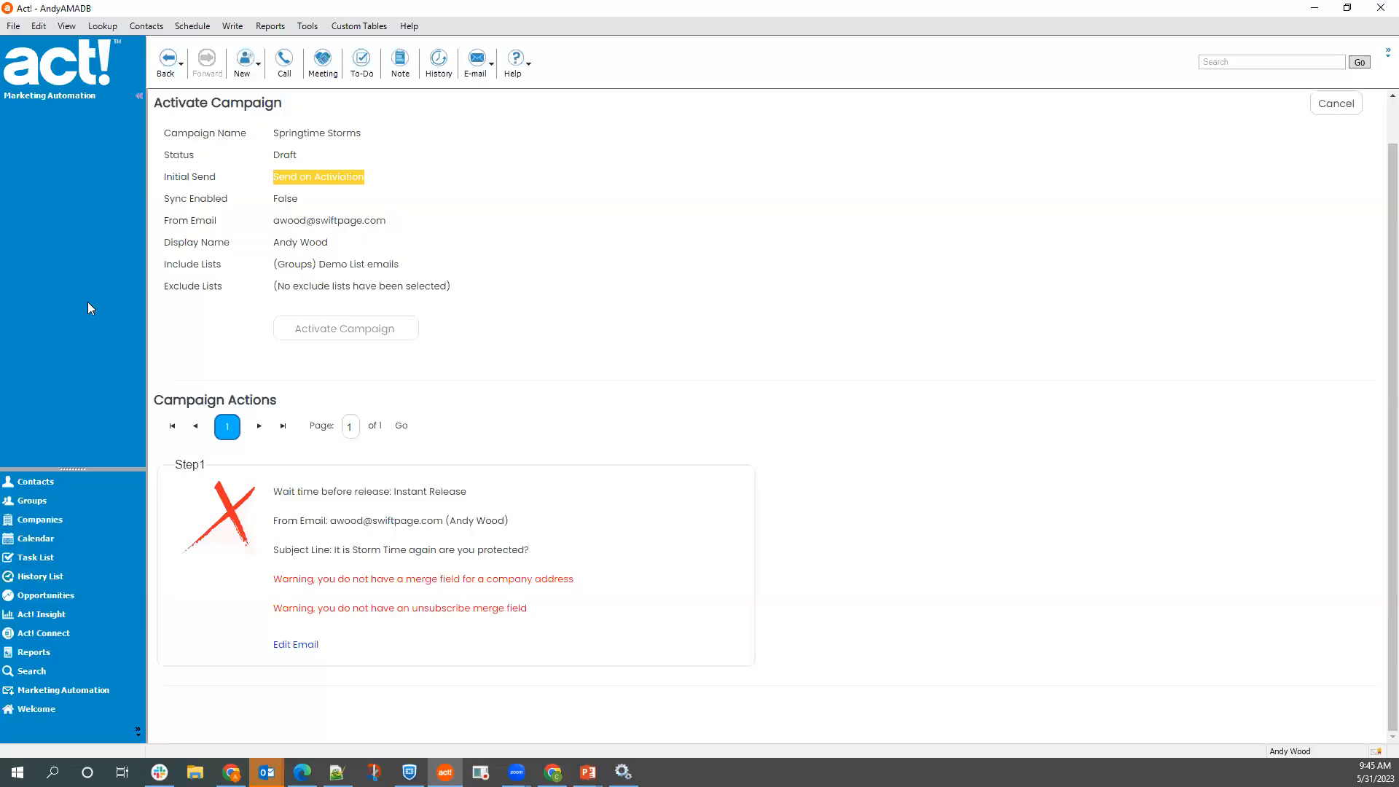
- Open the Step1 email for editing and add a single-column row below the social icons
click(301, 651)
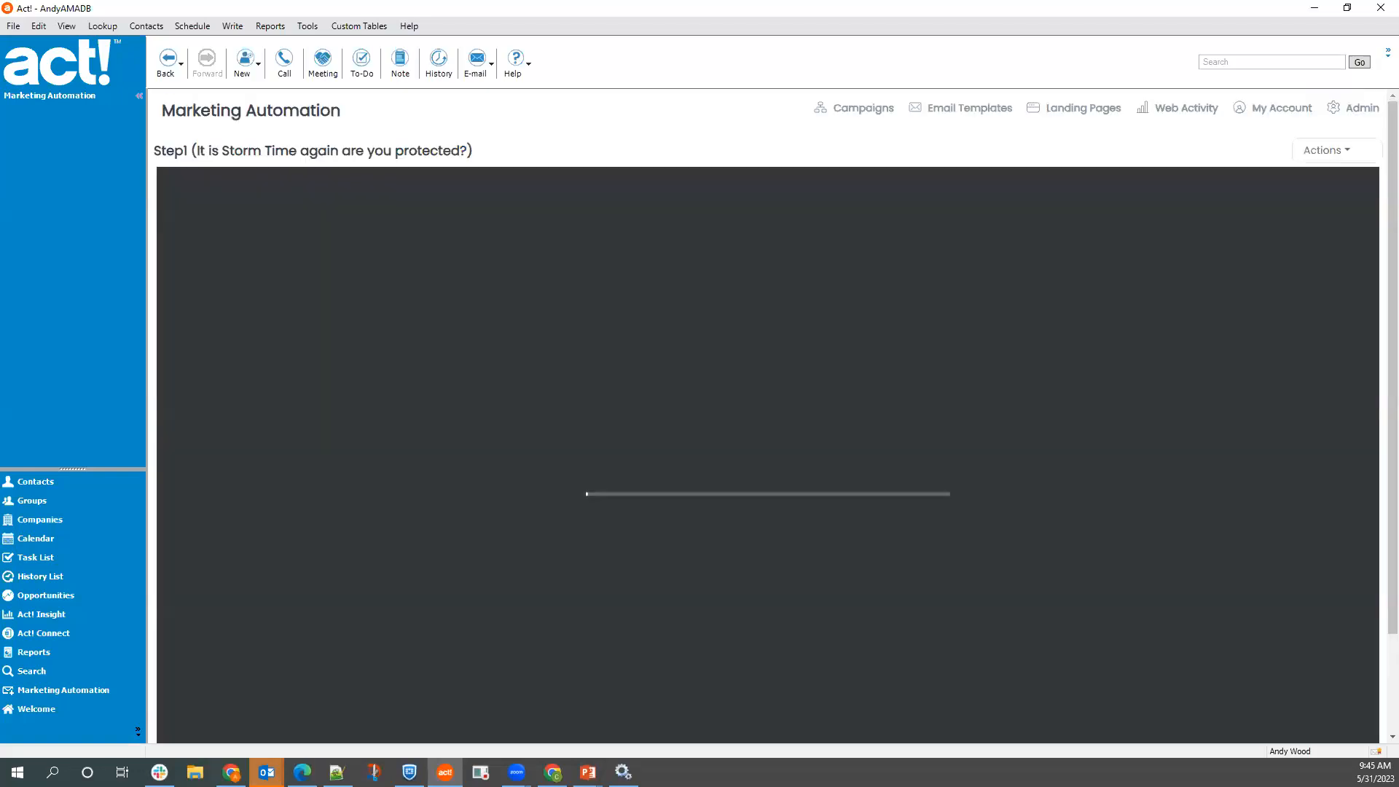
mouse_move(267, 772)
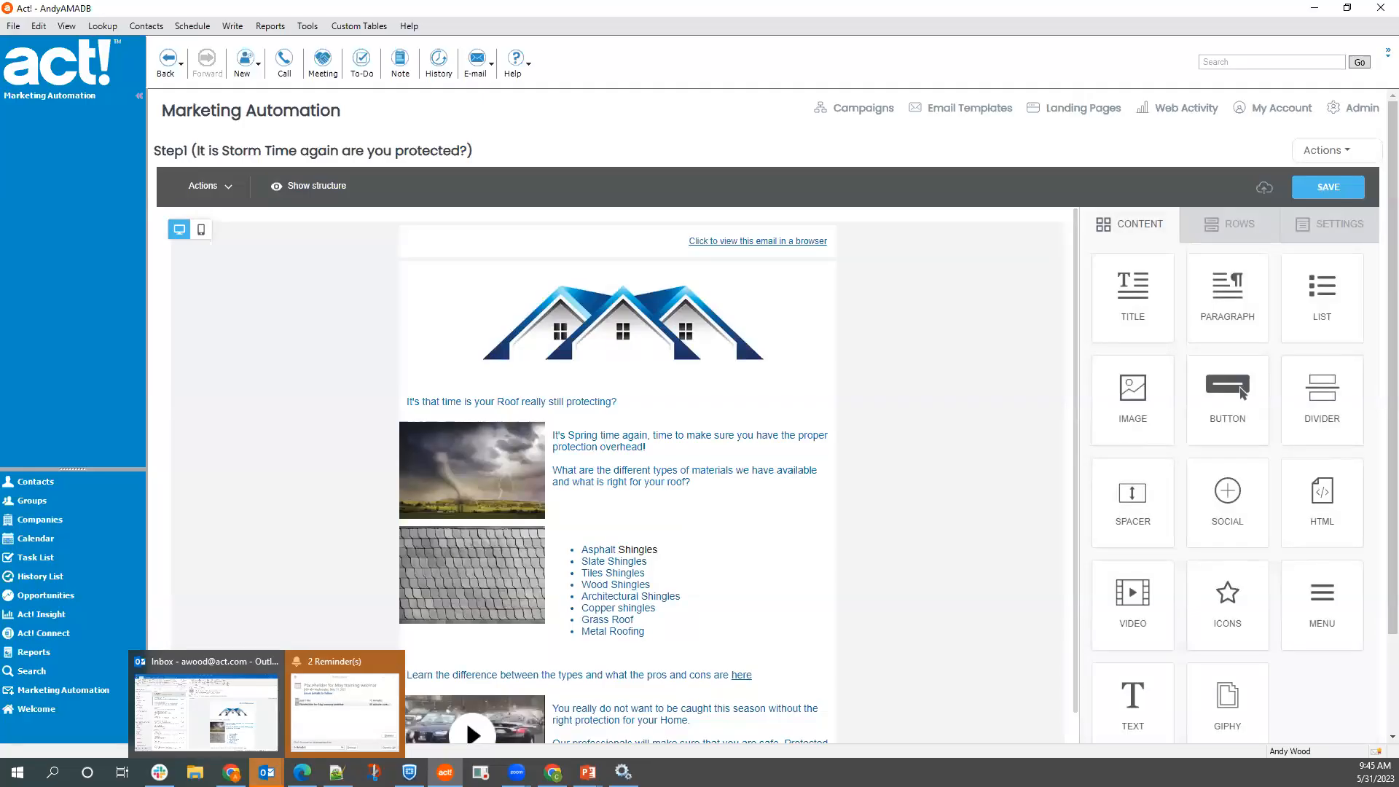
scroll(656, 656, down, 5)
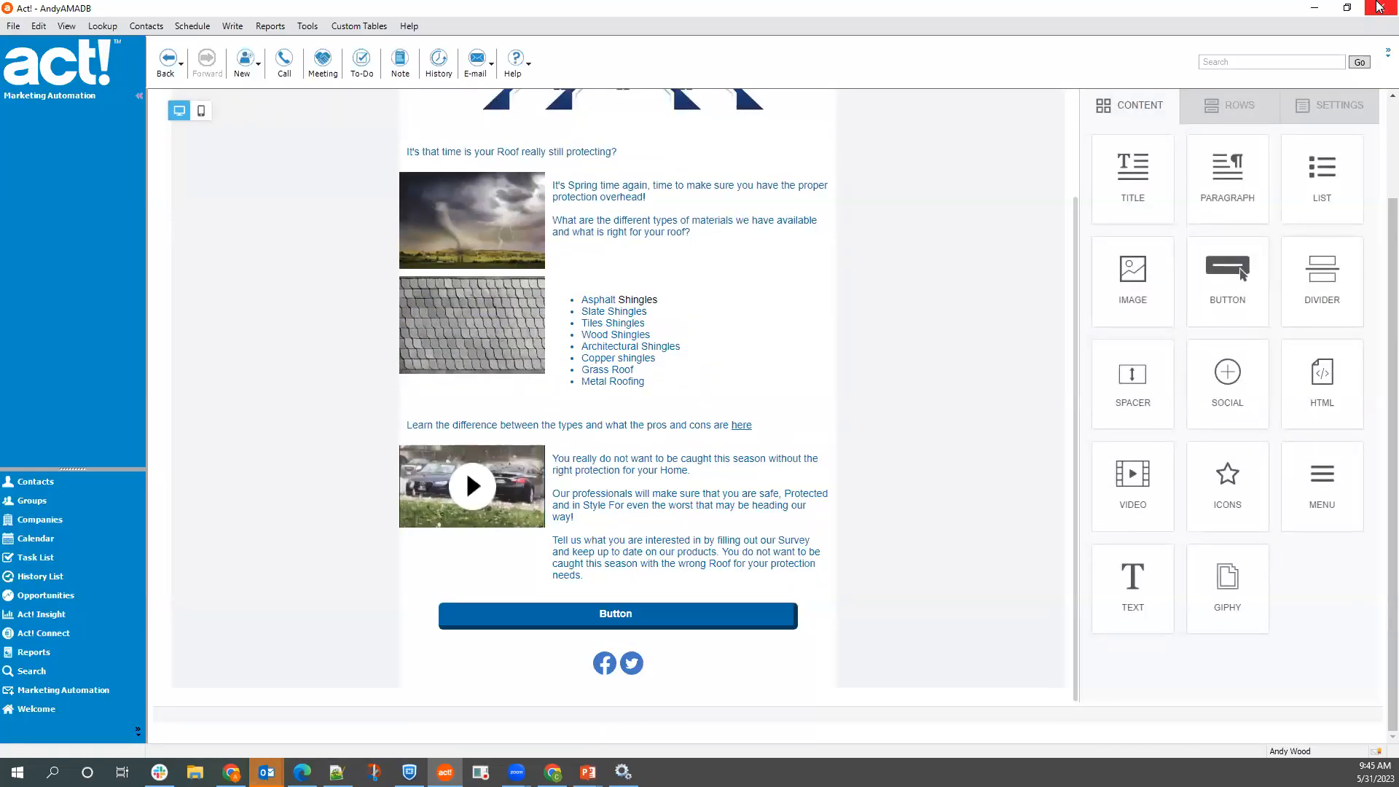
click(1239, 110)
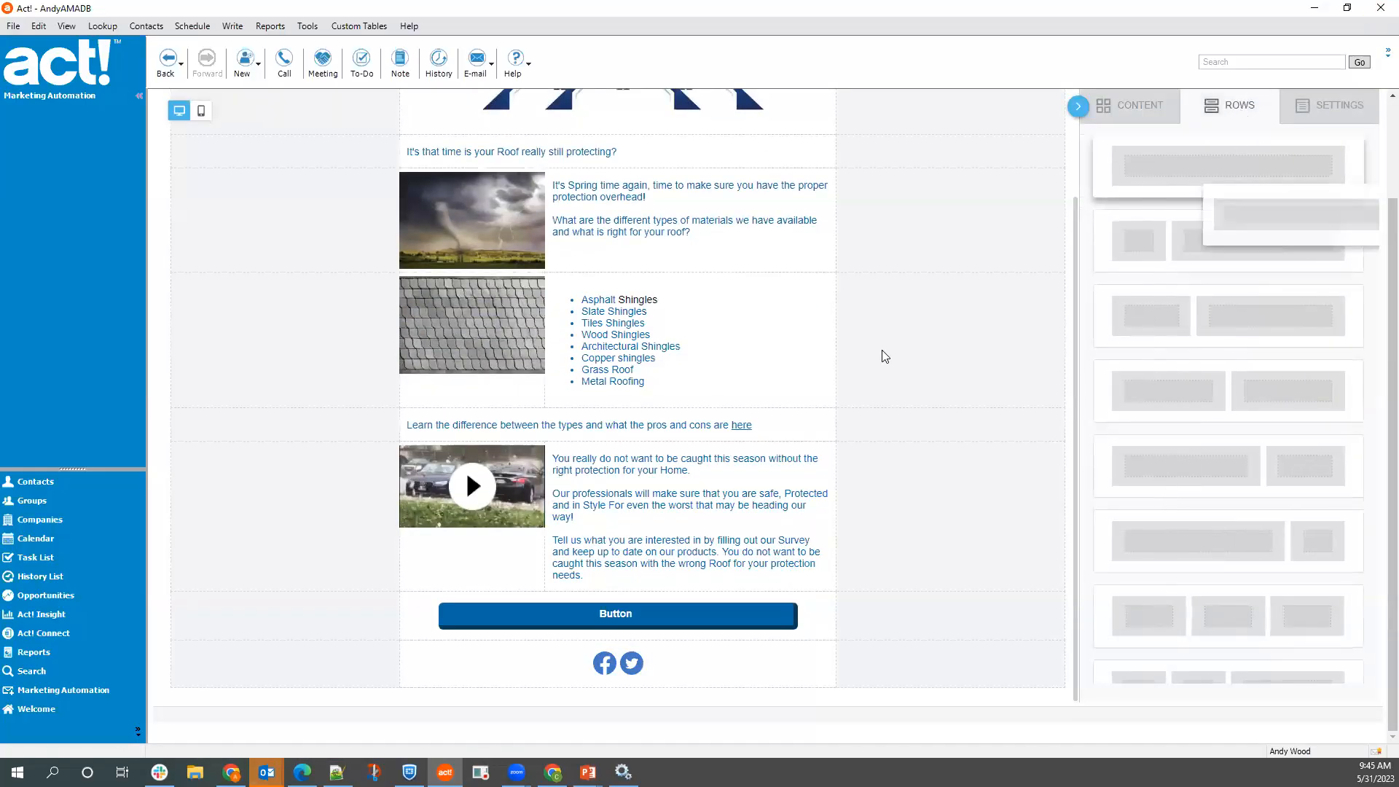
mouse_move(687, 696)
mouse_down()
mouse_move(687, 678)
mouse_move(693, 689)
mouse_up()
scroll(770, 629, down, 2)
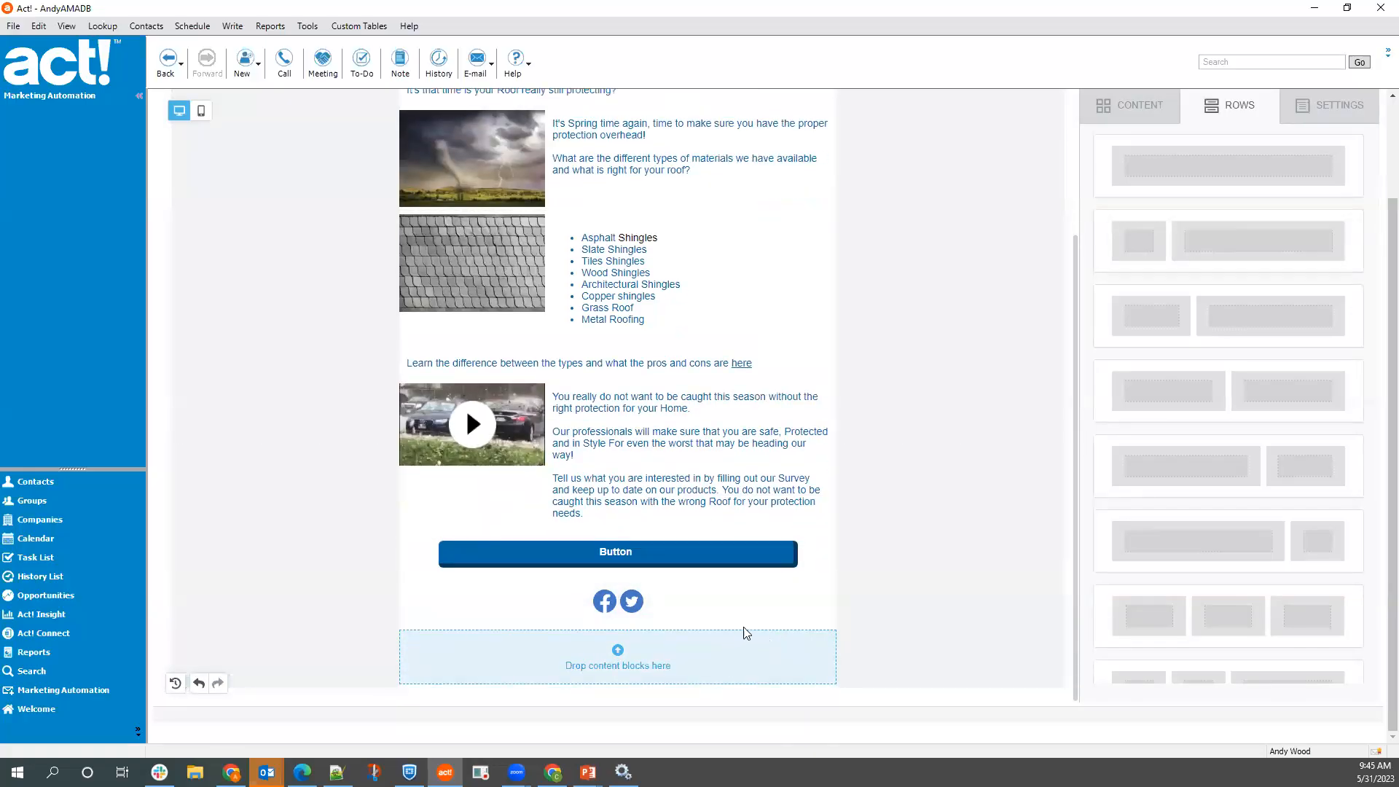
- Place a Text block in the empty row at the end of the email and clear its placeholder text
click(1133, 102)
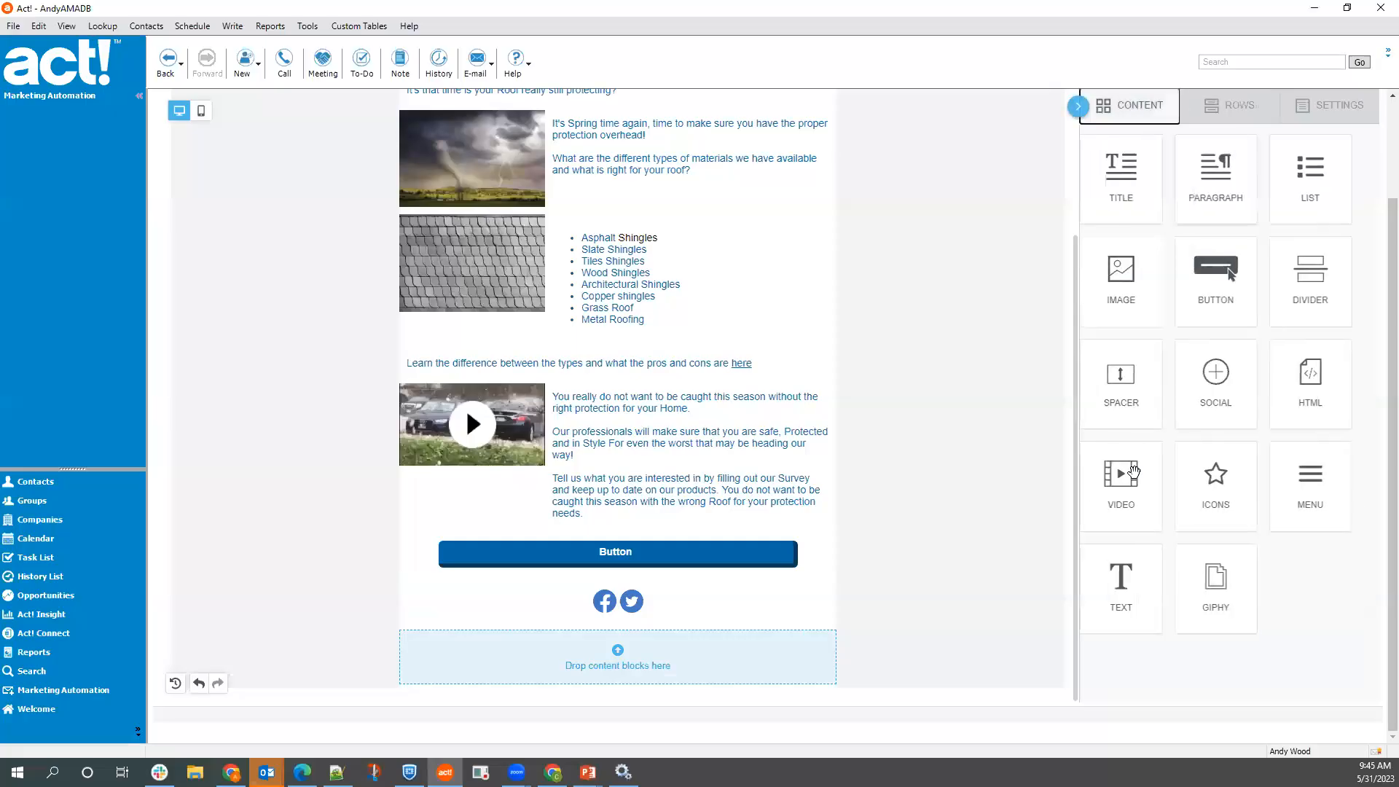
drag(1131, 576, 741, 641)
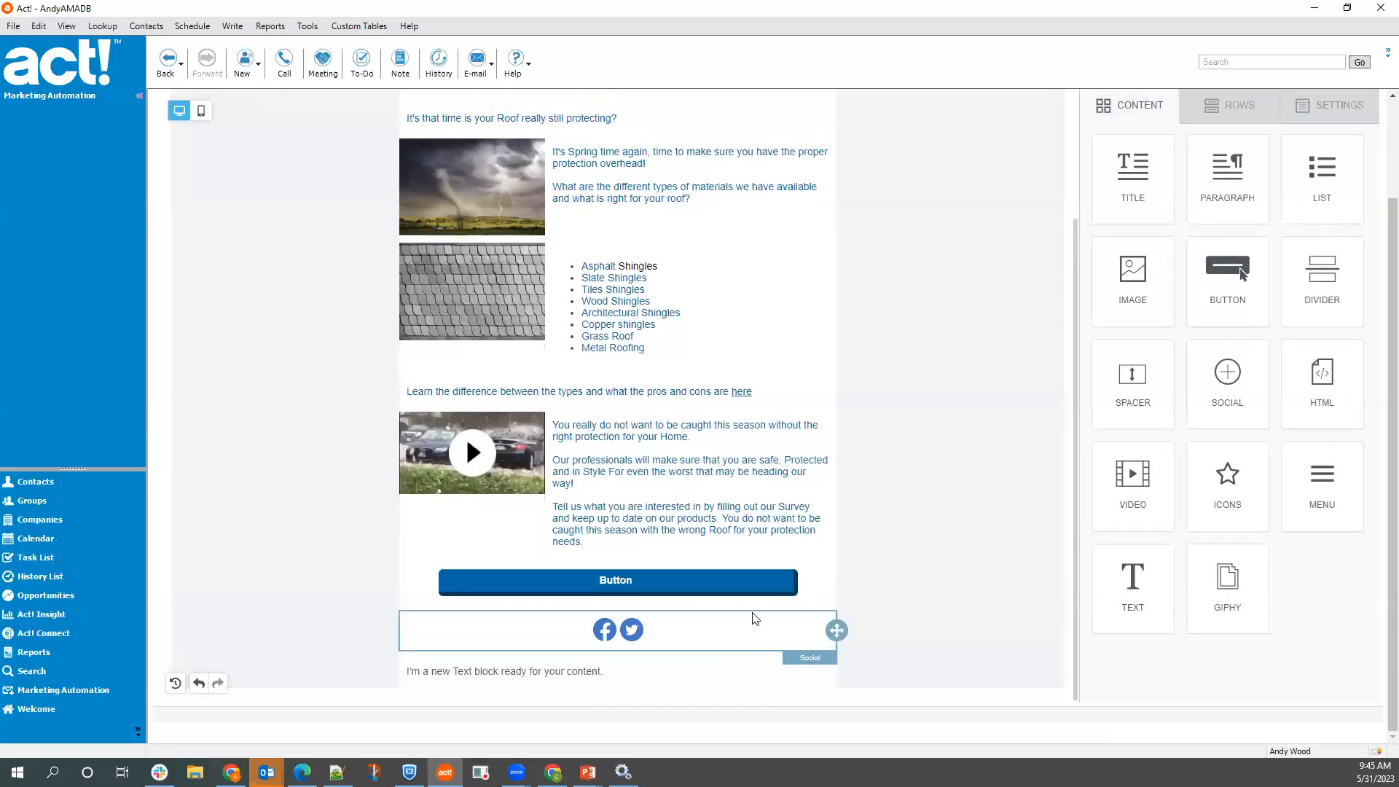
click(682, 677)
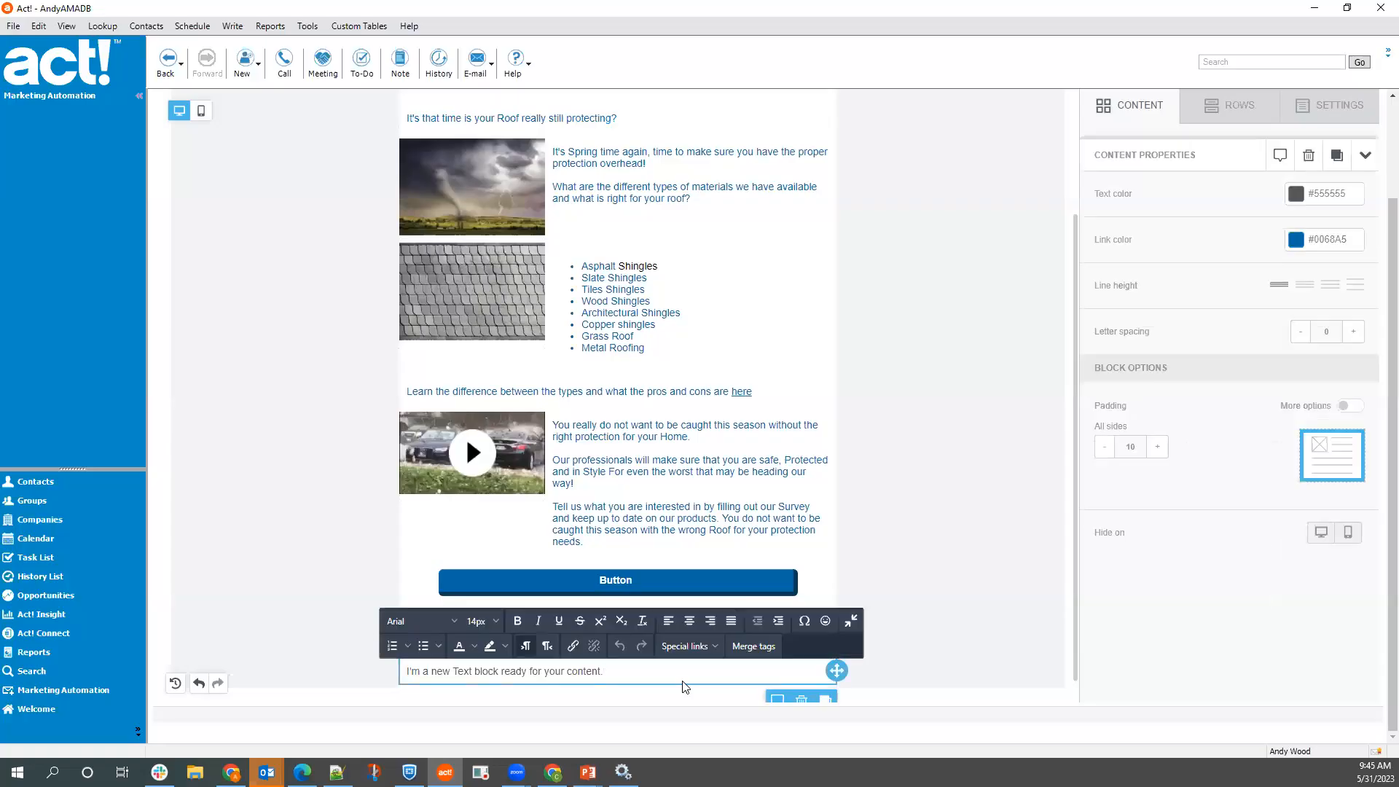
text(\\)
key(BackSpace)
key(BackSpace)
key(BackSpace)
key(BackSpace)
key(BackSpace)
key(BackSpace)
key(BackSpace)
key(BackSpace)
key(BackSpace)
key(BackSpace)
key(BackSpace)
key(BackSpace)
key(BackSpace)
key(BackSpace)
key(BackSpace)
key(BackSpace)
key(BackSpace)
key(BackSpace)
key(BackSpace)
key(BackSpace)
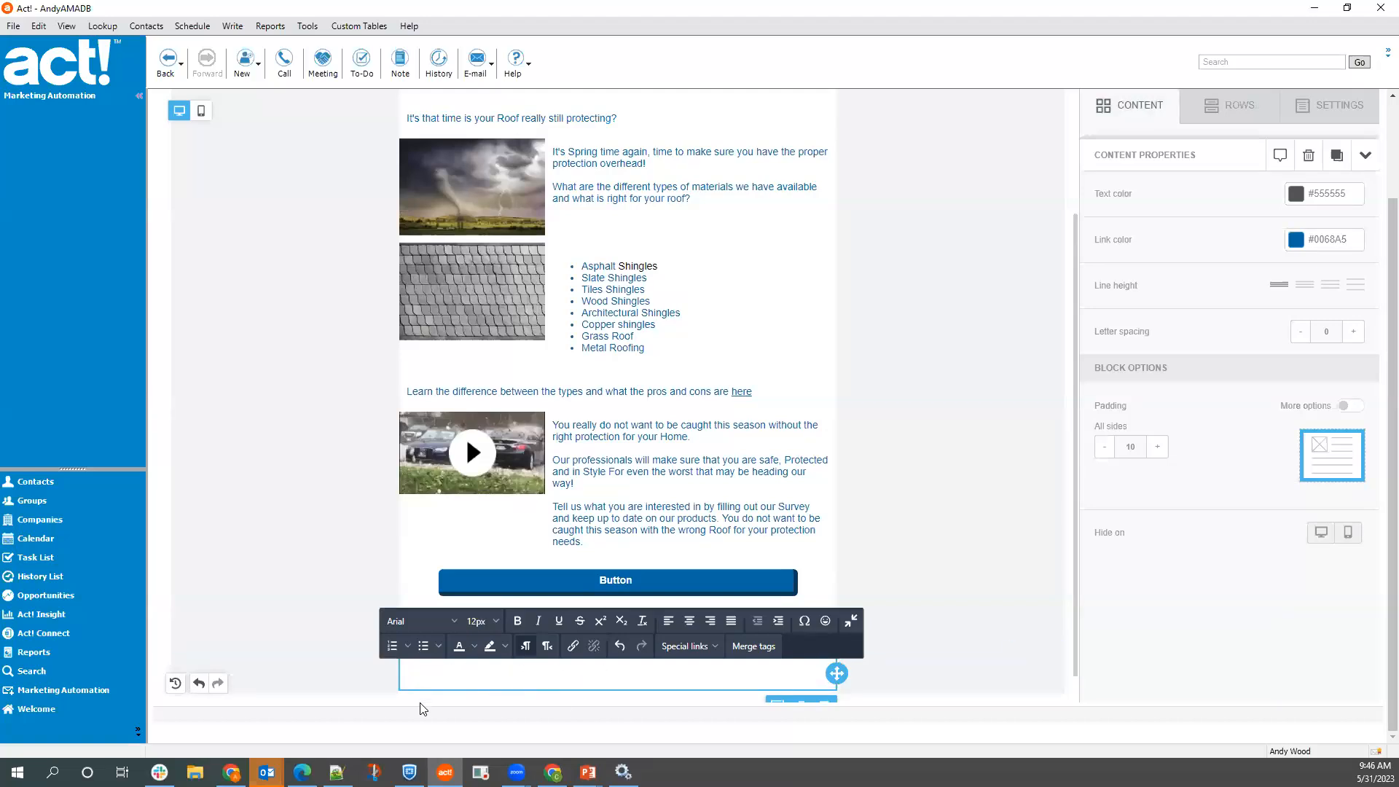
- Insert the "Click Here to Unsubscribe" special link into the empty text block
click(685, 647)
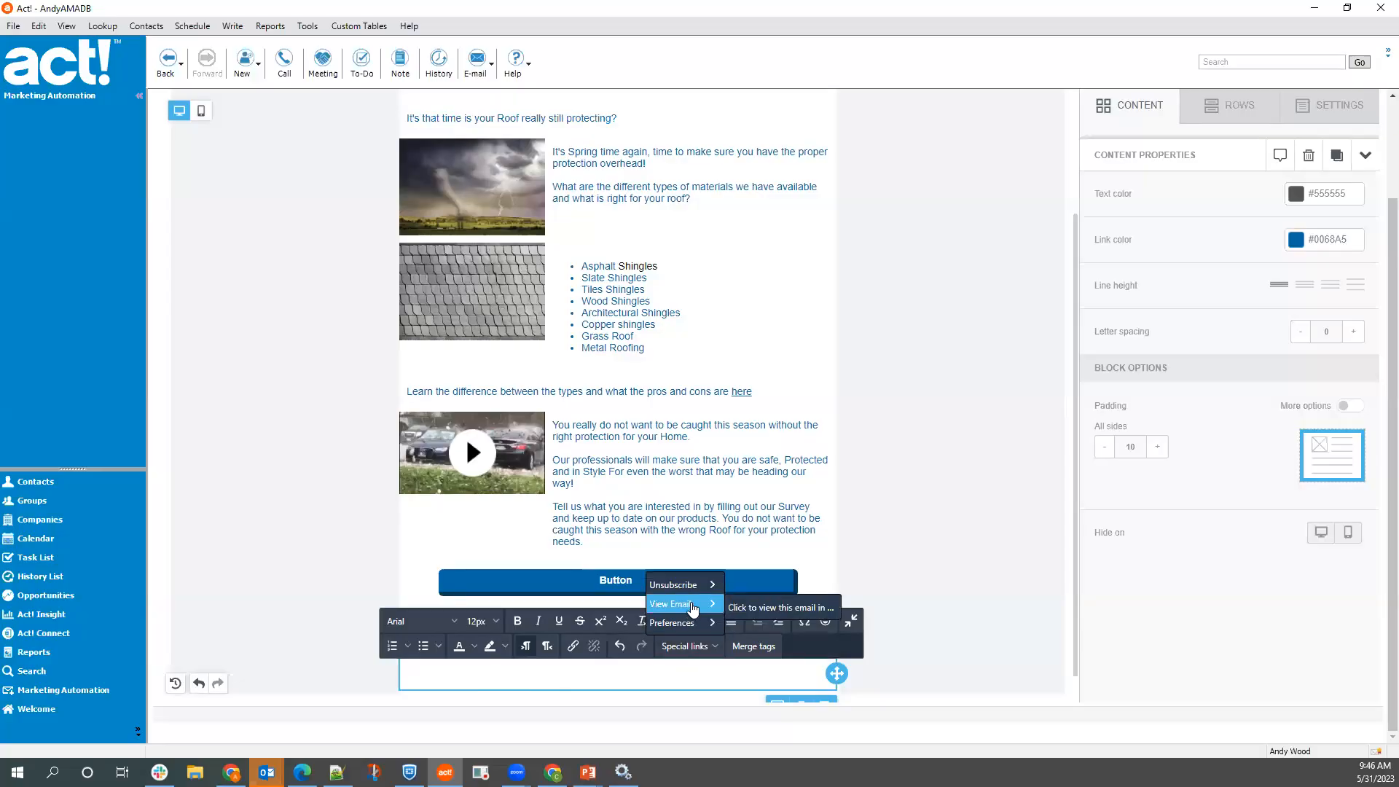
mouse_move(695, 624)
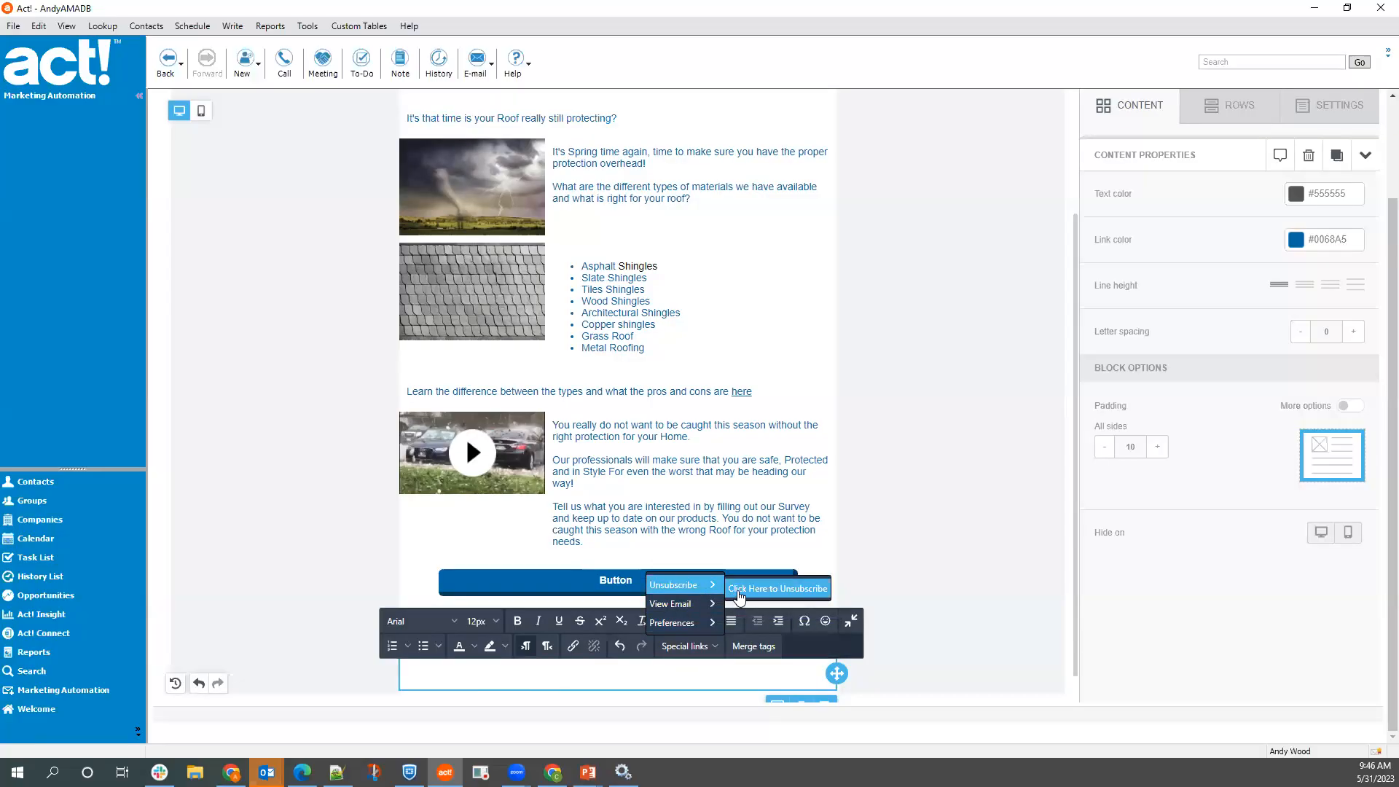
click(737, 596)
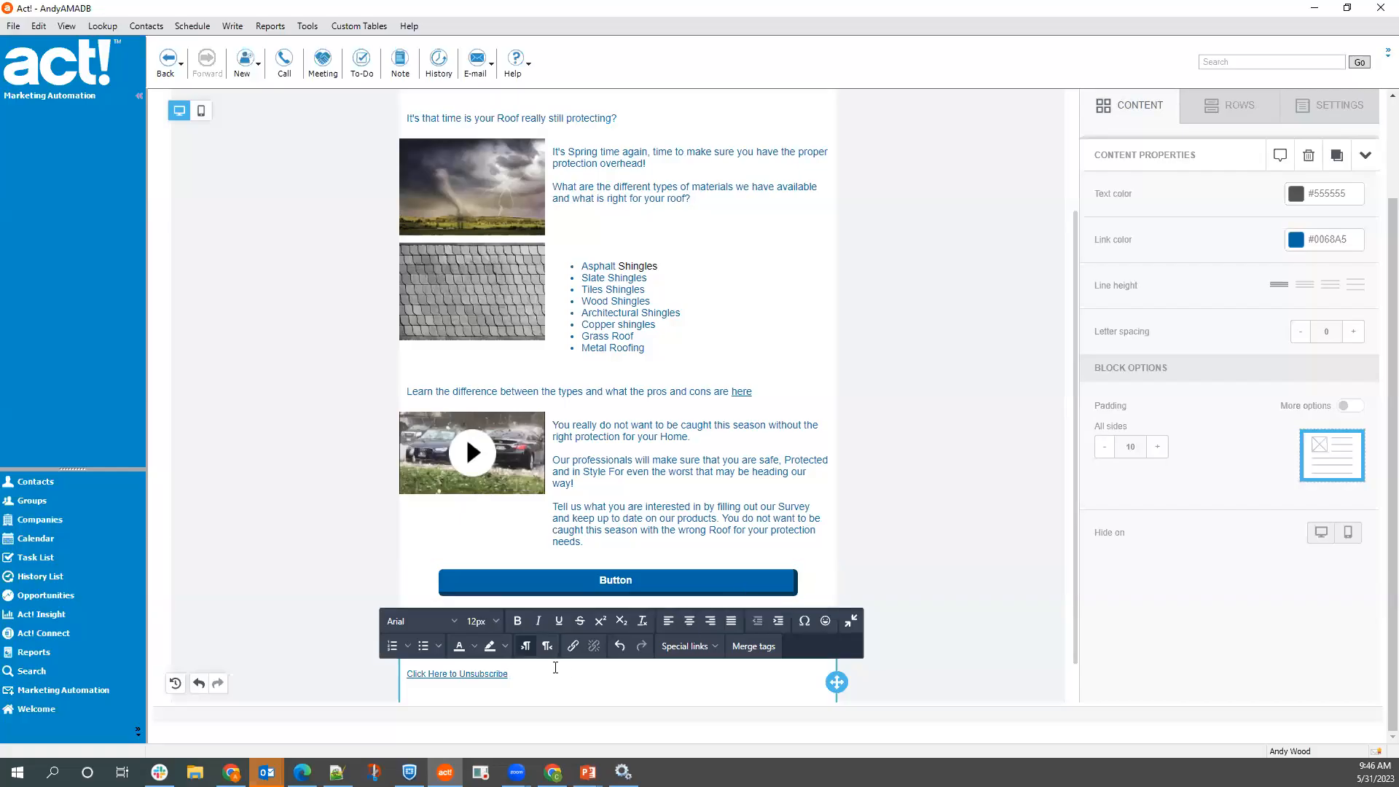
- Insert the Your Company Address and Your Company Name merge tags on separate lines above the unsubscribe link
click(408, 677)
key(Return)
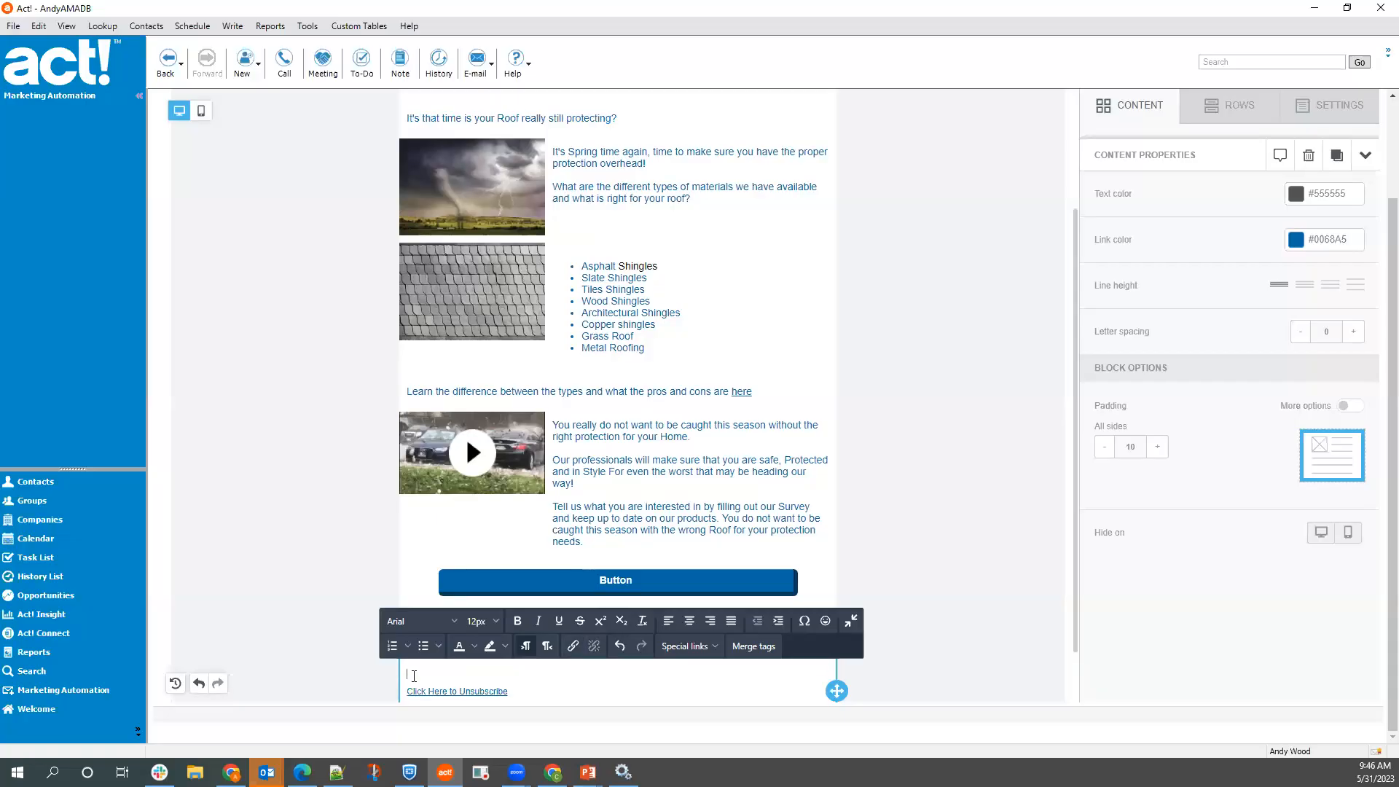
click(755, 647)
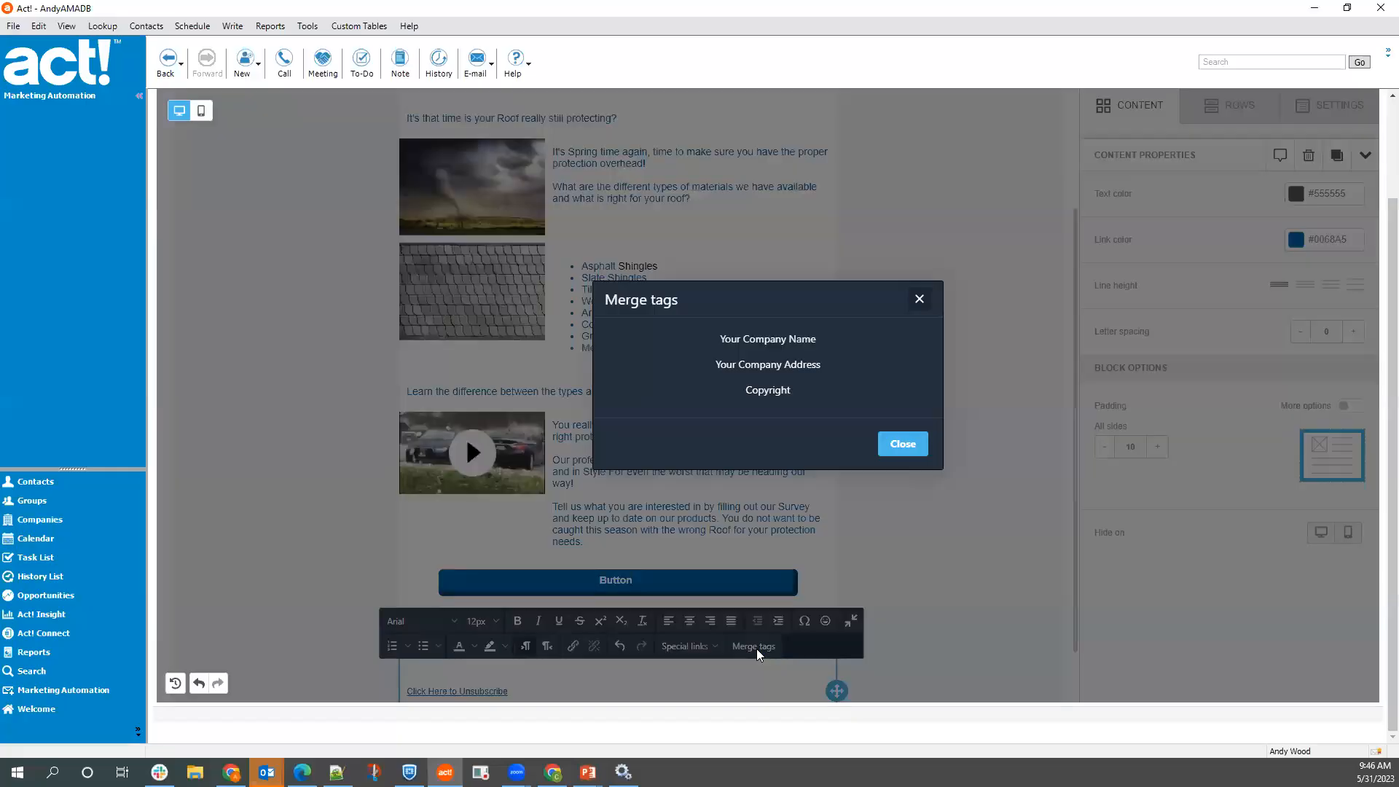
click(806, 368)
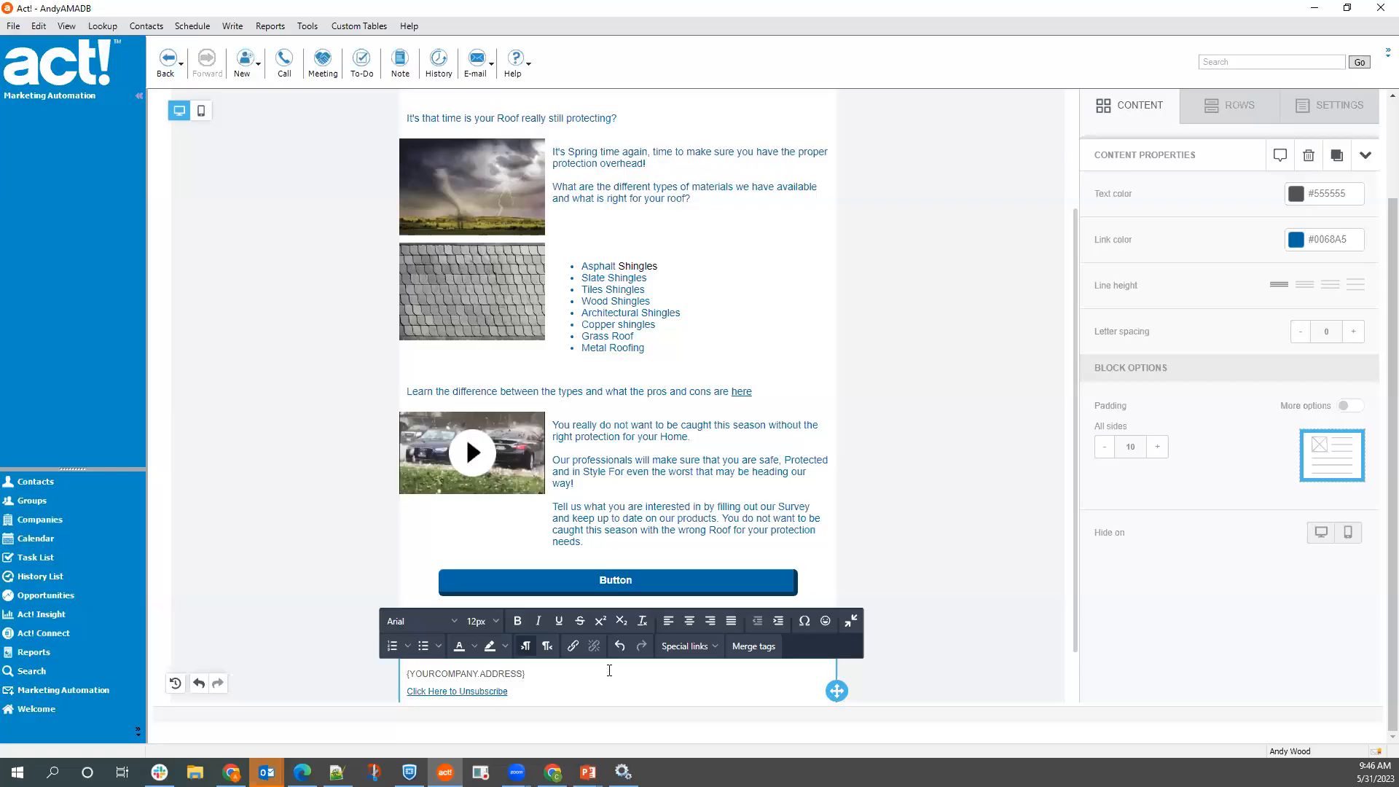
key(Return)
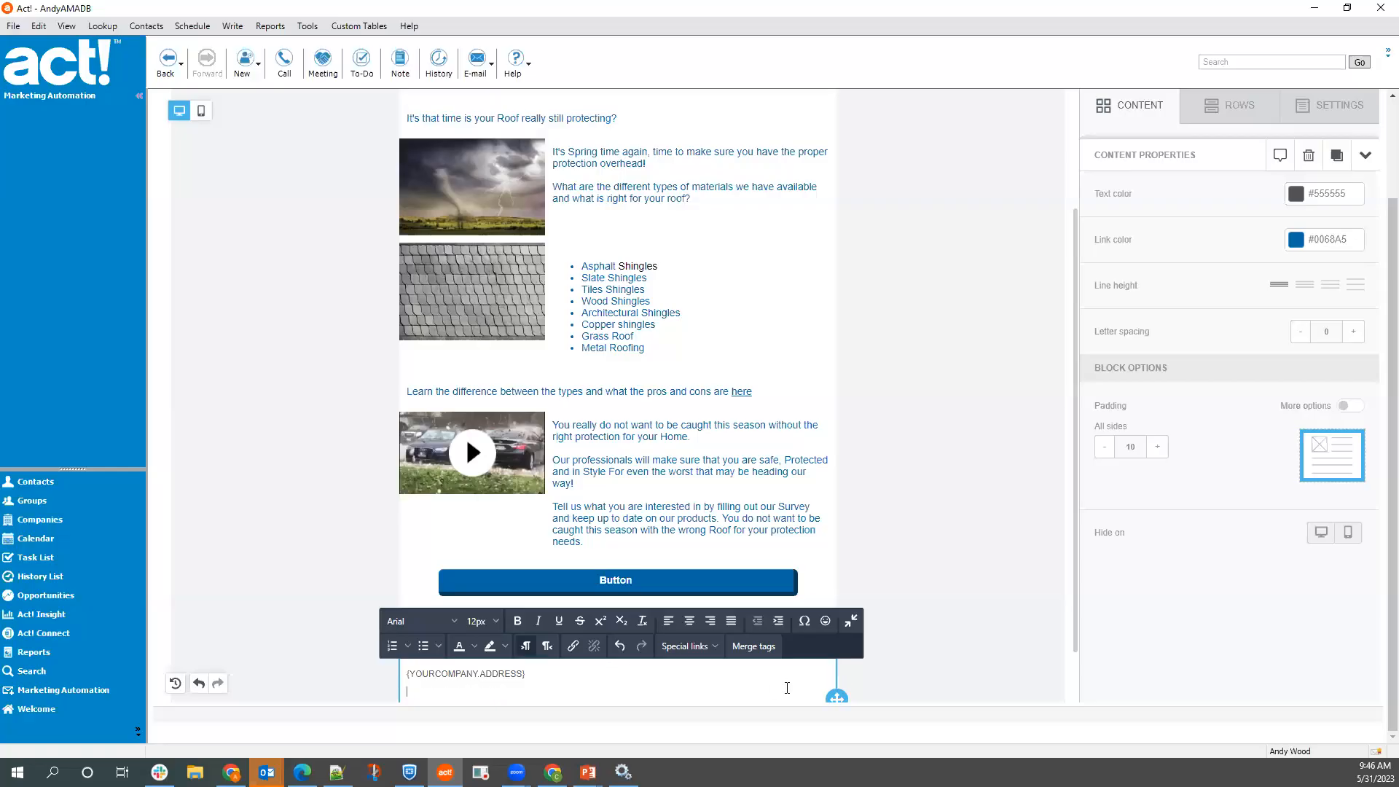
click(773, 648)
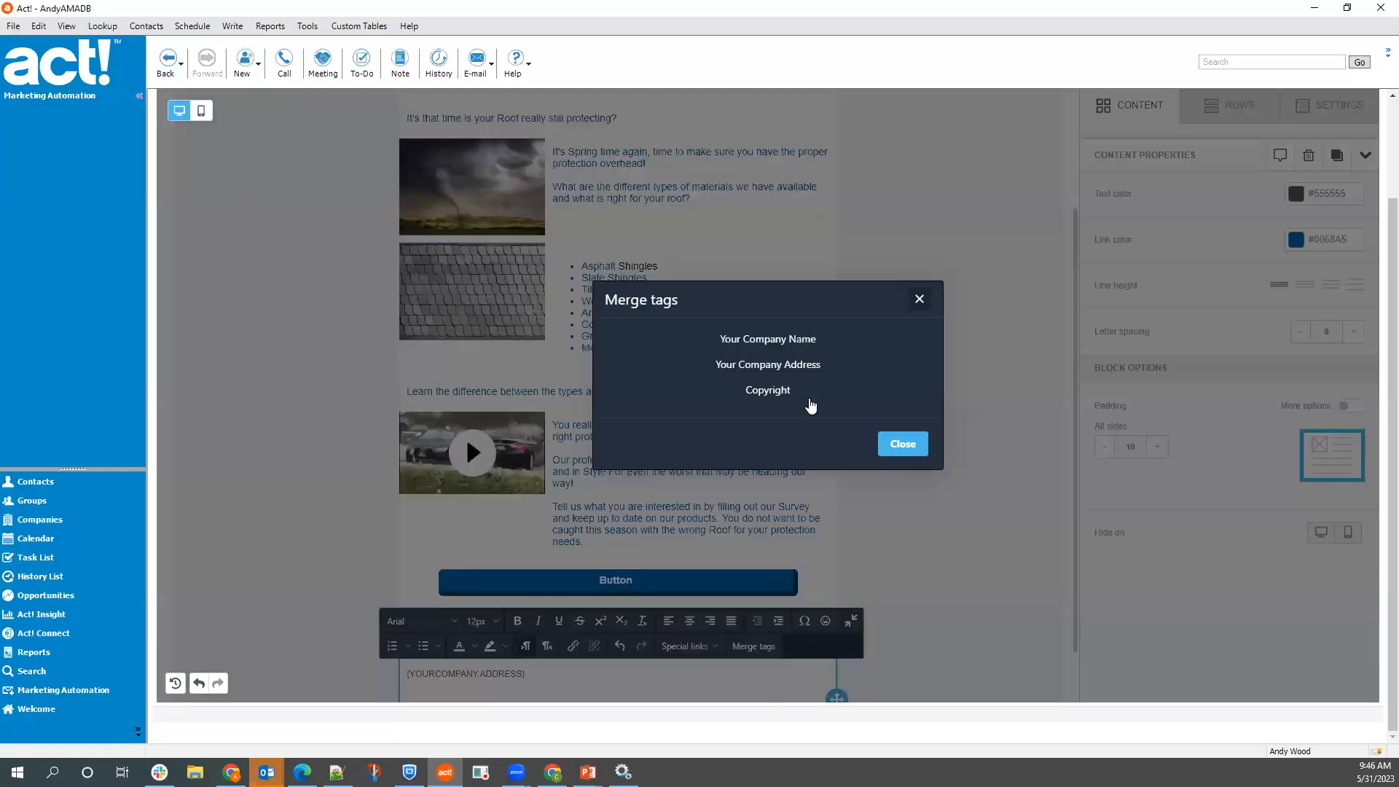
click(806, 339)
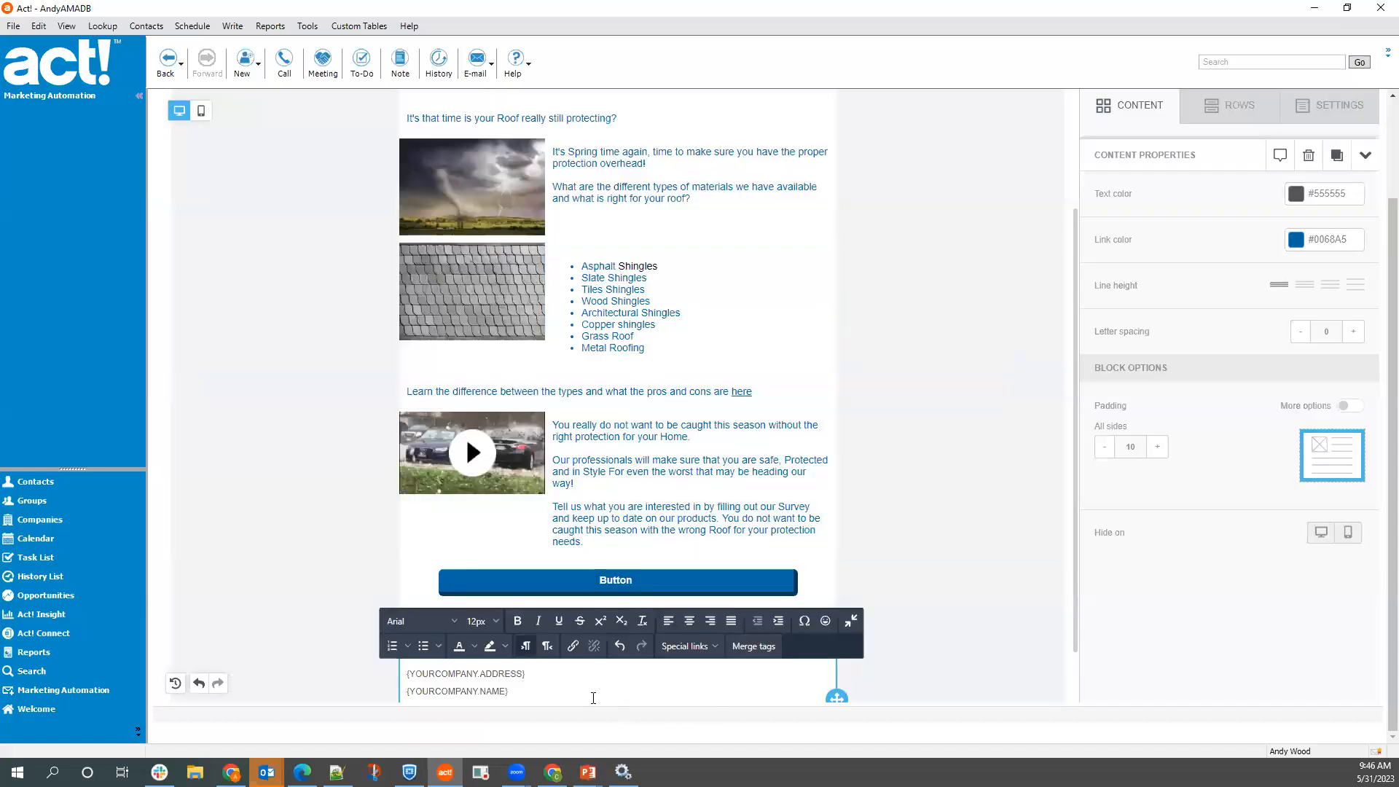
- Center the company address, company name and unsubscribe link lines in the footer text block
scroll(593, 686, down, 1)
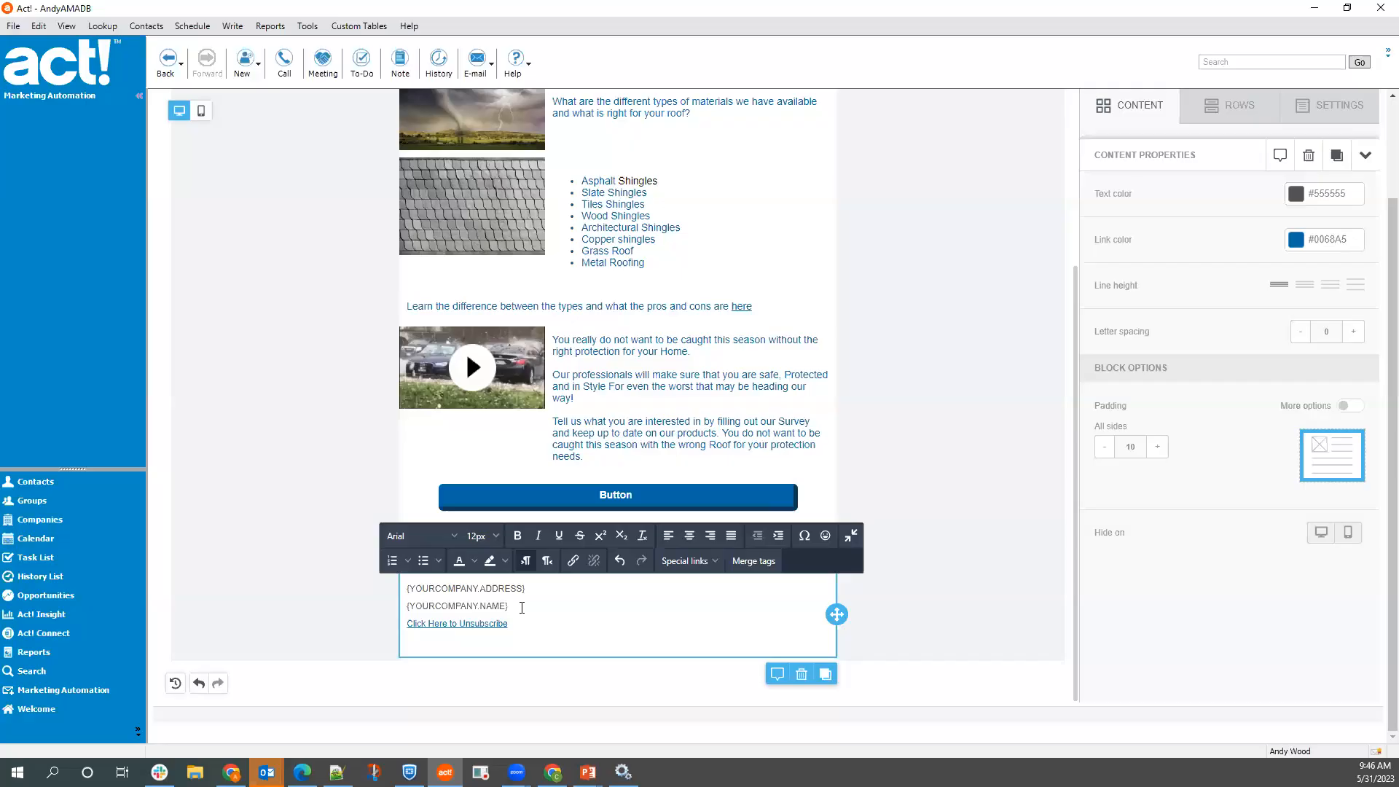
scroll(504, 607, up, 1)
drag(522, 648, 663, 605)
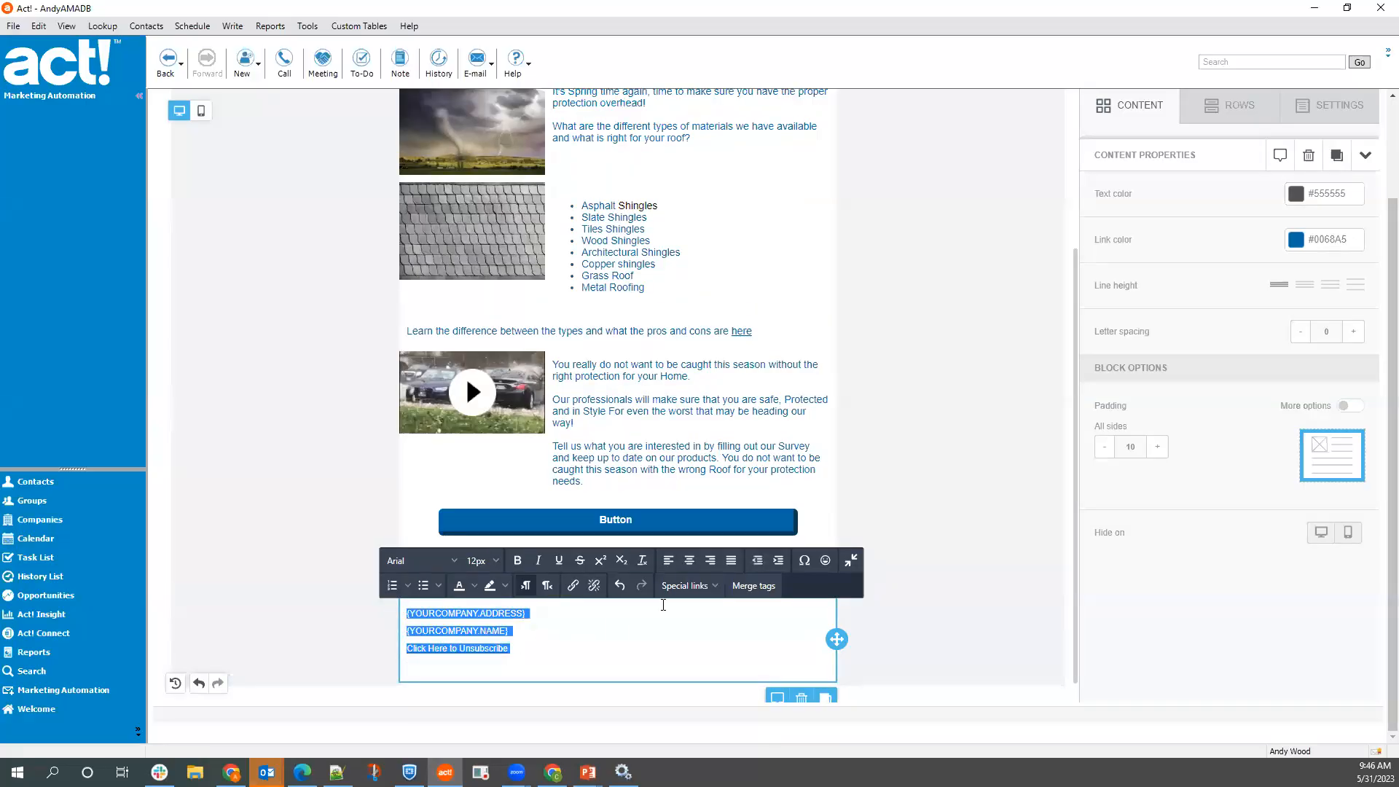
click(691, 562)
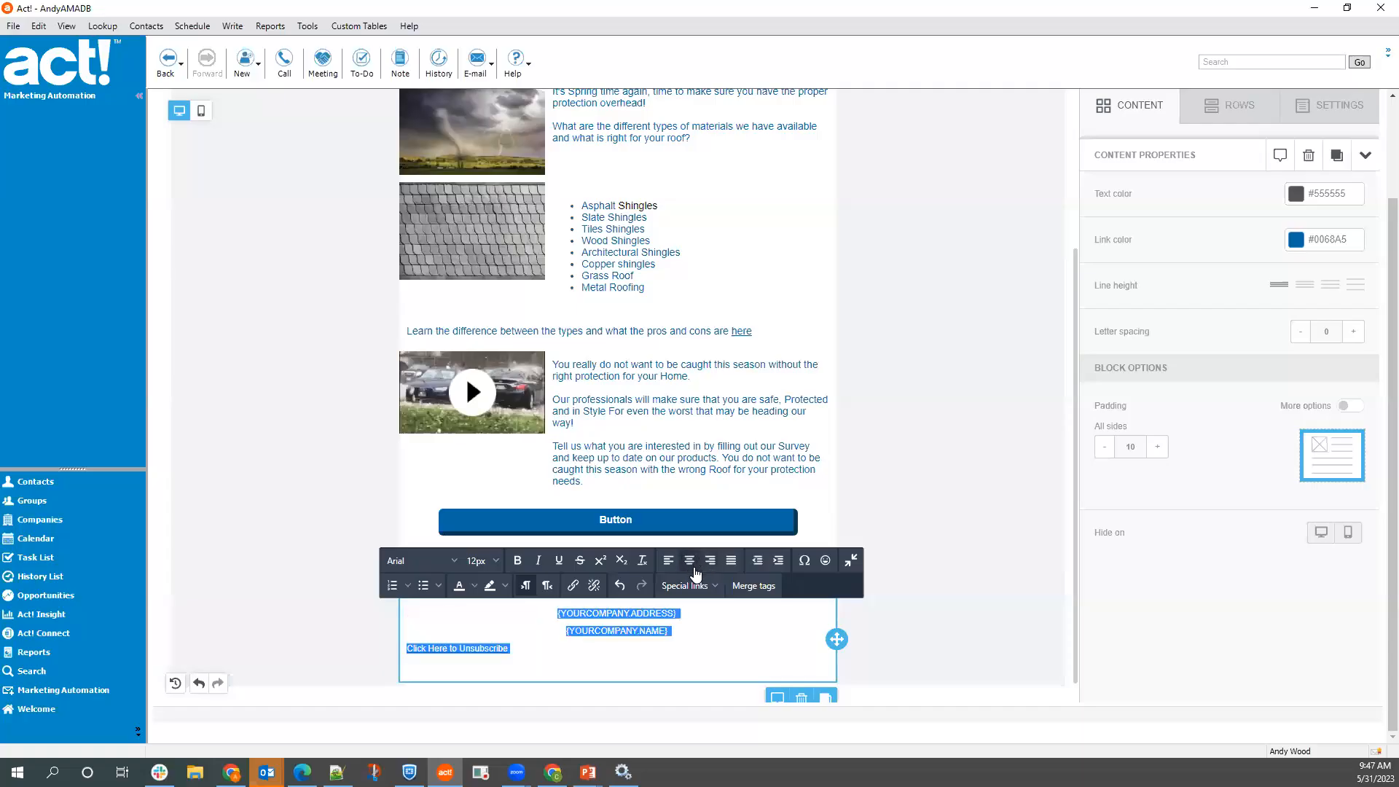
click(525, 649)
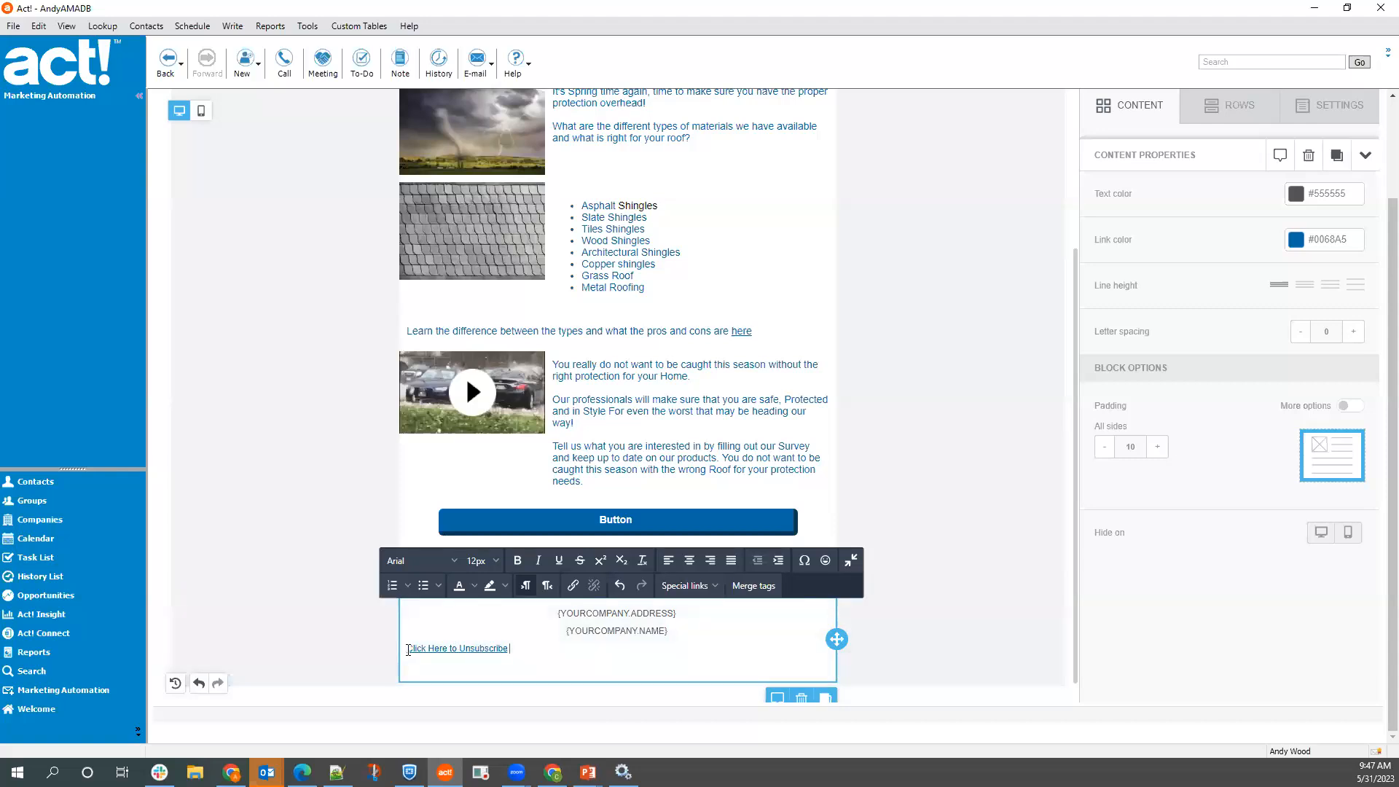
click(692, 566)
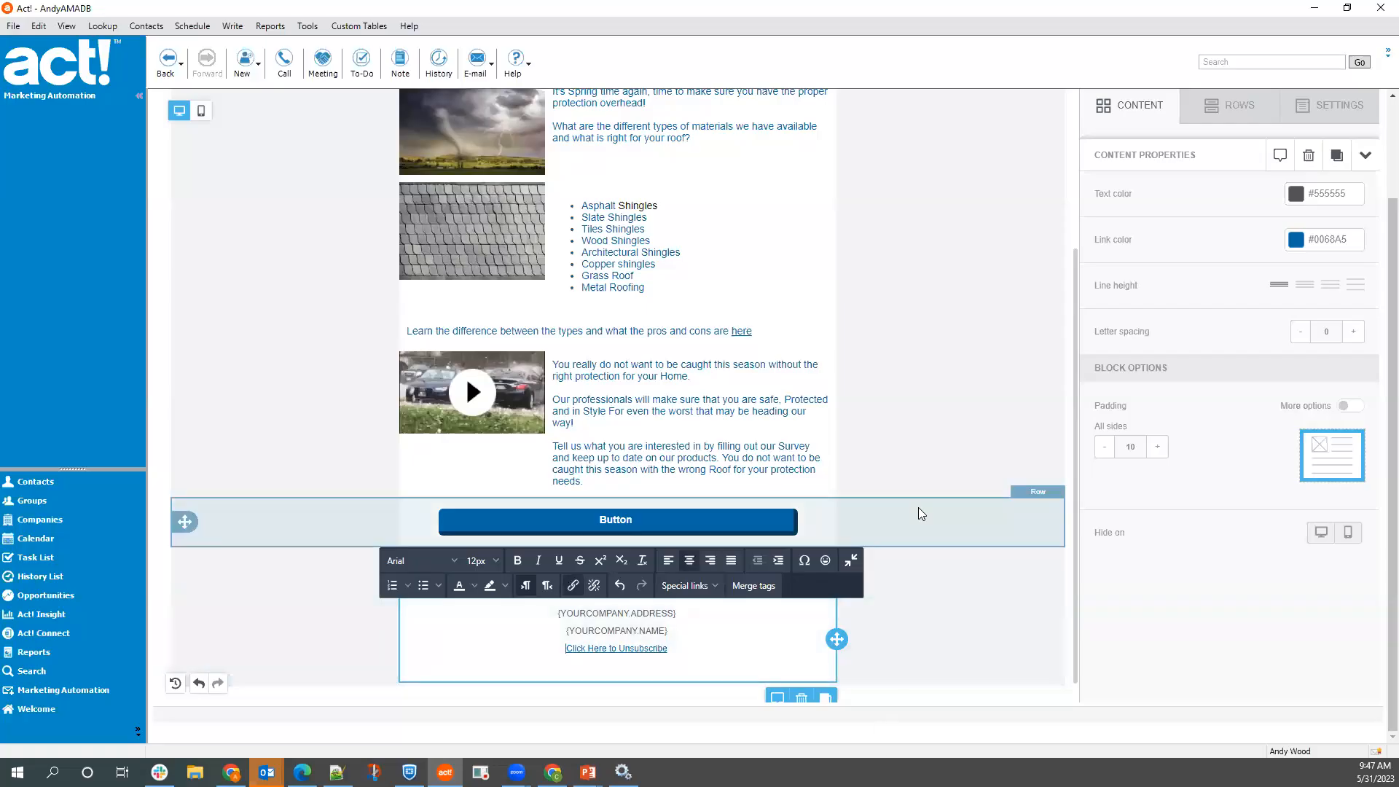
- Save the Step1 email and activate the Springtime Storms campaign from its activation page
scroll(1342, 195, up, 2)
click(1343, 190)
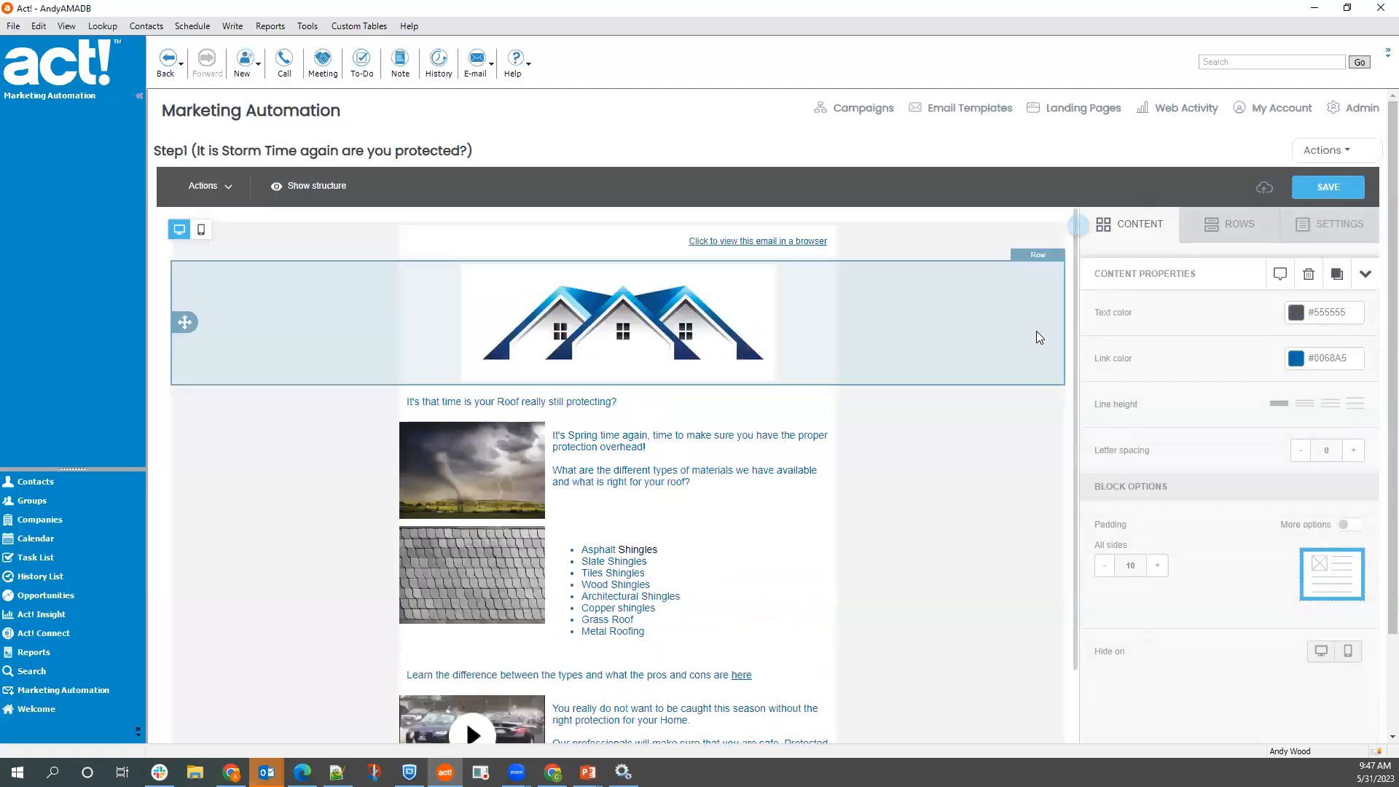
click(1336, 154)
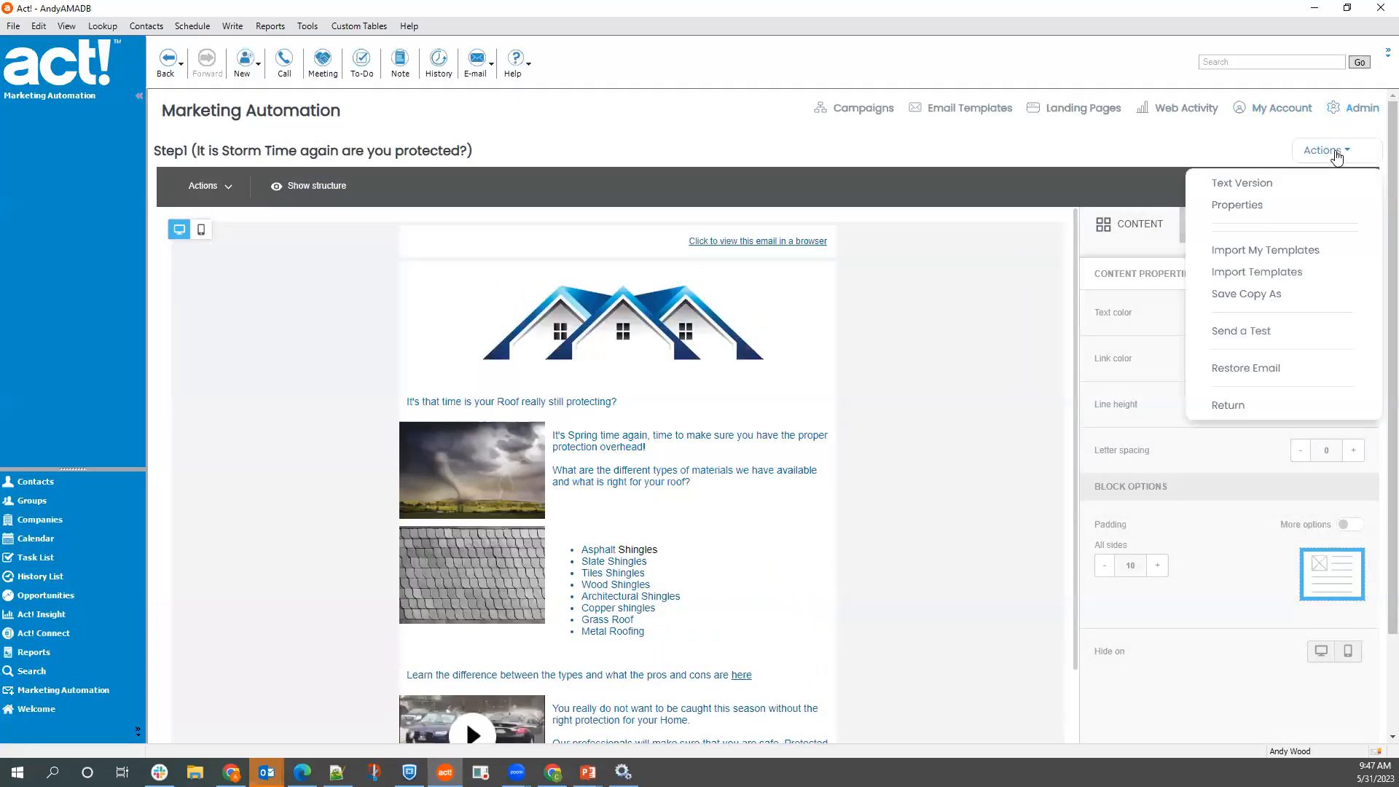
click(1271, 413)
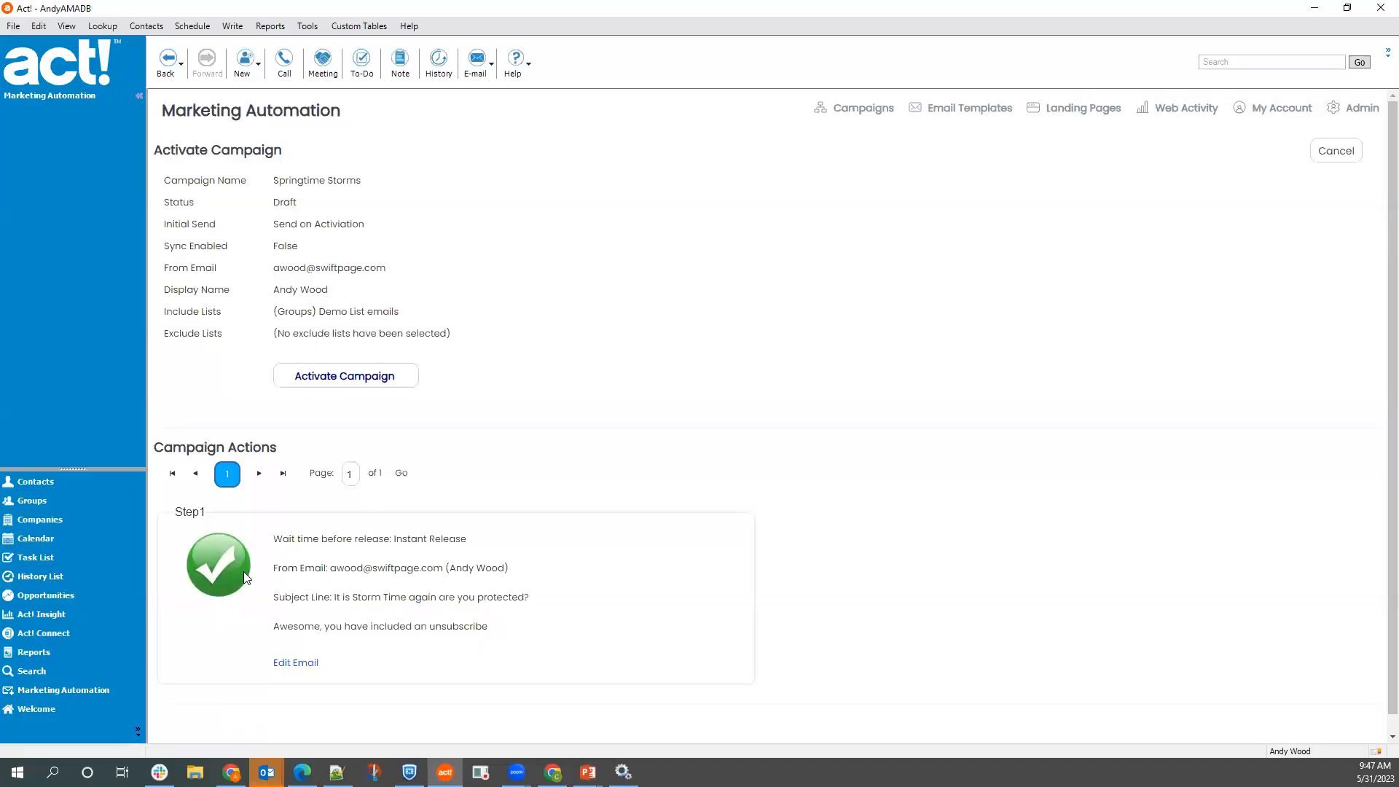
click(400, 375)
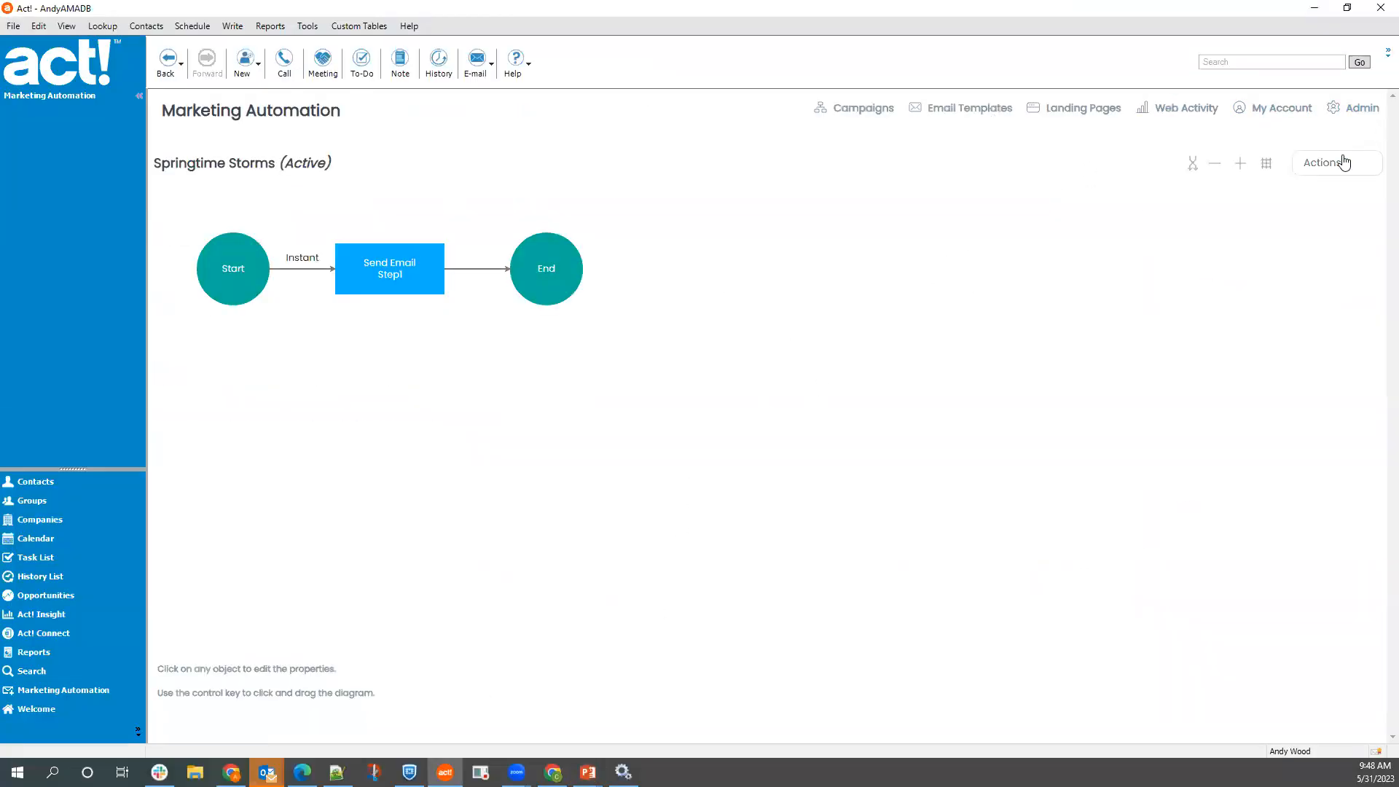
- Return to the campaign list, search for "work", and open the AMA Training Workshop Support 2021 campaign
click(1344, 161)
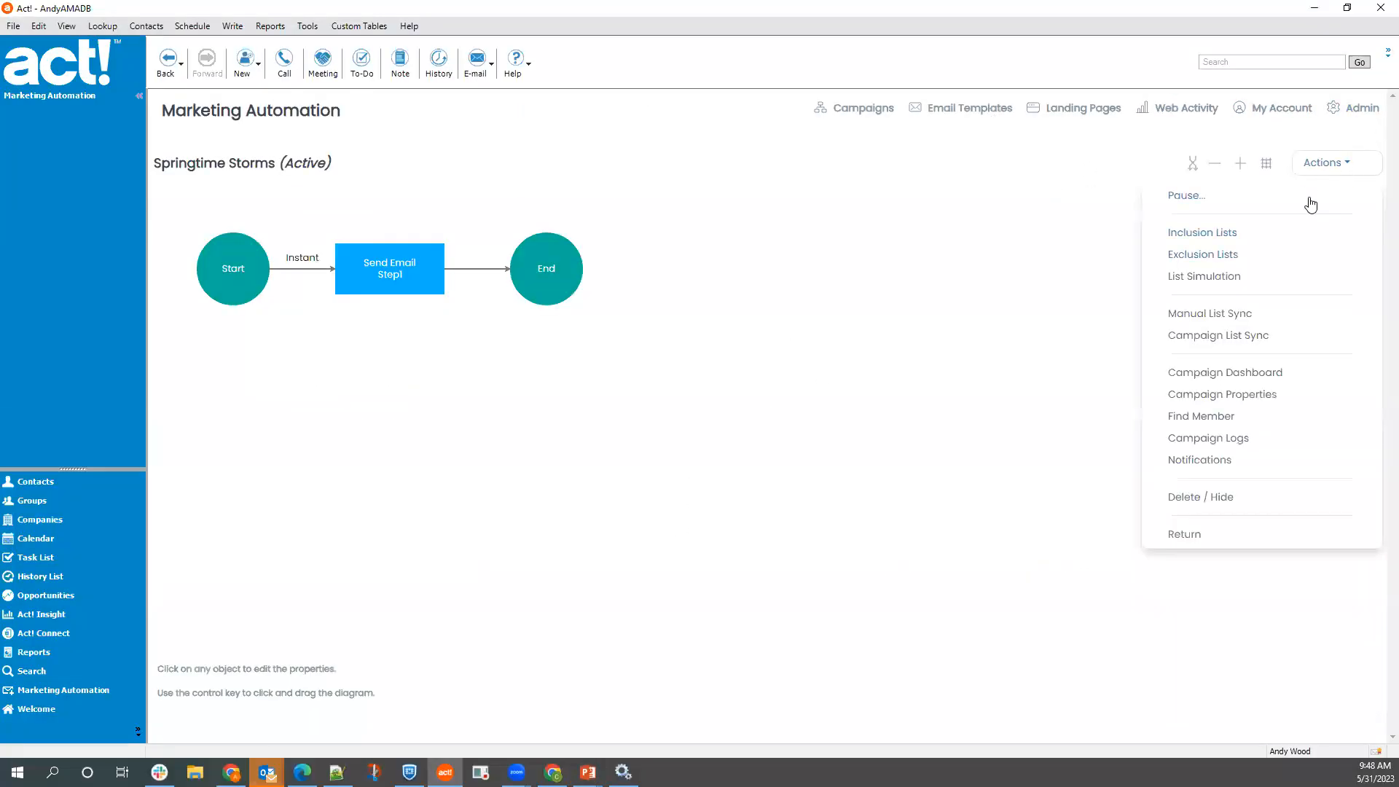
mouse_move(1341, 158)
click(1201, 538)
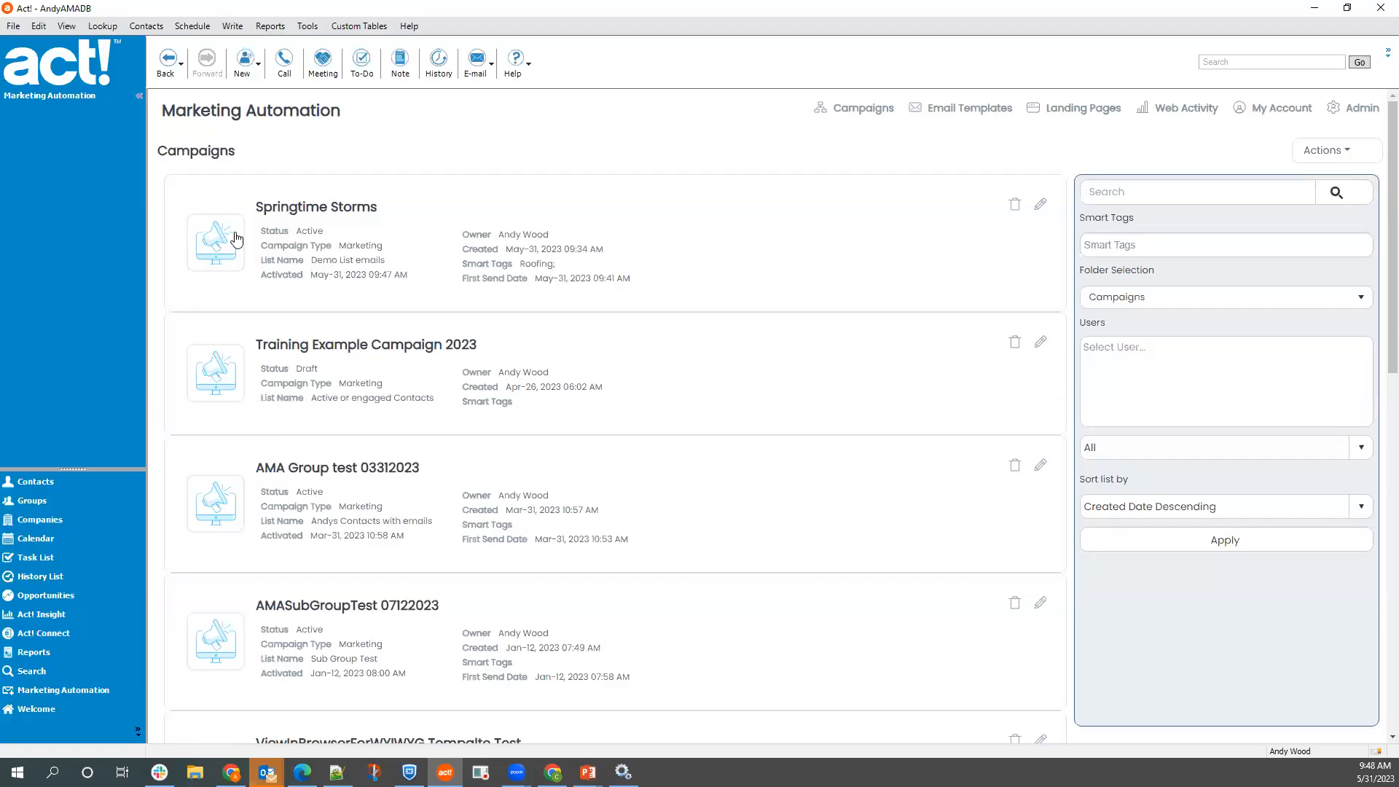
click(1179, 193)
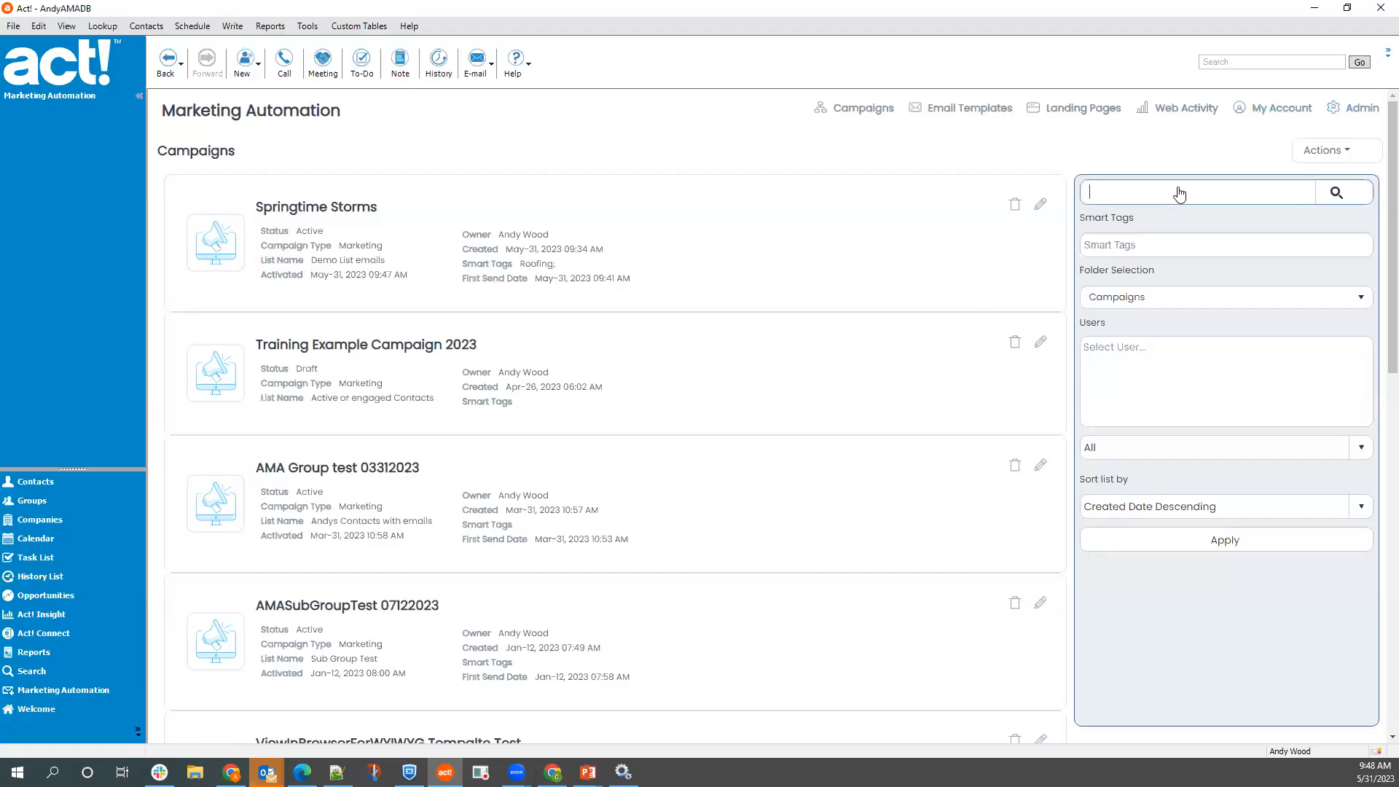
text(work)
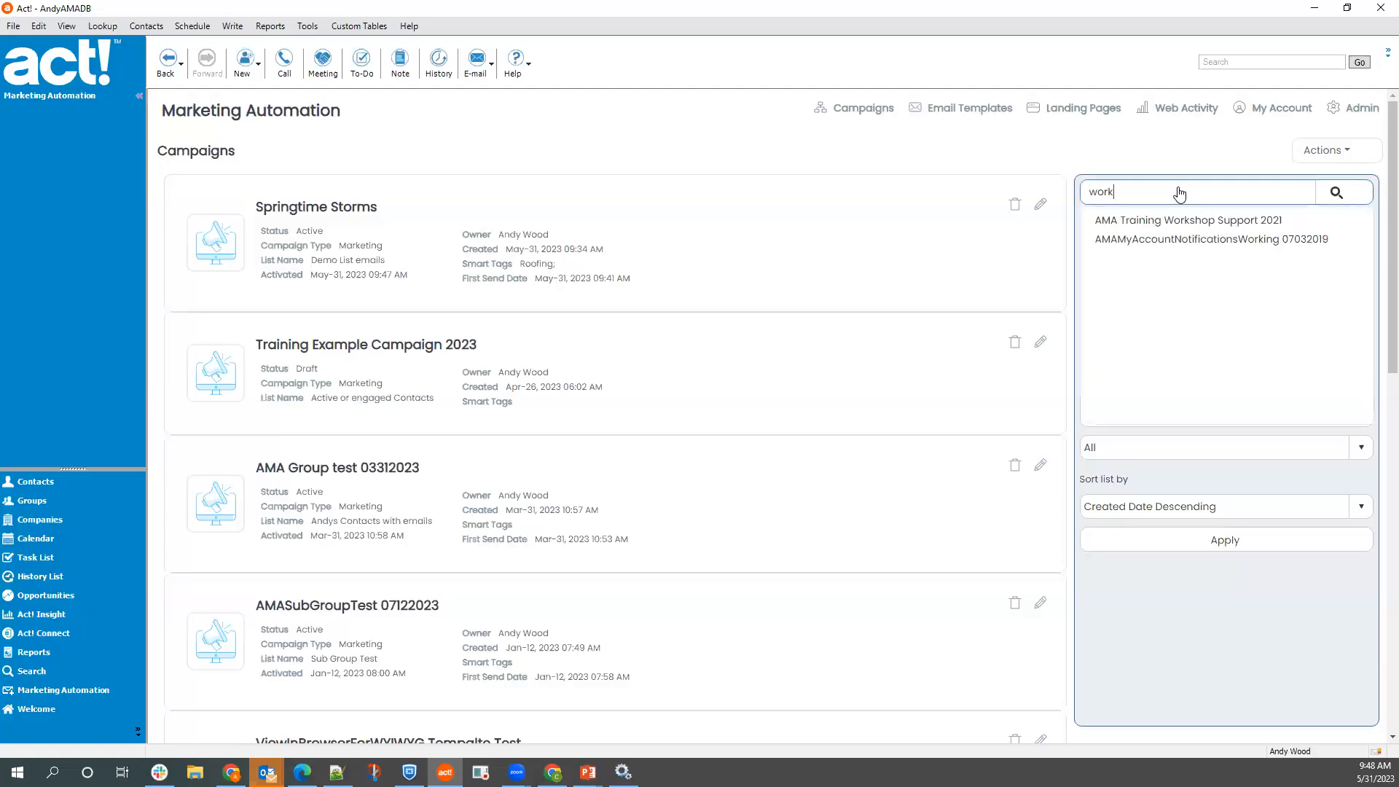
click(1208, 221)
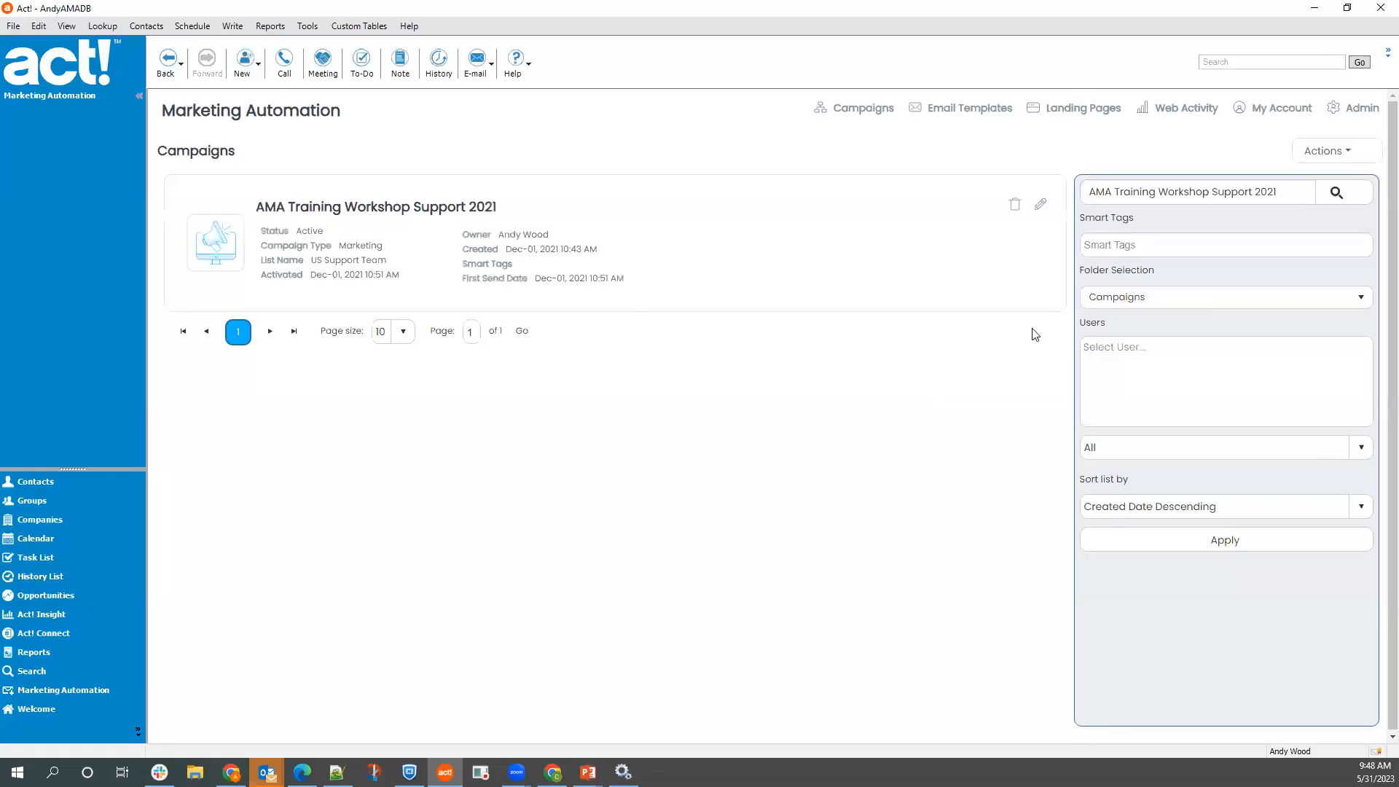
click(1042, 206)
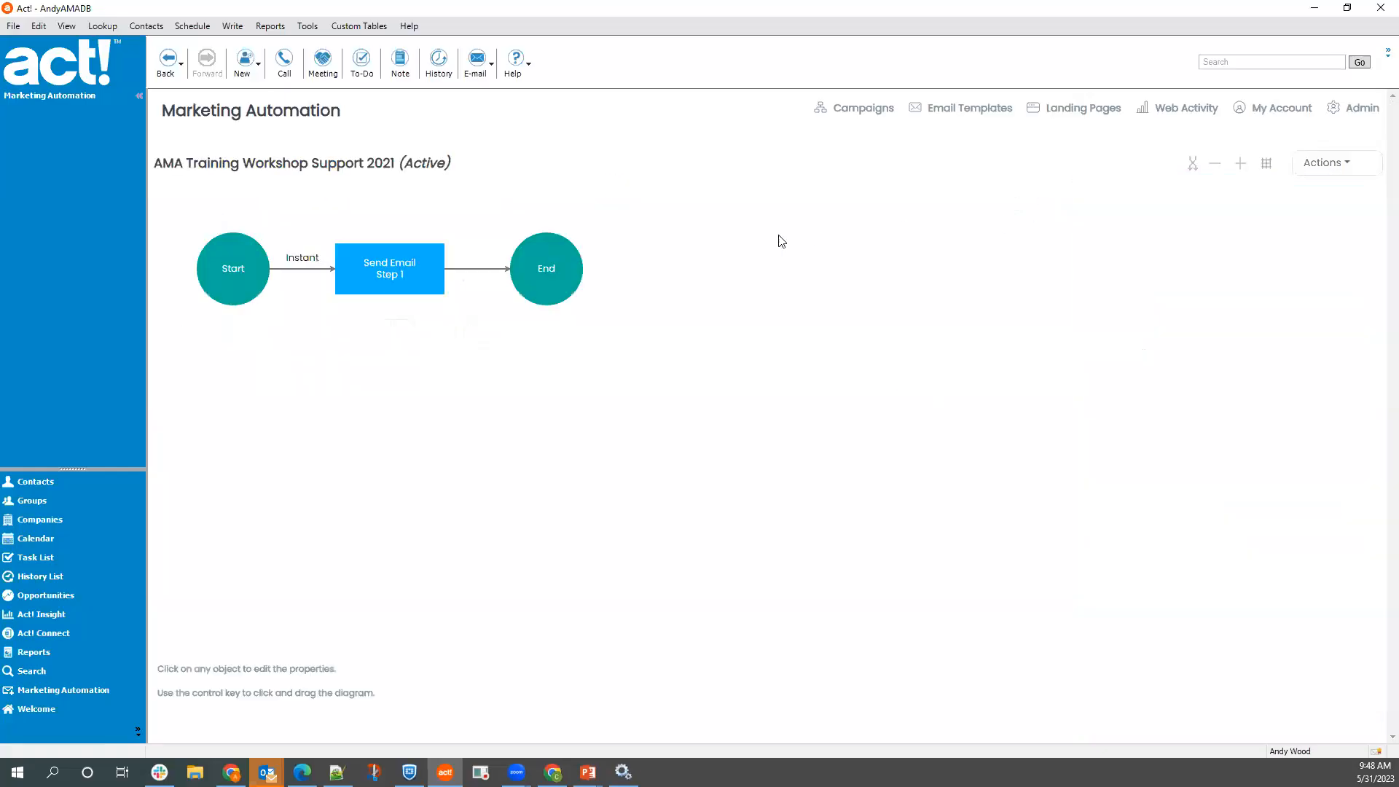
- View the Click Heat Map for the Step 1 email, and return to the campaign workflow
click(400, 277)
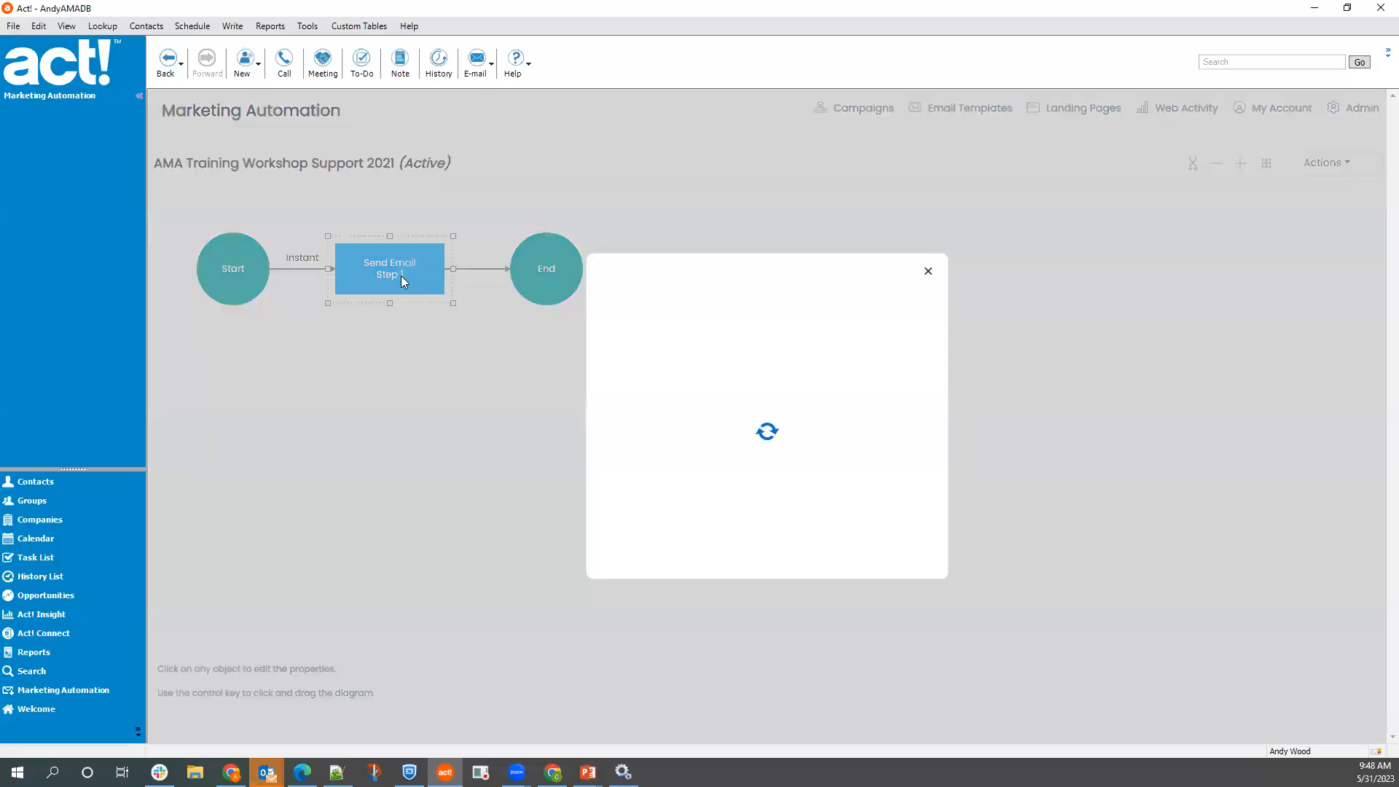
click(760, 357)
click(699, 380)
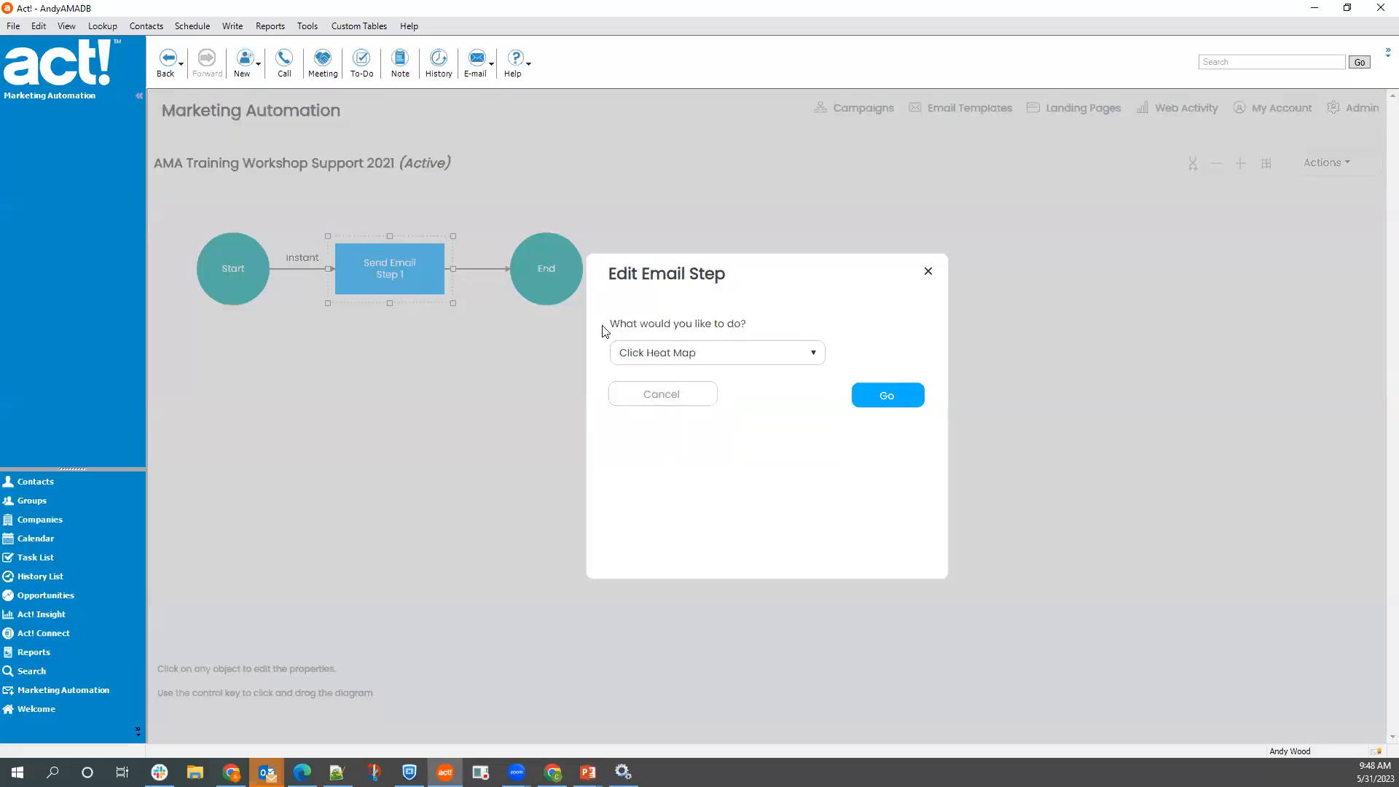
click(692, 357)
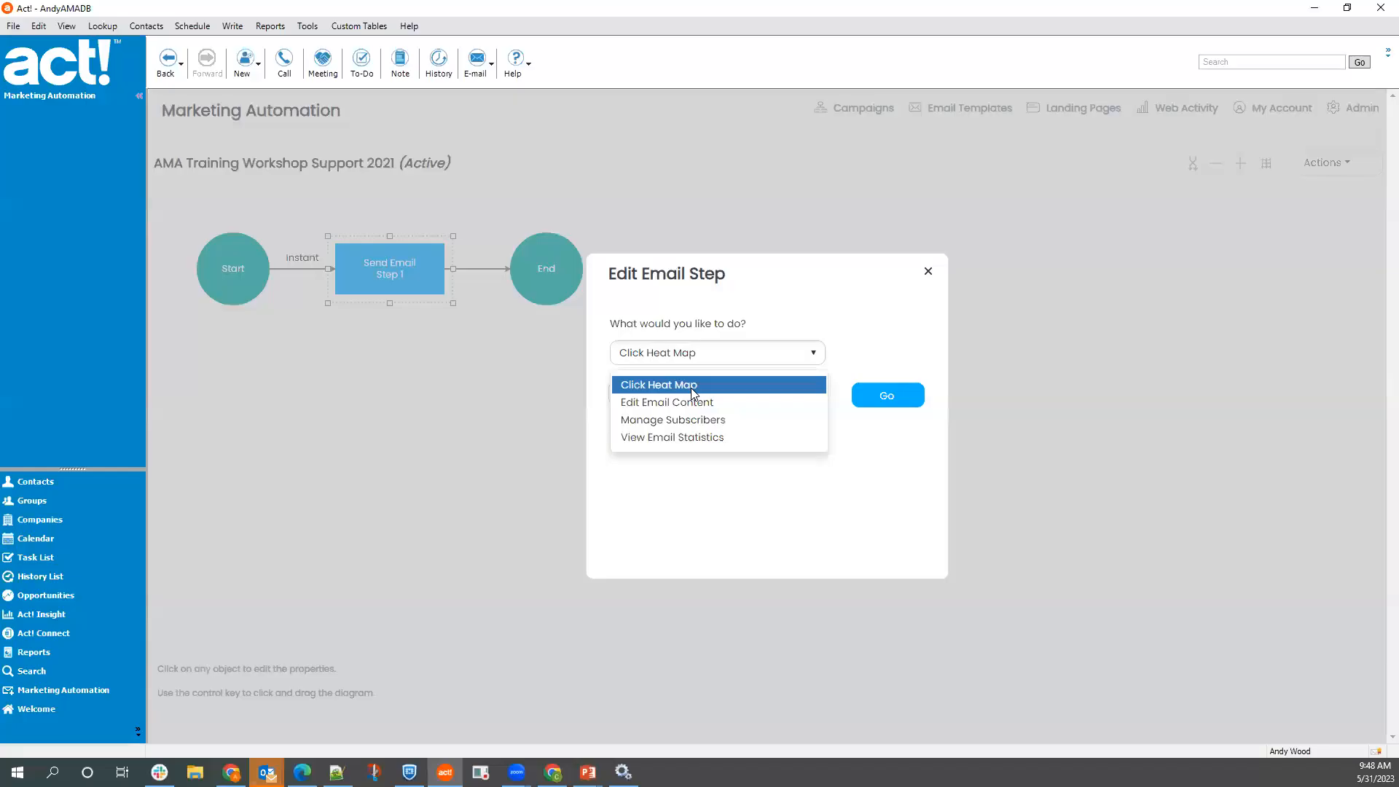
click(920, 399)
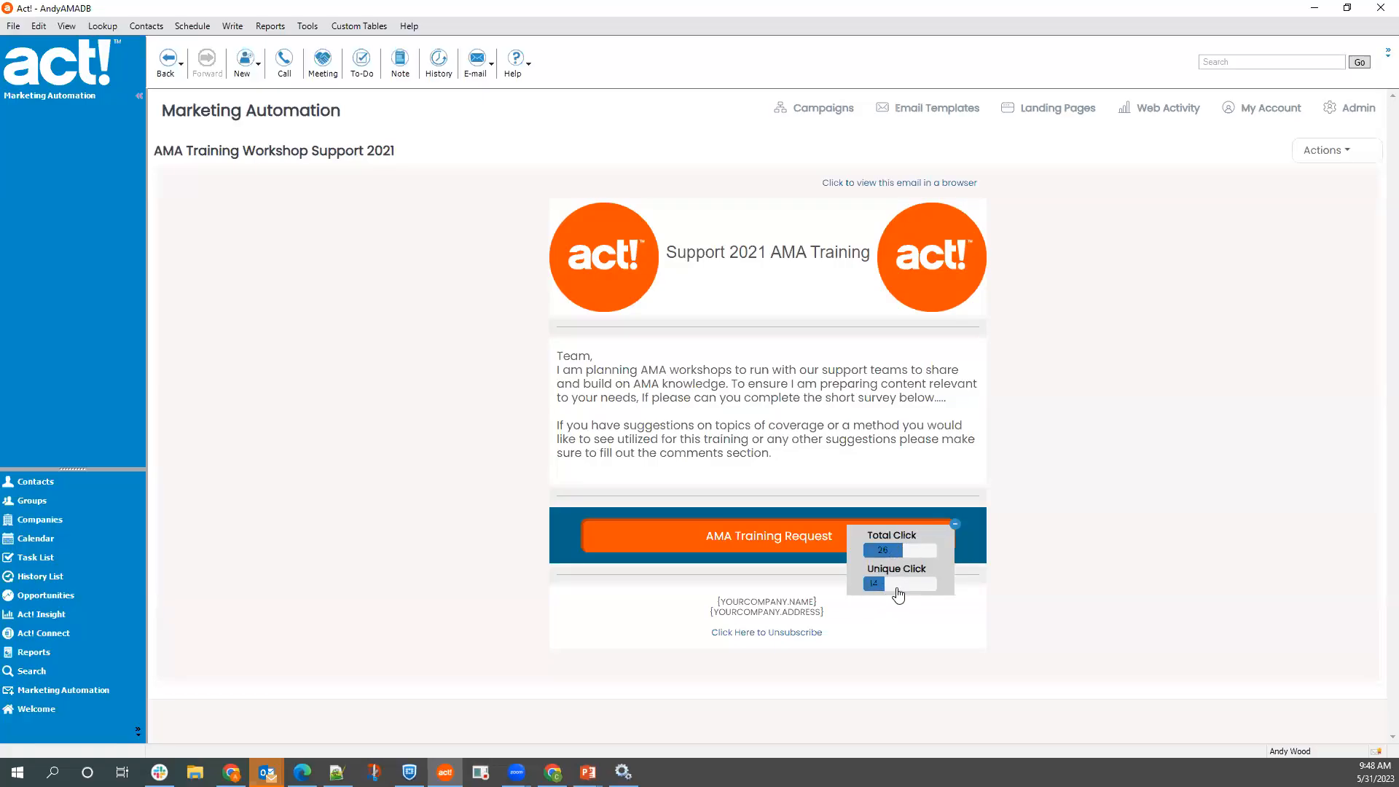
click(1322, 152)
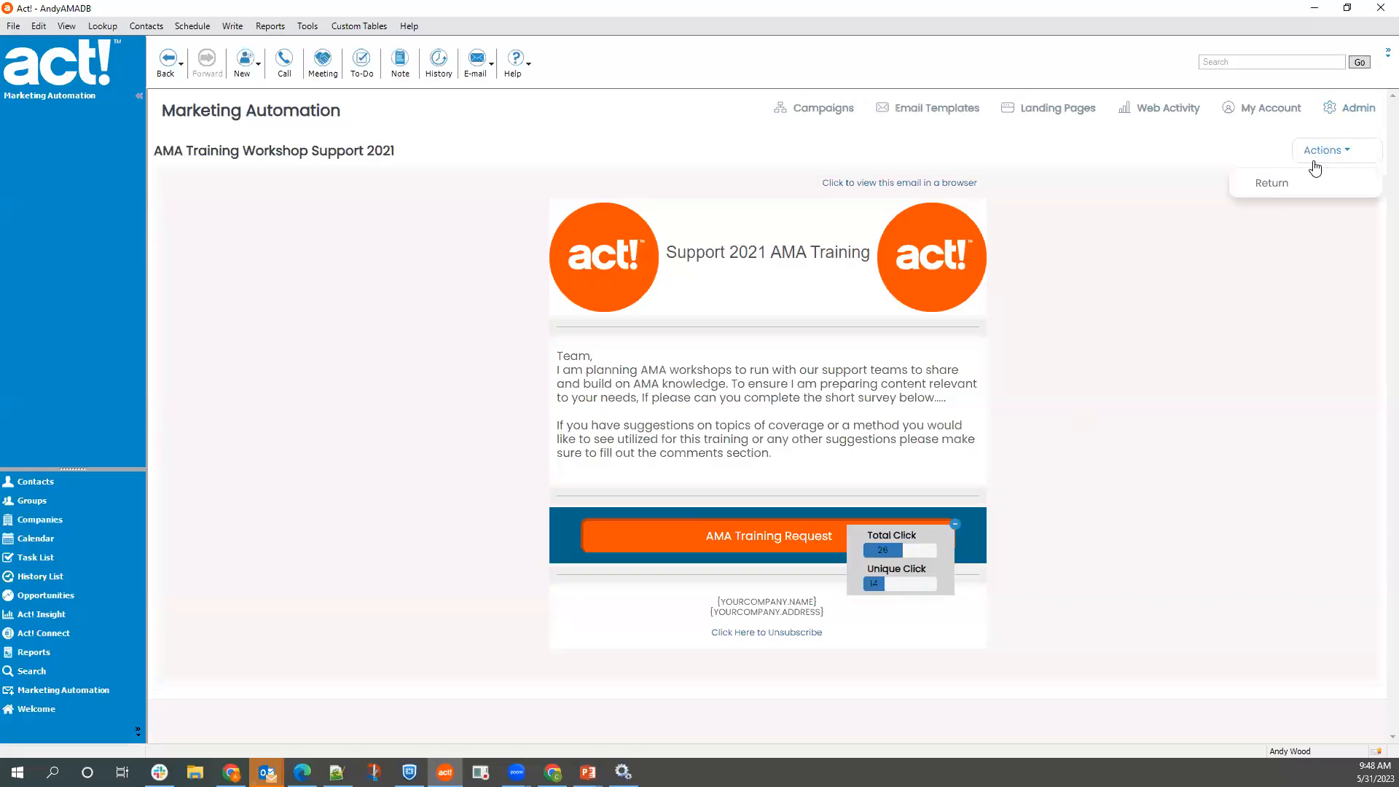
click(1277, 188)
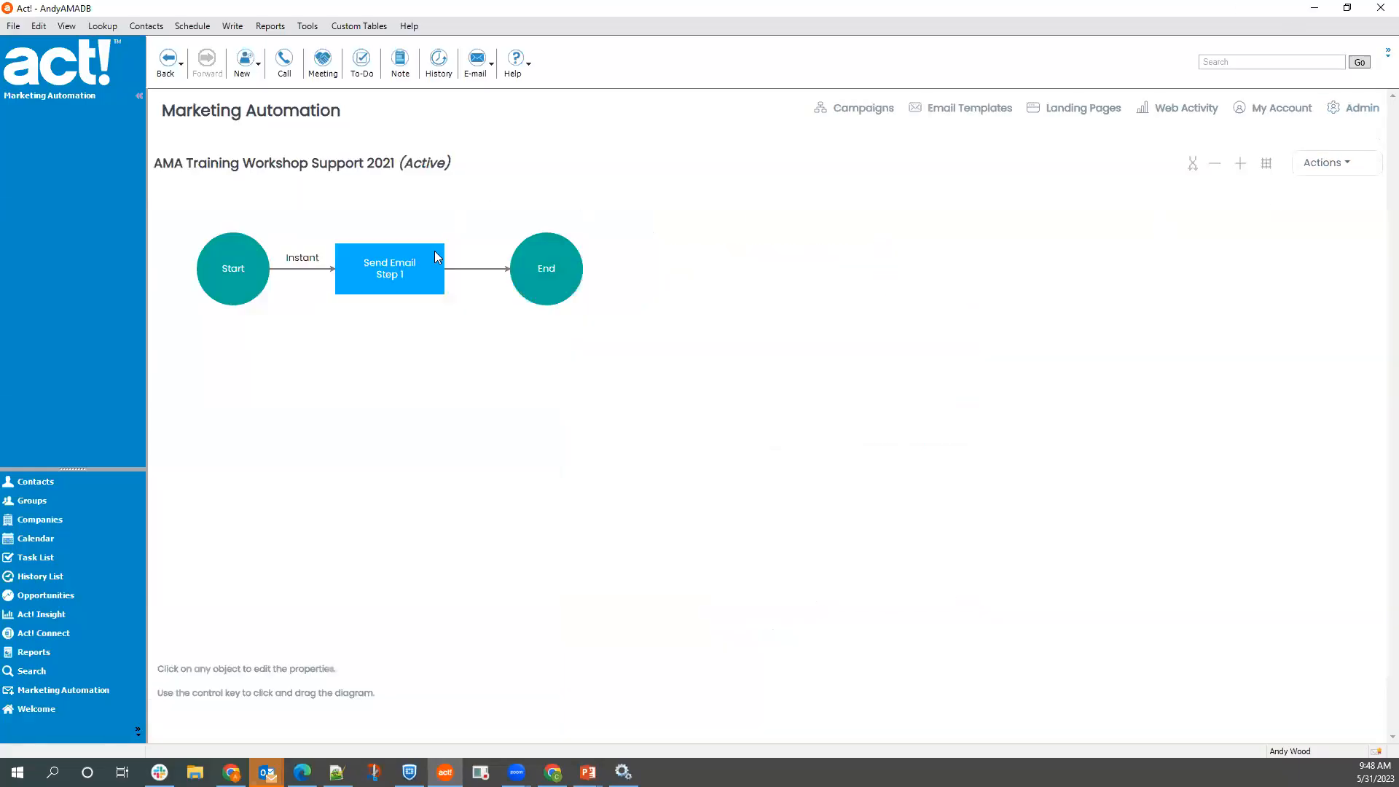
- Open the email statistics for Step 1 and retrieve the Clicks category records
click(392, 277)
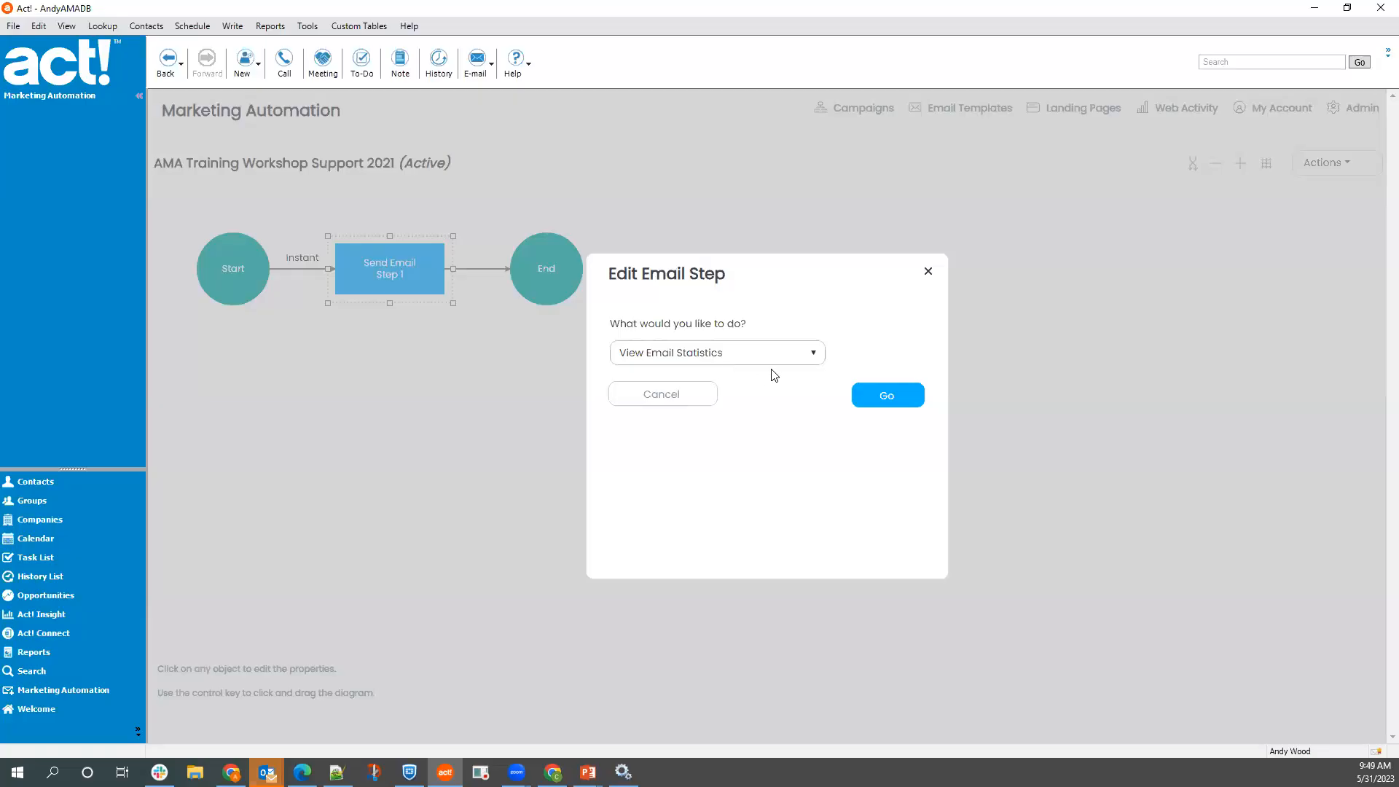
click(881, 401)
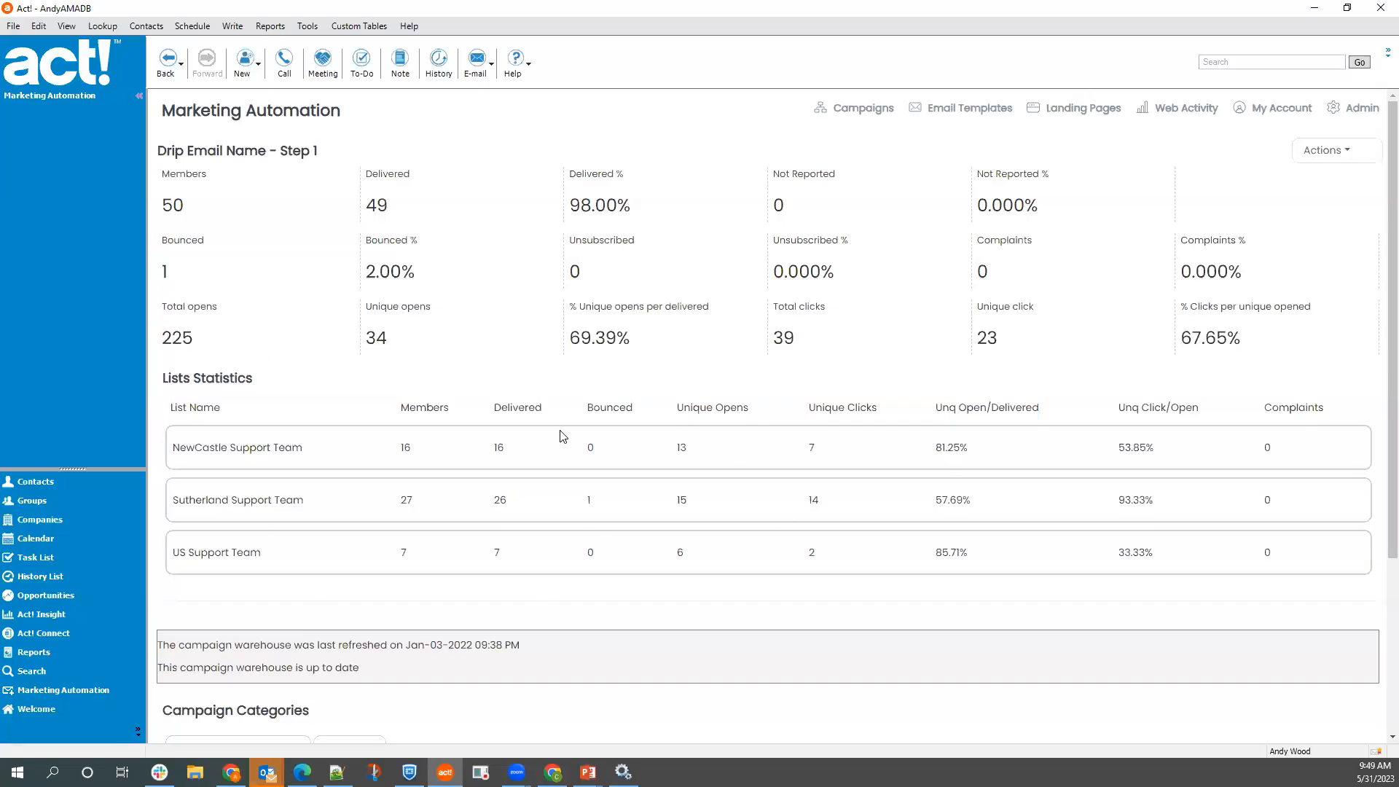
scroll(439, 445, down, 3)
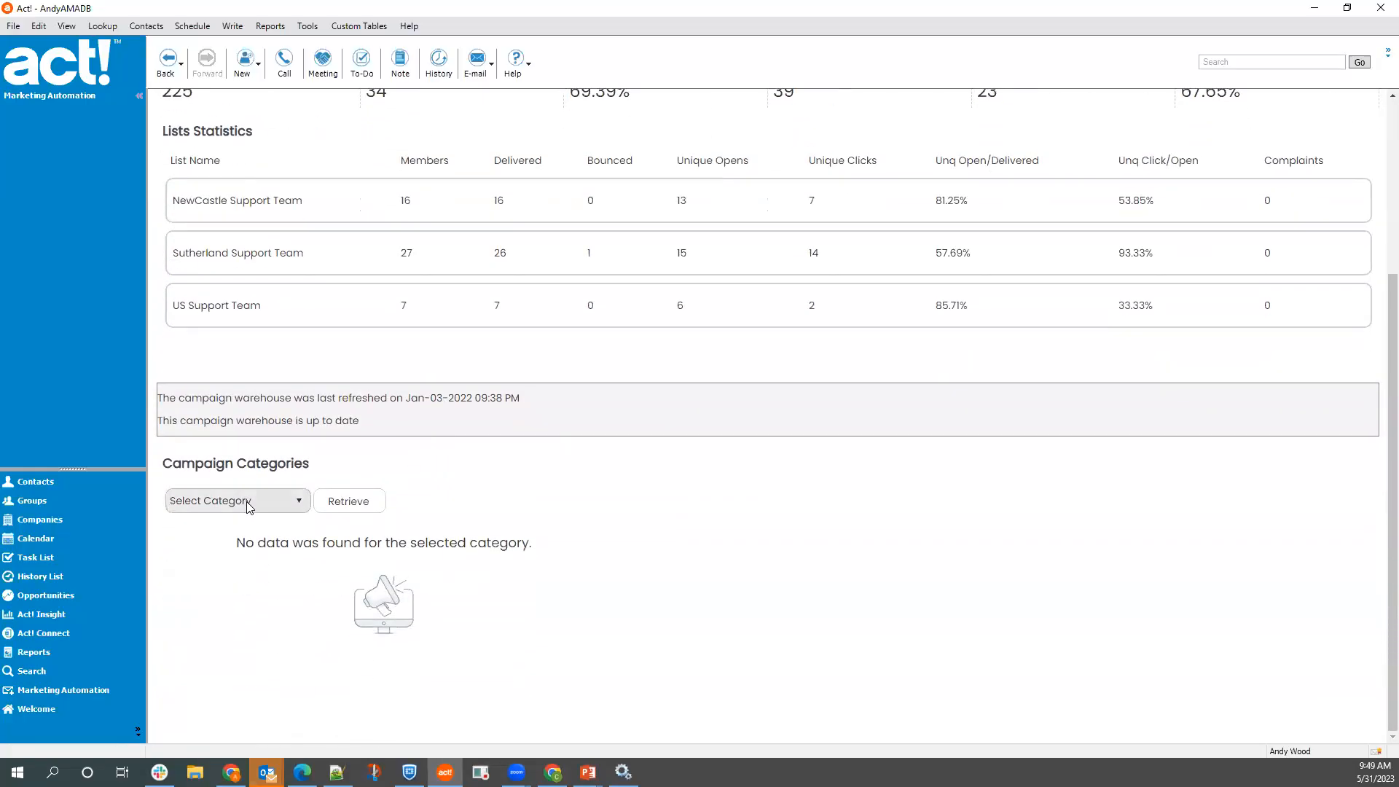
click(272, 506)
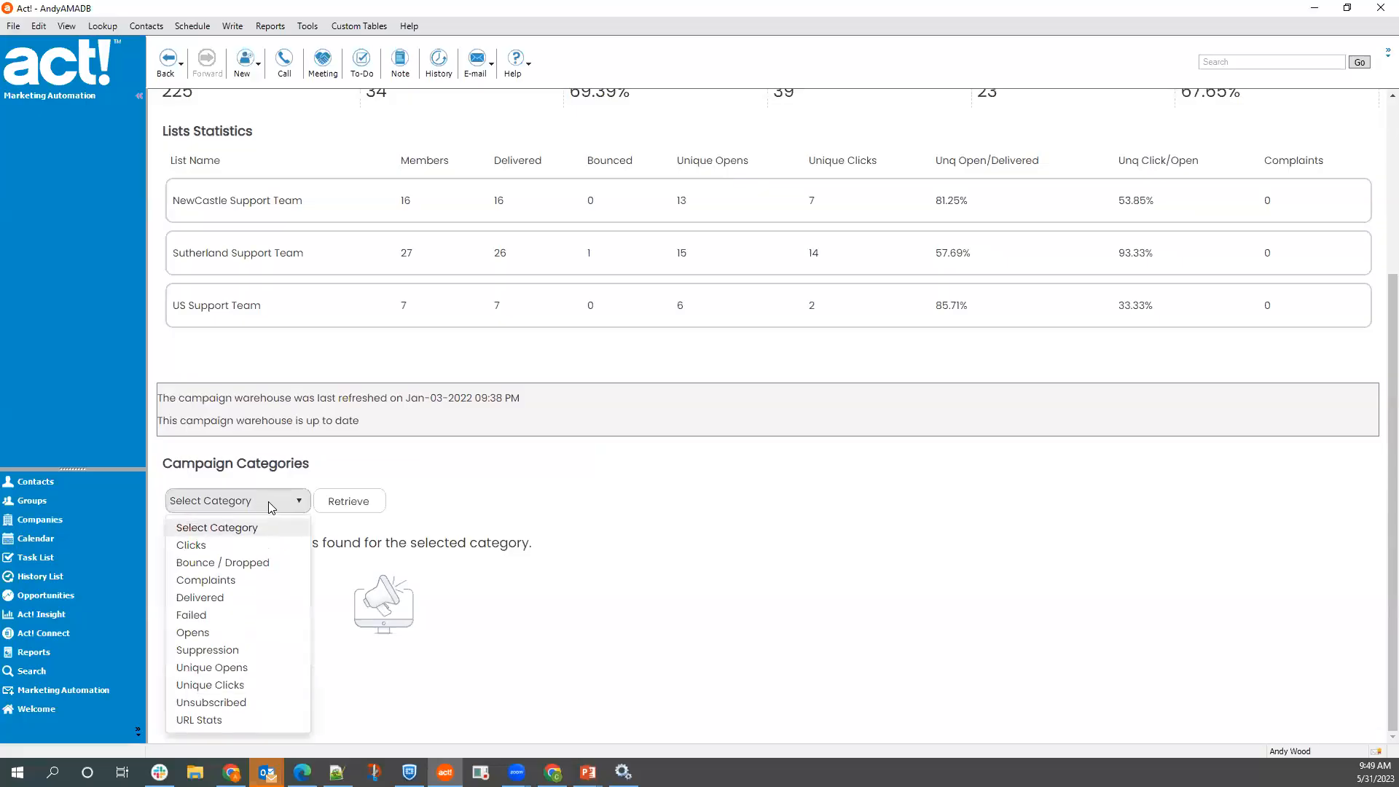
click(263, 546)
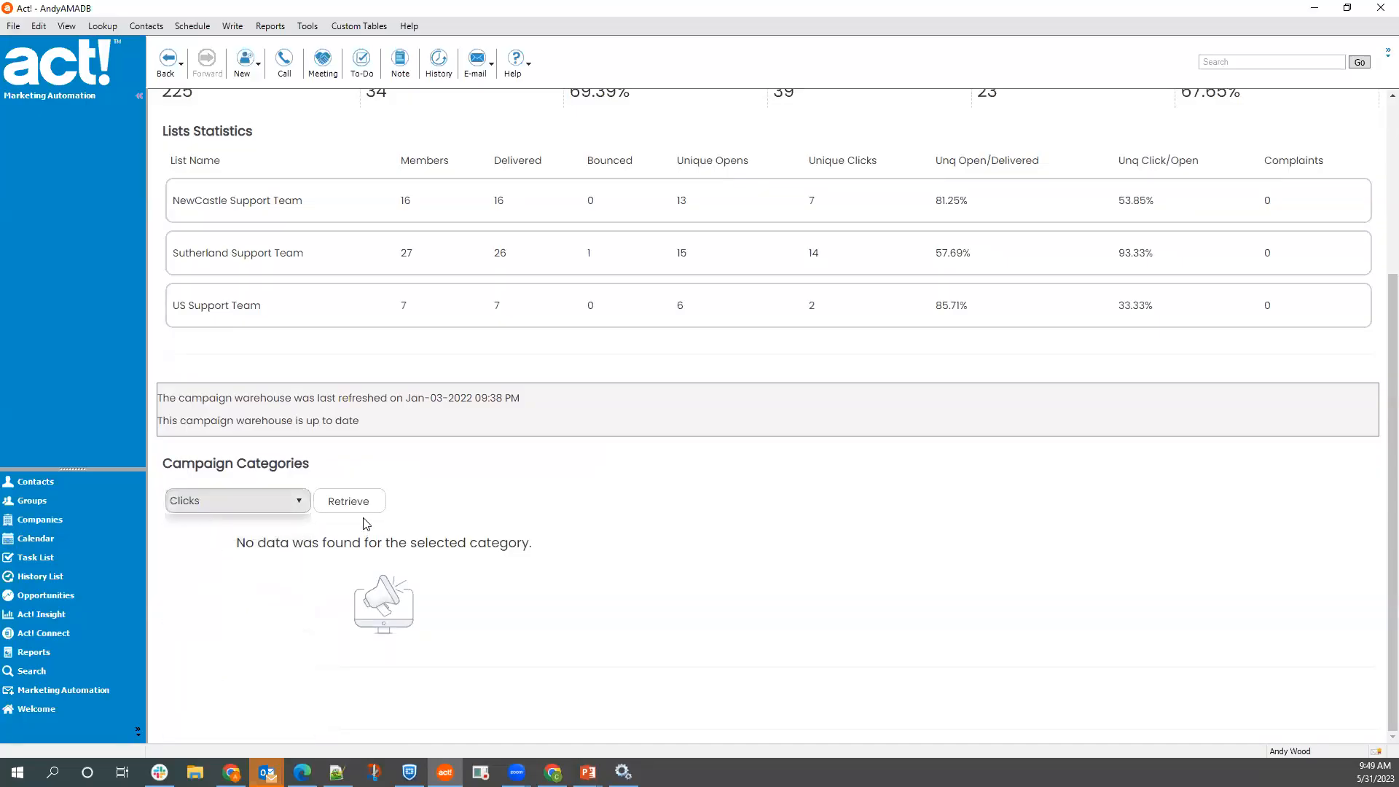
click(362, 515)
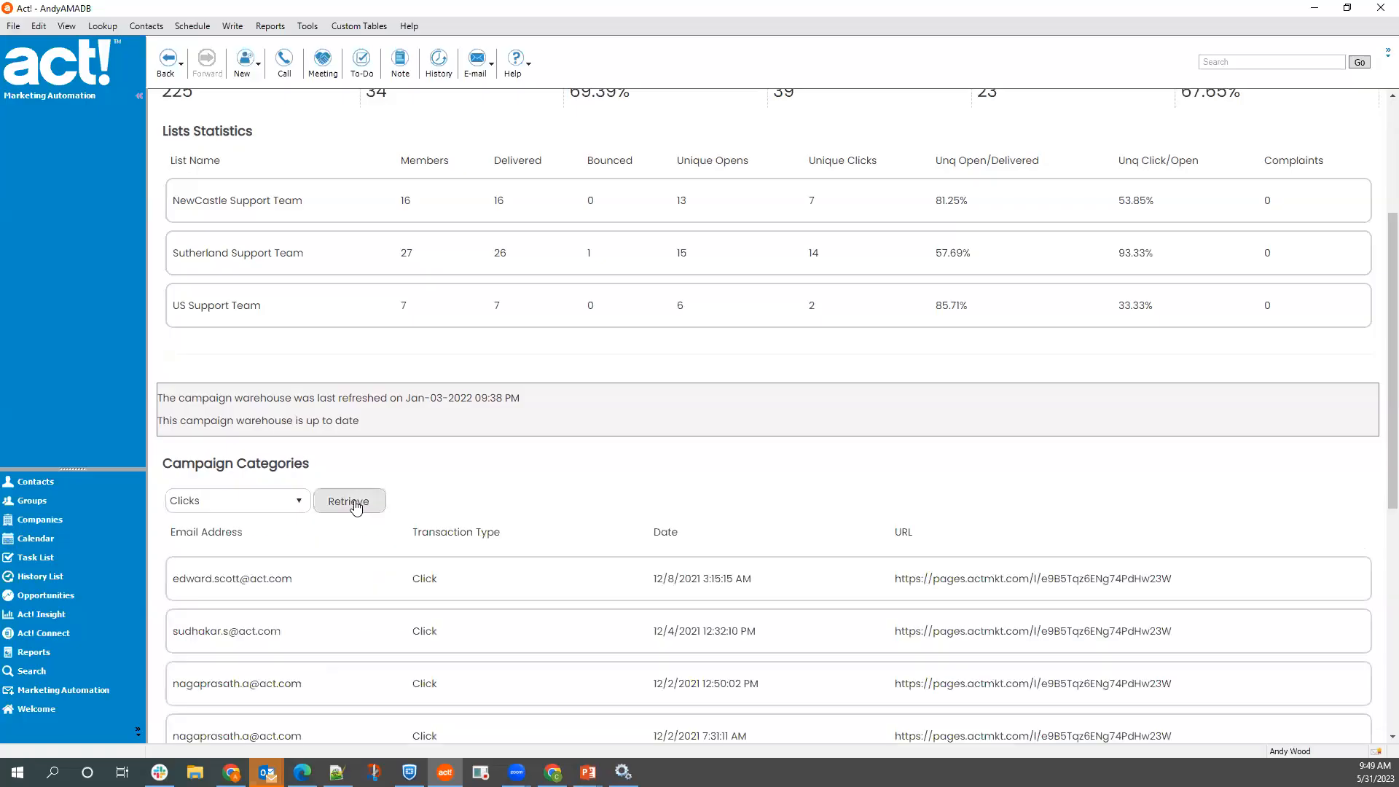
- Retrieve the Delivered records and the Bounce / Dropped records under Campaign Categories
click(301, 501)
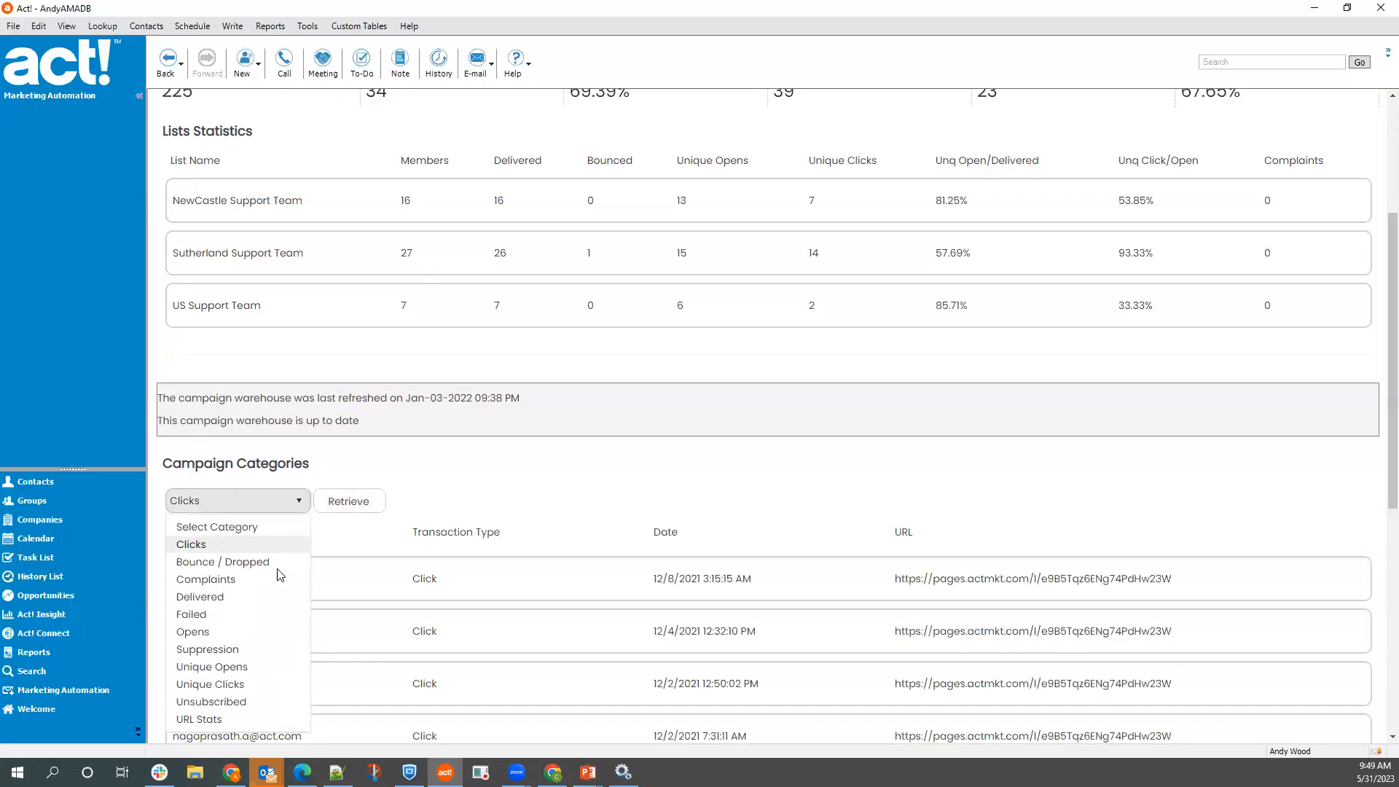
click(241, 597)
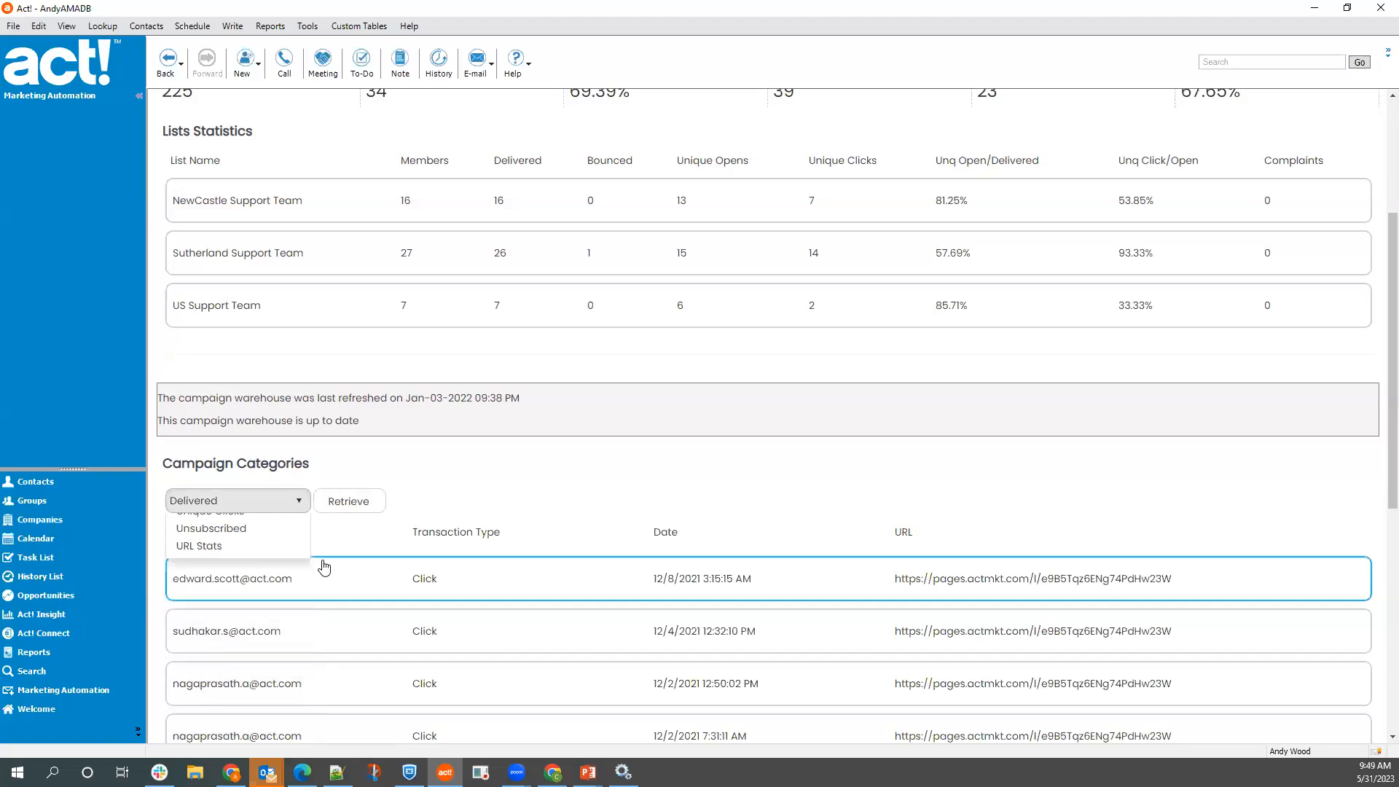
click(358, 510)
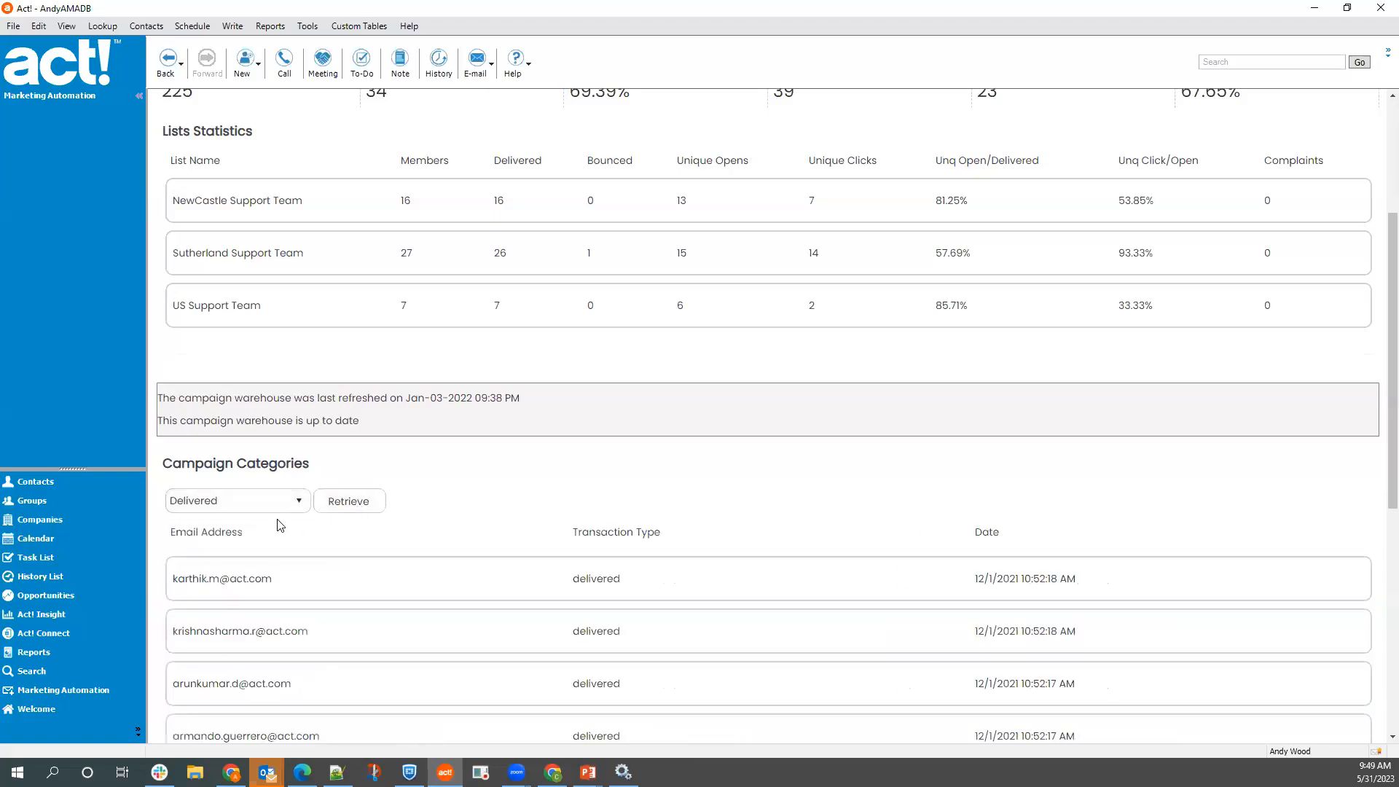
click(297, 502)
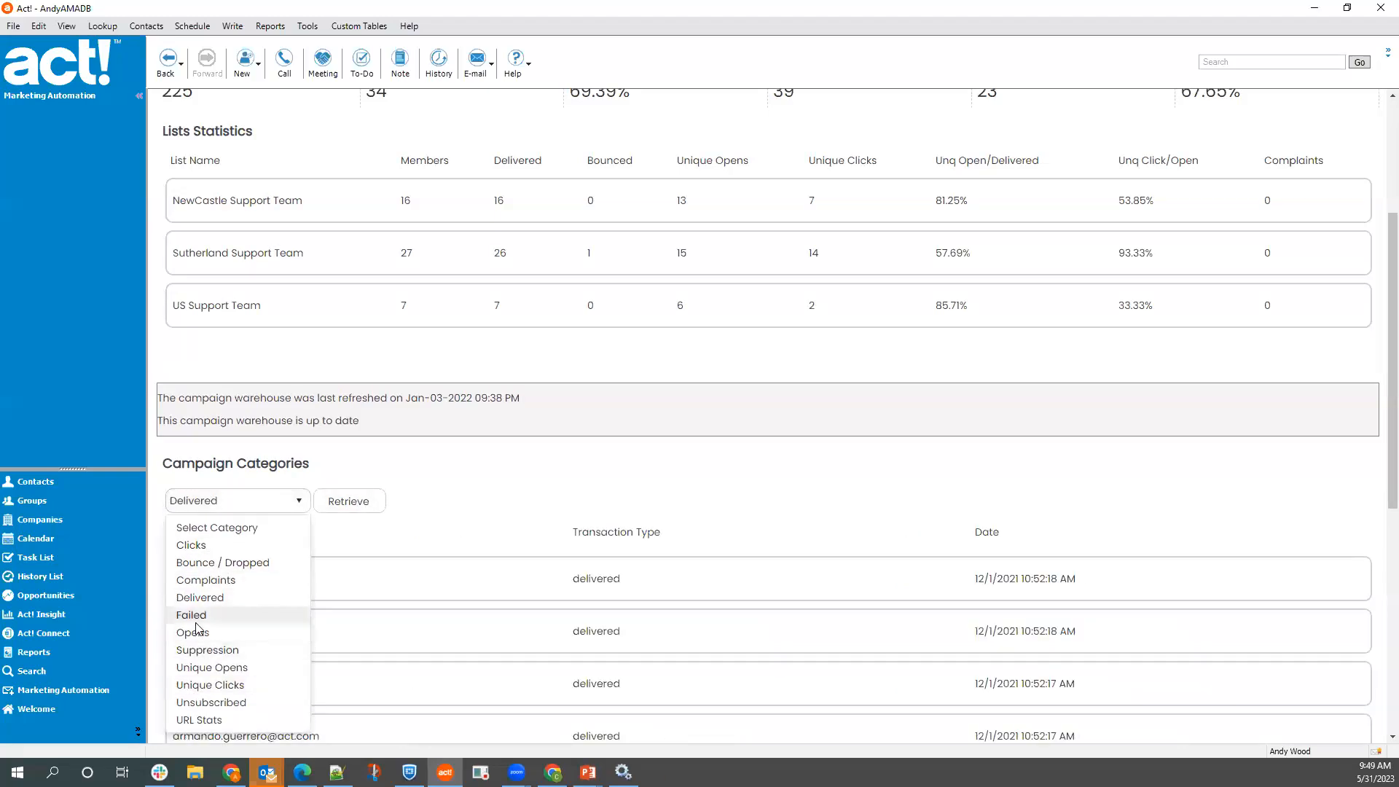
click(217, 563)
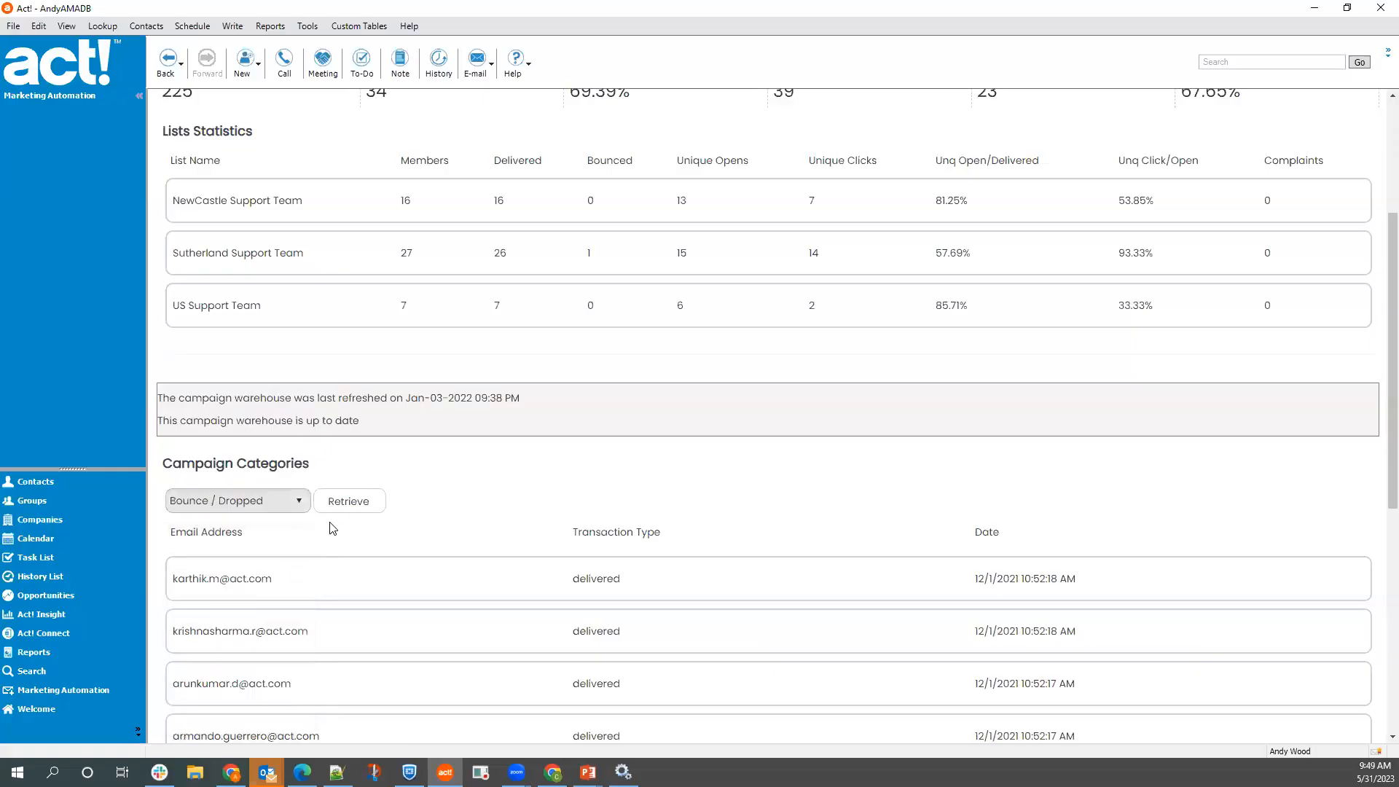
click(342, 503)
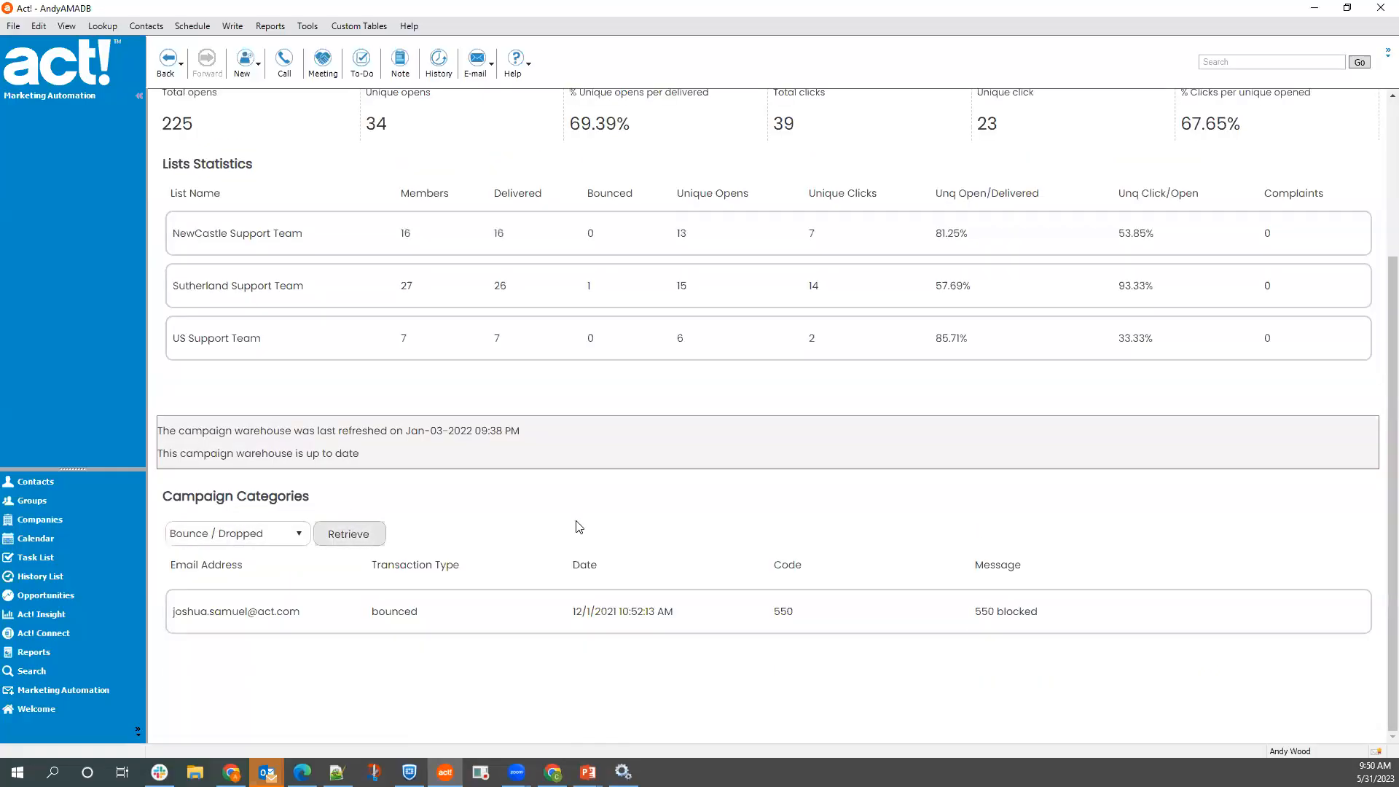
- Check the Export Statistics selection options, close them without exporting, and return to the campaign workflow
scroll(1158, 375, up, 3)
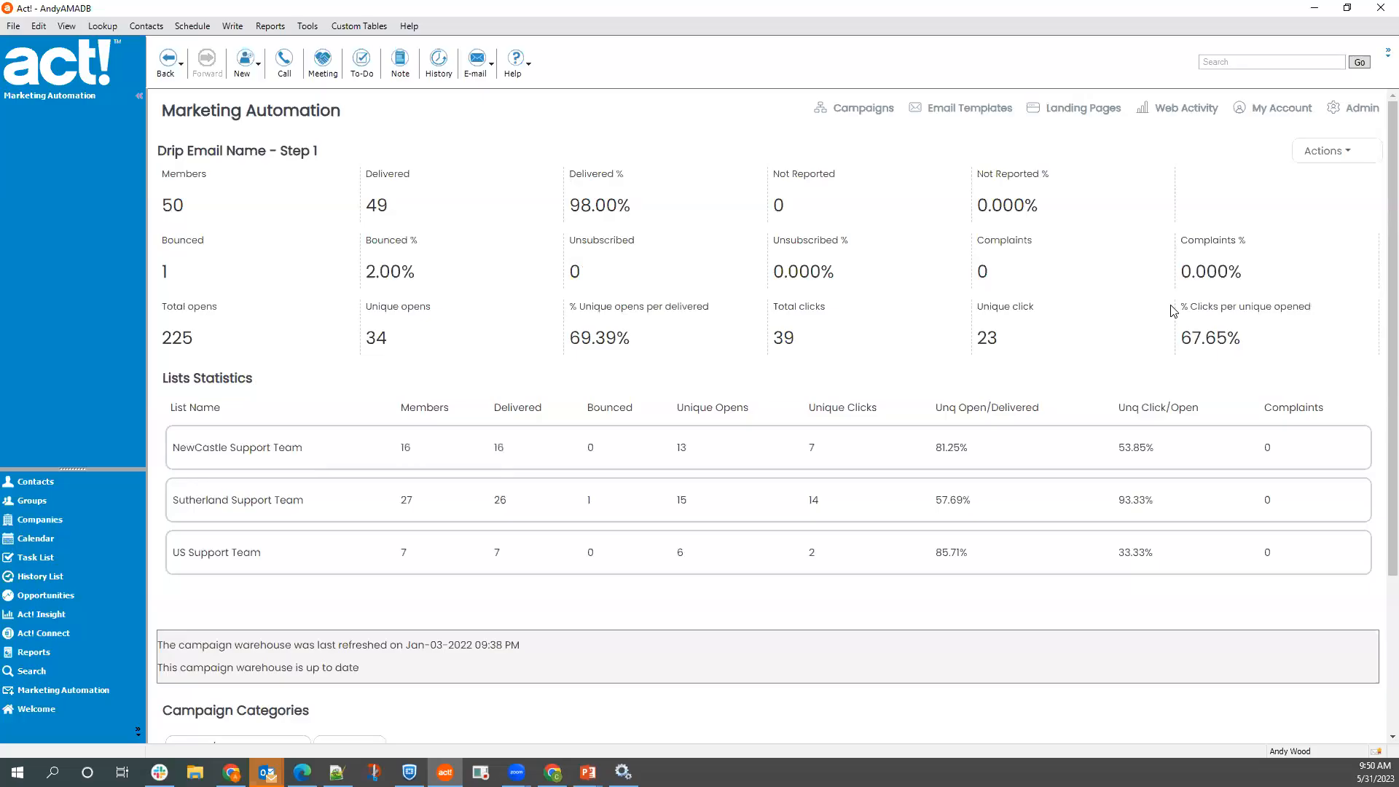
click(1338, 162)
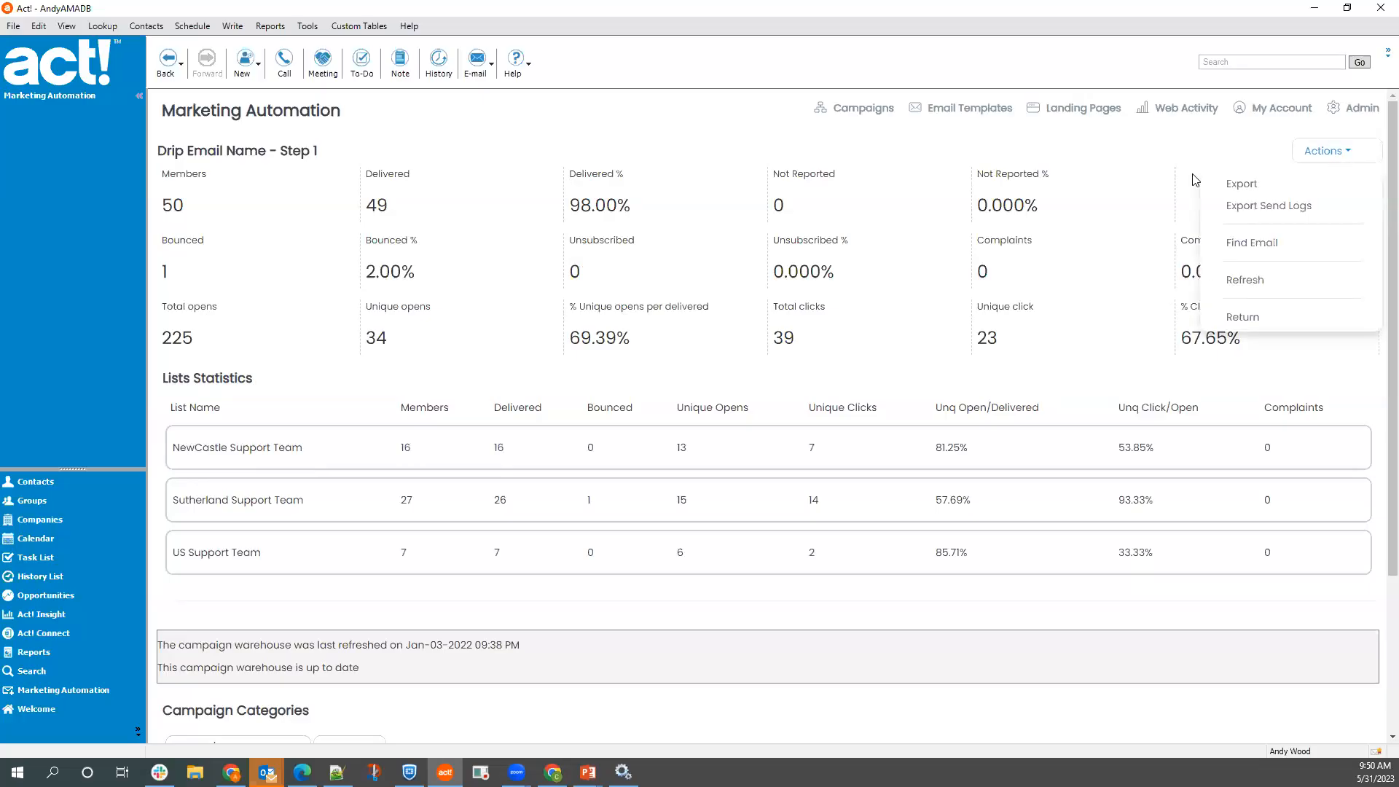
mouse_move(1340, 152)
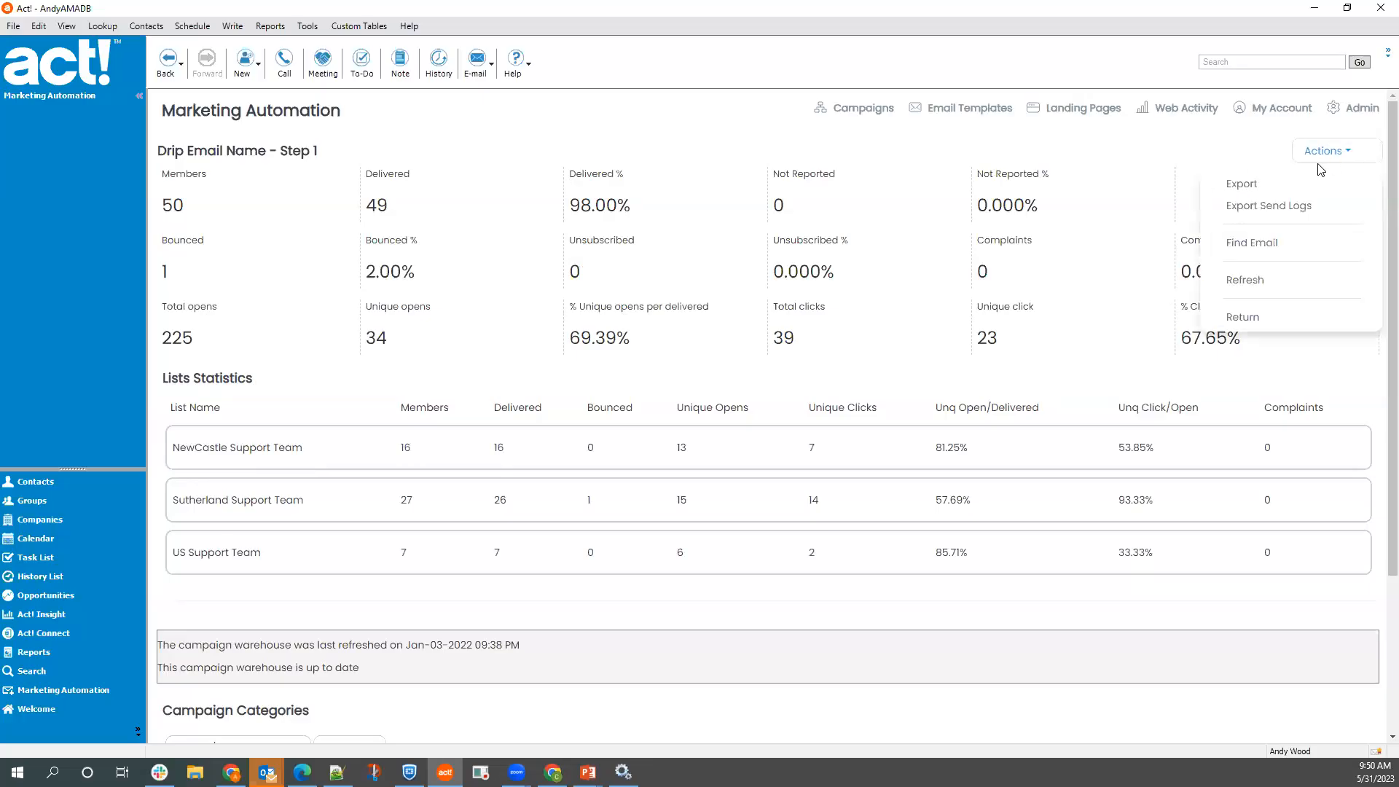
click(1243, 185)
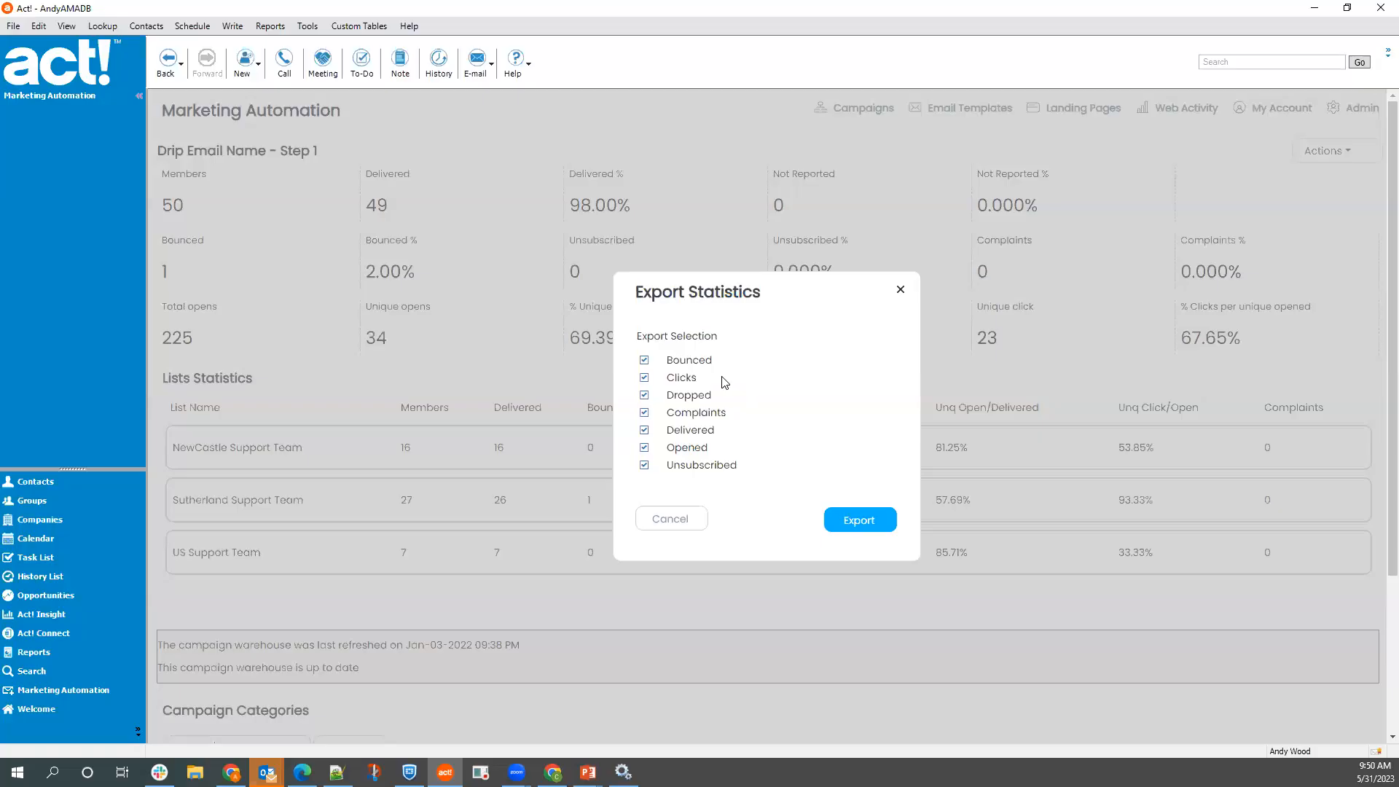
click(901, 290)
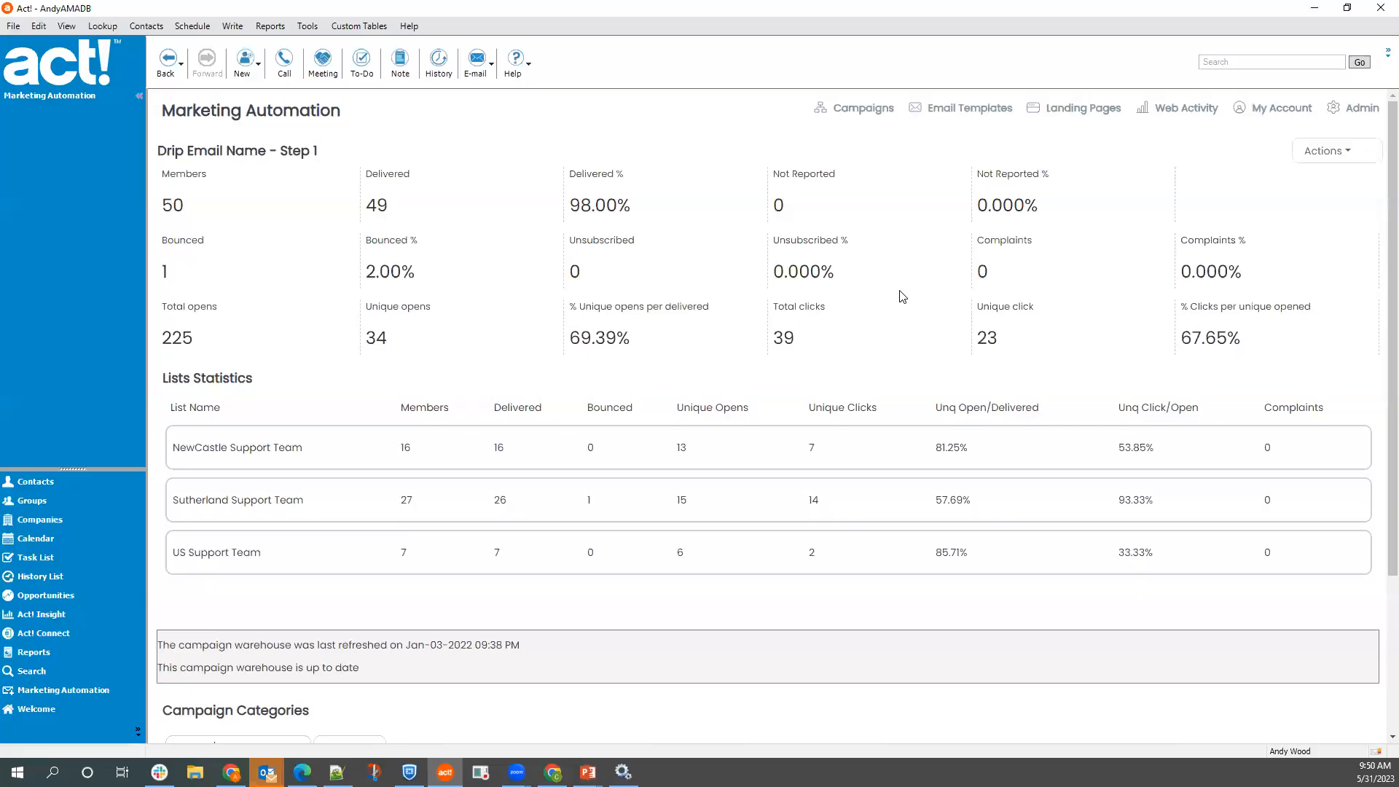
click(1340, 156)
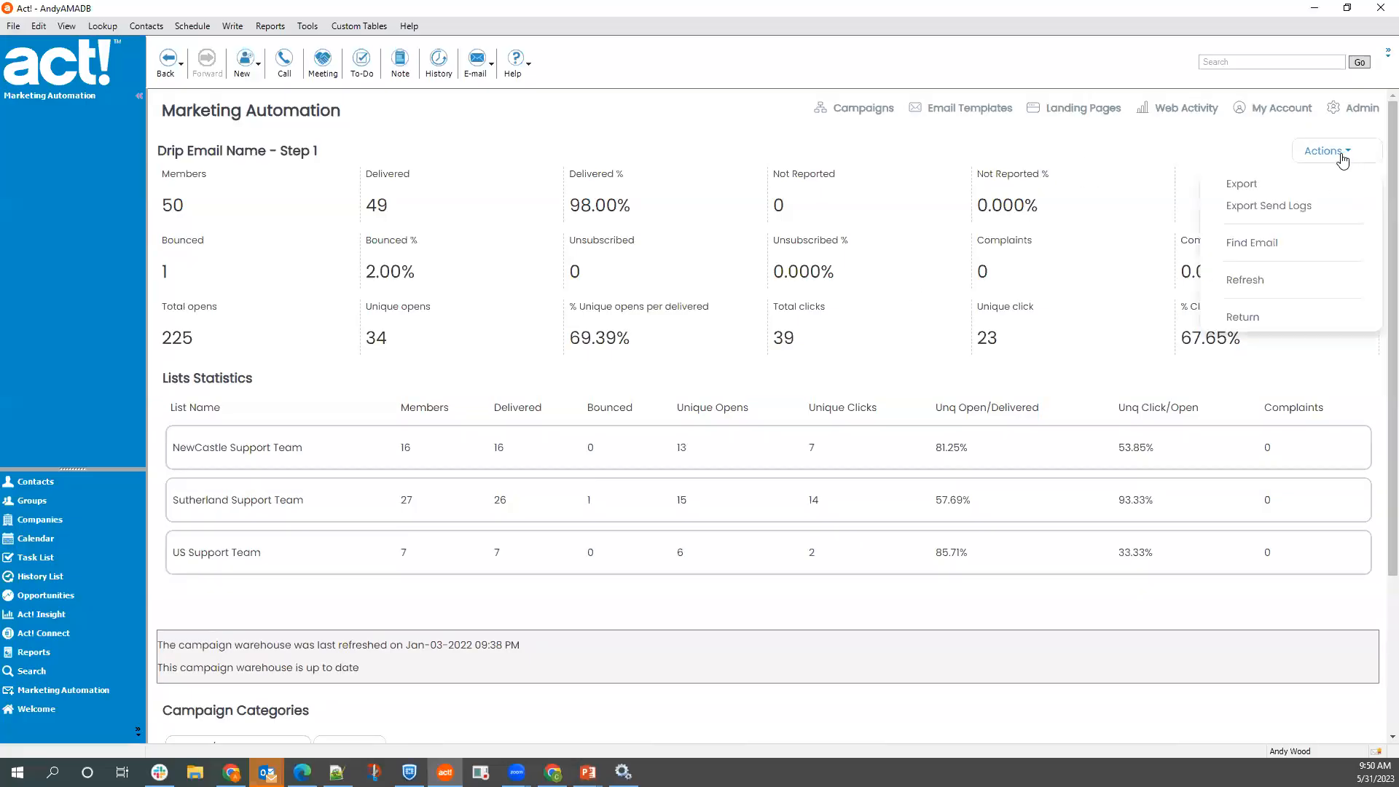
click(1277, 321)
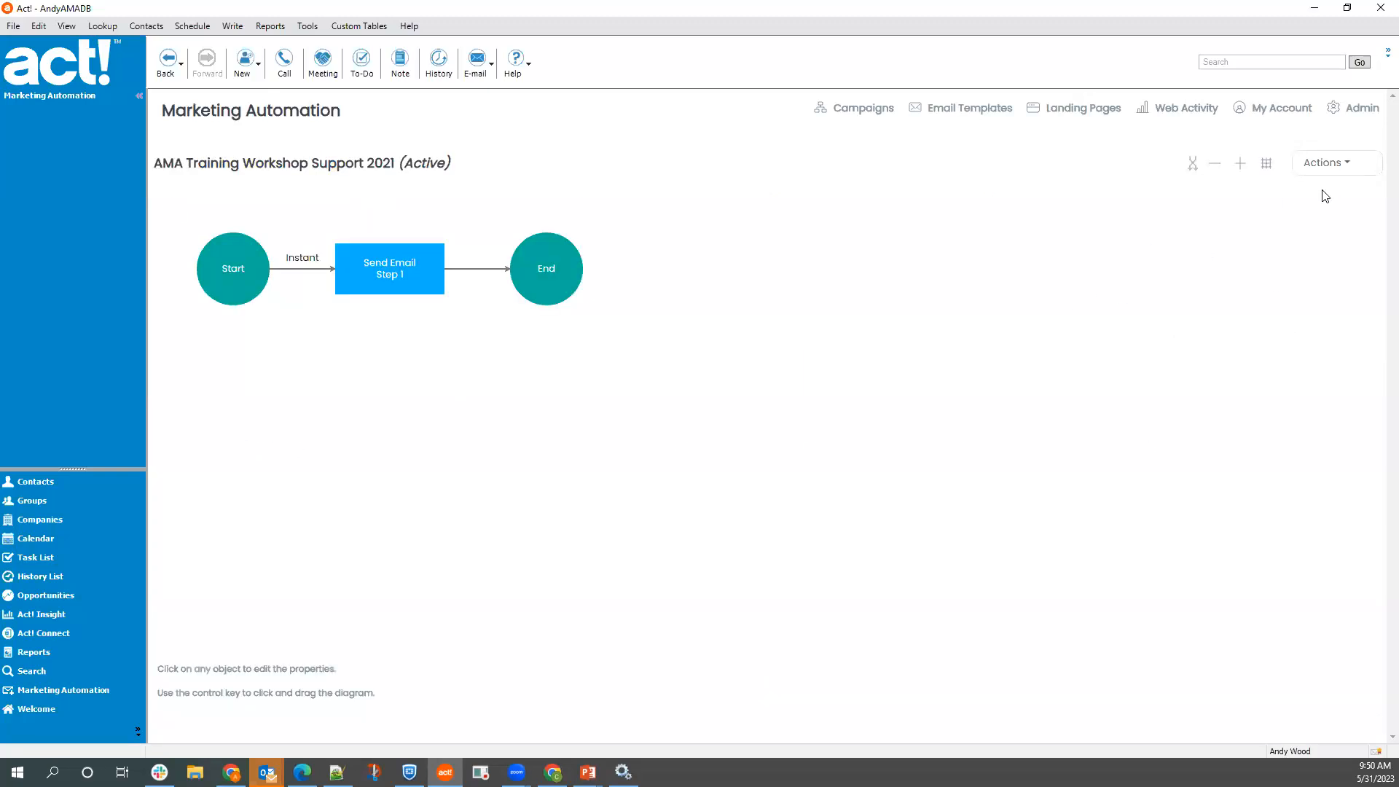
- Open the contact record's Campaign Results and look through the campaigns sent to that contact
click(1328, 165)
click(69, 482)
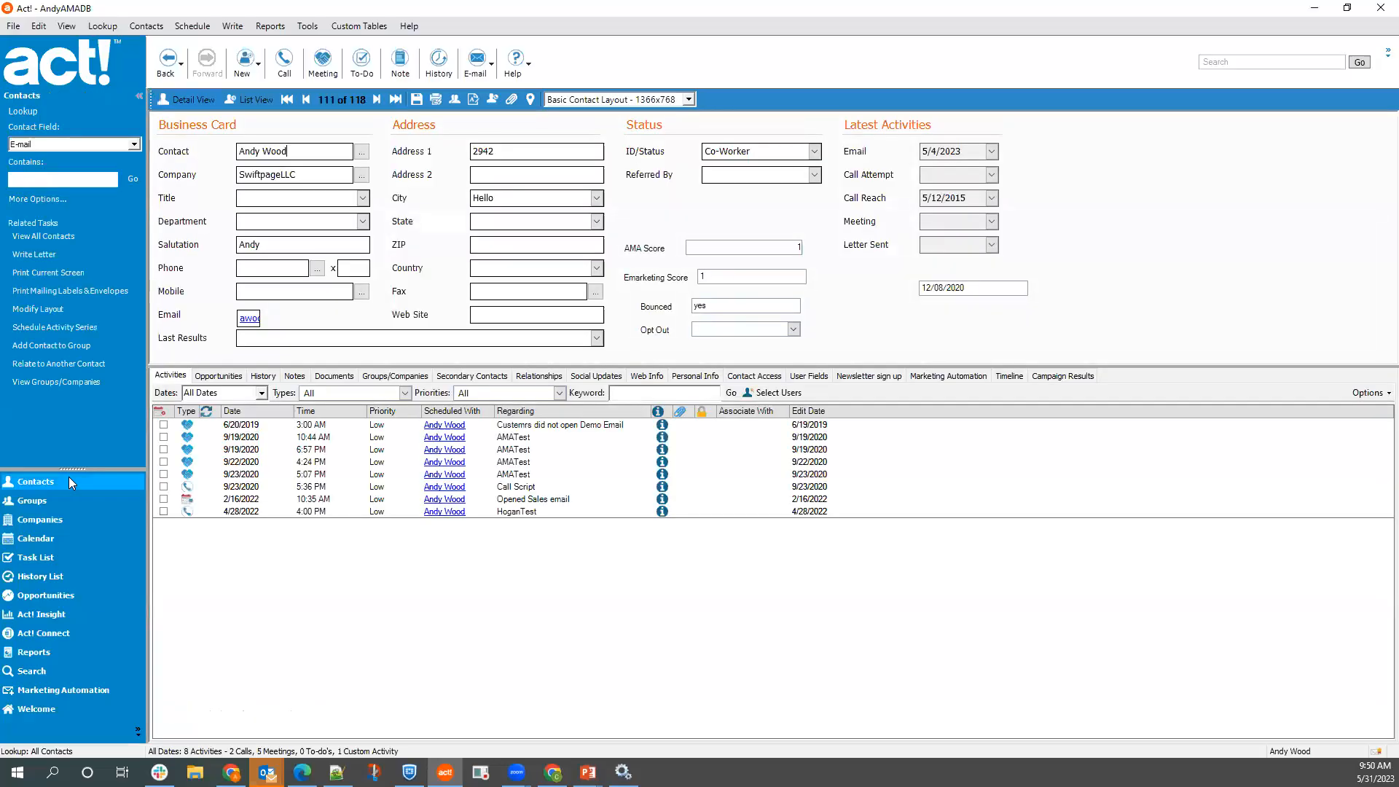
click(1061, 376)
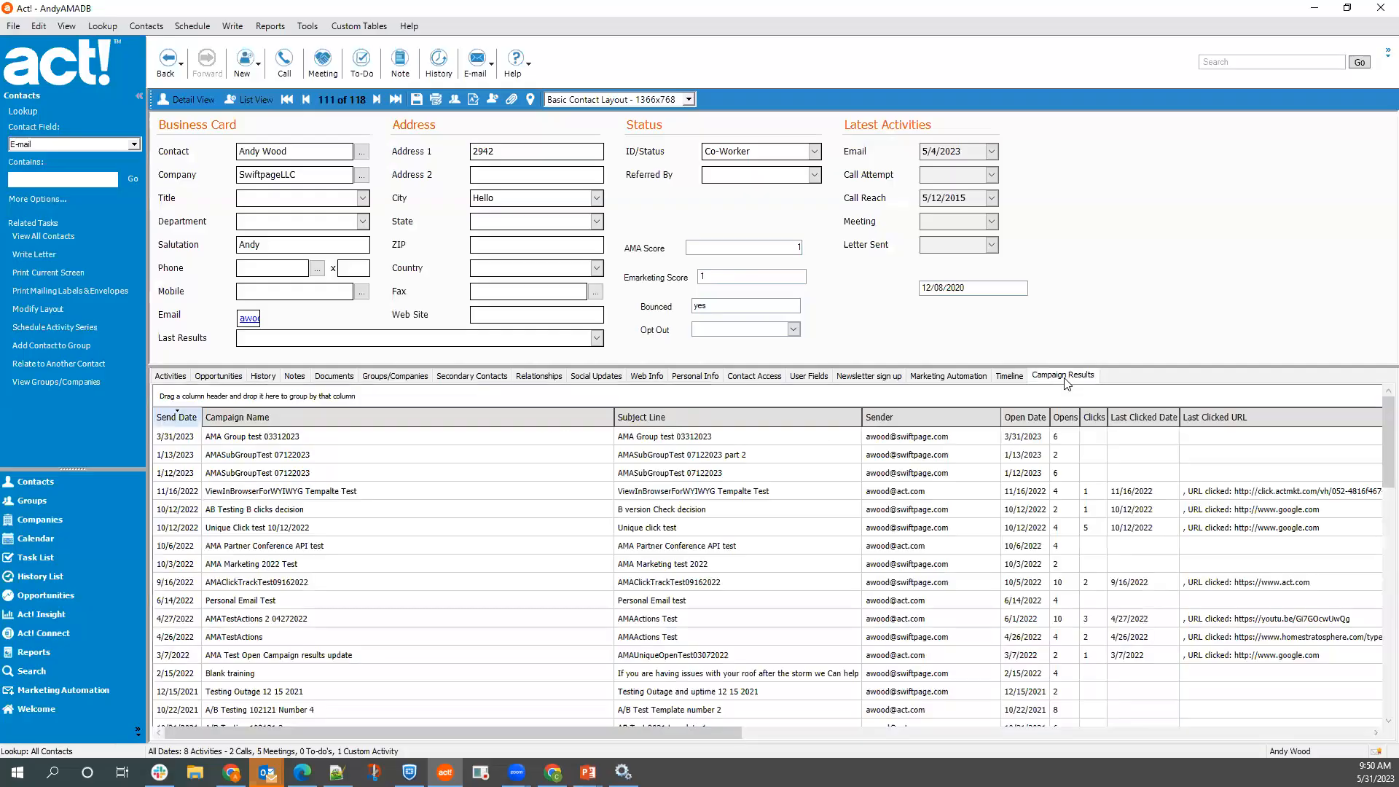
click(365, 462)
scroll(366, 462, down, 10)
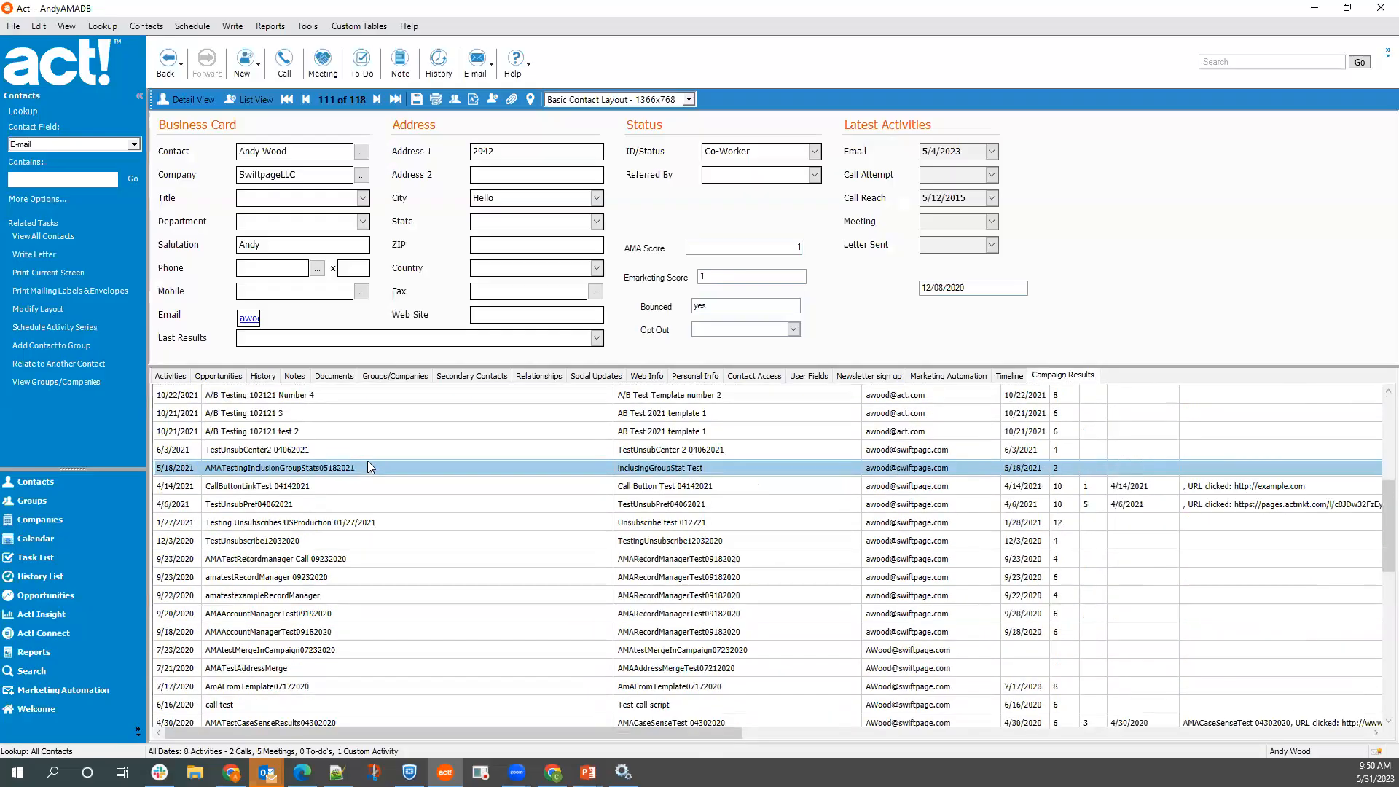
scroll(373, 464, up, 10)
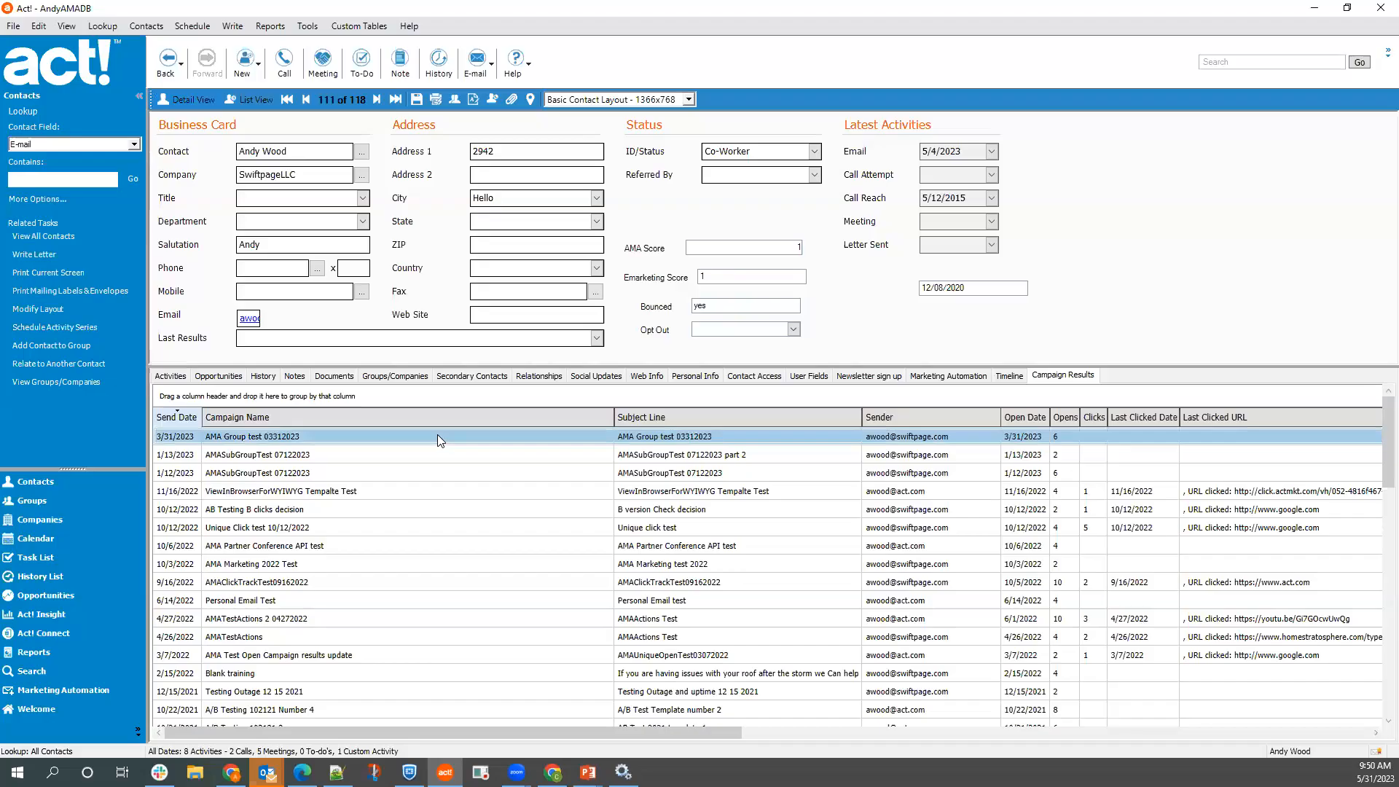
- Look across the contact's Campaign Results columns and view the sent email for the AMASubGroupTest 07122023 campaign dated 1/12/2023
click(568, 452)
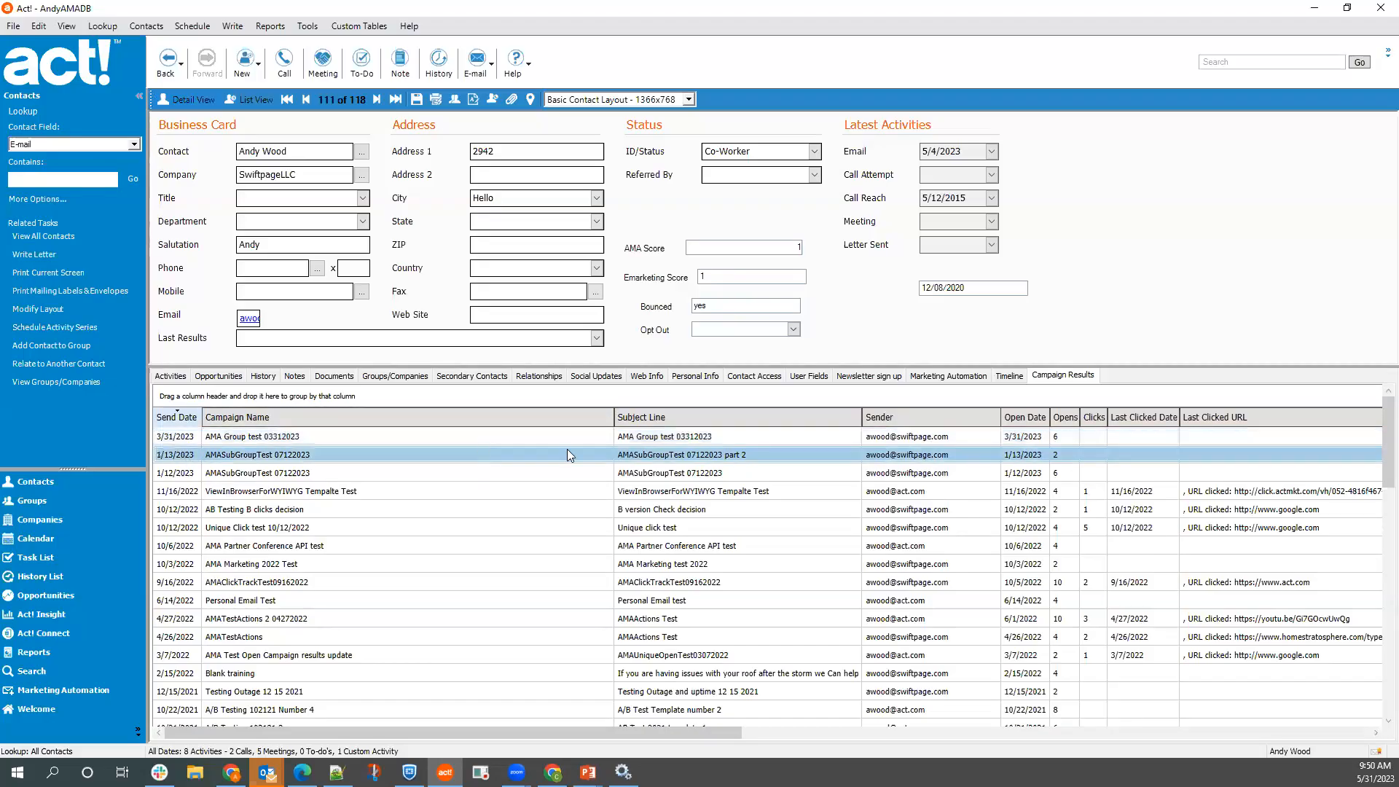
click(953, 436)
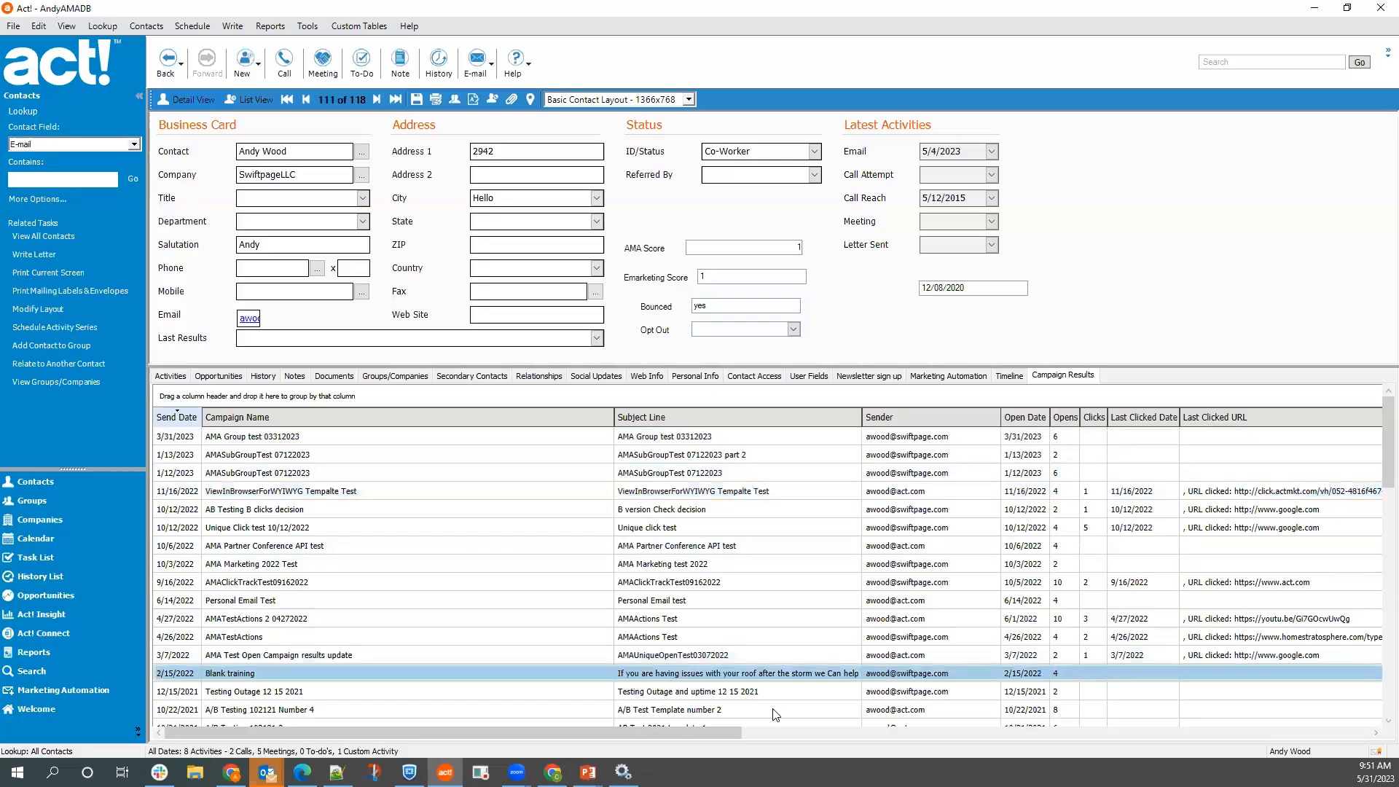
drag(736, 734, 1362, 728)
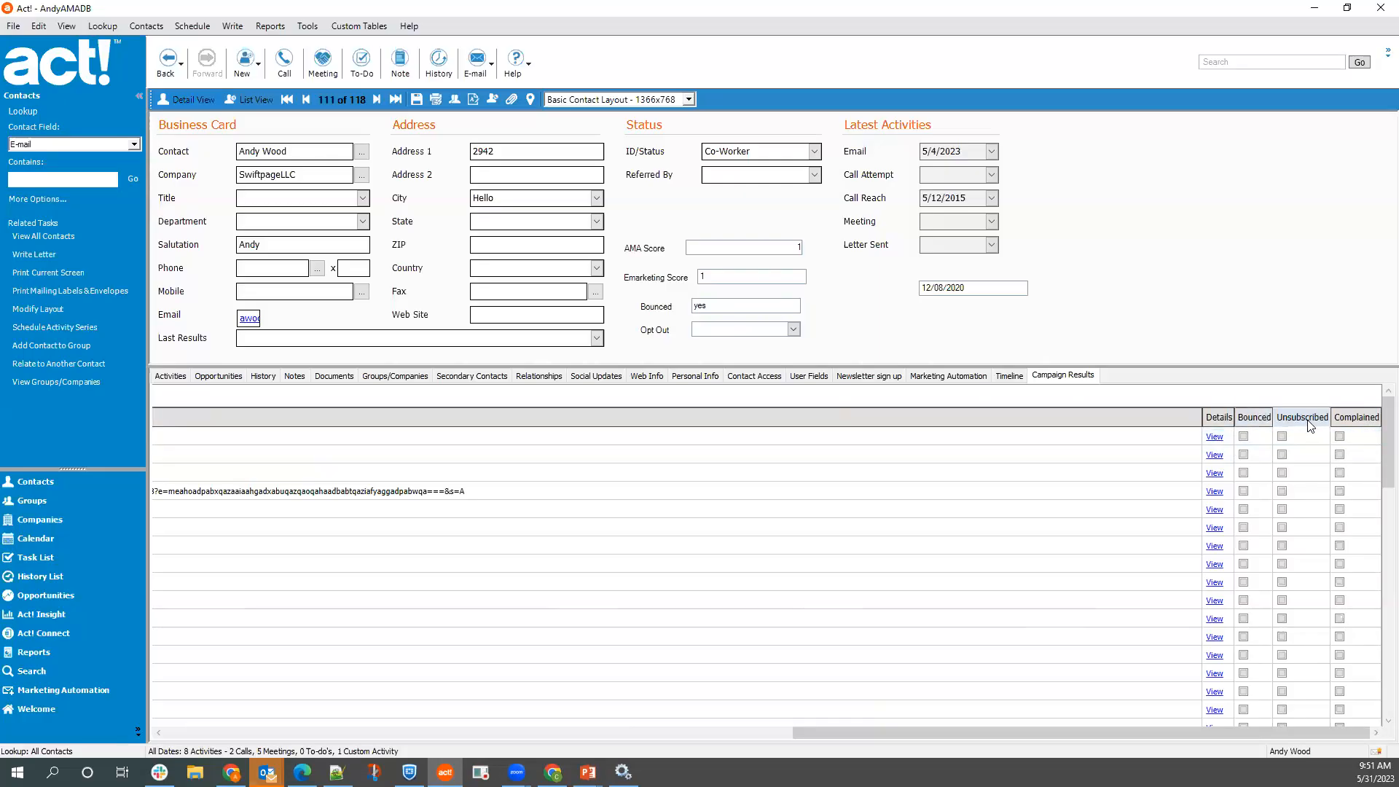
click(1217, 472)
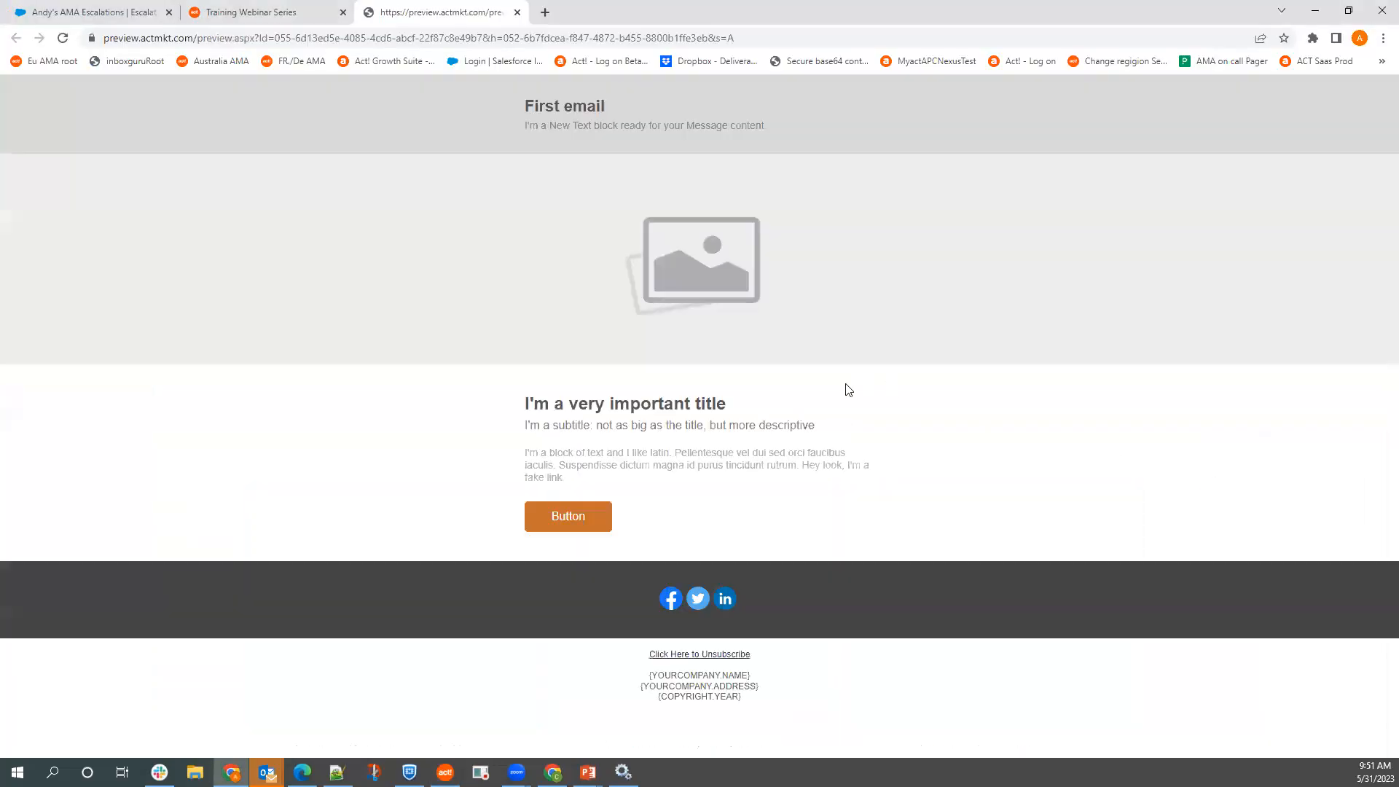
- Close the email preview and switch back to Act! to the leading columns of the contact's Campaign Results
click(518, 12)
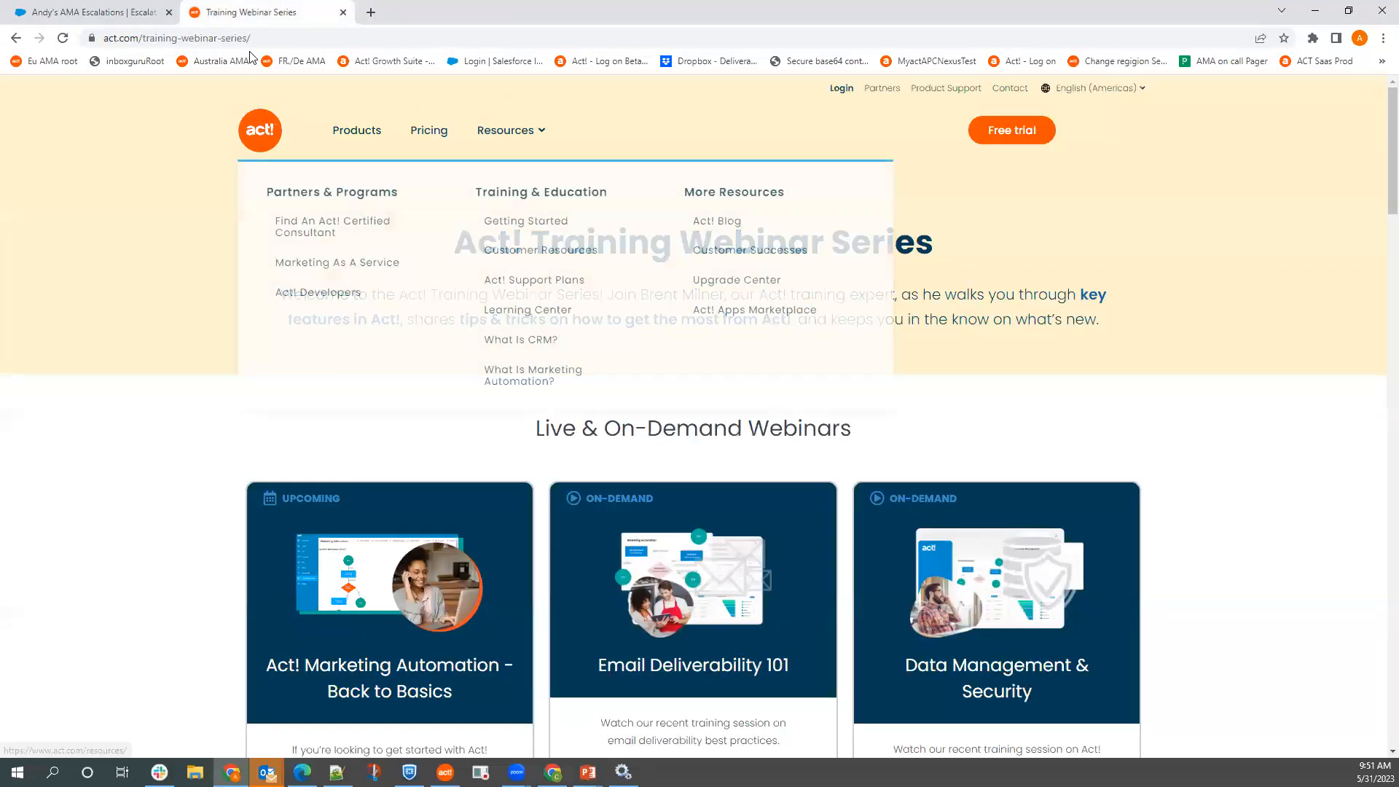
click(66, 10)
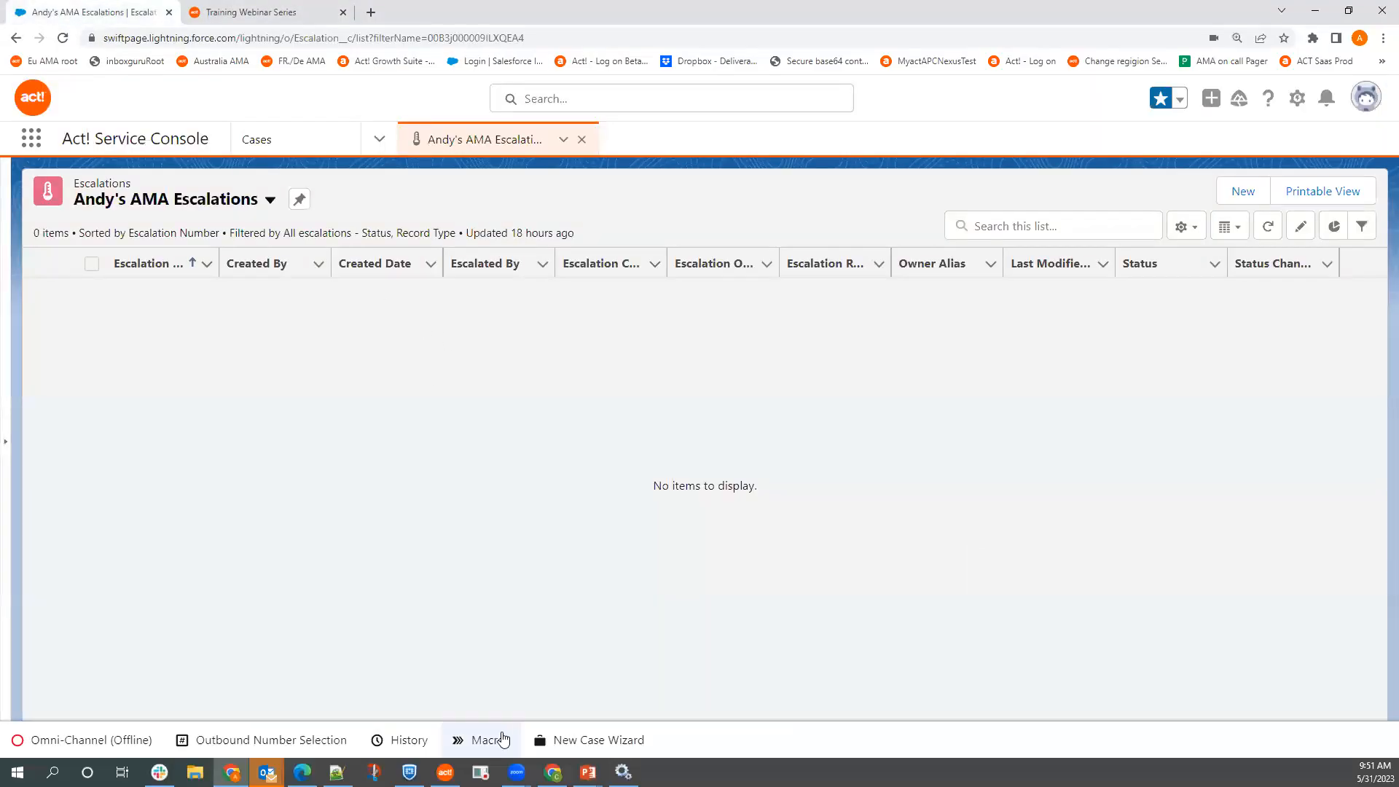
click(446, 773)
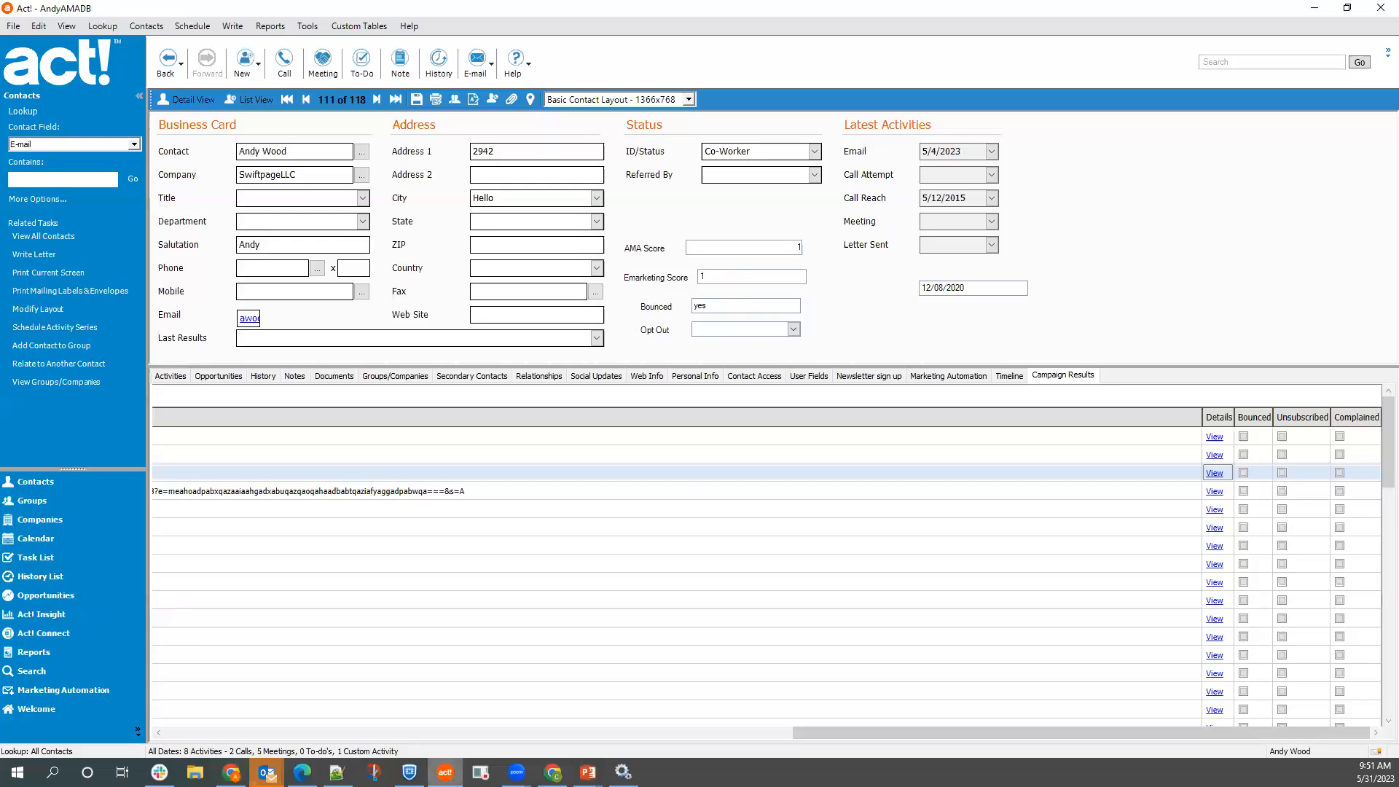
drag(909, 736, 273, 732)
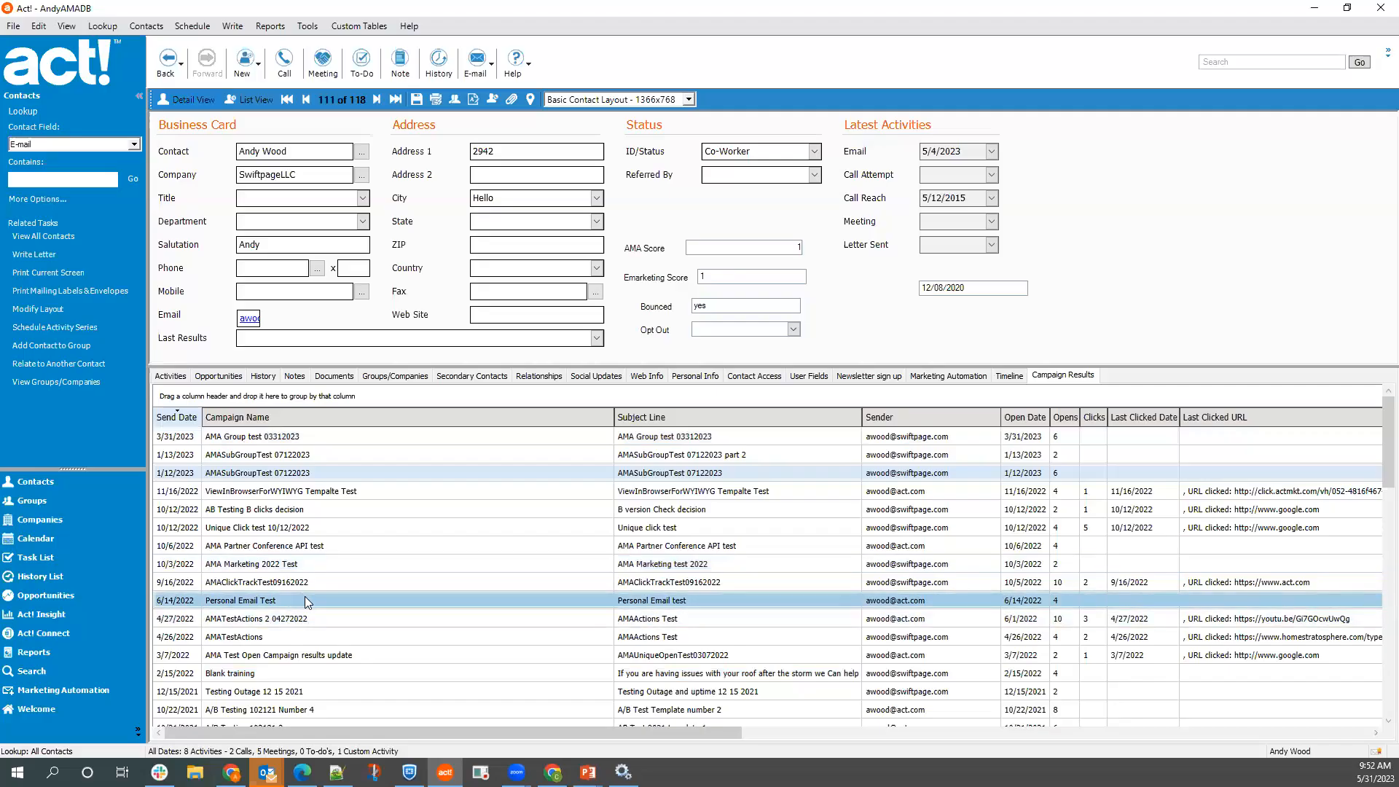
- Try to open Marketing Automation, dismiss the message, return to the contact record, and try opening it again
click(74, 688)
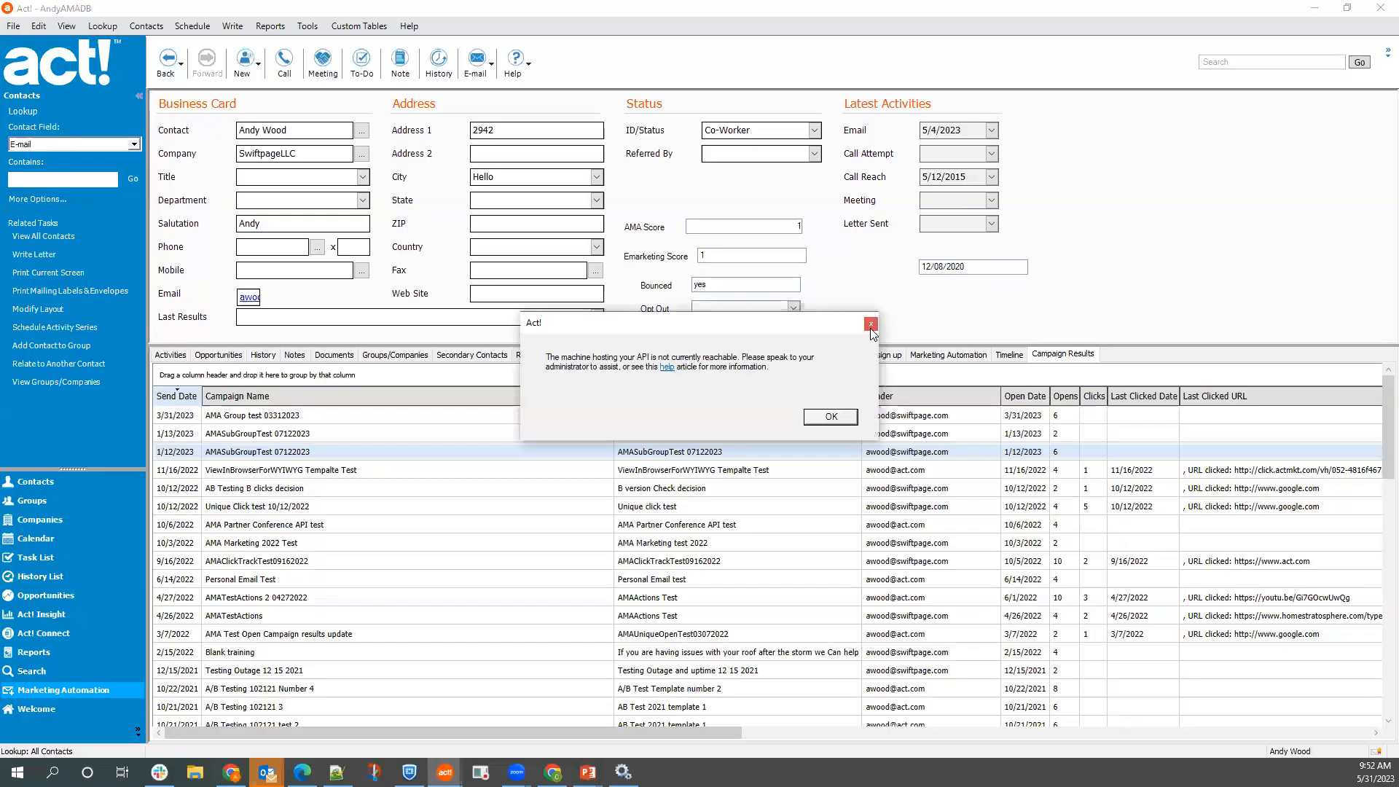
click(868, 324)
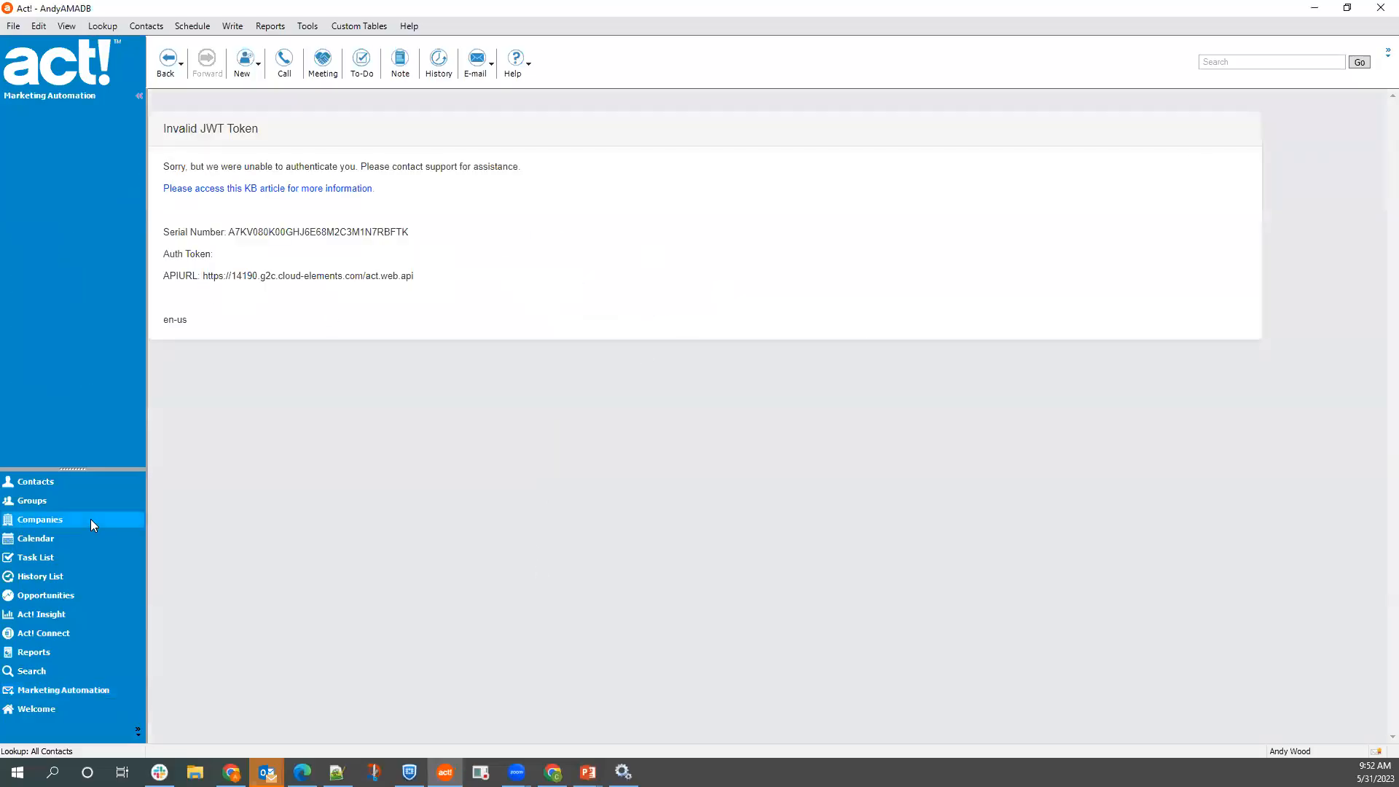
click(59, 475)
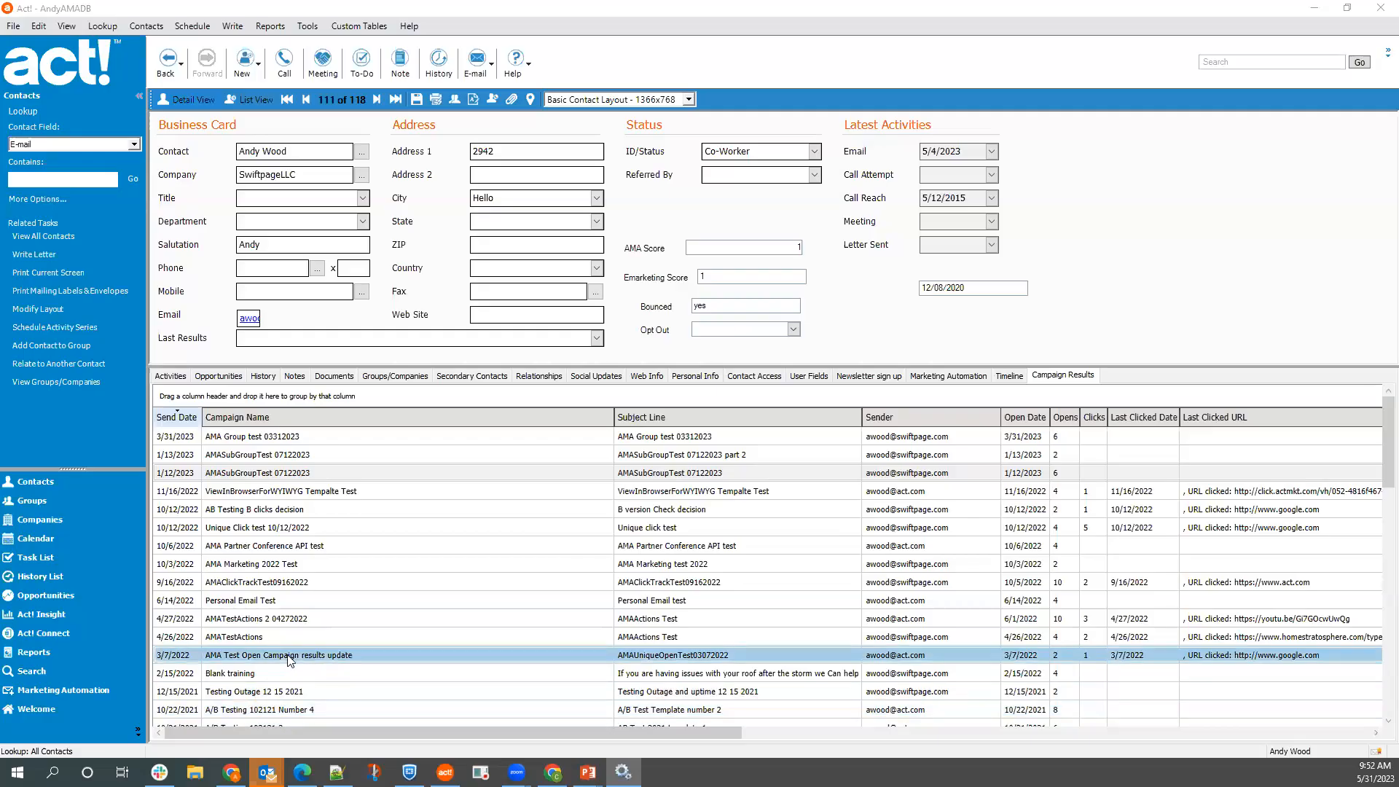
click(73, 692)
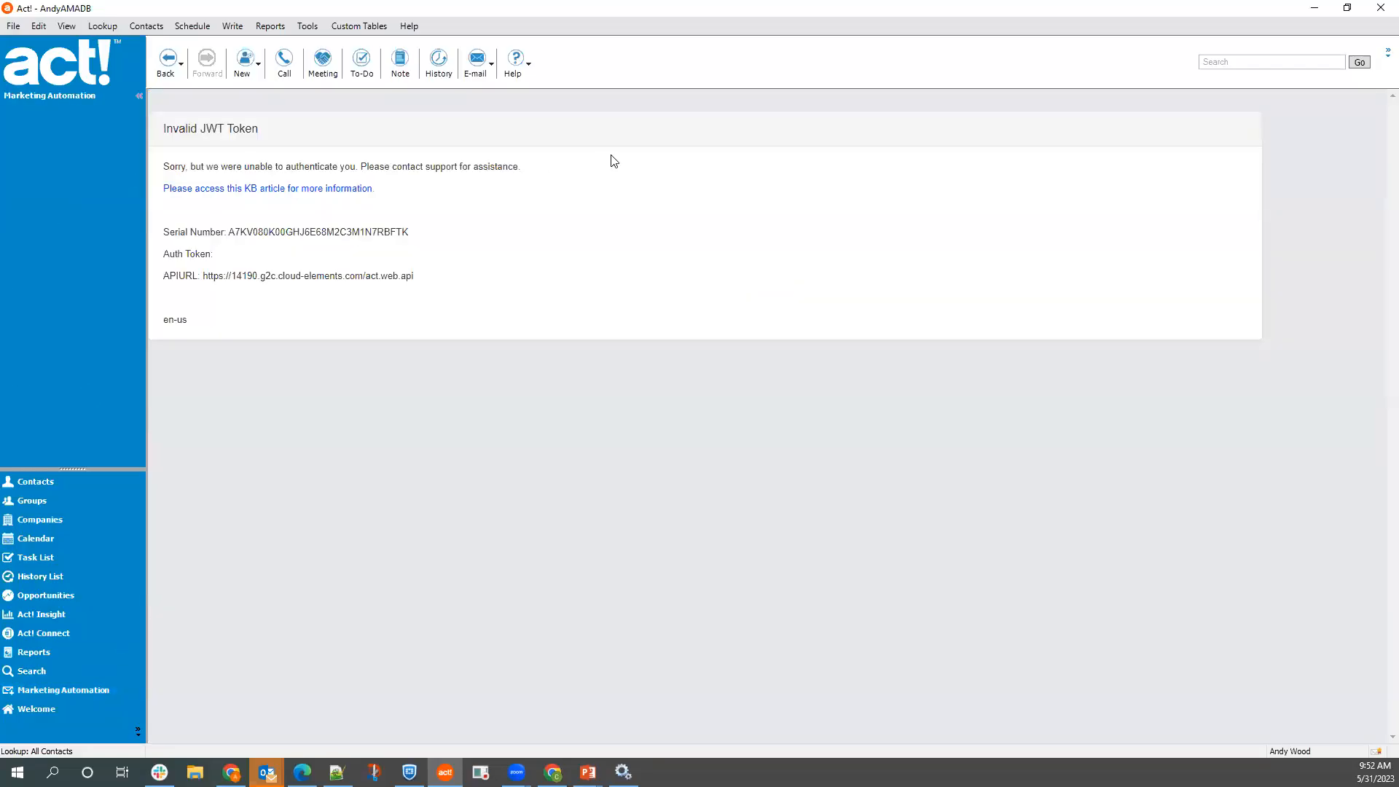
- Close and restart Act!, then open Marketing Automation from the contact record
click(1381, 9)
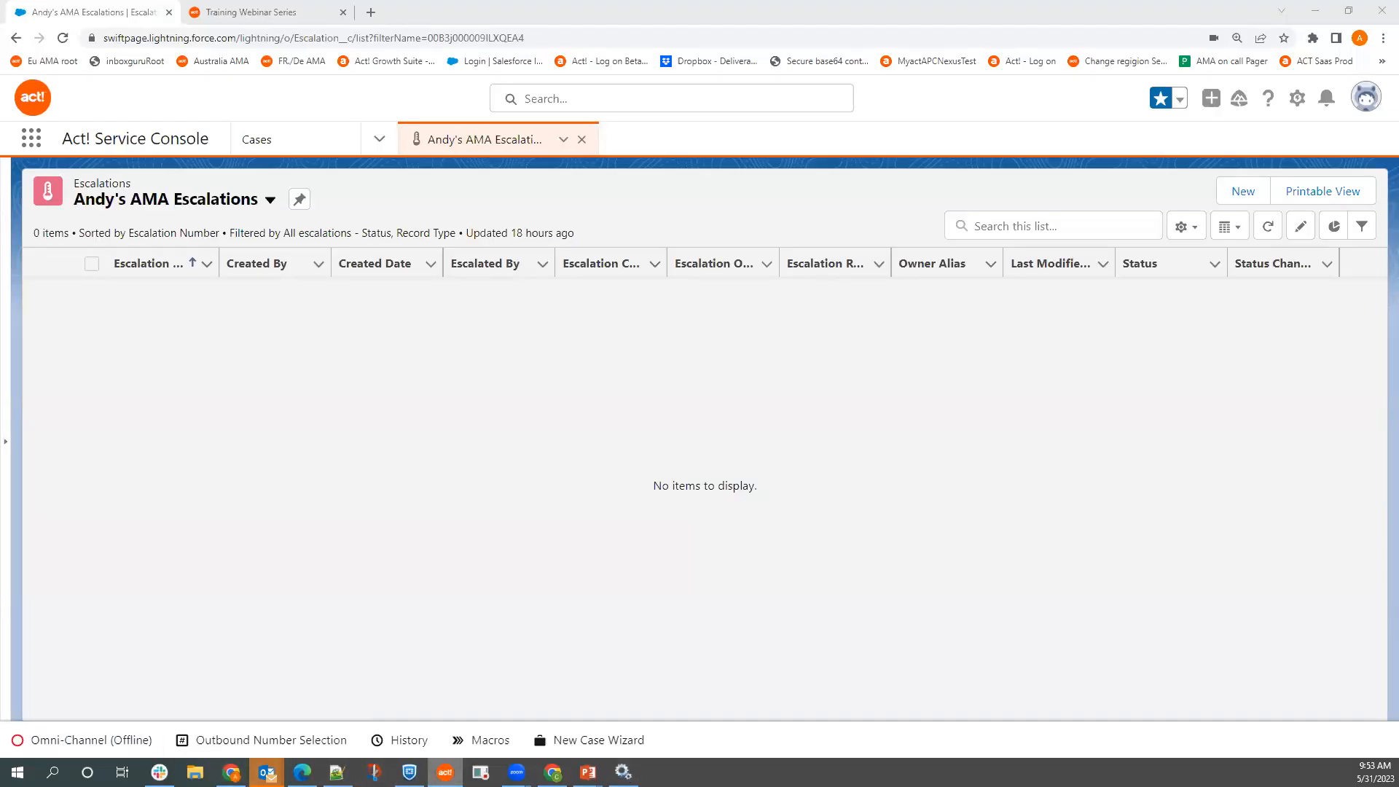
click(445, 771)
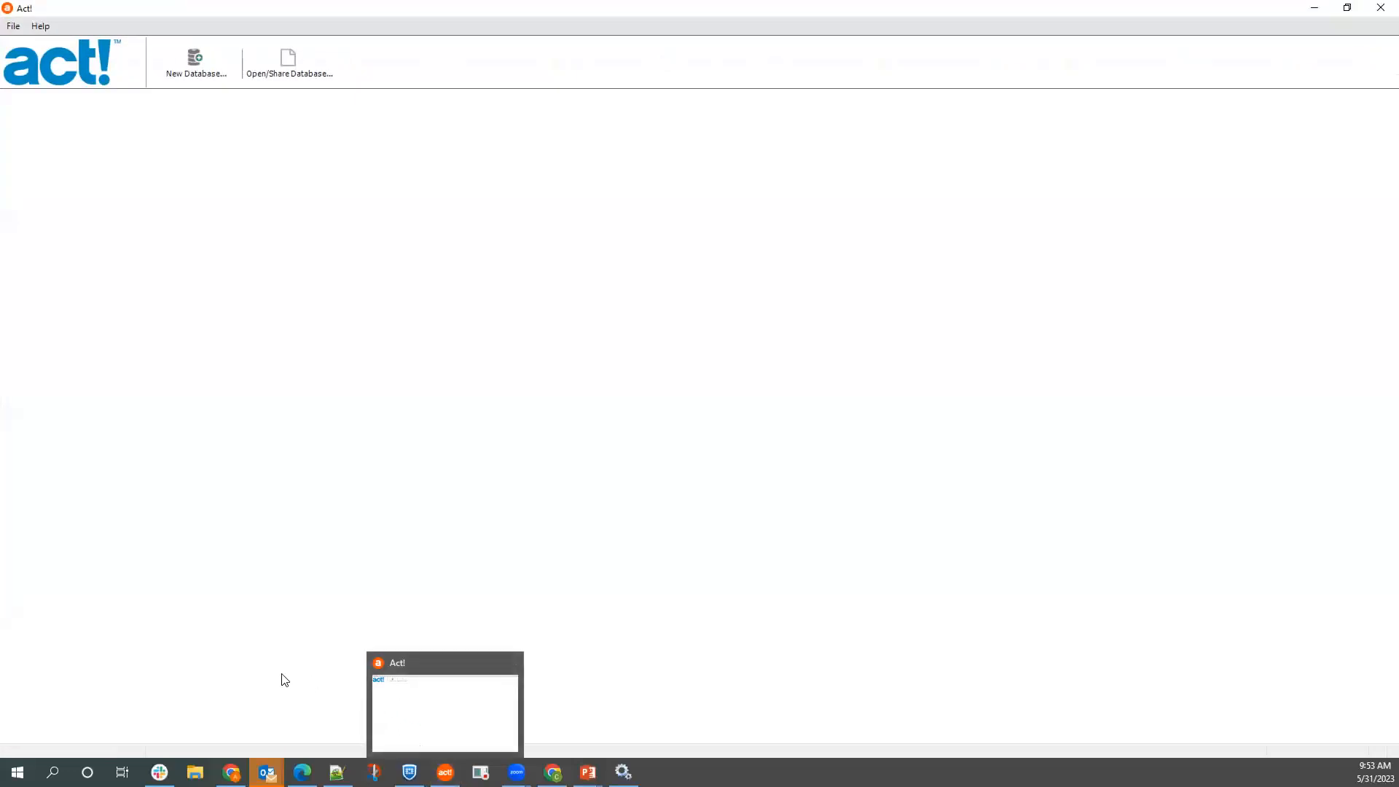
click(709, 436)
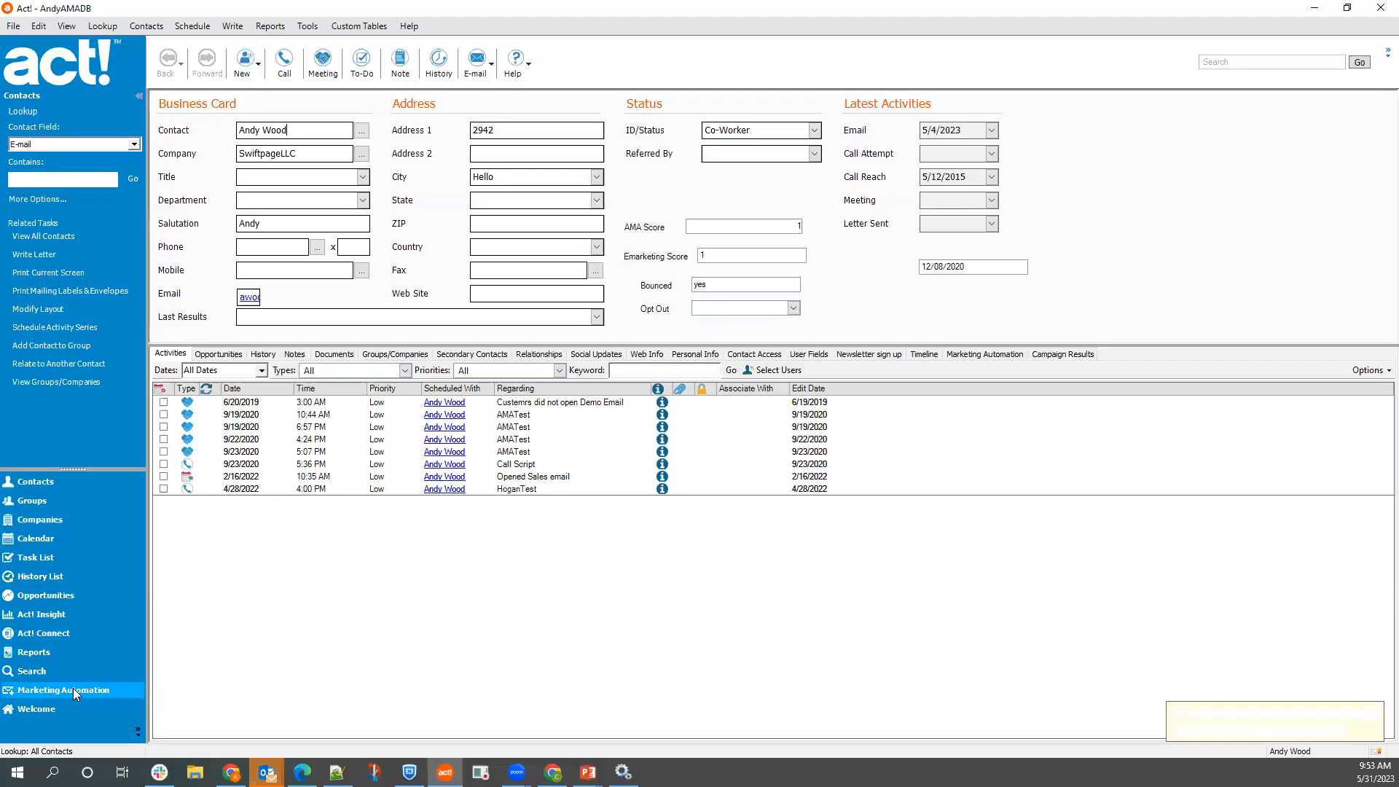
click(73, 690)
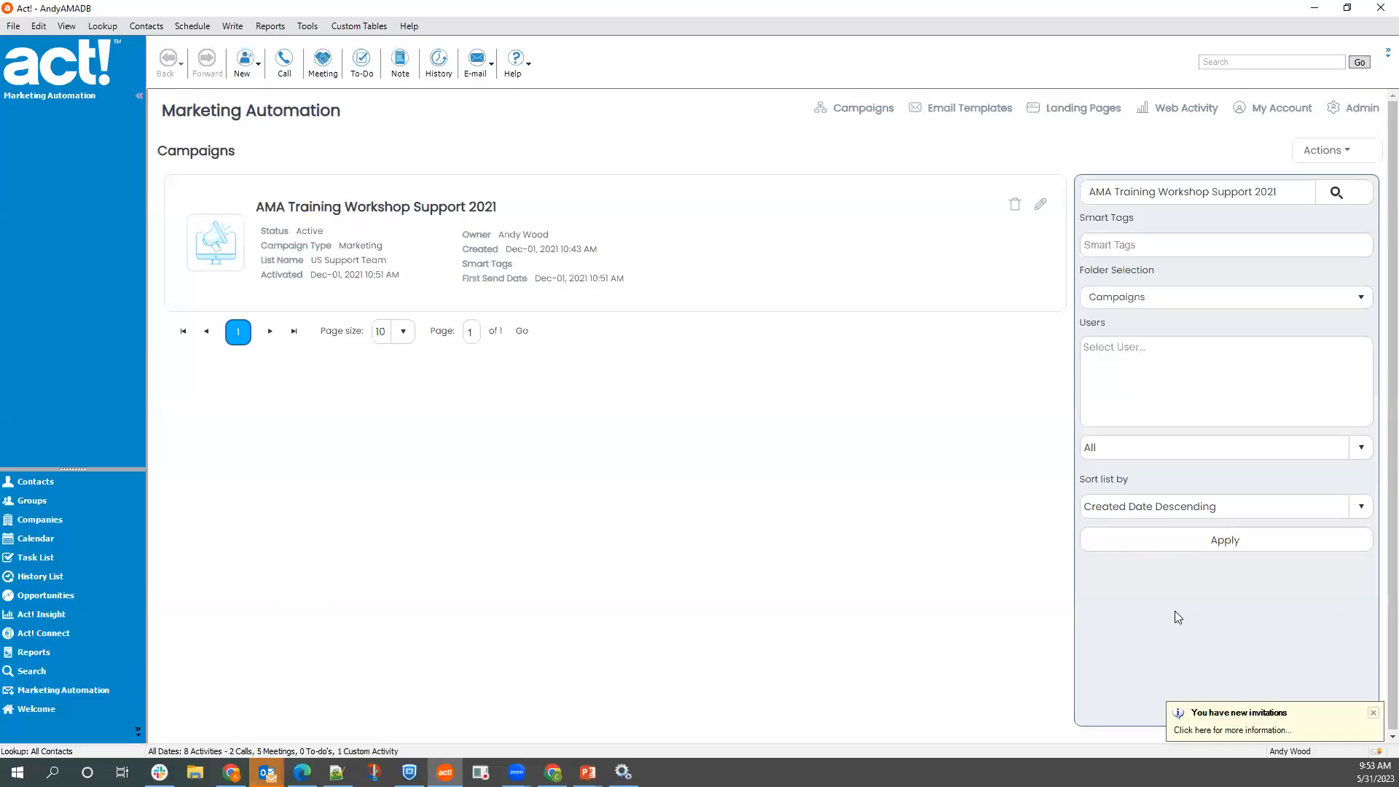
- Open the CRM - Act History Sync page in the Marketing Automation admin area
click(1356, 115)
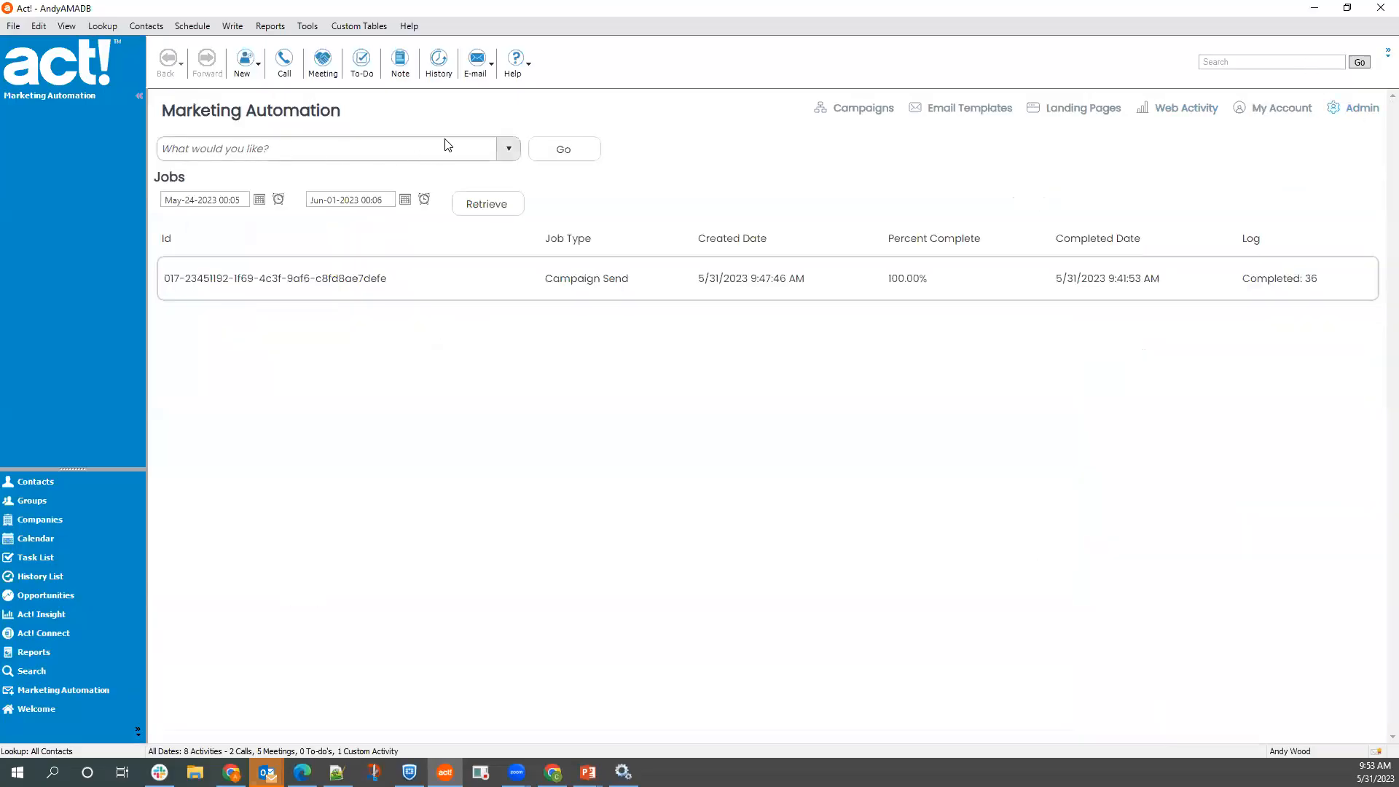
click(507, 149)
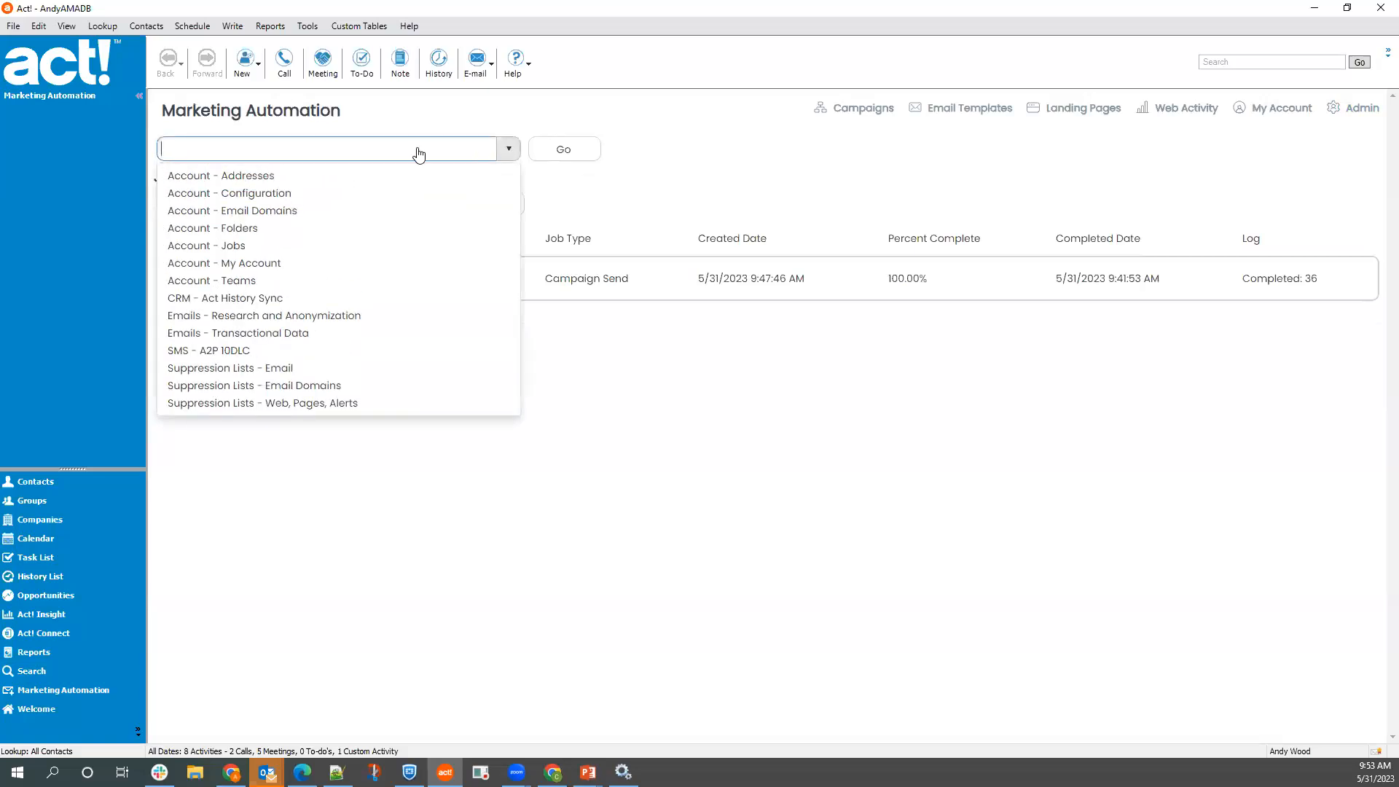
click(285, 297)
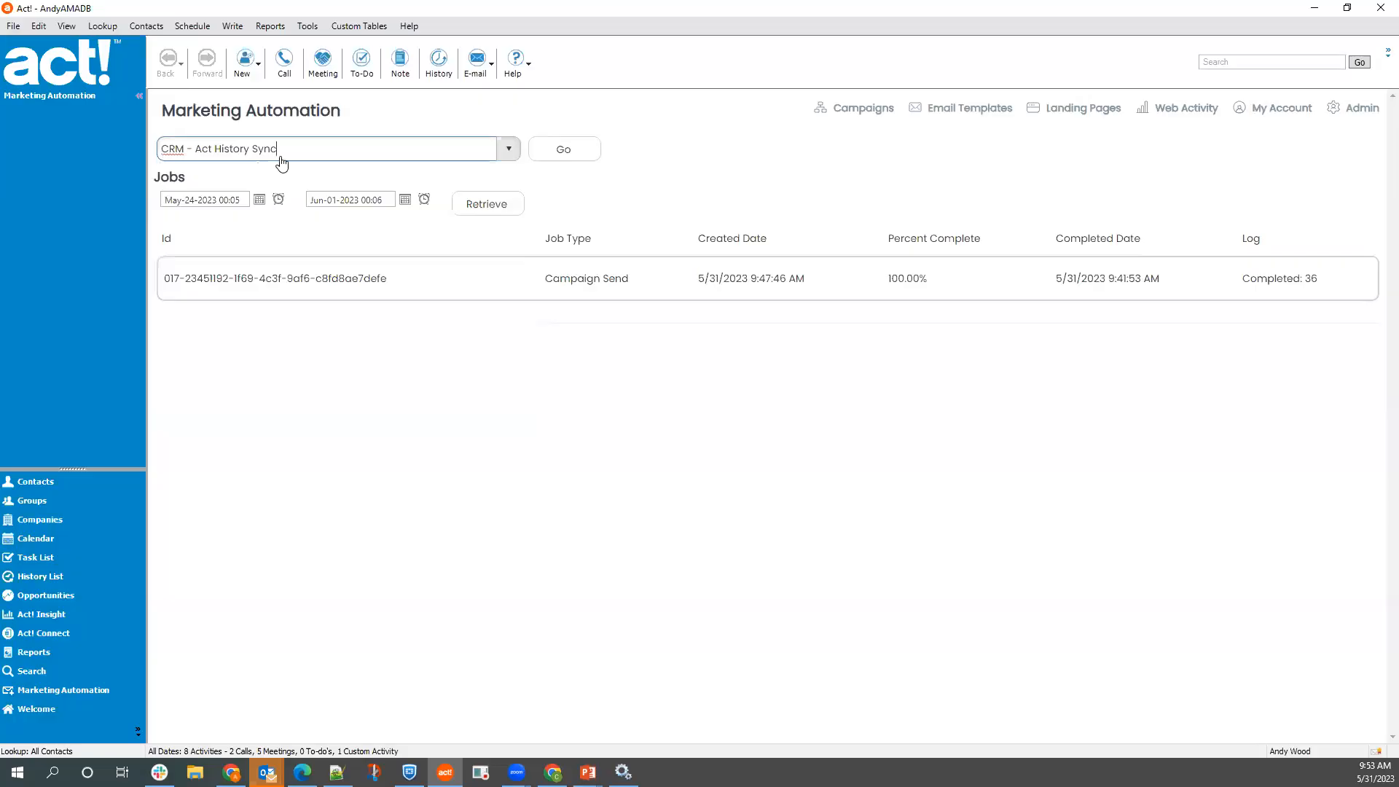
click(565, 151)
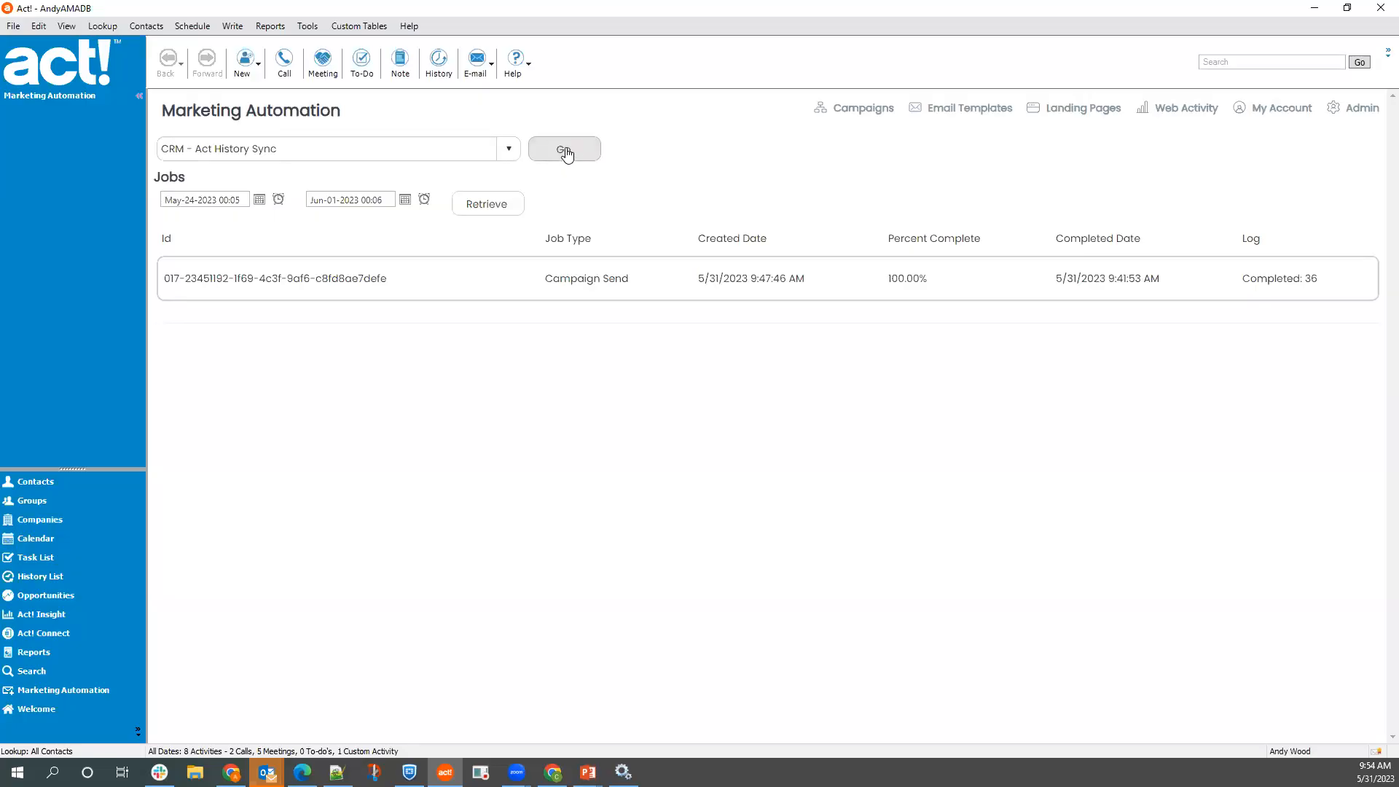
click(567, 153)
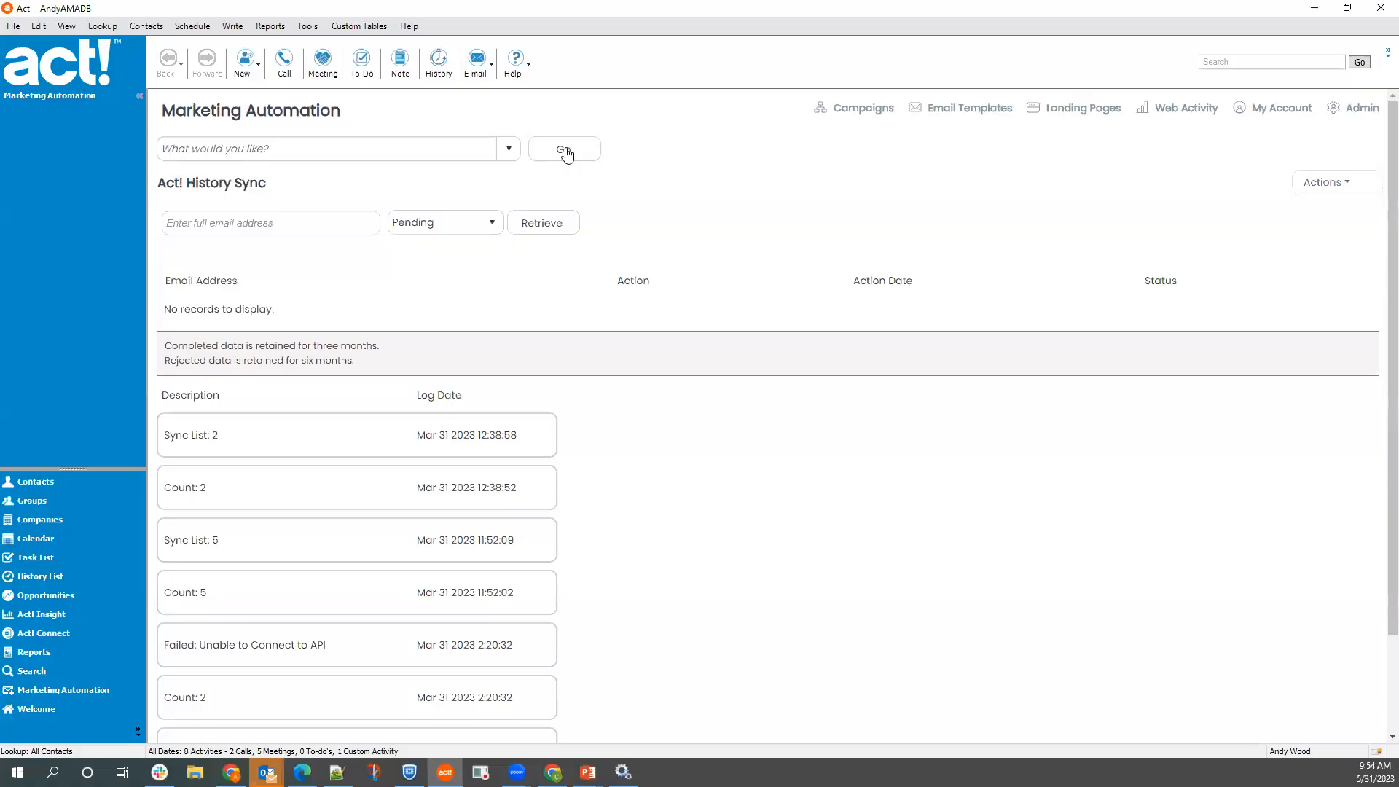
- Read the data retention note and retrieve the Completed and Rejected records in Act! History Sync
drag(365, 368, 167, 345)
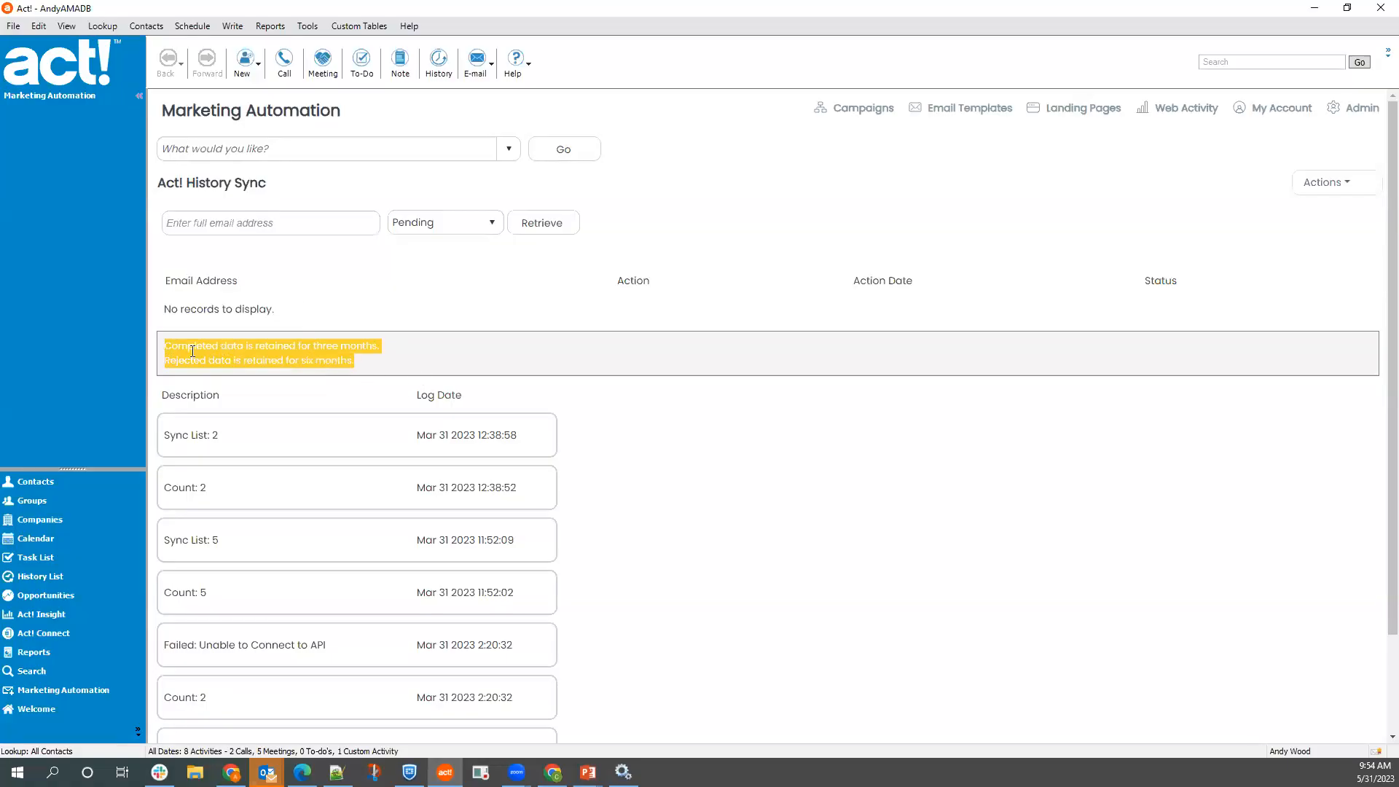
click(427, 228)
click(424, 249)
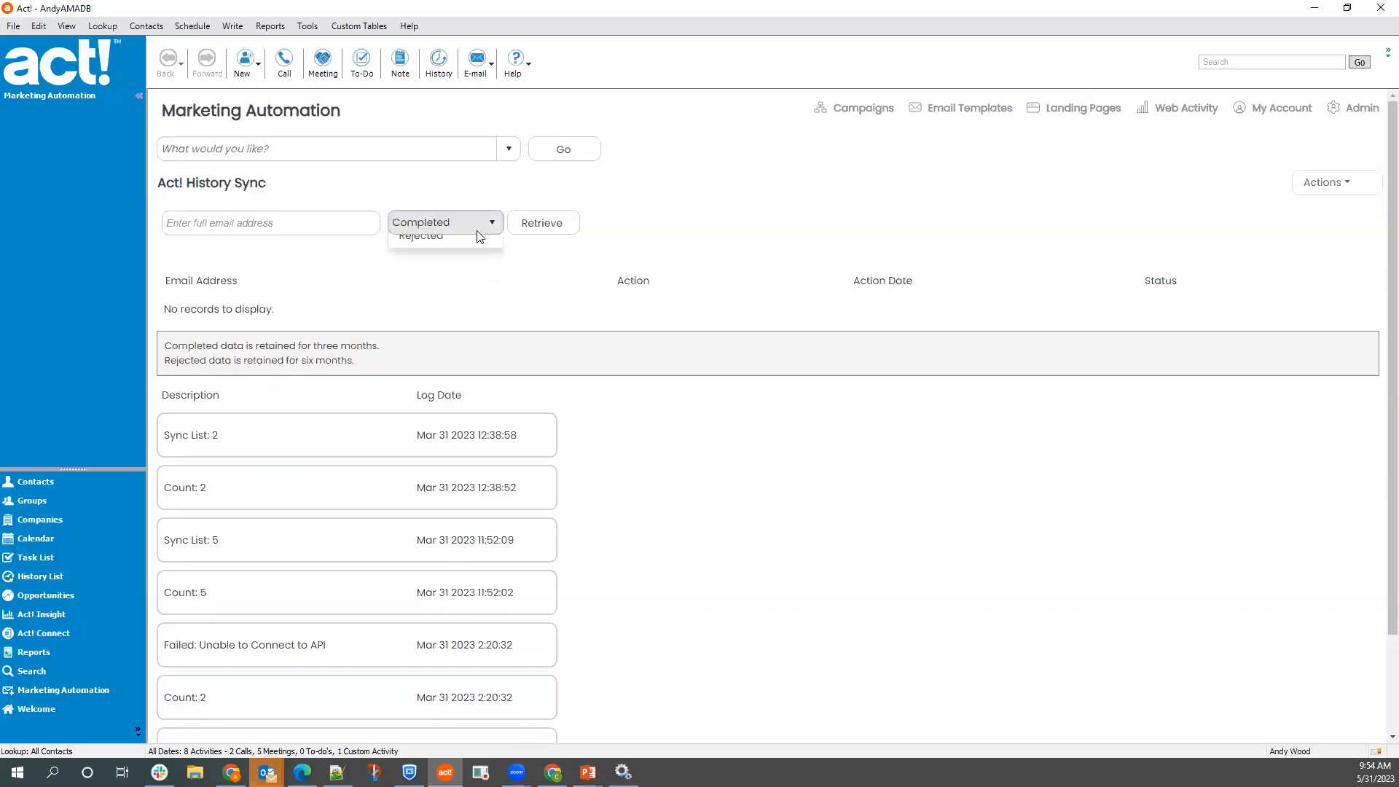
click(534, 229)
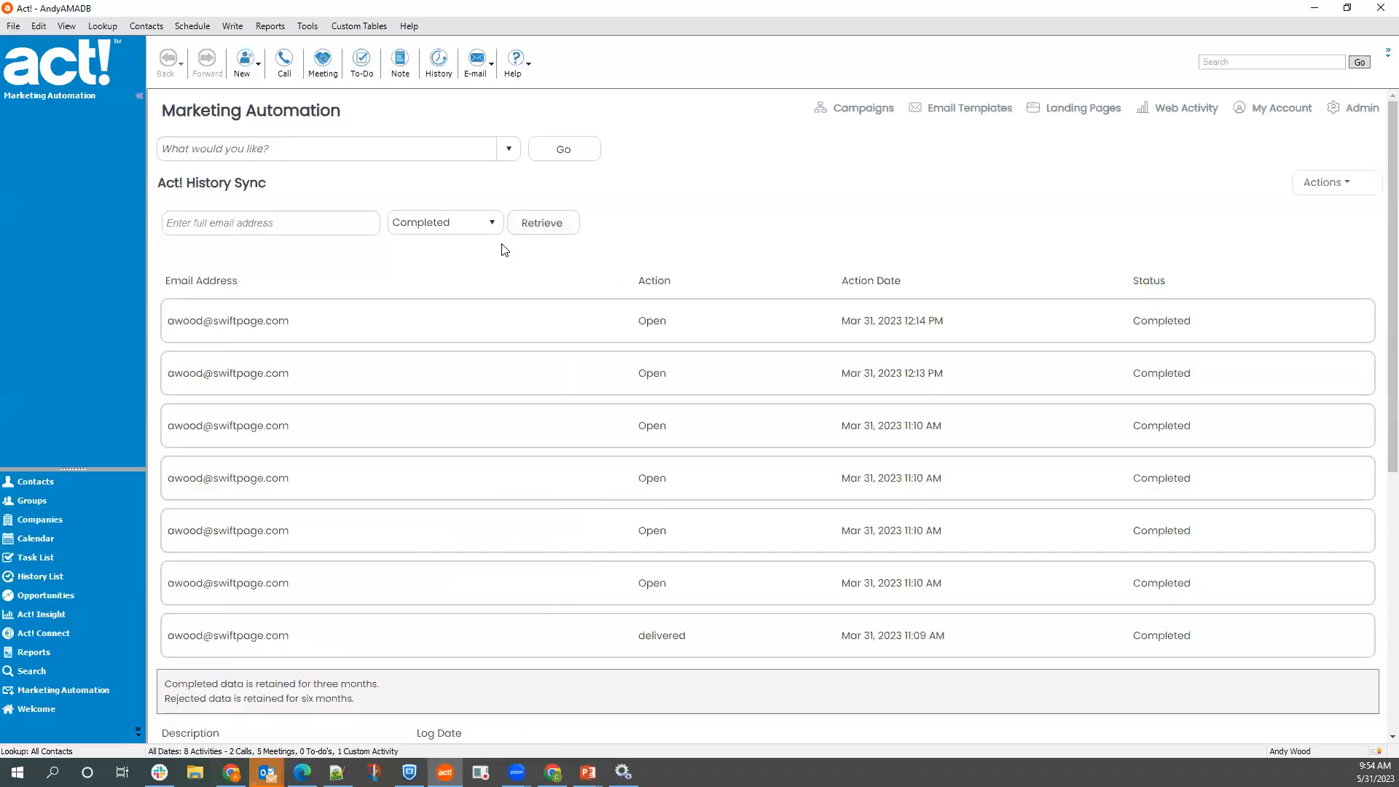
click(459, 226)
click(456, 284)
click(549, 226)
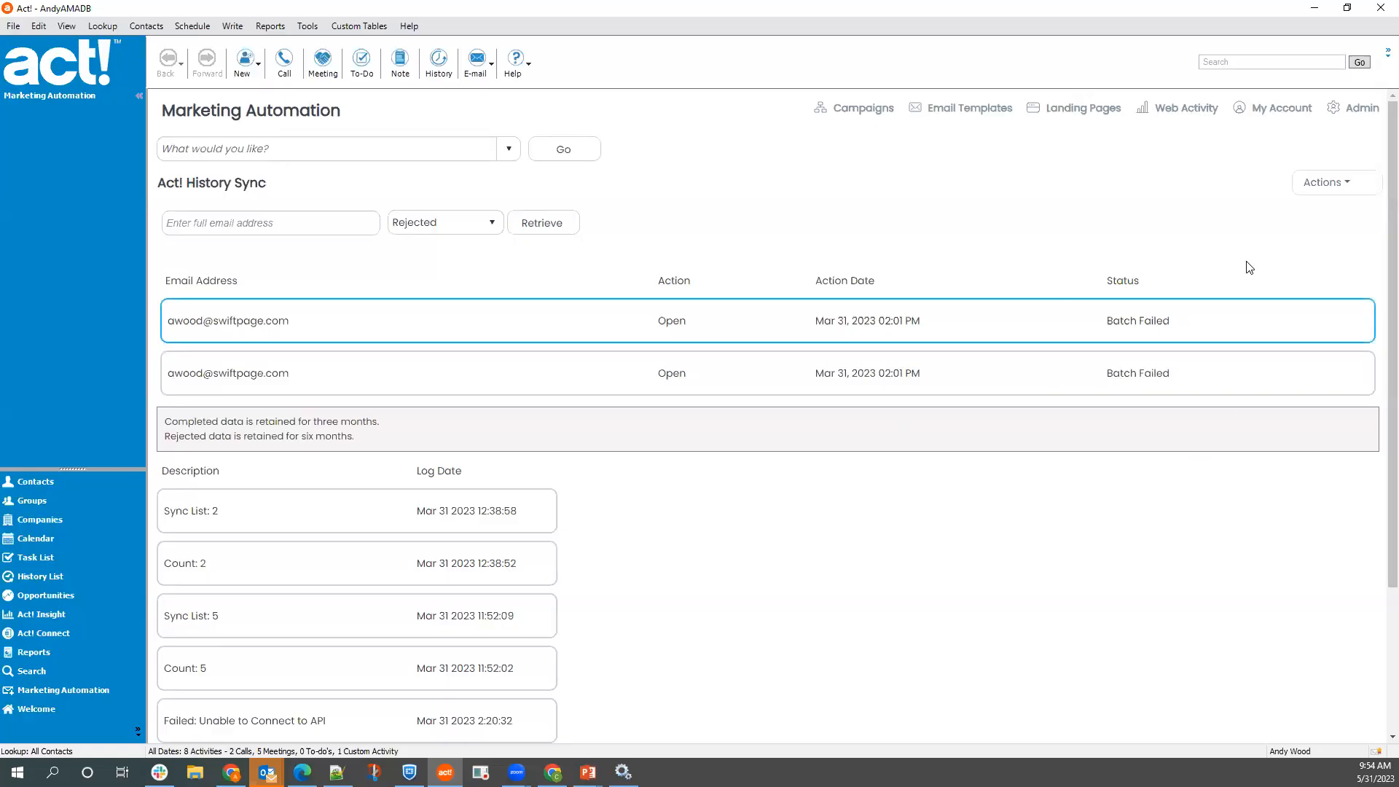
- Submit a Reset Sync request for the Act! history data and retrieve the Pending records
click(1307, 189)
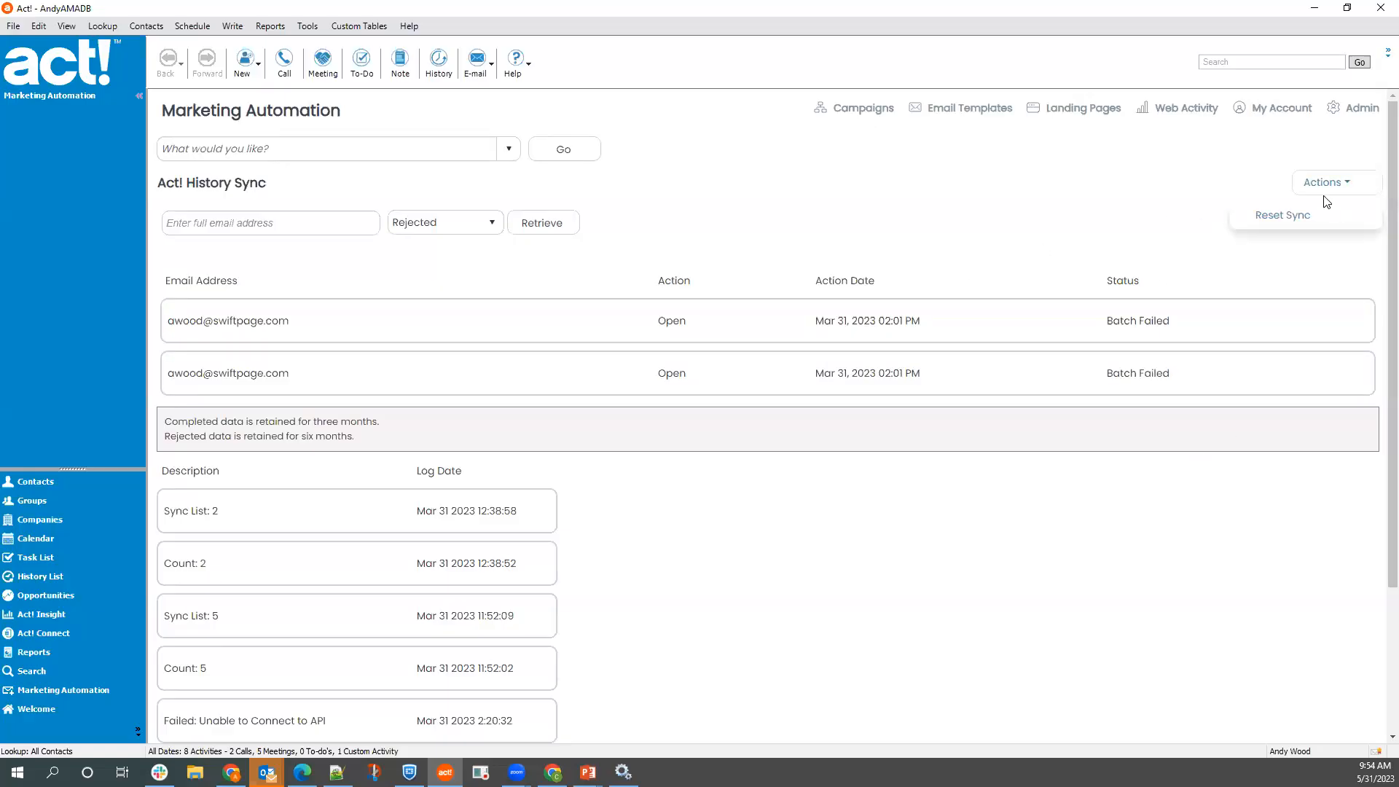
click(1299, 217)
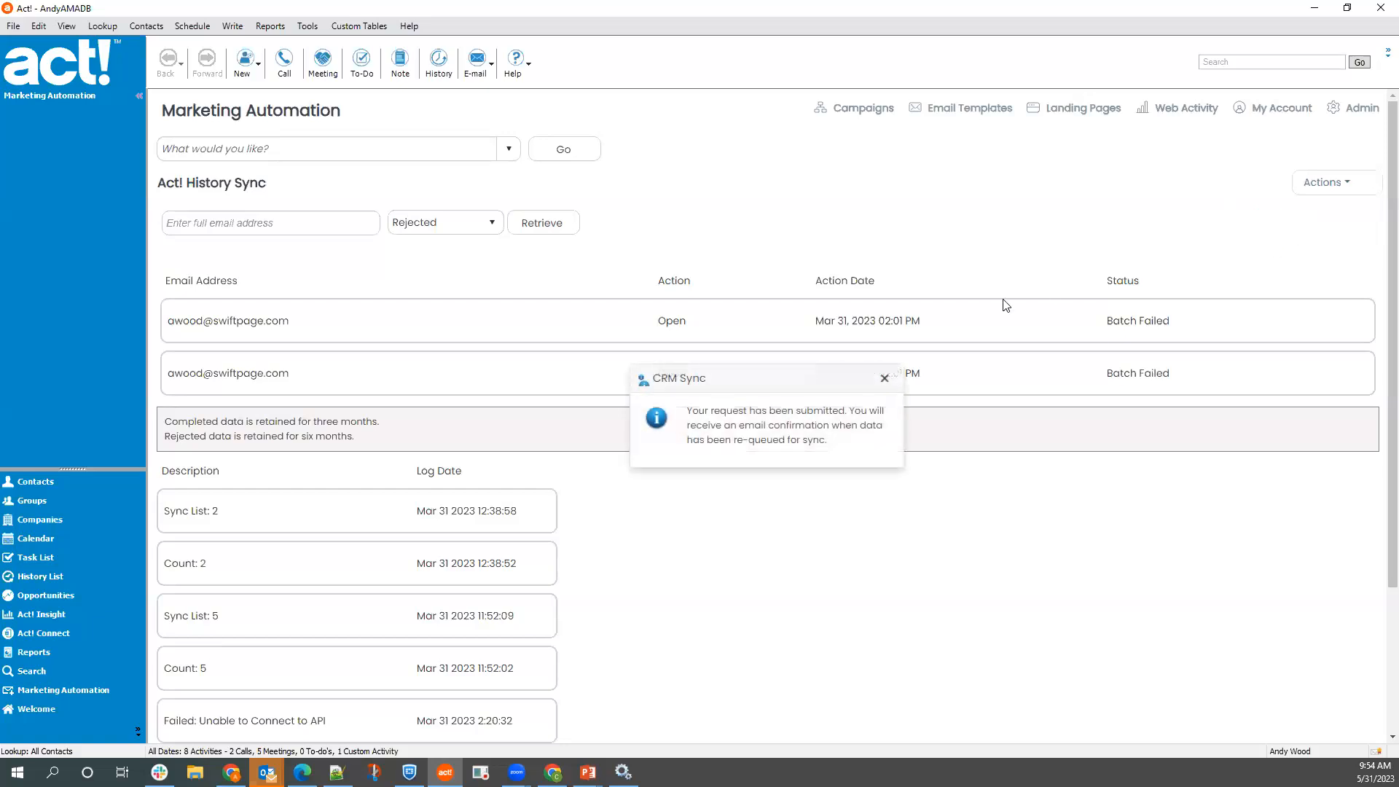
click(886, 377)
click(397, 223)
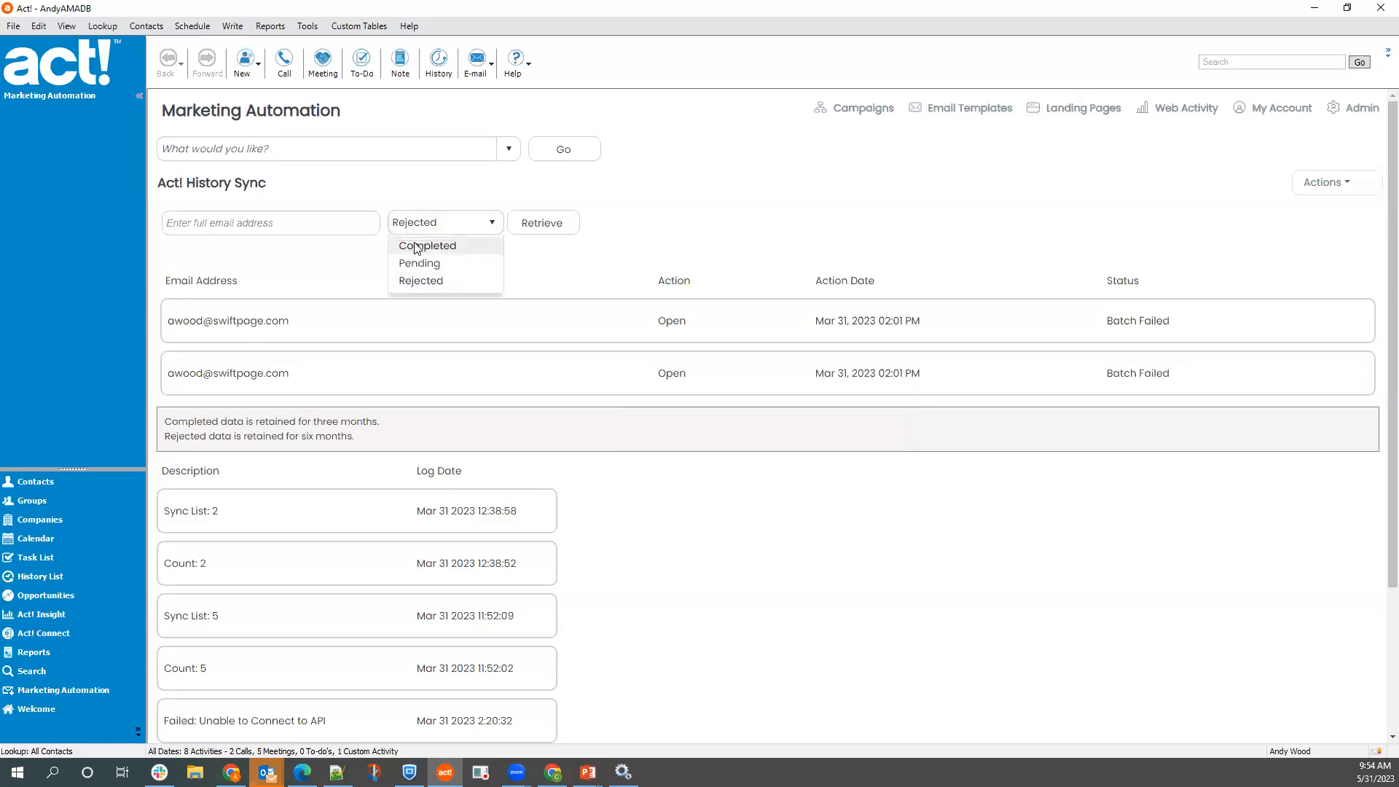
click(433, 267)
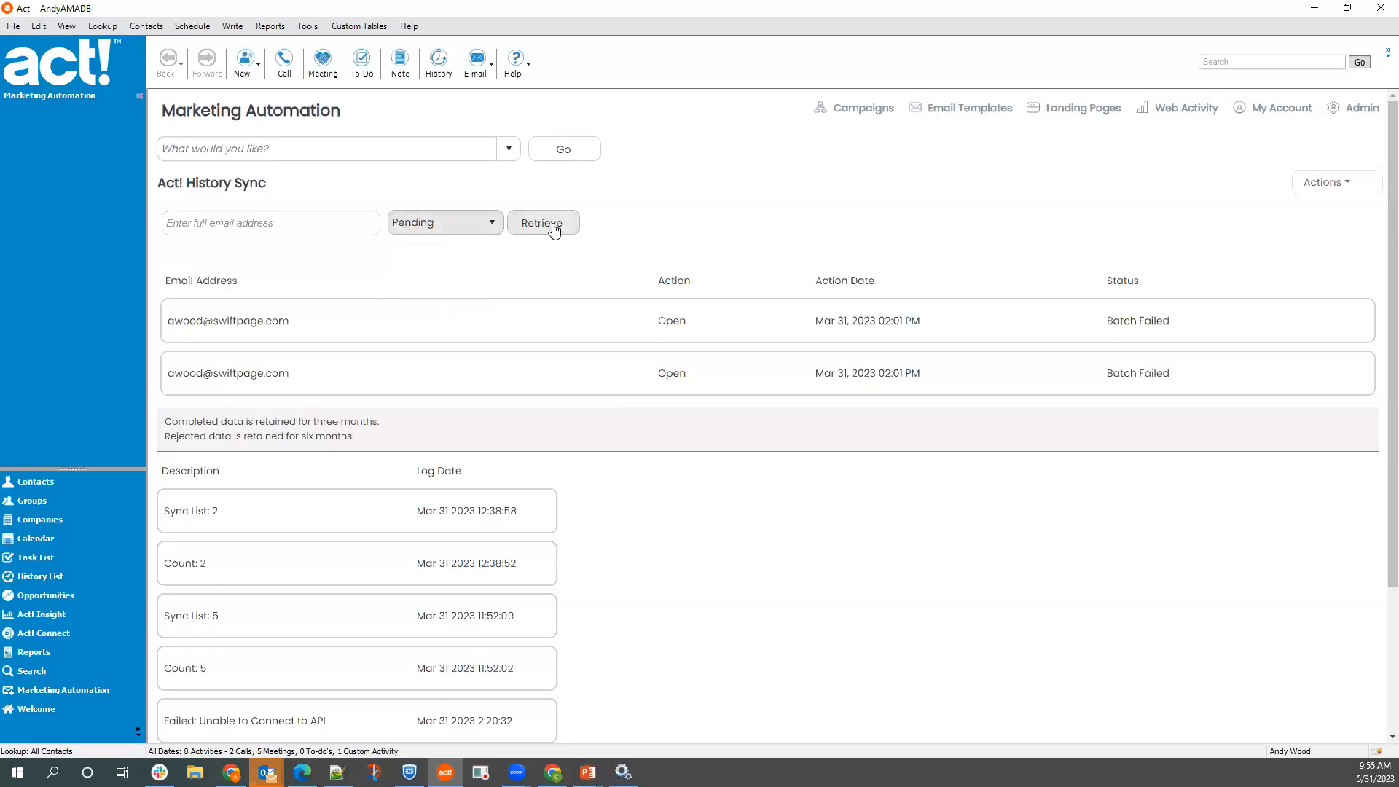
click(553, 227)
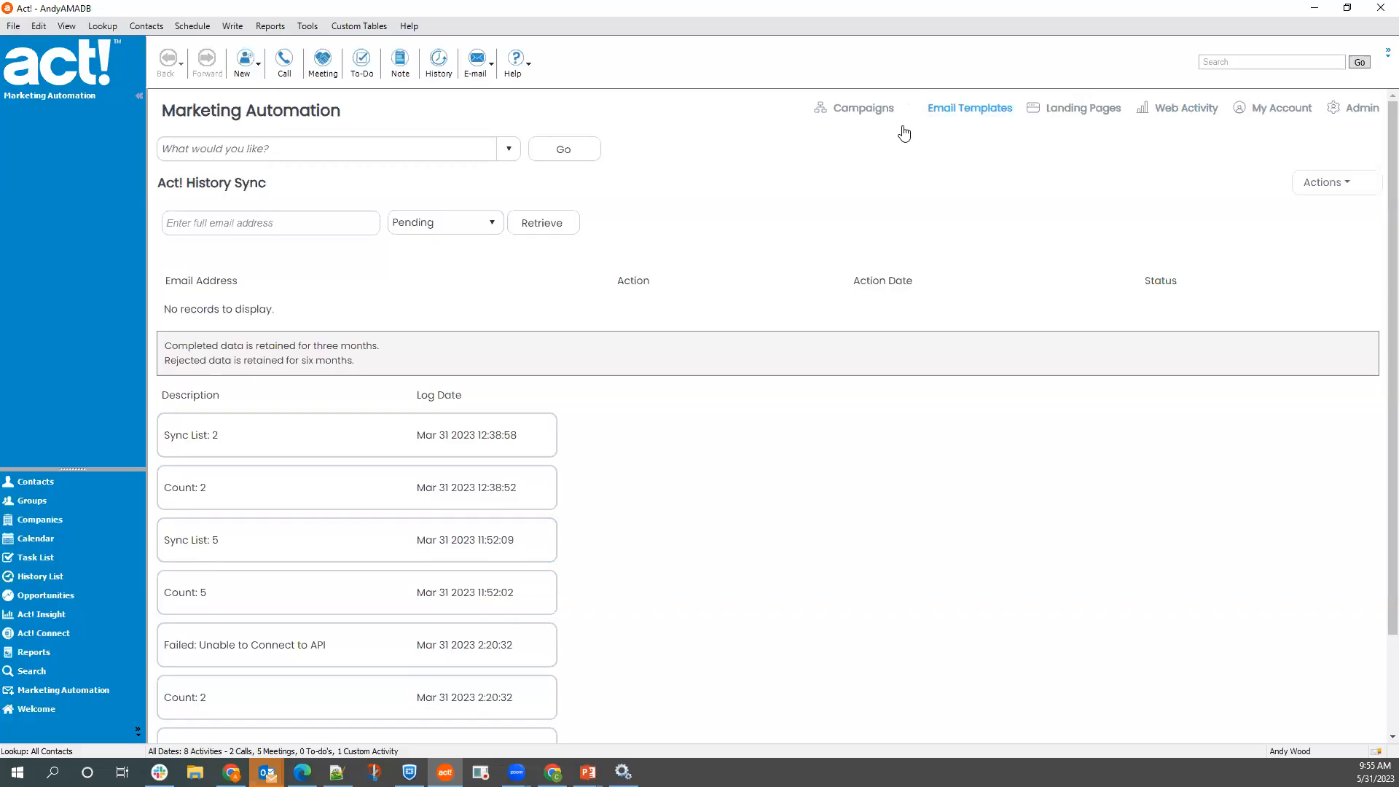
- Go back to Campaigns and clear the "AMA Training Workshop Support 2021" search to list all campaigns
click(876, 115)
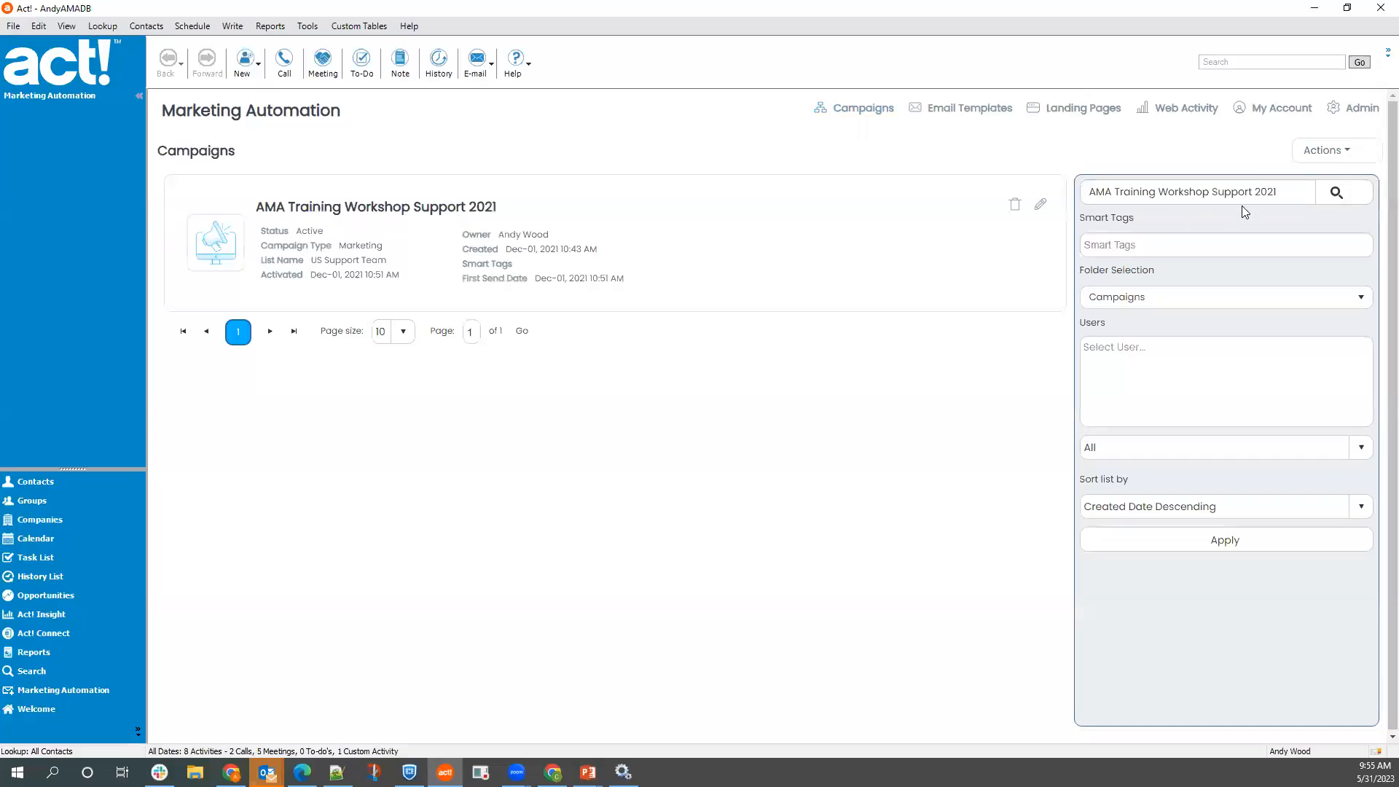
drag(1288, 193, 1040, 187)
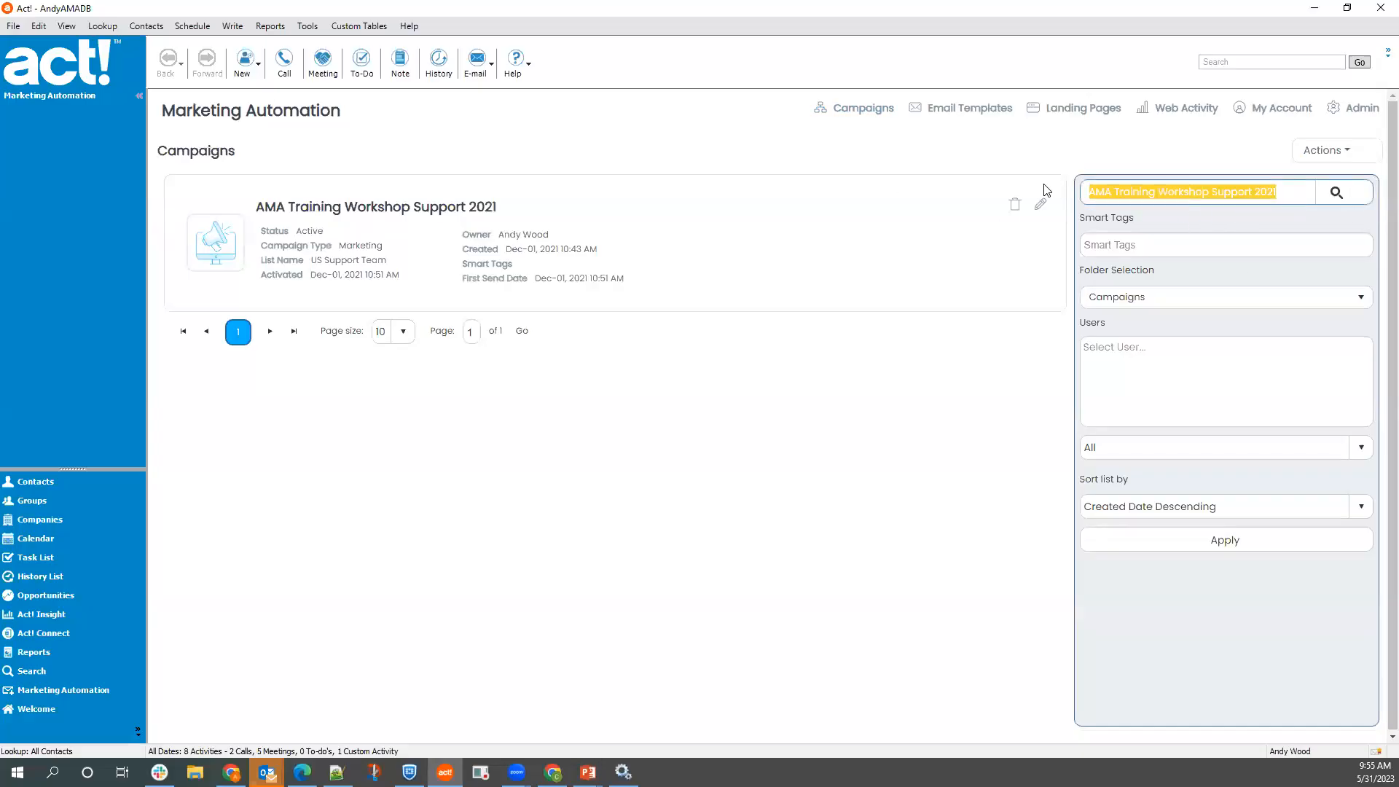
key(BackSpace)
click(1333, 194)
- Open the company dashboard from Campaigns and refresh it with the time range set to Last Year
click(1330, 153)
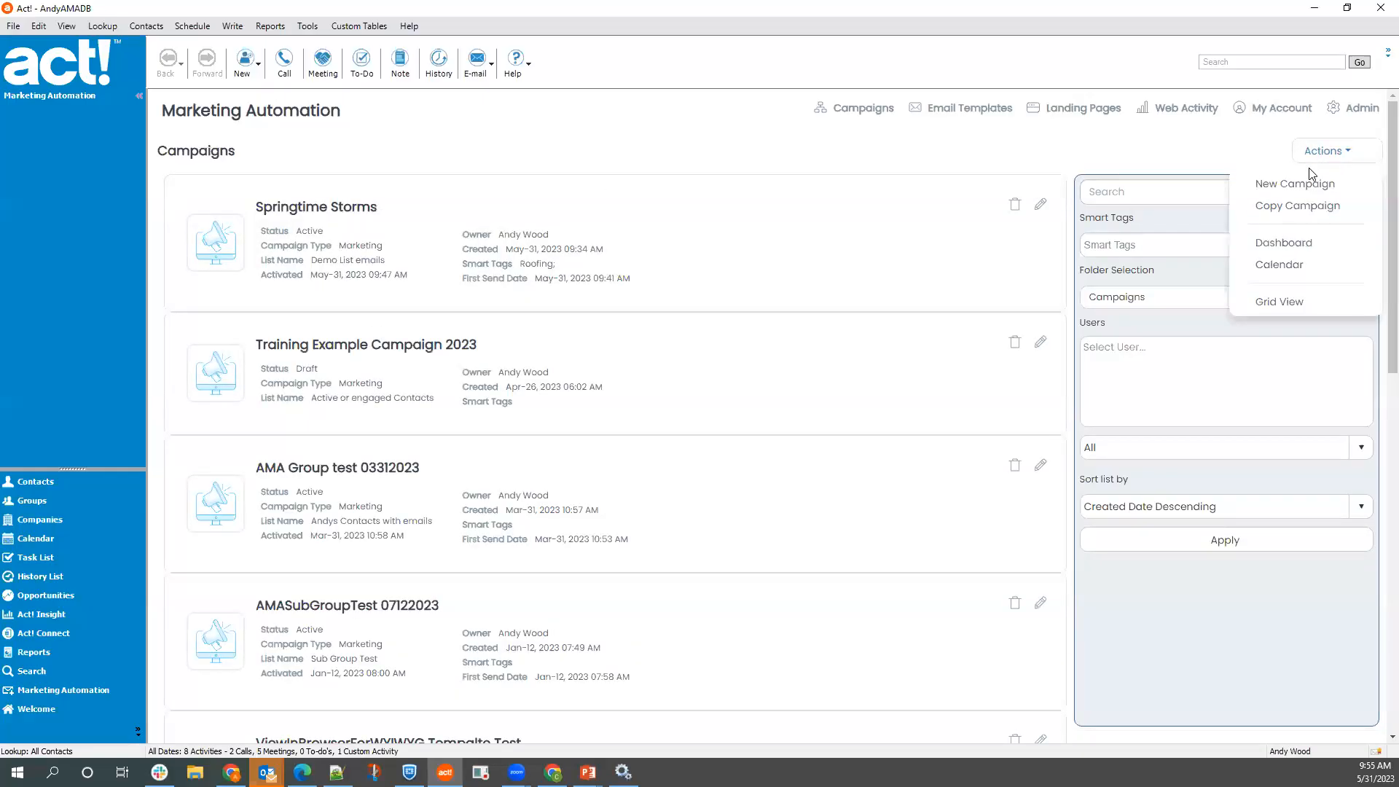
click(1292, 248)
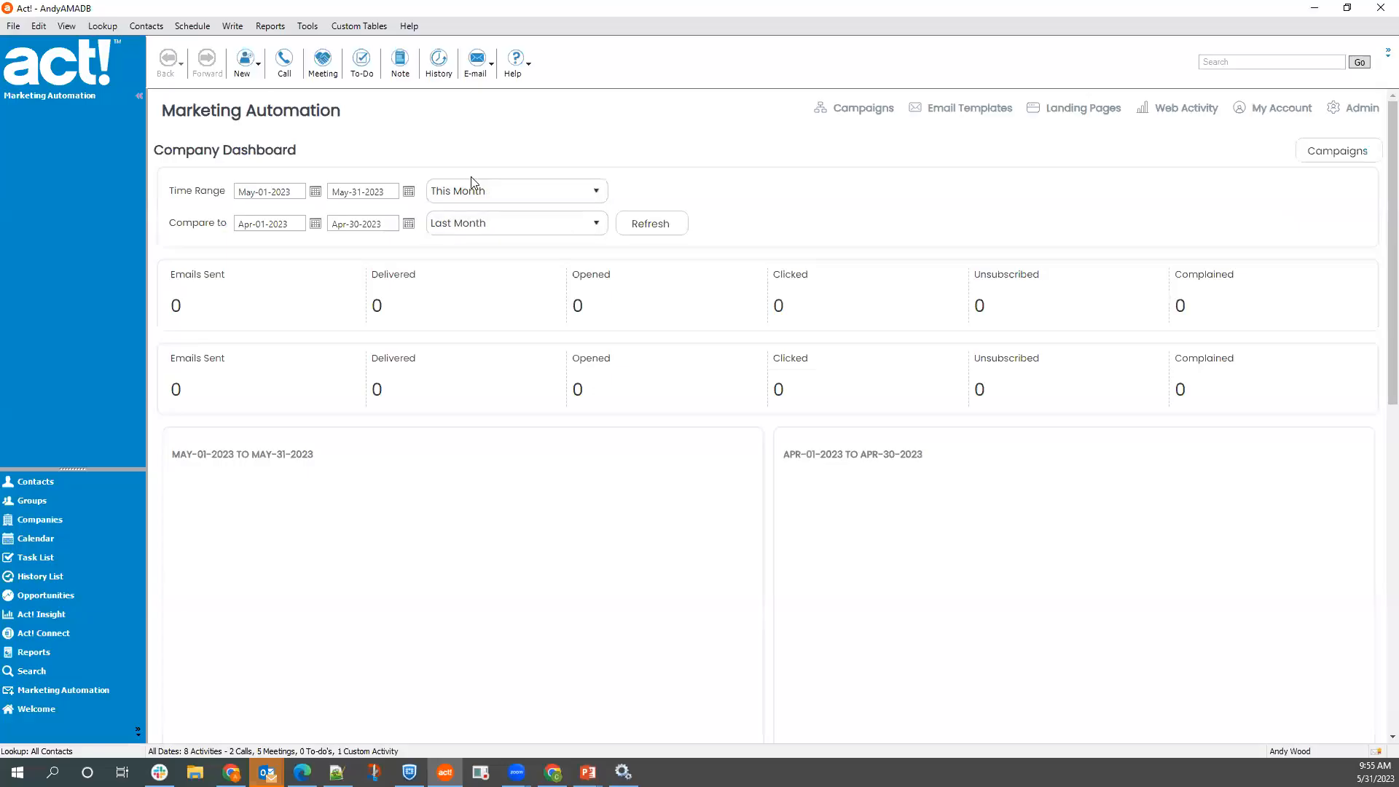
click(499, 181)
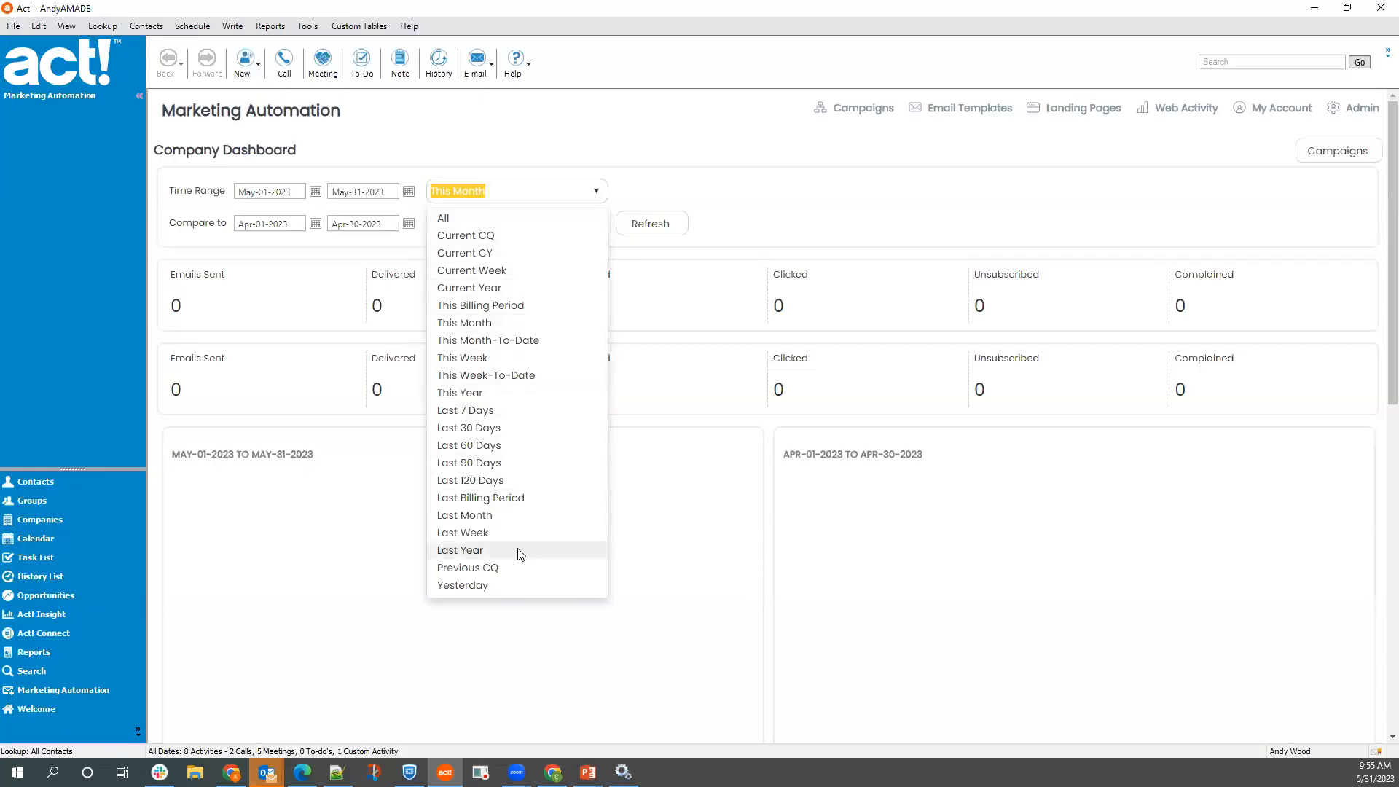
click(492, 552)
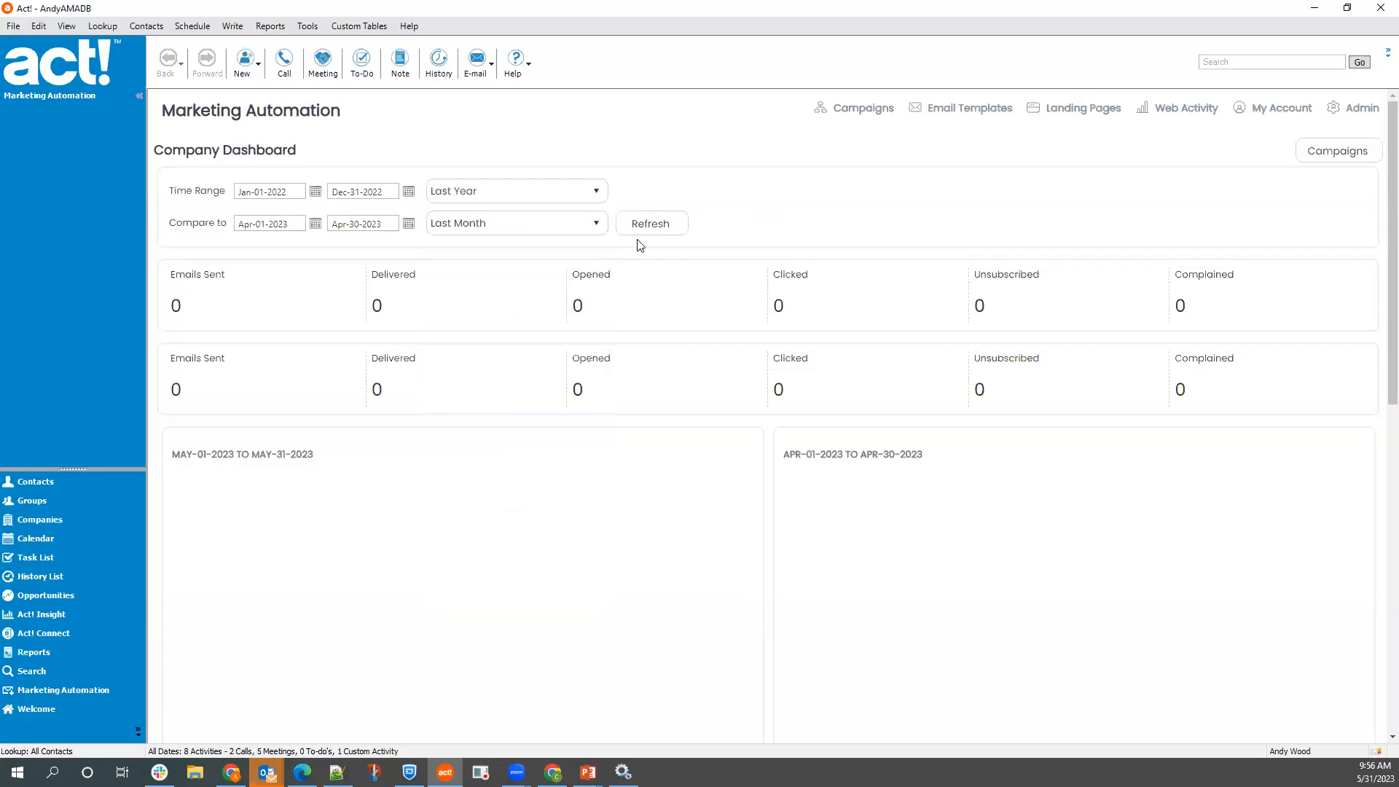
click(665, 227)
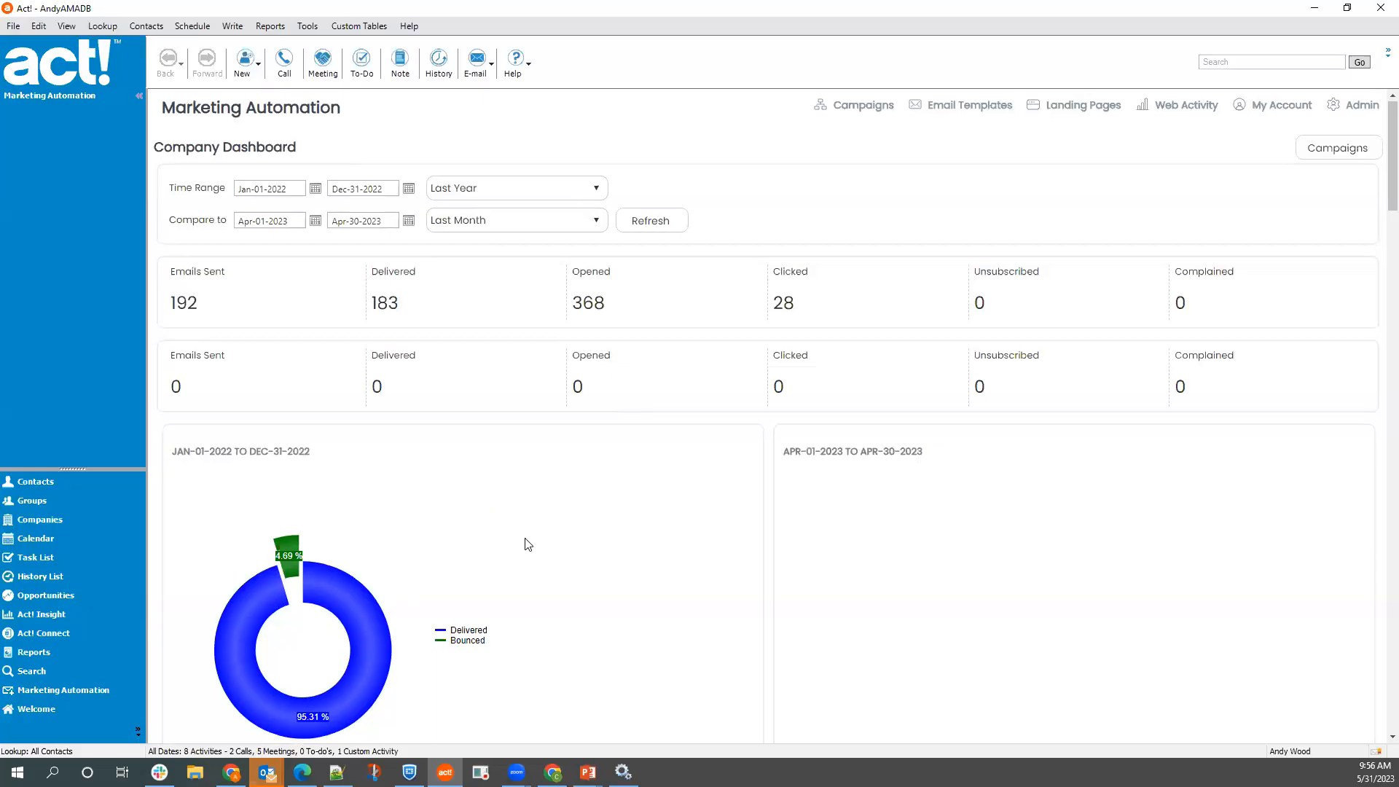
- Examine the dashboard's delivered and bounced chart and the table of active campaigns for the selected period
scroll(279, 415, down, 2)
mouse_move(284, 388)
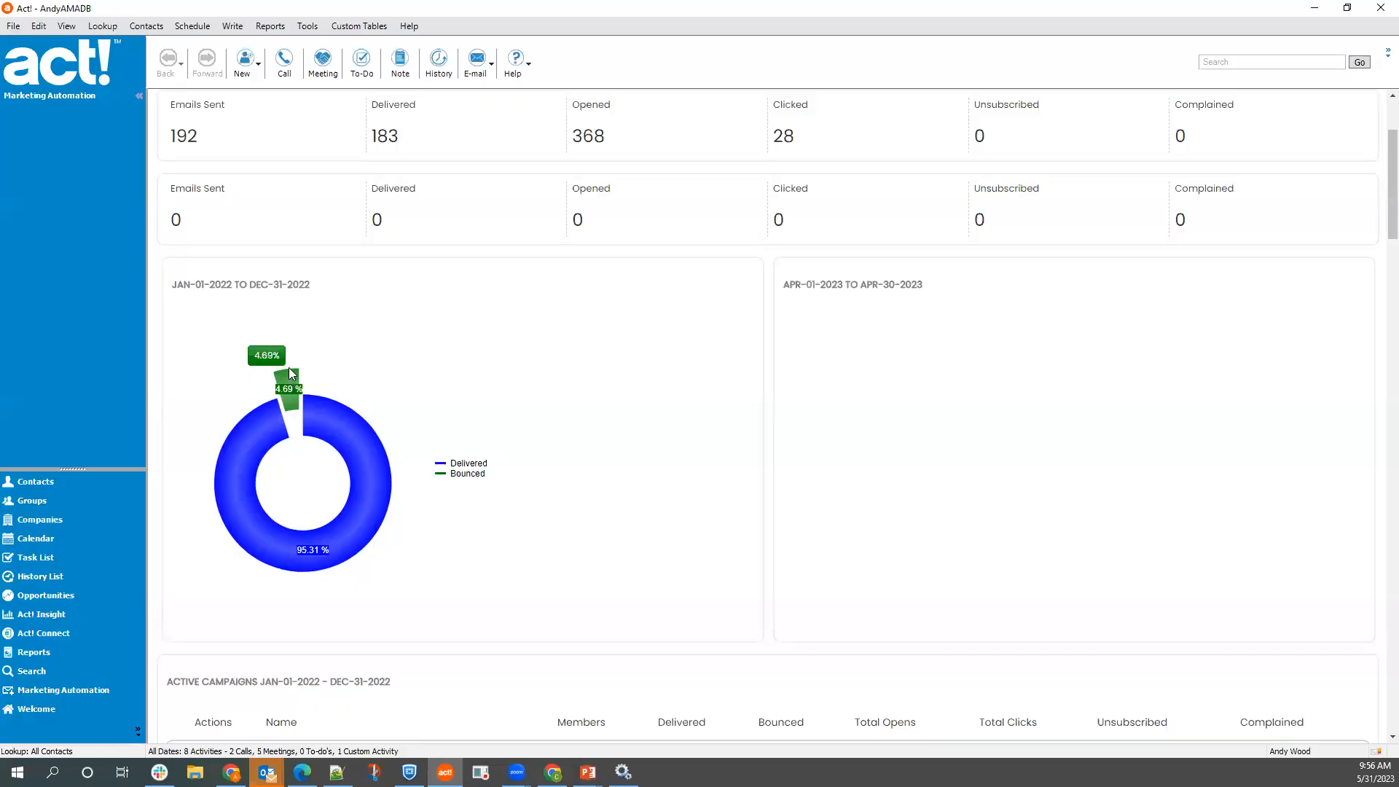
mouse_move(337, 427)
scroll(341, 425, up, 1)
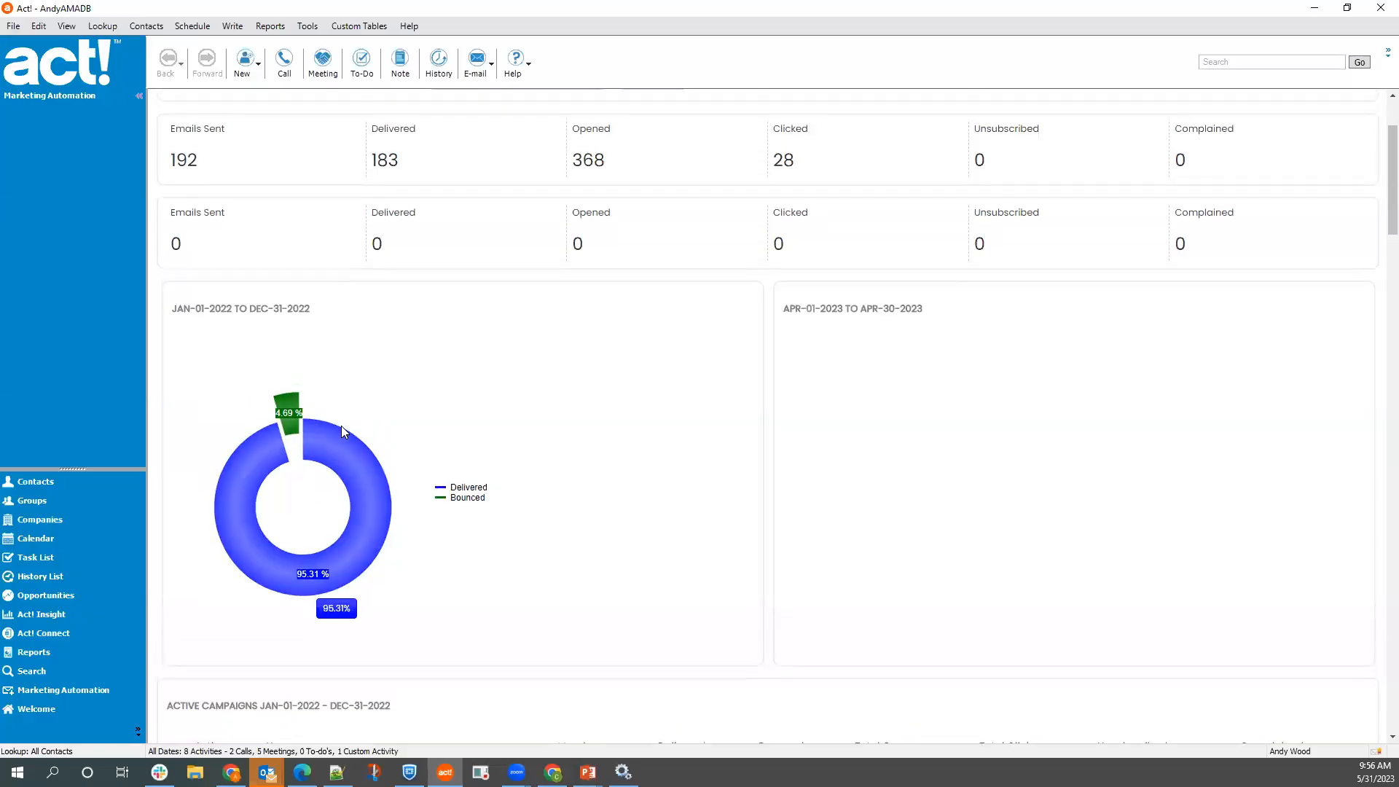
scroll(382, 440, down, 5)
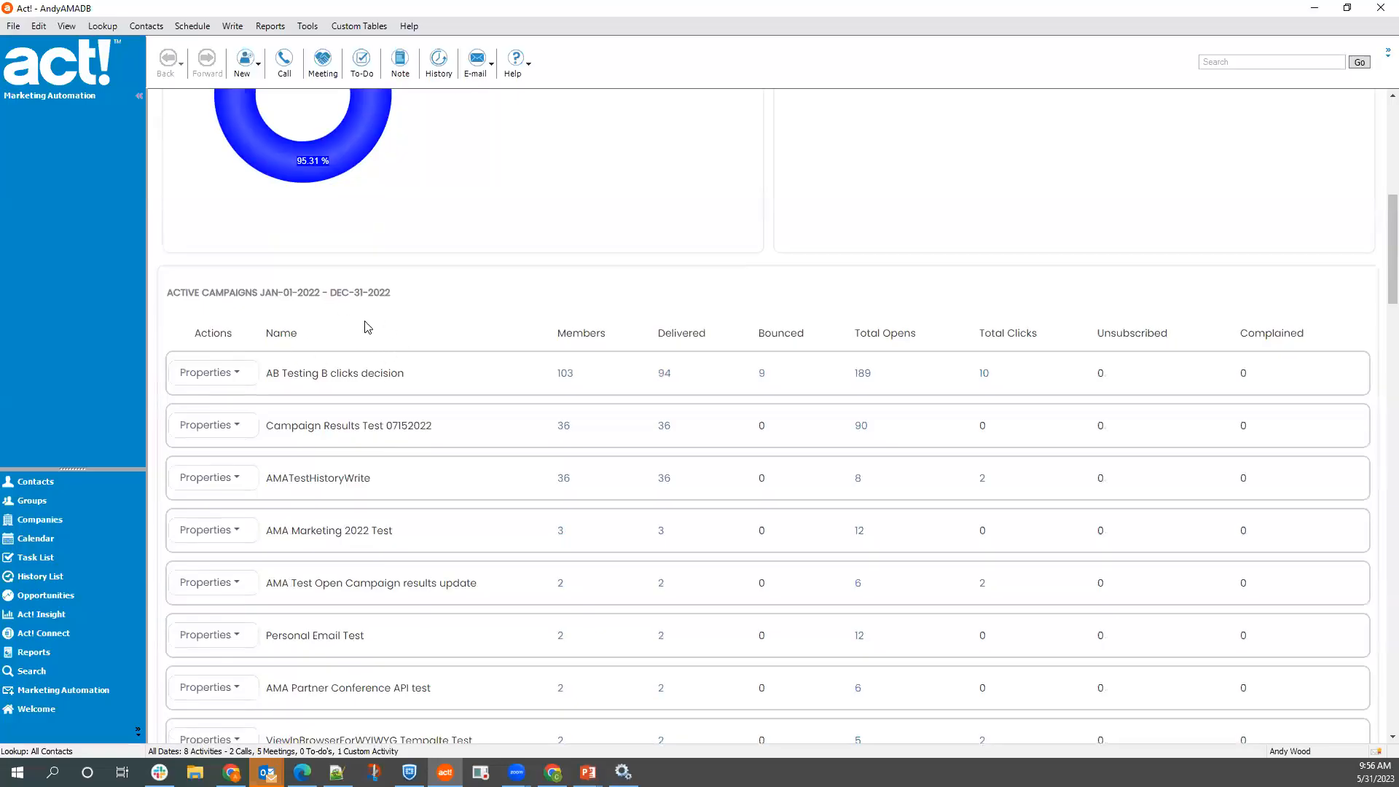
scroll(375, 354, down, 3)
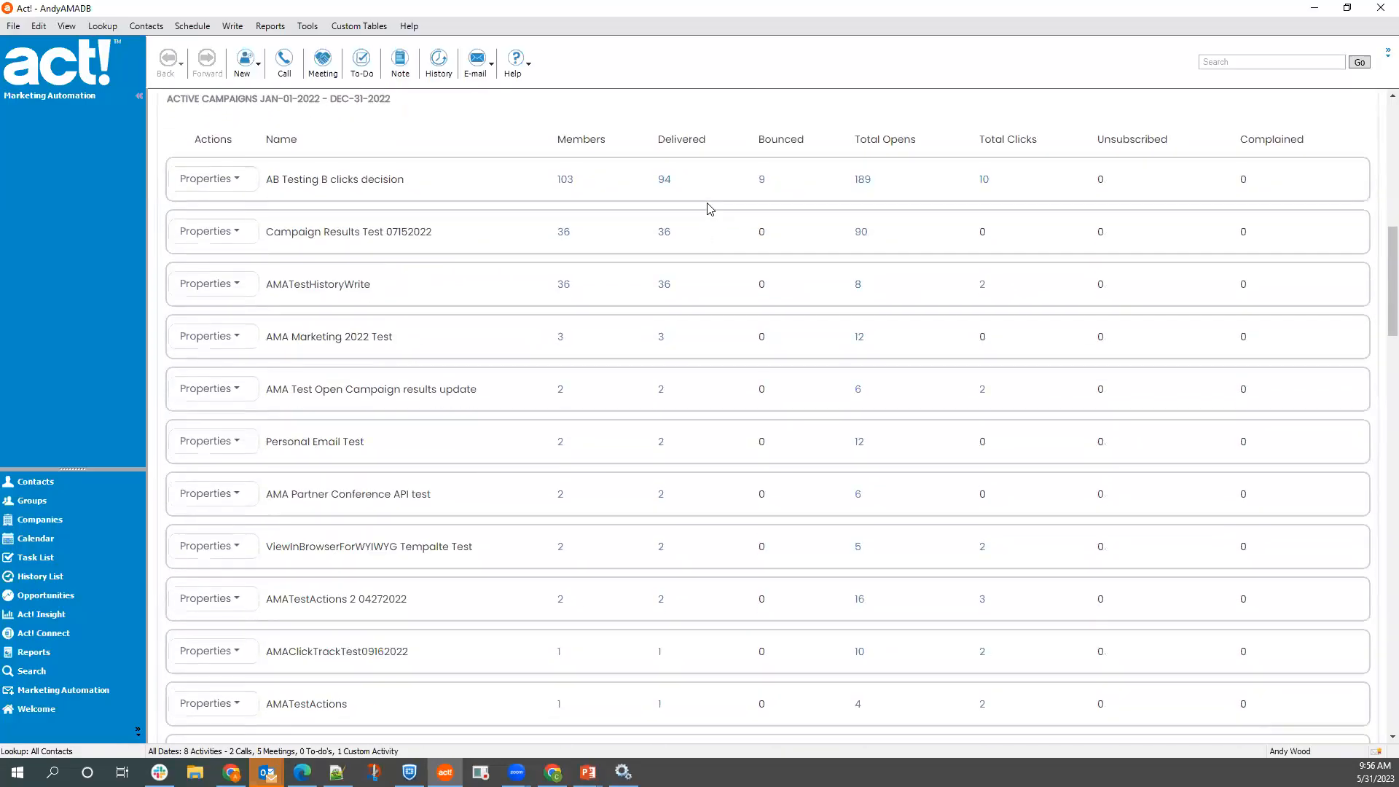
scroll(527, 279, down, 5)
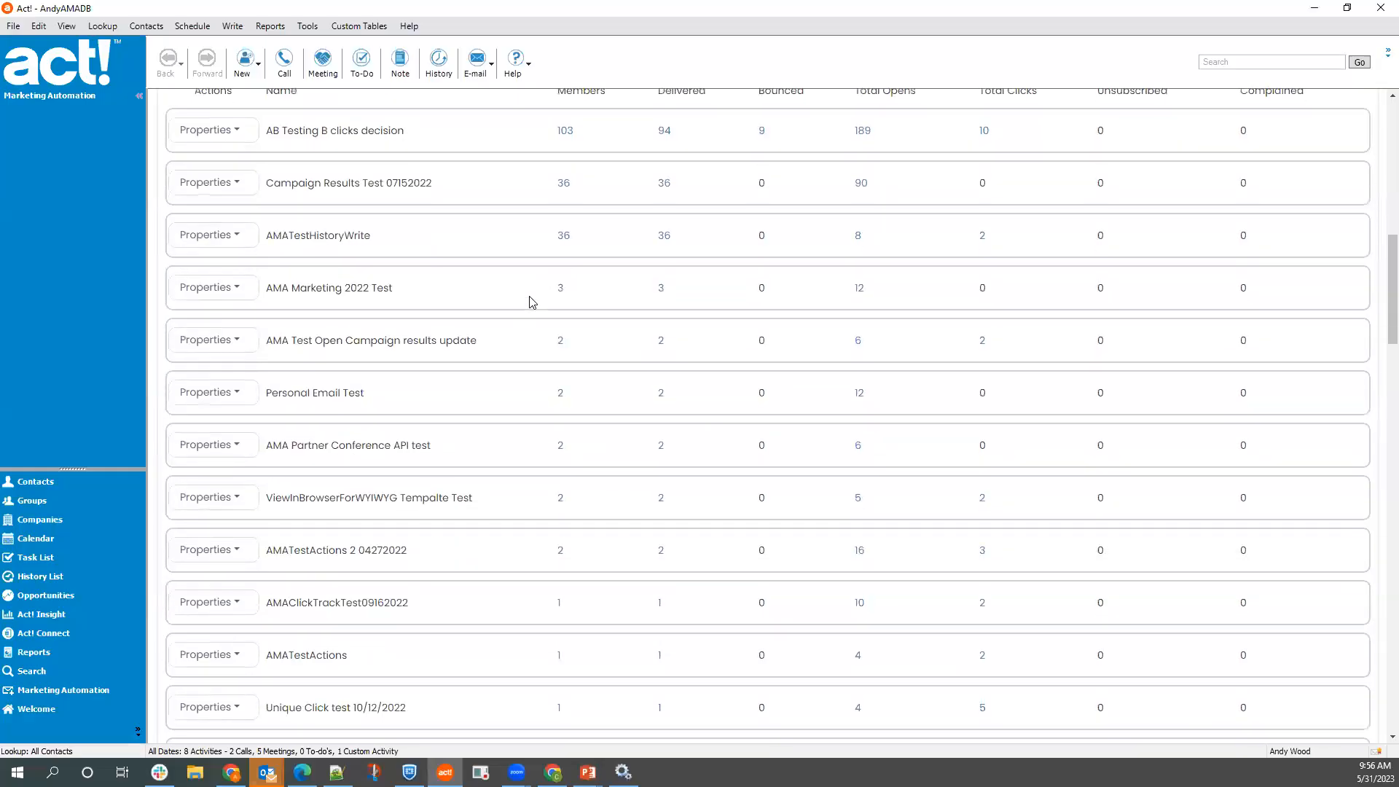
- Review the company dashboard's campaign, list and domain results for campaigns activated since Jan-01-2022
scroll(541, 308, down, 4)
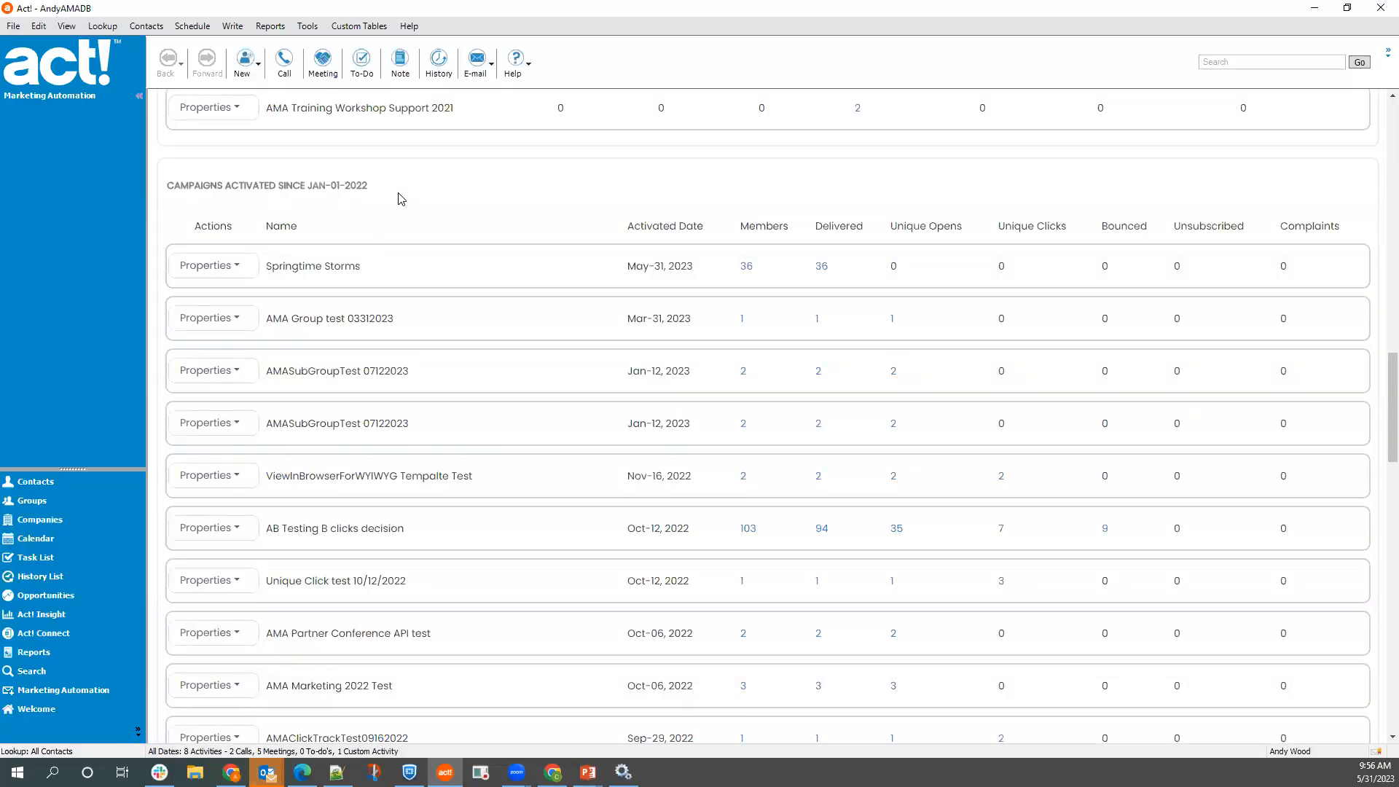
scroll(401, 198, down, 4)
scroll(420, 321, down, 10)
scroll(432, 342, down, 3)
scroll(432, 342, up, 3)
scroll(432, 342, down, 7)
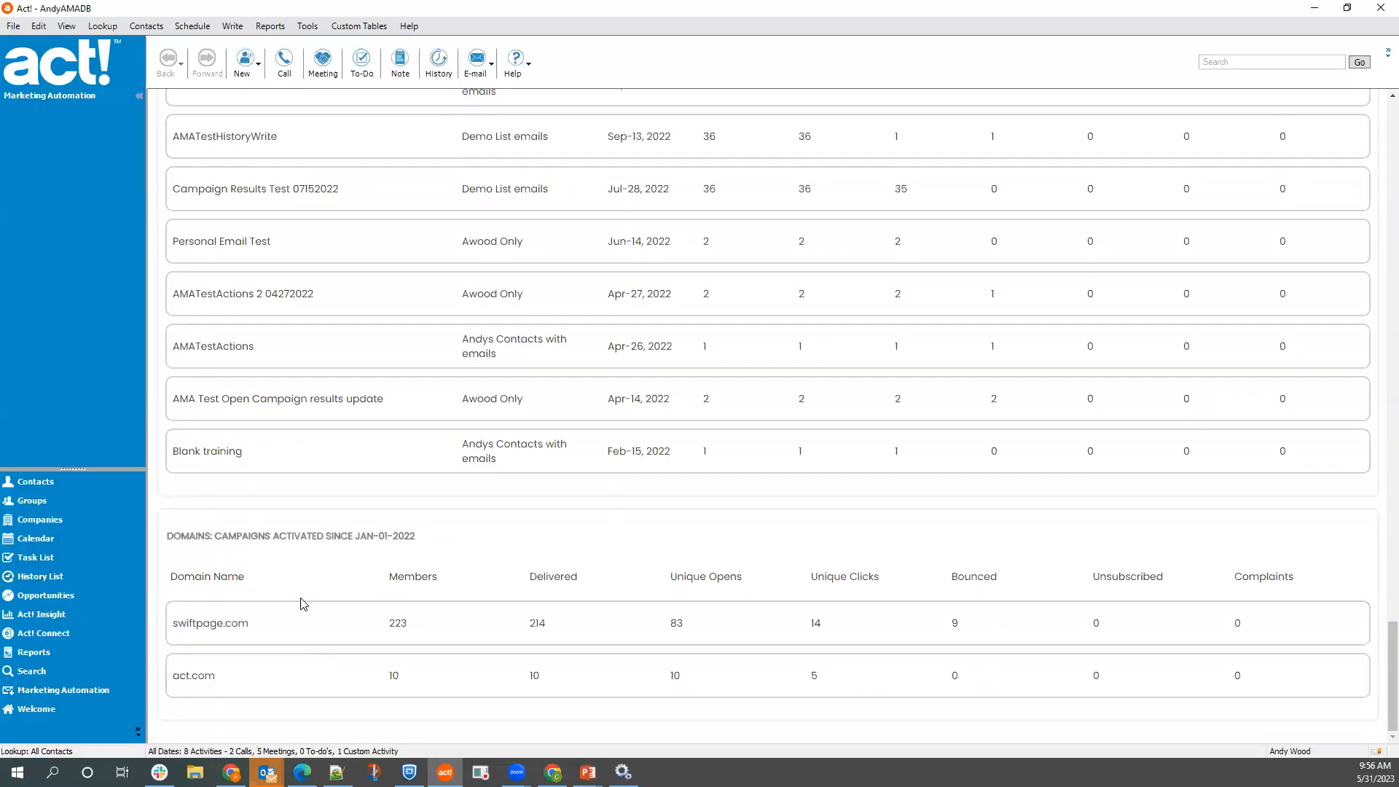
scroll(462, 644, up, 4)
scroll(462, 644, down, 4)
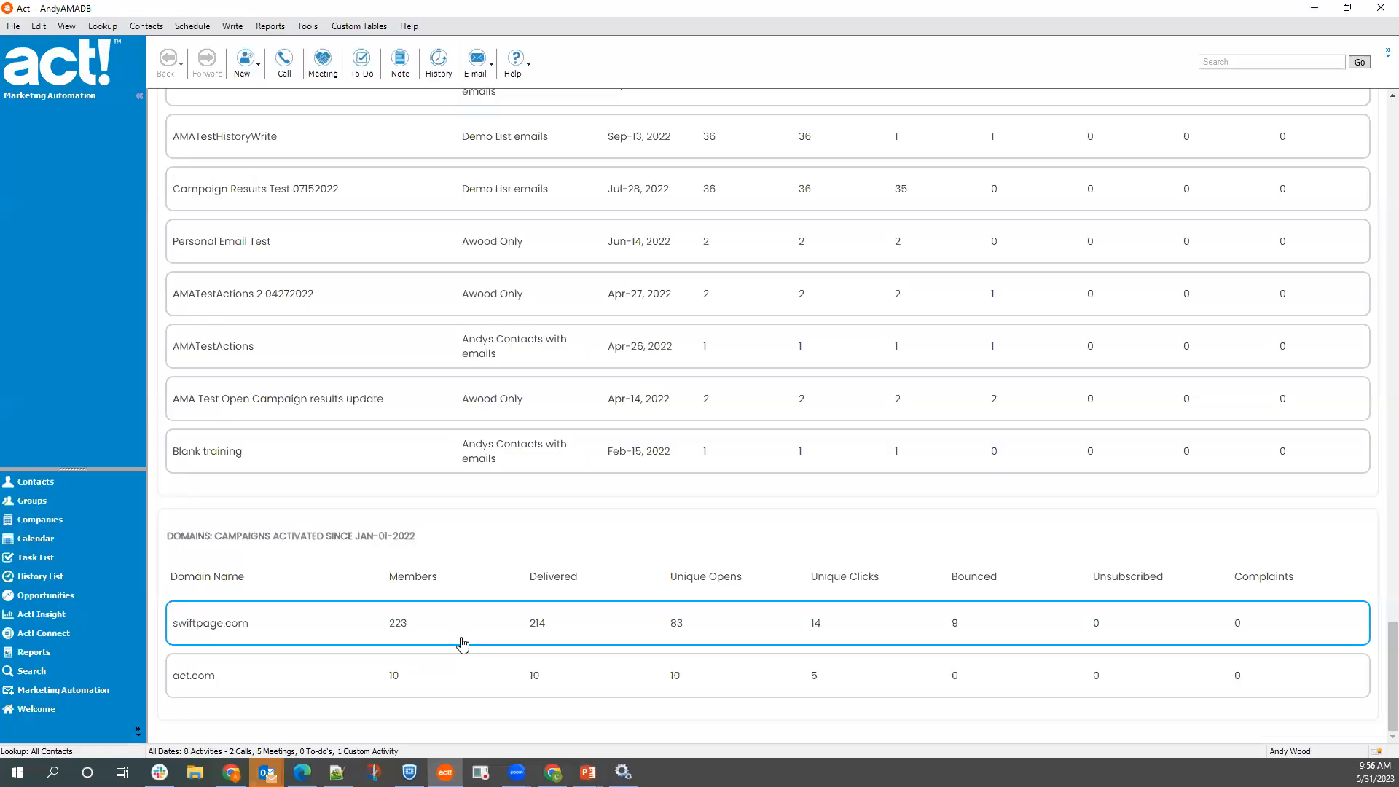
scroll(408, 612, up, 5)
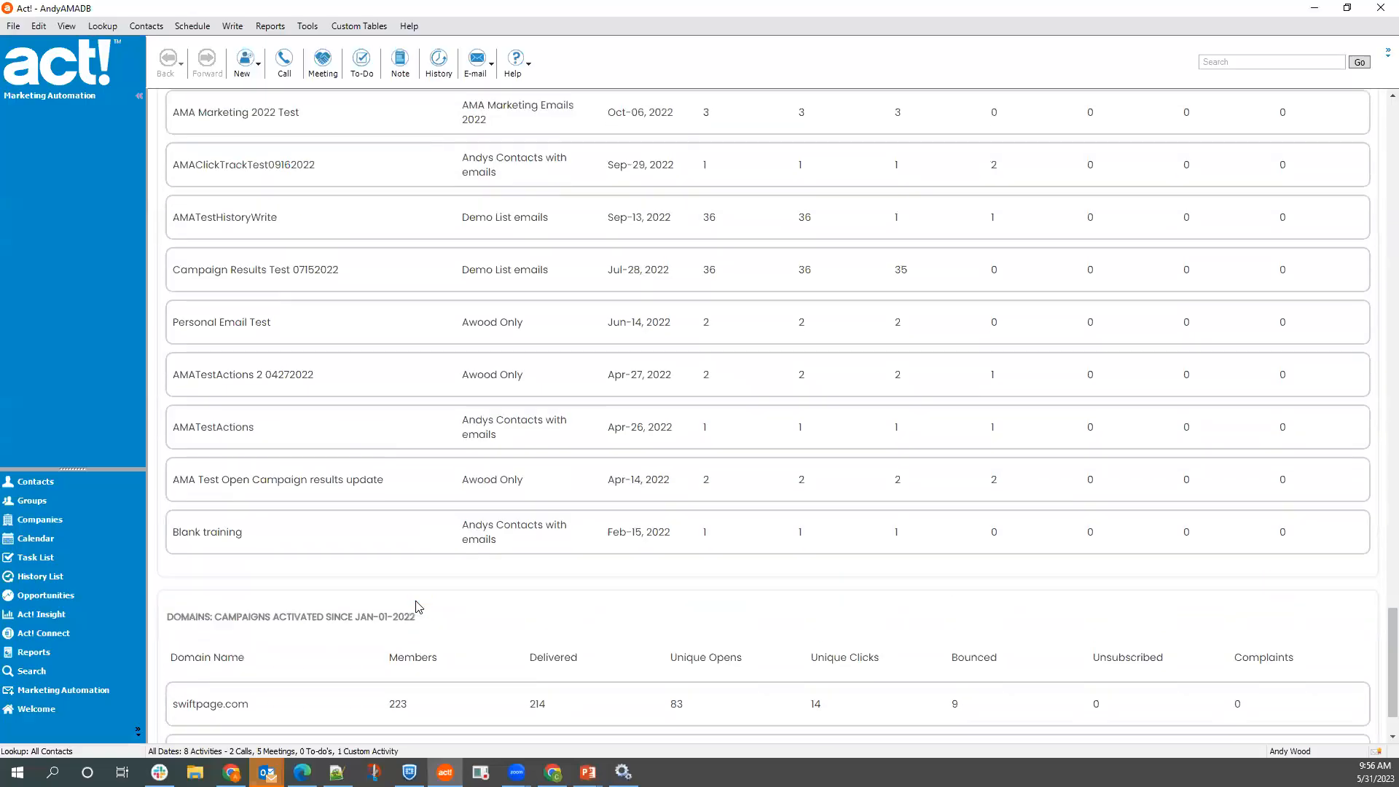
scroll(425, 607, up, 16)
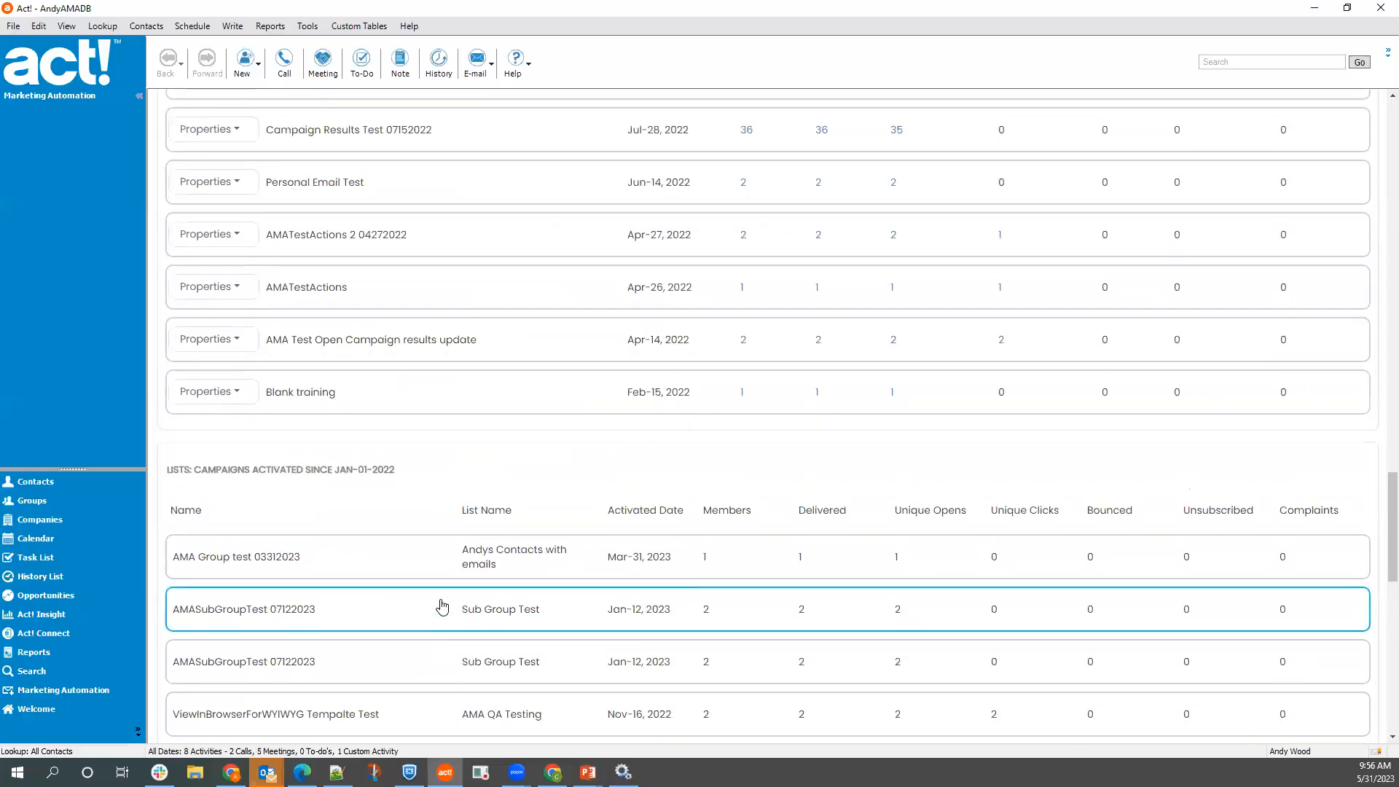
scroll(470, 589, up, 18)
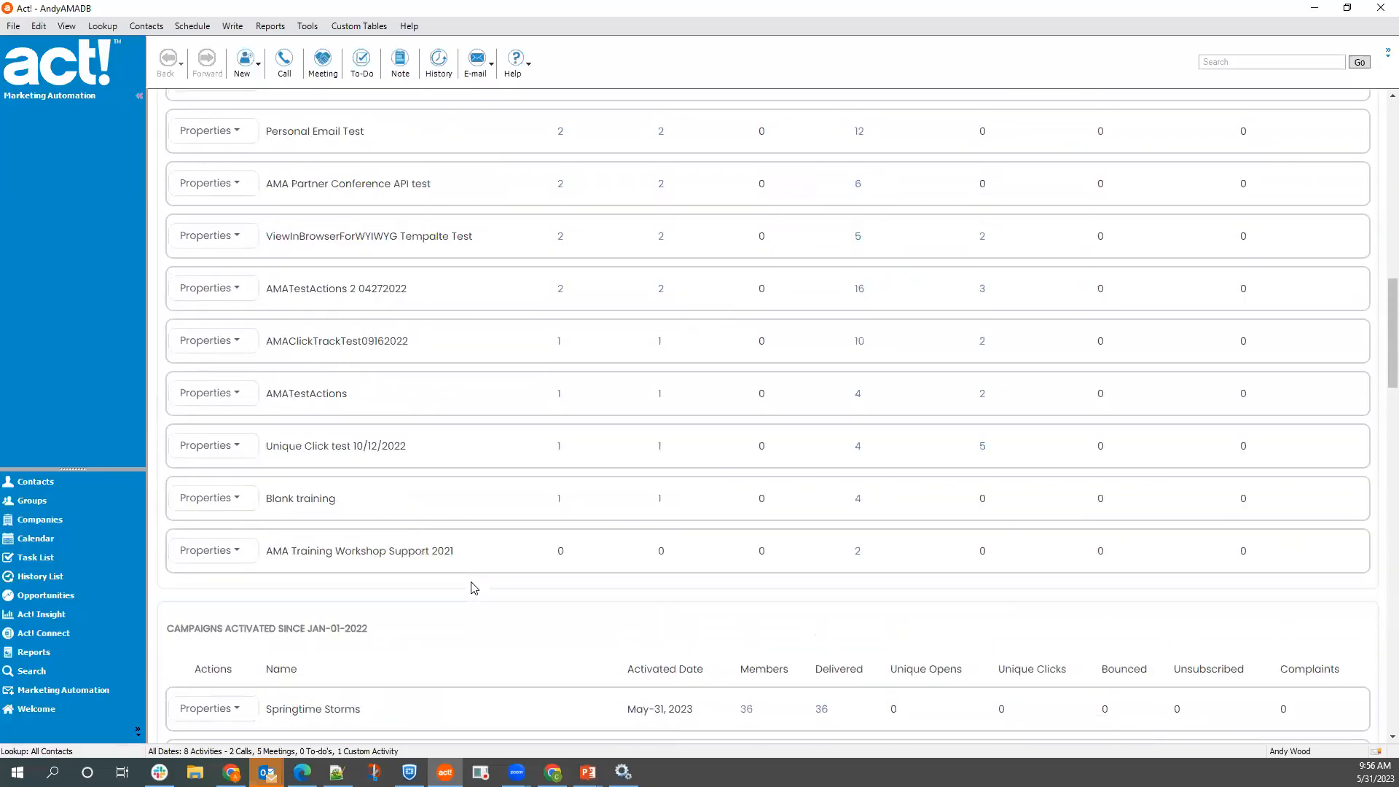
scroll(473, 583, up, 6)
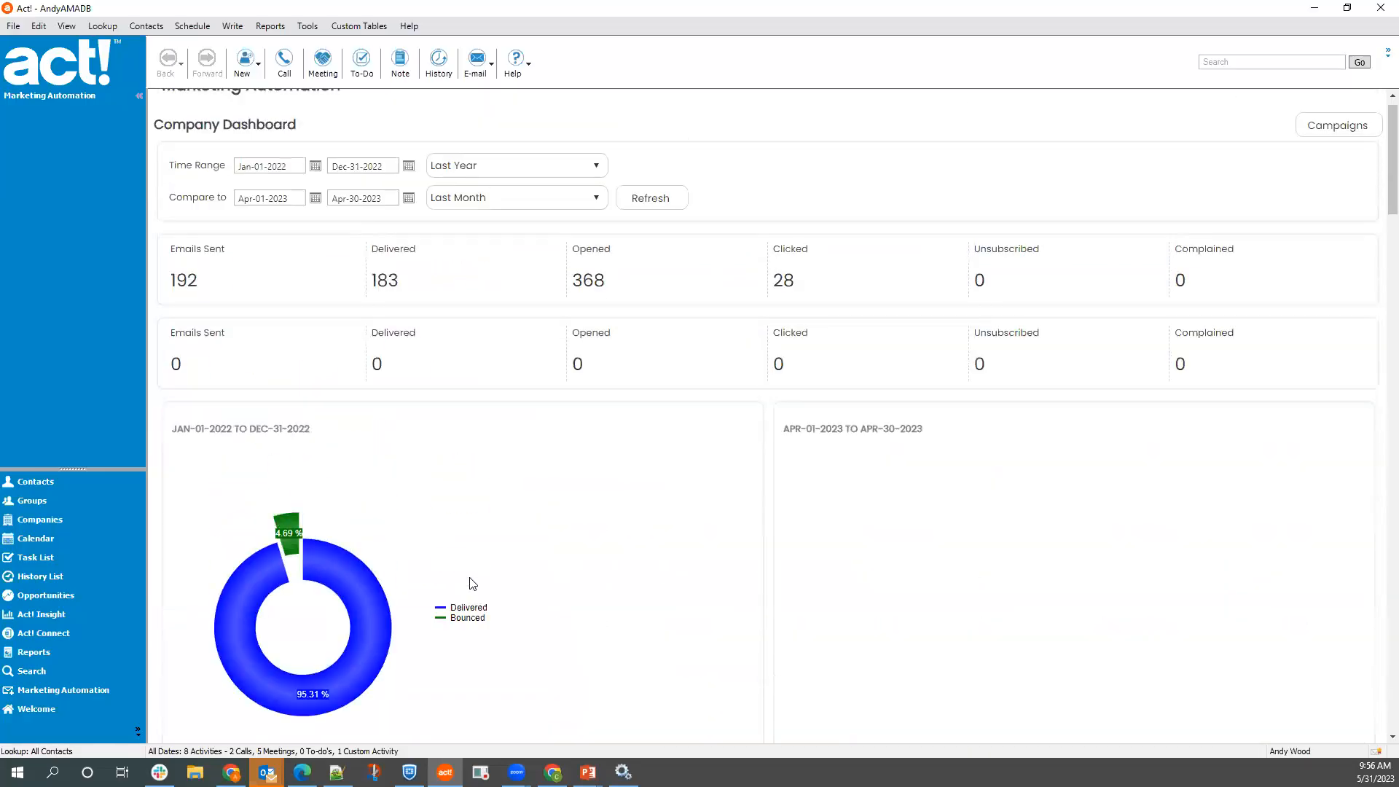
- Search the campaigns for "work" and open the Campaign Dashboard of AMA Training Workshop Support 2021
click(863, 109)
click(1129, 193)
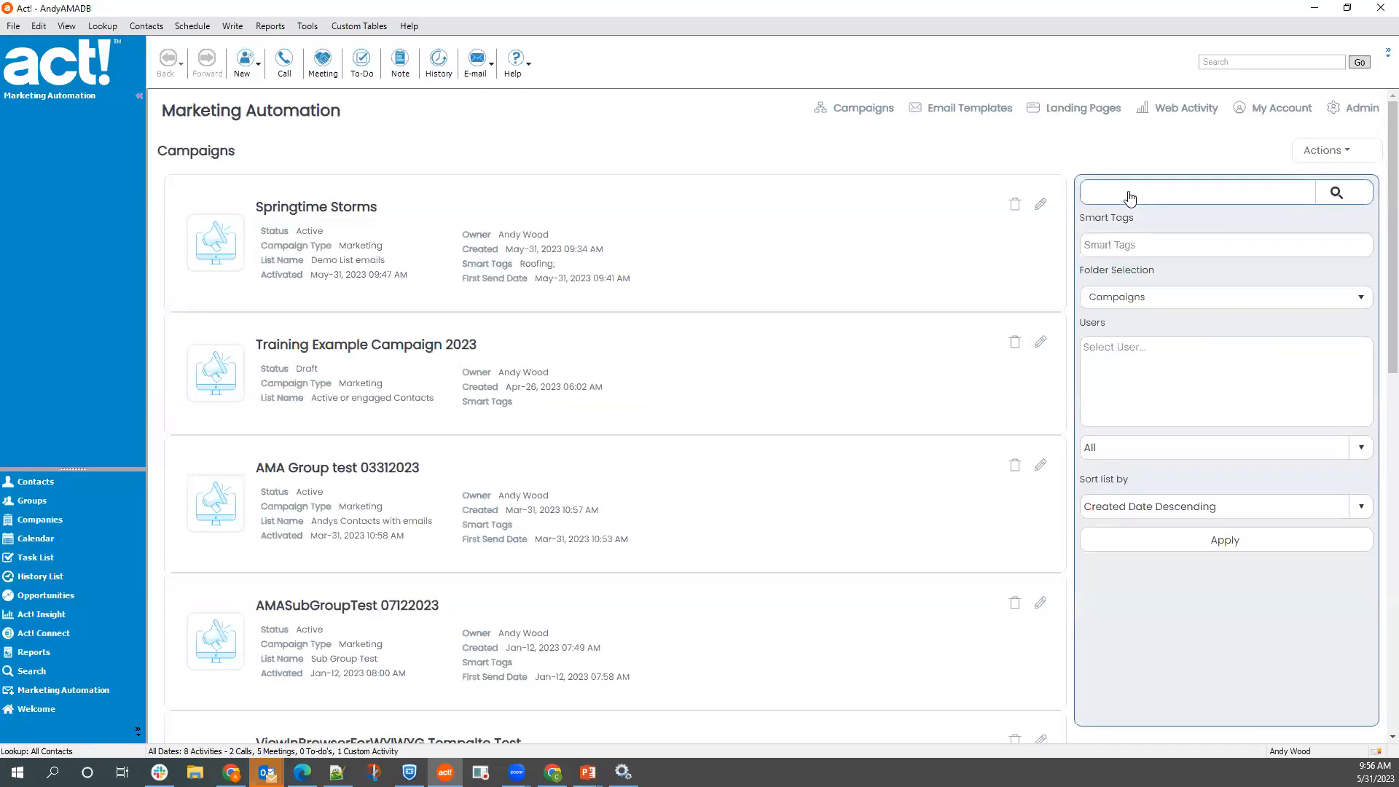
text(work)
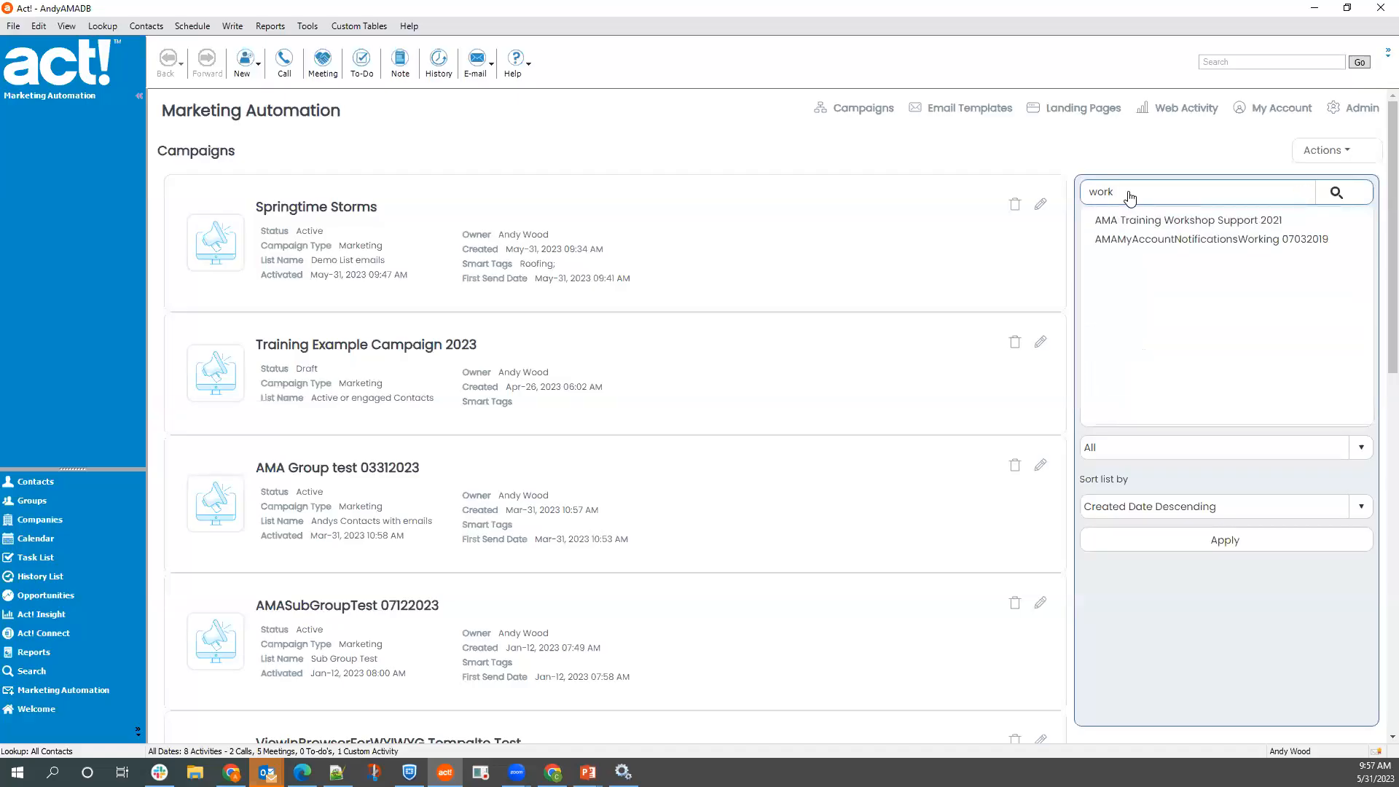
click(1171, 220)
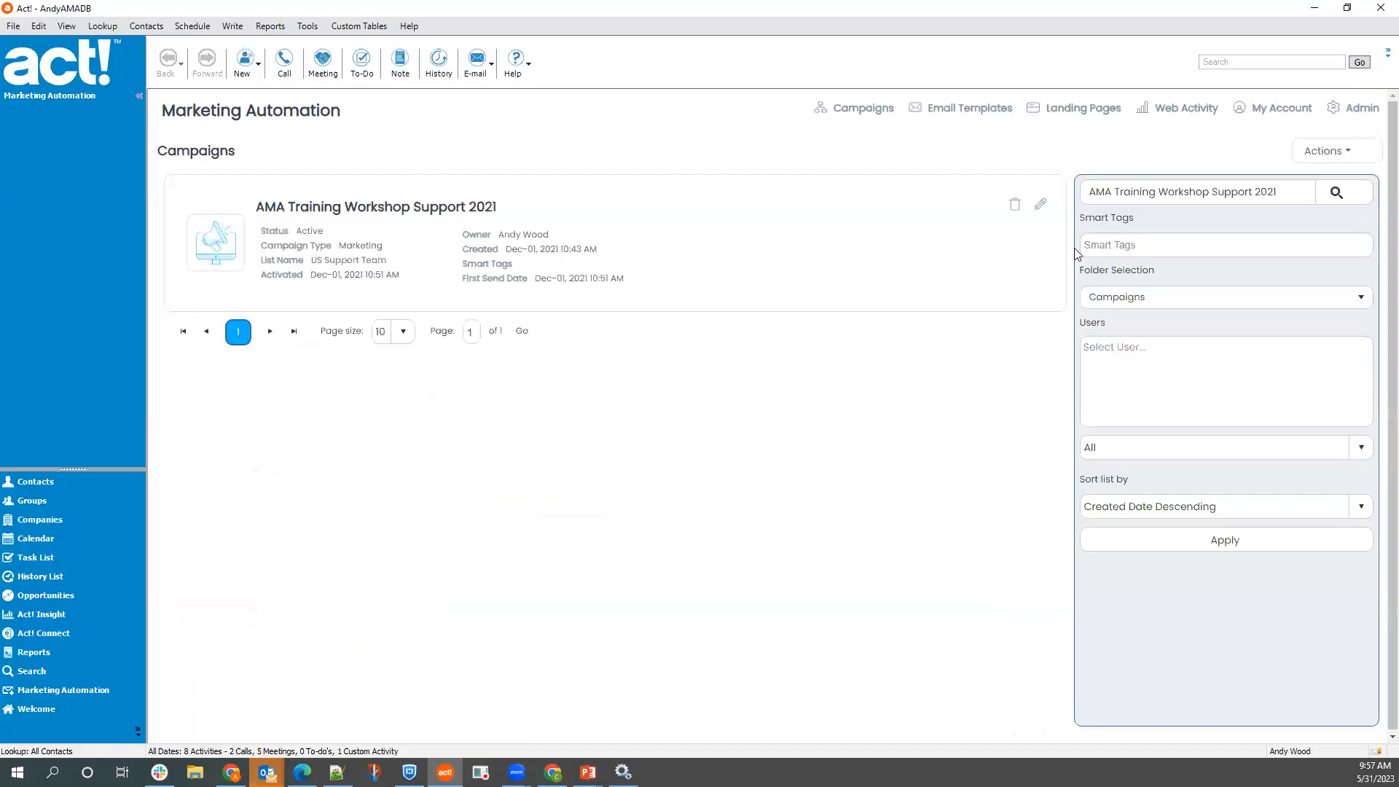
click(1041, 204)
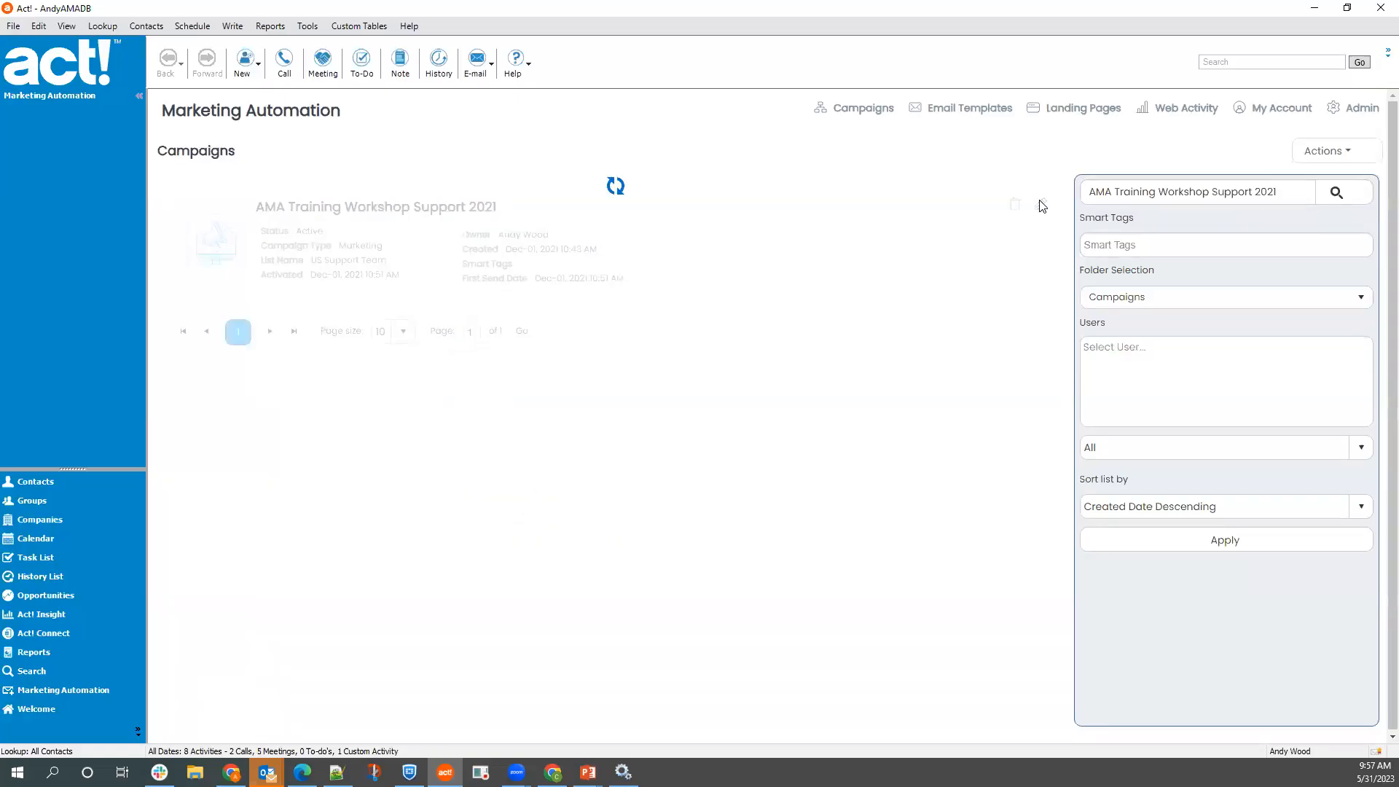
click(1335, 164)
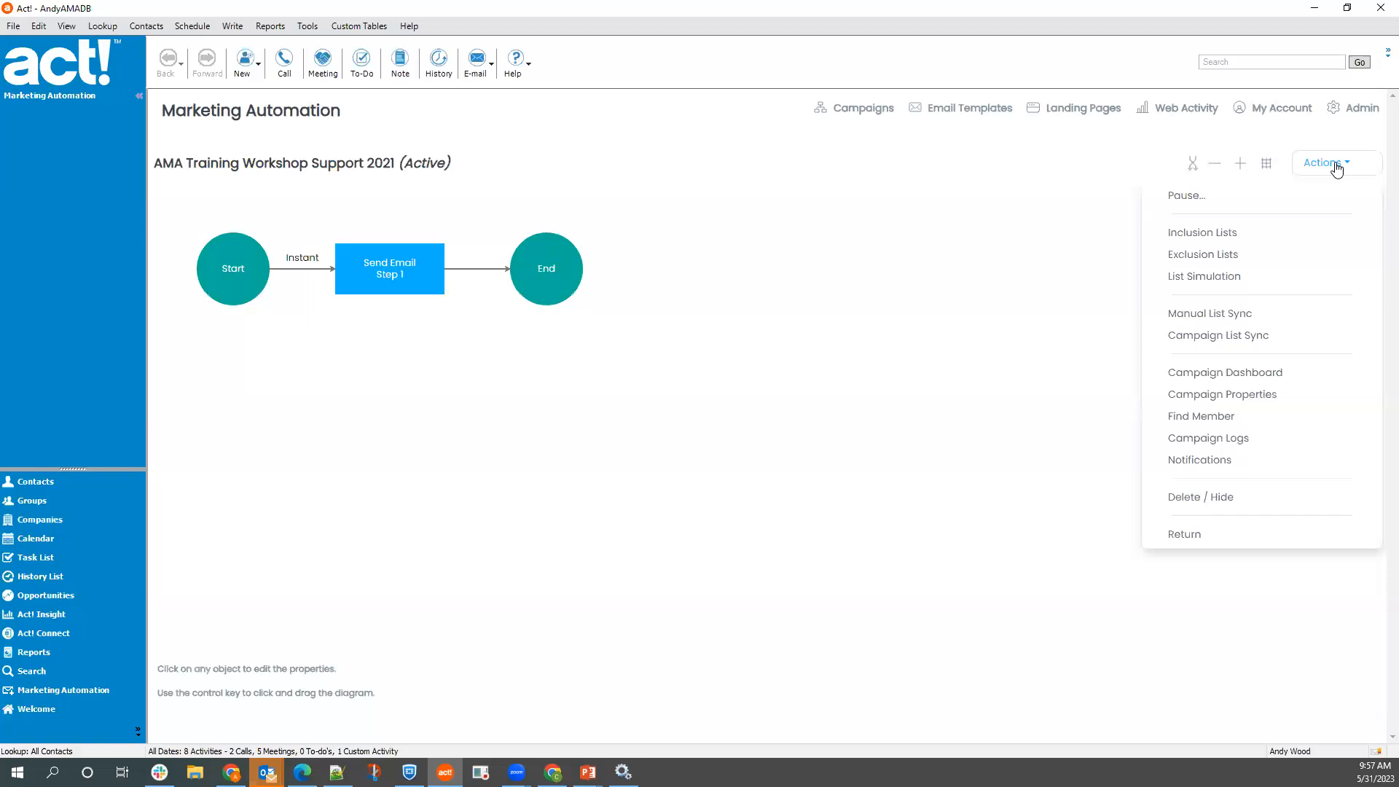
click(1262, 373)
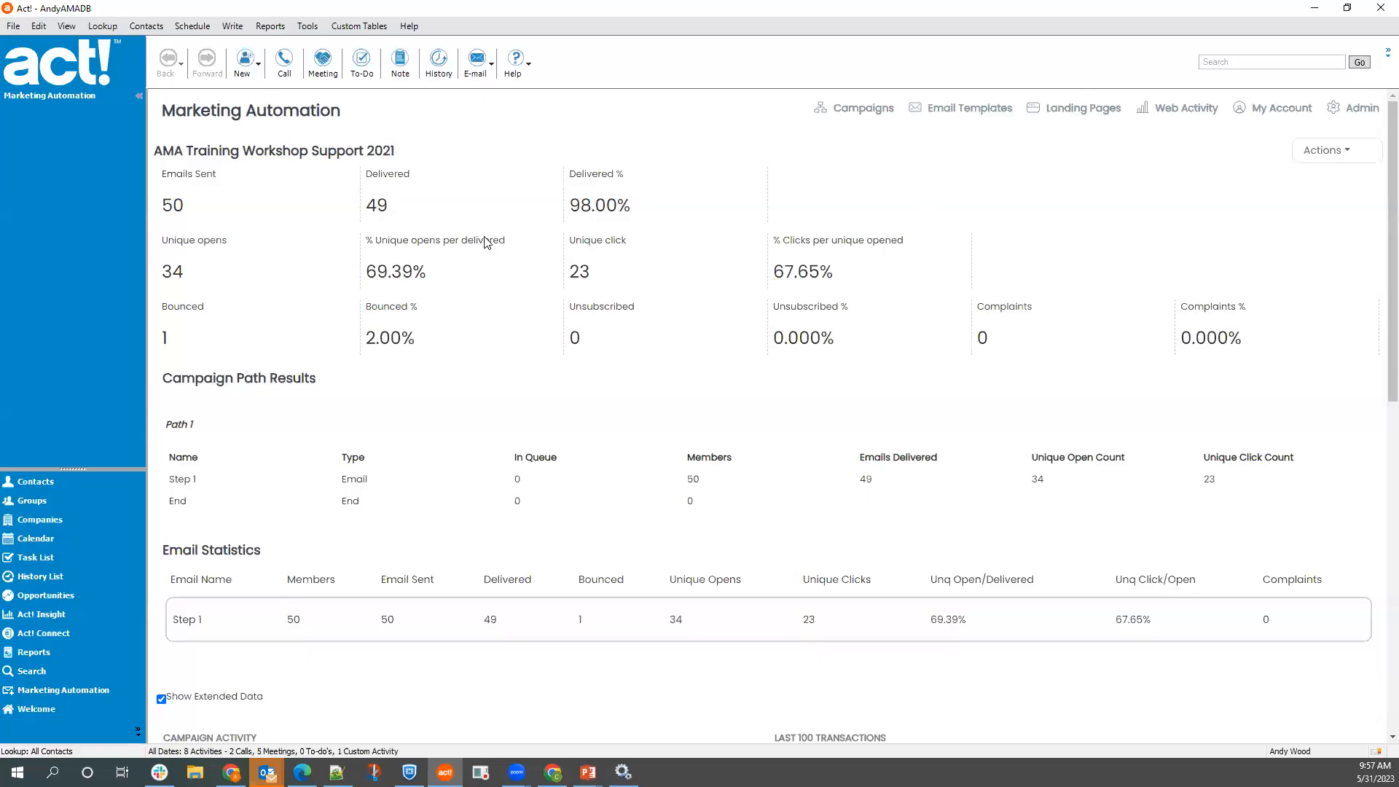
- Examine the campaign's delivery, open and click statistics, path results, activity chart and recent transactions, and return to the campaign
scroll(485, 313, down, 3)
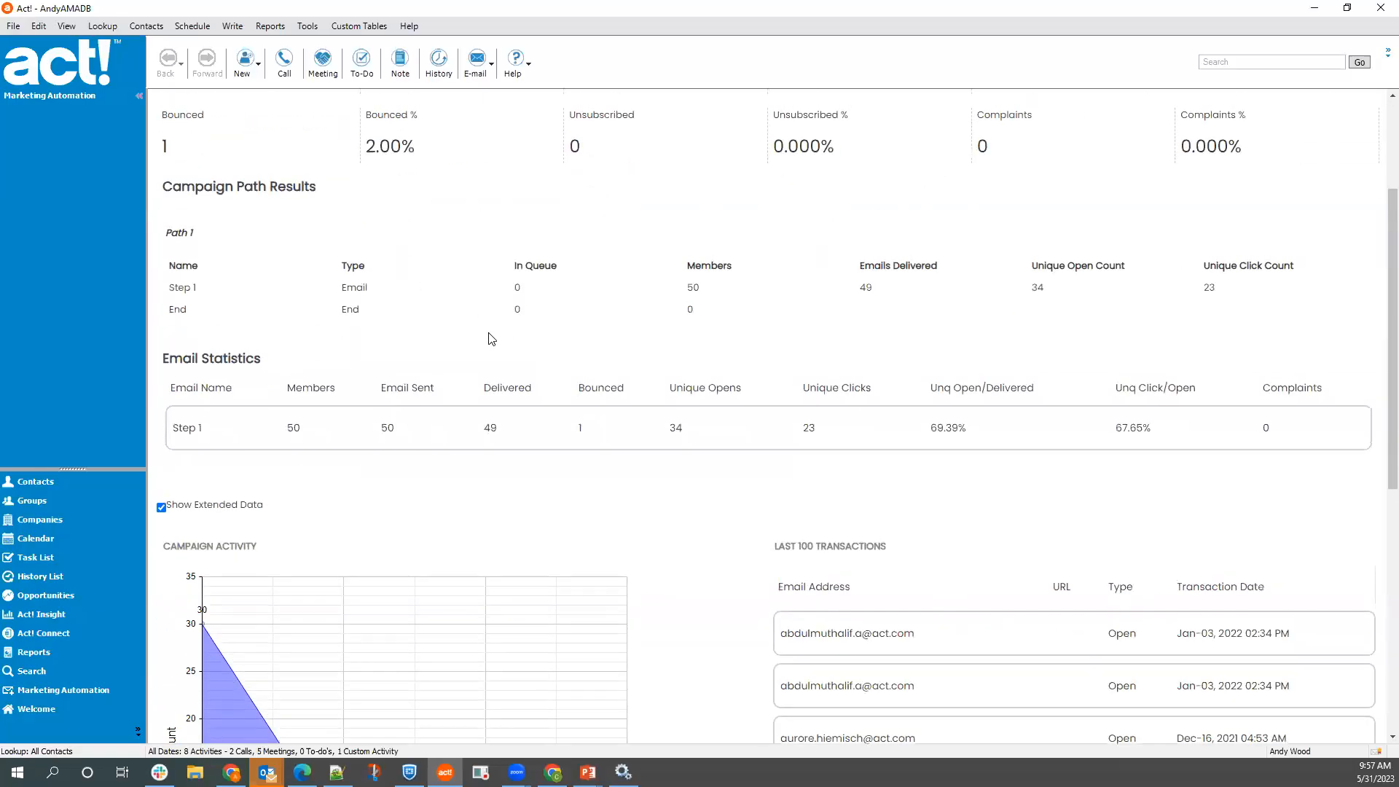
scroll(466, 318, up, 3)
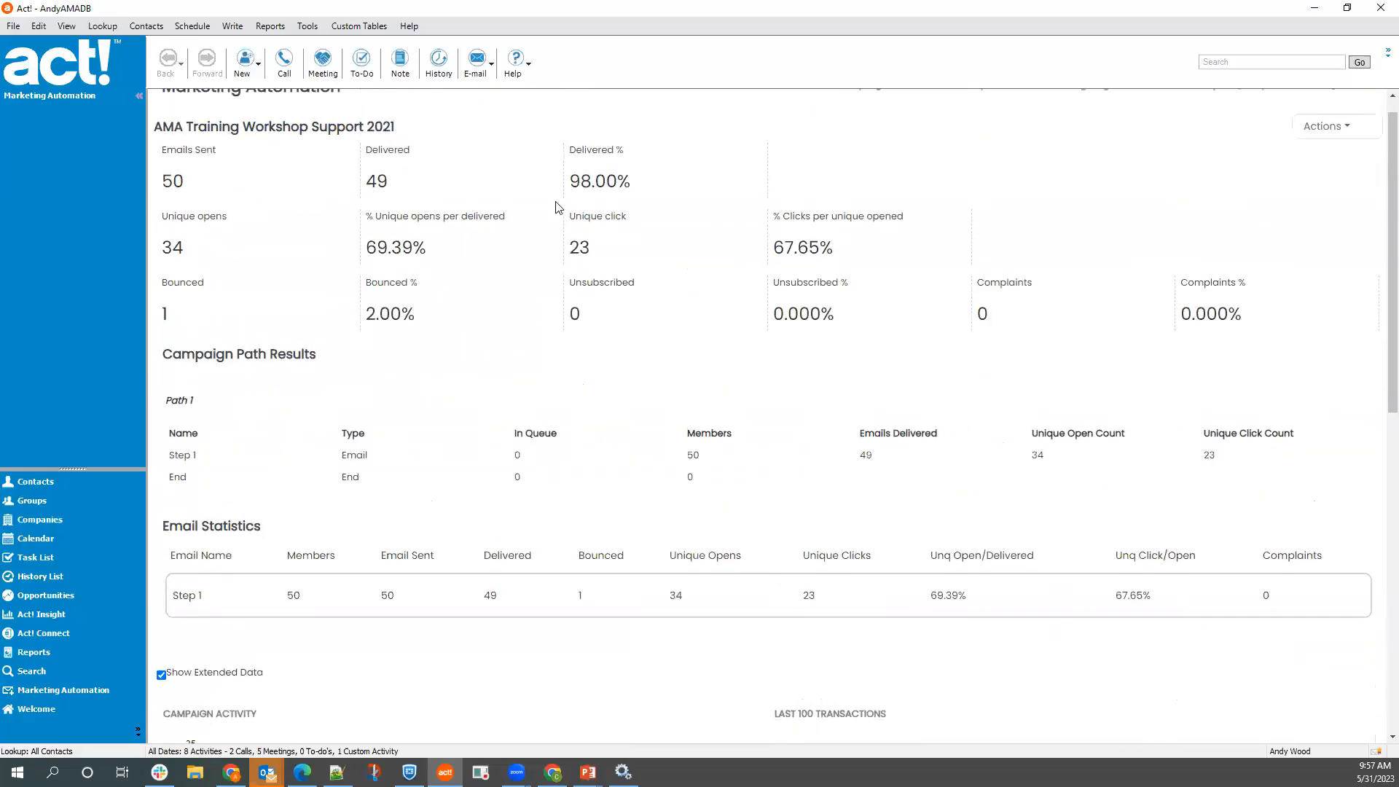
scroll(484, 462, up, 1)
scroll(474, 468, down, 3)
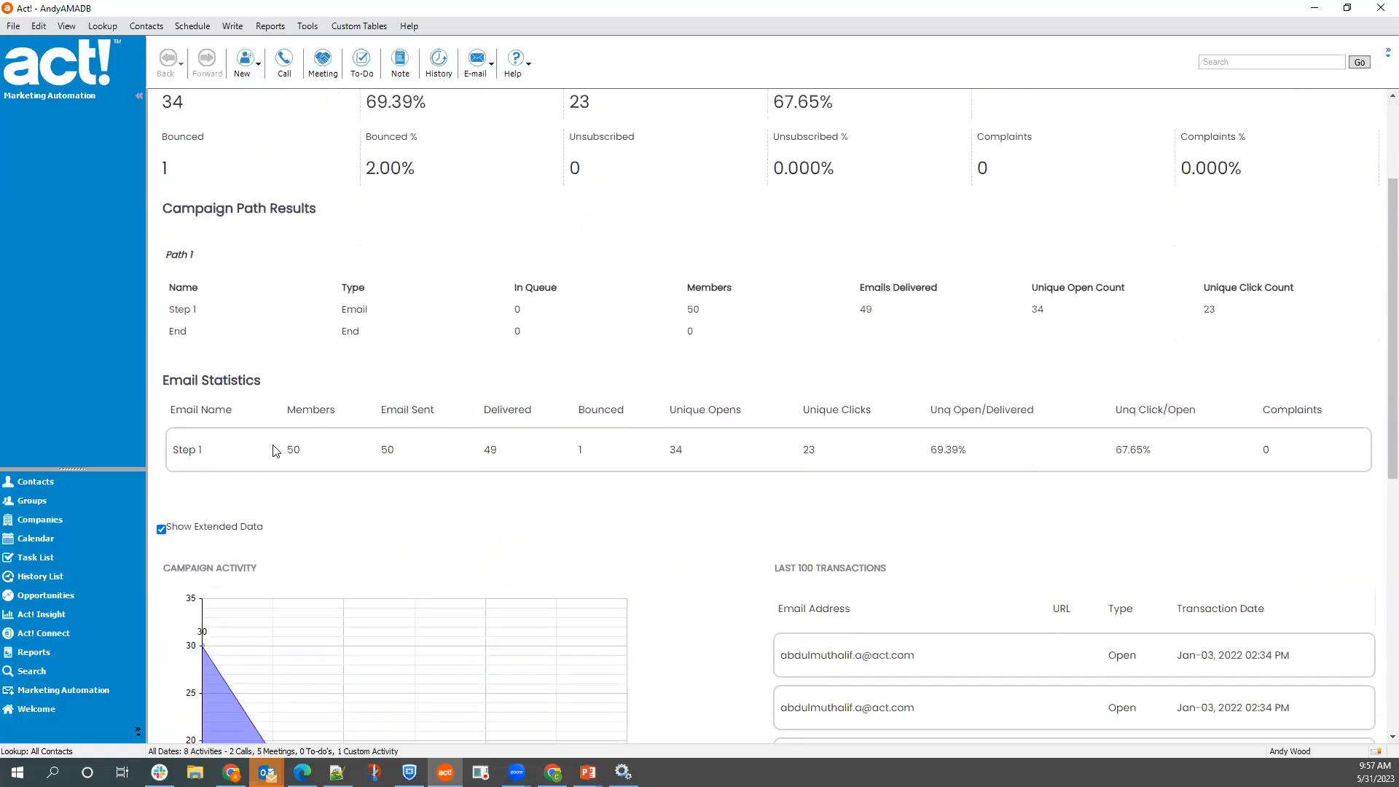
scroll(348, 459, down, 3)
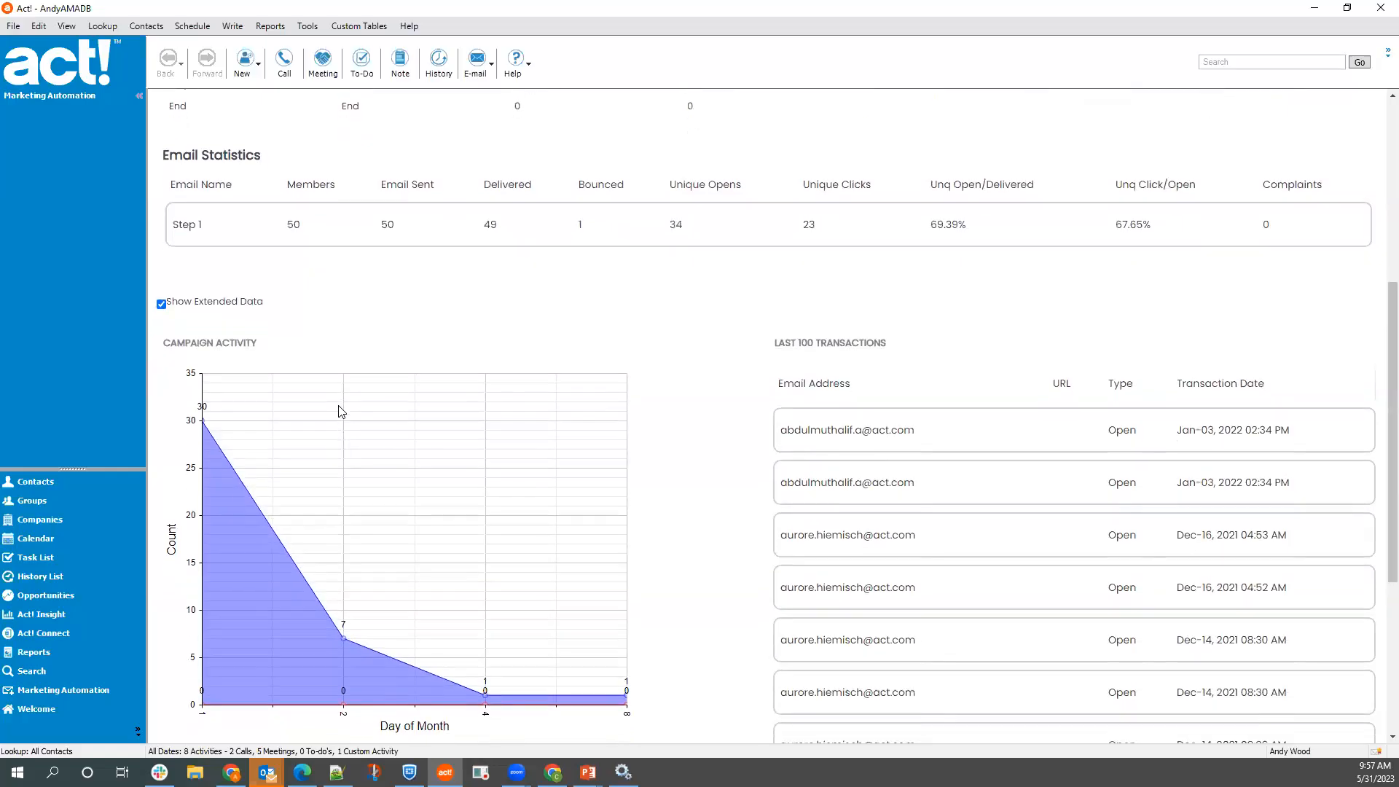
scroll(340, 408, down, 3)
mouse_move(205, 256)
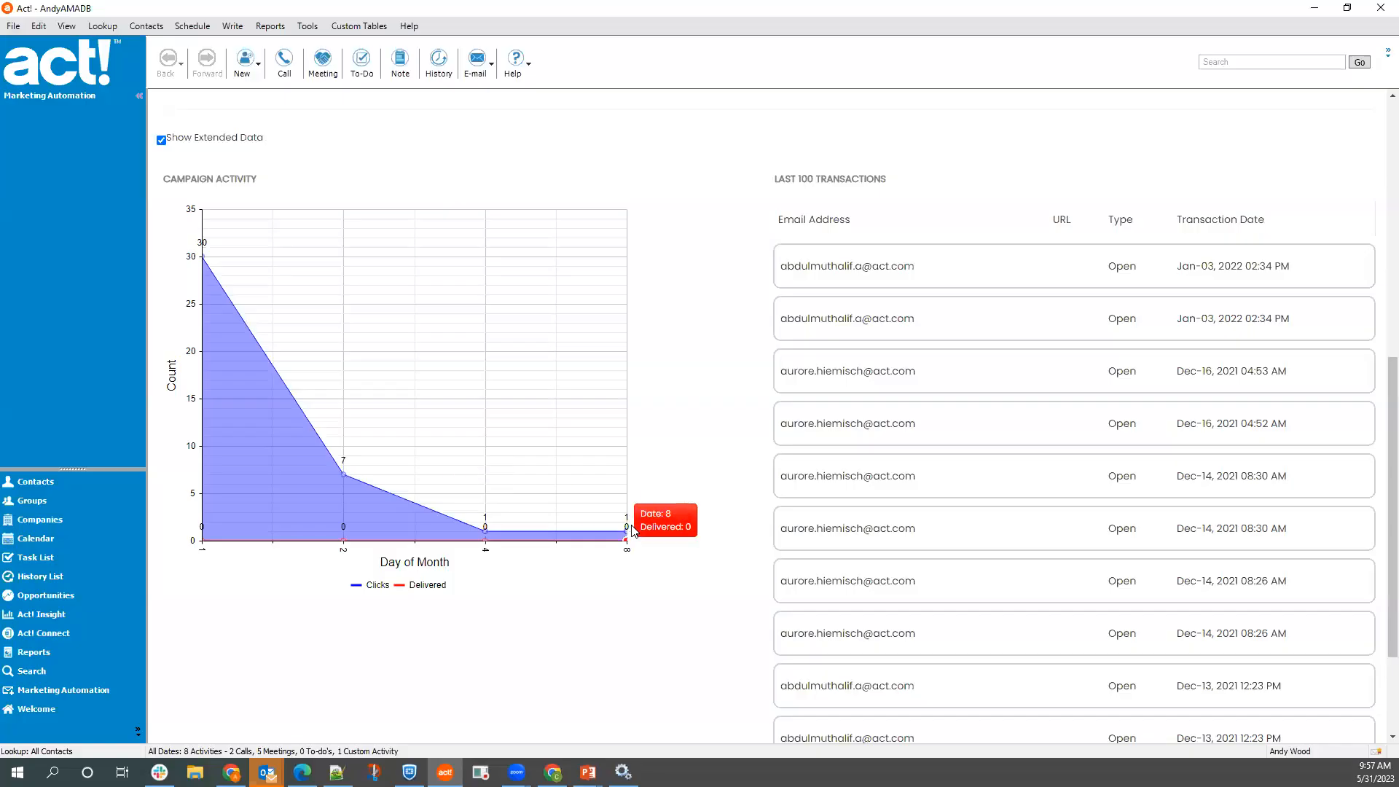
scroll(843, 343, down, 1)
scroll(865, 393, up, 6)
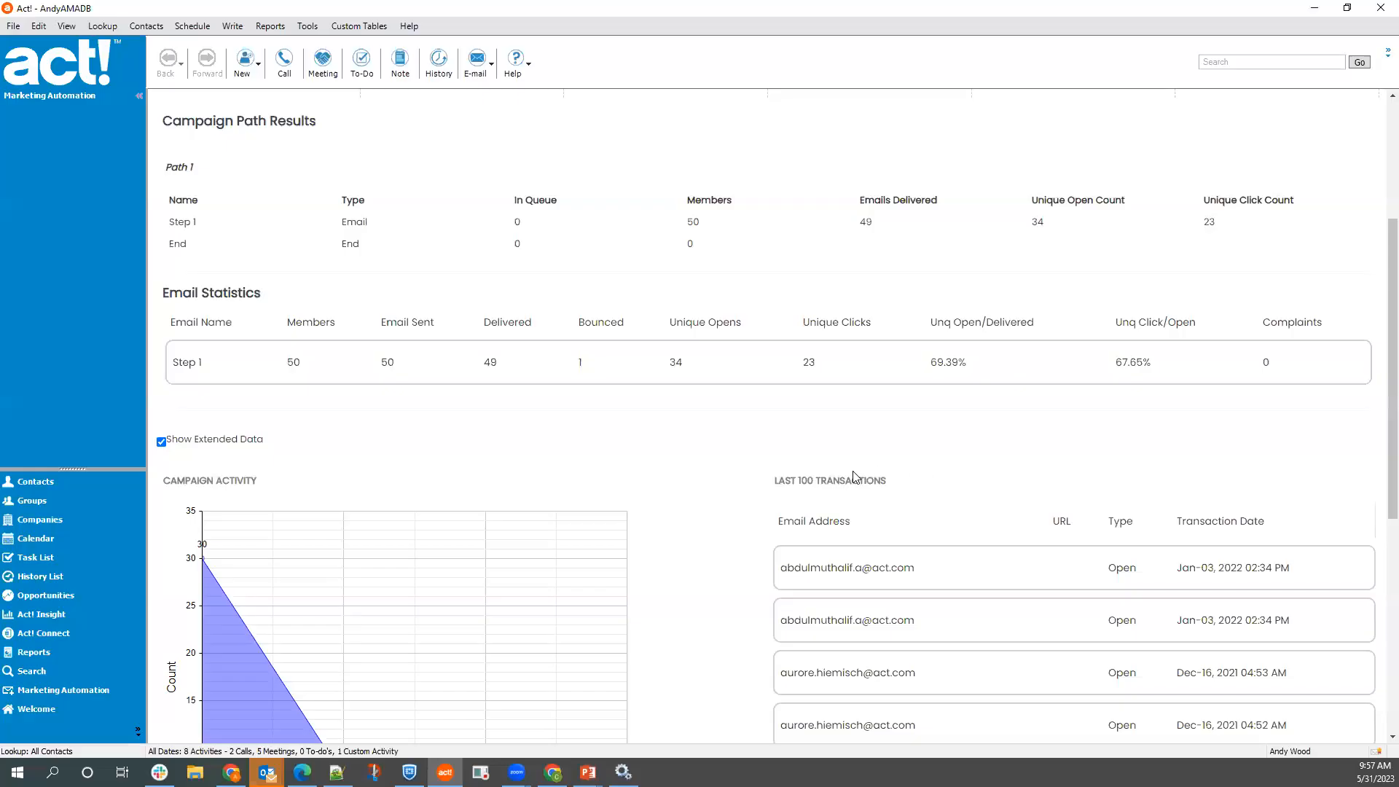
scroll(674, 446, up, 5)
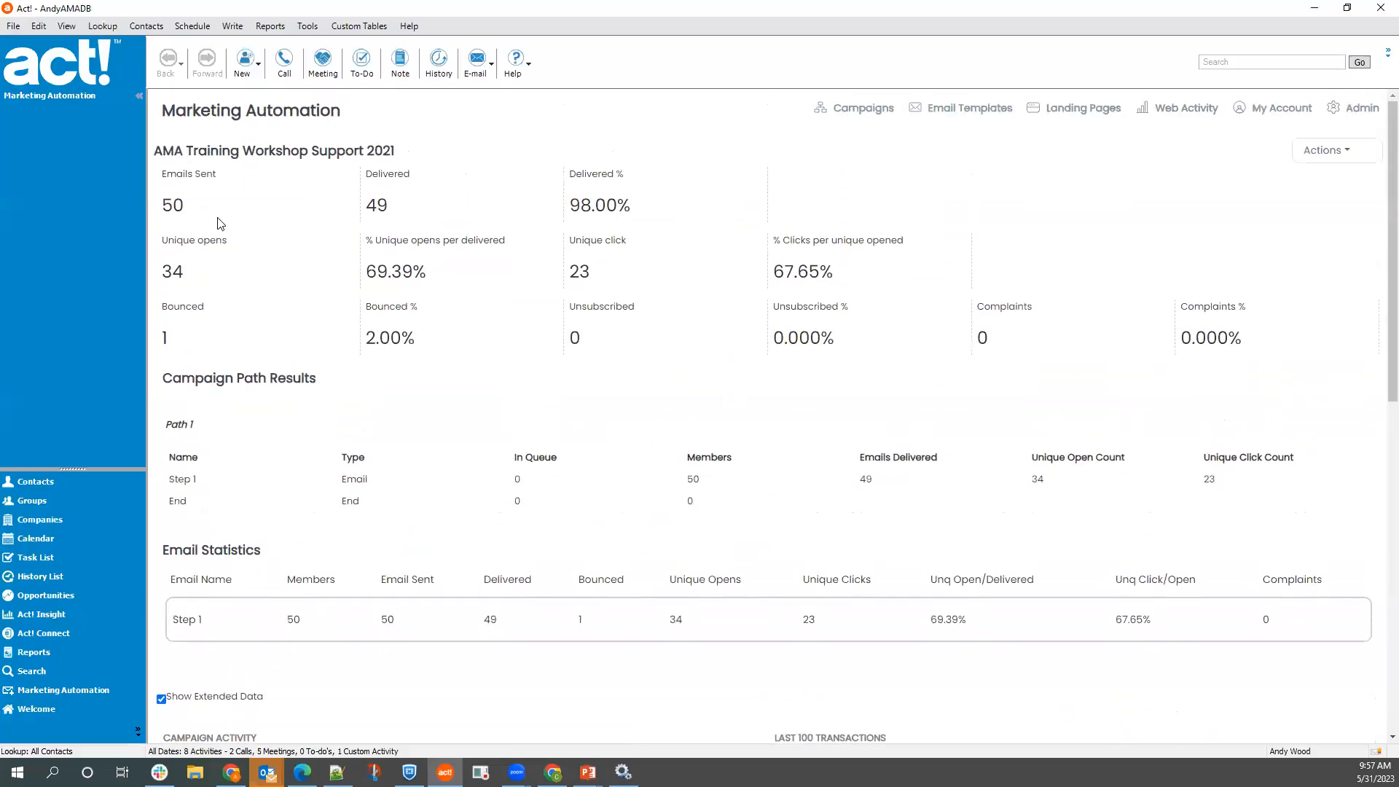
click(1336, 155)
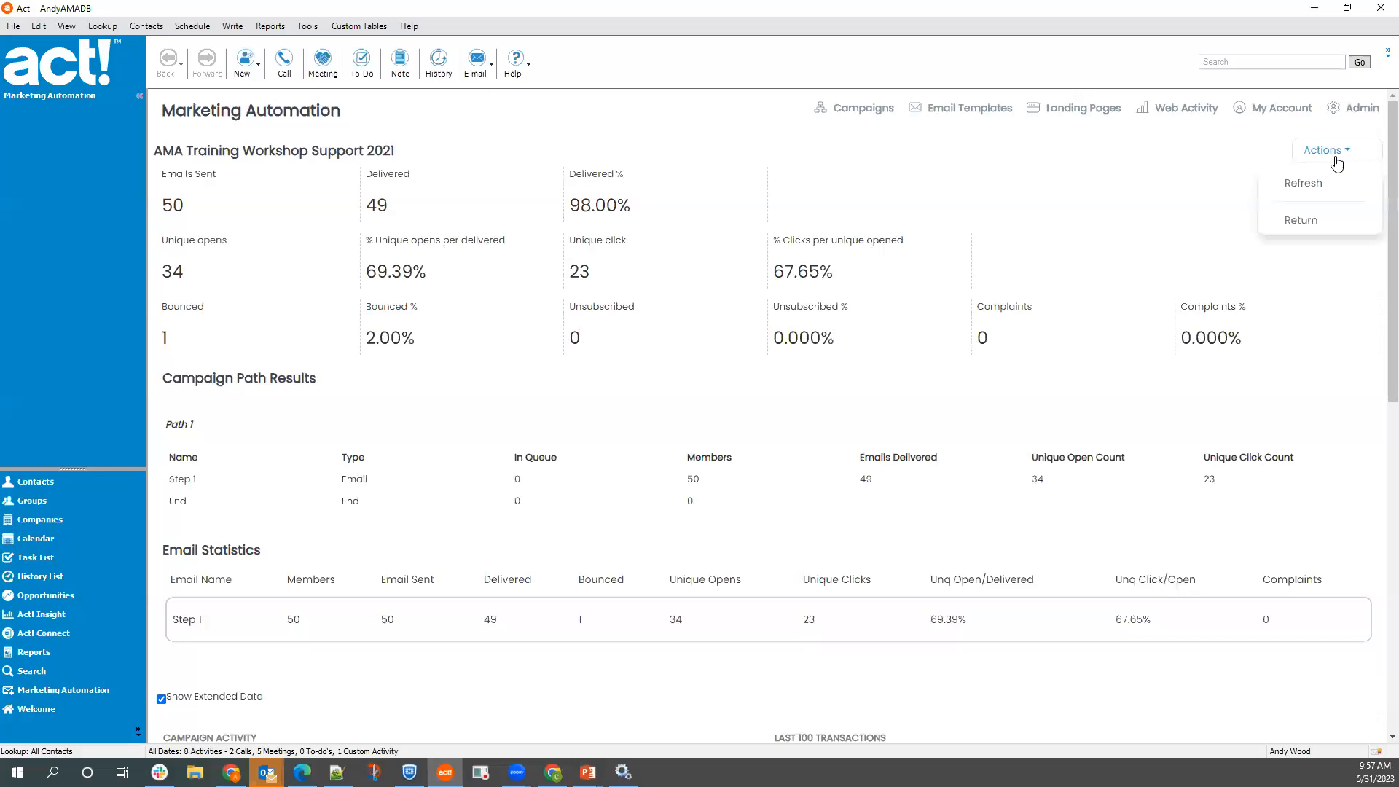
click(1325, 222)
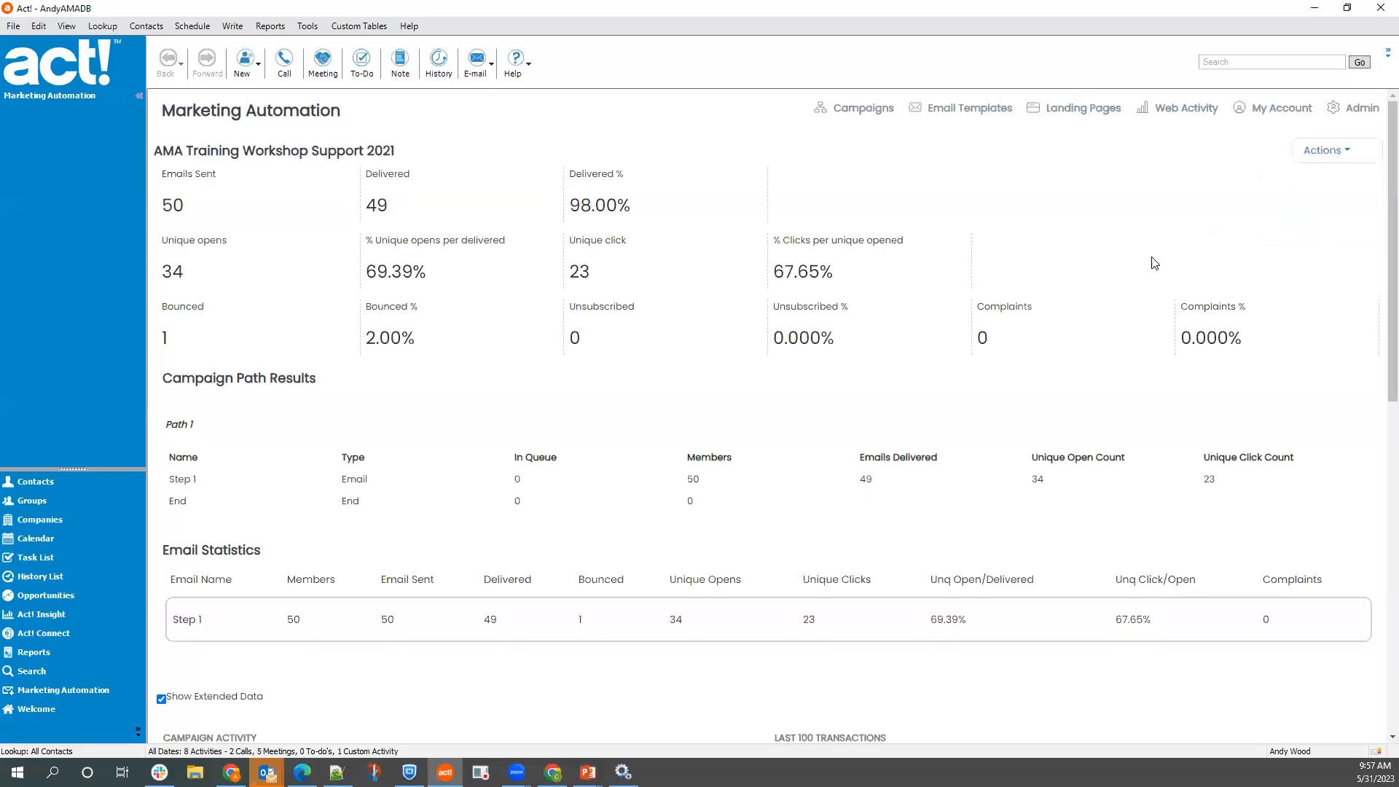